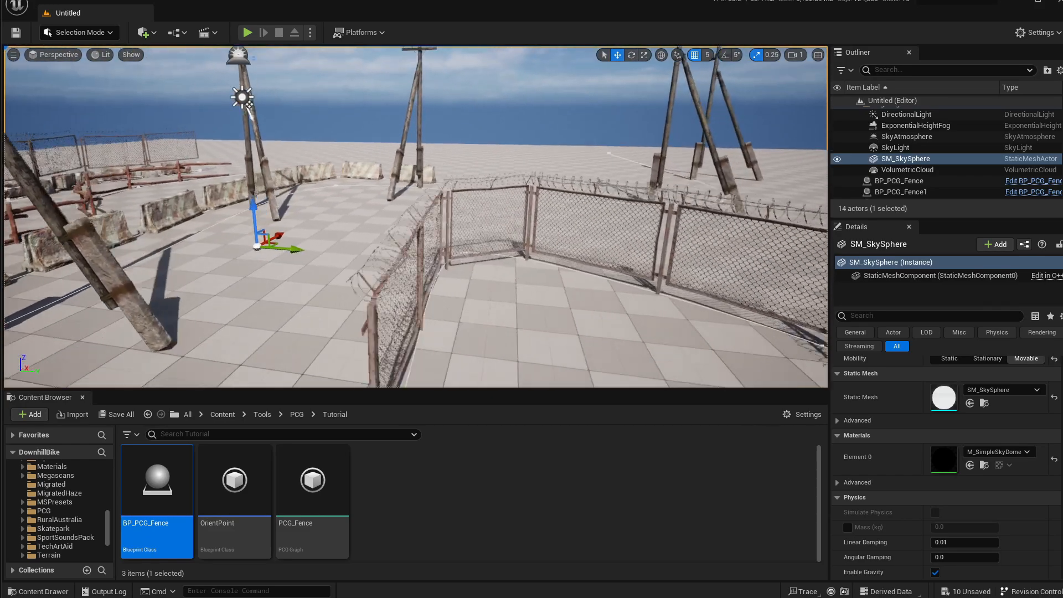
Set the third Random Rotation value of the concrete barrier fence running through the middle of the scene to 50
{"action": "right_click_drag", "start_coordinate": [415, 216], "coordinate": [401, 243]}
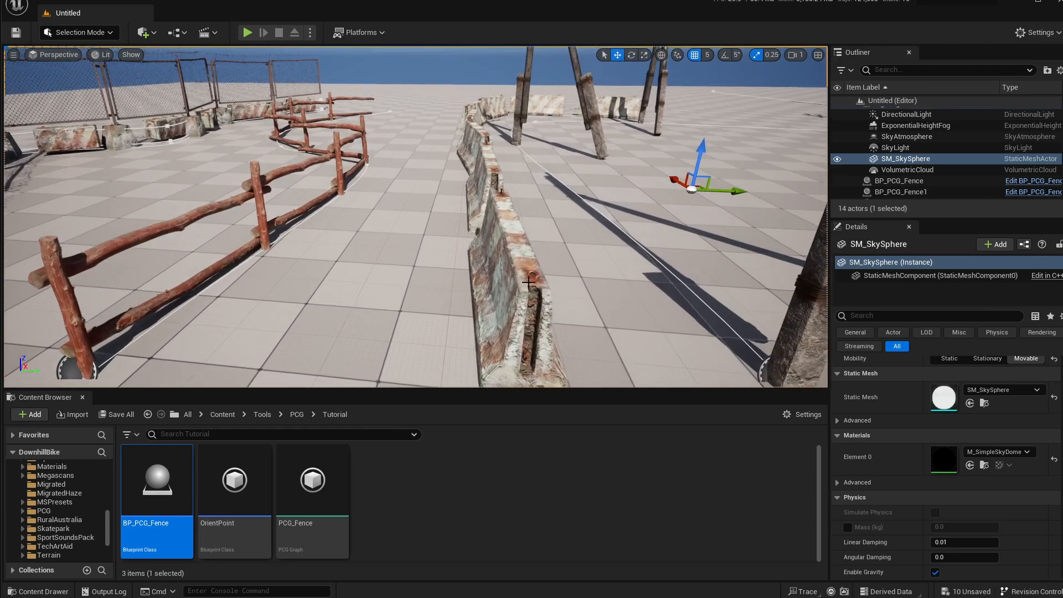
{"action": "left_click", "coordinate": [529, 282]}
{"action": "left_click", "coordinate": [1025, 450]}
{"action": "type", "text": "50"}
{"action": "key", "text": "Return"}
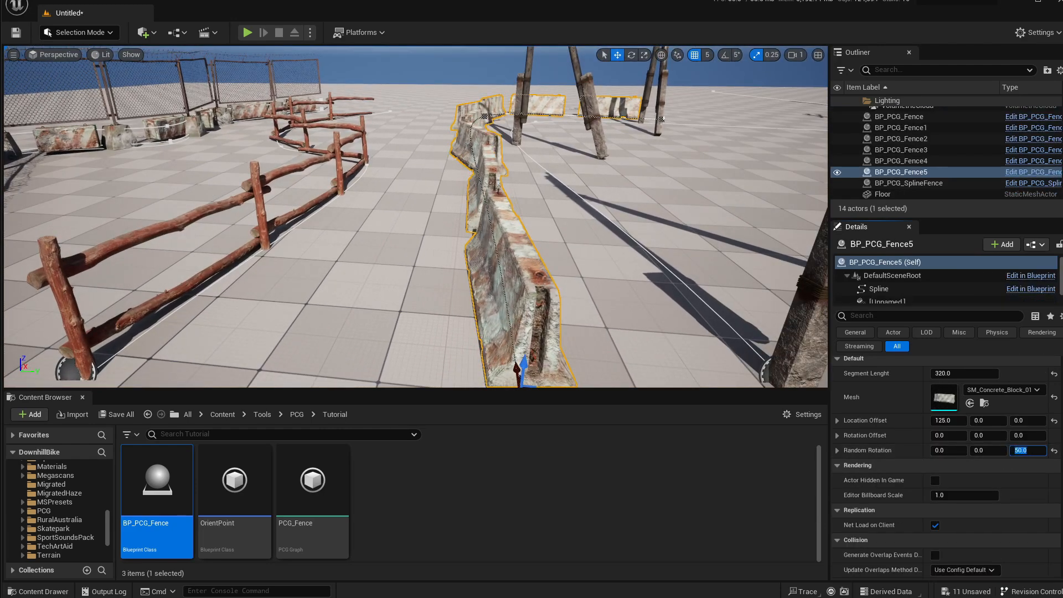
Examine the sample chain-link, log-rail and concrete barrier fences in the level from several angles
{"action": "right_click_drag", "start_coordinate": [528, 256], "coordinate": [476, 273]}
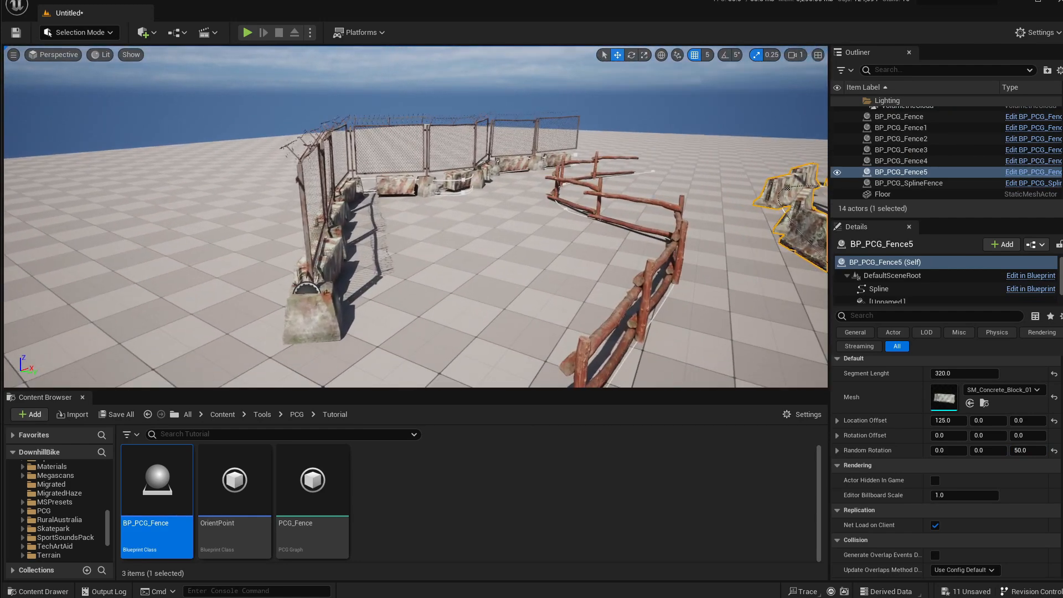
{"action": "right_click_drag", "start_coordinate": [476, 274], "coordinate": [423, 279]}
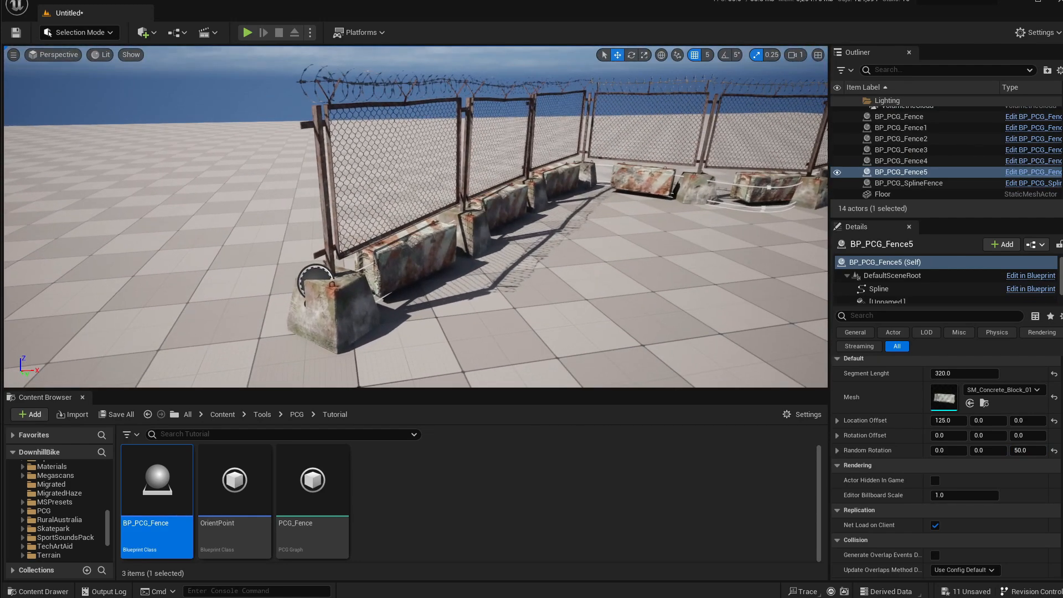
{"action": "left_click", "coordinate": [548, 287]}
{"action": "right_click_drag", "start_coordinate": [548, 287], "coordinate": [631, 290]}
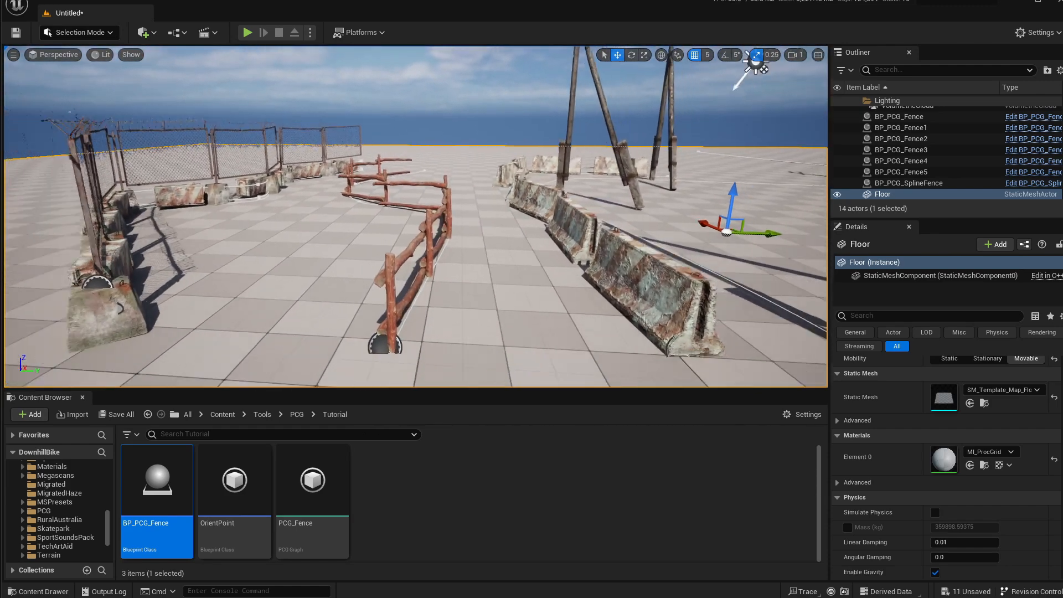
{"action": "right_click_drag", "start_coordinate": [456, 263], "coordinate": [533, 255]}
{"action": "right_click_drag", "start_coordinate": [414, 250], "coordinate": [294, 258]}
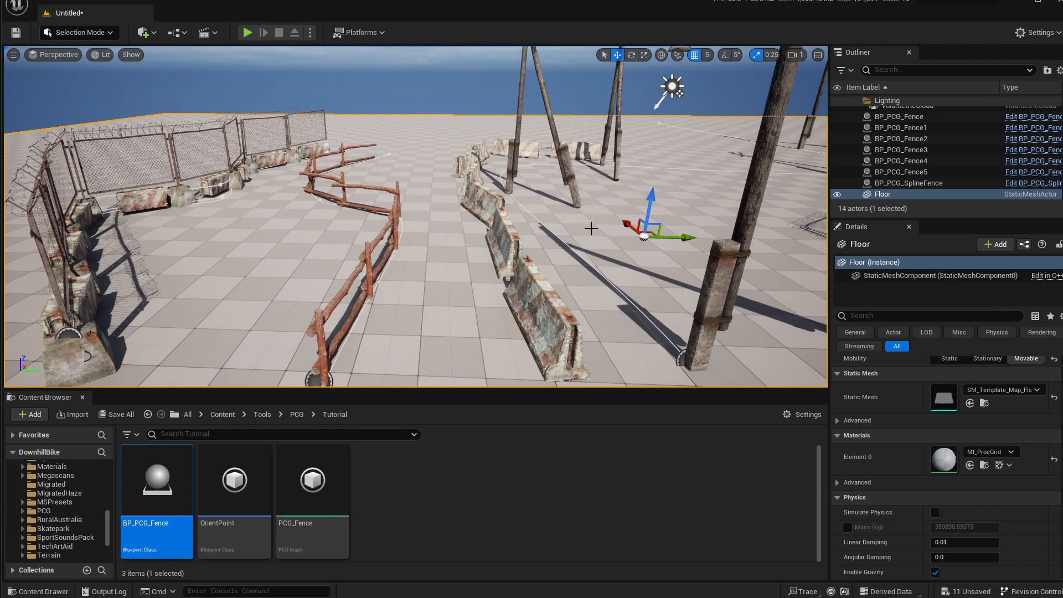
{"action": "right_click_drag", "start_coordinate": [555, 242], "coordinate": [585, 224]}
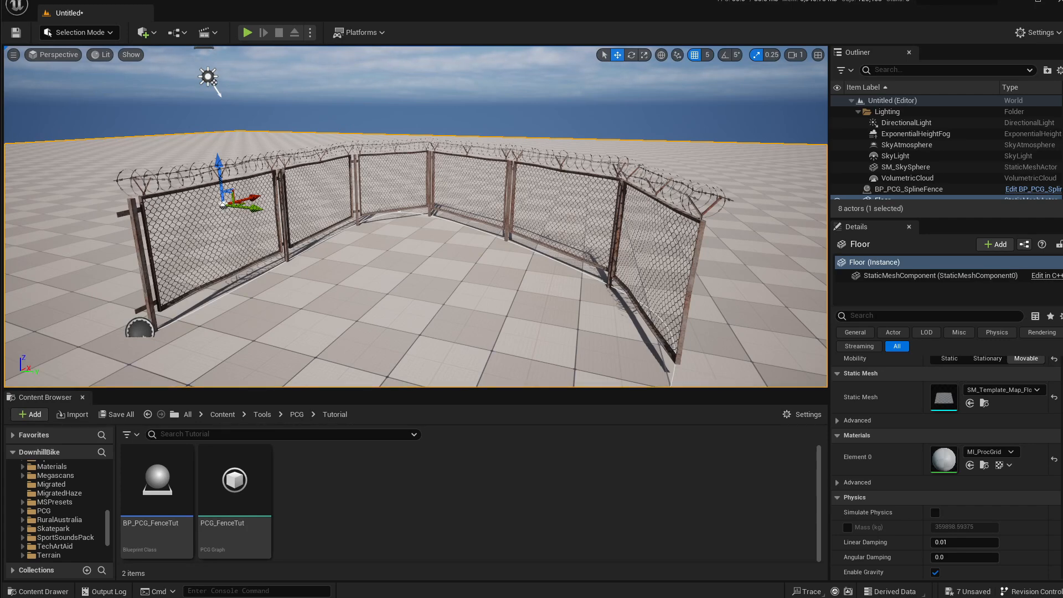
Examine how the chain-link spline fence's segments follow the curve, viewing the whole fence from different distances and angles
{"action": "right_click_drag", "start_coordinate": [643, 192], "coordinate": [678, 231]}
{"action": "key", "text": "s"}
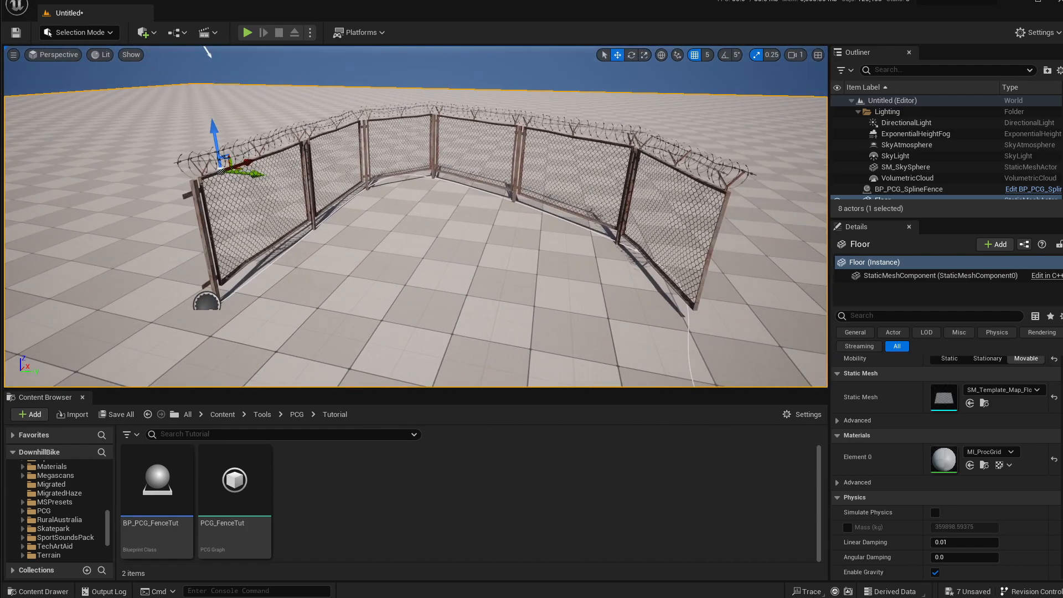
{"action": "right_click_drag", "start_coordinate": [678, 231], "coordinate": [651, 233]}
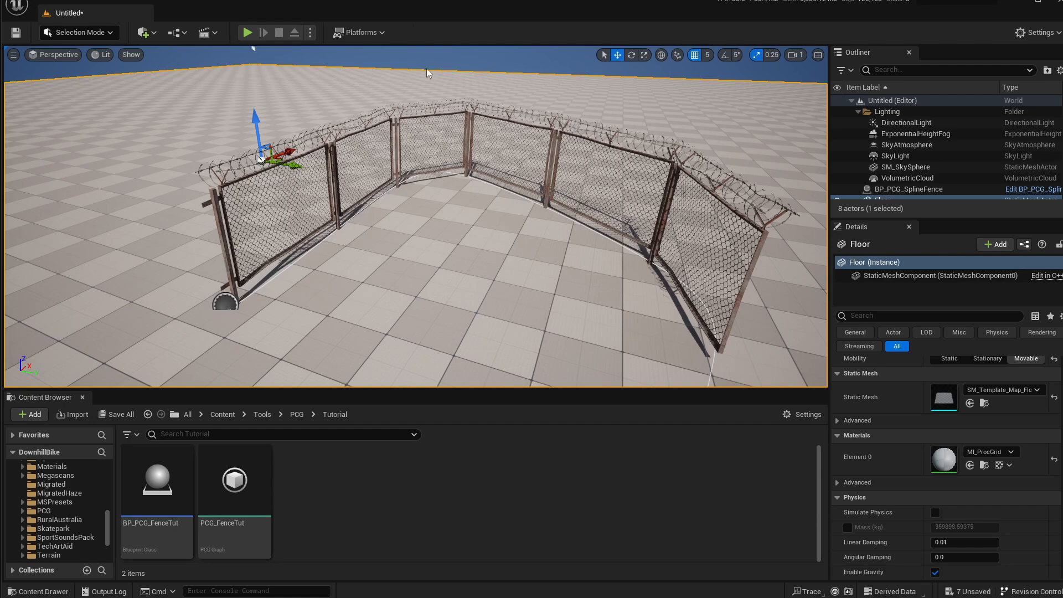
{"action": "key", "text": "w"}
{"action": "mouse_move", "coordinate": [460, 154]}
{"action": "right_mouse_down"}
{"action": "mouse_move", "coordinate": [462, 140]}
{"action": "mouse_move", "coordinate": [478, 157]}
{"action": "mouse_move", "coordinate": [471, 141]}
{"action": "right_mouse_up"}
{"action": "key", "text": "s"}
{"action": "key", "text": "w"}
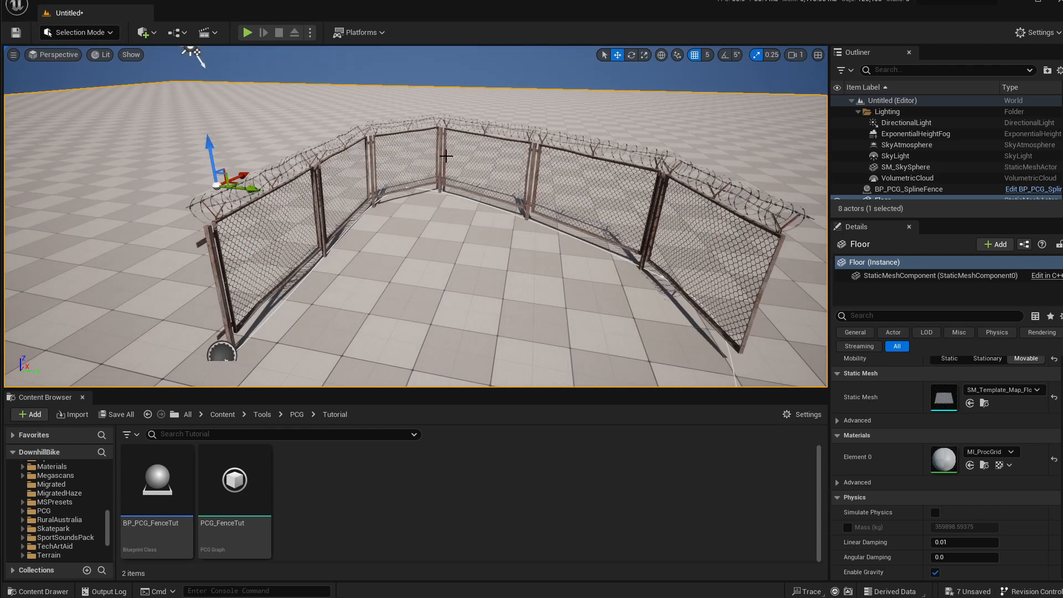
{"action": "right_click_drag", "start_coordinate": [479, 153], "coordinate": [442, 143]}
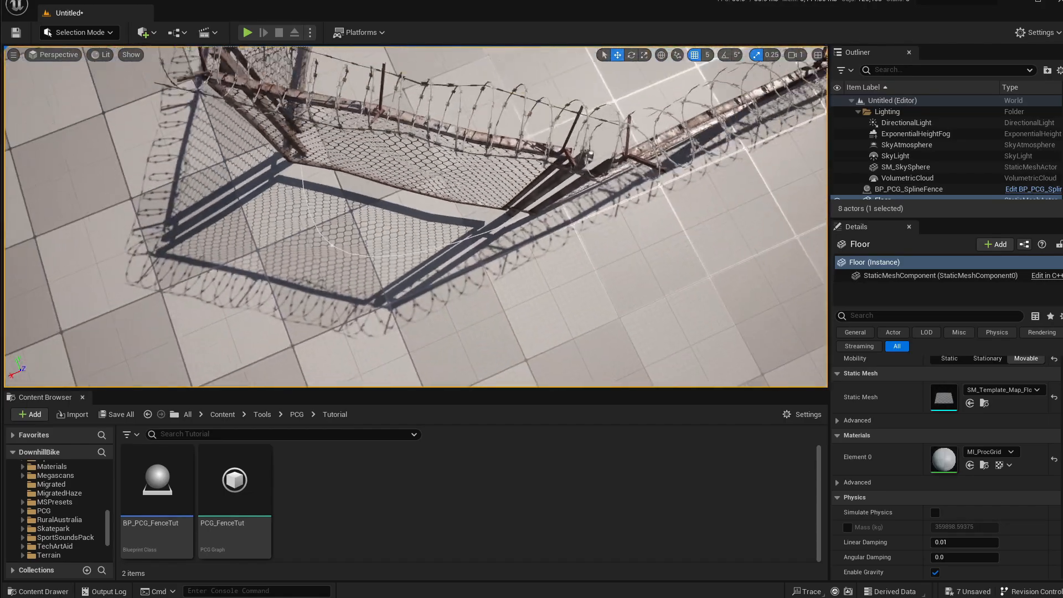
Inspect the joints between the chain-link spline fence's panels up close, from above and from the outer side
{"action": "right_click_drag", "start_coordinate": [503, 253], "coordinate": [481, 243]}
{"action": "key", "text": "ctrl+z"}
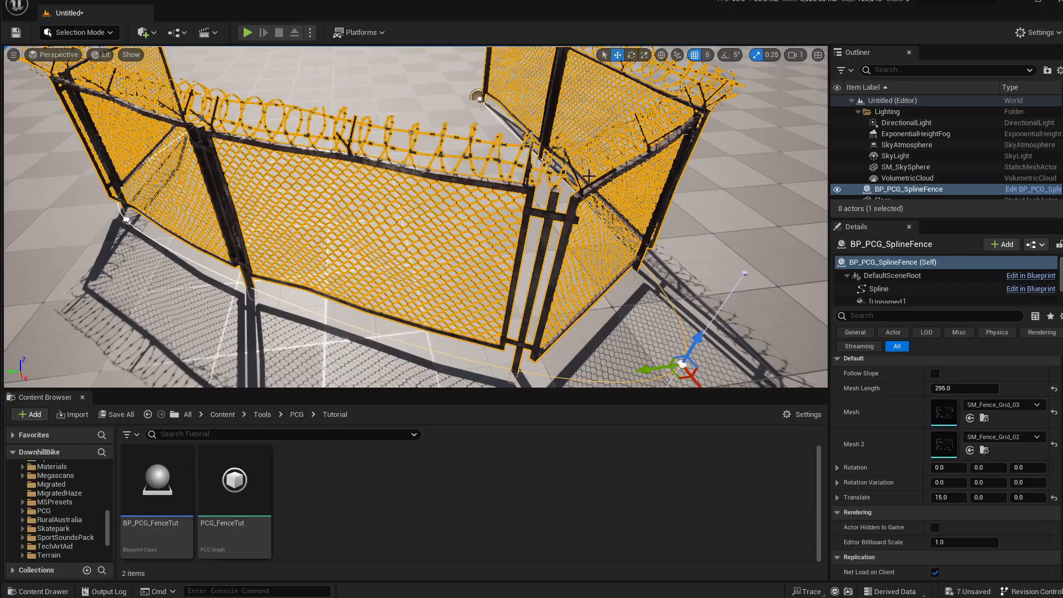
{"action": "right_click_drag", "start_coordinate": [649, 192], "coordinate": [650, 193]}
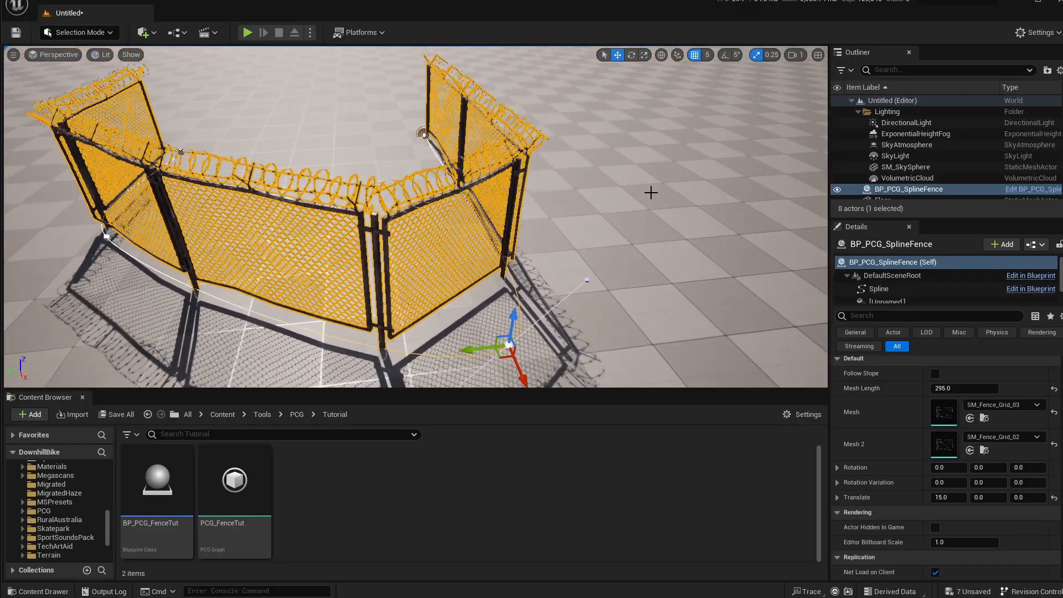
{"action": "left_click", "coordinate": [650, 192]}
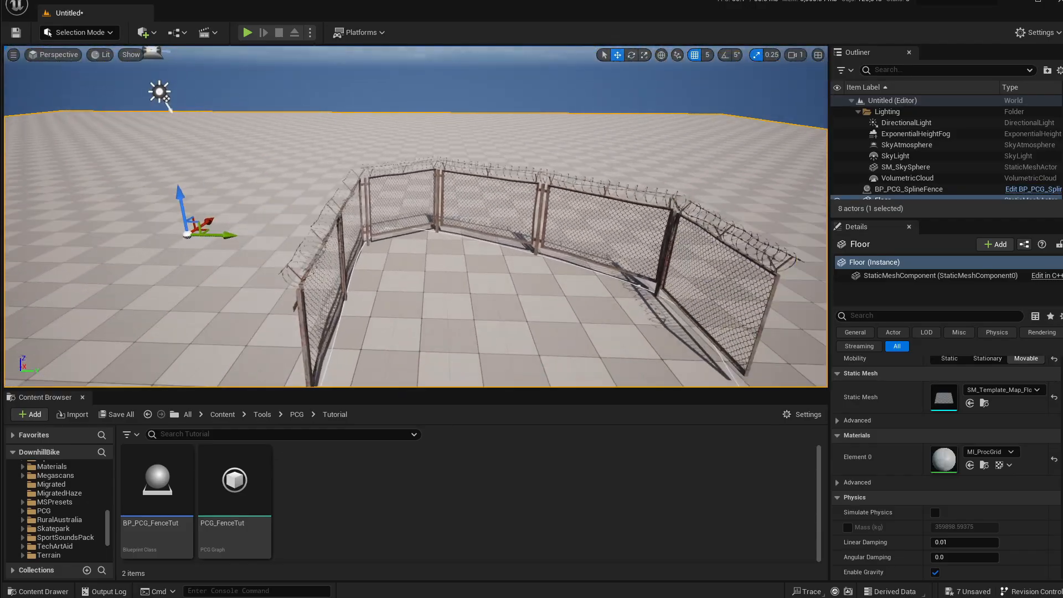
{"action": "mouse_move", "coordinate": [415, 216]}
{"action": "right_mouse_down"}
{"action": "mouse_move", "coordinate": [374, 200]}
{"action": "mouse_move", "coordinate": [412, 202]}
{"action": "mouse_move", "coordinate": [418, 192]}
{"action": "mouse_move", "coordinate": [403, 191]}
{"action": "mouse_move", "coordinate": [395, 218]}
{"action": "right_mouse_up"}
{"action": "key", "text": "w"}
{"action": "key", "text": "a"}
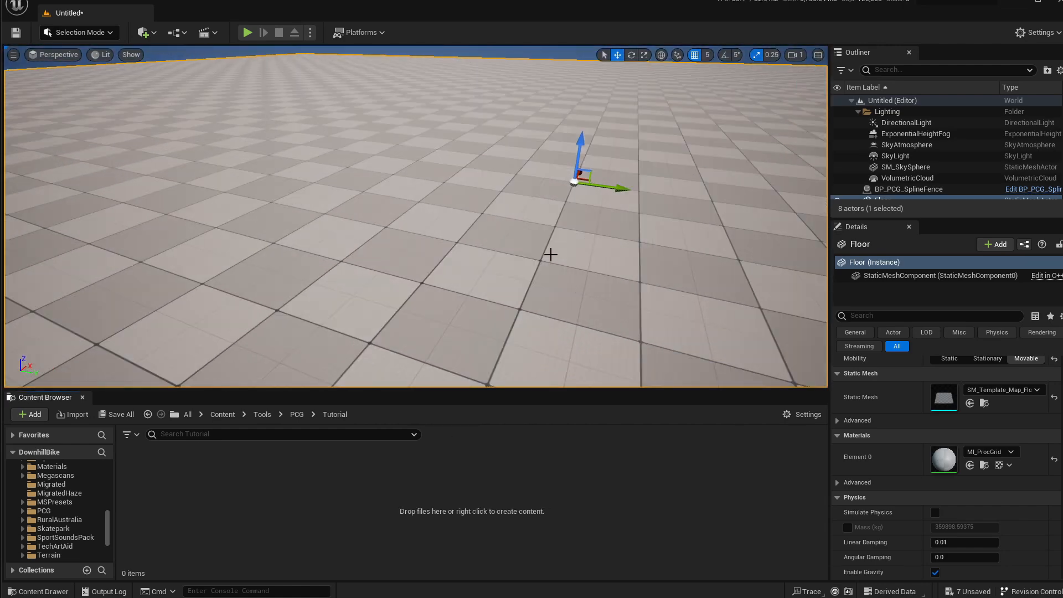
Create an Actor Blueprint Class in the Tutorial folder and name it BP_PCG_Fence
{"action": "key", "text": "s"}
{"action": "mouse_move", "coordinate": [436, 206]}
{"action": "right_mouse_down"}
{"action": "mouse_move", "coordinate": [452, 228]}
{"action": "mouse_move", "coordinate": [434, 202]}
{"action": "mouse_move", "coordinate": [416, 221]}
{"action": "mouse_move", "coordinate": [436, 226]}
{"action": "right_mouse_up"}
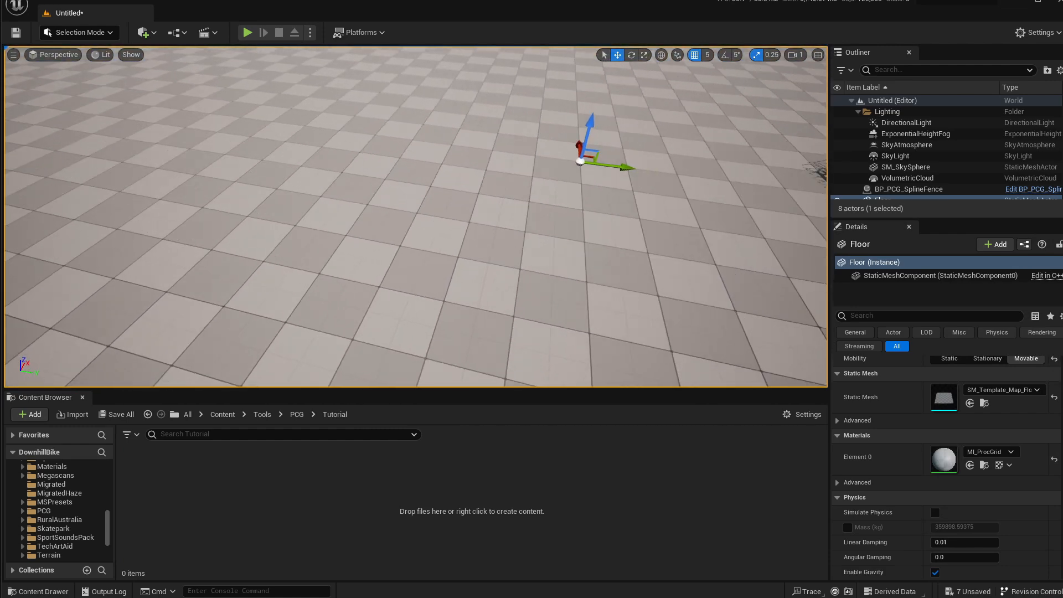
{"action": "left_click", "coordinate": [257, 465]}
{"action": "right_click", "coordinate": [315, 479]}
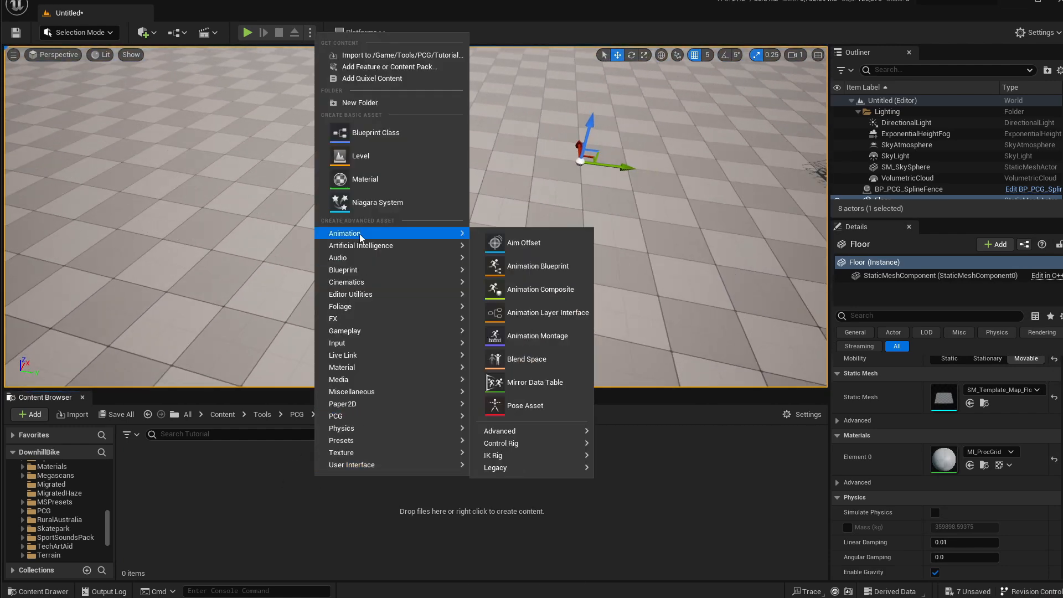
{"action": "left_click", "coordinate": [357, 135]}
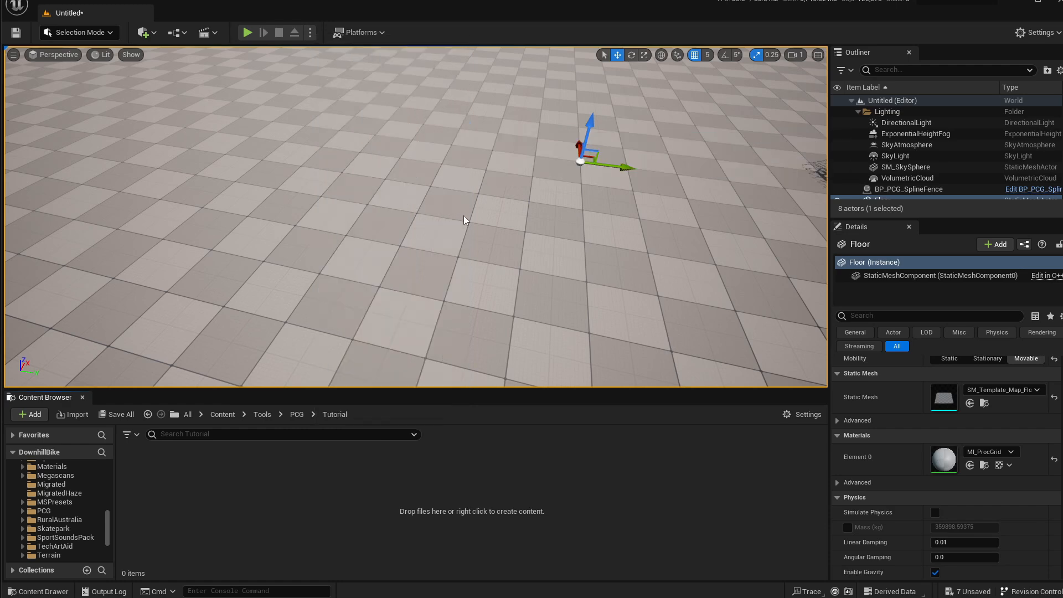
{"action": "left_click", "coordinate": [282, 150]}
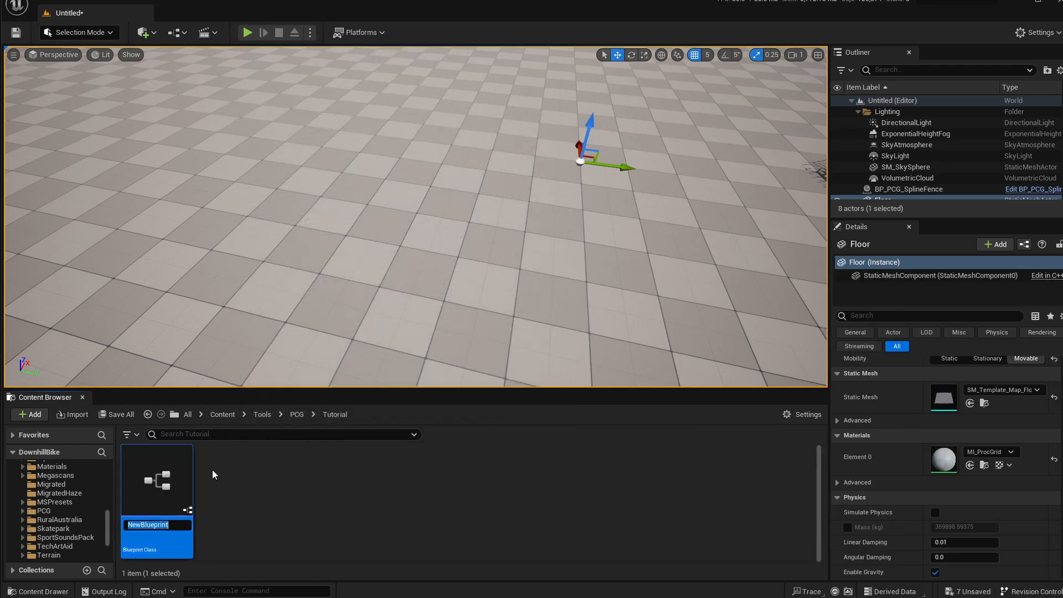
{"action": "type", "text": "PCG_Fence"}
{"action": "key", "text": "Home"}
{"action": "type", "text": "BP_"}
{"action": "key", "text": "Return"}
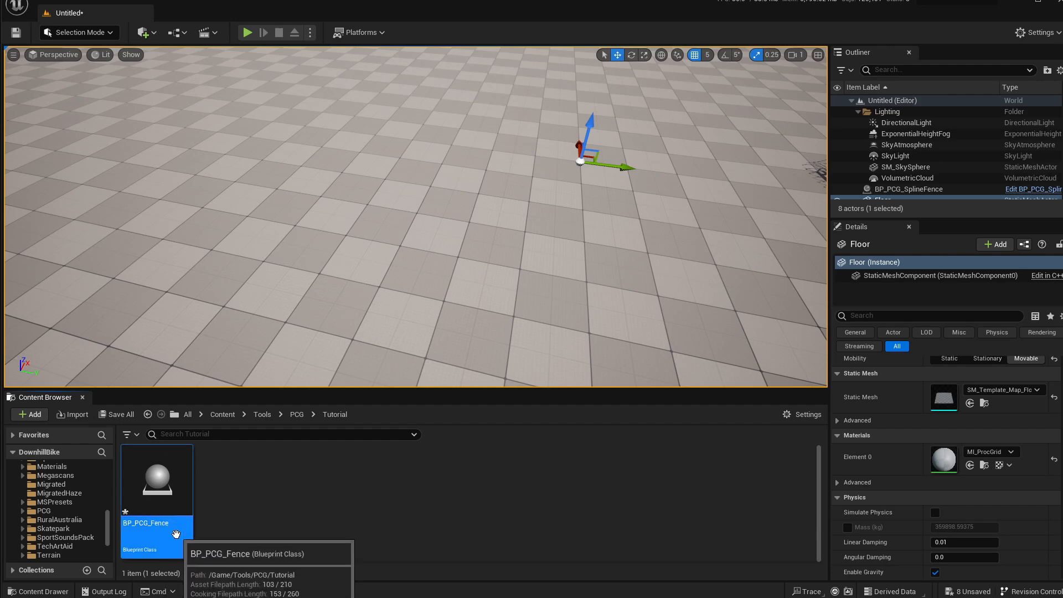
Open the BP_PCG_Fence blueprint in a comfortably sized window and add a Spline component to it
{"action": "left_click_drag", "start_coordinate": [1062, 421], "coordinate": [376, 123]}
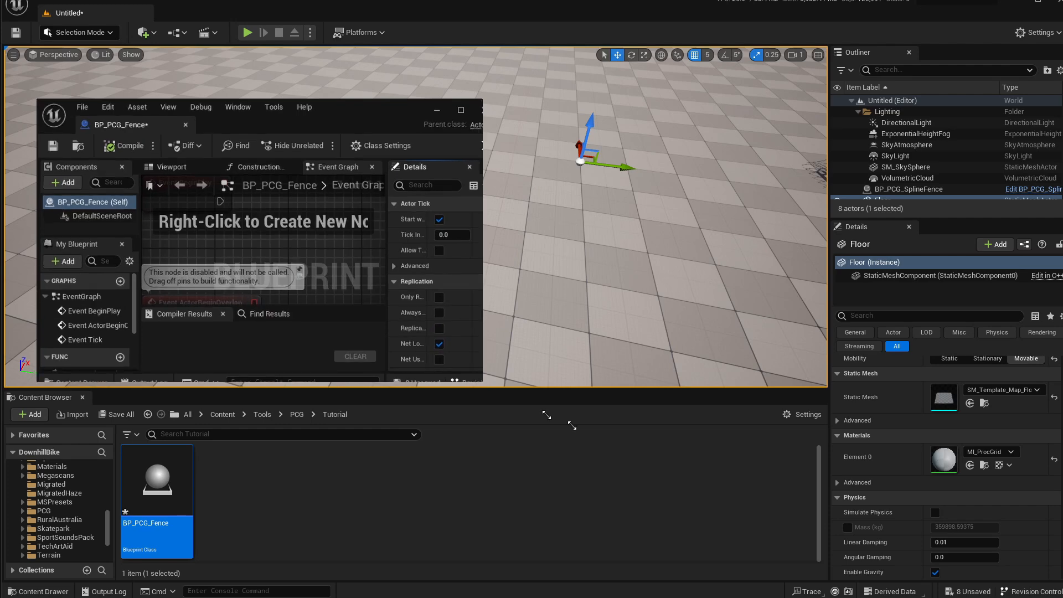
{"action": "left_click_drag", "start_coordinate": [483, 379], "coordinate": [976, 554]}
{"action": "left_click_drag", "start_coordinate": [313, 117], "coordinate": [357, 112]}
{"action": "left_click", "coordinate": [111, 176]}
{"action": "type", "text": "Spline"}
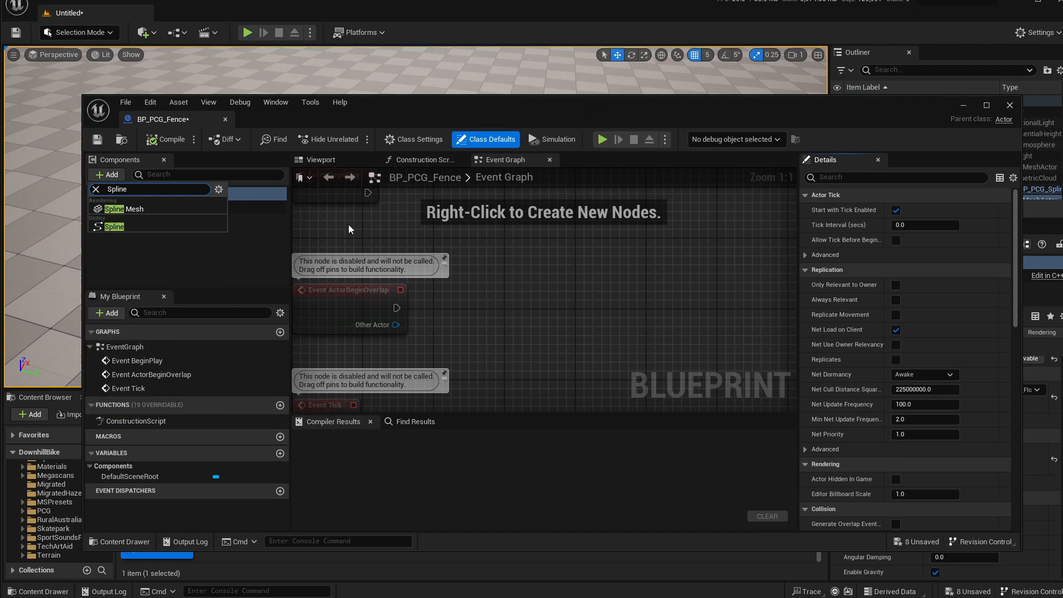
{"action": "left_click", "coordinate": [123, 227]}
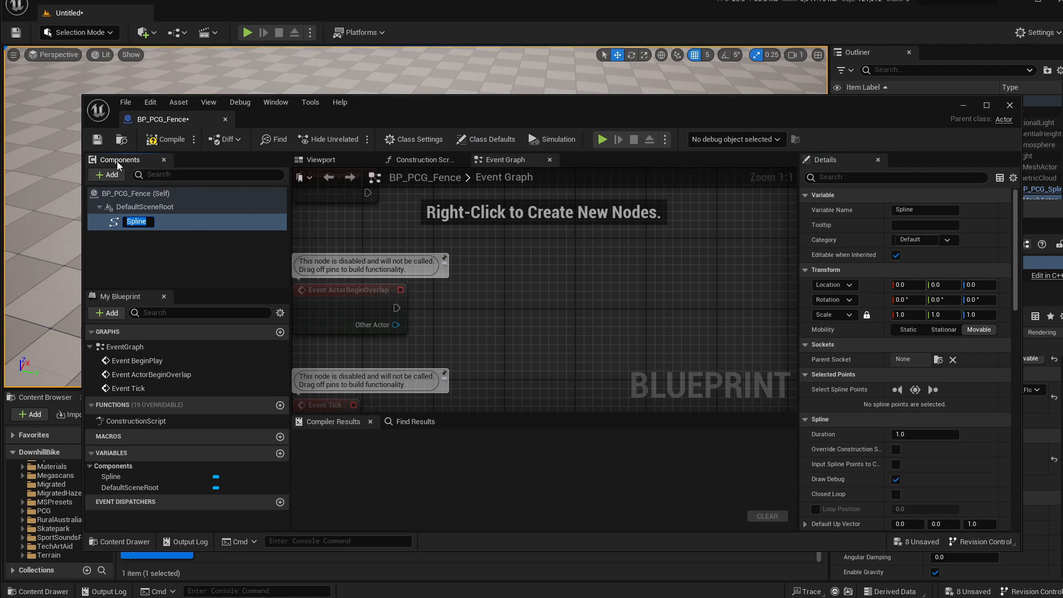
Add a PCG component to the BP_PCG_Fence blueprint
{"action": "left_click_drag", "start_coordinate": [397, 101], "coordinate": [391, 95]}
{"action": "left_click", "coordinate": [131, 233]}
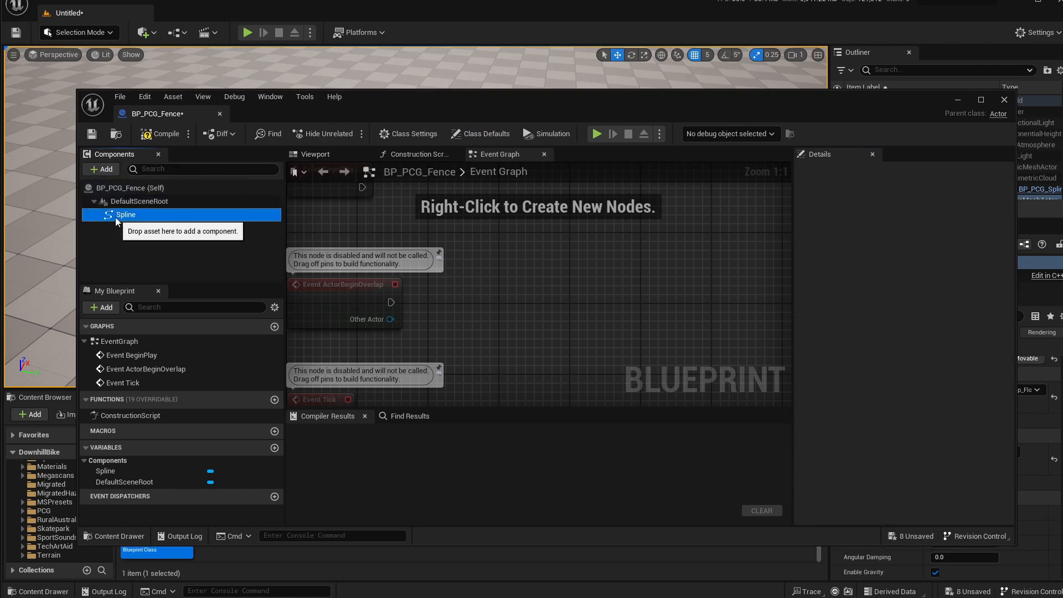
{"action": "left_click", "coordinate": [115, 217]}
{"action": "left_click", "coordinate": [108, 169]}
{"action": "type", "text": "PCG"}
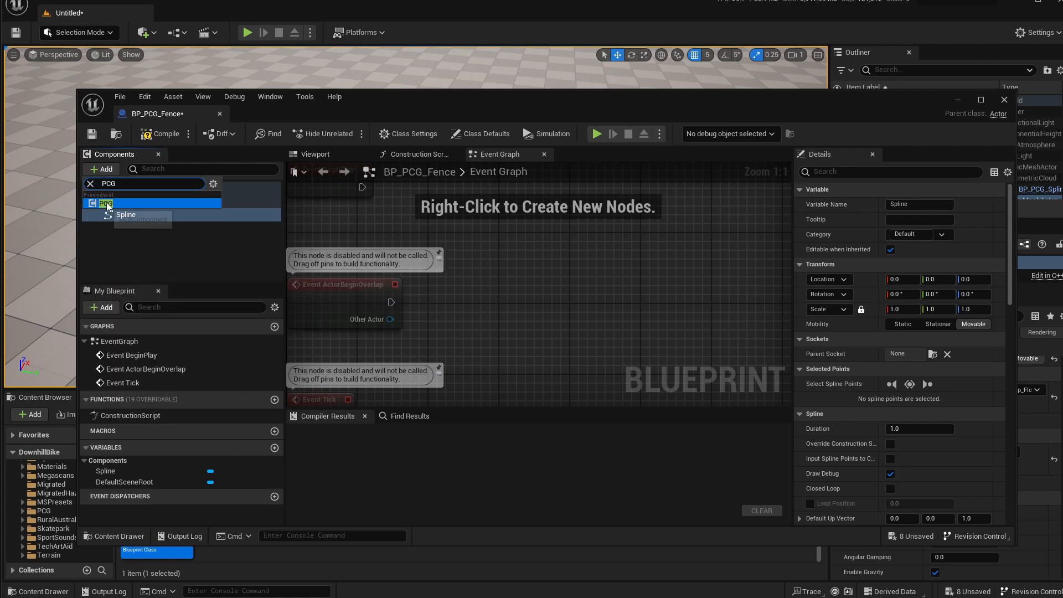
{"action": "left_click", "coordinate": [107, 205]}
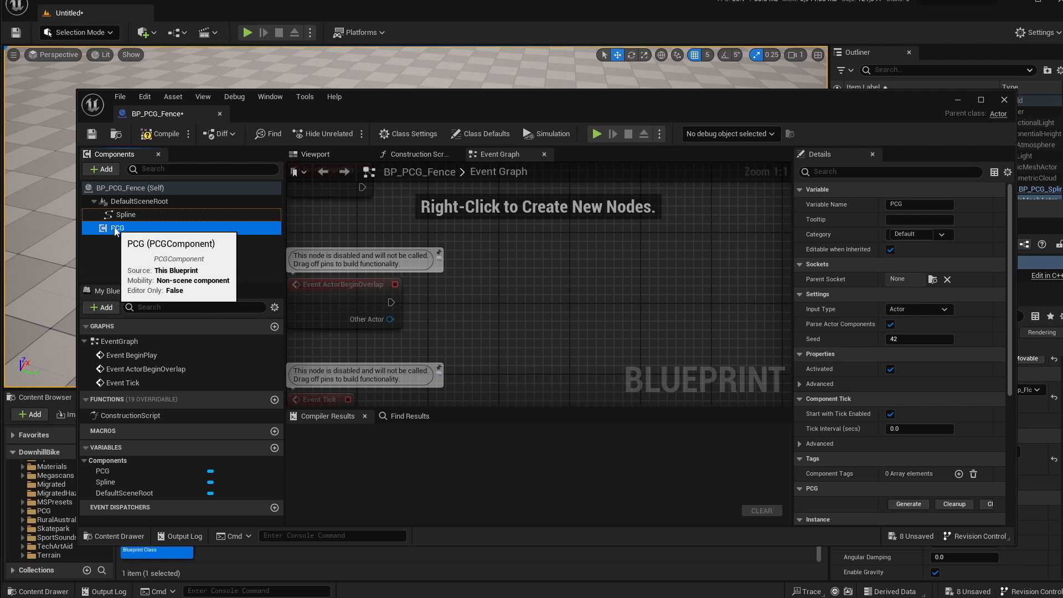
{"action": "left_click_drag", "start_coordinate": [382, 99], "coordinate": [367, 96]}
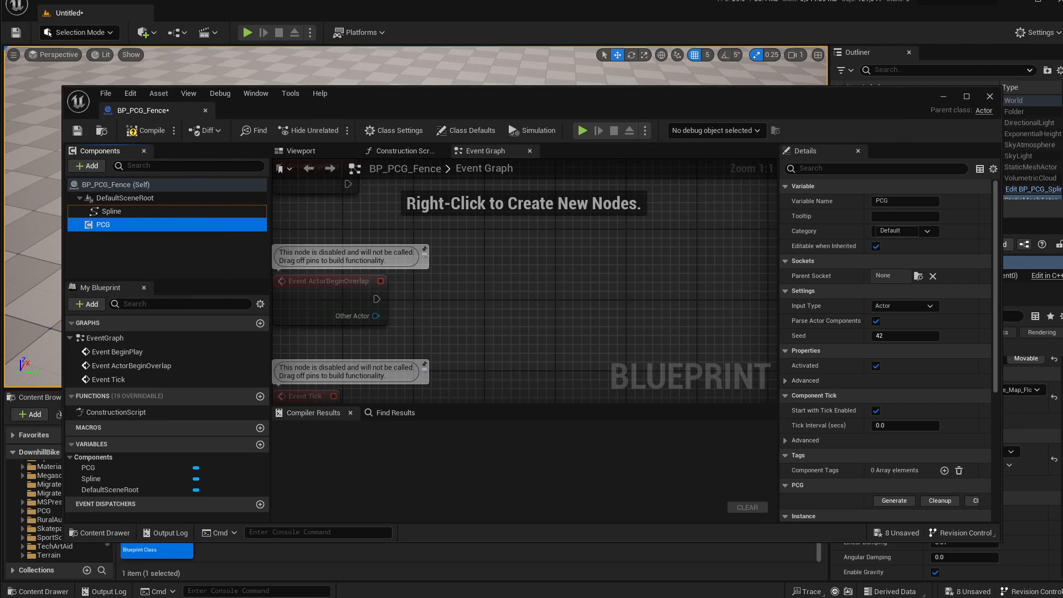
Search the project's plugins for "Procedura" to check whether the Procedural Content Generation Framework is enabled, and close the plugin list
{"action": "left_click", "coordinate": [98, 2]}
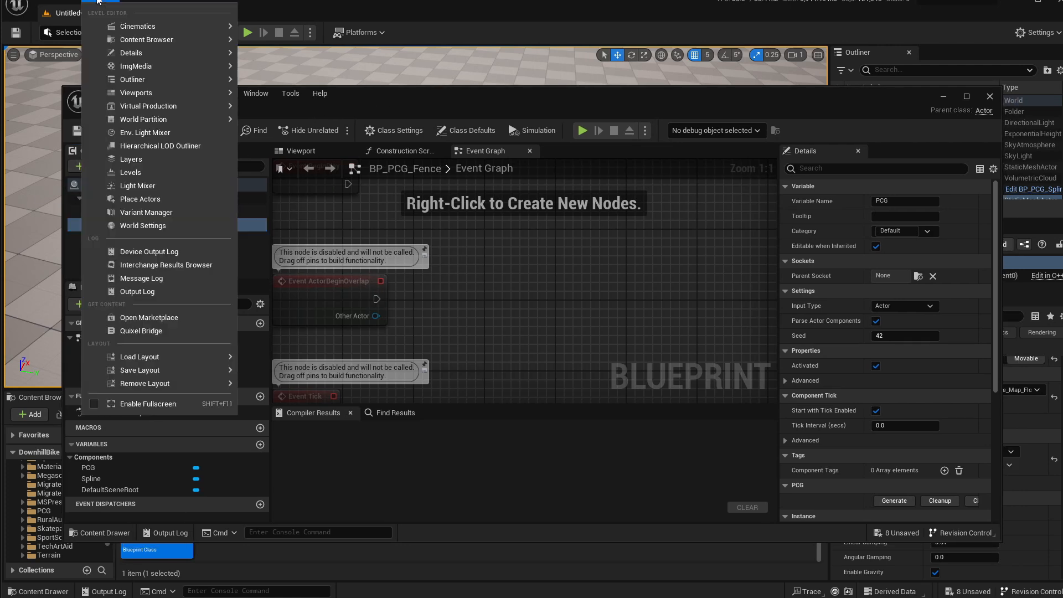
{"action": "mouse_move", "coordinate": [78, 1]}
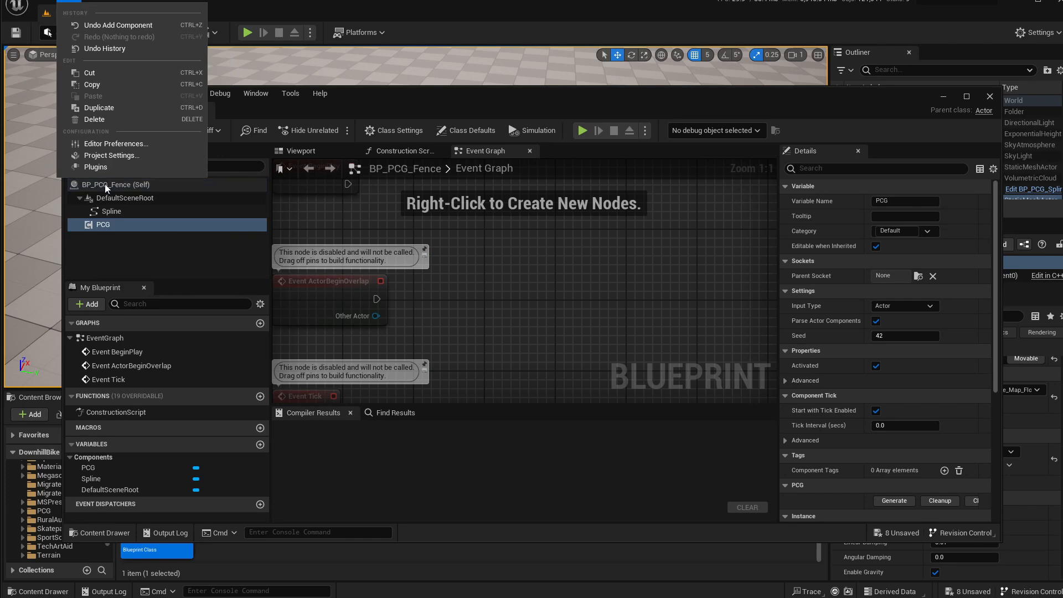
{"action": "left_click", "coordinate": [100, 167]}
{"action": "left_click", "coordinate": [334, 115]}
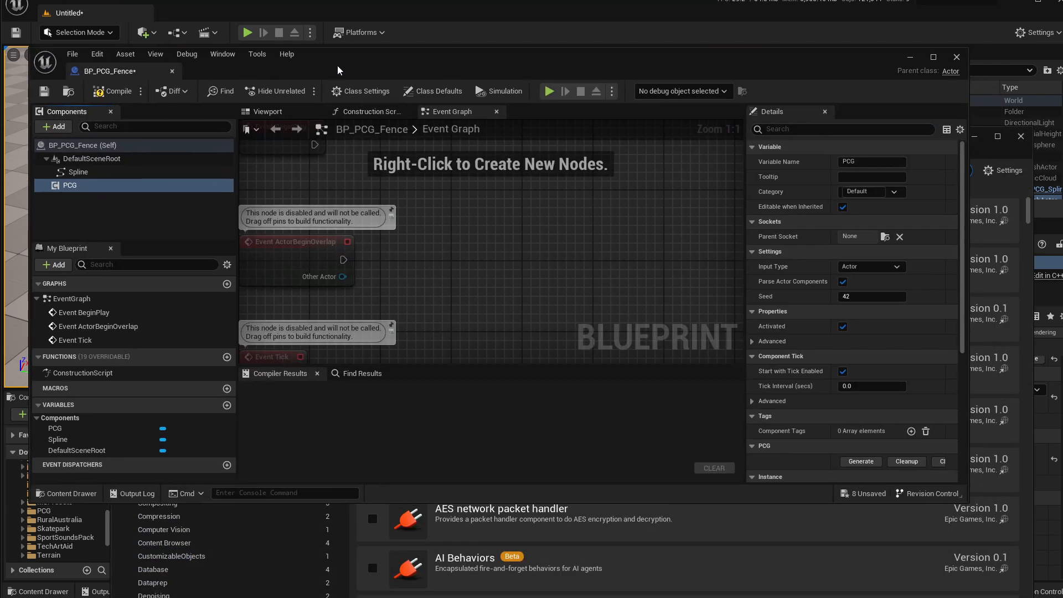
{"action": "left_click", "coordinate": [1002, 151]}
{"action": "left_click_drag", "start_coordinate": [895, 141], "coordinate": [833, 89]}
{"action": "type", "text": "Proce"}
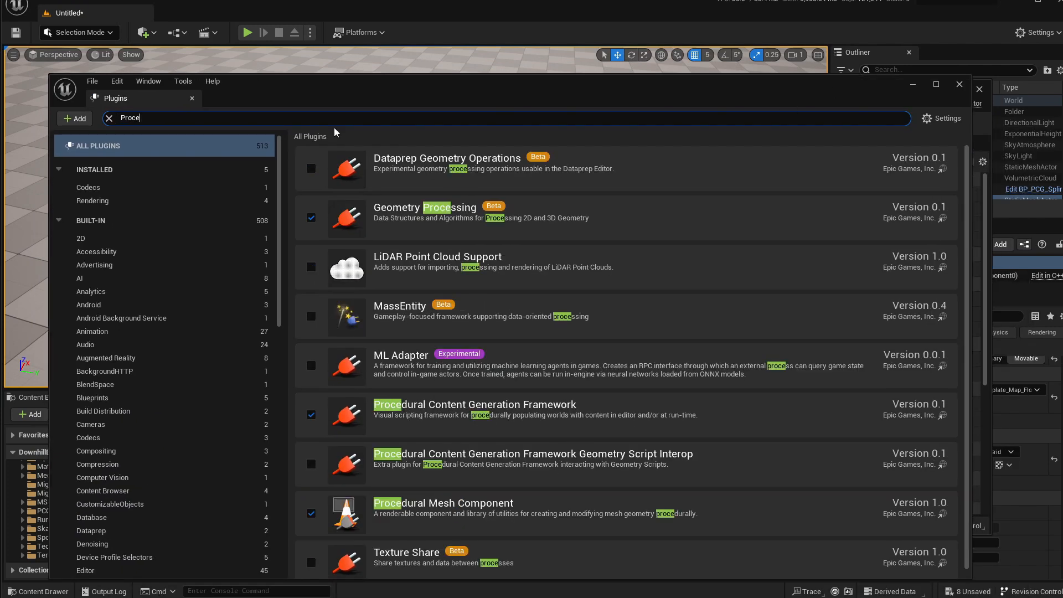
{"action": "type", "text": "dura"}
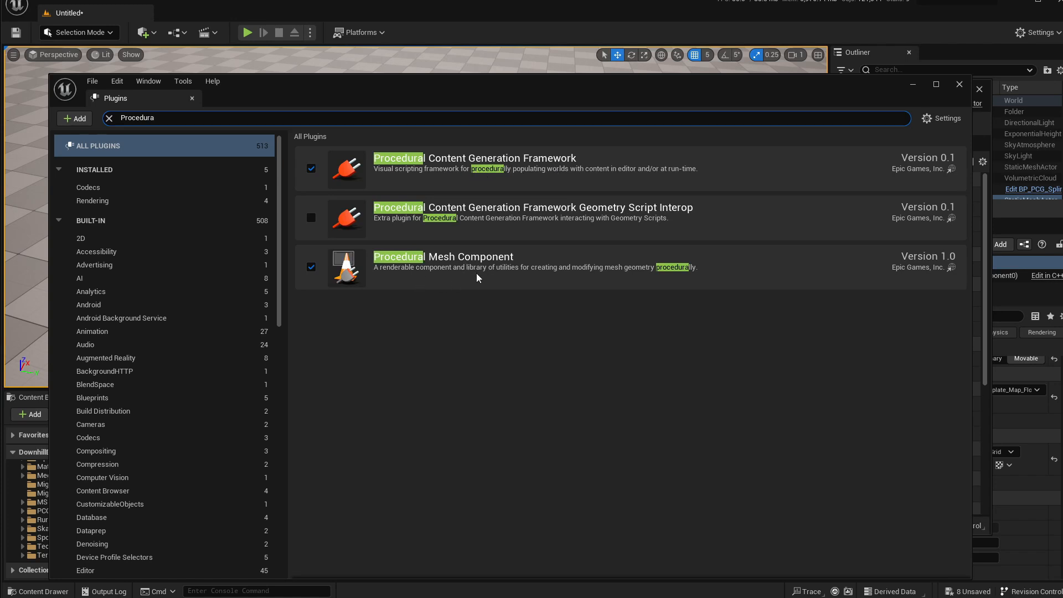
{"action": "left_click", "coordinate": [960, 85]}
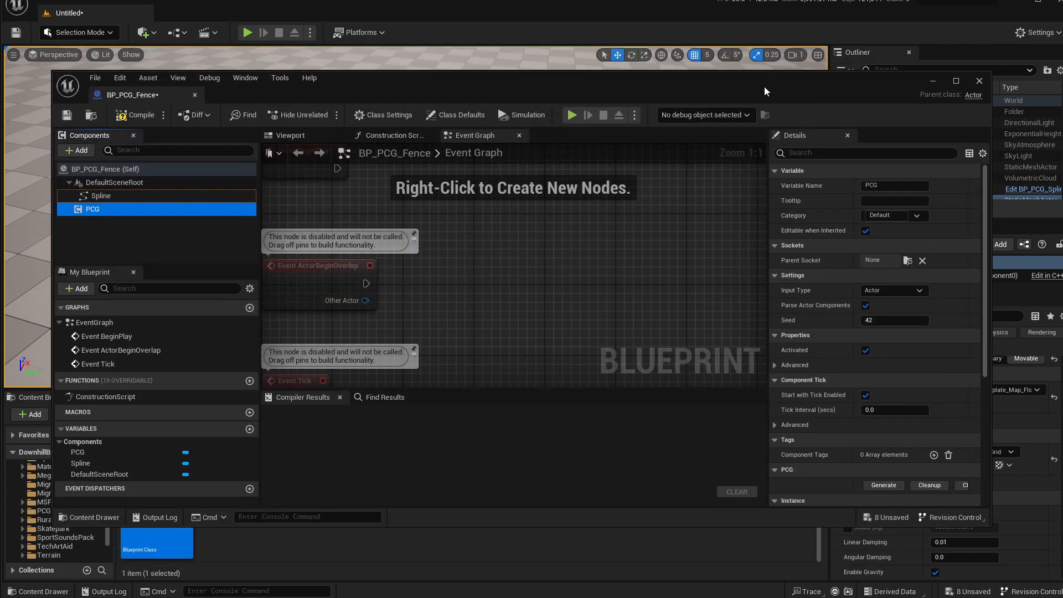
Compile the BP_PCG_Fence blueprint
{"action": "left_click_drag", "start_coordinate": [347, 81], "coordinate": [364, 83]}
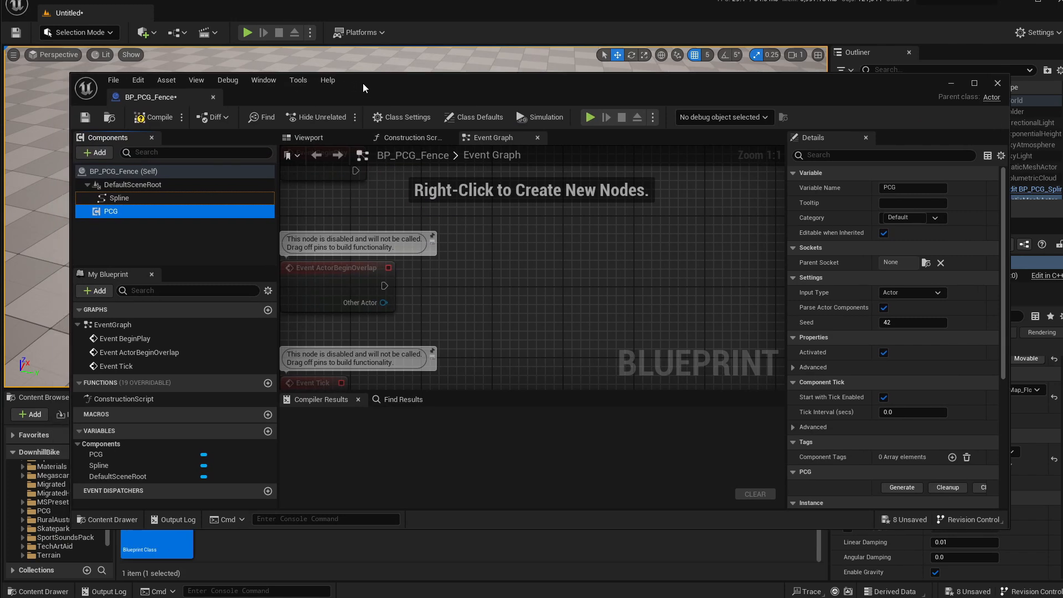
{"action": "left_click", "coordinate": [148, 118]}
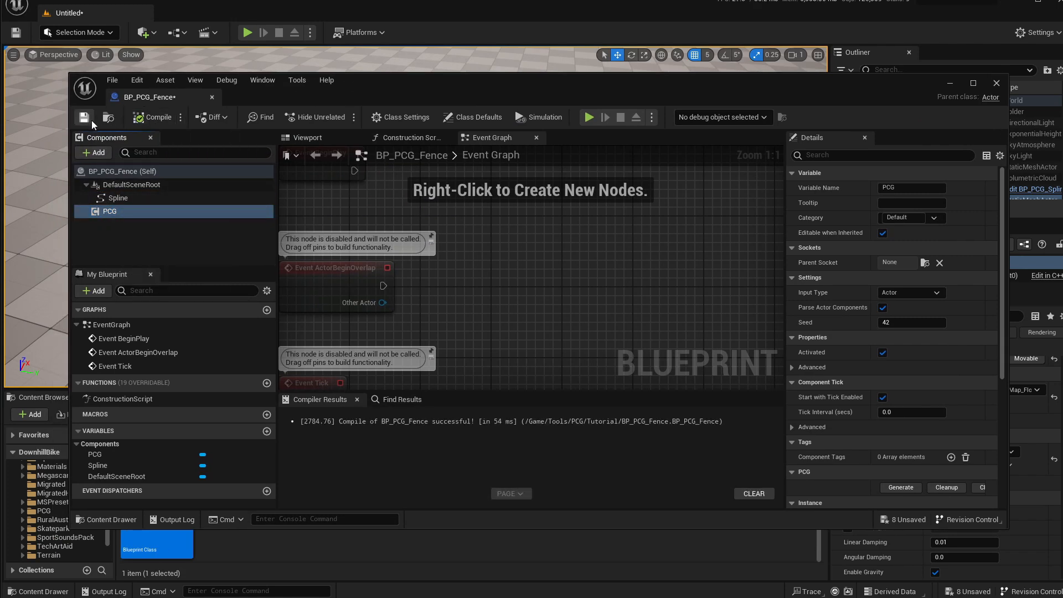
Create a PCG Graph asset named PCG_Fence in the Tutorial folder beside the BP_PCG_Fence blueprint
{"action": "left_click_drag", "start_coordinate": [416, 104], "coordinate": [392, 89]}
{"action": "left_click", "coordinate": [130, 204]}
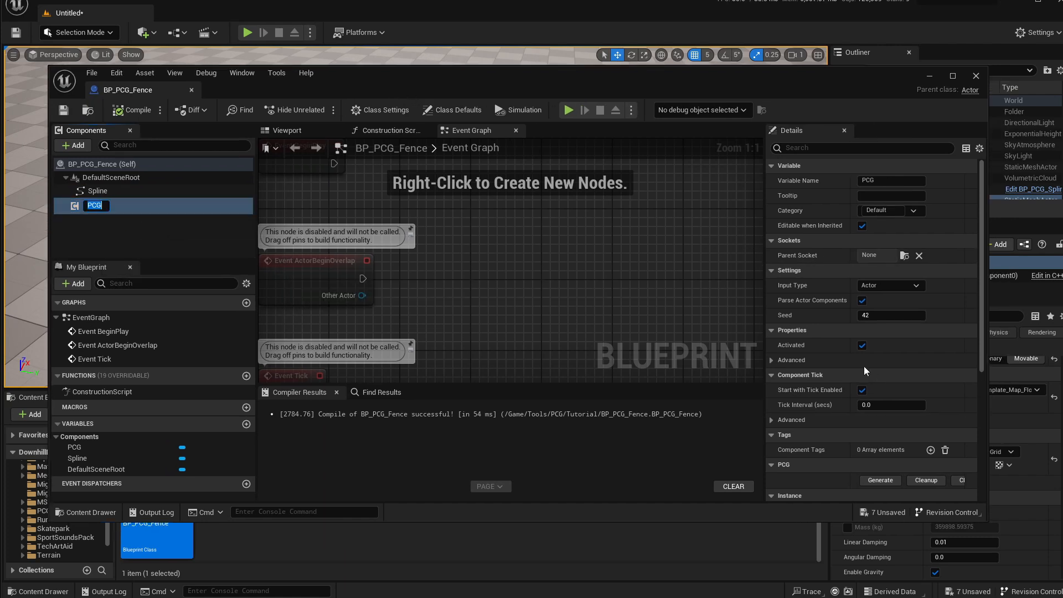
{"action": "scroll", "coordinate": [866, 344], "scroll_direction": "down", "scroll_amount": 3}
{"action": "scroll", "coordinate": [867, 354], "scroll_direction": "down", "scroll_amount": 2}
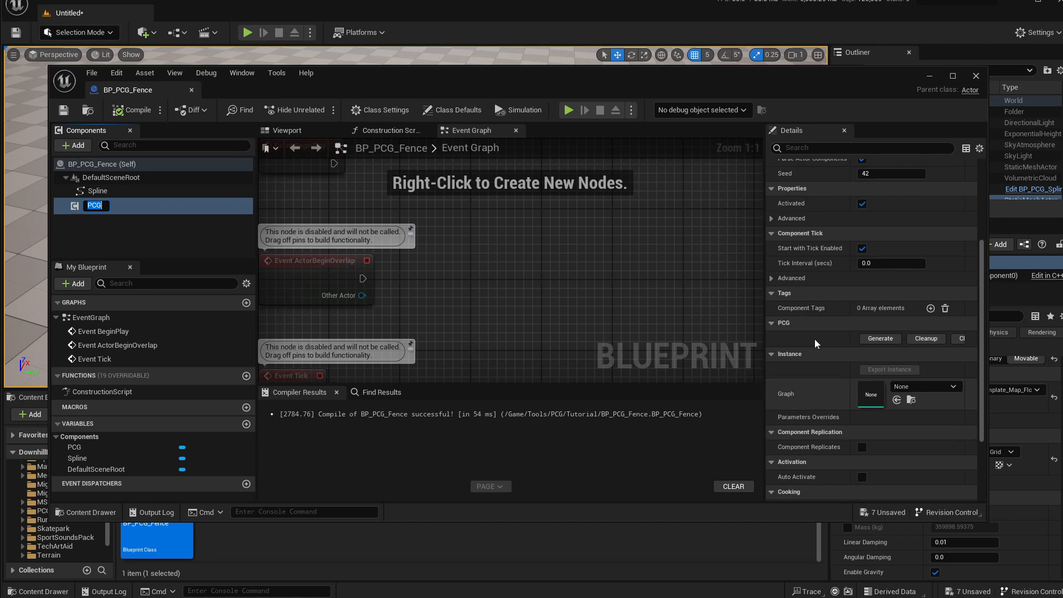
{"action": "left_click_drag", "start_coordinate": [659, 82], "coordinate": [873, 64]}
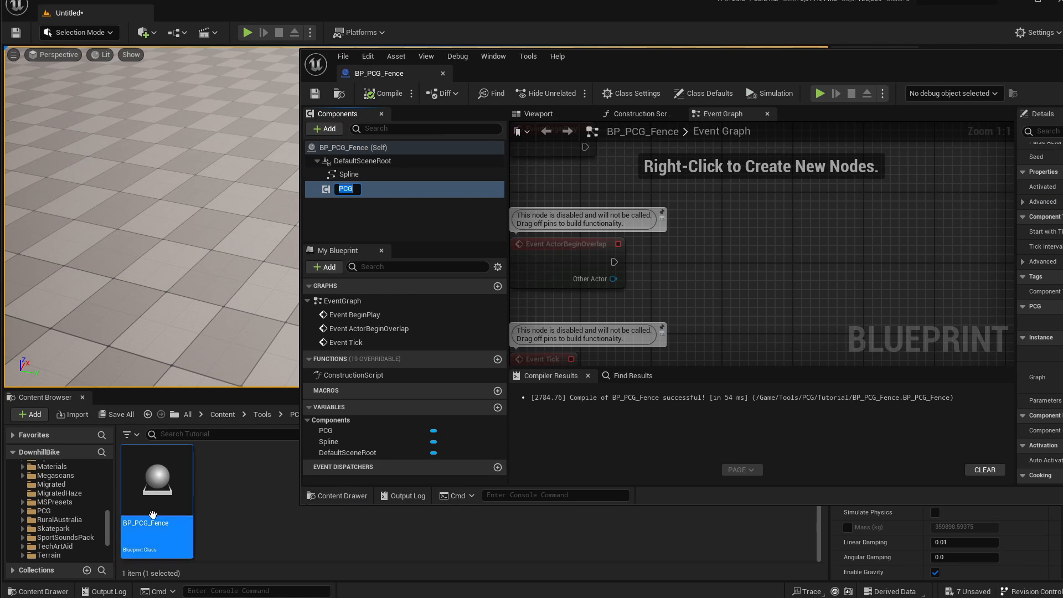
{"action": "right_click", "coordinate": [229, 502]}
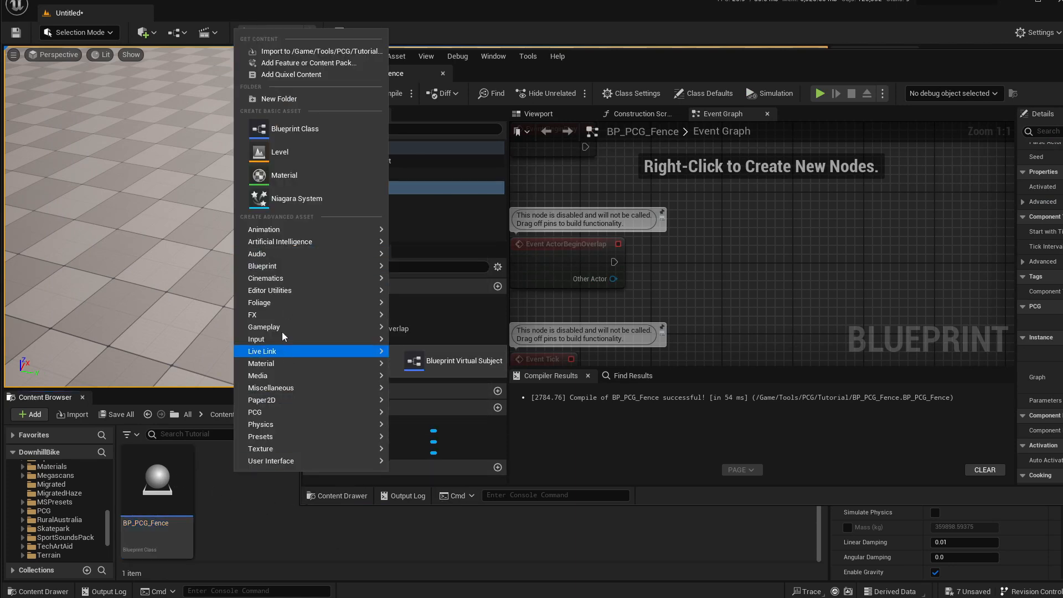
{"action": "right_click", "coordinate": [239, 498]}
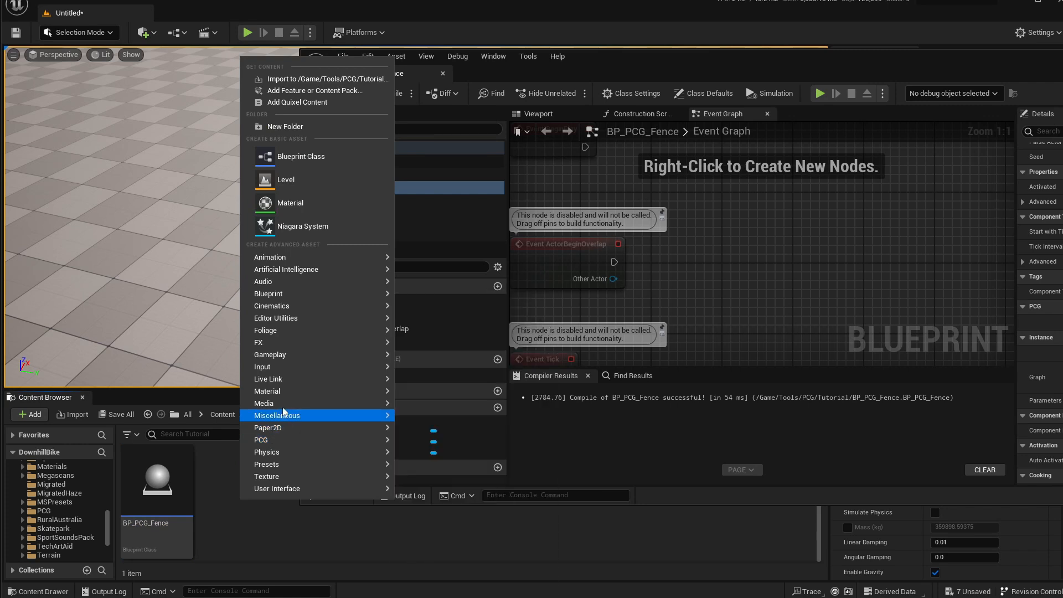
{"action": "mouse_move", "coordinate": [298, 461]}
{"action": "mouse_move", "coordinate": [290, 436]}
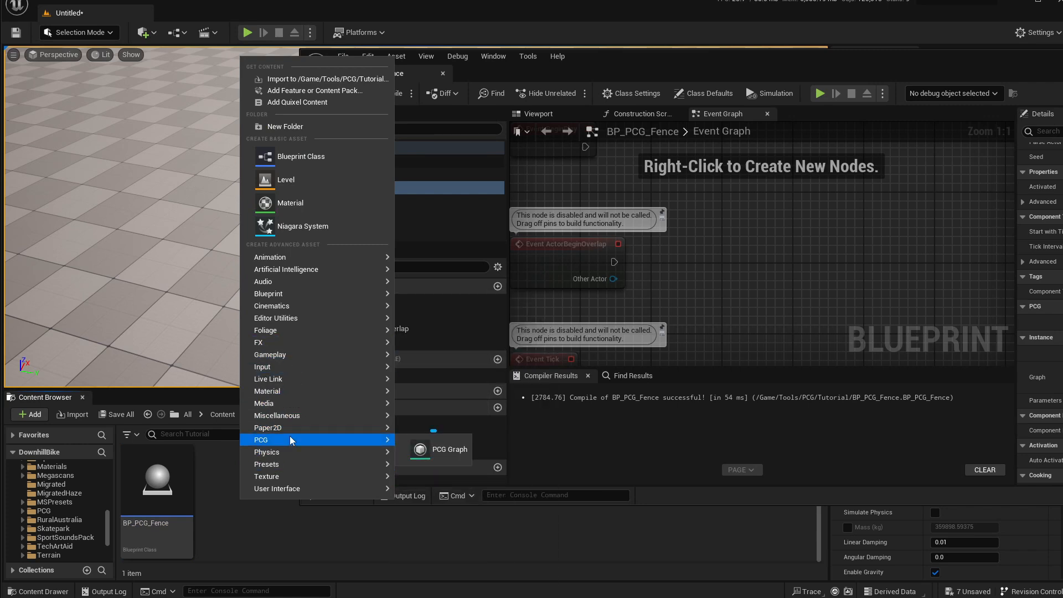
{"action": "left_click", "coordinate": [443, 449]}
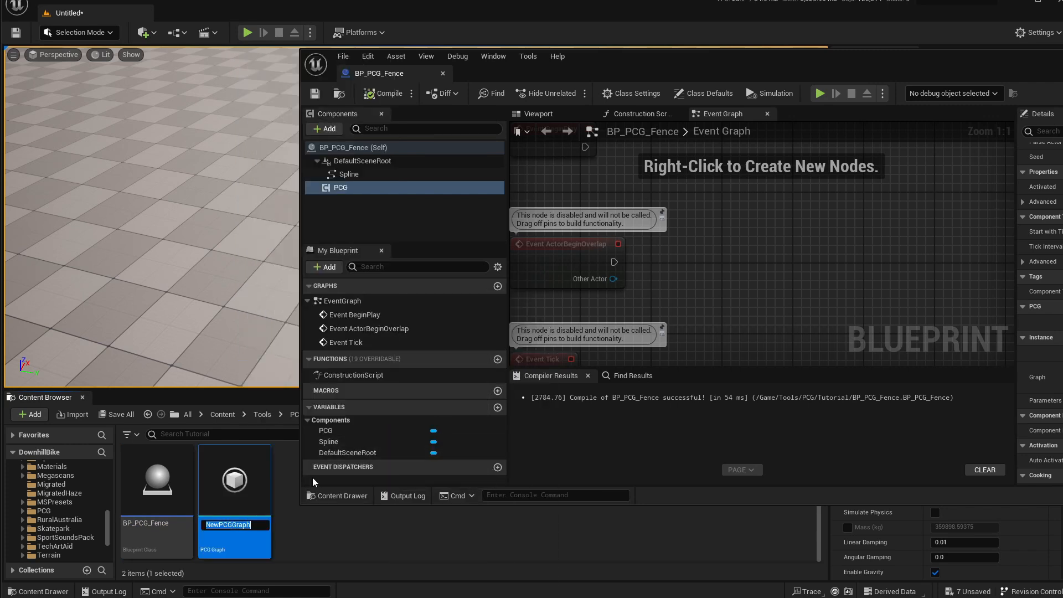
{"action": "type", "text": "PCG_Fence"}
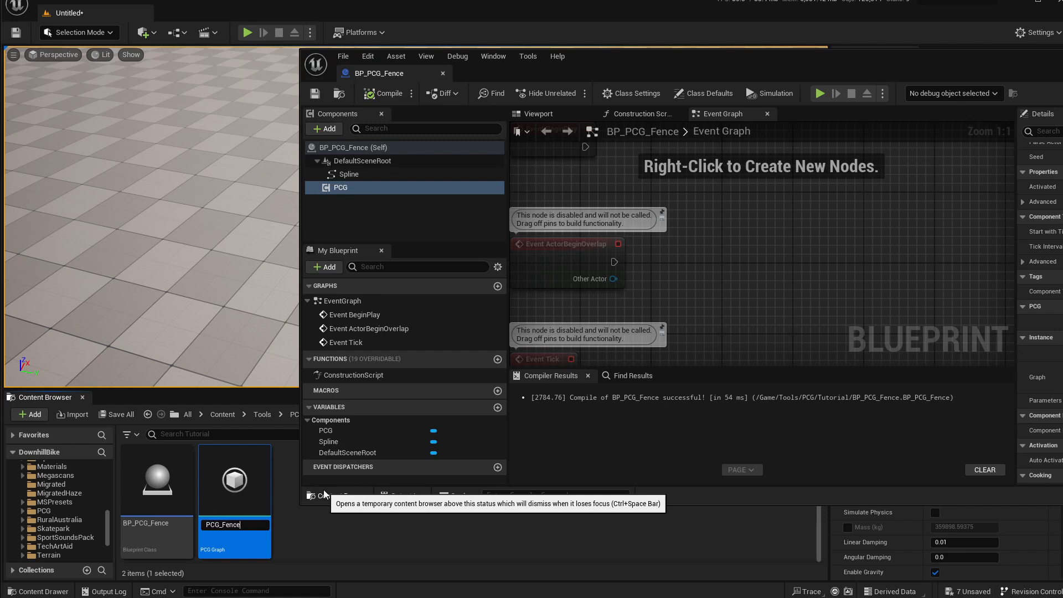
{"action": "key", "text": "Return"}
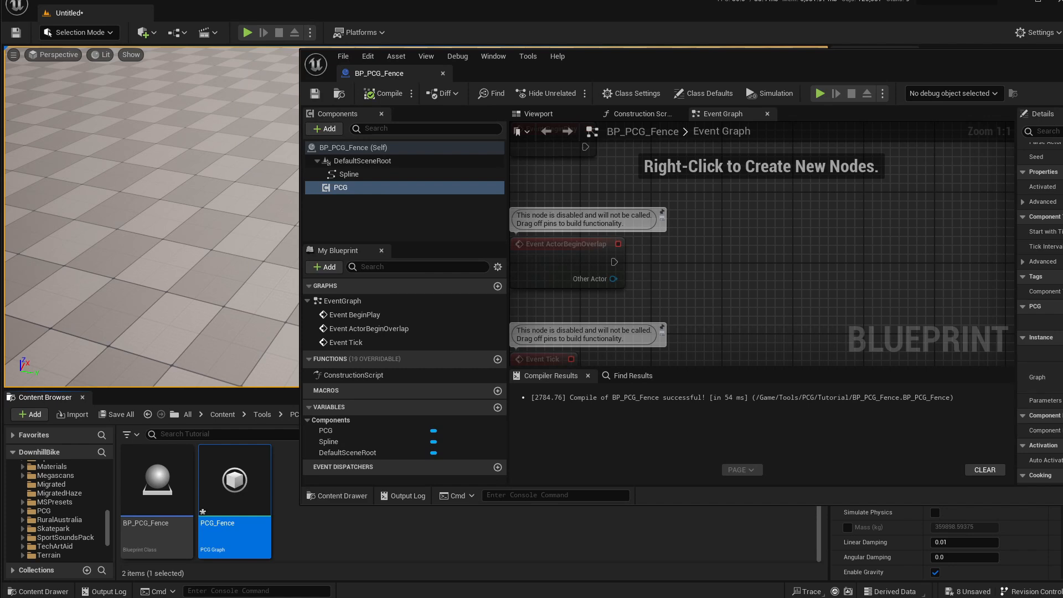
Assign PCG_Fence as the PCG component's graph, then compile, save and close the BP_PCG_Fence blueprint
{"action": "left_click_drag", "start_coordinate": [1061, 66], "coordinate": [813, 53]}
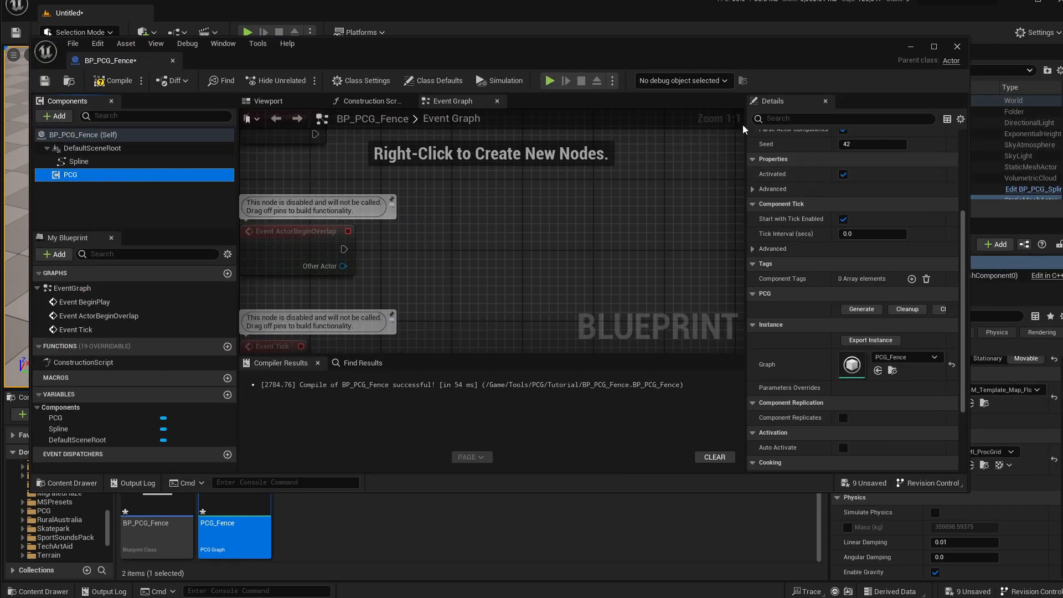
{"action": "left_click_drag", "start_coordinate": [812, 50], "coordinate": [844, 52]}
{"action": "left_click", "coordinate": [132, 82]}
{"action": "left_click", "coordinate": [76, 83]}
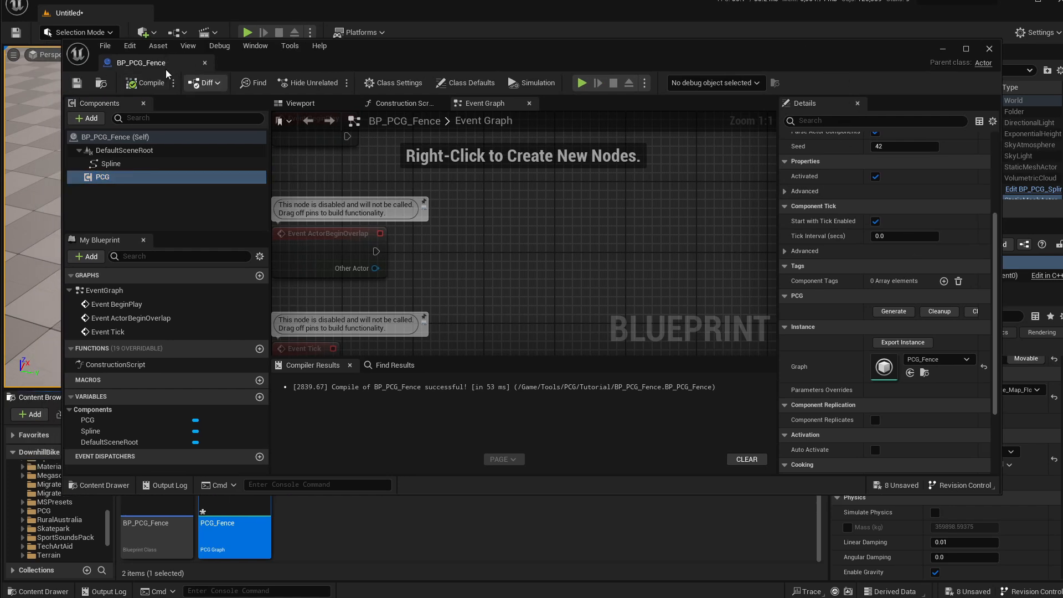
{"action": "left_click", "coordinate": [989, 50]}
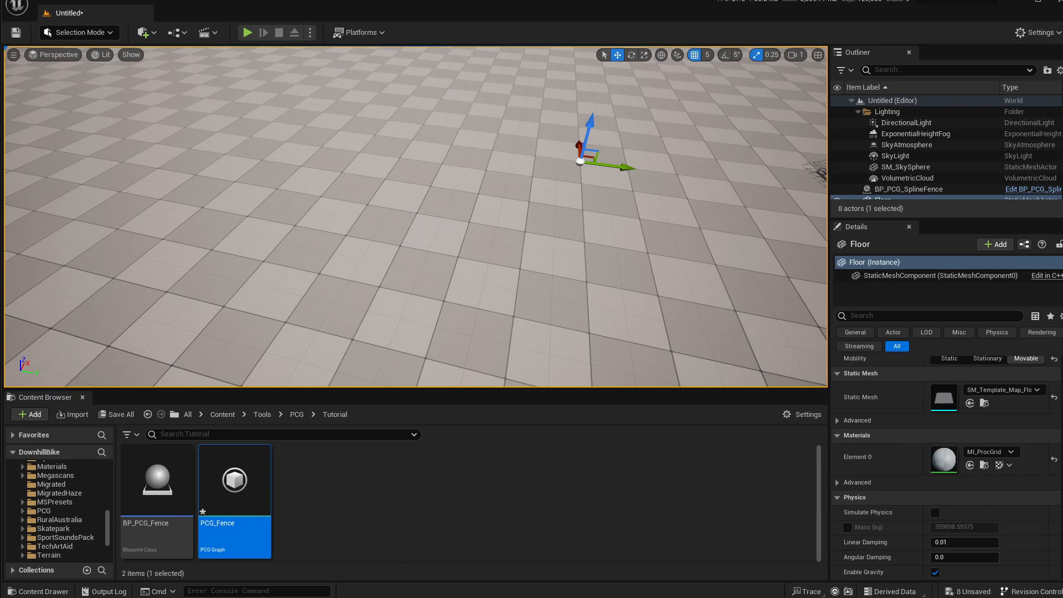
Open the PCG_Fence graph and move its Input and Output nodes up, out of the working area
{"action": "left_click_drag", "start_coordinate": [535, 354], "coordinate": [948, 544]}
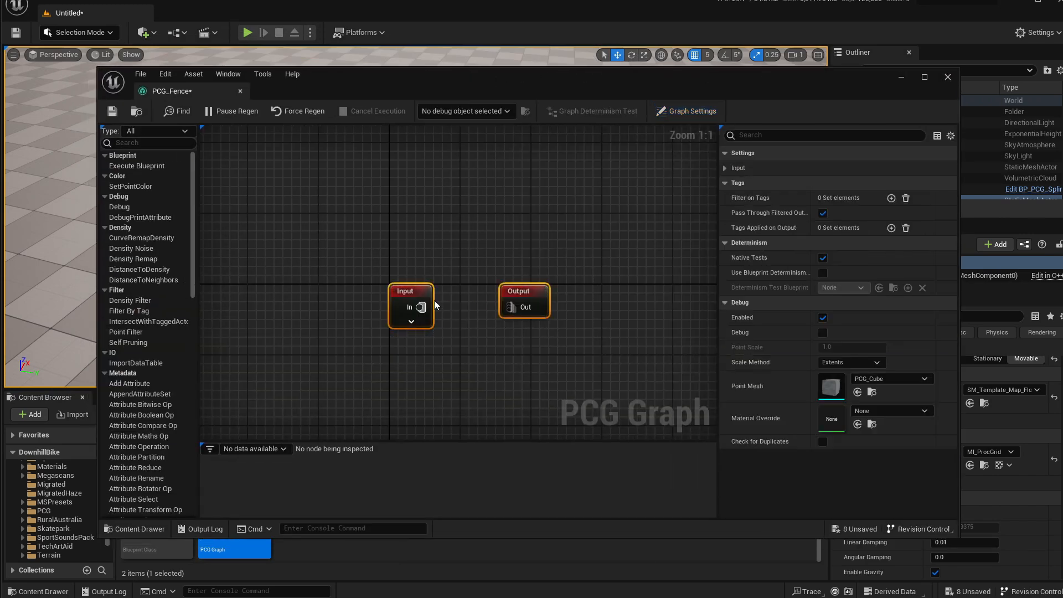
{"action": "left_click_drag", "start_coordinate": [412, 291], "coordinate": [341, 185]}
{"action": "left_click", "coordinate": [378, 236]}
{"action": "right_click_drag", "start_coordinate": [338, 300], "coordinate": [359, 292]}
{"action": "left_click_drag", "start_coordinate": [291, 248], "coordinate": [479, 180]}
{"action": "left_click_drag", "start_coordinate": [353, 185], "coordinate": [507, 188]}
{"action": "left_click", "coordinate": [376, 213]}
{"action": "left_click_drag", "start_coordinate": [306, 139], "coordinate": [504, 180]}
{"action": "left_click", "coordinate": [431, 284]}
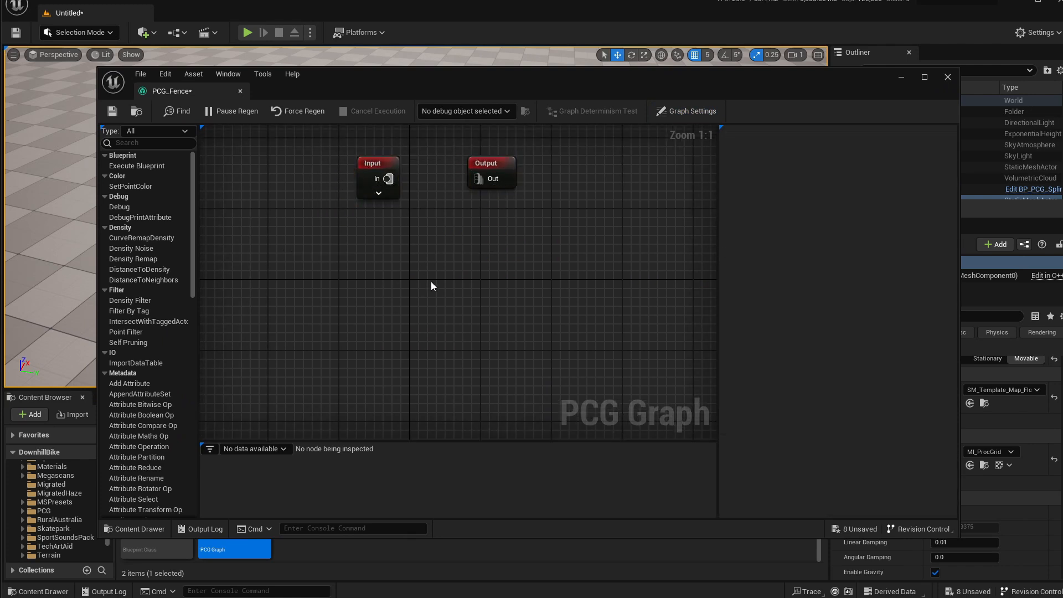
Add a Spline Sampler node to the graph in the free space below the Input and Output nodes
{"action": "right_click_drag", "start_coordinate": [437, 238], "coordinate": [451, 201]}
{"action": "left_click_drag", "start_coordinate": [392, 83], "coordinate": [406, 73]}
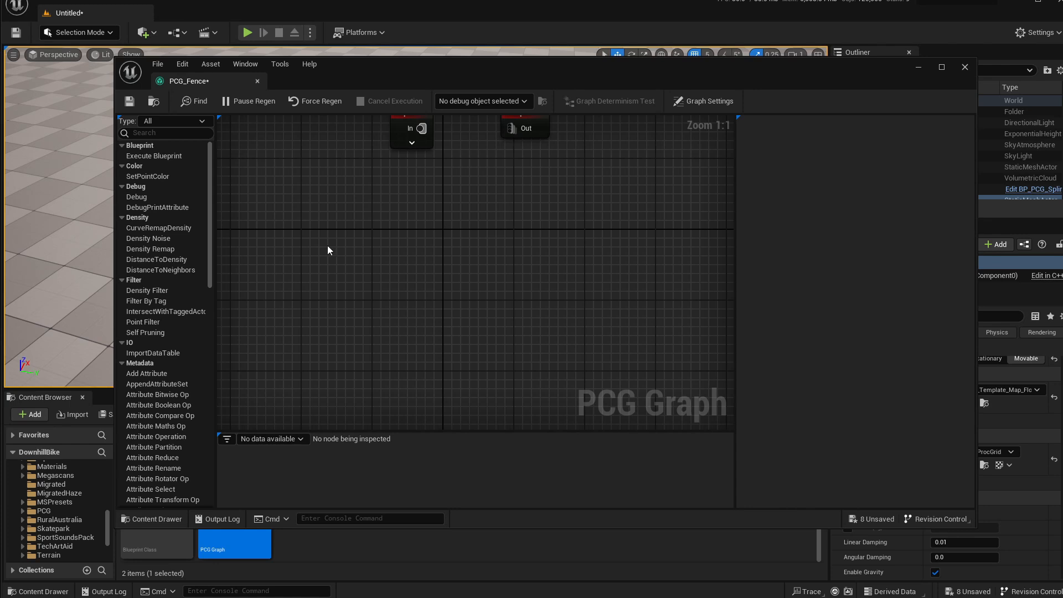
{"action": "left_click_drag", "start_coordinate": [390, 73], "coordinate": [448, 91]}
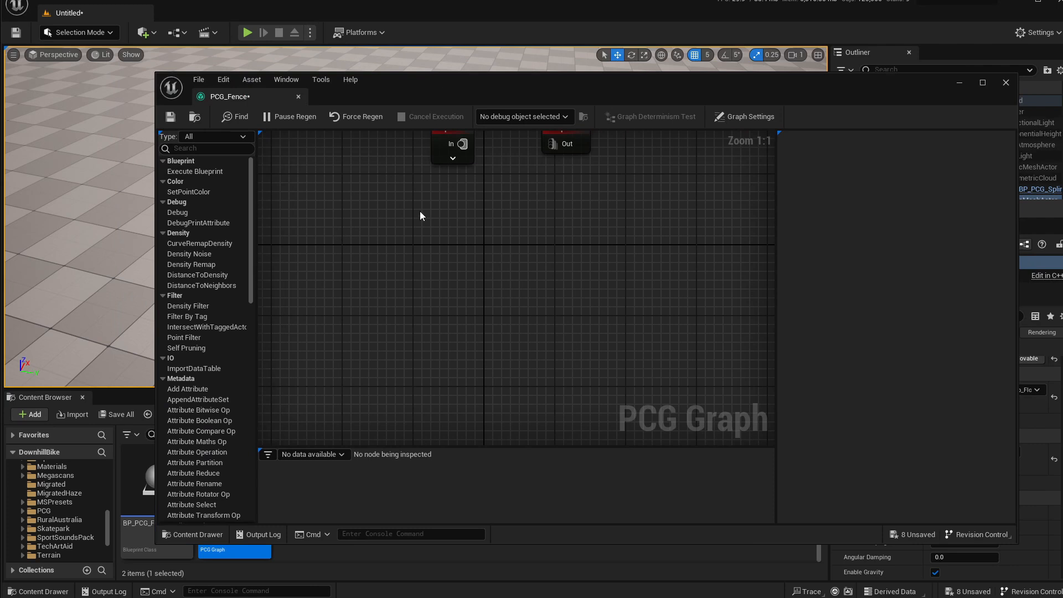
{"action": "left_click_drag", "start_coordinate": [477, 98], "coordinate": [389, 102]}
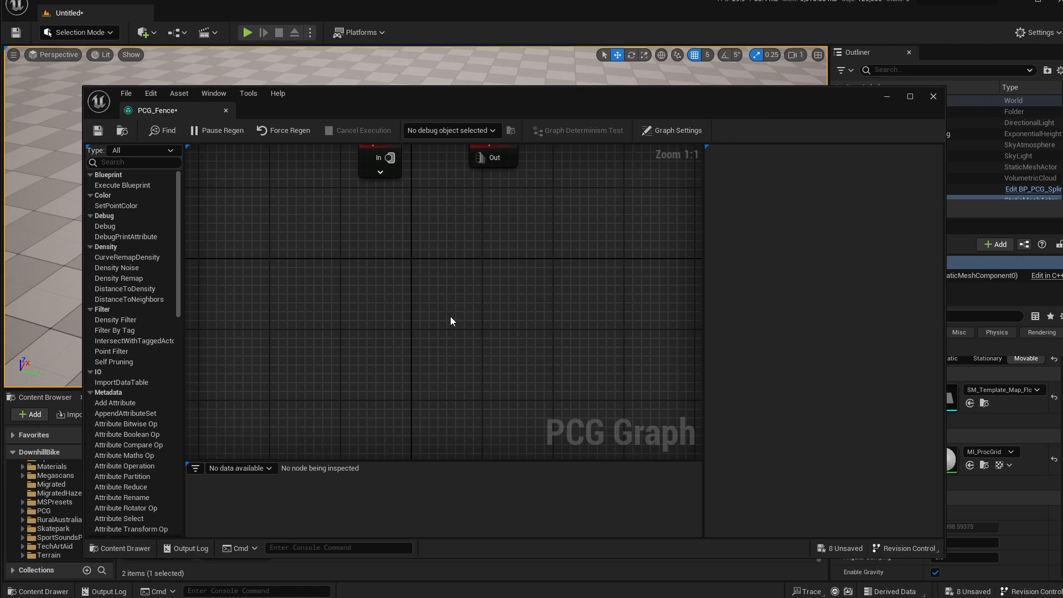
{"action": "right_click", "coordinate": [271, 280]}
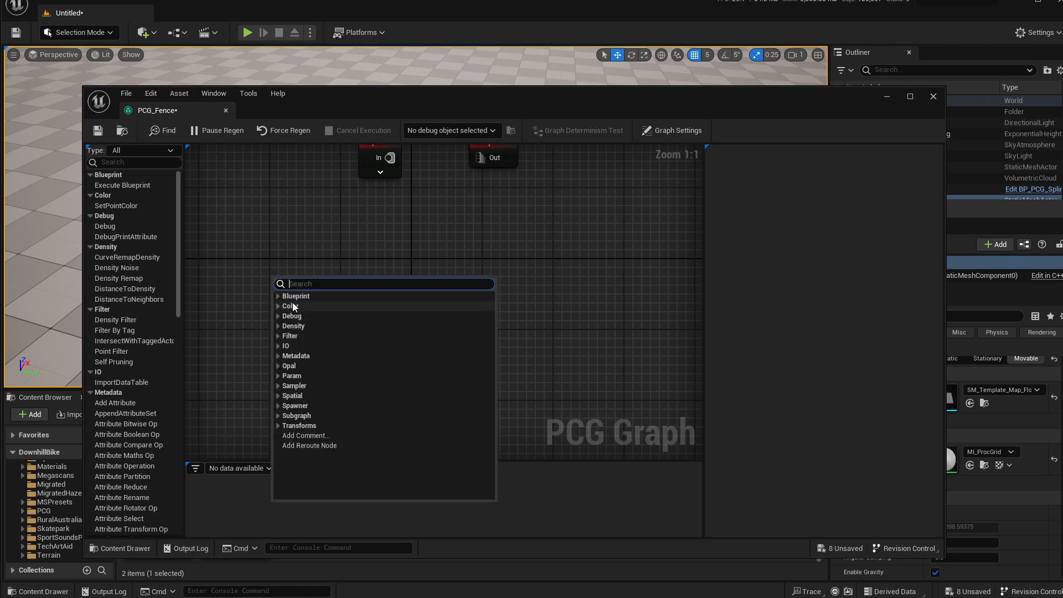
{"action": "type", "text": "spline"}
{"action": "left_click", "coordinate": [347, 297]}
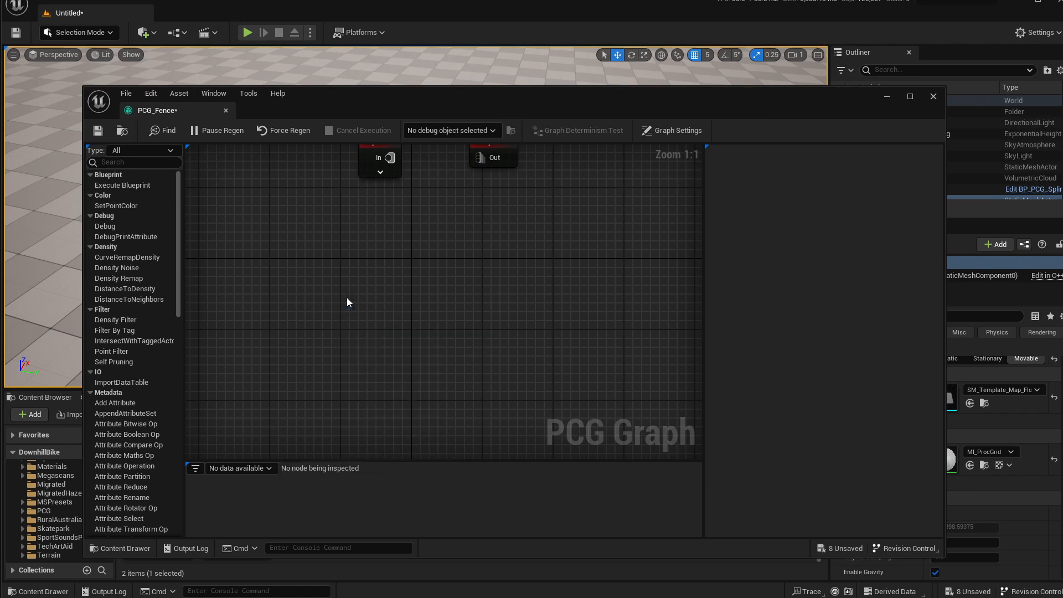
{"action": "left_click_drag", "start_coordinate": [342, 284], "coordinate": [447, 294]}
{"action": "left_click", "coordinate": [349, 285]}
{"action": "right_click_drag", "start_coordinate": [252, 276], "coordinate": [289, 284]}
Add a Get Spline Data node and place it to the left of the Spline Sampler
{"action": "right_click", "coordinate": [212, 269]}
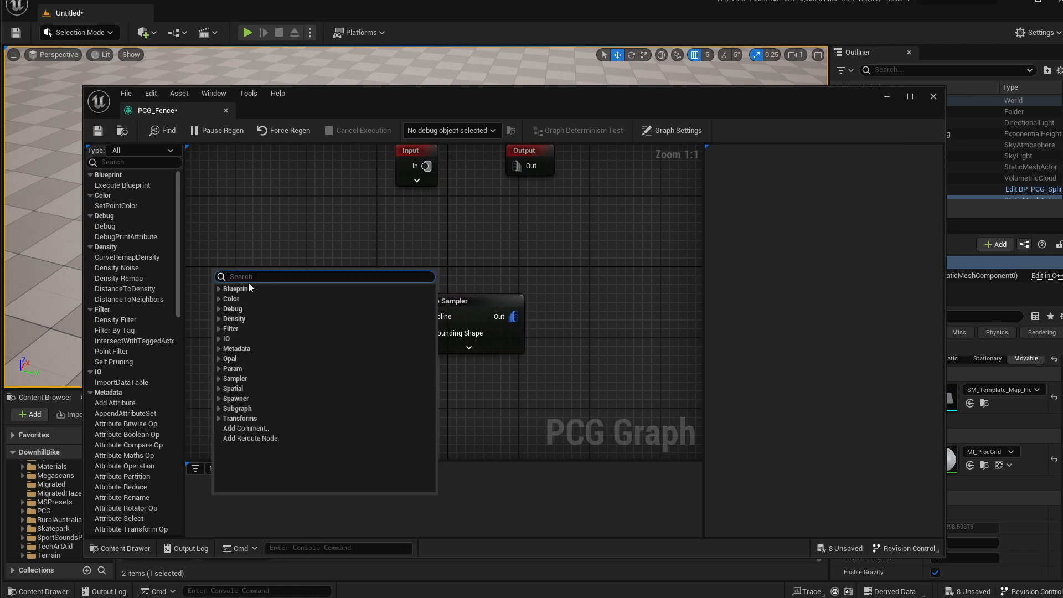
{"action": "type", "text": "get"}
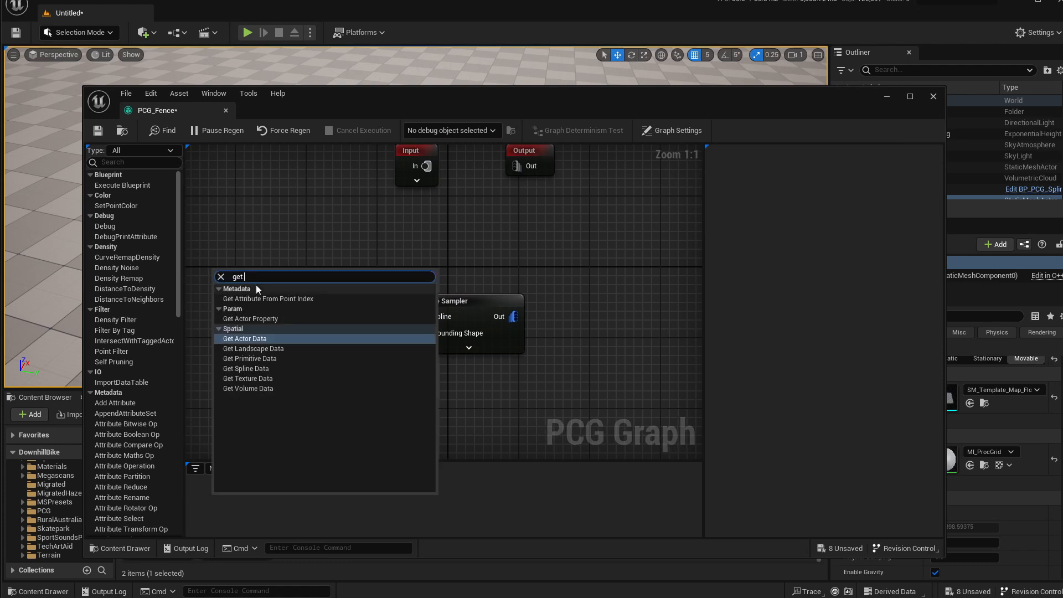
{"action": "key", "text": "Down"}
{"action": "key", "text": "Down"}
{"action": "key", "text": "Down"}
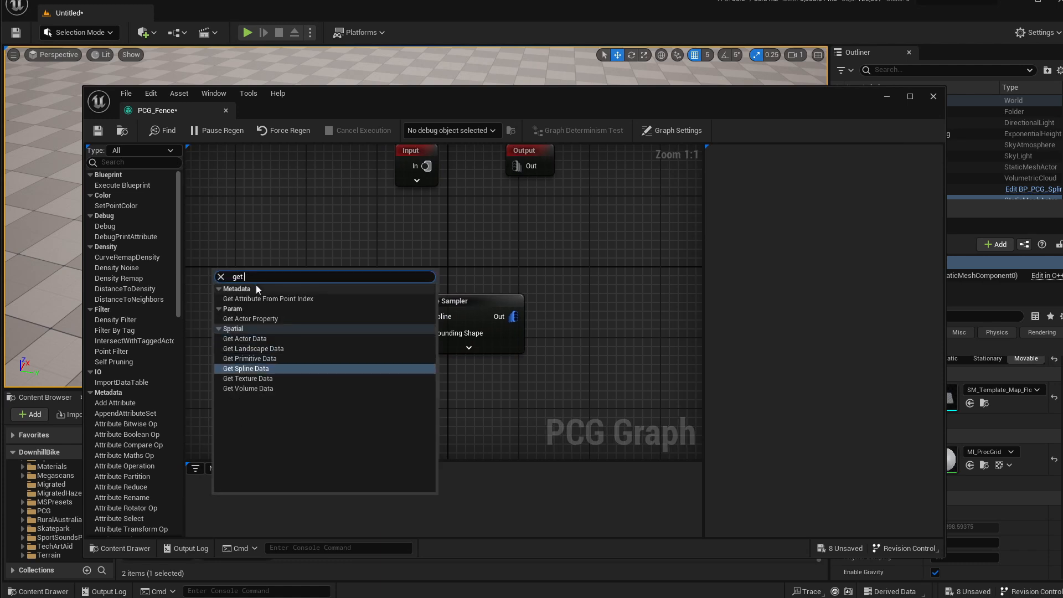
{"action": "key", "text": "Return"}
{"action": "left_click_drag", "start_coordinate": [247, 272], "coordinate": [307, 267]}
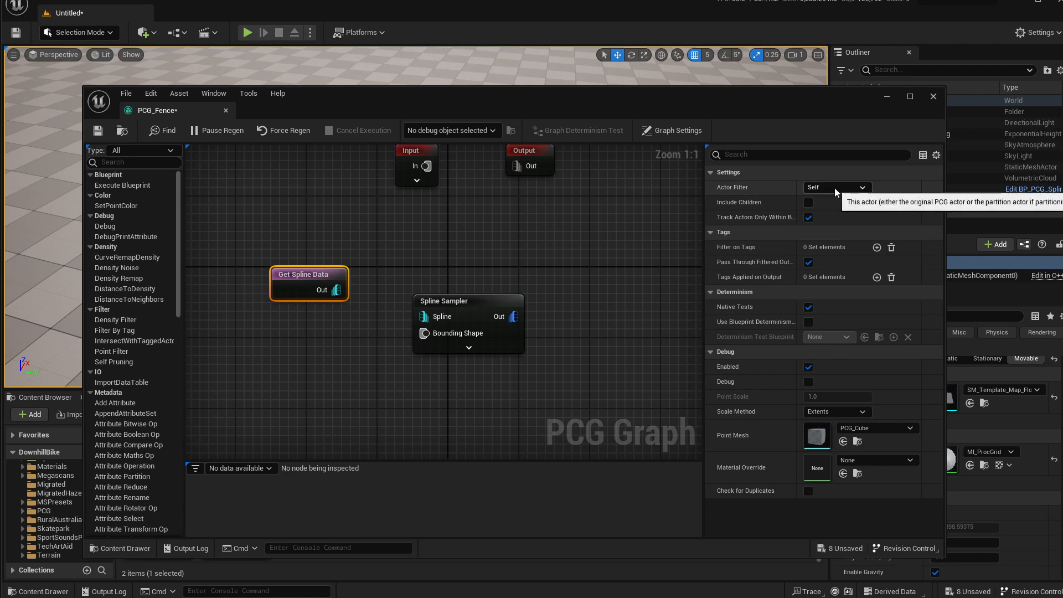
Connect the Out pin of Get Spline Data to the Spline input of the Spline Sampler
{"action": "left_click_drag", "start_coordinate": [572, 105], "coordinate": [623, 71]}
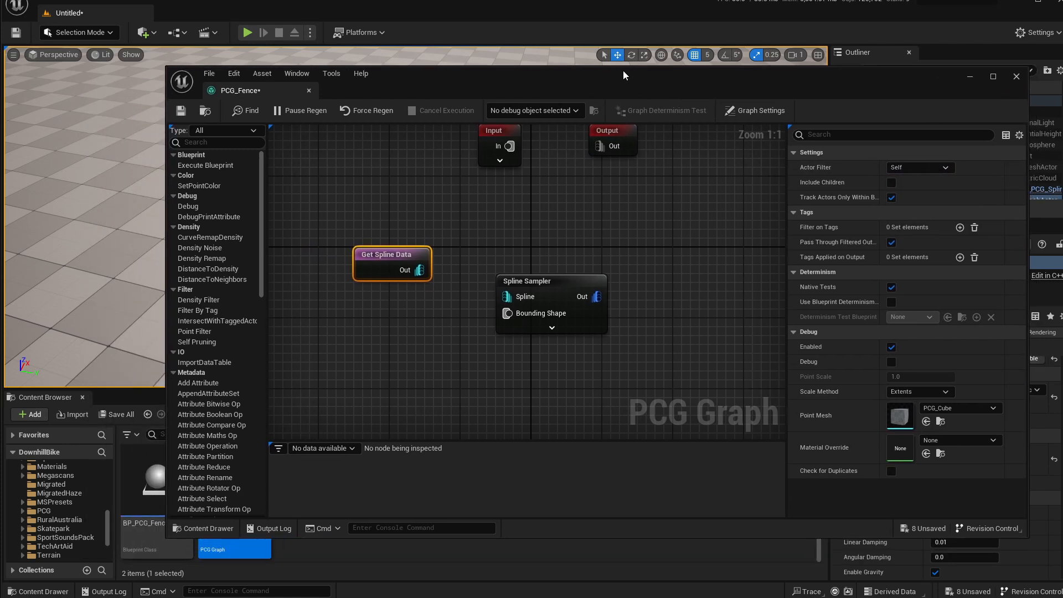
{"action": "left_click_drag", "start_coordinate": [407, 68], "coordinate": [467, 69]}
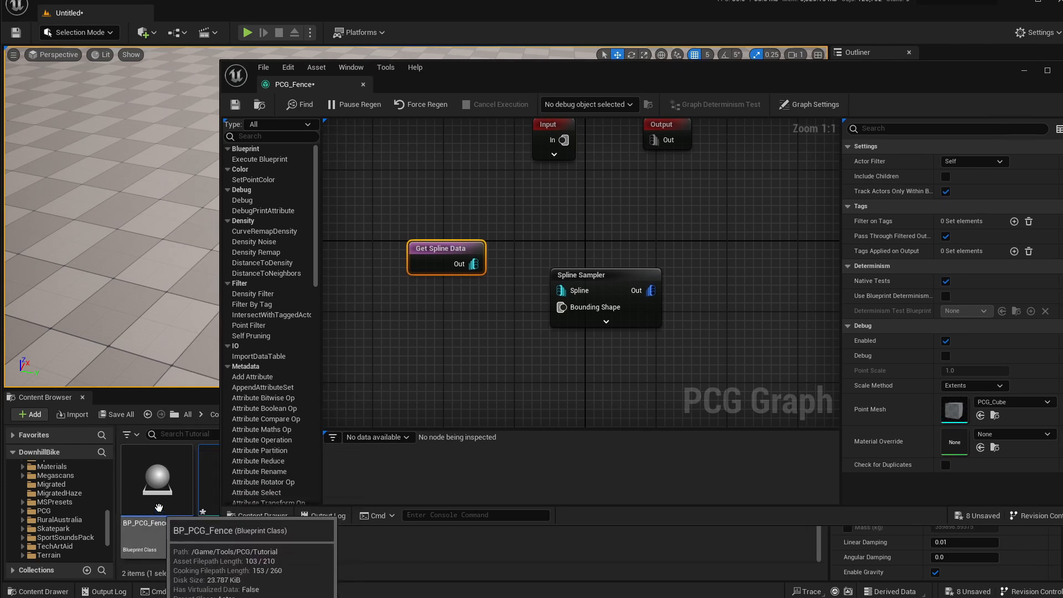
{"action": "left_click_drag", "start_coordinate": [479, 74], "coordinate": [393, 70]}
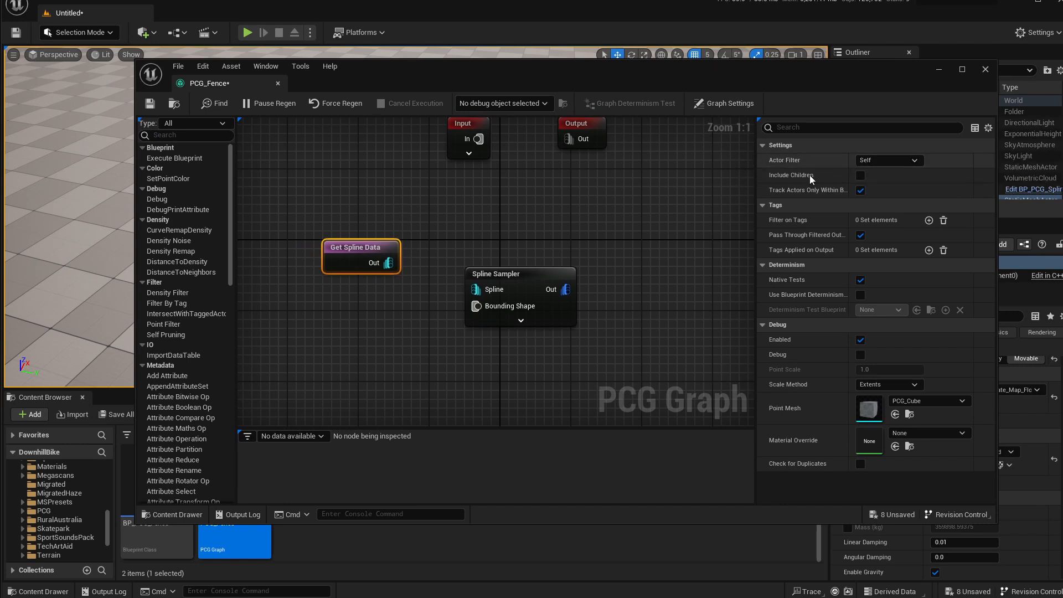
{"action": "left_click_drag", "start_coordinate": [523, 278], "coordinate": [520, 269]}
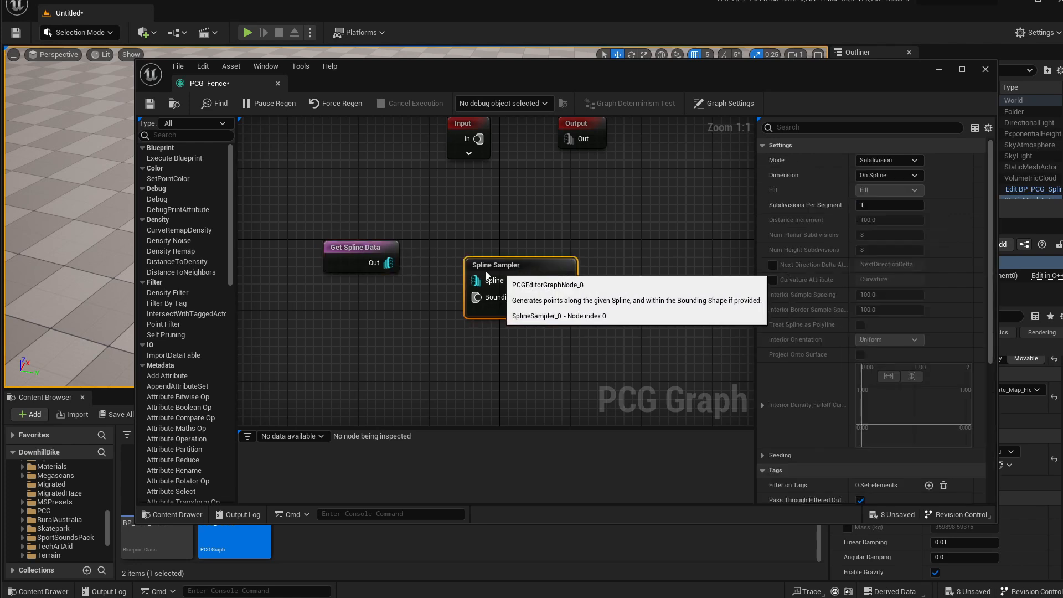
{"action": "left_click_drag", "start_coordinate": [388, 263], "coordinate": [486, 273]}
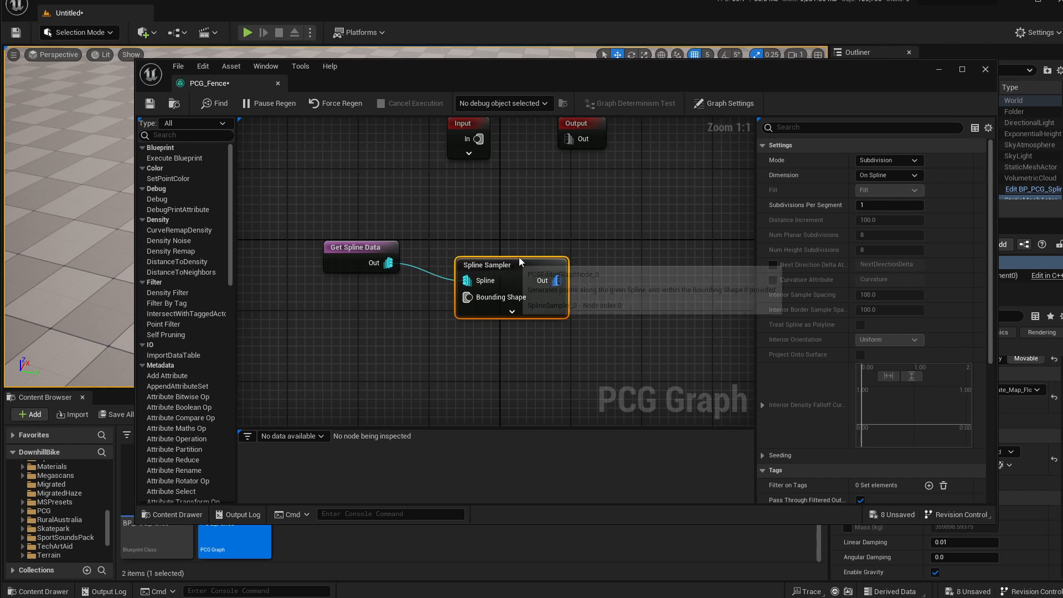
{"action": "right_click_drag", "start_coordinate": [577, 229], "coordinate": [469, 243]}
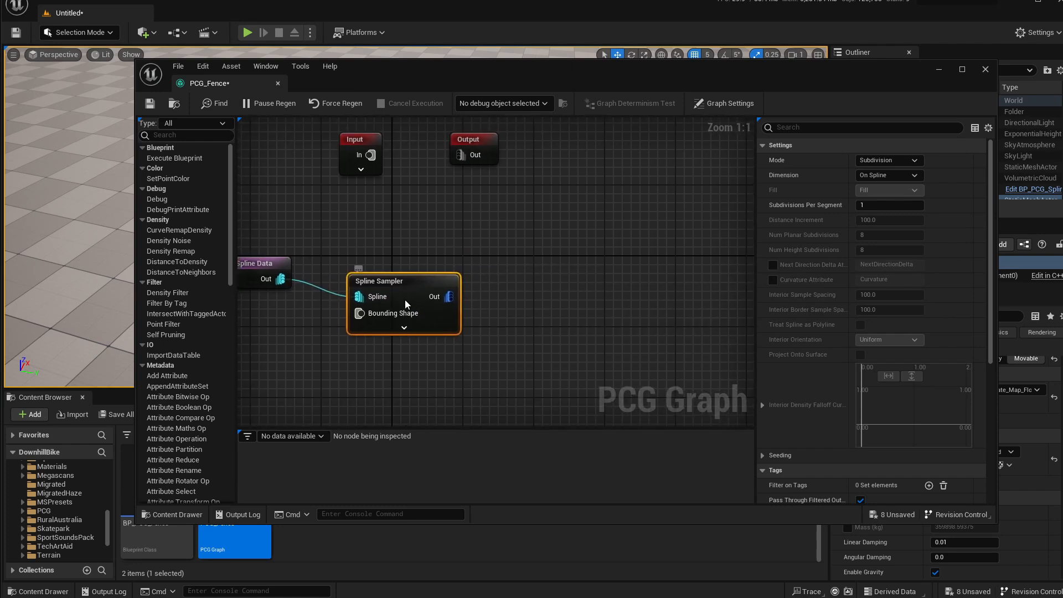
Set the Spline Sampler's mode to Distance and align the node with Get Spline Data
{"action": "left_click", "coordinate": [887, 160]}
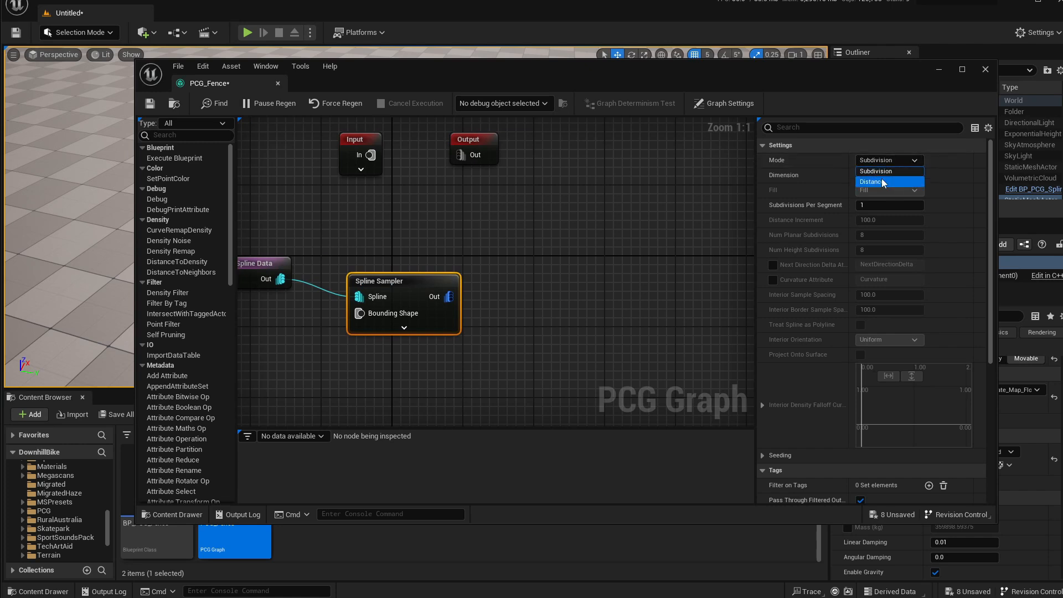
{"action": "left_click", "coordinate": [881, 183]}
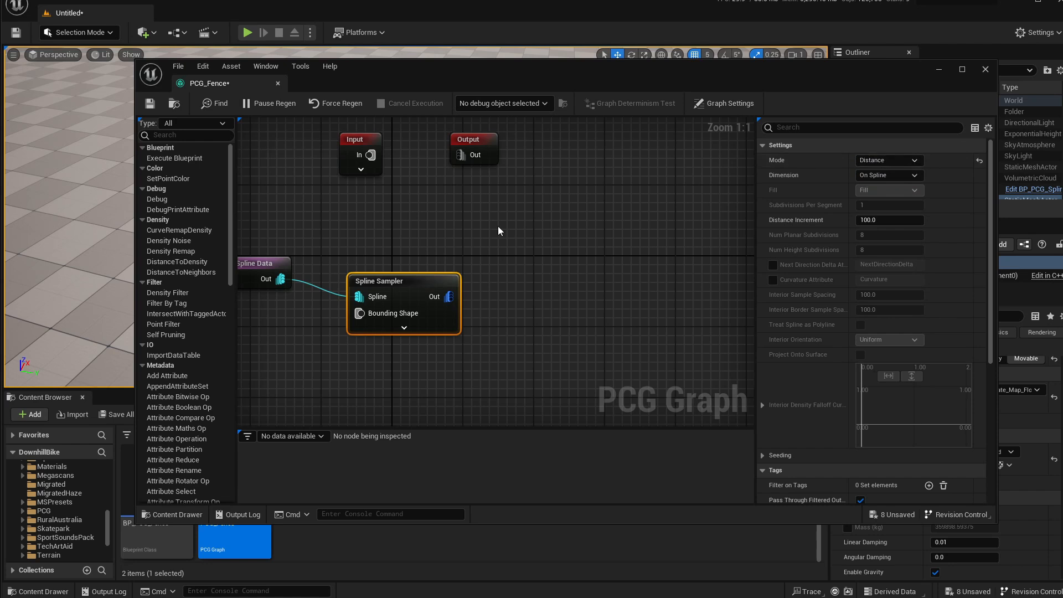
{"action": "left_click_drag", "start_coordinate": [495, 84], "coordinate": [454, 103]}
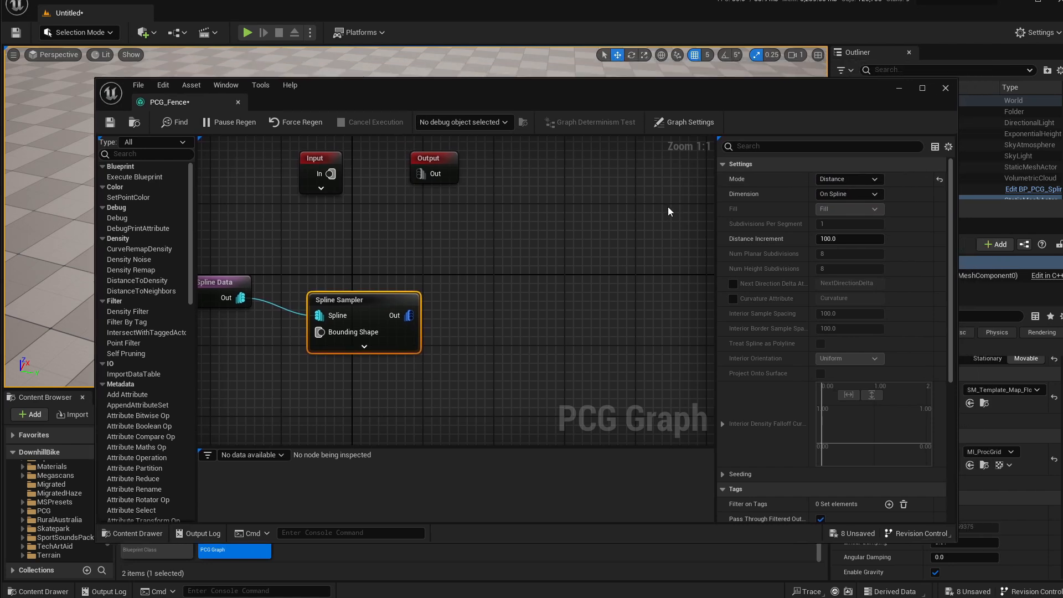
{"action": "left_click_drag", "start_coordinate": [540, 90], "coordinate": [551, 81]}
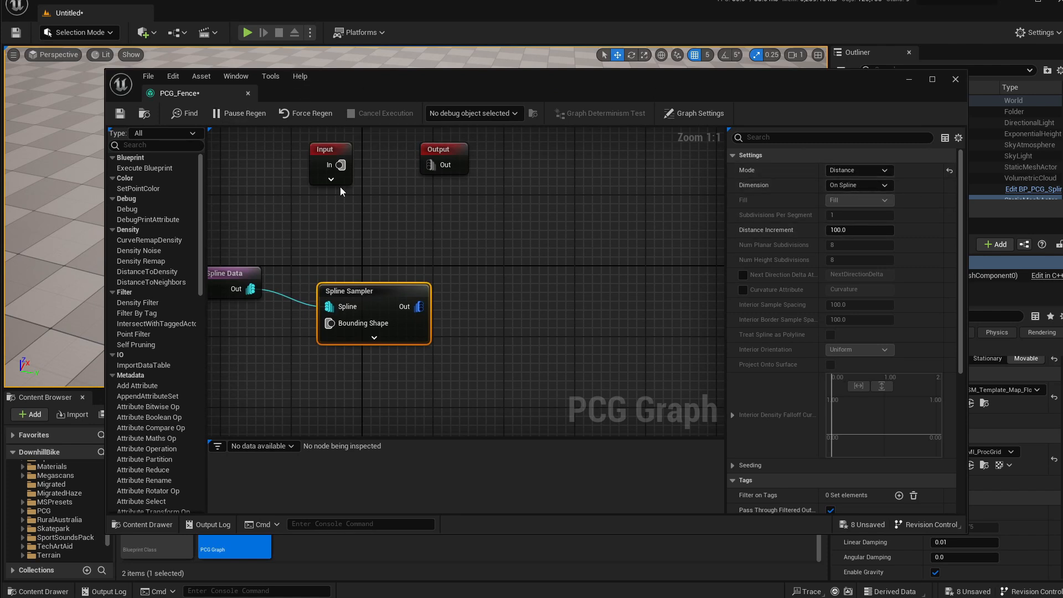
{"action": "left_click_drag", "start_coordinate": [340, 292], "coordinate": [349, 274]}
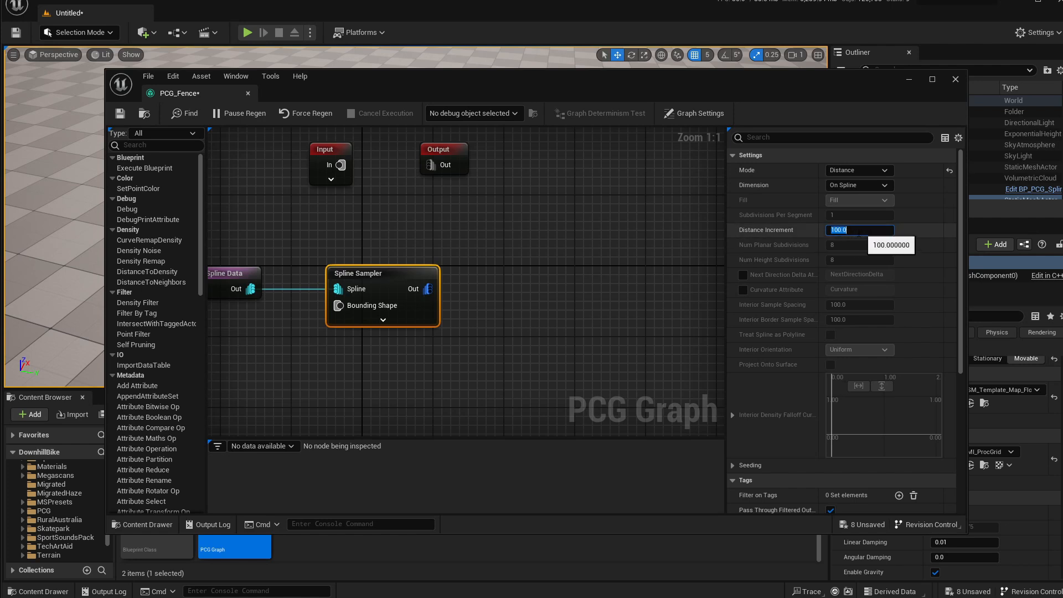
{"action": "left_click", "coordinate": [486, 274]}
Add a Static Mesh Spawner fed by the Spline Sampler's Out pin and align it in the same row
{"action": "left_click_drag", "start_coordinate": [428, 289], "coordinate": [504, 291]}
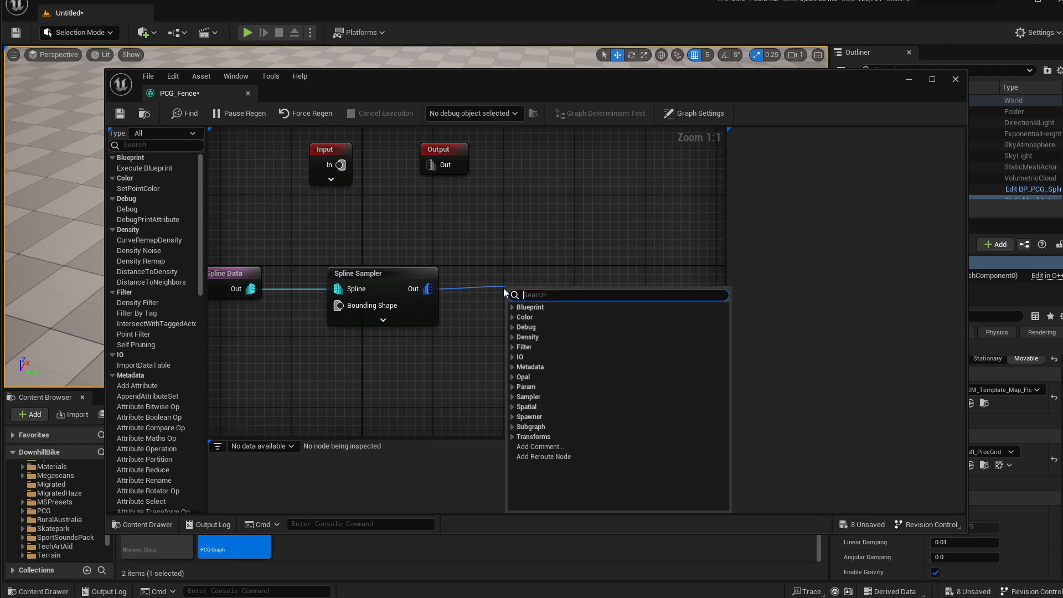
{"action": "type", "text": "mesh"}
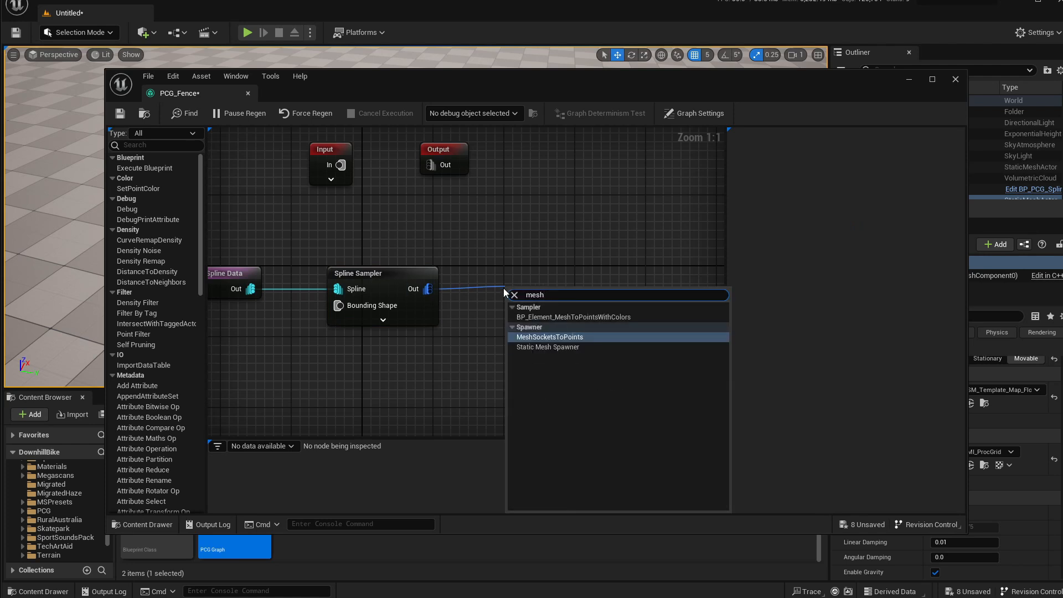
{"action": "key", "text": "Down"}
{"action": "key", "text": "Return"}
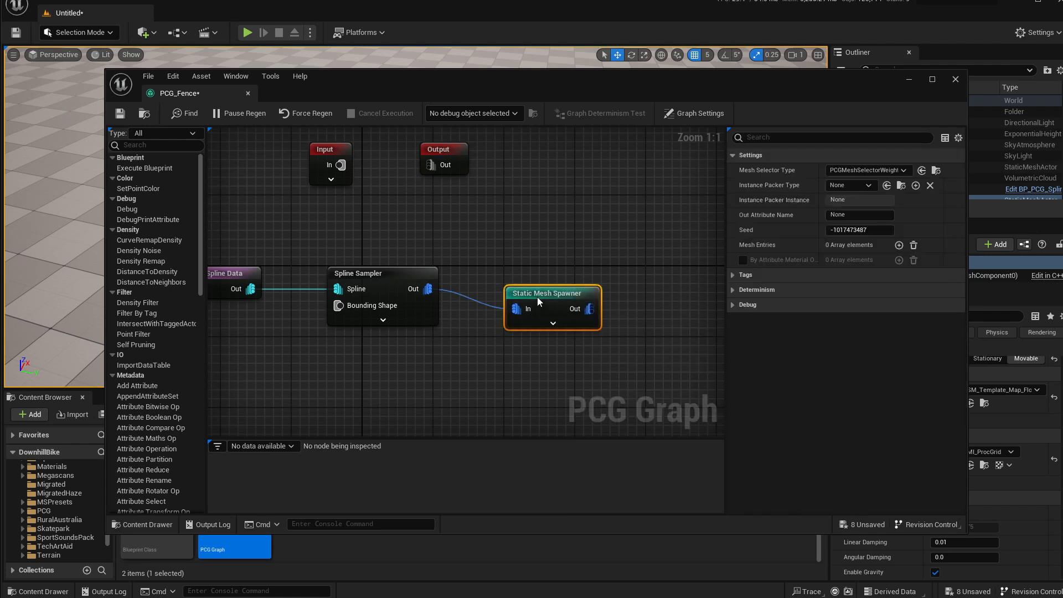
{"action": "left_click_drag", "start_coordinate": [537, 297], "coordinate": [535, 267]}
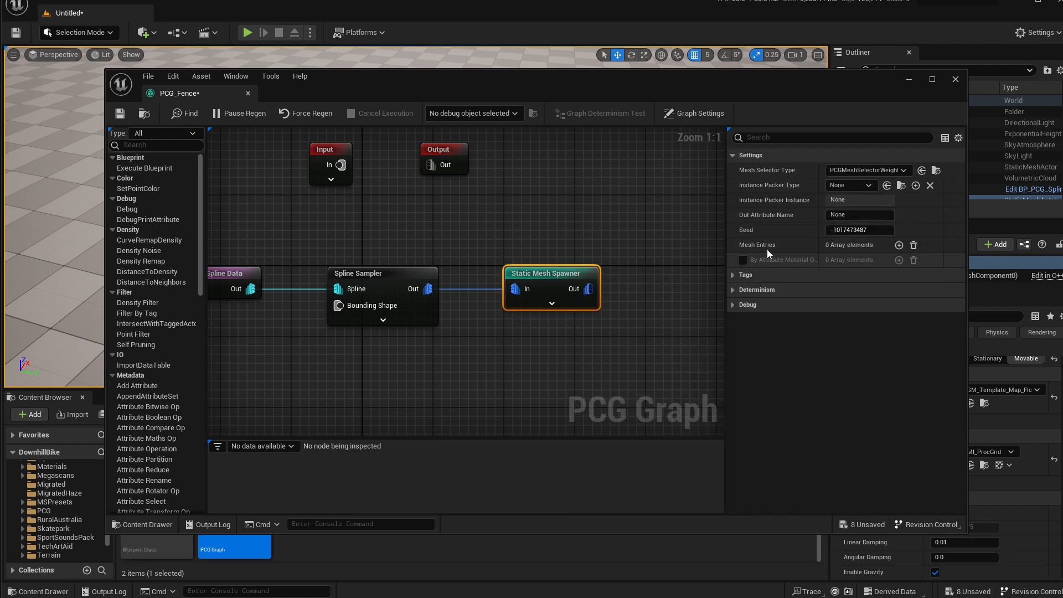
Add one mesh entry to the Static Mesh Spawner and assign the S_Modular_Fence rail mesh as its static mesh
{"action": "left_click", "coordinate": [898, 246]}
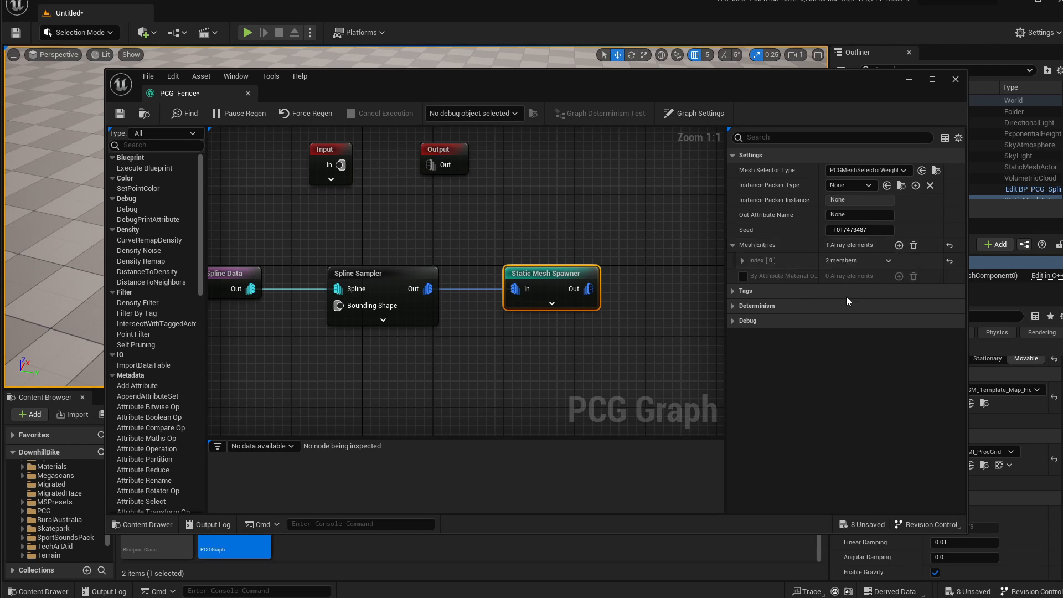
{"action": "left_click", "coordinate": [742, 260]}
{"action": "left_click", "coordinate": [750, 276]}
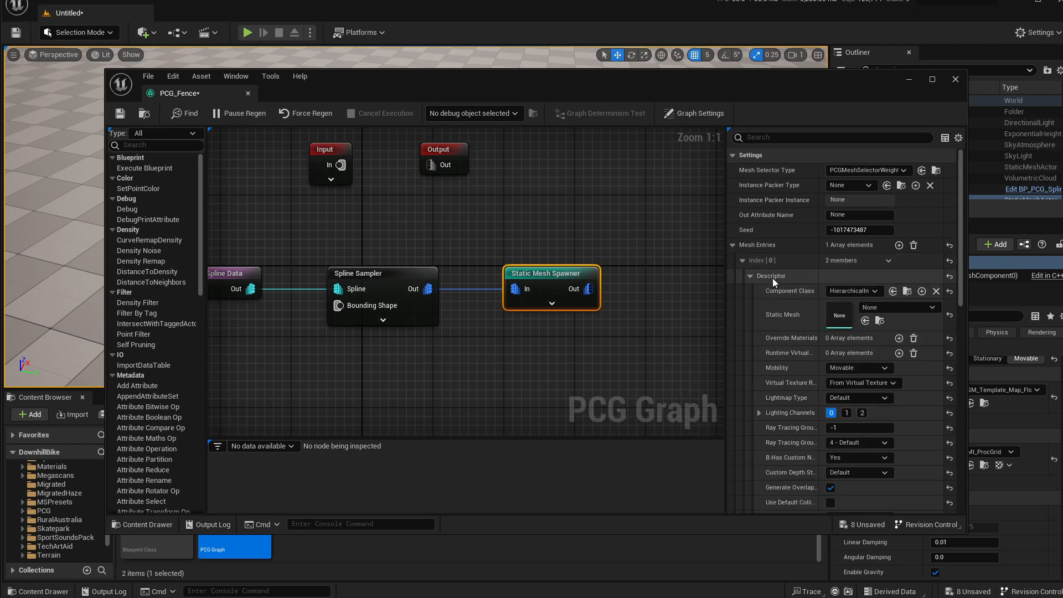
{"action": "left_click", "coordinate": [873, 308]}
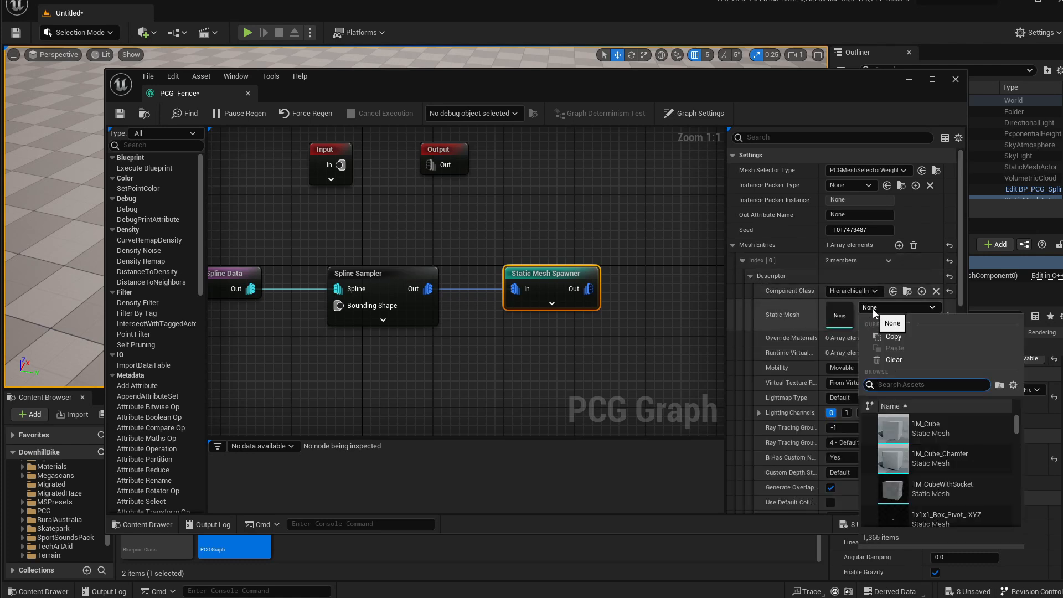
{"action": "type", "text": "fence"}
{"action": "left_click", "coordinate": [893, 466]}
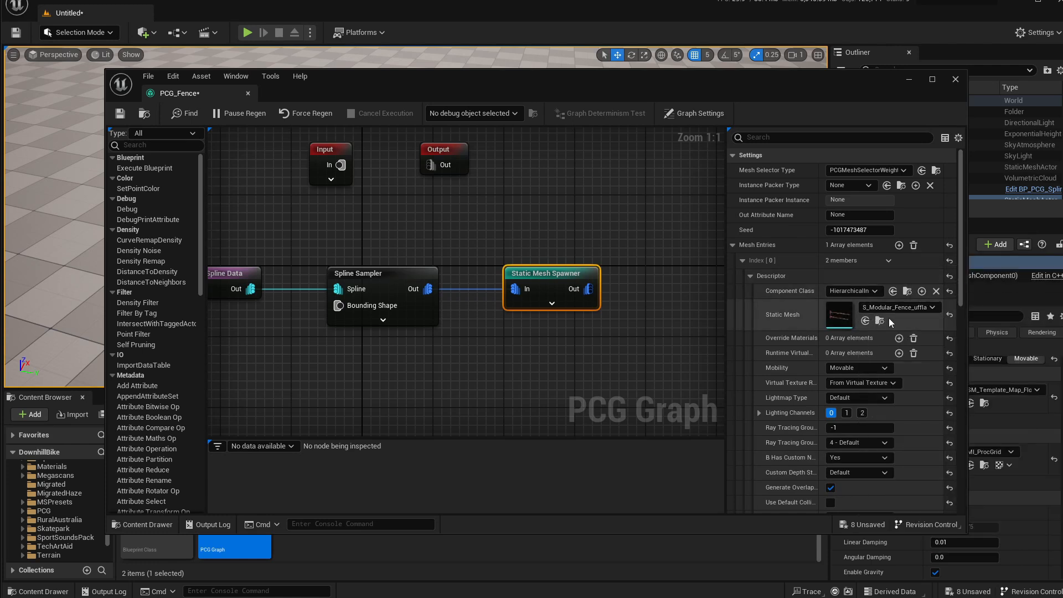
Save the PCG_Fence graph and place a BP_PCG_Fence actor with a stretched-out spline in the level
{"action": "left_click_drag", "start_coordinate": [742, 78], "coordinate": [707, 58]}
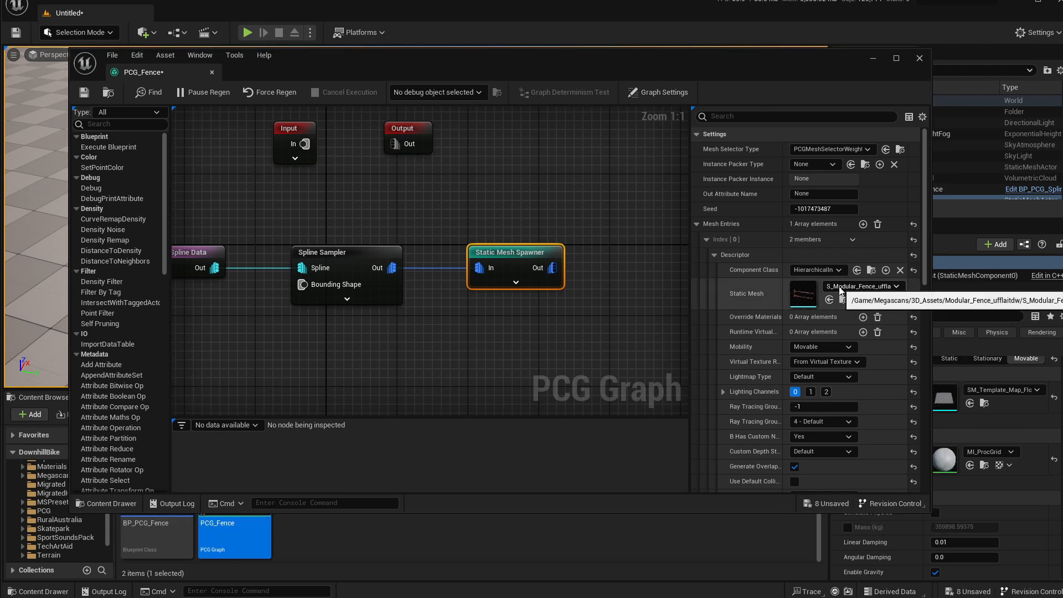
{"action": "left_click", "coordinate": [85, 93]}
{"action": "left_click_drag", "start_coordinate": [317, 70], "coordinate": [658, 119]}
{"action": "left_click_drag", "start_coordinate": [143, 505], "coordinate": [401, 103]}
{"action": "left_click_drag", "start_coordinate": [696, 117], "coordinate": [598, 206]}
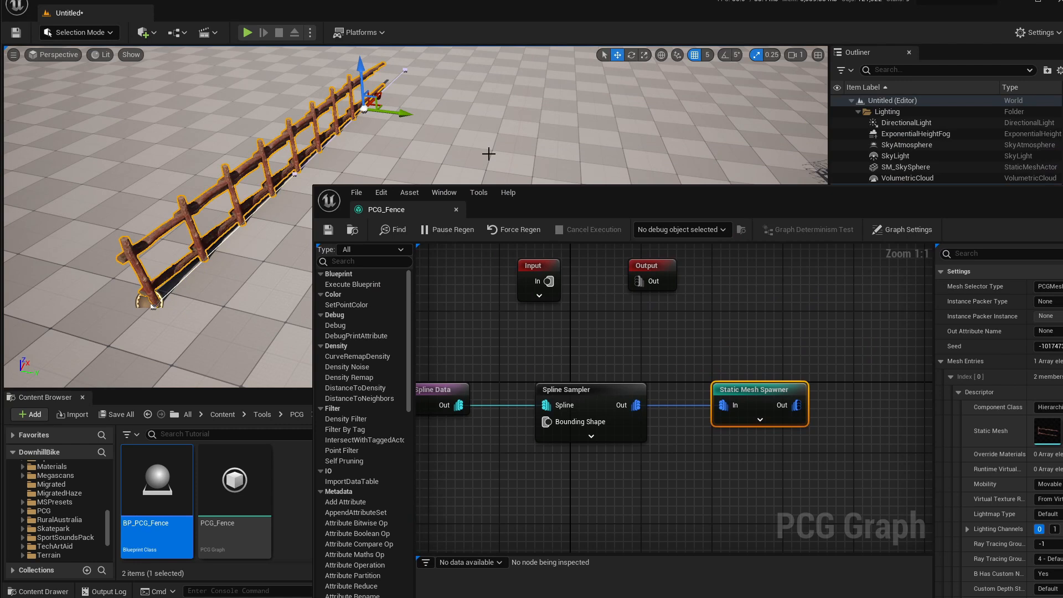
Try a Distance Increment of 200 on the Spline Sampler, and settle on 250
{"action": "left_click", "coordinate": [607, 404]}
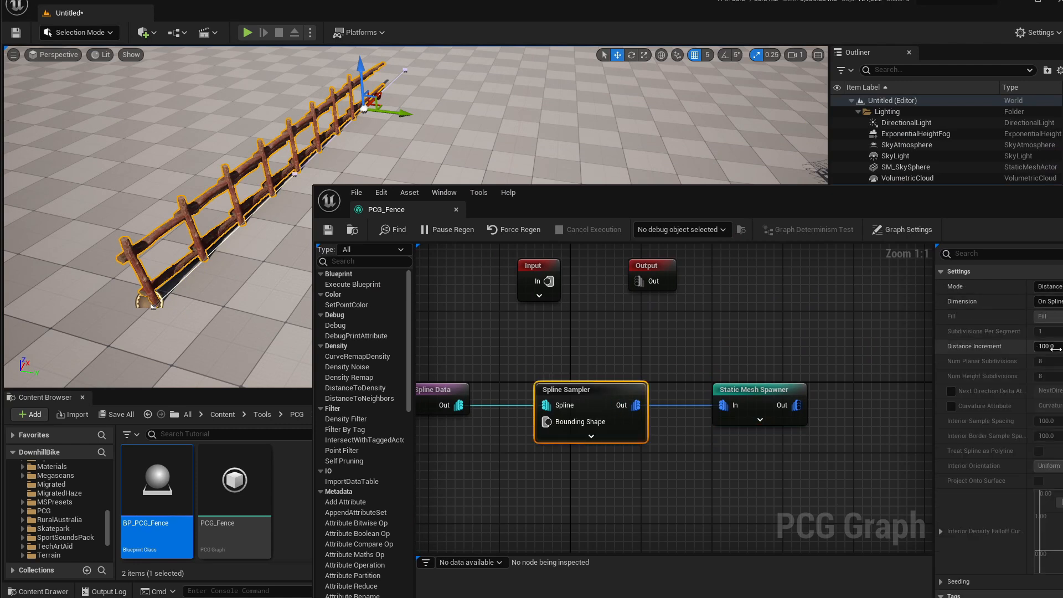
{"action": "type", "text": "200"}
{"action": "key", "text": "Return"}
{"action": "type", "text": "2"}
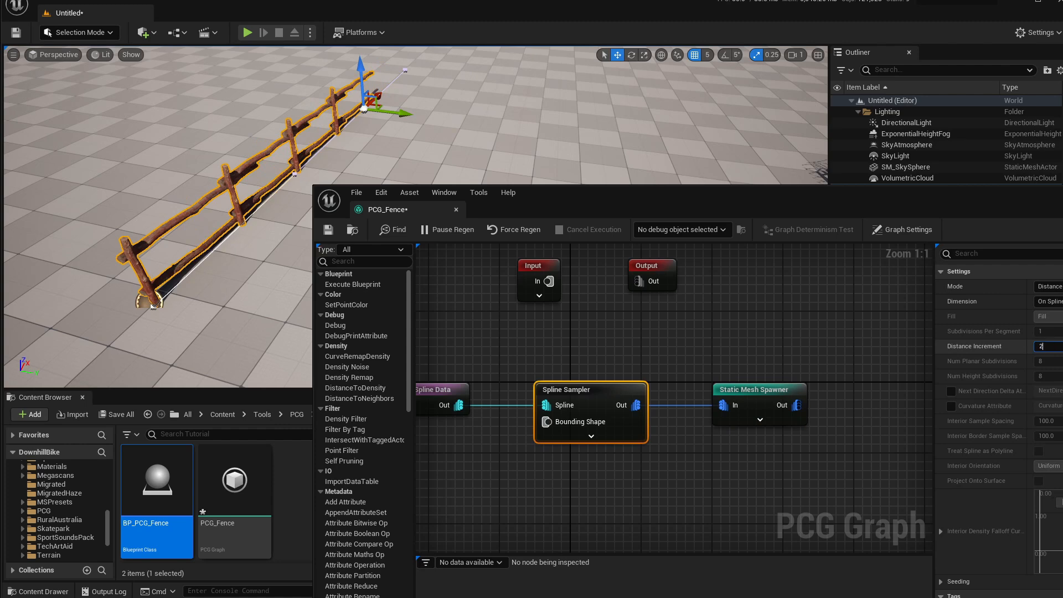
{"action": "type", "text": "50"}
{"action": "key", "text": "Return"}
Bend the BP_PCG_Fence spline by moving its end point sideways across the floor, and check the fence along the curve
{"action": "right_click_drag", "start_coordinate": [162, 175], "coordinate": [238, 221]}
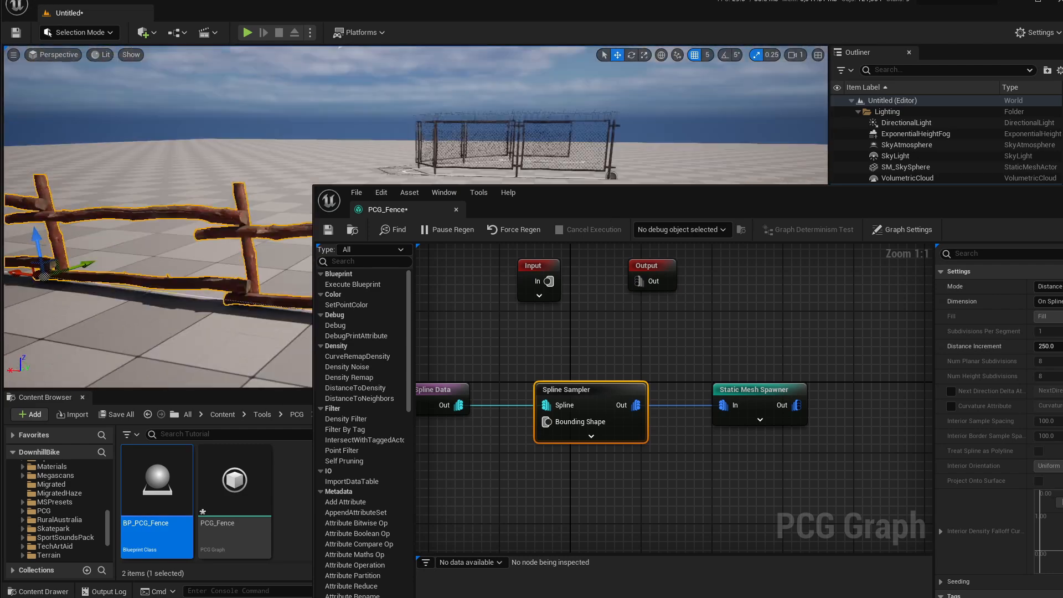
{"action": "left_click_drag", "start_coordinate": [592, 211], "coordinate": [422, 427]}
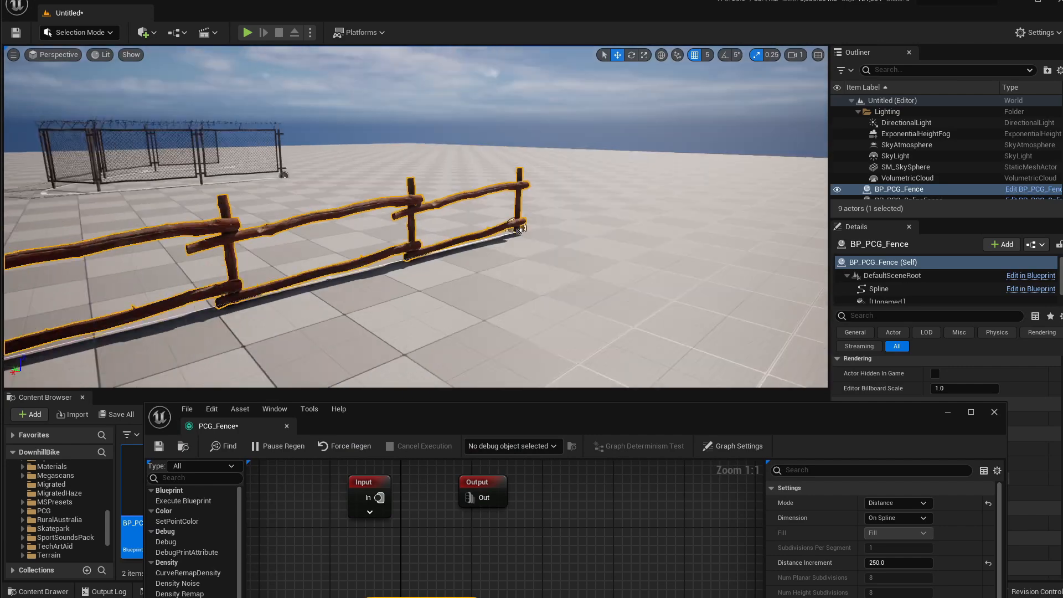
{"action": "right_click_drag", "start_coordinate": [415, 222], "coordinate": [422, 241]}
{"action": "right_click_drag", "start_coordinate": [514, 309], "coordinate": [516, 339]}
{"action": "left_click_drag", "start_coordinate": [573, 403], "coordinate": [570, 375]}
{"action": "right_click_drag", "start_coordinate": [559, 349], "coordinate": [668, 377]}
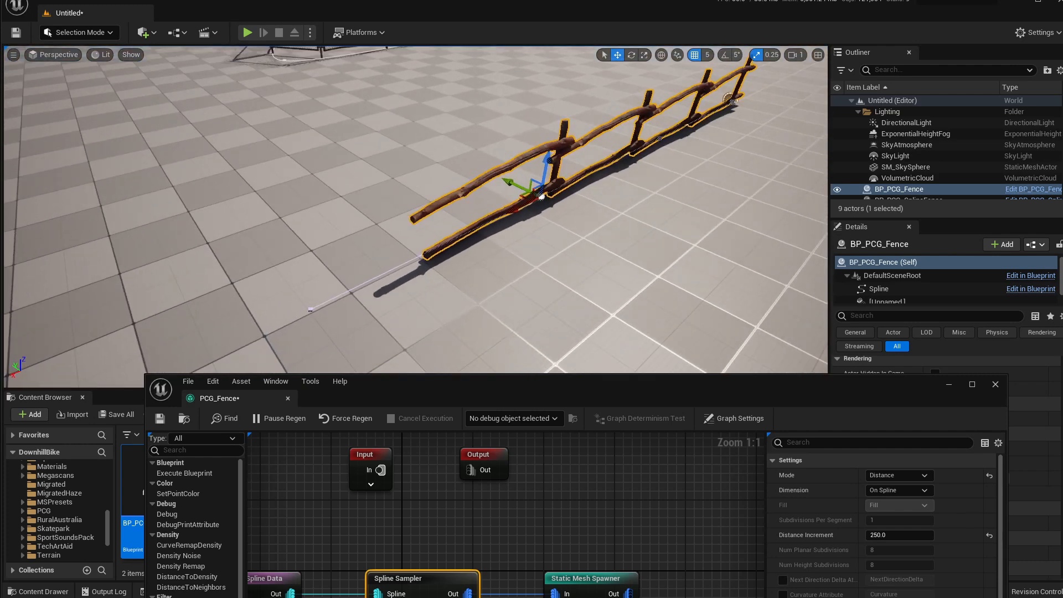
{"action": "left_click_drag", "start_coordinate": [289, 287], "coordinate": [329, 172]}
{"action": "right_click_drag", "start_coordinate": [354, 210], "coordinate": [346, 211]}
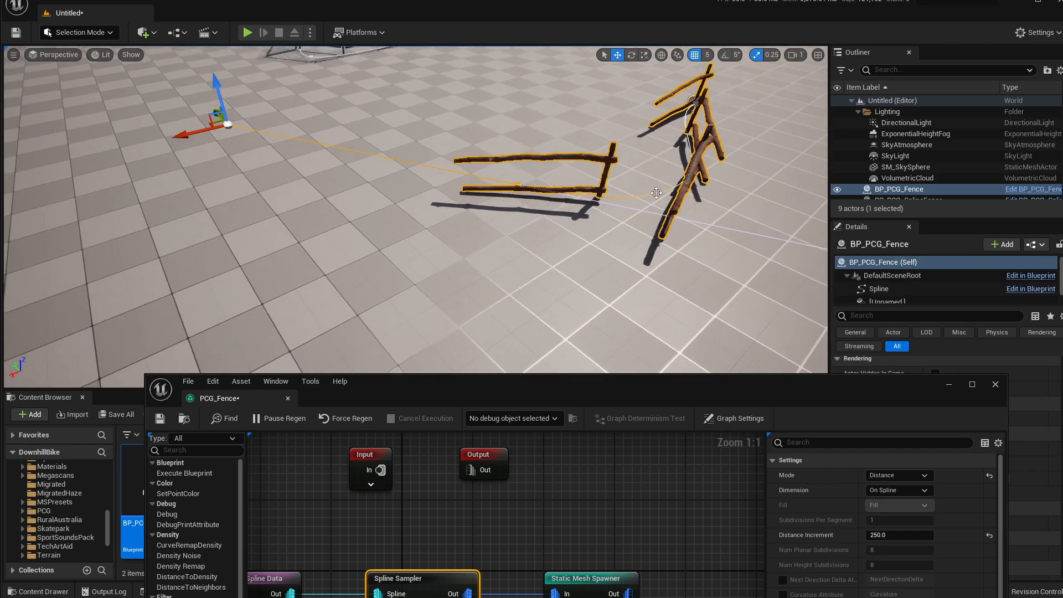
{"action": "right_click_drag", "start_coordinate": [617, 185], "coordinate": [523, 169]}
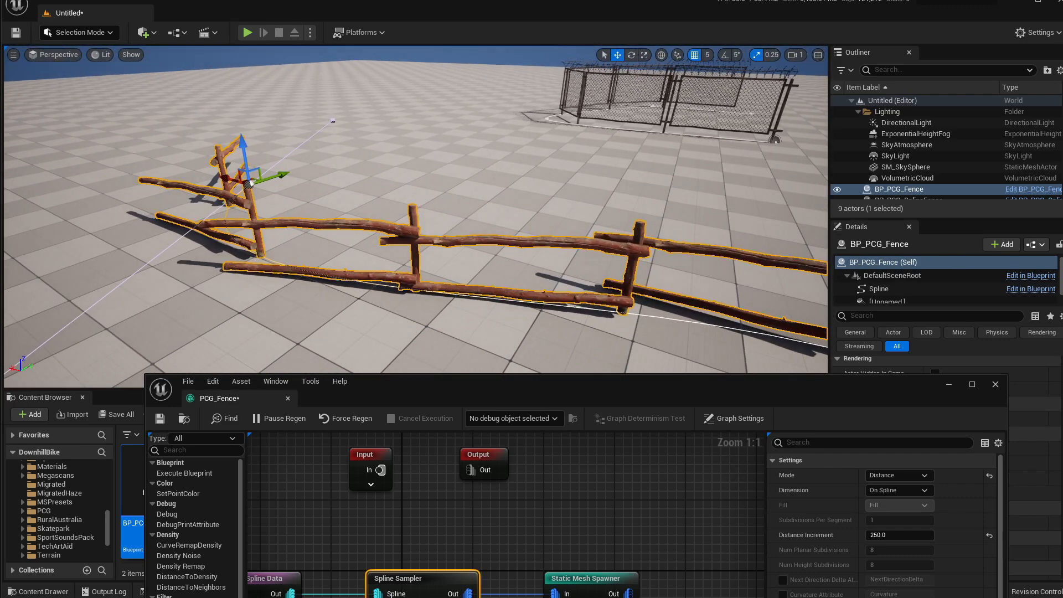
{"action": "right_click_drag", "start_coordinate": [523, 169], "coordinate": [399, 198]}
{"action": "right_click_drag", "start_coordinate": [505, 273], "coordinate": [494, 280]}
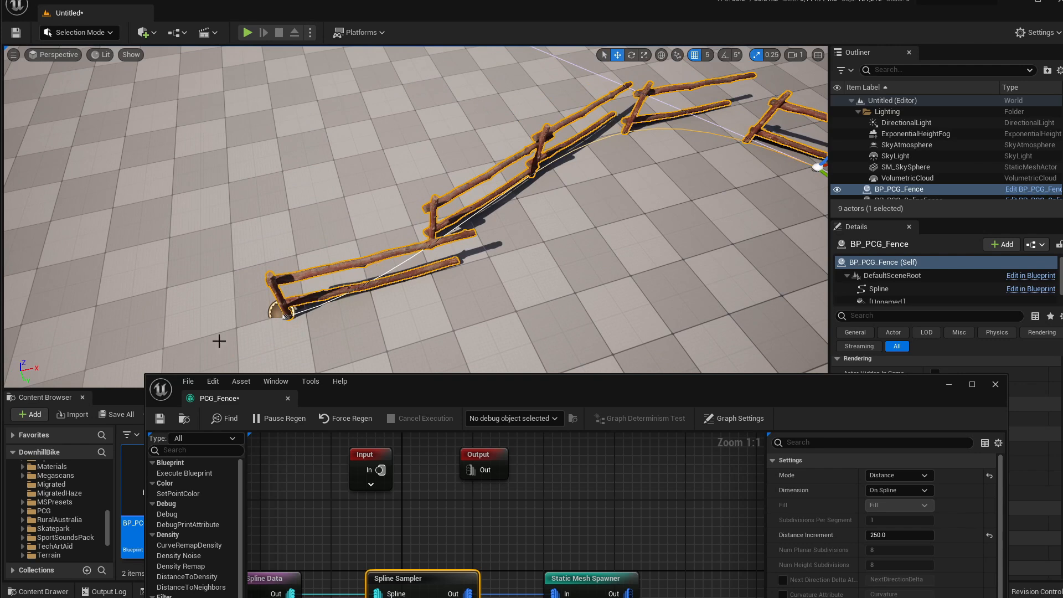
Insert a Transform Points node between the Spline Sampler and the Static Mesh Spawner
{"action": "left_click_drag", "start_coordinate": [583, 577], "coordinate": [659, 562]}
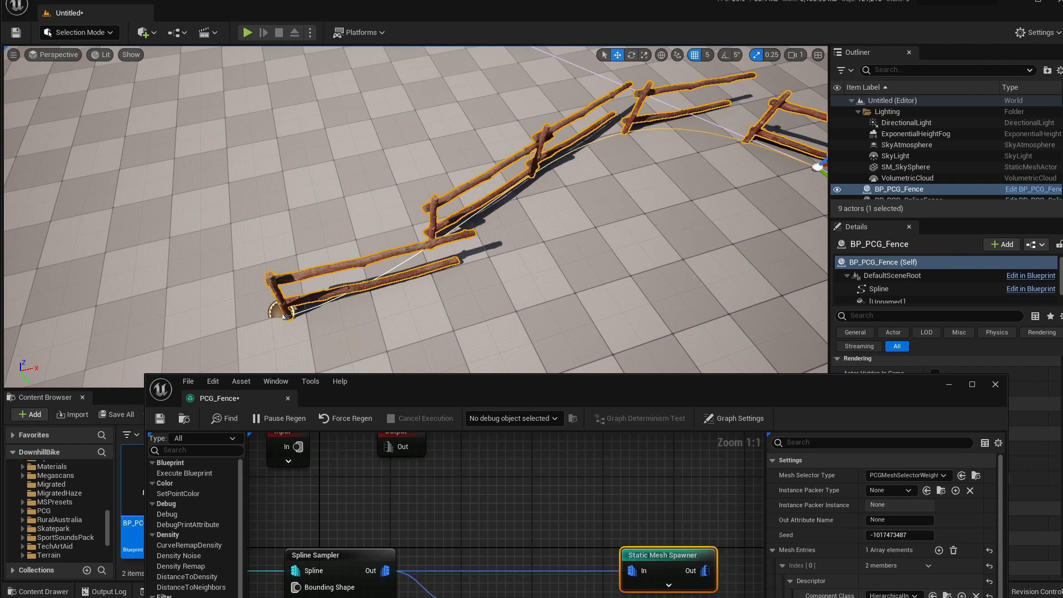
{"action": "left_click_drag", "start_coordinate": [487, 597], "coordinate": [507, 573]}
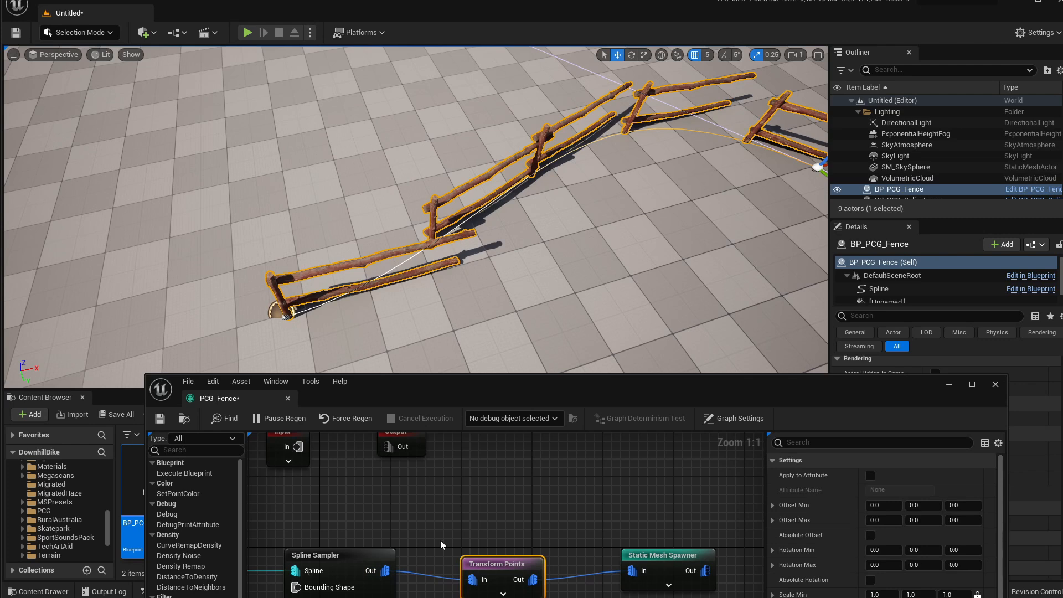
Set the X values of Offset Min and Offset Max on the Transform Points node to -125
{"action": "left_click", "coordinate": [316, 554]}
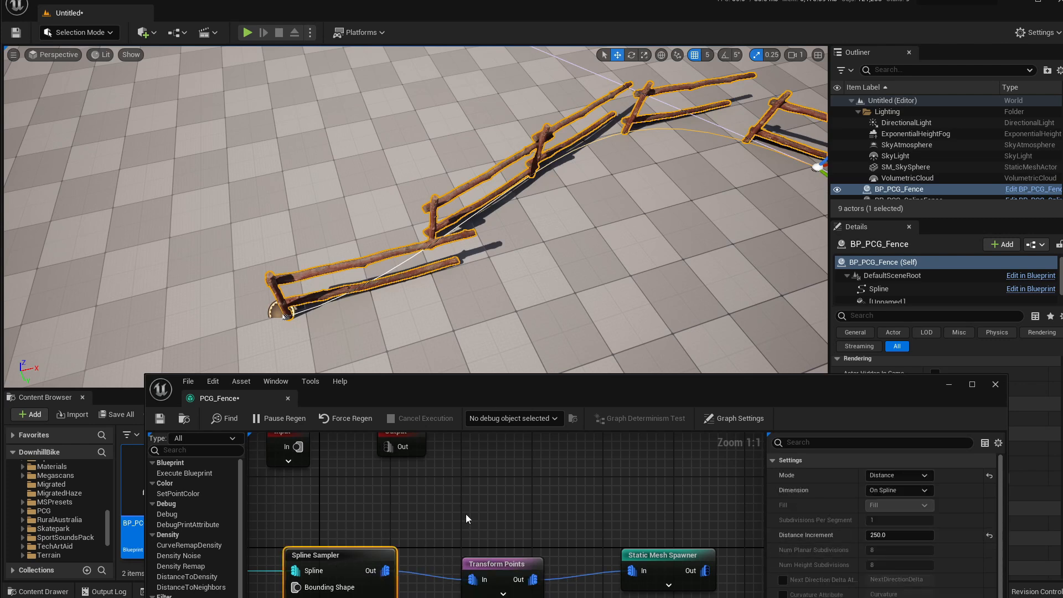
{"action": "left_click", "coordinate": [496, 563]}
{"action": "left_click", "coordinate": [881, 505]}
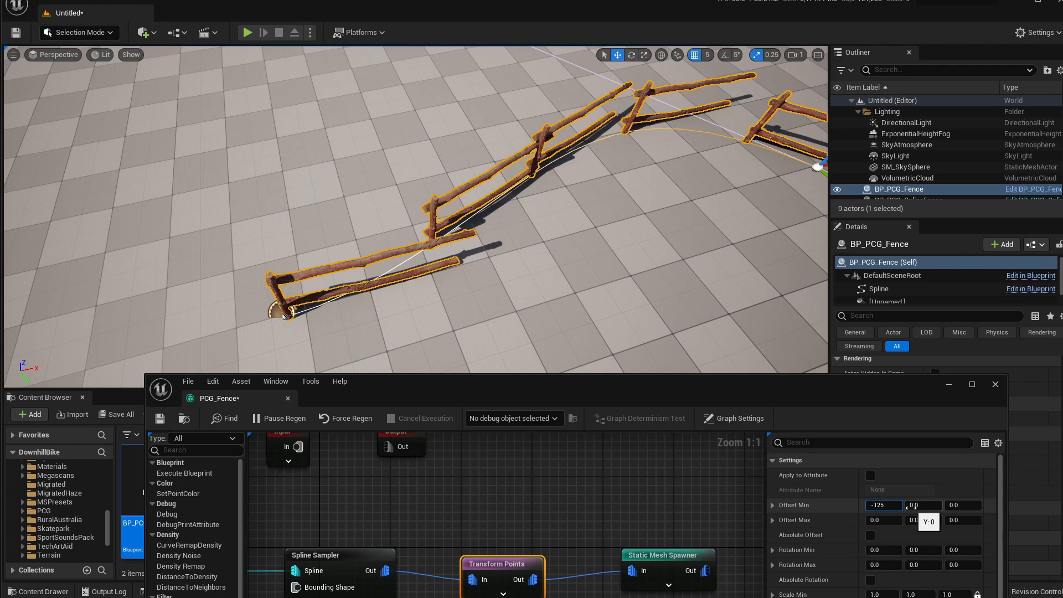
{"action": "type", "text": "-125"}
{"action": "key", "text": "Tab"}
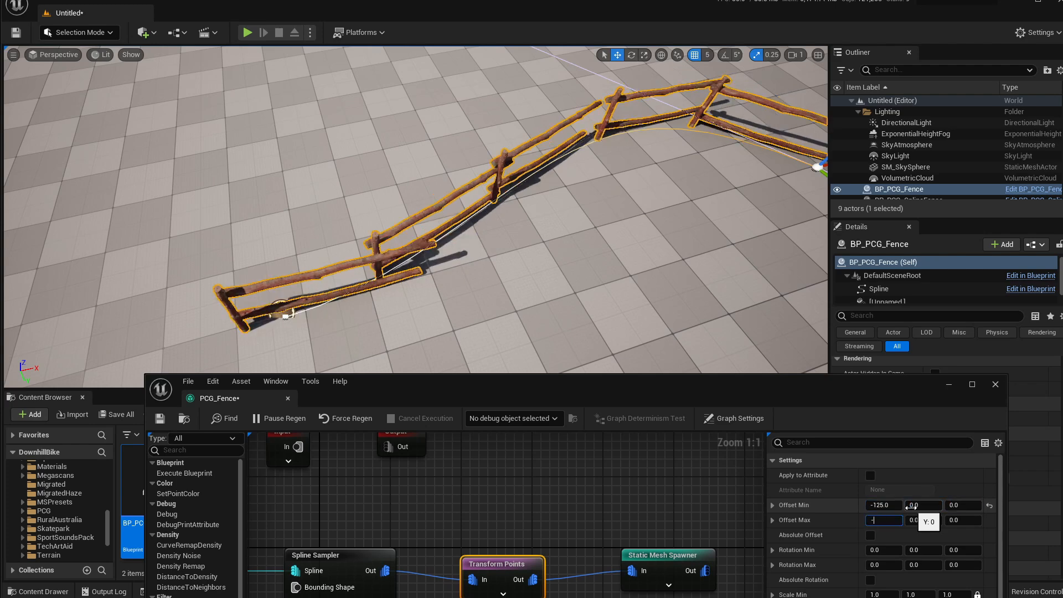
{"action": "key", "text": "Return"}
Shift the end point of the fence spline sideways to adjust the last bend
{"action": "right_click_drag", "start_coordinate": [633, 270], "coordinate": [968, 287]}
{"action": "key", "text": "s"}
{"action": "right_click_drag", "start_coordinate": [652, 251], "coordinate": [652, 254]}
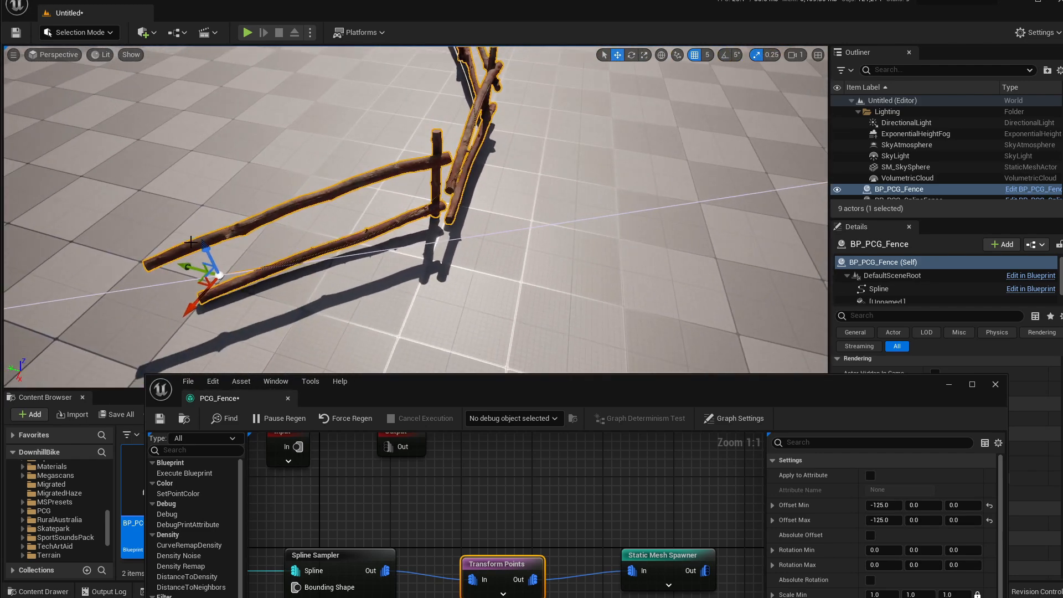
{"action": "left_click_drag", "start_coordinate": [187, 267], "coordinate": [284, 277]}
Examine from several angles how the offset fence panels meet and follow the spline through the bend
{"action": "key", "text": "a"}
{"action": "right_click_drag", "start_coordinate": [448, 173], "coordinate": [454, 98]}
{"action": "key", "text": "w"}
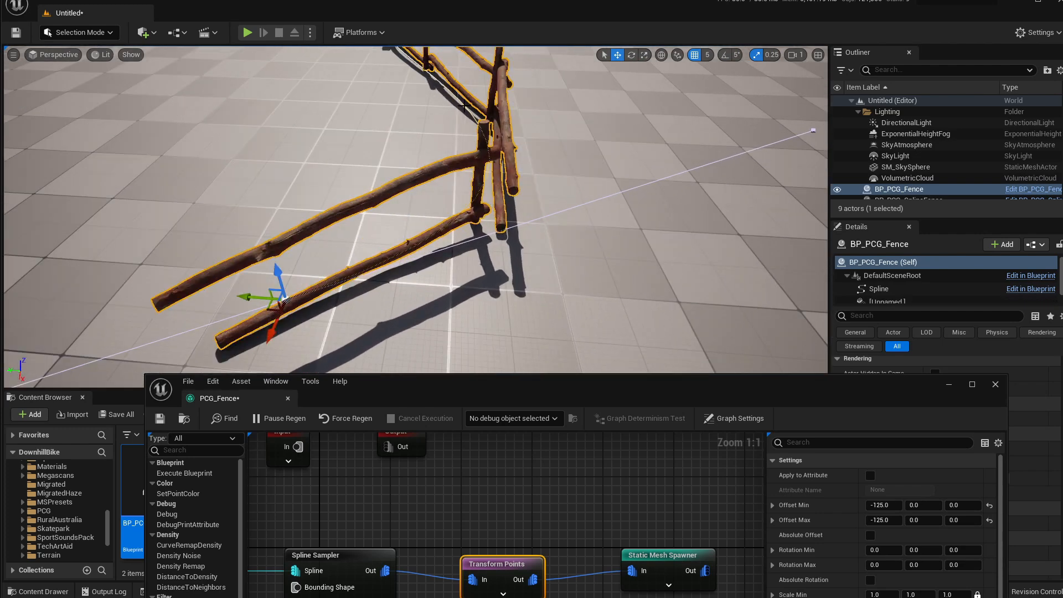
{"action": "right_click_drag", "start_coordinate": [448, 173], "coordinate": [241, 112]}
{"action": "key", "text": "d"}
{"action": "key", "text": "a"}
{"action": "key", "text": "d"}
{"action": "key", "text": "d"}
{"action": "right_click_drag", "start_coordinate": [415, 174], "coordinate": [545, 221]}
{"action": "key", "text": "d"}
{"action": "key", "text": "a"}
{"action": "key", "text": "w"}
{"action": "key", "text": "a"}
{"action": "right_click_drag", "start_coordinate": [415, 215], "coordinate": [476, 238]}
{"action": "key", "text": "s"}
{"action": "key", "text": "a"}
{"action": "right_click_drag", "start_coordinate": [513, 197], "coordinate": [606, 161]}
{"action": "key", "text": "a"}
{"action": "right_click_drag", "start_coordinate": [471, 199], "coordinate": [534, 155]}
{"action": "key", "text": "a"}
{"action": "key", "text": "a"}
Replace the Static Mesh Spawner's mesh with the SM_Fence_Grid chain-link fence panel
{"action": "left_click_drag", "start_coordinate": [823, 386], "coordinate": [723, 309]}
{"action": "left_click", "coordinate": [570, 477]}
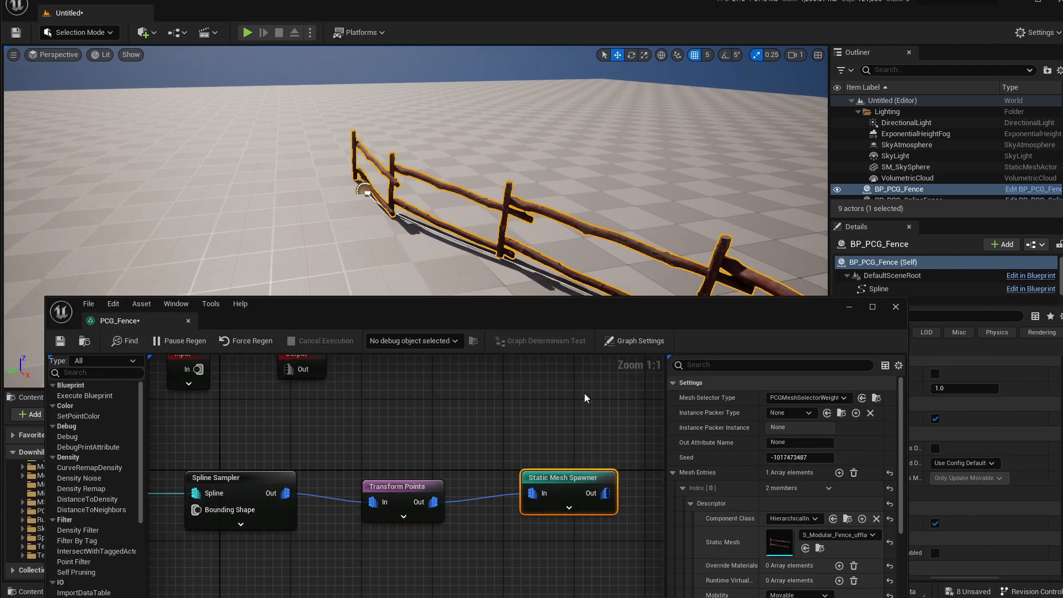
{"action": "left_click_drag", "start_coordinate": [623, 320], "coordinate": [556, 383]}
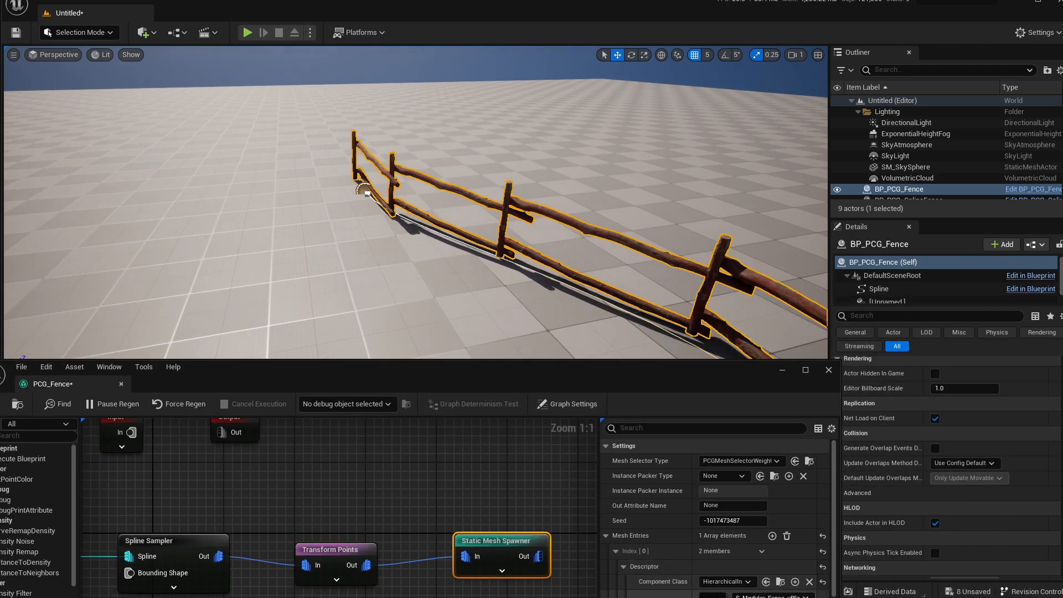
{"action": "left_click", "coordinate": [772, 596]}
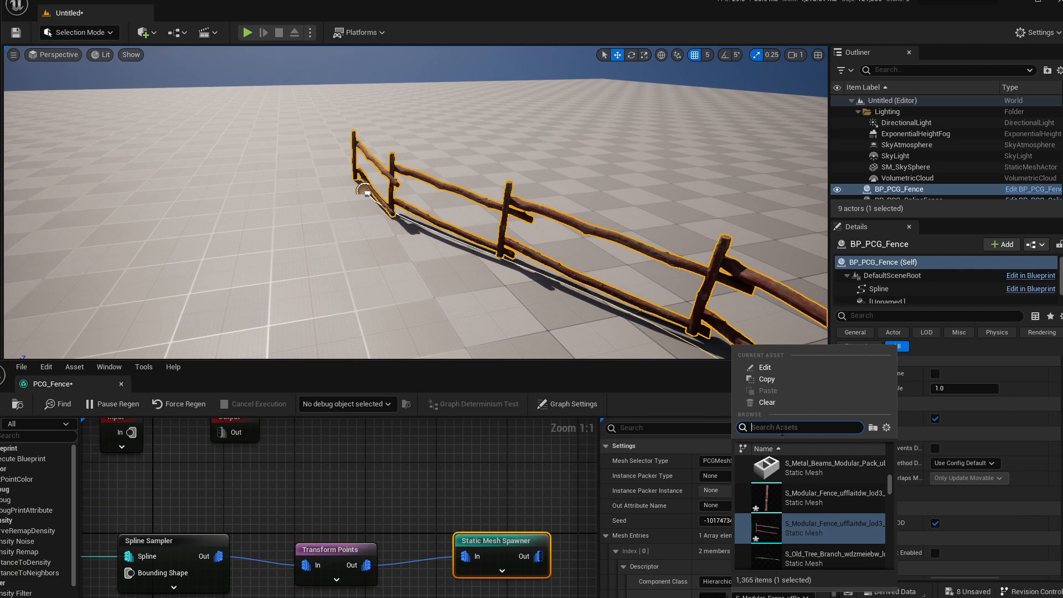
{"action": "type", "text": "fence"}
{"action": "scroll", "coordinate": [826, 515], "scroll_direction": "down", "scroll_amount": 3}
{"action": "scroll", "coordinate": [823, 517], "scroll_direction": "down", "scroll_amount": 5}
{"action": "left_click", "coordinate": [828, 500]}
Set the Spline Sampler's Distance Increment to 295 to suit the chain-link panels
{"action": "right_click_drag", "start_coordinate": [598, 189], "coordinate": [597, 189]}
{"action": "right_click_drag", "start_coordinate": [523, 218], "coordinate": [523, 219]}
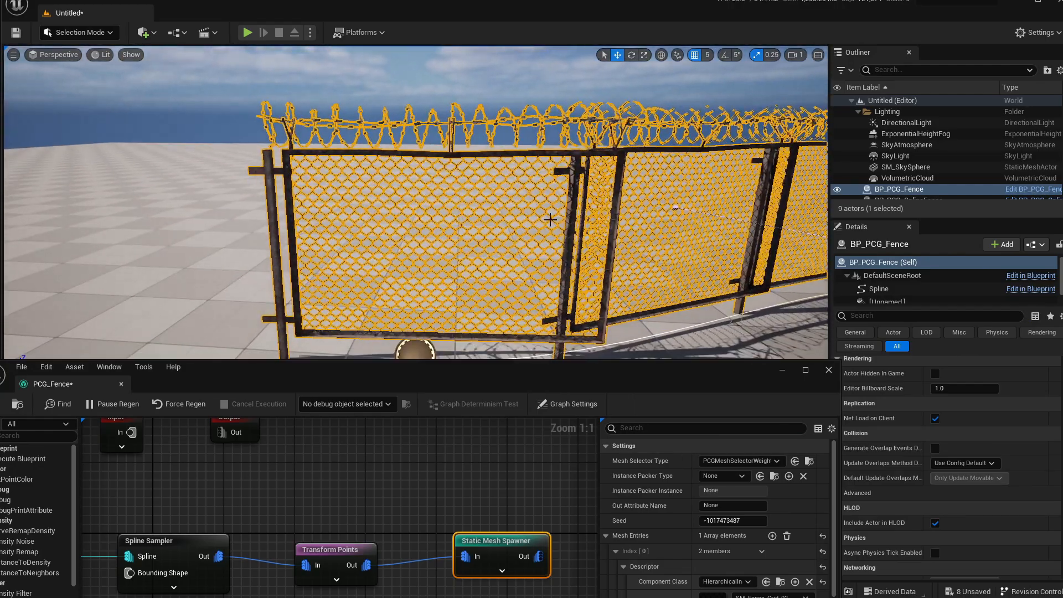
{"action": "left_click", "coordinate": [168, 583]}
{"action": "left_click", "coordinate": [721, 519]}
{"action": "type", "text": "295"}
{"action": "key", "text": "Return"}
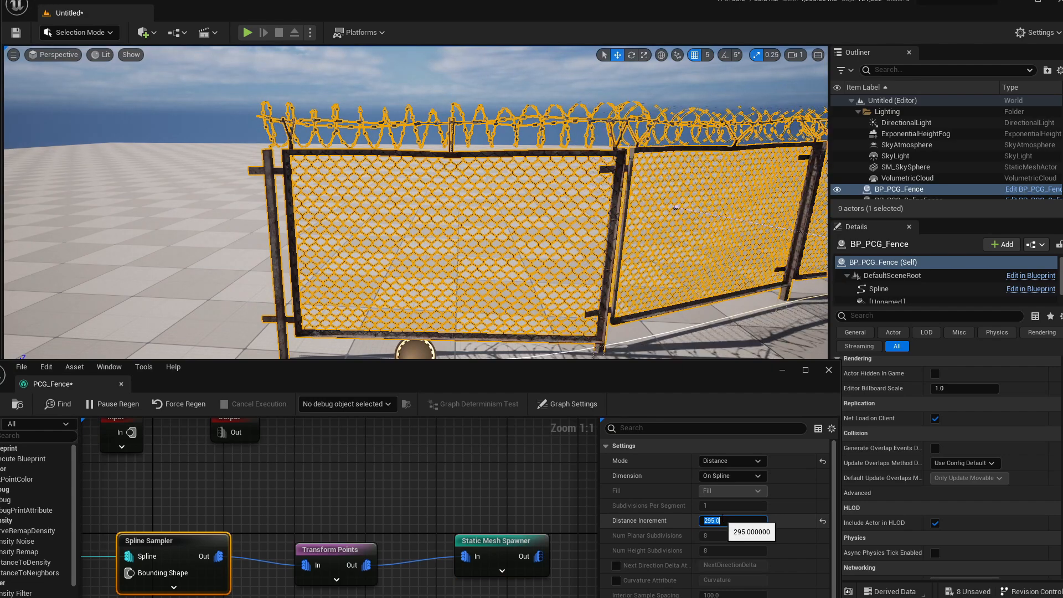
Inspect the chain-link panels along the spline and deselect the fence actor for a clear view of its start
{"action": "right_click_drag", "start_coordinate": [553, 240], "coordinate": [534, 265]}
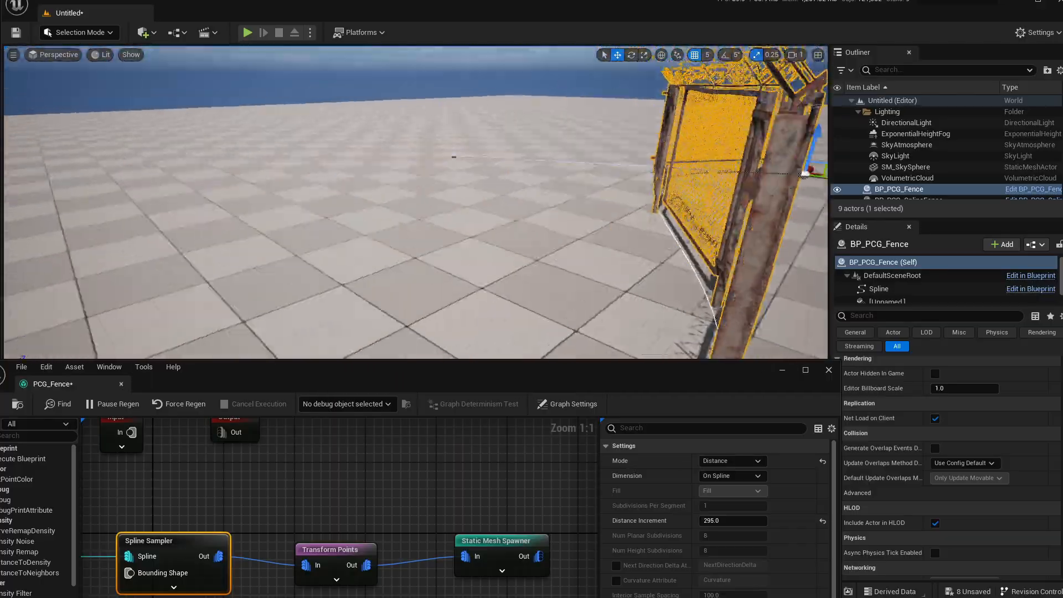
{"action": "key", "text": "s"}
{"action": "mouse_move", "coordinate": [466, 248]}
{"action": "right_mouse_down"}
{"action": "mouse_move", "coordinate": [455, 282]}
{"action": "mouse_move", "coordinate": [466, 277]}
{"action": "mouse_move", "coordinate": [454, 271]}
{"action": "mouse_move", "coordinate": [466, 248]}
{"action": "right_mouse_up"}
{"action": "key", "text": "w"}
{"action": "left_click", "coordinate": [466, 248]}
Set the X values of the Transform Points node's Offset Min and Offset Max to -147
{"action": "left_click", "coordinate": [332, 545]}
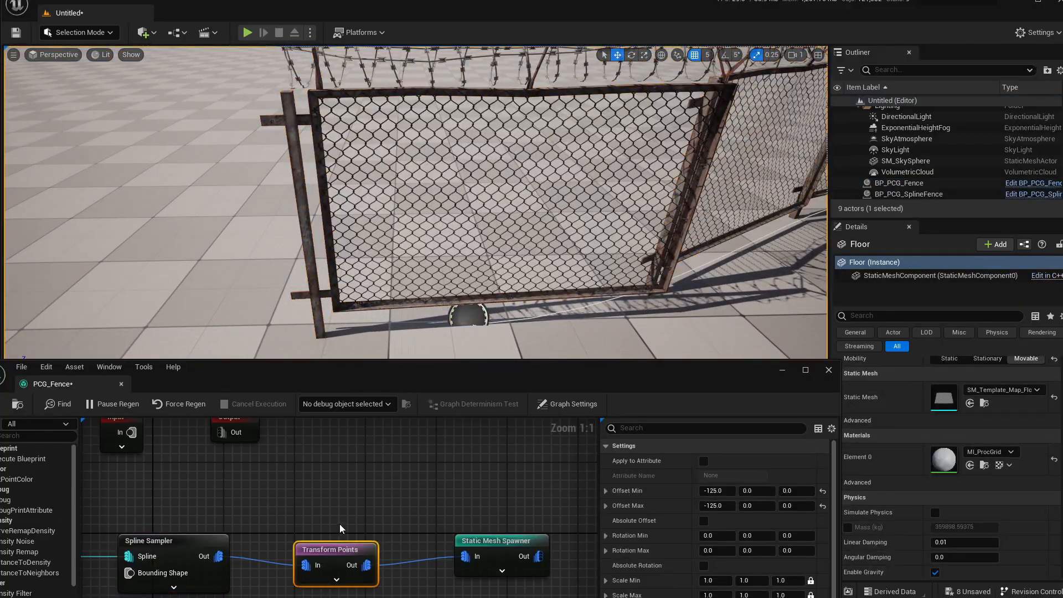
{"action": "left_click", "coordinate": [148, 541]}
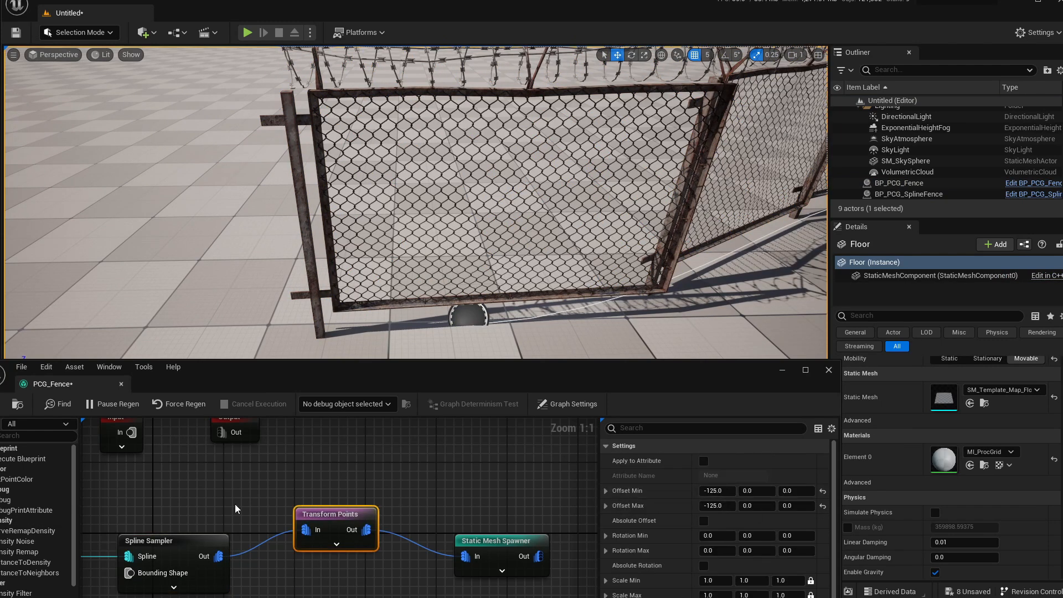
{"action": "left_click", "coordinate": [183, 541]}
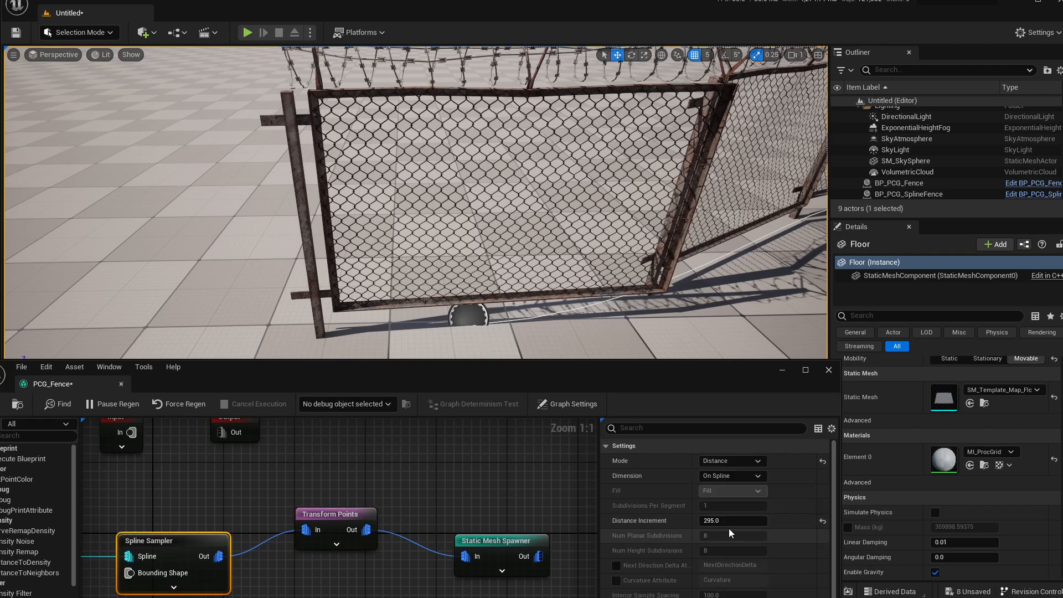
{"action": "left_click", "coordinate": [329, 520]}
{"action": "left_click", "coordinate": [717, 491]}
{"action": "type", "text": "-14"}
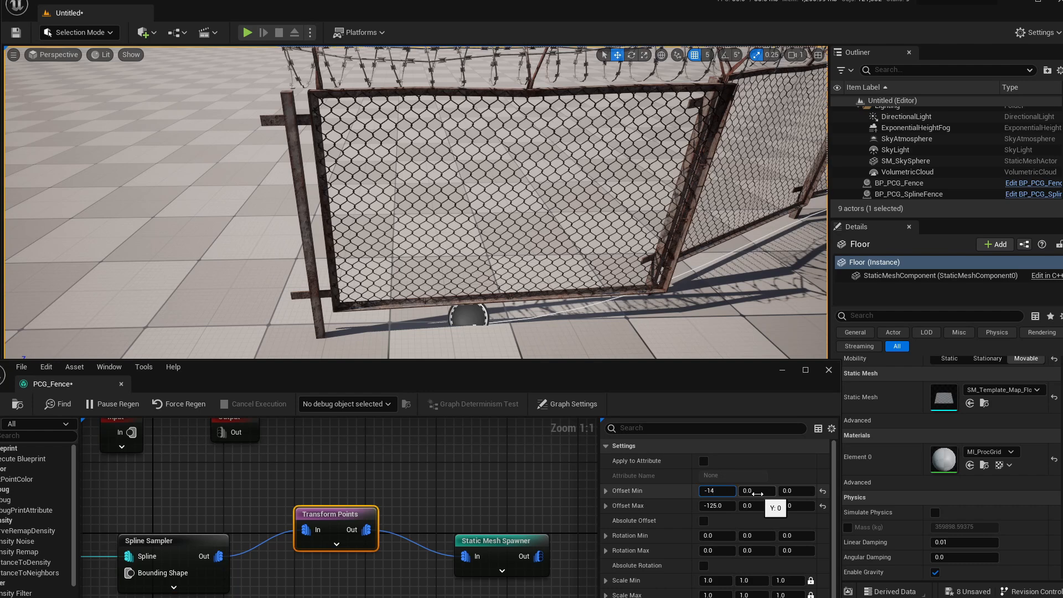
{"action": "type", "text": "7"}
{"action": "key", "text": "Tab"}
{"action": "type", "text": "-147"}
{"action": "key", "text": "Return"}
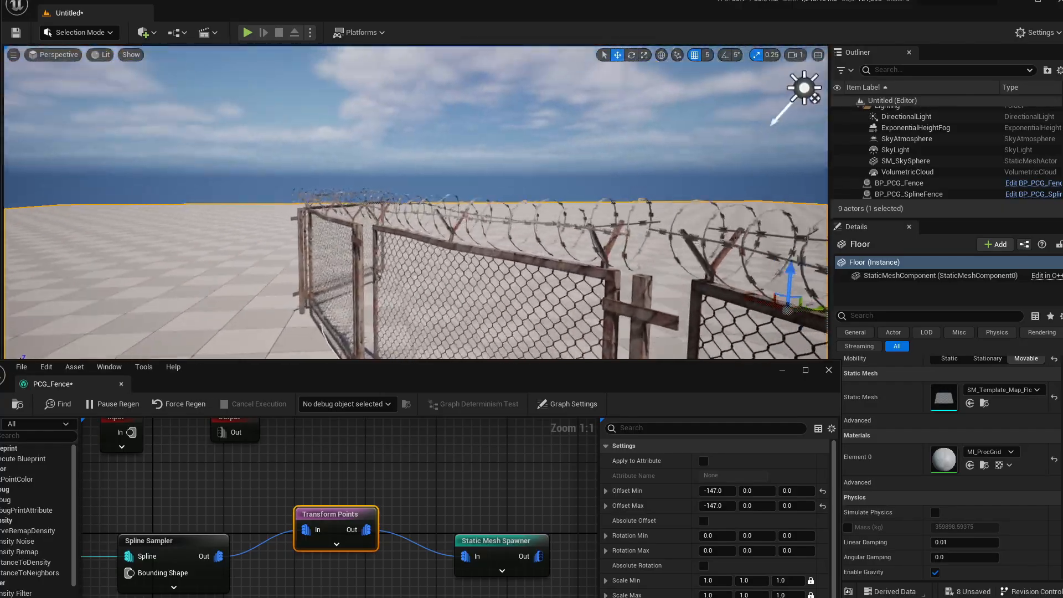
Examine from several angles how the chain-link panels meet and follow the spline through the bend
{"action": "right_click_drag", "start_coordinate": [415, 202], "coordinate": [410, 254]}
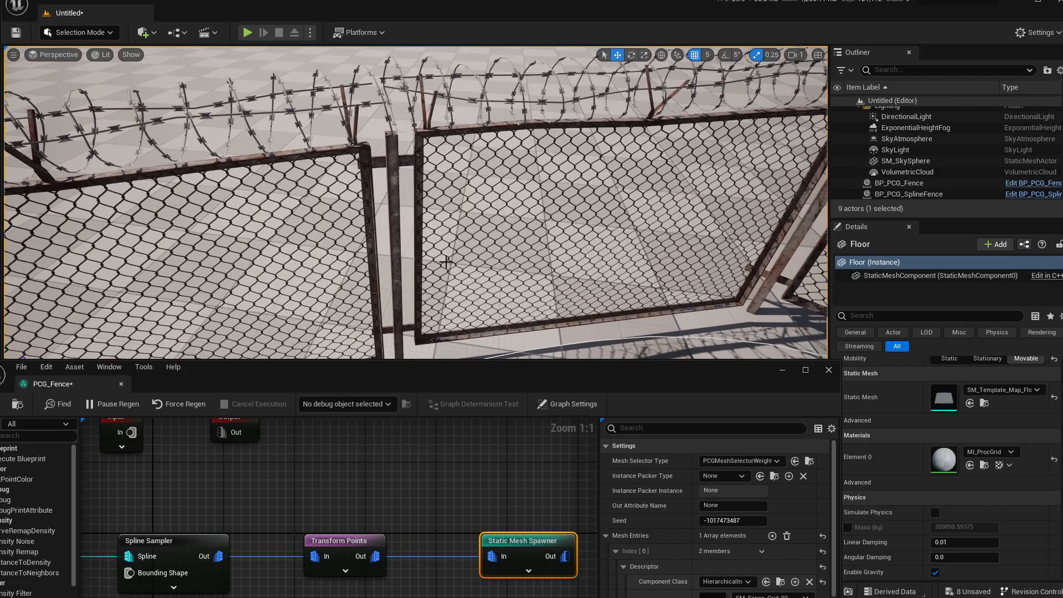
{"action": "right_click_drag", "start_coordinate": [415, 202], "coordinate": [395, 263]}
{"action": "right_click_drag", "start_coordinate": [410, 224], "coordinate": [271, 277]}
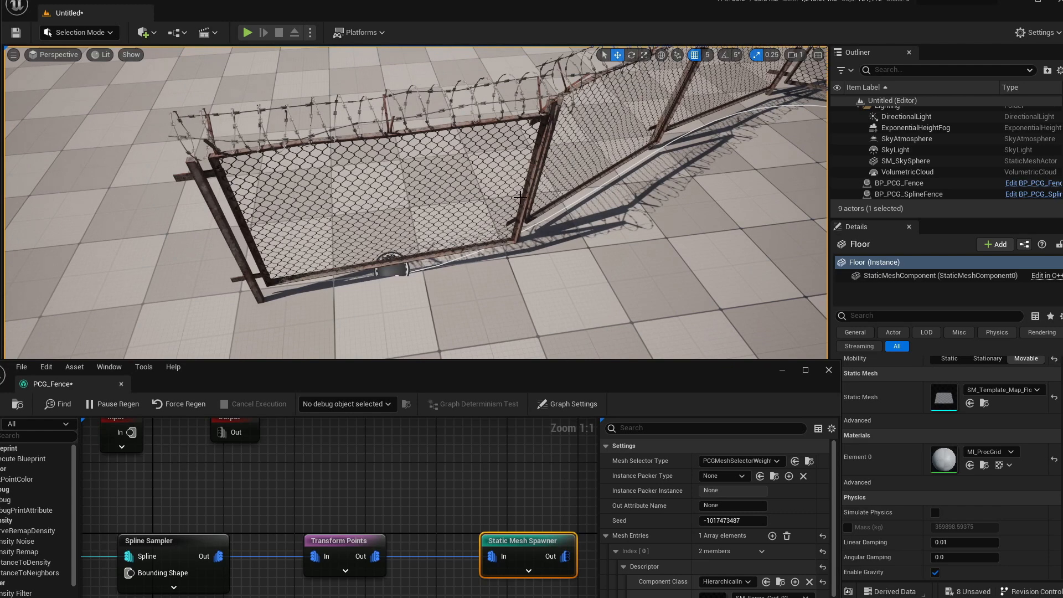
{"action": "right_click_drag", "start_coordinate": [520, 218], "coordinate": [360, 222]}
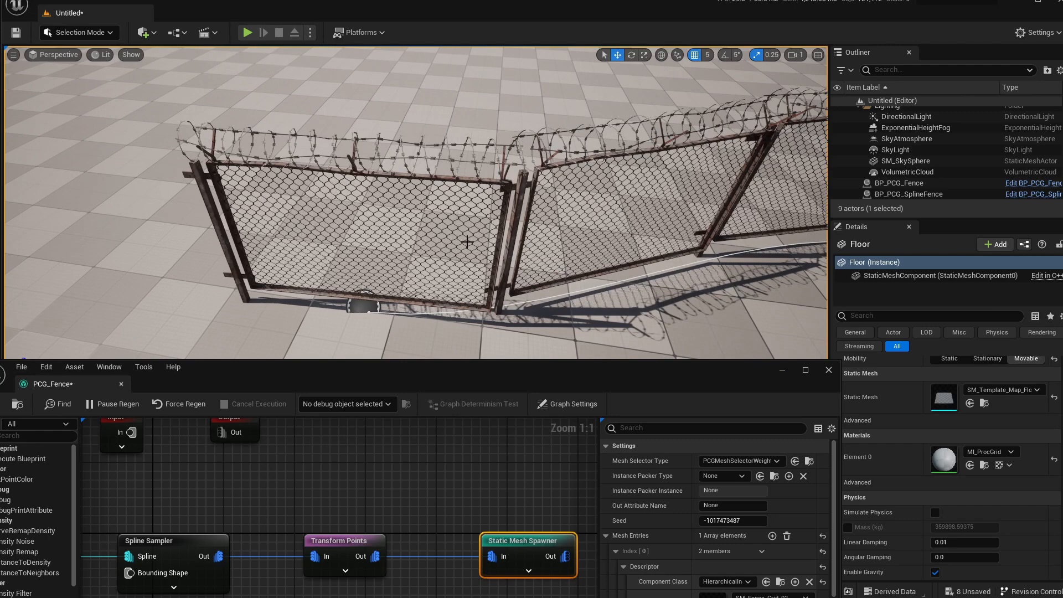
{"action": "right_click_drag", "start_coordinate": [506, 272], "coordinate": [570, 256]}
Create a Blueprint Class in the Tutorial folder with PCGBlueprintElement as its parent and name it OrientPoint
{"action": "left_click_drag", "start_coordinate": [512, 376], "coordinate": [594, 237]}
{"action": "left_click_drag", "start_coordinate": [463, 253], "coordinate": [551, 101]}
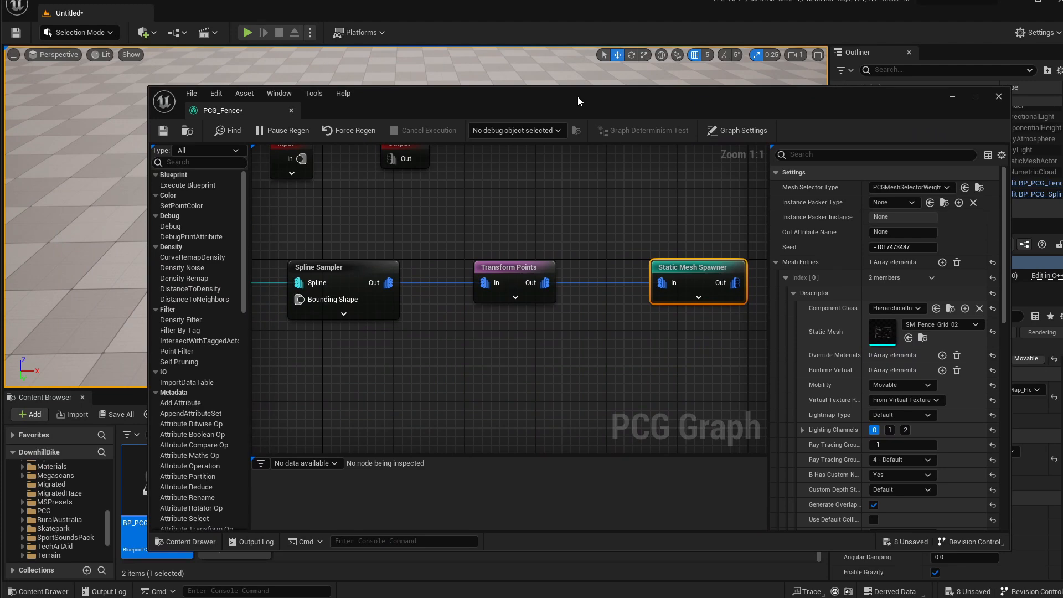
{"action": "right_click_drag", "start_coordinate": [422, 234], "coordinate": [443, 235]}
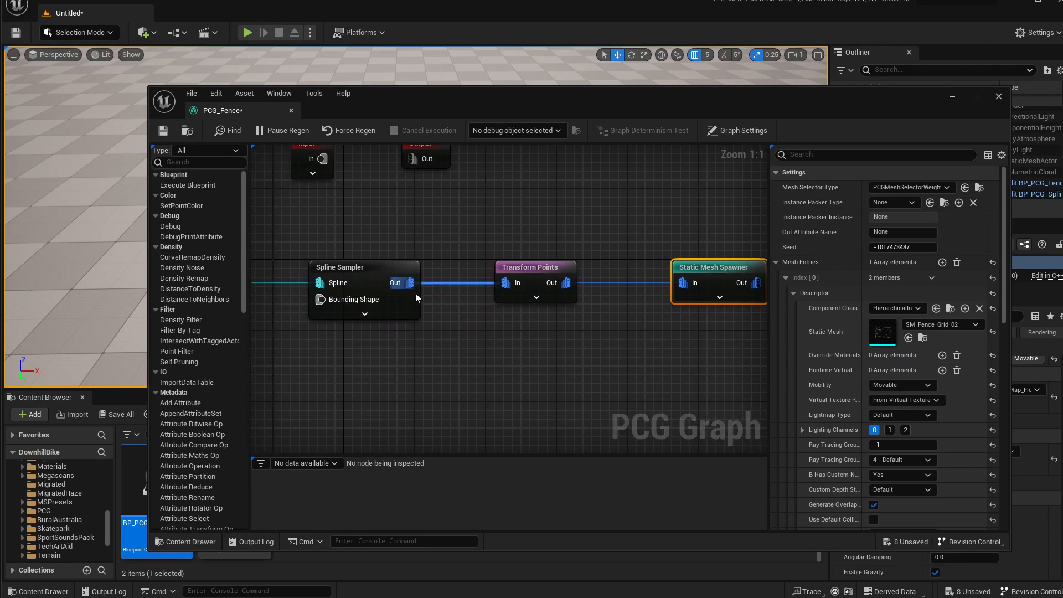
{"action": "left_click_drag", "start_coordinate": [595, 103], "coordinate": [860, 97]}
{"action": "right_click", "coordinate": [351, 493]}
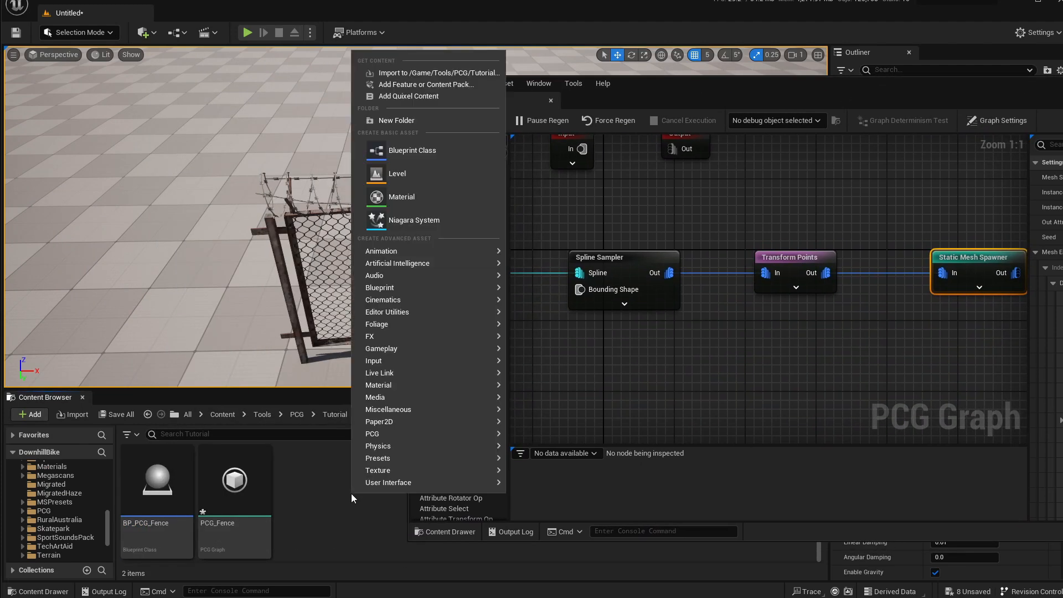
{"action": "mouse_move", "coordinate": [382, 287]}
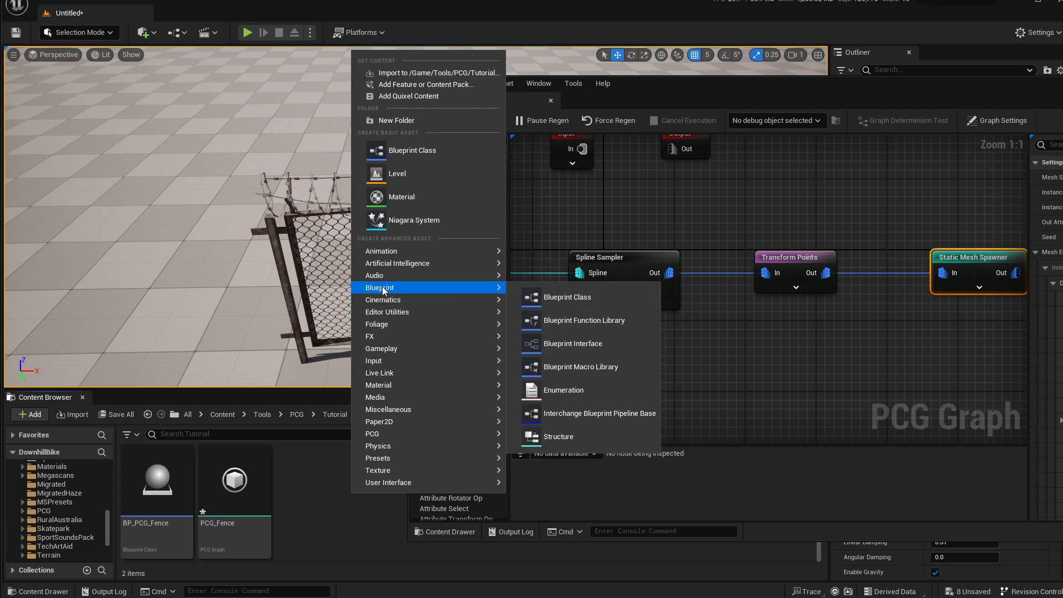
{"action": "left_click", "coordinate": [554, 291]}
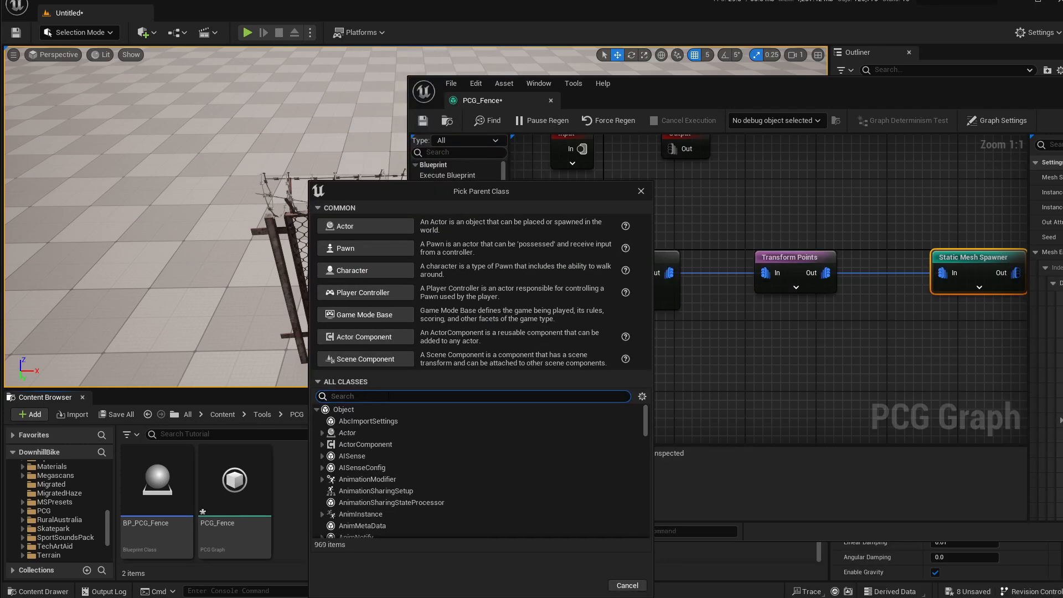
{"action": "type", "text": "PCGBlue"}
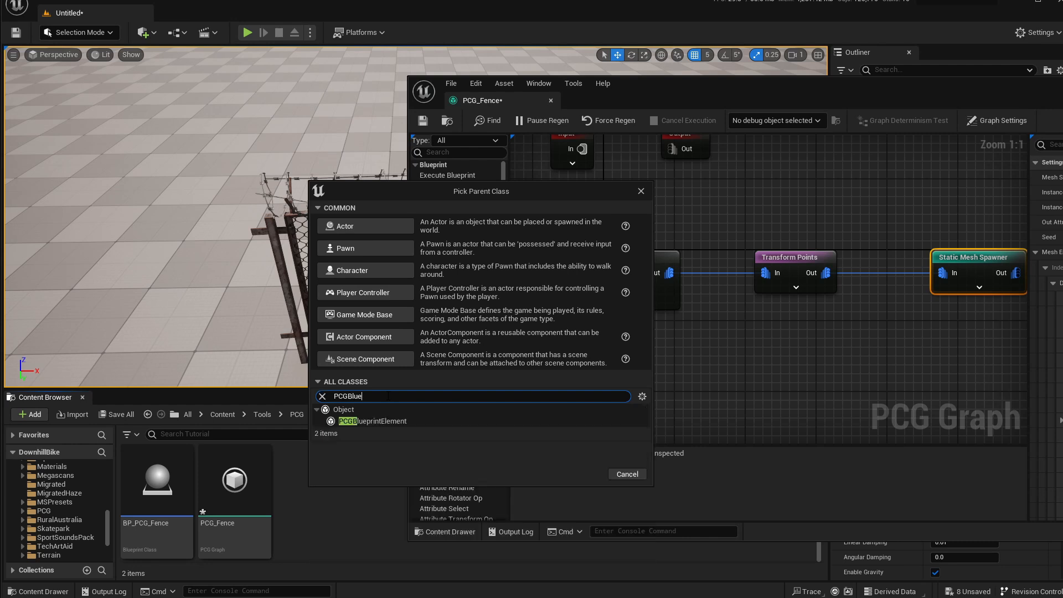
{"action": "key", "text": "Down"}
{"action": "key", "text": "Down"}
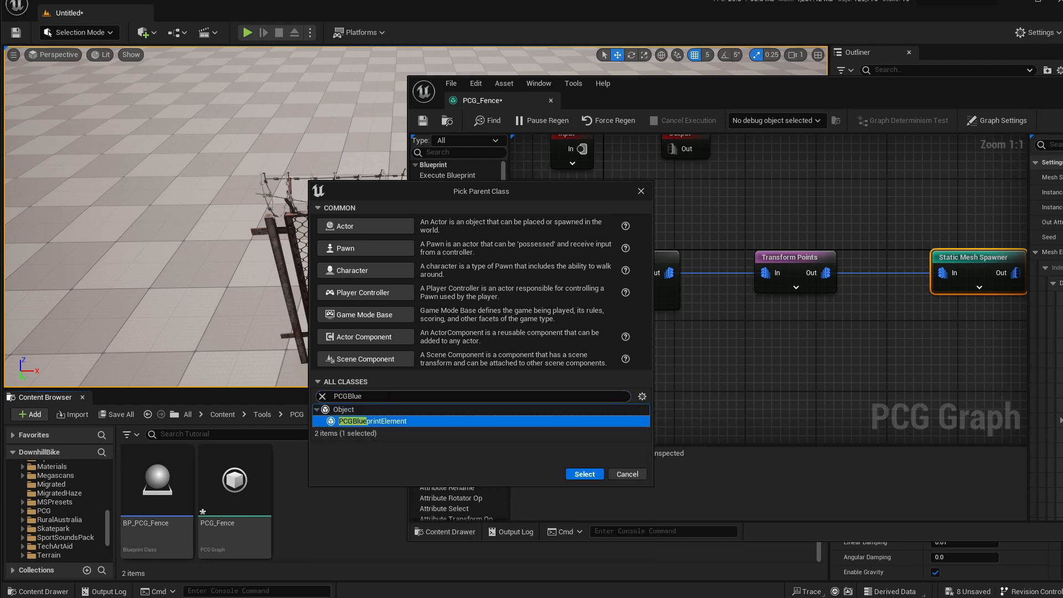
{"action": "key", "text": "Return"}
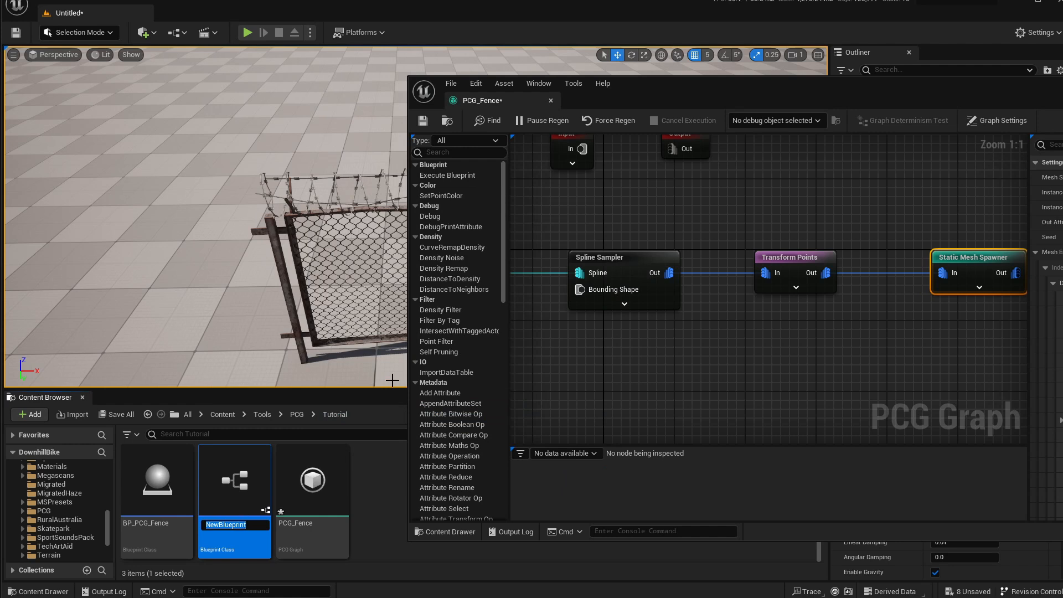
{"action": "type", "text": "OrientPoint"}
{"action": "key", "text": "Return"}
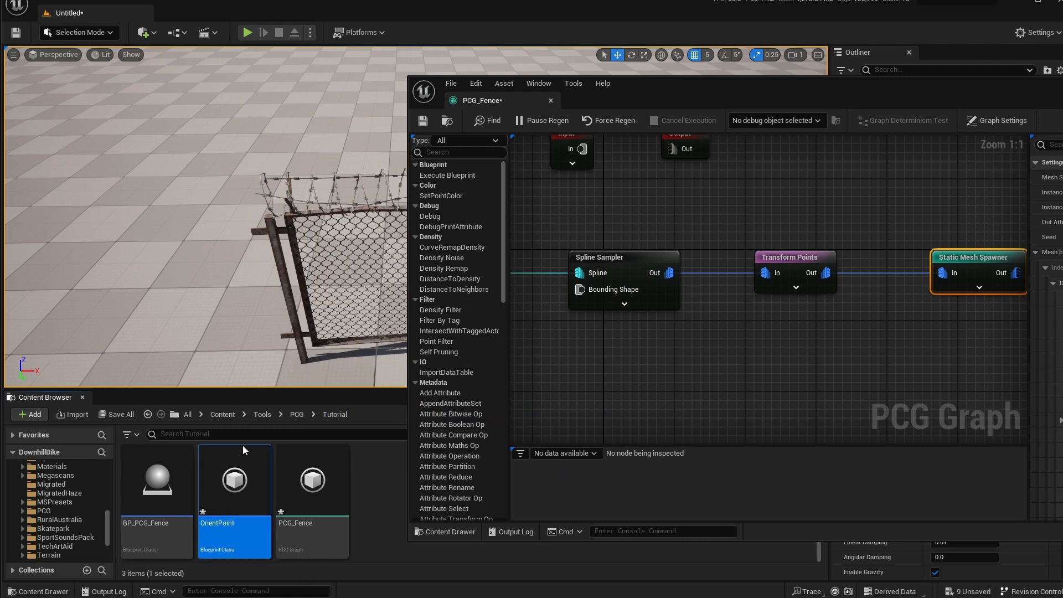
Delete the Transform Points node between the Spline Sampler and the Static Mesh Spawner in the PCG_Fence graph
{"action": "right_click_drag", "start_coordinate": [561, 227], "coordinate": [613, 259]}
{"action": "left_click_drag", "start_coordinate": [669, 294], "coordinate": [633, 291]}
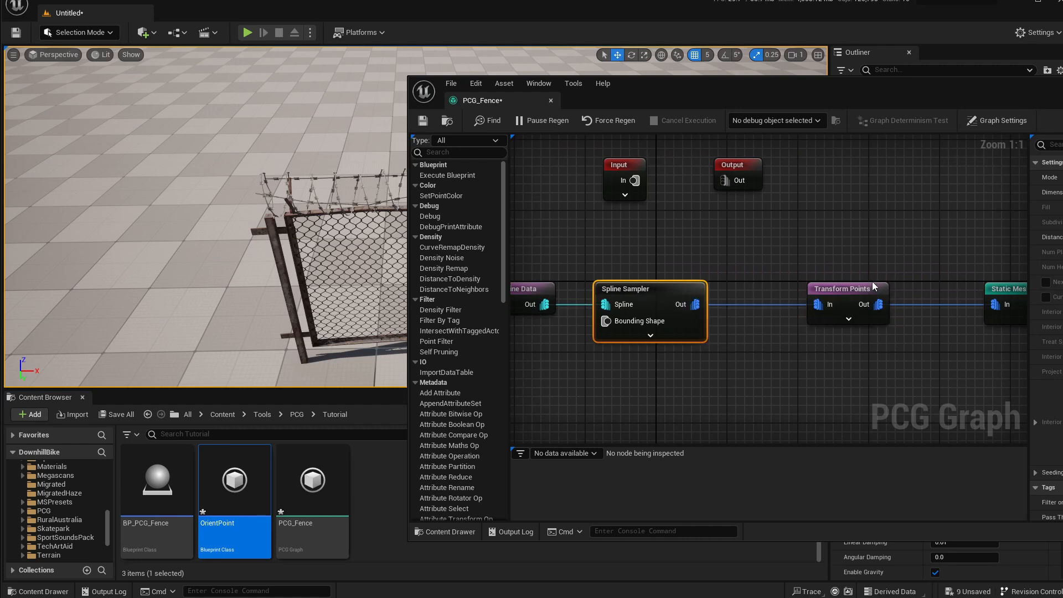
{"action": "left_click", "coordinate": [854, 325]}
{"action": "key", "text": "Delete"}
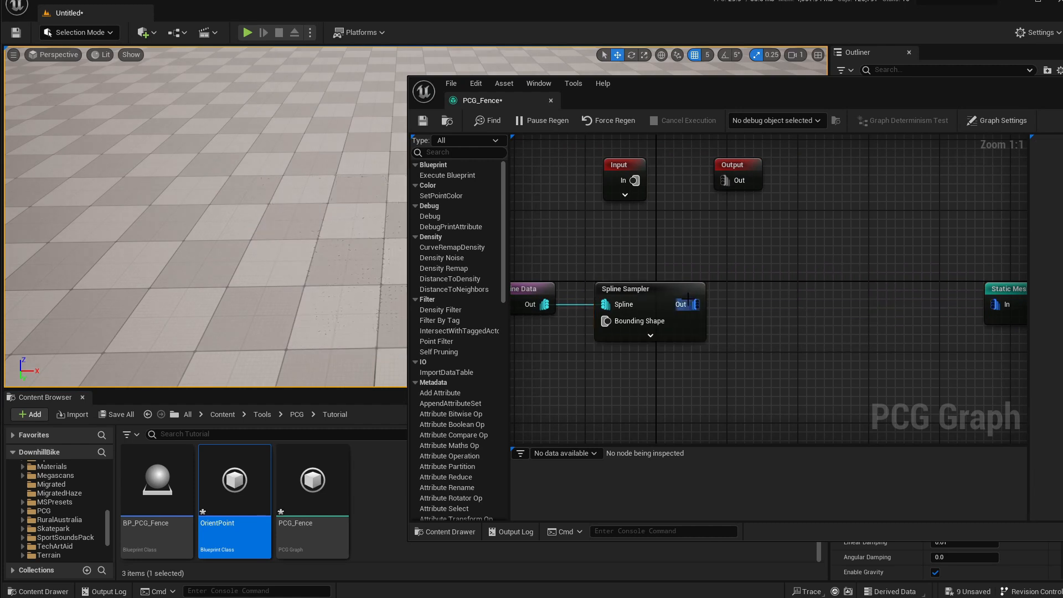
Add an Execute Blueprint node fed by the Spline Sampler's Out pin
{"action": "left_click", "coordinate": [701, 309]}
{"action": "left_click_drag", "start_coordinate": [700, 309], "coordinate": [794, 311]}
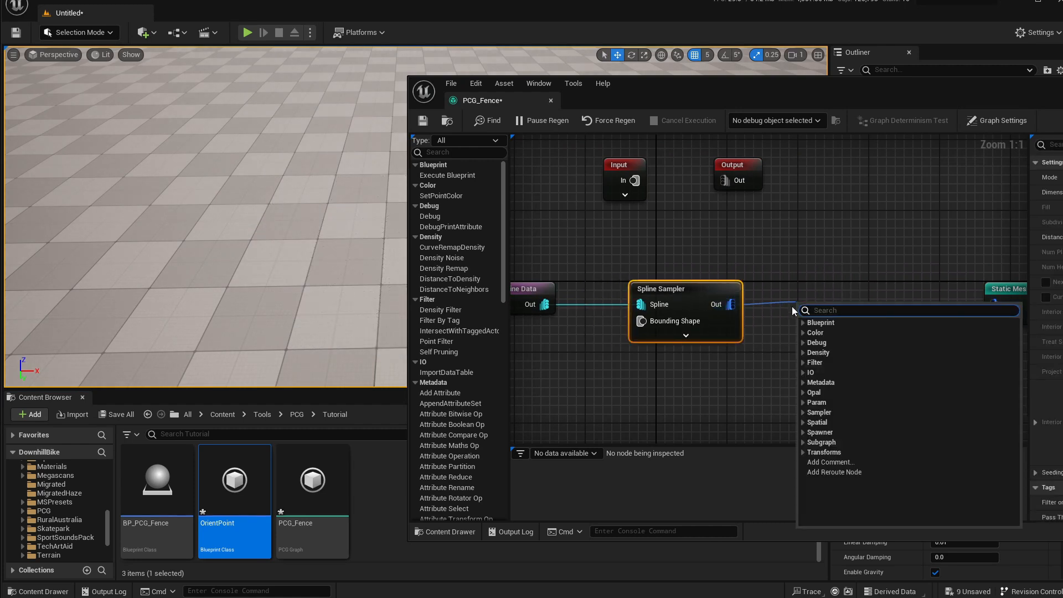
{"action": "type", "text": "exe"}
{"action": "key", "text": "Return"}
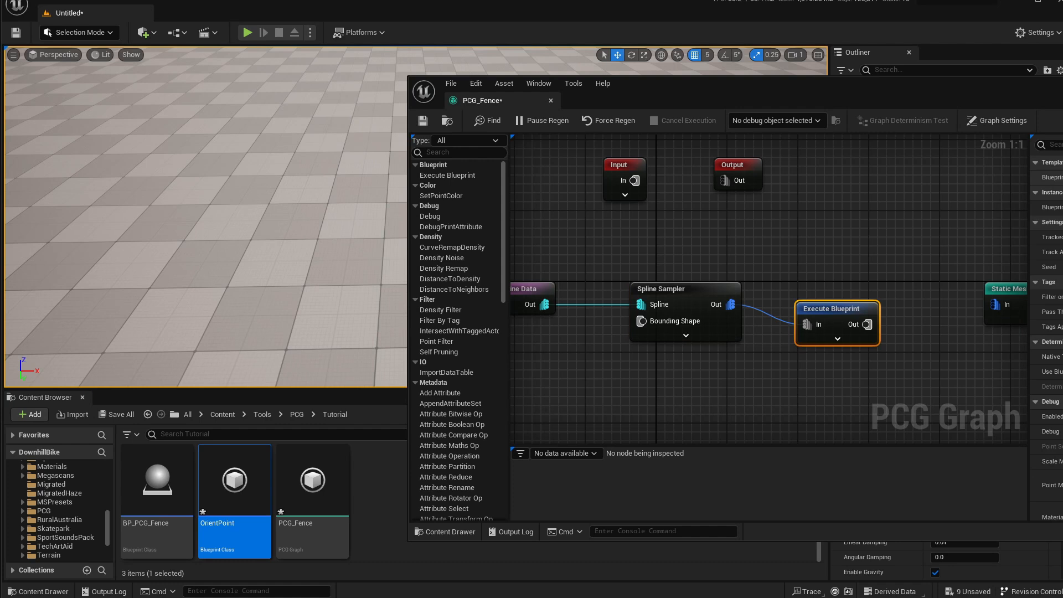
Set the Execute Blueprint node's Blueprint Element Type to OrientPoint and connect its output to the Static Mesh Spawner
{"action": "left_click", "coordinate": [1062, 177]}
{"action": "left_click_drag", "start_coordinate": [1062, 96], "coordinate": [869, 103]}
{"action": "left_click", "coordinate": [856, 185]}
{"action": "left_click", "coordinate": [849, 184]}
{"action": "left_click_drag", "start_coordinate": [541, 330], "coordinate": [549, 297]}
{"action": "left_click", "coordinate": [850, 185]}
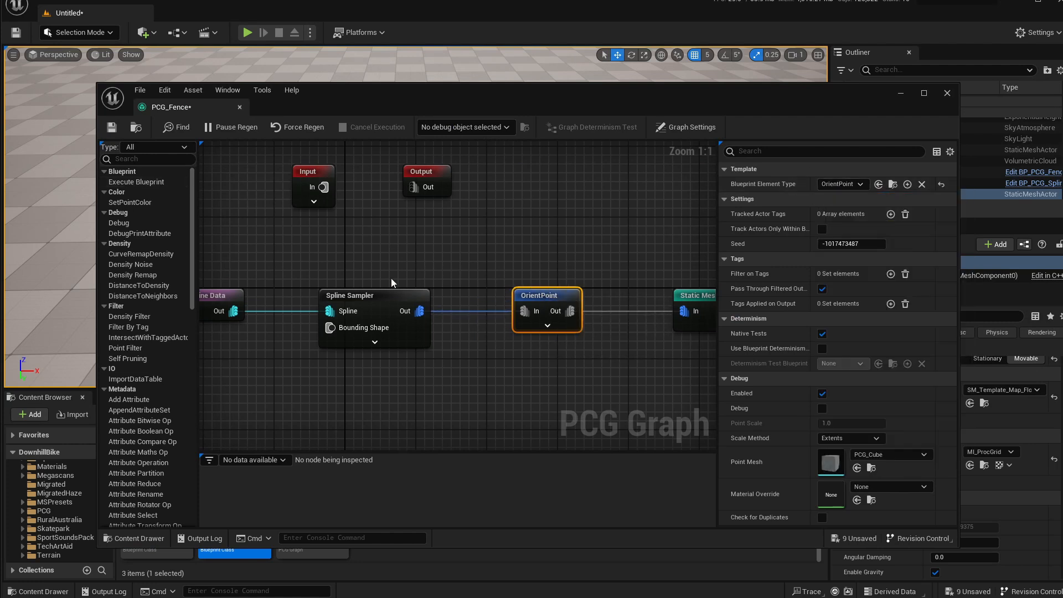
Save the PCG_Fence graph and open the OrientPoint blueprint for editing
{"action": "right_click_drag", "start_coordinate": [391, 279], "coordinate": [426, 284]}
{"action": "left_click", "coordinate": [112, 128]}
{"action": "mouse_move", "coordinate": [426, 102]}
{"action": "left_mouse_down"}
{"action": "mouse_move", "coordinate": [913, 169]}
{"action": "mouse_move", "coordinate": [586, 101]}
{"action": "mouse_move", "coordinate": [444, 99]}
{"action": "left_mouse_up"}
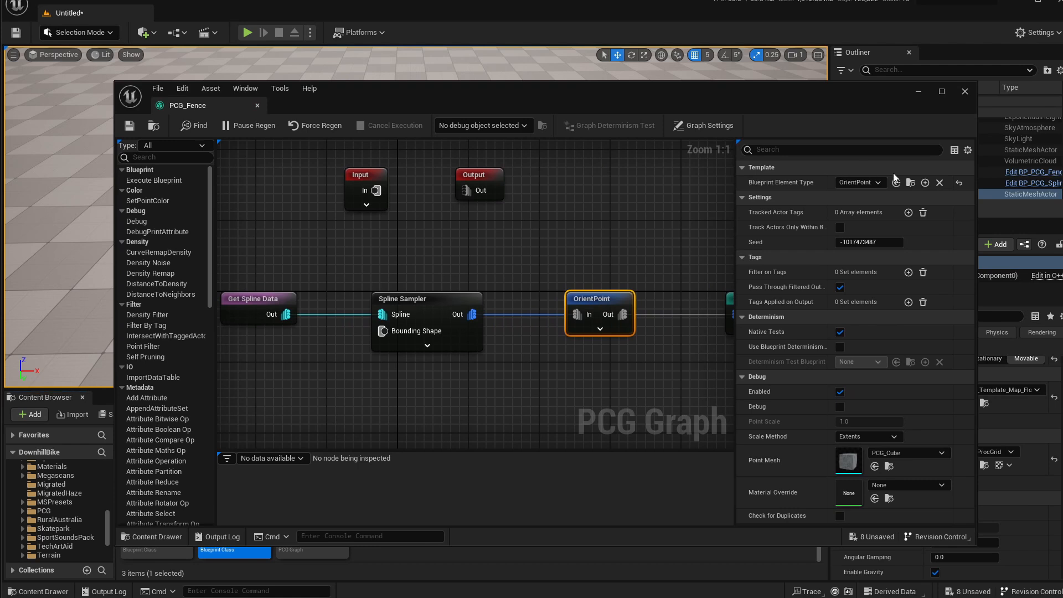
{"action": "left_click_drag", "start_coordinate": [702, 99], "coordinate": [695, 85]}
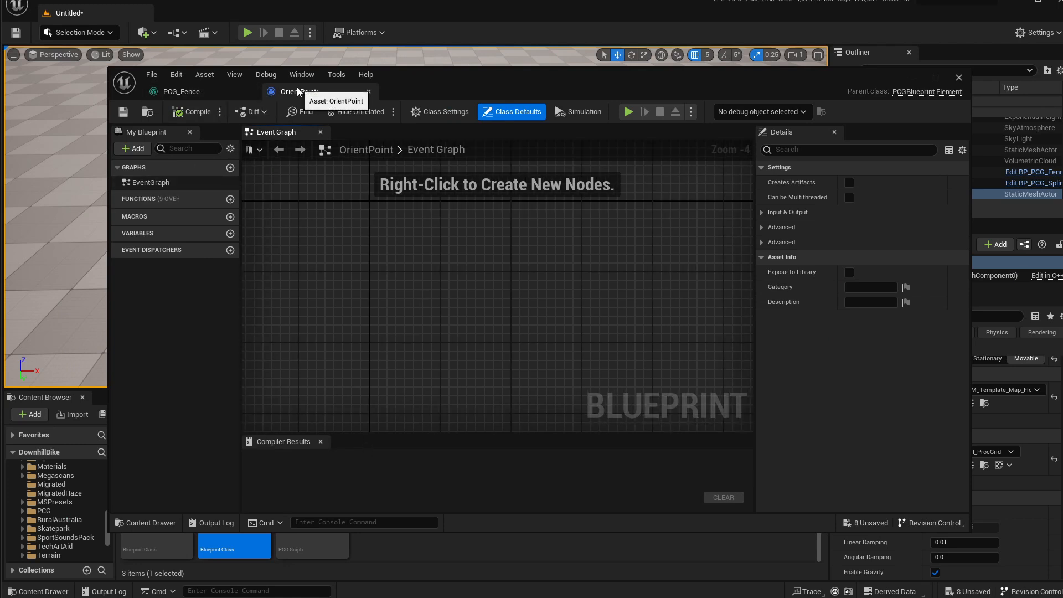
Override the Execute with Context function in OrientPoint and spread its entry and Return nodes apart
{"action": "mouse_move", "coordinate": [207, 204]}
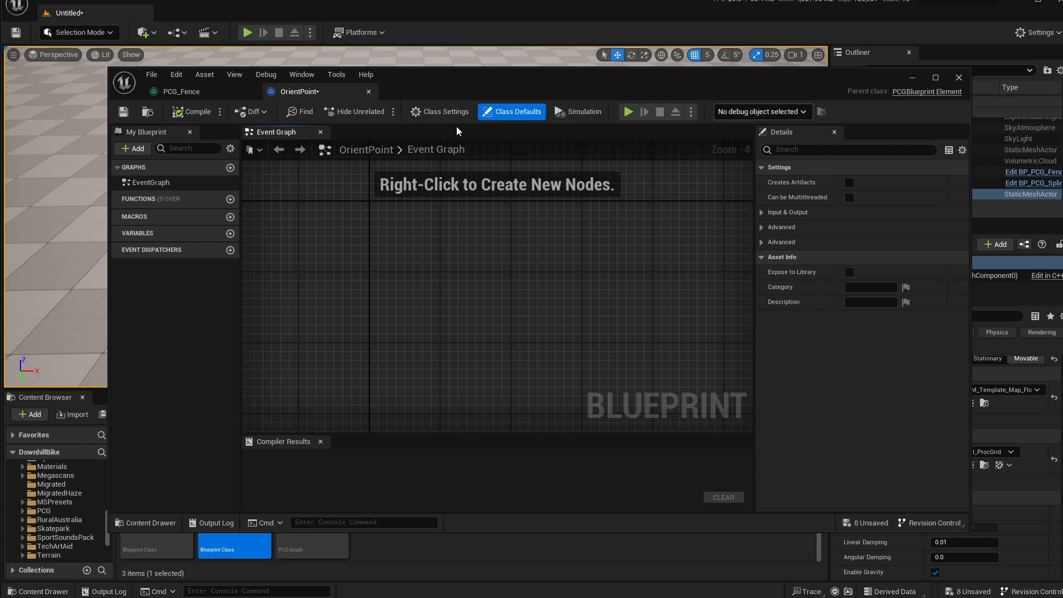
{"action": "mouse_move", "coordinate": [143, 200]}
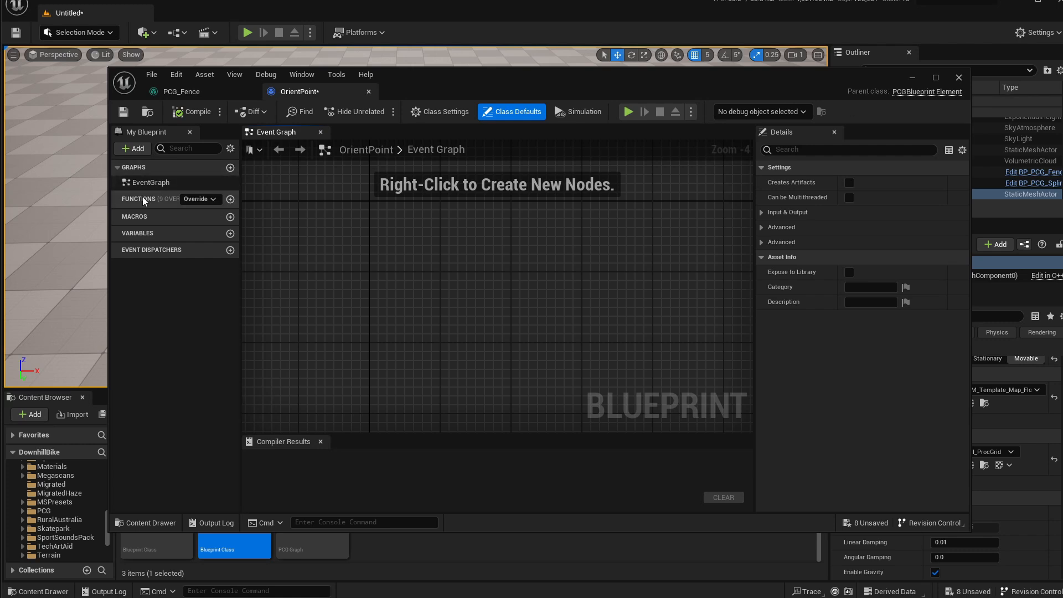
{"action": "left_click", "coordinate": [214, 199]}
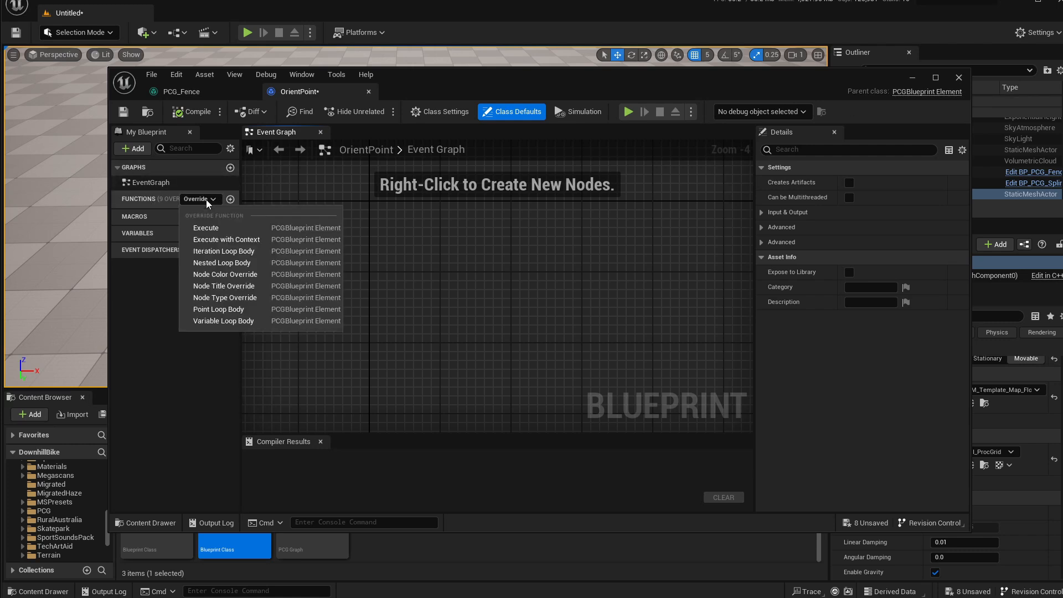
{"action": "left_click", "coordinate": [249, 239]}
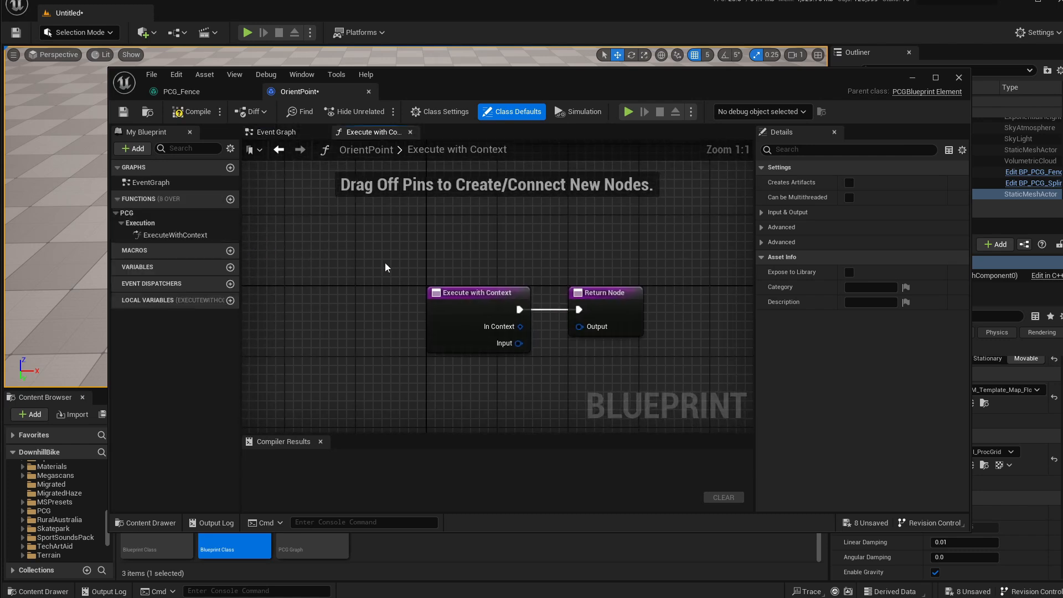
{"action": "left_click_drag", "start_coordinate": [501, 288], "coordinate": [322, 288]}
{"action": "left_click_drag", "start_coordinate": [575, 287], "coordinate": [730, 289]}
{"action": "right_click_drag", "start_coordinate": [526, 293], "coordinate": [751, 290]}
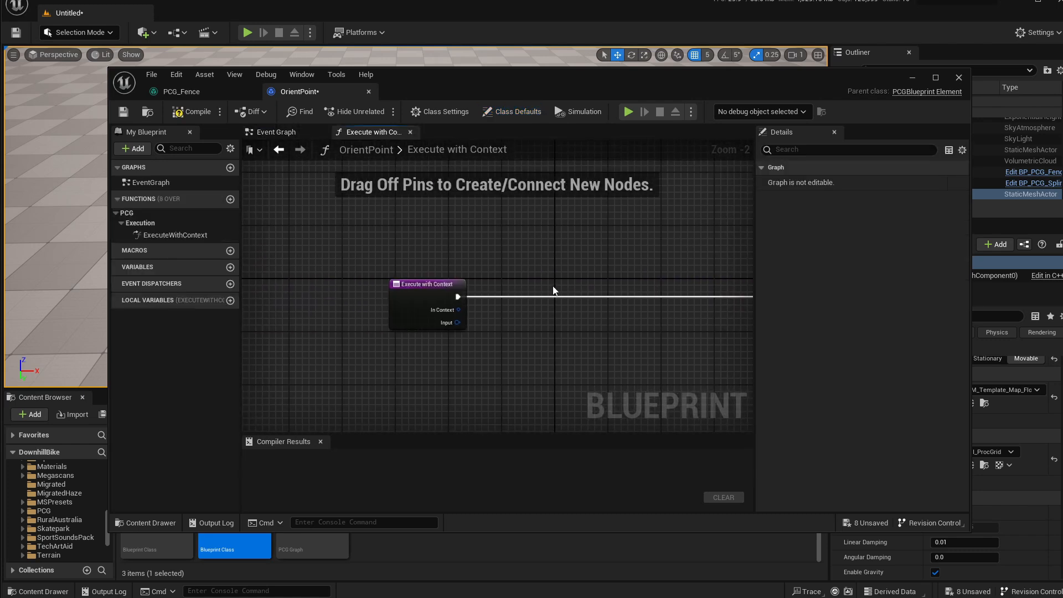
Insert a Get Inputs node after Execute with Context and connect the function's Input to its In Collection
{"action": "mouse_move", "coordinate": [437, 287]}
{"action": "left_mouse_down"}
{"action": "mouse_move", "coordinate": [310, 294]}
{"action": "mouse_move", "coordinate": [430, 302]}
{"action": "left_mouse_up"}
{"action": "scroll", "coordinate": [357, 327], "scroll_direction": "up", "scroll_amount": 2}
{"action": "type", "text": "get inp"}
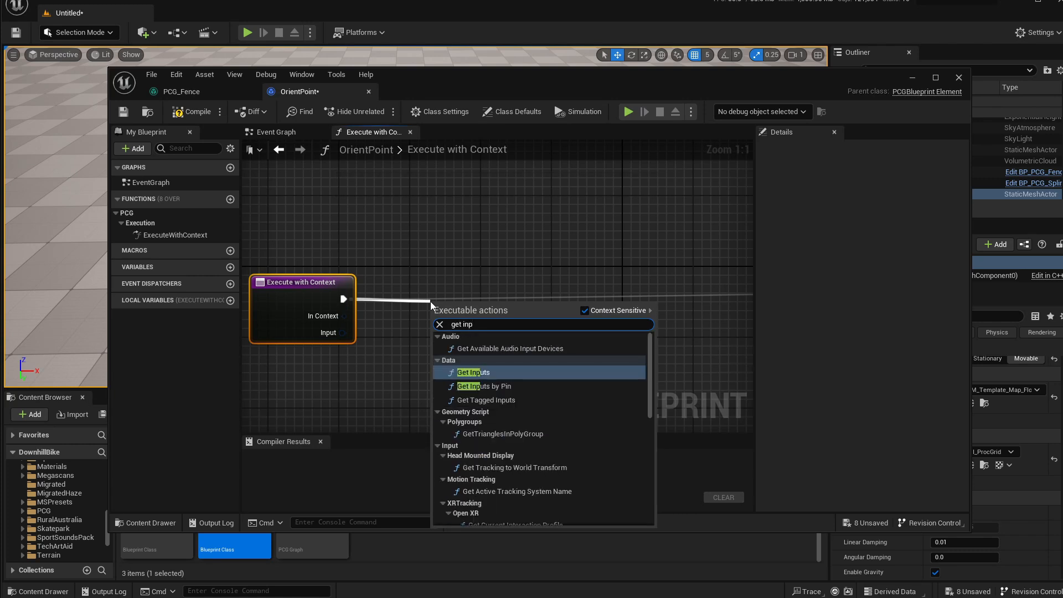
{"action": "key", "text": "Return"}
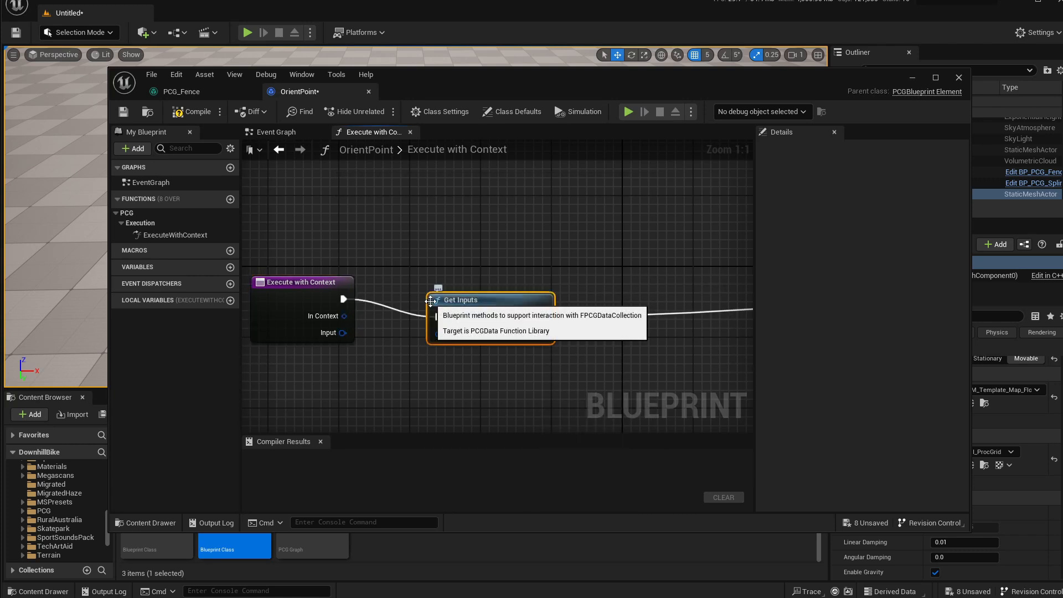
{"action": "left_click_drag", "start_coordinate": [496, 284], "coordinate": [514, 284]}
{"action": "left_click_drag", "start_coordinate": [343, 332], "coordinate": [490, 281]}
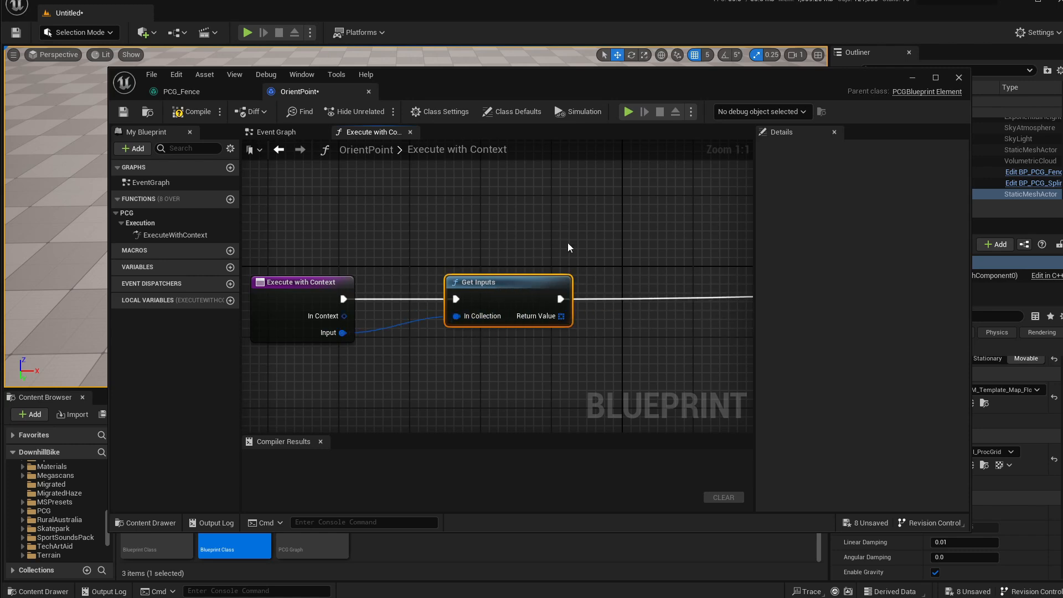
Add a Get (a ref) array node from the Return Value of Get Inputs
{"action": "right_click_drag", "start_coordinate": [562, 245], "coordinate": [479, 250]}
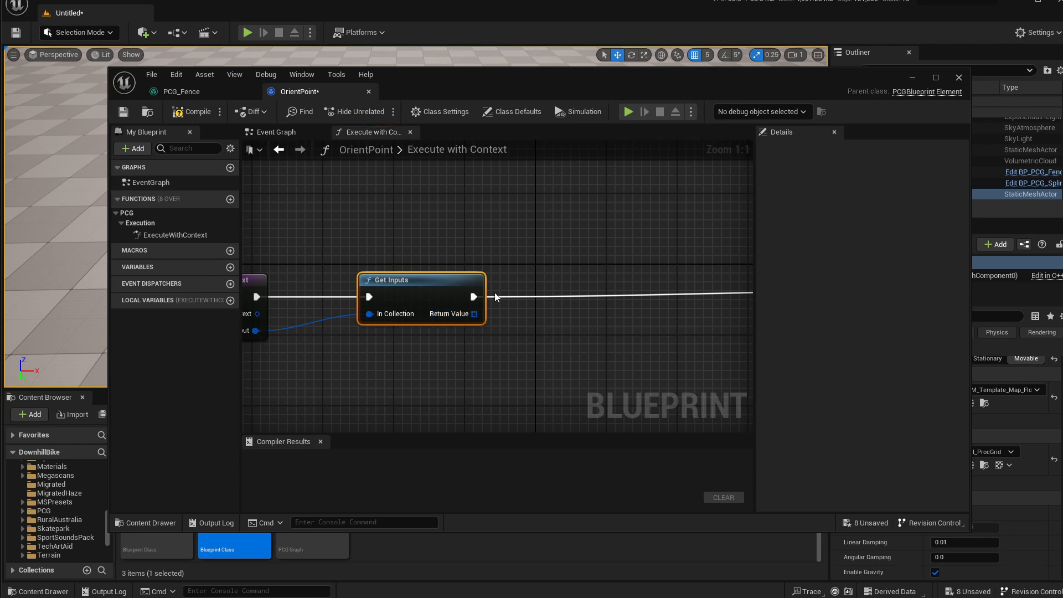
{"action": "left_click_drag", "start_coordinate": [474, 313], "coordinate": [530, 329]}
{"action": "type", "text": "get"}
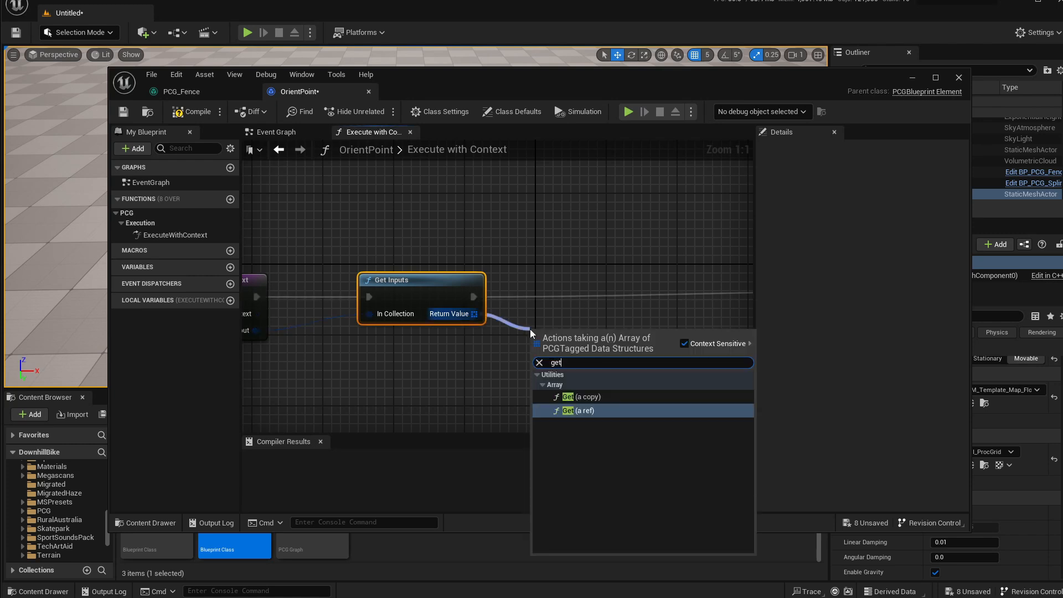
{"action": "key", "text": "Return"}
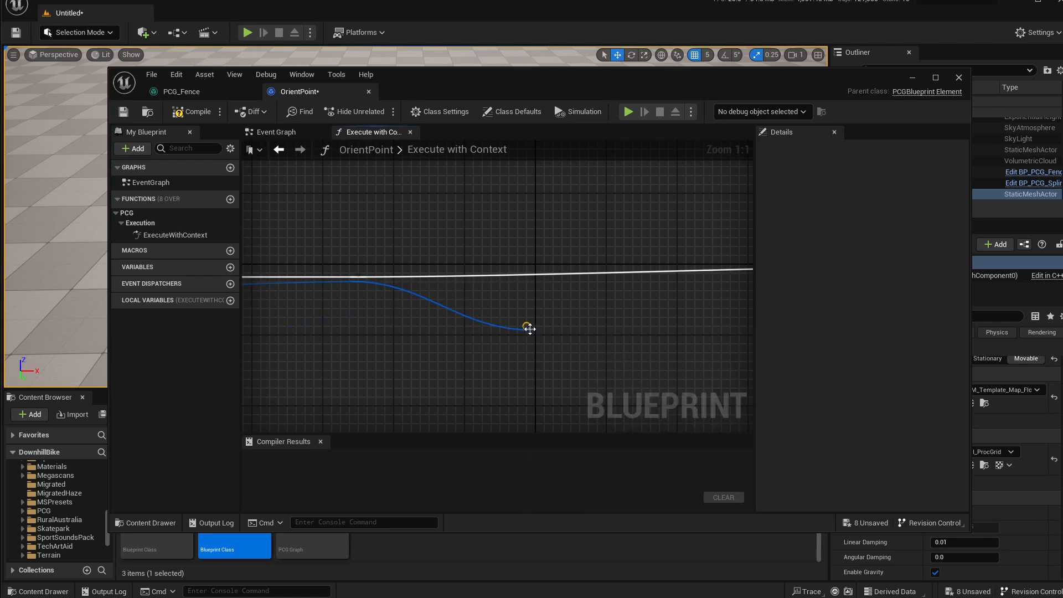
Add a Break PCGTaggedData node from the output of the array GET node
{"action": "right_click_drag", "start_coordinate": [619, 316], "coordinate": [513, 302]}
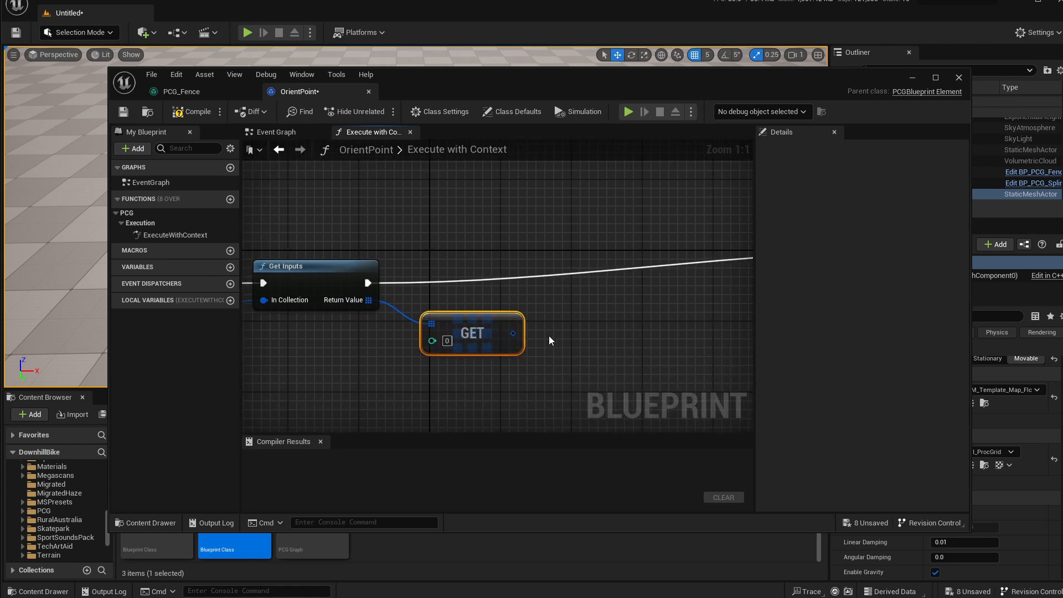
{"action": "left_click_drag", "start_coordinate": [513, 333], "coordinate": [567, 330]}
{"action": "type", "text": "brea"}
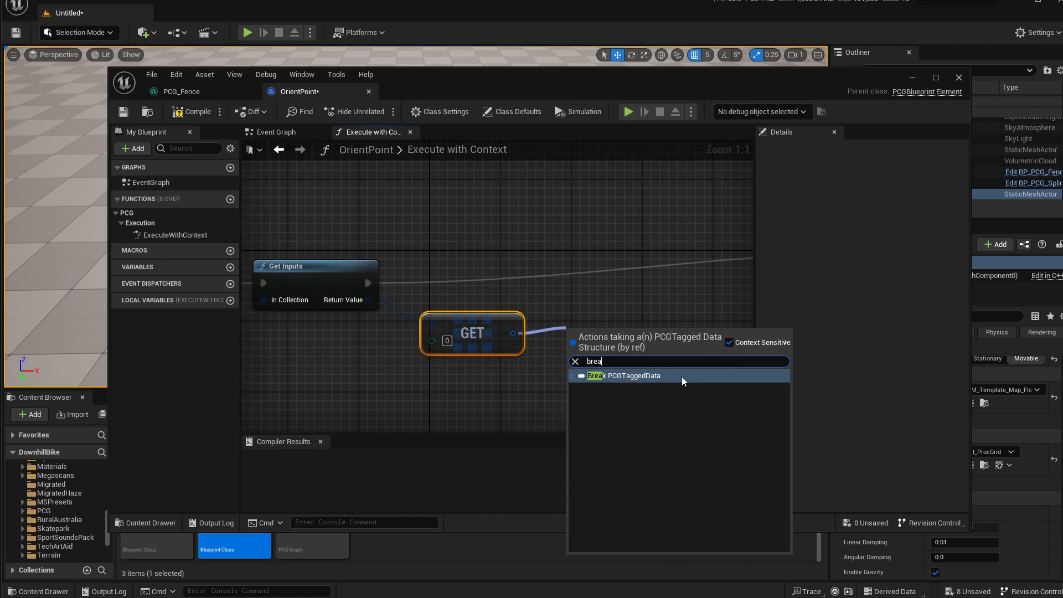
{"action": "left_click", "coordinate": [658, 377]}
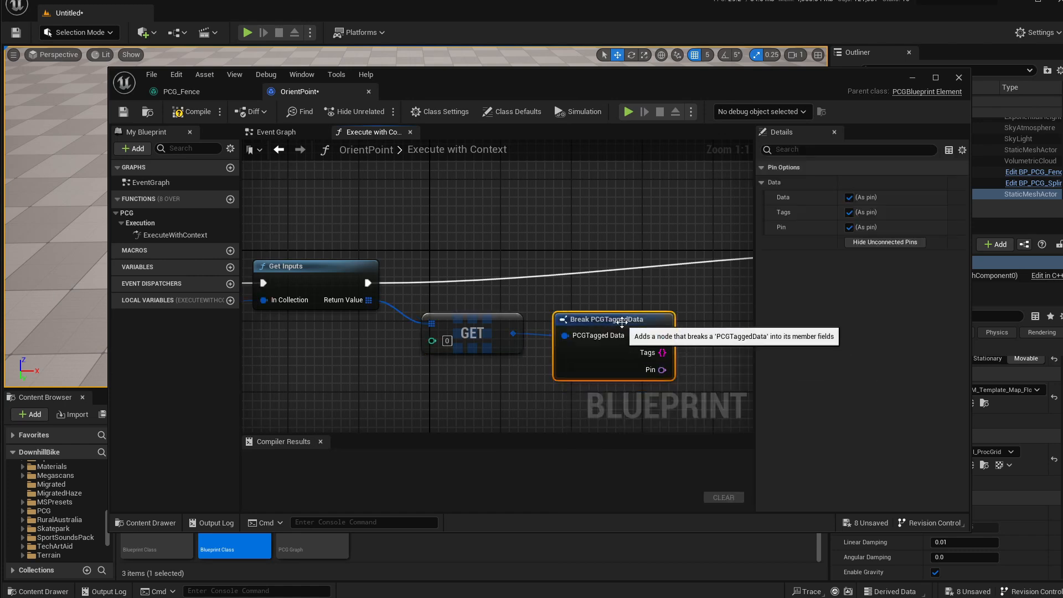
Cast the broken-out Data to PCGSpatialData and connect Get Inputs' execution output to the cast
{"action": "right_click_drag", "start_coordinate": [622, 323], "coordinate": [511, 316]}
{"action": "left_click_drag", "start_coordinate": [552, 328], "coordinate": [615, 300]}
{"action": "type", "text": "cast to PCG"}
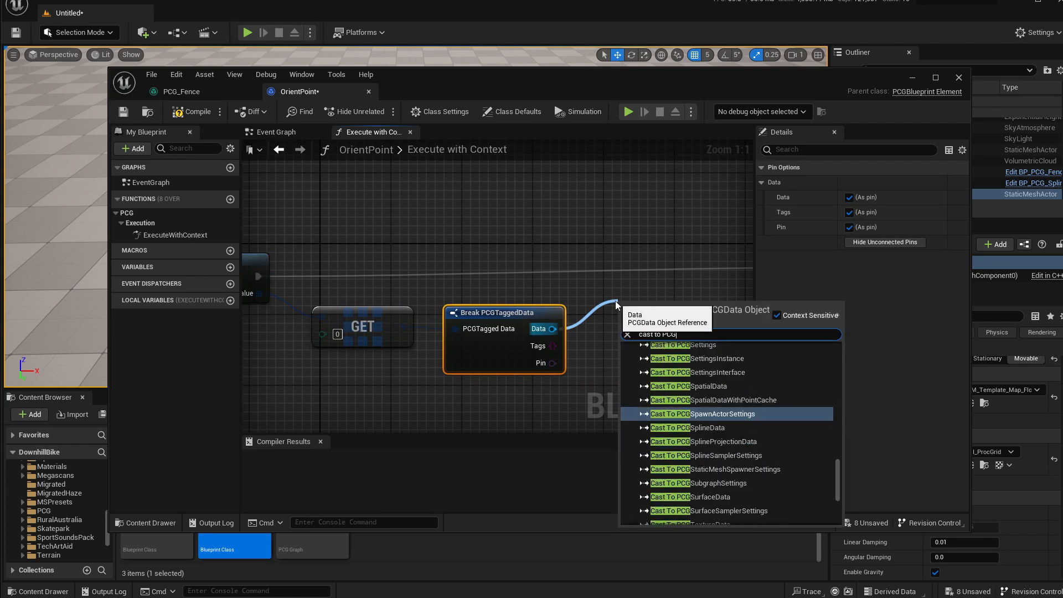
{"action": "type", "text": "Spac"}
{"action": "key", "text": "BackSpace"}
{"action": "key", "text": "Up"}
{"action": "key", "text": "Up"}
{"action": "key", "text": "Return"}
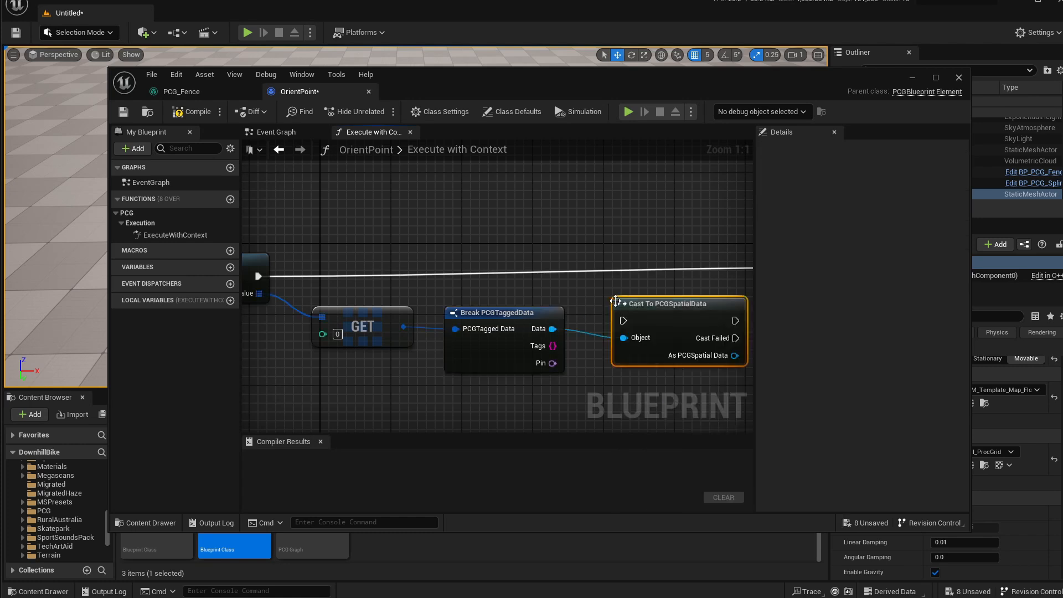
{"action": "left_click_drag", "start_coordinate": [640, 312], "coordinate": [658, 267]}
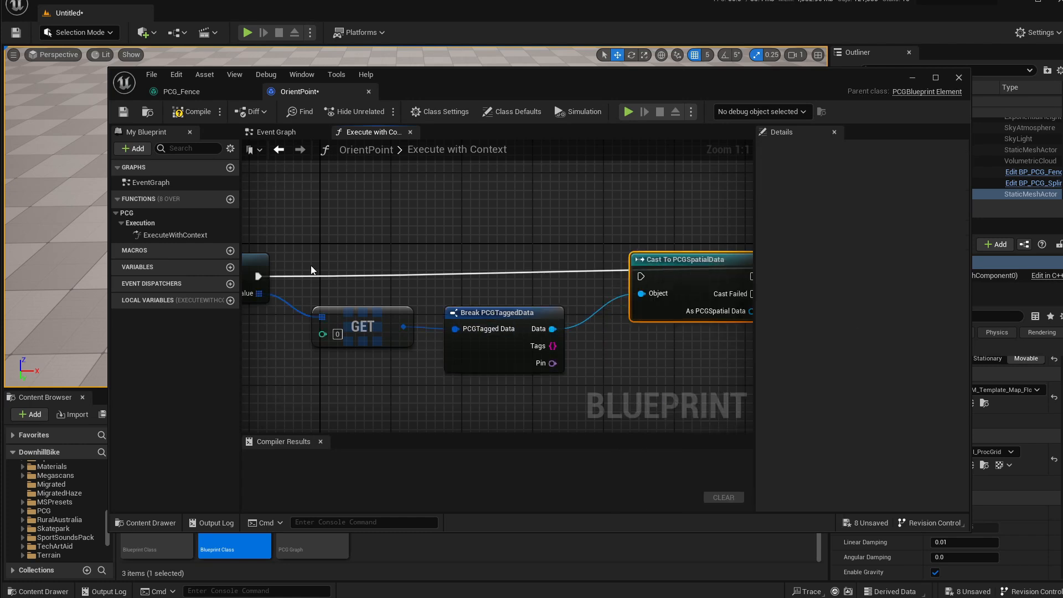
{"action": "left_click_drag", "start_coordinate": [258, 275], "coordinate": [640, 275]}
Add a To Point Data with Context node from As PCGSpatial Data and connect the function's context to its Context
{"action": "right_click_drag", "start_coordinate": [632, 226], "coordinate": [263, 188]}
{"action": "right_click_drag", "start_coordinate": [498, 244], "coordinate": [667, 267]}
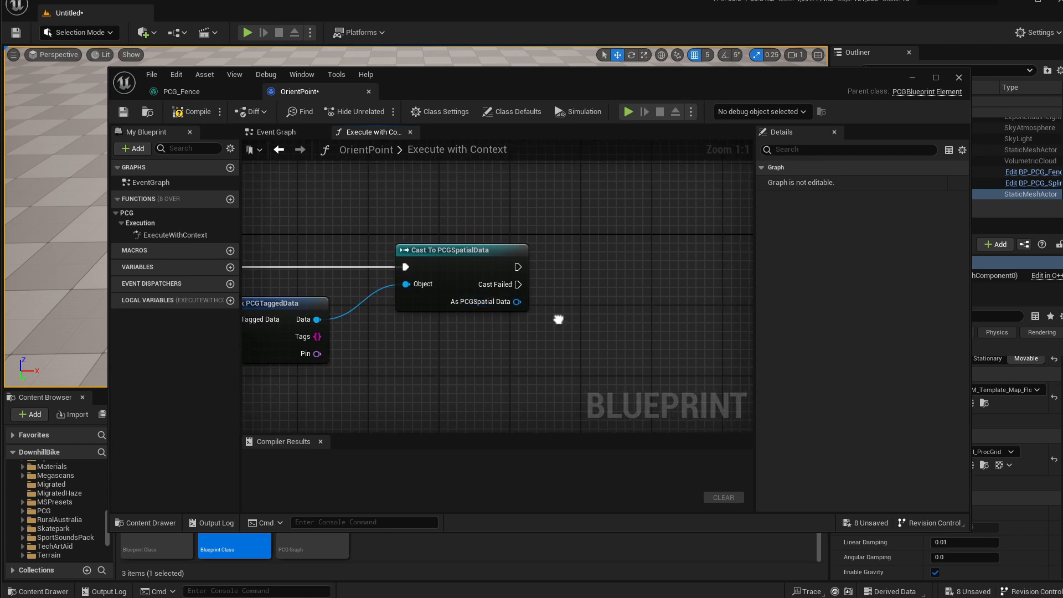
{"action": "right_click_drag", "start_coordinate": [501, 323], "coordinate": [587, 316]}
{"action": "left_click_drag", "start_coordinate": [618, 293], "coordinate": [522, 321]}
{"action": "type", "text": "to point"}
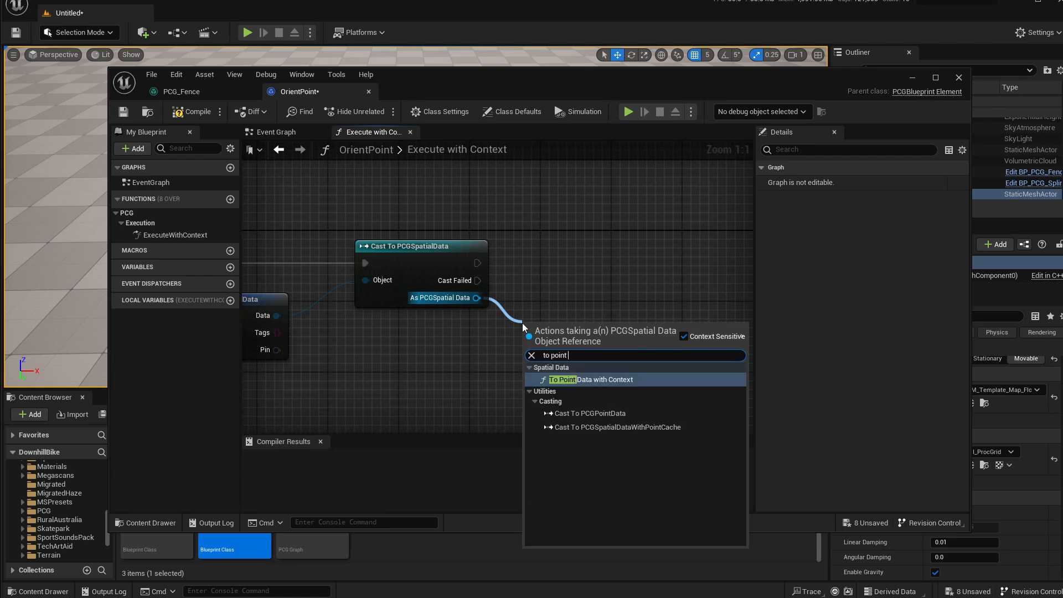
{"action": "key", "text": "Return"}
{"action": "right_click_drag", "start_coordinate": [448, 330], "coordinate": [709, 352]}
{"action": "scroll", "coordinate": [532, 310], "scroll_direction": "down", "scroll_amount": 2}
{"action": "right_click_drag", "start_coordinate": [432, 329], "coordinate": [538, 333]}
{"action": "scroll", "coordinate": [430, 309], "scroll_direction": "up", "scroll_amount": 2}
{"action": "left_click_drag", "start_coordinate": [428, 268], "coordinate": [563, 361]}
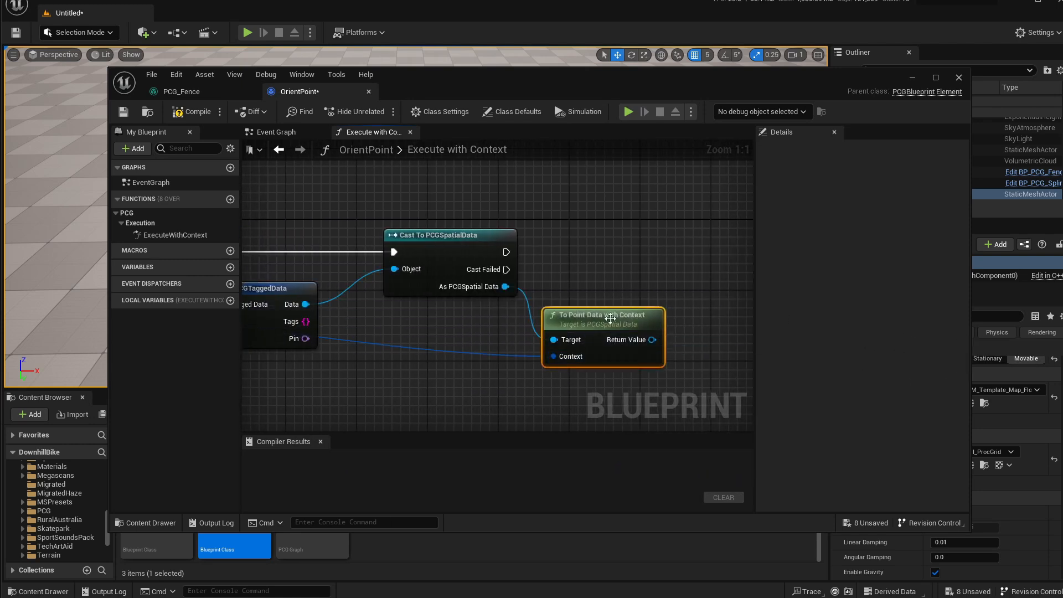
Override the Point Loop Body function and return to the Execute with Context graph
{"action": "right_click_drag", "start_coordinate": [608, 318], "coordinate": [544, 329]}
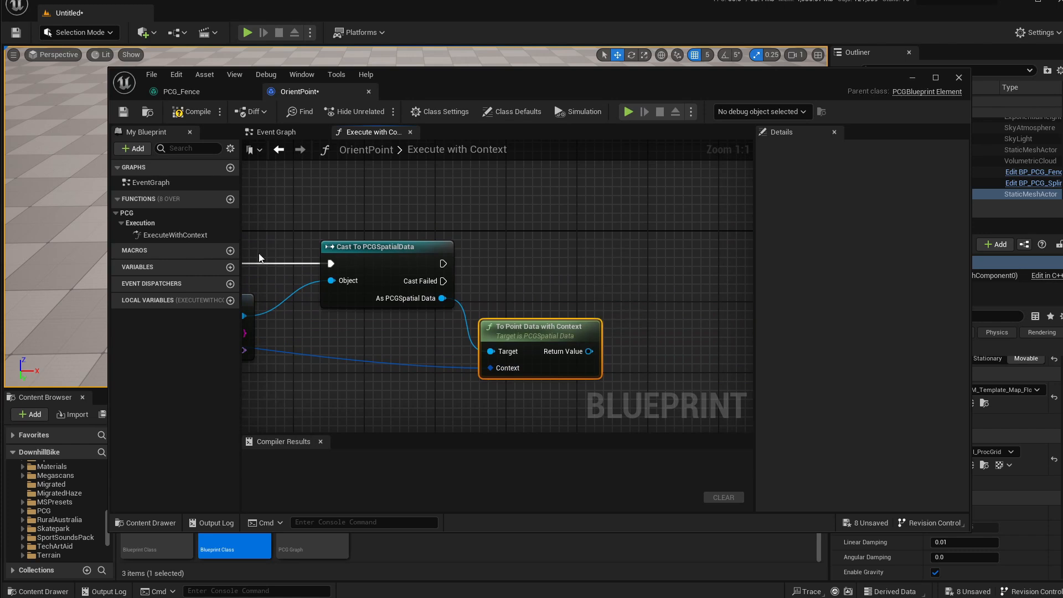
{"action": "right_click_drag", "start_coordinate": [518, 244], "coordinate": [463, 253]}
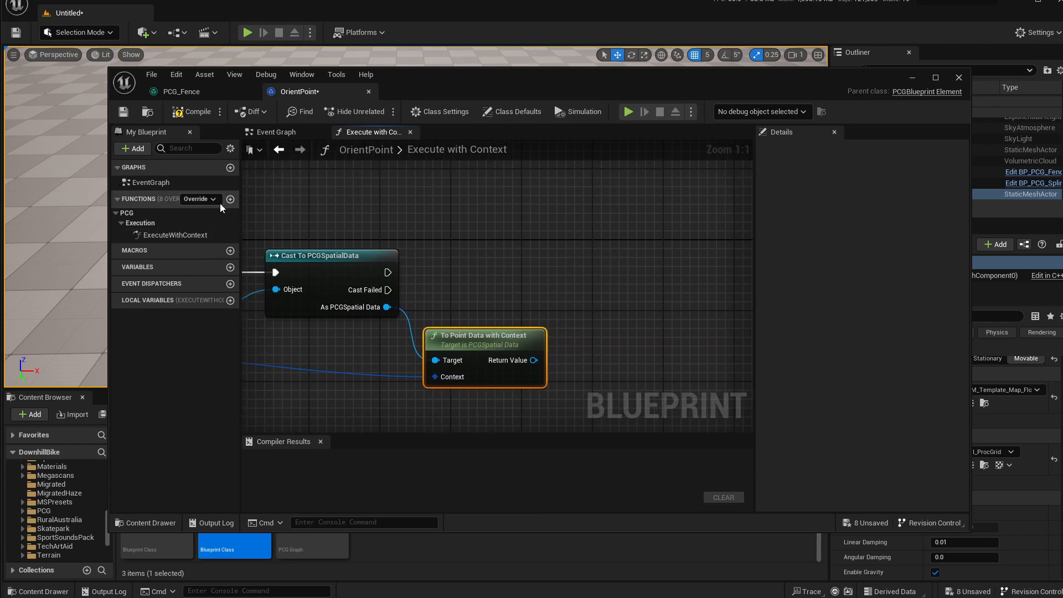
{"action": "left_click", "coordinate": [204, 200]}
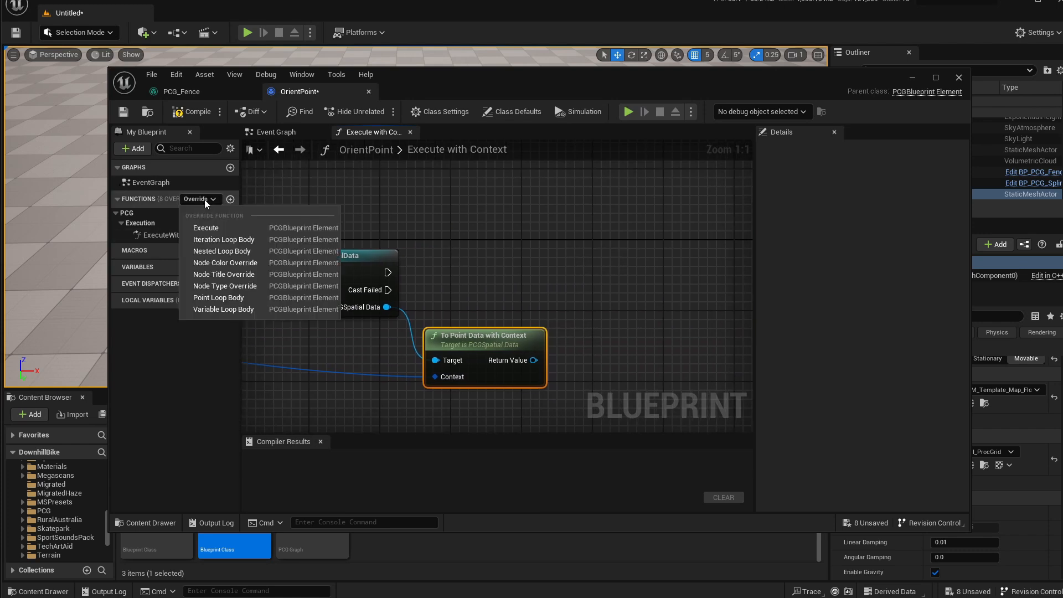
{"action": "left_click", "coordinate": [227, 300]}
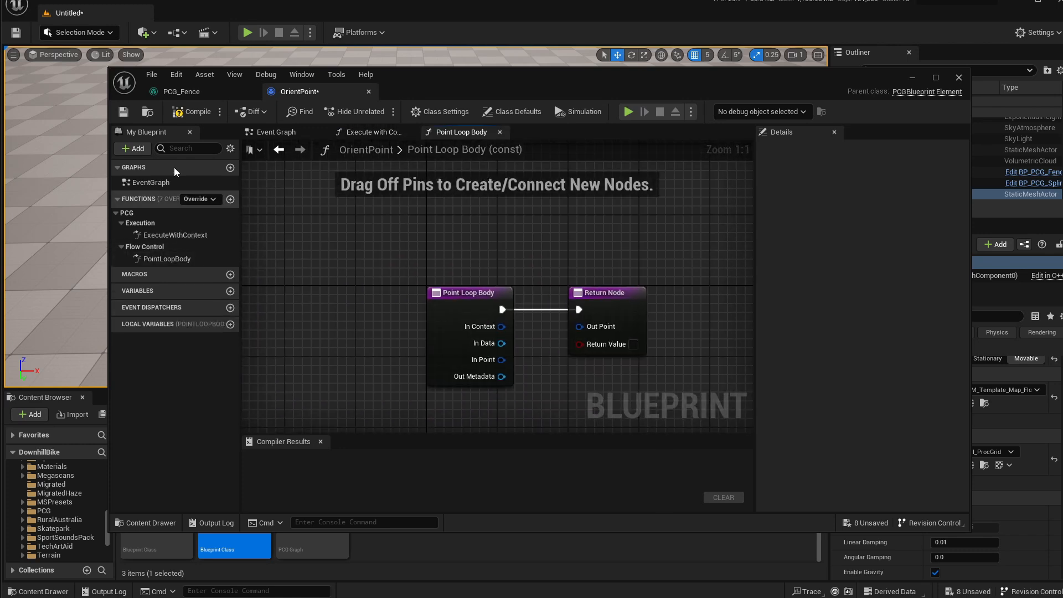
{"action": "left_click", "coordinate": [355, 134]}
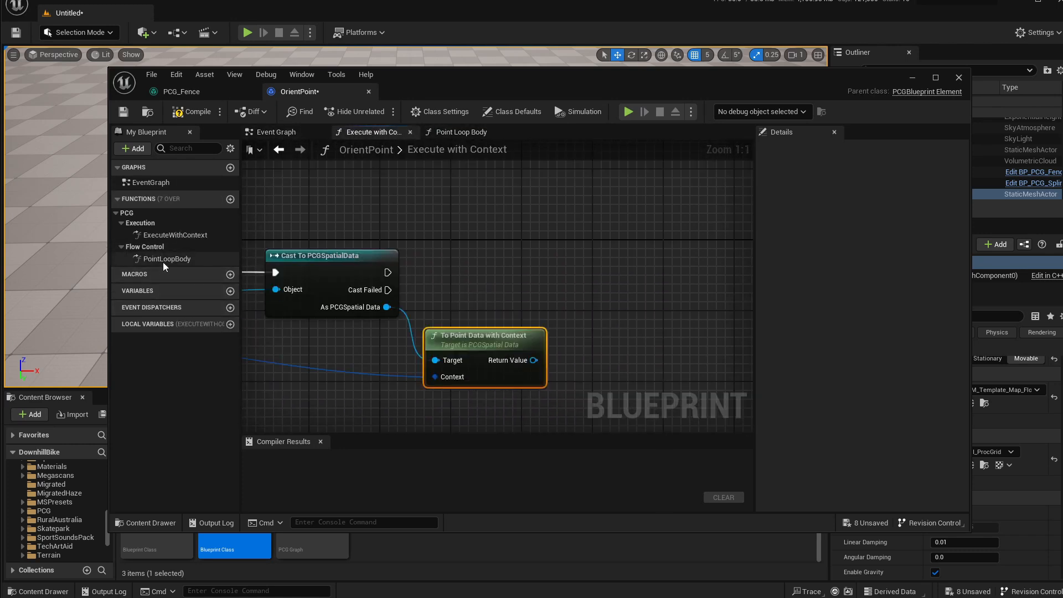
Add a Point Loop node after the PCGSpatialData cast and feed its In Data from To Point Data with Context
{"action": "left_click_drag", "start_coordinate": [388, 271], "coordinate": [565, 270]}
{"action": "type", "text": "point"}
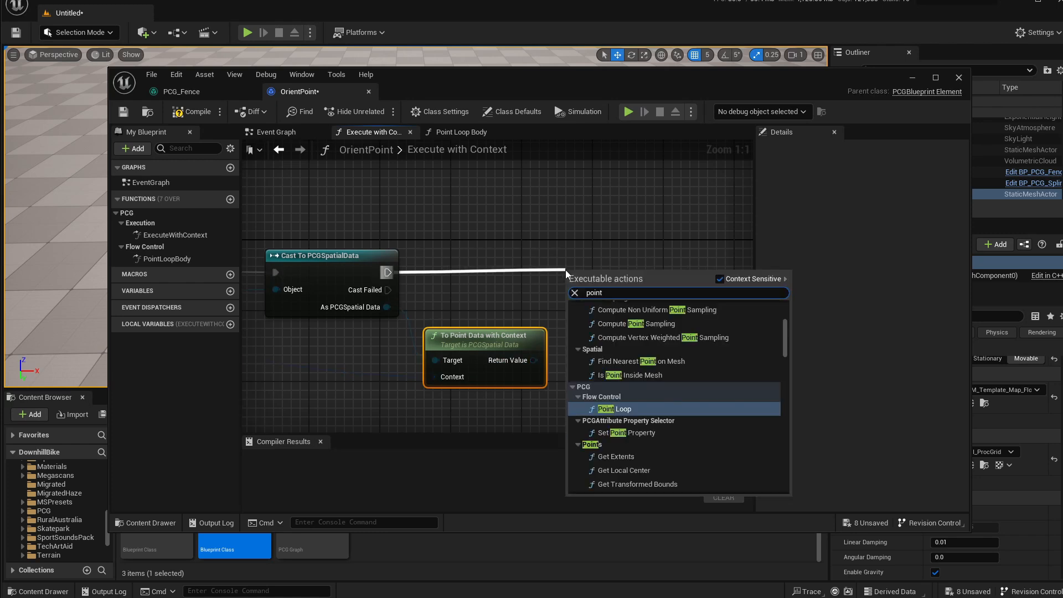
{"action": "key", "text": "Return"}
{"action": "left_click_drag", "start_coordinate": [564, 269], "coordinate": [608, 252]}
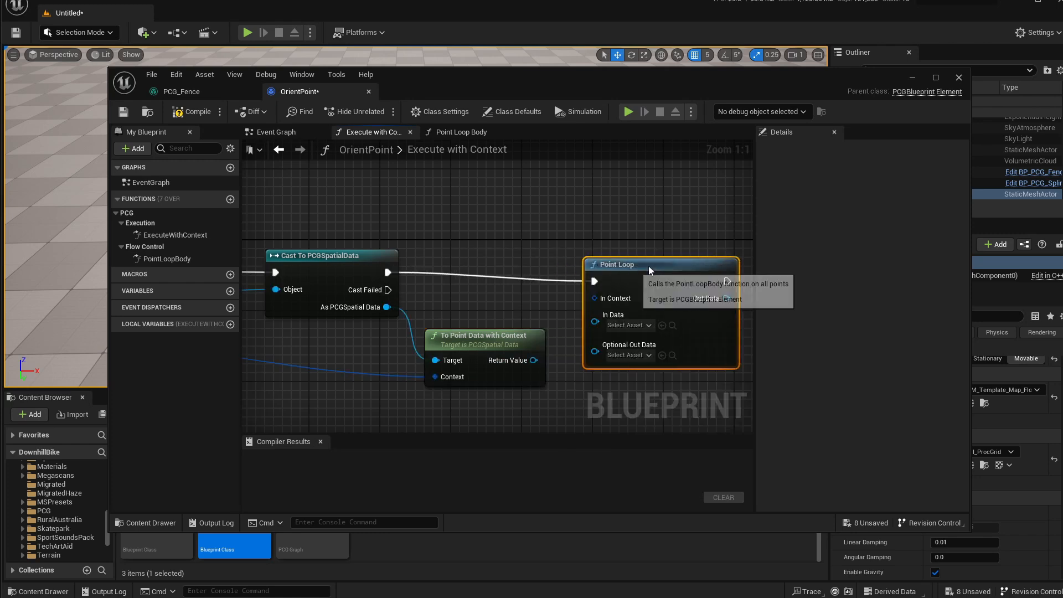
{"action": "left_click_drag", "start_coordinate": [532, 360], "coordinate": [612, 312]}
{"action": "left_click_drag", "start_coordinate": [495, 352], "coordinate": [481, 331]}
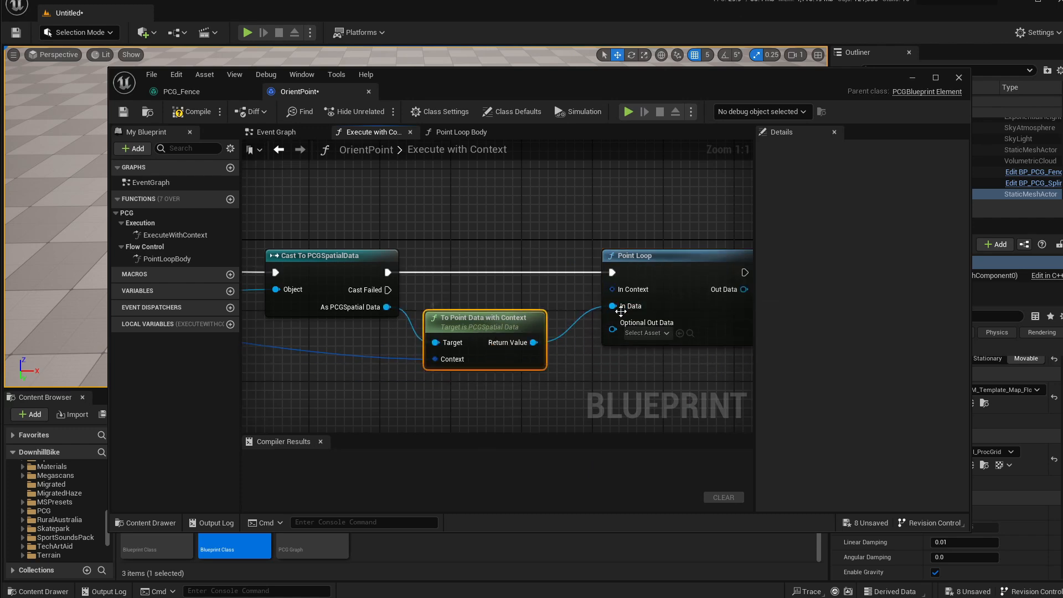
Connect the function's context from Execute with Context to the Point Loop node's In Context
{"action": "right_click_drag", "start_coordinate": [515, 223], "coordinate": [493, 260]}
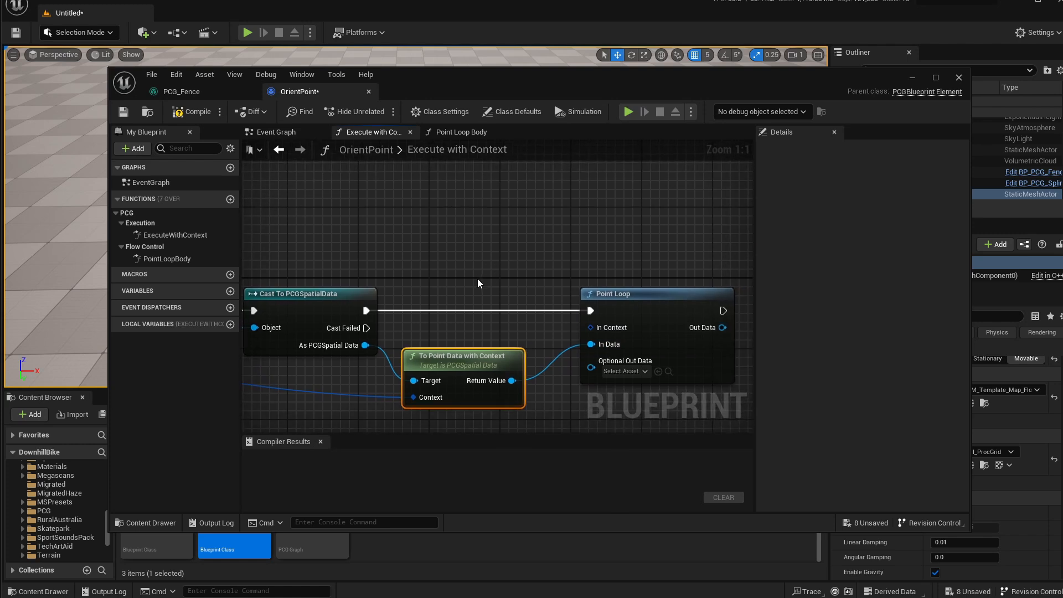
{"action": "right_click_drag", "start_coordinate": [471, 295], "coordinate": [673, 260]}
{"action": "scroll", "coordinate": [415, 345], "scroll_direction": "down", "scroll_amount": 1}
{"action": "mouse_move", "coordinate": [413, 346]}
{"action": "right_mouse_down"}
{"action": "mouse_move", "coordinate": [626, 332]}
{"action": "mouse_move", "coordinate": [709, 343]}
{"action": "mouse_move", "coordinate": [682, 338]}
{"action": "right_mouse_up"}
{"action": "left_click_drag", "start_coordinate": [481, 294], "coordinate": [622, 299]}
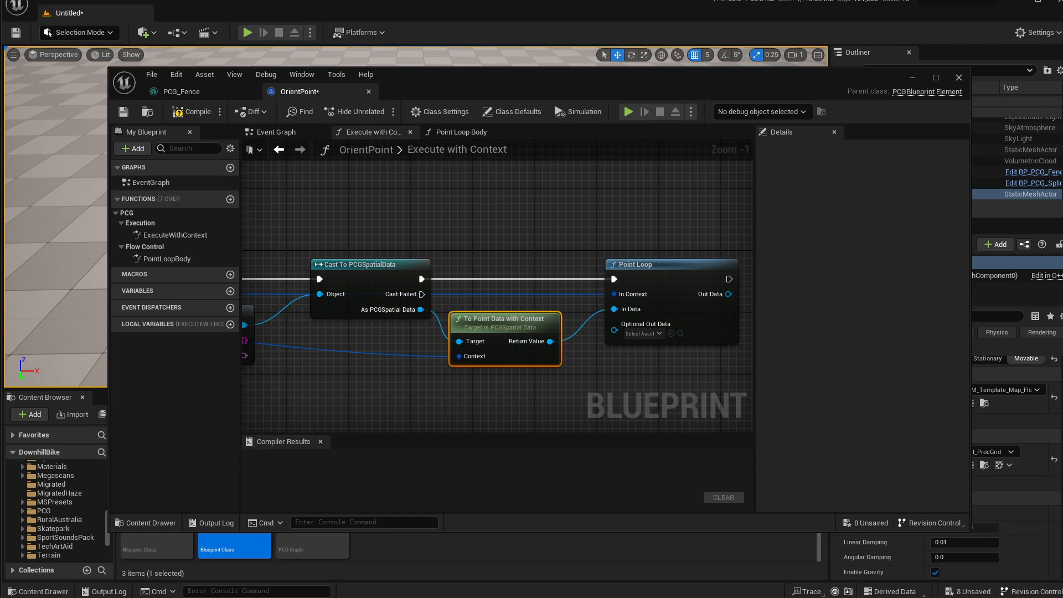
Move the Return Node farther from Point Loop to make room for more nodes
{"action": "right_click_drag", "start_coordinate": [638, 360], "coordinate": [498, 351]}
{"action": "right_click_drag", "start_coordinate": [665, 296], "coordinate": [503, 270]}
{"action": "left_click_drag", "start_coordinate": [574, 230], "coordinate": [628, 230]}
{"action": "left_click_drag", "start_coordinate": [426, 260], "coordinate": [501, 288]}
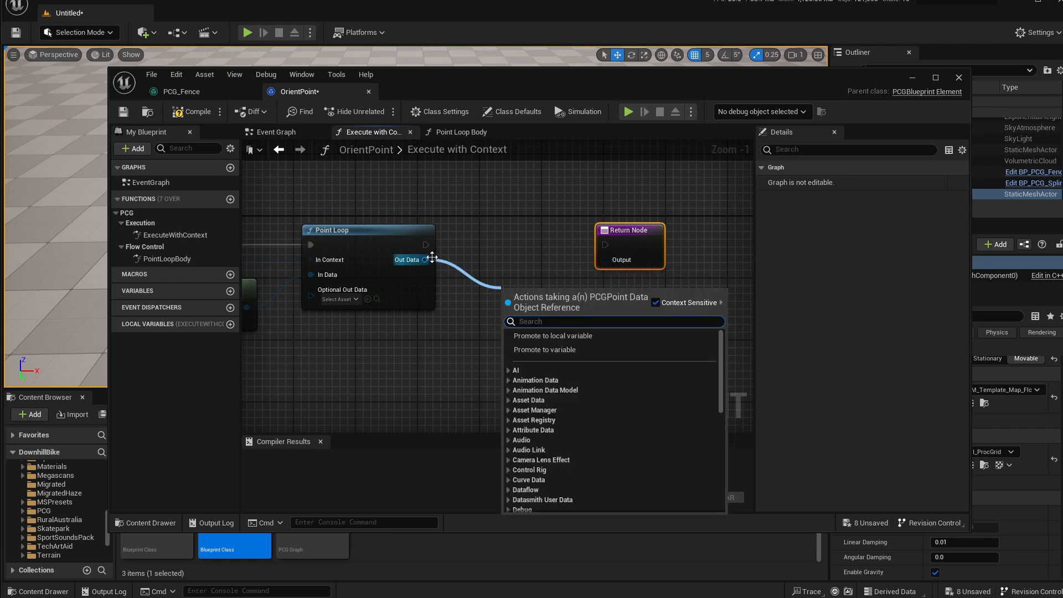
{"action": "left_click", "coordinate": [470, 249]}
{"action": "left_click_drag", "start_coordinate": [637, 236], "coordinate": [685, 244]}
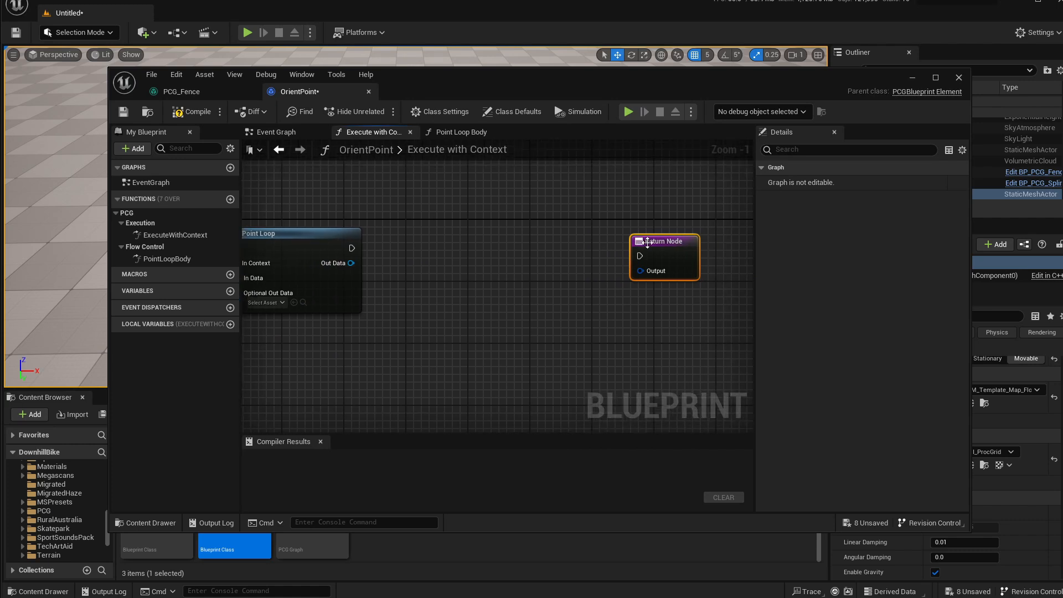
Add a Make PCGTaggedData node from Point Loop's Out Data and pass its result into a Make Array node
{"action": "left_click_drag", "start_coordinate": [348, 263], "coordinate": [437, 303]}
{"action": "type", "text": "make PCG"}
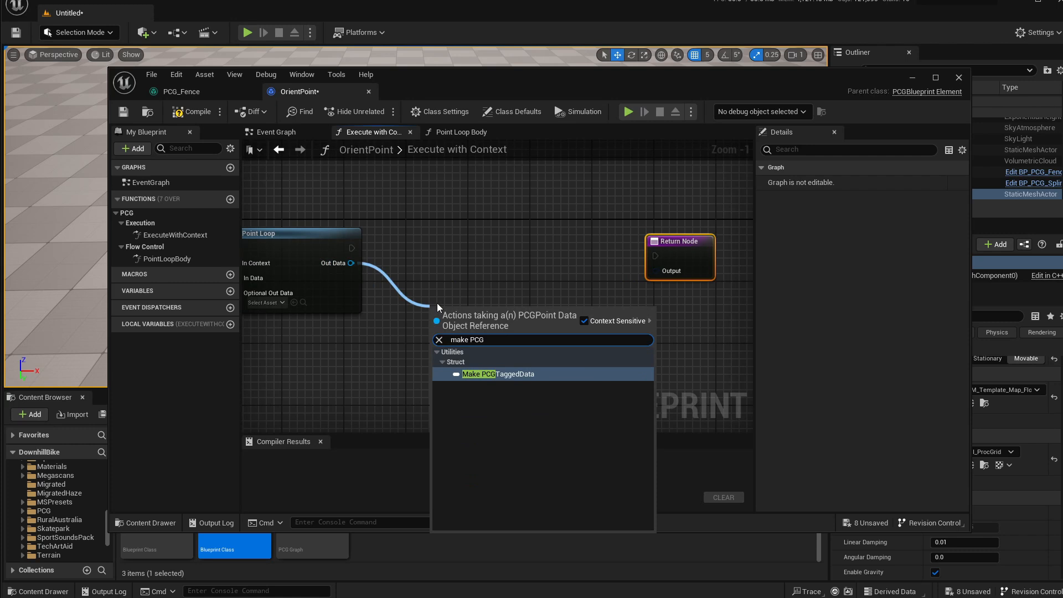
{"action": "key", "text": "Return"}
{"action": "left_click_drag", "start_coordinate": [546, 325], "coordinate": [584, 327]}
{"action": "type", "text": "make"}
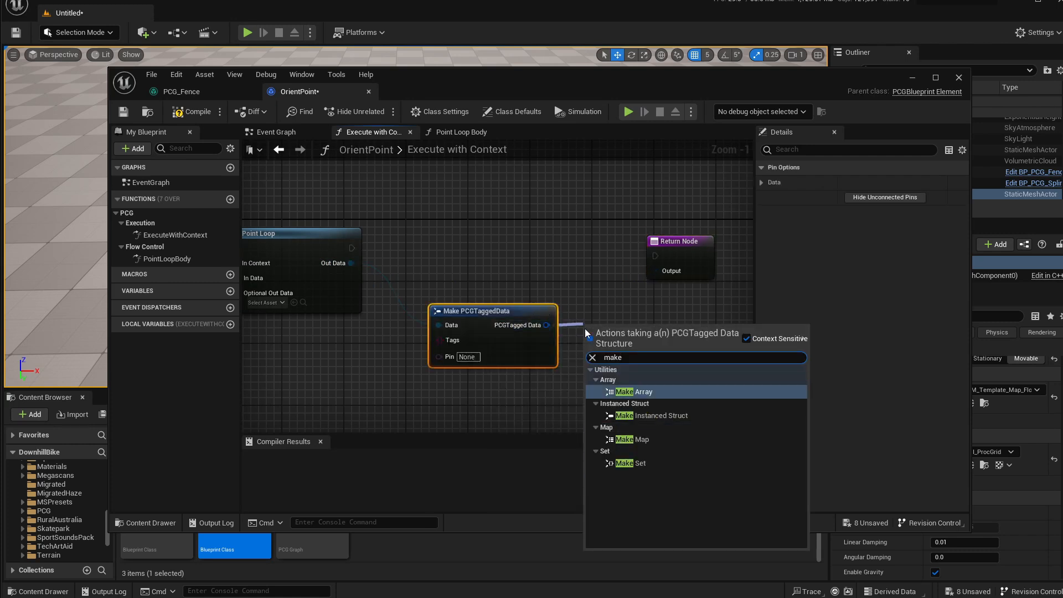
{"action": "key", "text": "Return"}
Add a Make PCGDataCollection node from the Make Array output
{"action": "right_click_drag", "start_coordinate": [581, 284], "coordinate": [513, 285]}
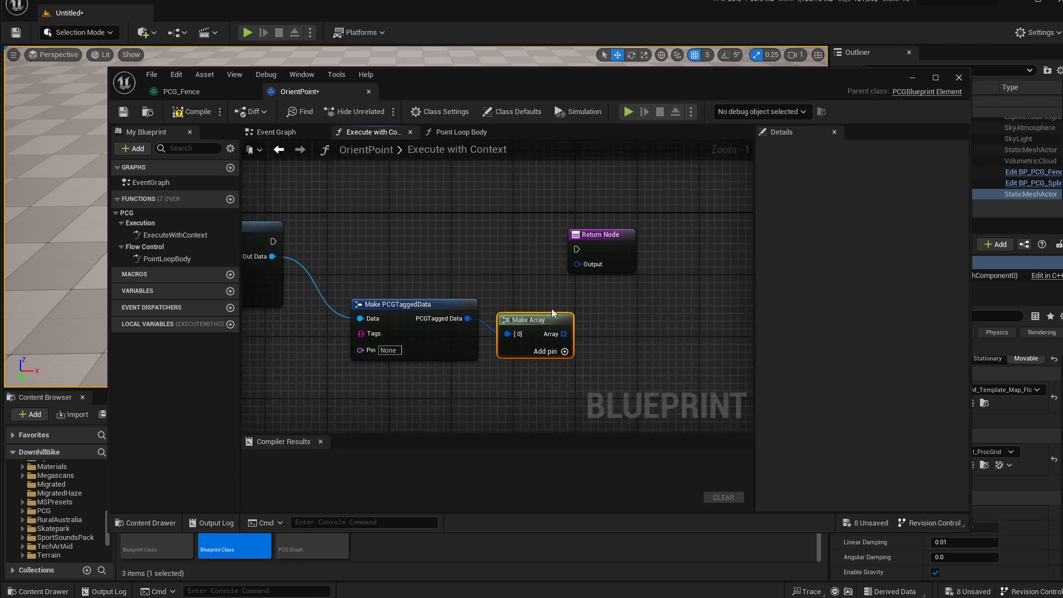
{"action": "left_click_drag", "start_coordinate": [560, 333], "coordinate": [599, 319]}
{"action": "type", "text": "ma"}
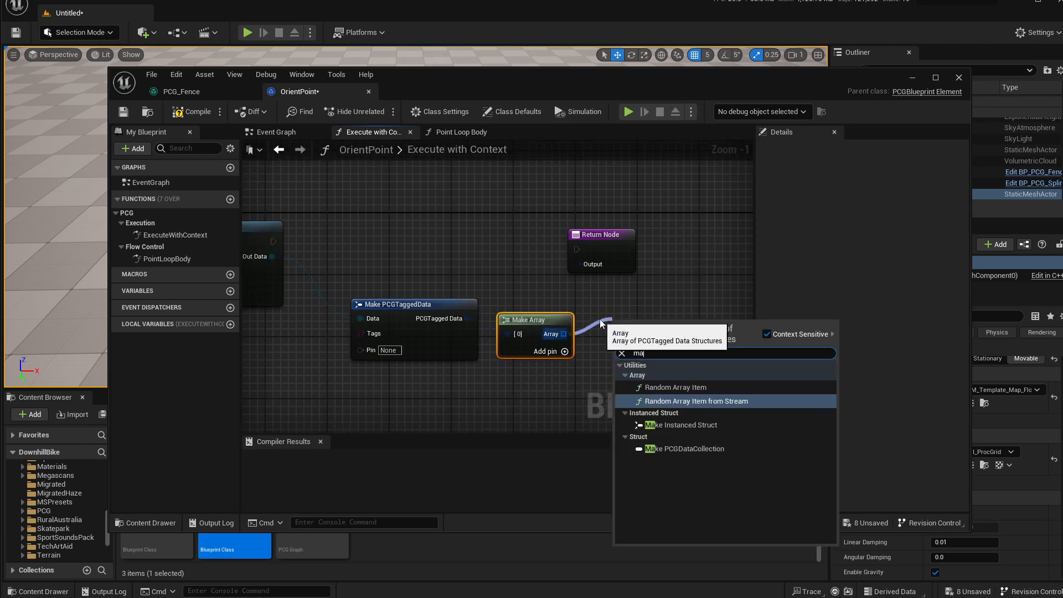
{"action": "type", "text": "ke pcg"}
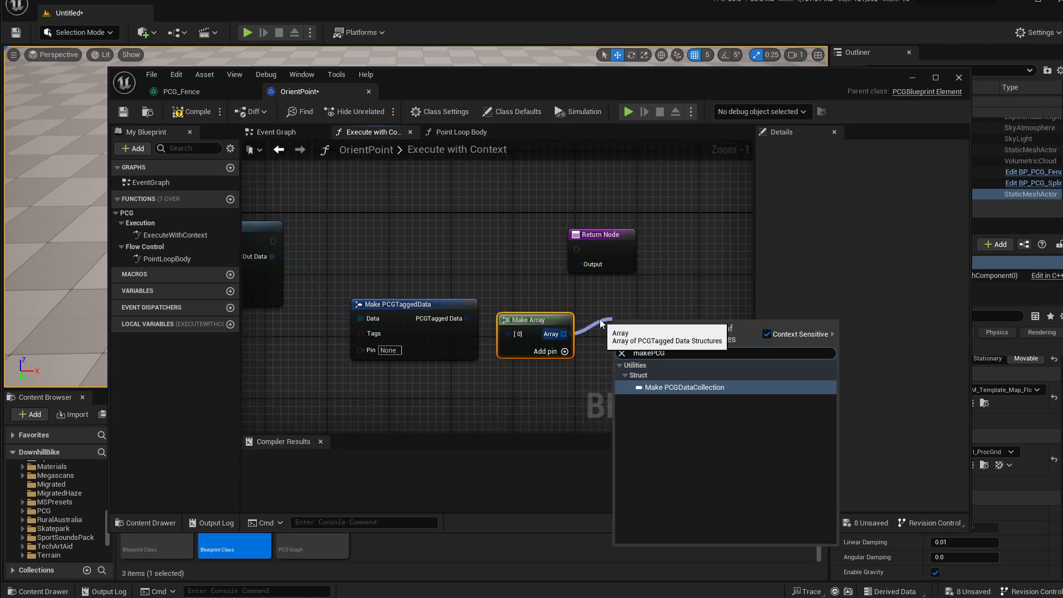
{"action": "key", "text": "Return"}
Connect Point Loop's execution and the PCGDataCollection to the Return Node, and reposition the Make PCGTaggedData and Make Array nodes
{"action": "right_click_drag", "start_coordinate": [588, 305], "coordinate": [523, 303]}
{"action": "left_click_drag", "start_coordinate": [545, 234], "coordinate": [332, 238]}
{"action": "right_click_drag", "start_coordinate": [739, 282], "coordinate": [417, 286]}
{"action": "left_click_drag", "start_coordinate": [570, 245], "coordinate": [642, 226]}
{"action": "left_click_drag", "start_coordinate": [427, 320], "coordinate": [458, 296]}
{"action": "right_click_drag", "start_coordinate": [335, 273], "coordinate": [616, 294]}
{"action": "left_click_drag", "start_coordinate": [461, 310], "coordinate": [545, 344]}
{"action": "left_click_drag", "start_coordinate": [549, 340], "coordinate": [555, 319]}
Check the complete Execute with Context node chain and compile the OrientPoint blueprint
{"action": "scroll", "coordinate": [555, 320], "scroll_direction": "down", "scroll_amount": 7}
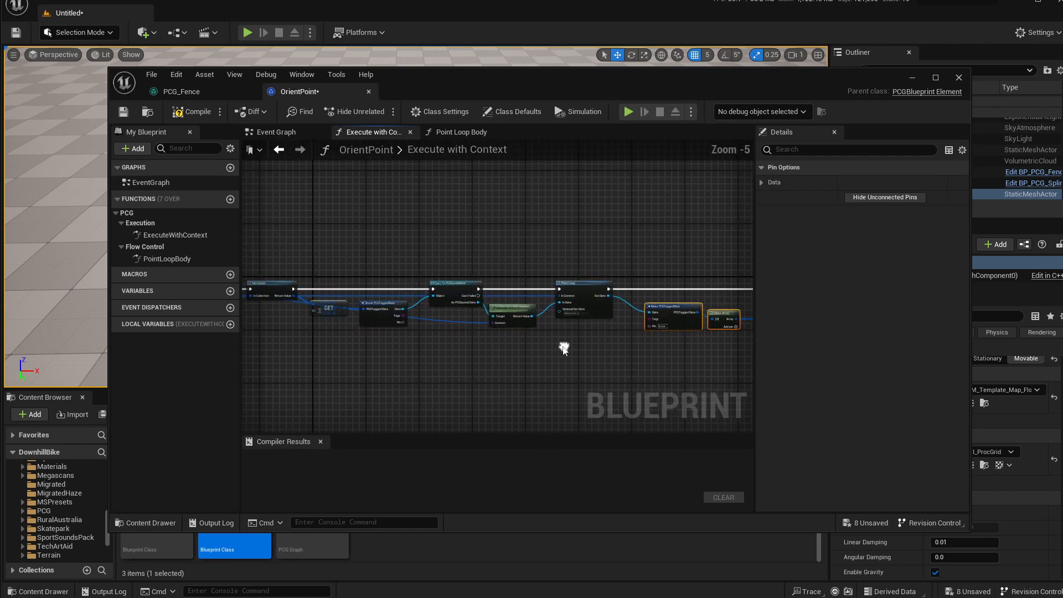
{"action": "scroll", "coordinate": [431, 335], "scroll_direction": "up", "scroll_amount": 1}
{"action": "scroll", "coordinate": [539, 341], "scroll_direction": "up", "scroll_amount": 2}
{"action": "scroll", "coordinate": [522, 342], "scroll_direction": "up", "scroll_amount": 1}
{"action": "scroll", "coordinate": [610, 234], "scroll_direction": "up", "scroll_amount": 2}
{"action": "right_click_drag", "start_coordinate": [610, 234], "coordinate": [523, 231]}
{"action": "left_click_drag", "start_coordinate": [524, 224], "coordinate": [559, 346]}
{"action": "right_click_drag", "start_coordinate": [588, 349], "coordinate": [413, 332]}
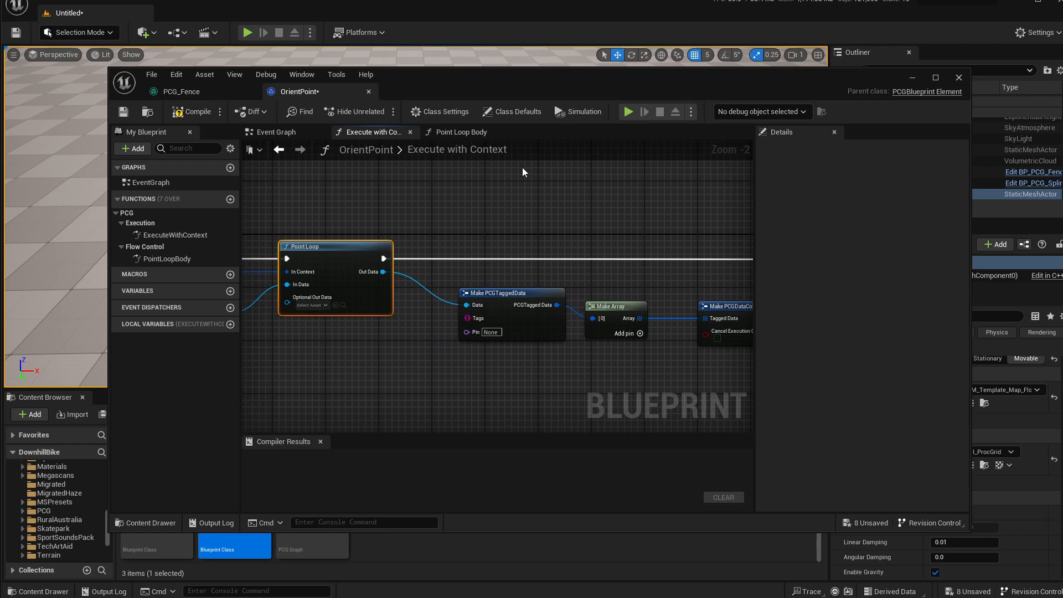
{"action": "left_click", "coordinate": [190, 111]}
Open the PointLoopBody function graph
{"action": "right_click_drag", "start_coordinate": [333, 229], "coordinate": [544, 241]}
{"action": "left_click", "coordinate": [173, 260]}
{"action": "double_click", "coordinate": [173, 259]}
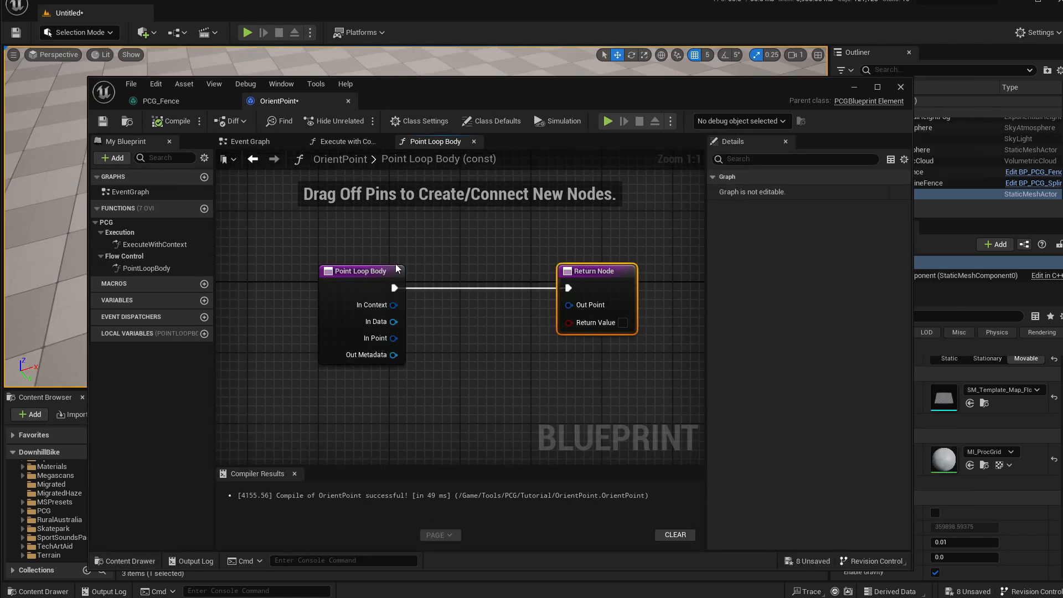
Uncover the level viewport to examine the fence spline, and bring the blueprint window back over it
{"action": "left_click", "coordinate": [361, 271]}
{"action": "left_click_drag", "start_coordinate": [588, 243], "coordinate": [451, 351]}
{"action": "left_click_drag", "start_coordinate": [547, 86], "coordinate": [529, 384]}
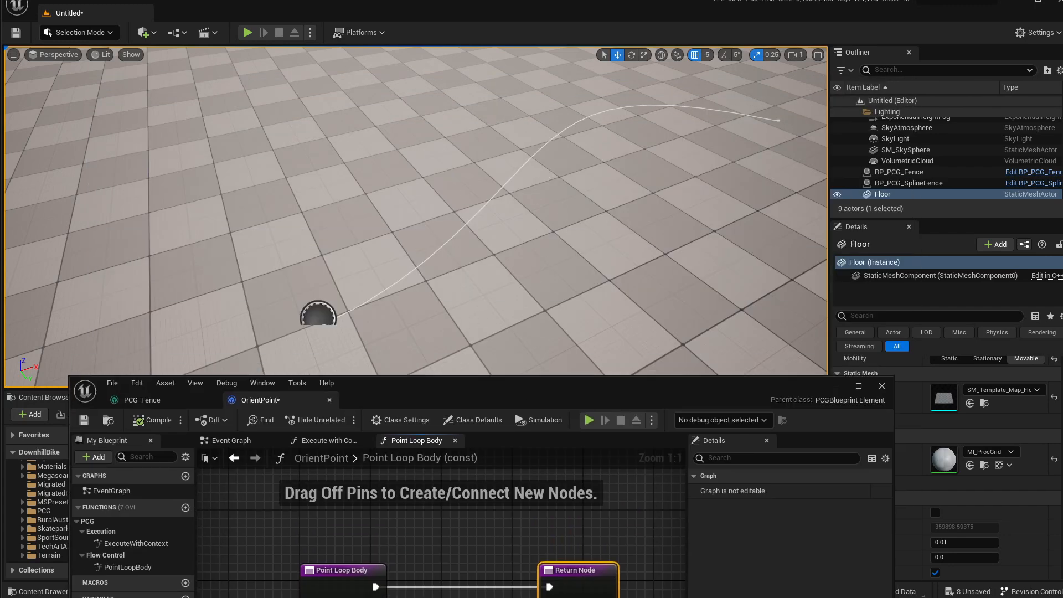
{"action": "left_click_drag", "start_coordinate": [483, 394], "coordinate": [587, 90]}
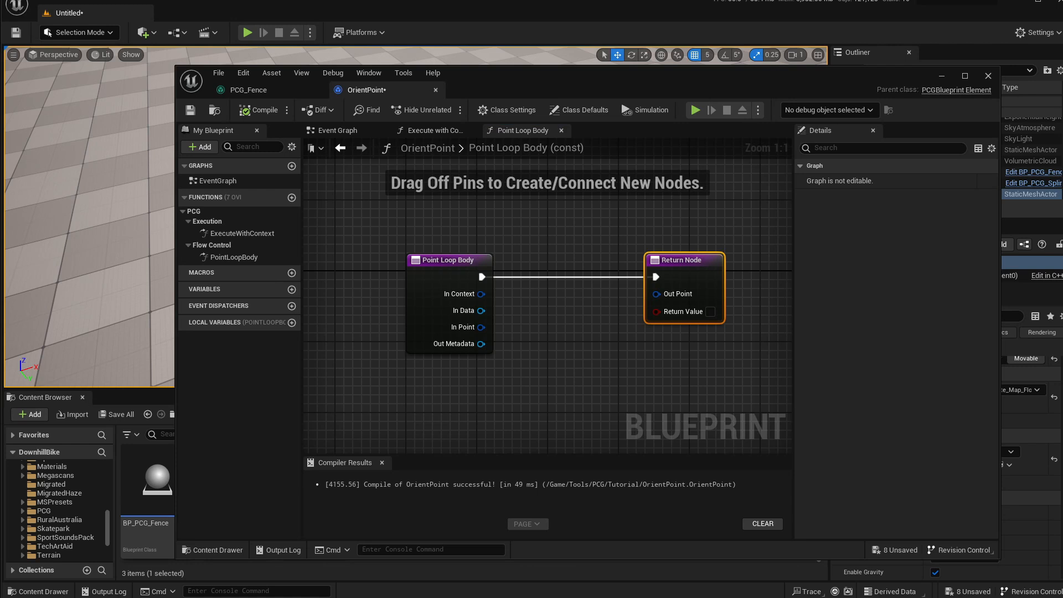
Move the Return Node far away from the Point Loop Body entry and break the execution link between them
{"action": "scroll", "coordinate": [564, 330], "scroll_direction": "down", "scroll_amount": 10}
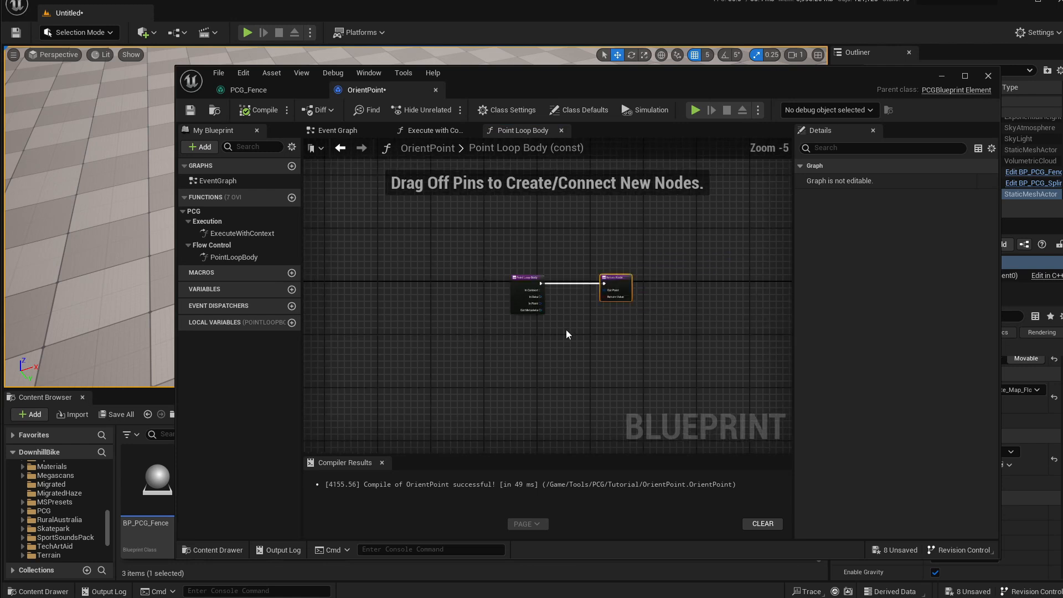
{"action": "scroll", "coordinate": [728, 316], "scroll_direction": "up", "scroll_amount": 6}
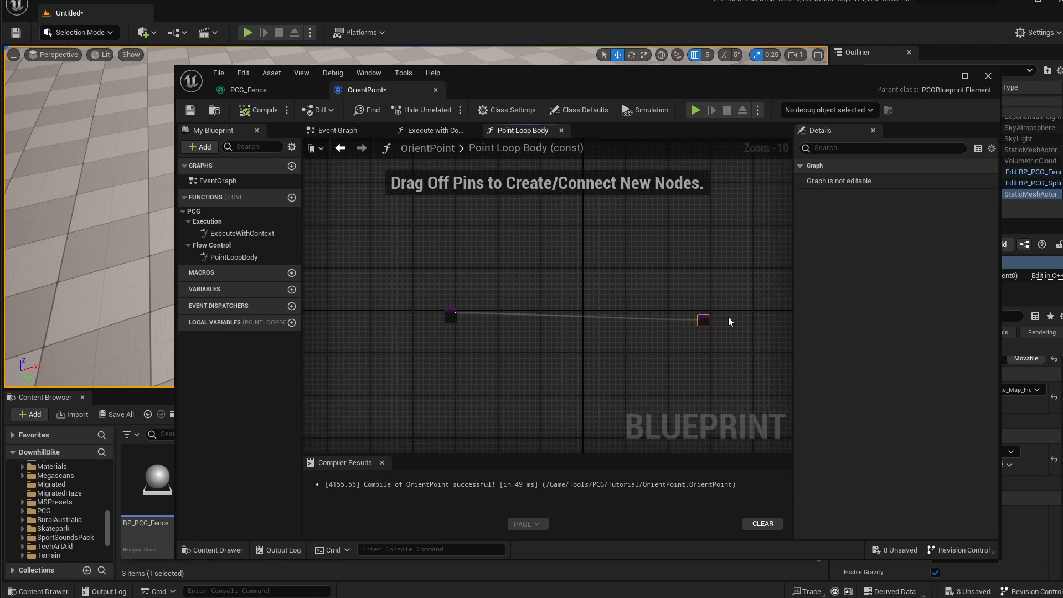
{"action": "scroll", "coordinate": [723, 331], "scroll_direction": "up", "scroll_amount": 4}
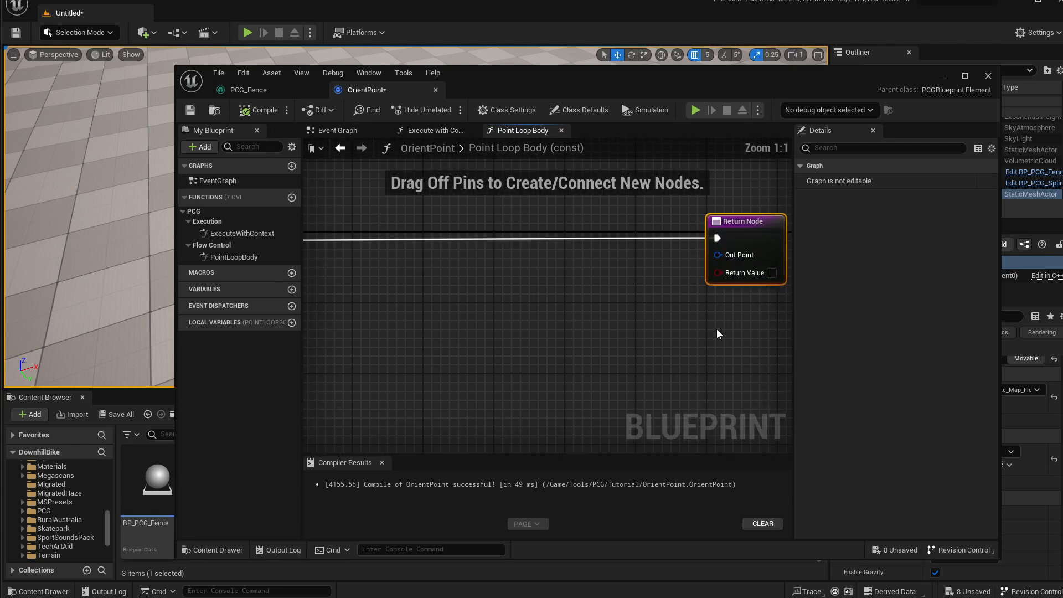
{"action": "right_click_drag", "start_coordinate": [719, 331], "coordinate": [677, 363]}
{"action": "left_click", "coordinate": [676, 269], "text": "alt"}
{"action": "right_click_drag", "start_coordinate": [379, 337], "coordinate": [504, 350]}
{"action": "right_click_drag", "start_coordinate": [275, 354], "coordinate": [485, 350]}
{"action": "right_click_drag", "start_coordinate": [355, 320], "coordinate": [512, 310]}
{"action": "right_click_drag", "start_coordinate": [429, 279], "coordinate": [443, 242]}
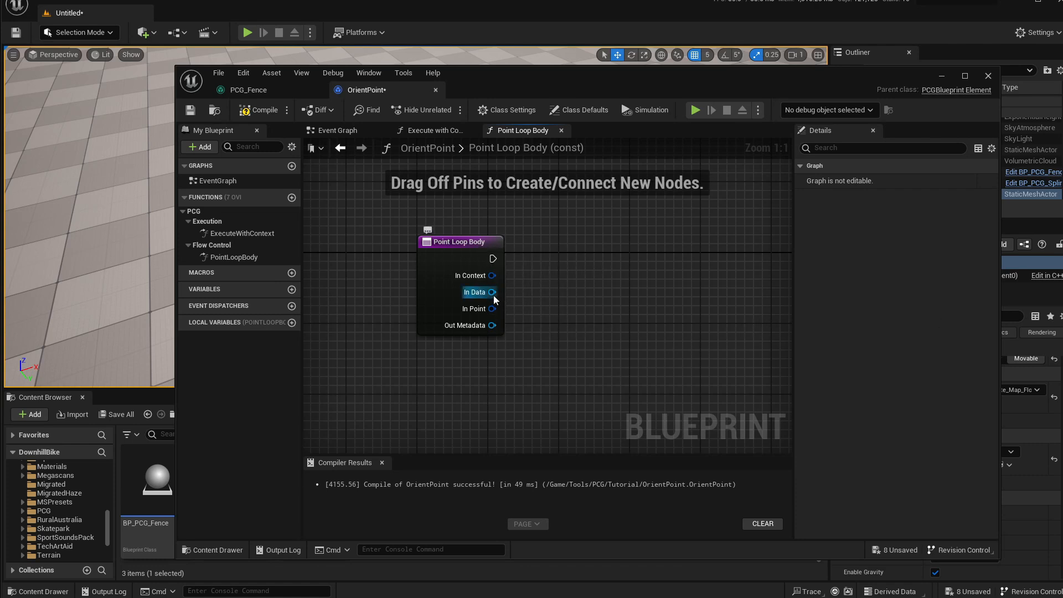
Add a Get Points node fed by the In Data output of Point Loop Body and place it beside that node
{"action": "left_click_drag", "start_coordinate": [492, 291], "coordinate": [539, 306]}
{"action": "type", "text": "ge"}
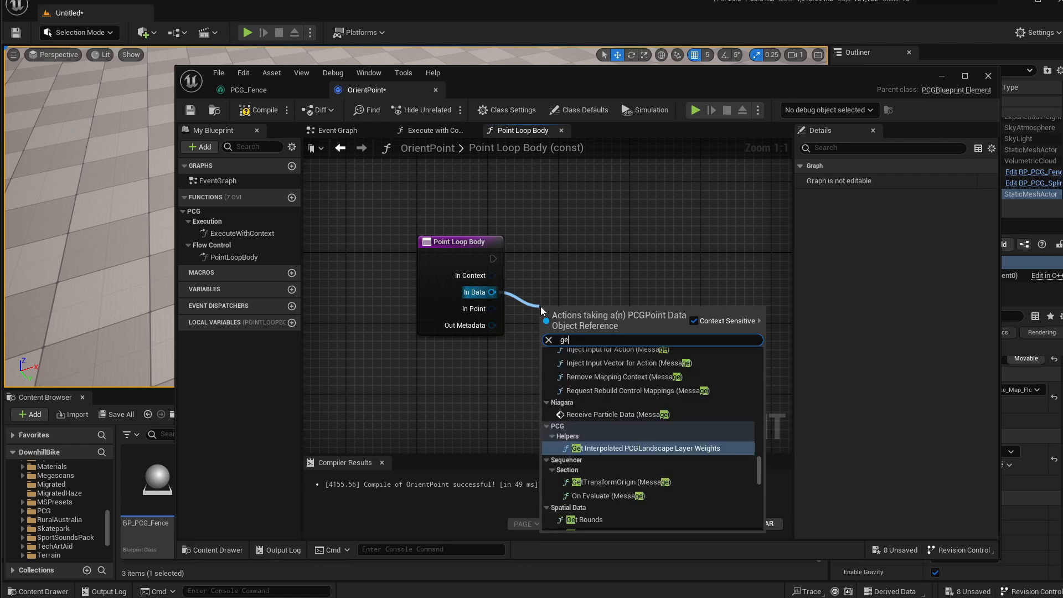
{"action": "type", "text": "t points"}
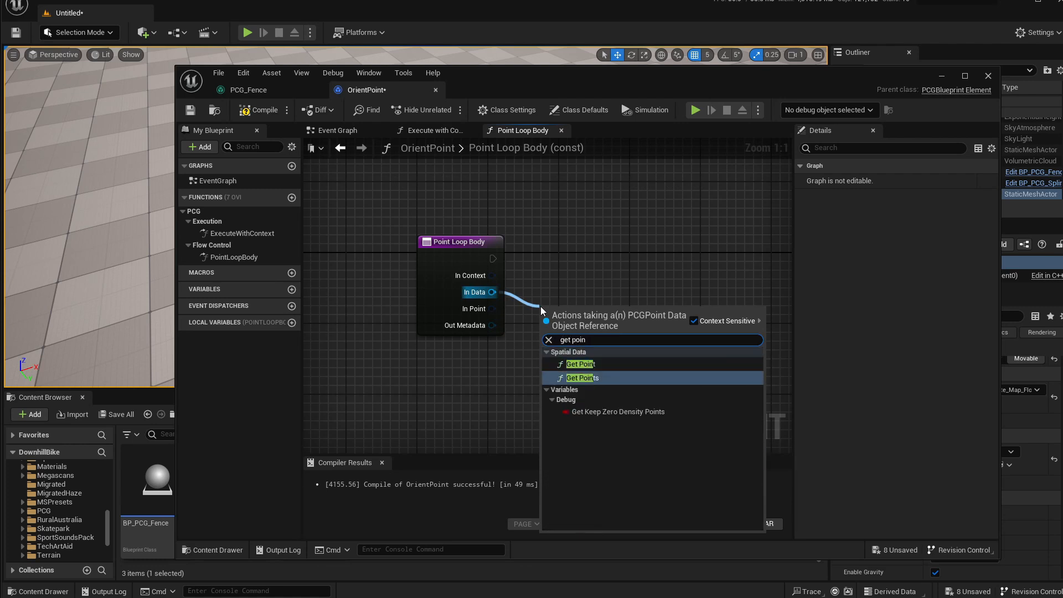
{"action": "key", "text": "Return"}
{"action": "left_click_drag", "start_coordinate": [599, 319], "coordinate": [607, 293]}
{"action": "right_click_drag", "start_coordinate": [626, 264], "coordinate": [546, 269]}
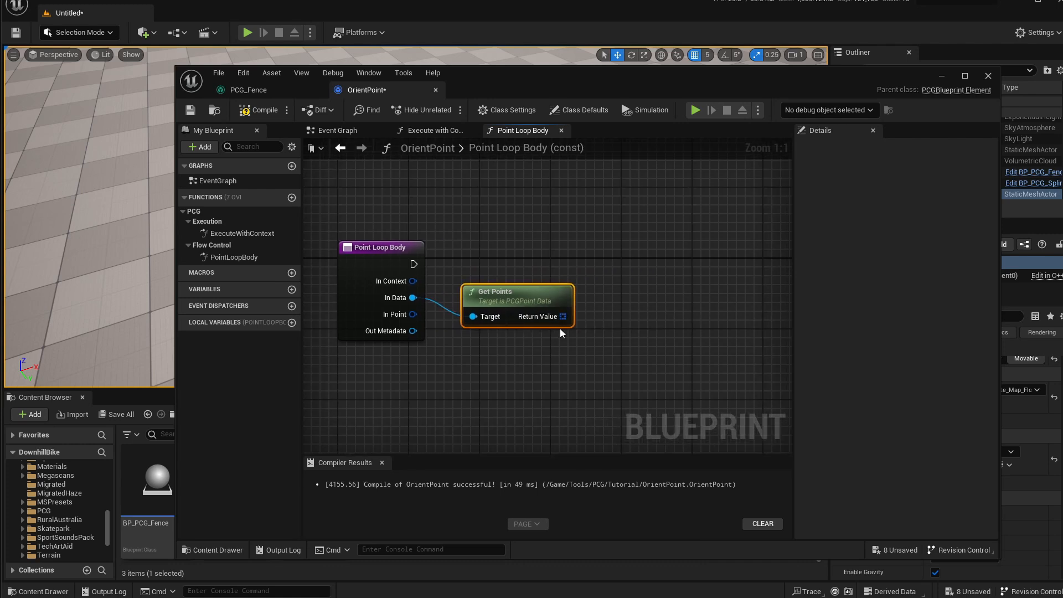
Add a Find array node to the Get Points return value and line the two nodes up
{"action": "left_click_drag", "start_coordinate": [561, 316], "coordinate": [593, 314]}
{"action": "type", "text": "fin"}
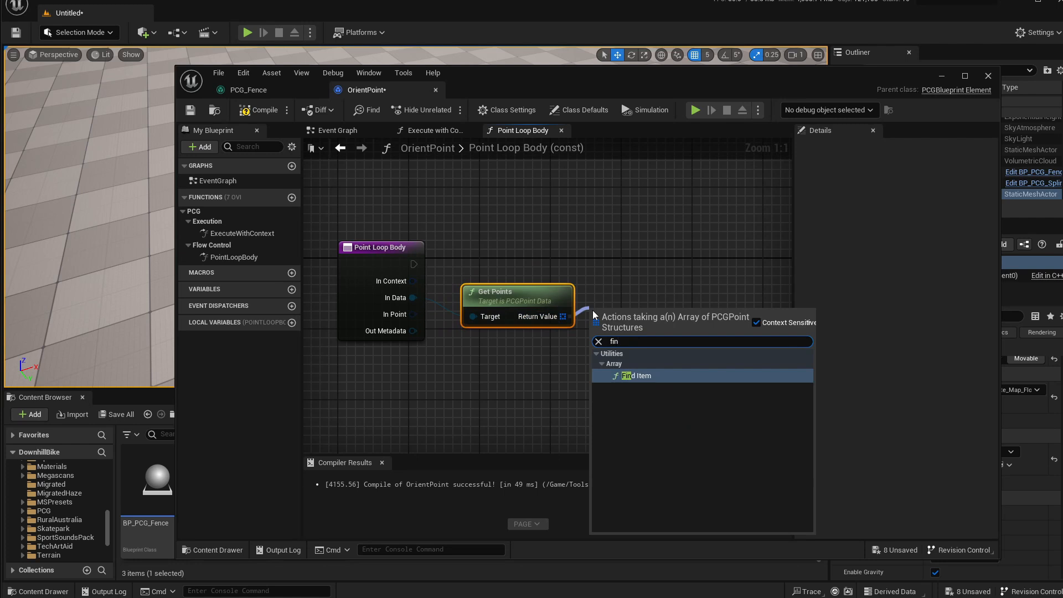
{"action": "key", "text": "Return"}
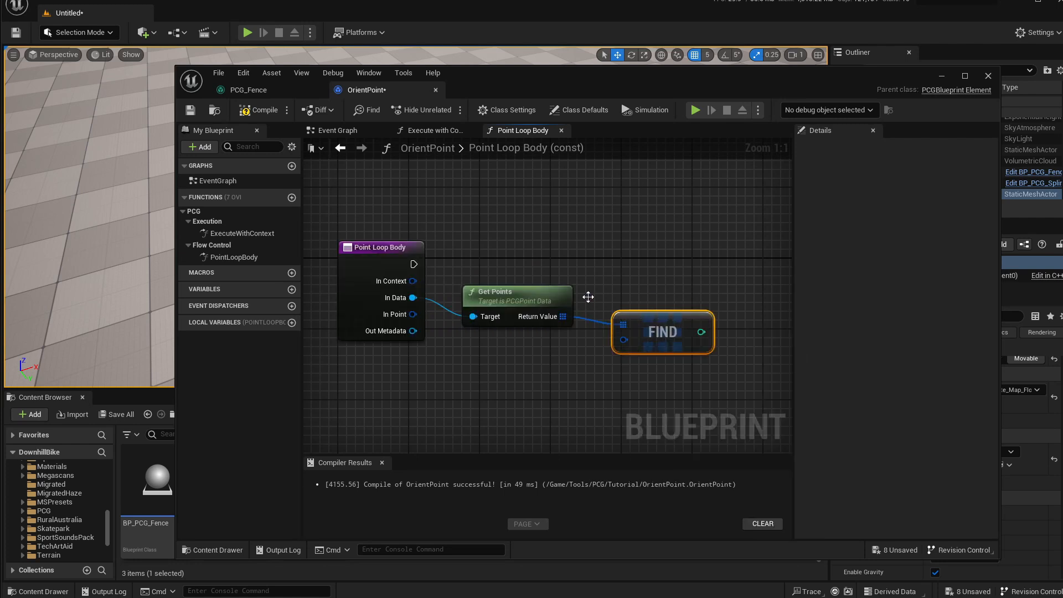
{"action": "left_click_drag", "start_coordinate": [544, 300], "coordinate": [545, 294]}
{"action": "left_click_drag", "start_coordinate": [648, 339], "coordinate": [661, 324]}
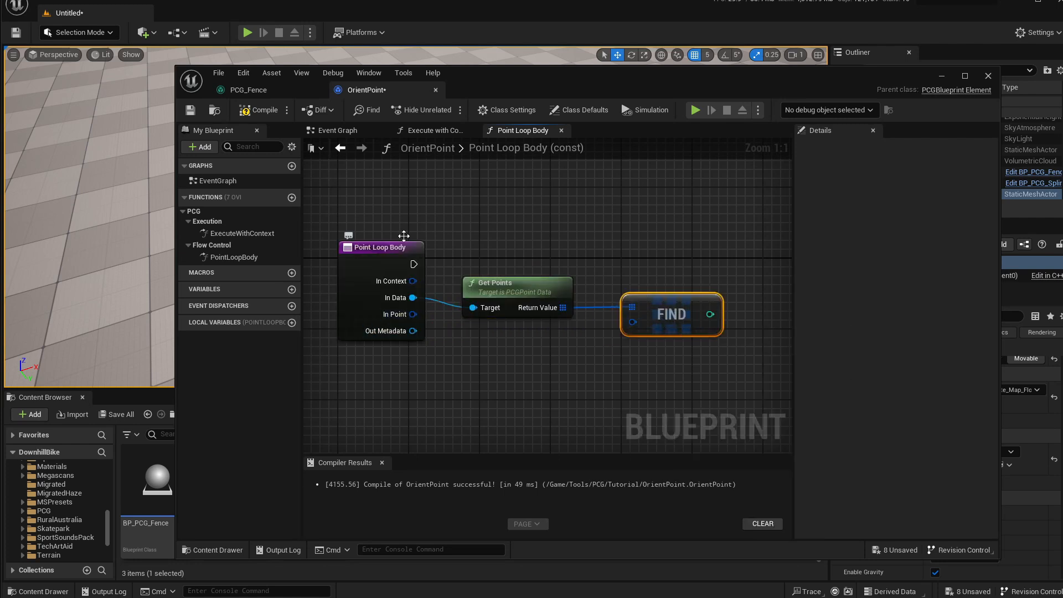
Connect In Point from Point Loop Body to the Find node's item input and tidy the Get Points and Find positions
{"action": "left_click_drag", "start_coordinate": [384, 194], "coordinate": [388, 350]}
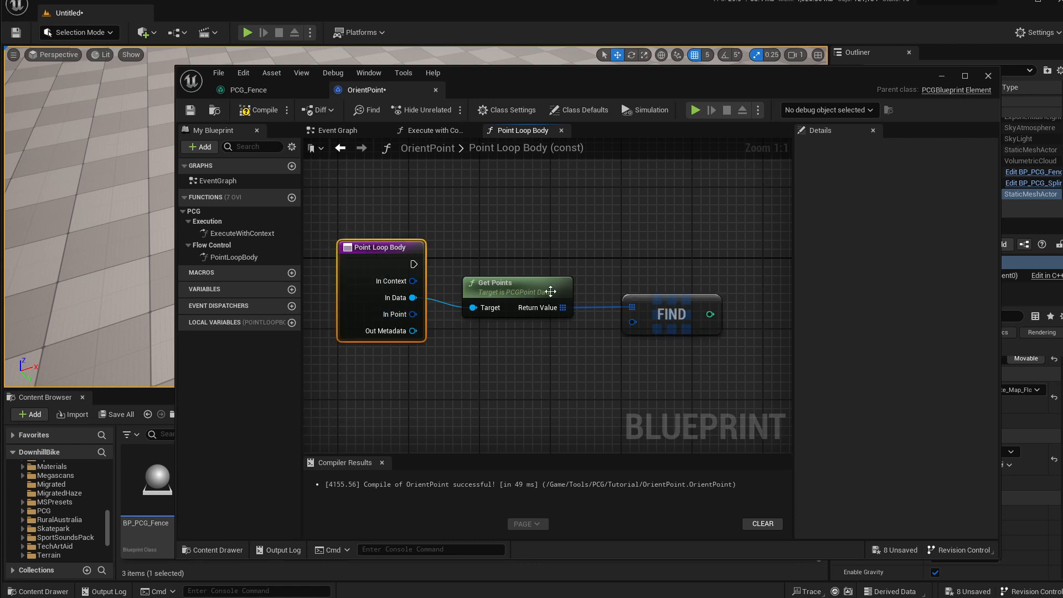
{"action": "left_click_drag", "start_coordinate": [544, 293], "coordinate": [552, 284]}
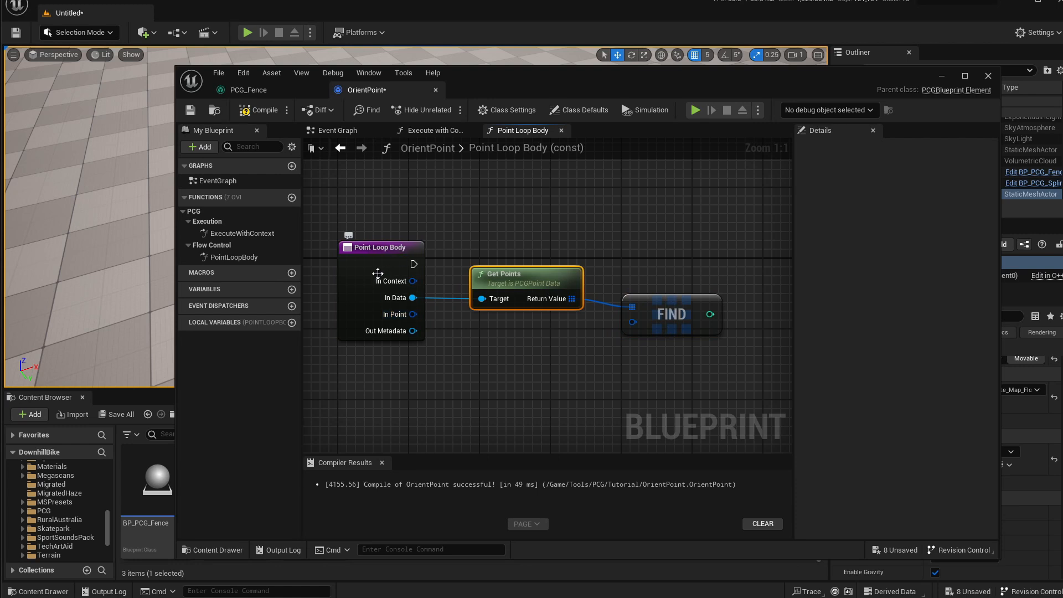
{"action": "left_click_drag", "start_coordinate": [516, 280], "coordinate": [507, 263]}
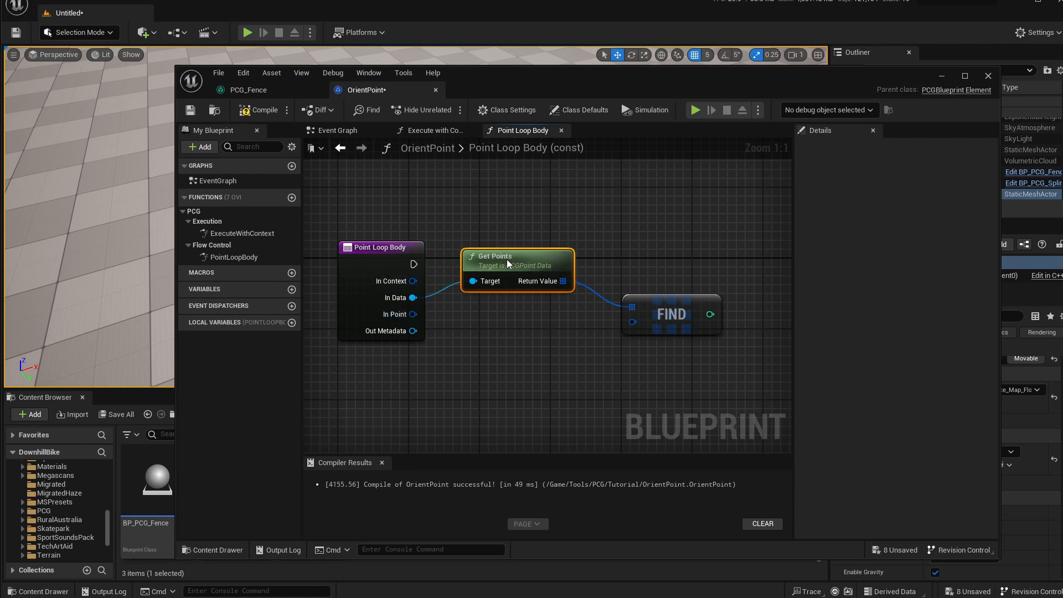
{"action": "mouse_move", "coordinate": [413, 314]}
{"action": "left_mouse_down"}
{"action": "mouse_move", "coordinate": [648, 331]}
{"action": "mouse_move", "coordinate": [632, 322]}
{"action": "left_mouse_up"}
{"action": "mouse_move", "coordinate": [517, 256]}
{"action": "left_mouse_down"}
{"action": "mouse_move", "coordinate": [526, 274]}
{"action": "mouse_move", "coordinate": [654, 330]}
{"action": "left_mouse_up"}
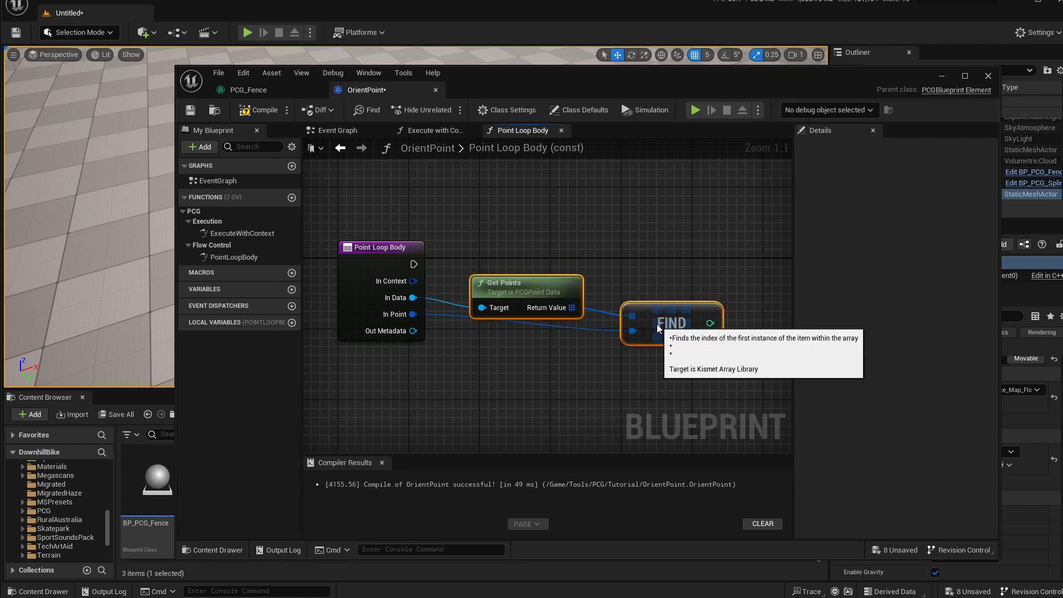
Add an integer Add node after Find that adds 1 to the found index
{"action": "right_click_drag", "start_coordinate": [664, 266], "coordinate": [501, 264]}
{"action": "left_click_drag", "start_coordinate": [547, 321], "coordinate": [607, 308]}
{"action": "type", "text": "+"}
{"action": "key", "text": "Return"}
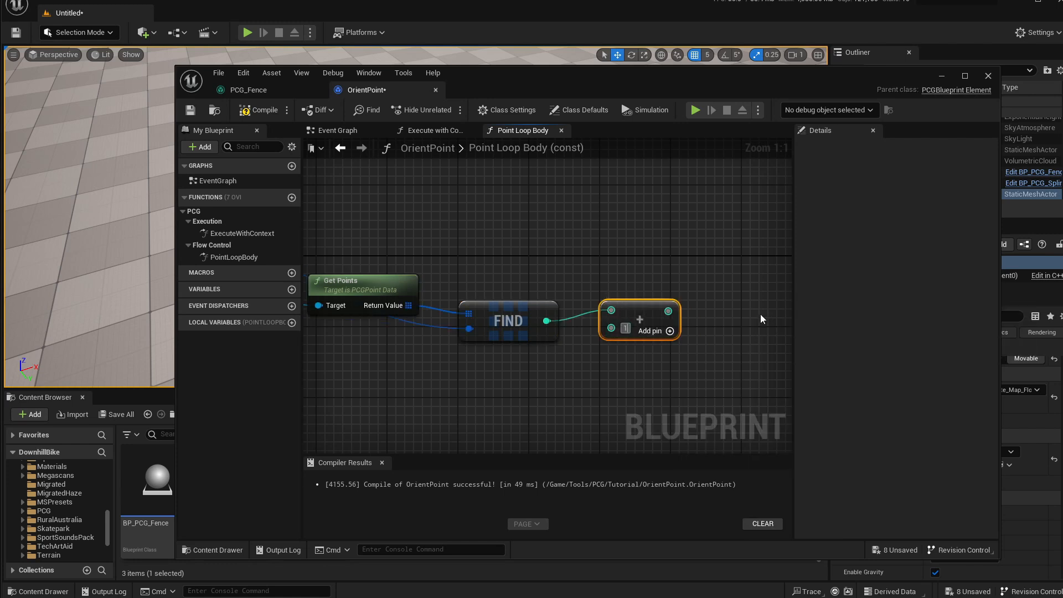
{"action": "left_click_drag", "start_coordinate": [650, 301], "coordinate": [654, 313]}
Add a Length node to the Get Points array output and place it below the Add node
{"action": "right_click_drag", "start_coordinate": [682, 276], "coordinate": [594, 252]}
{"action": "right_click_drag", "start_coordinate": [430, 357], "coordinate": [616, 345]}
{"action": "left_click_drag", "start_coordinate": [512, 274], "coordinate": [710, 346]}
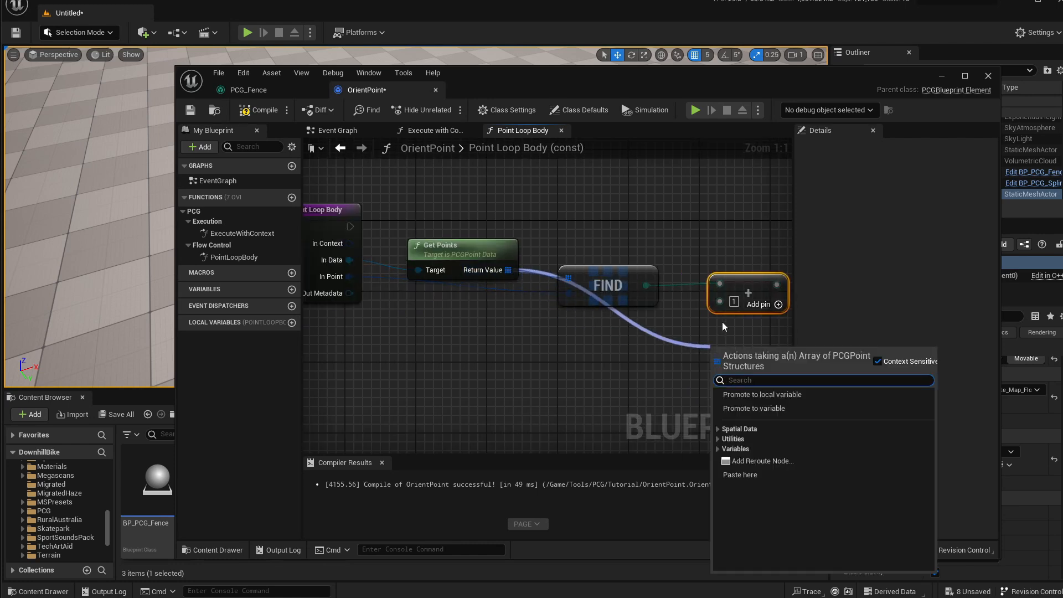
{"action": "type", "text": "len"}
{"action": "key", "text": "Return"}
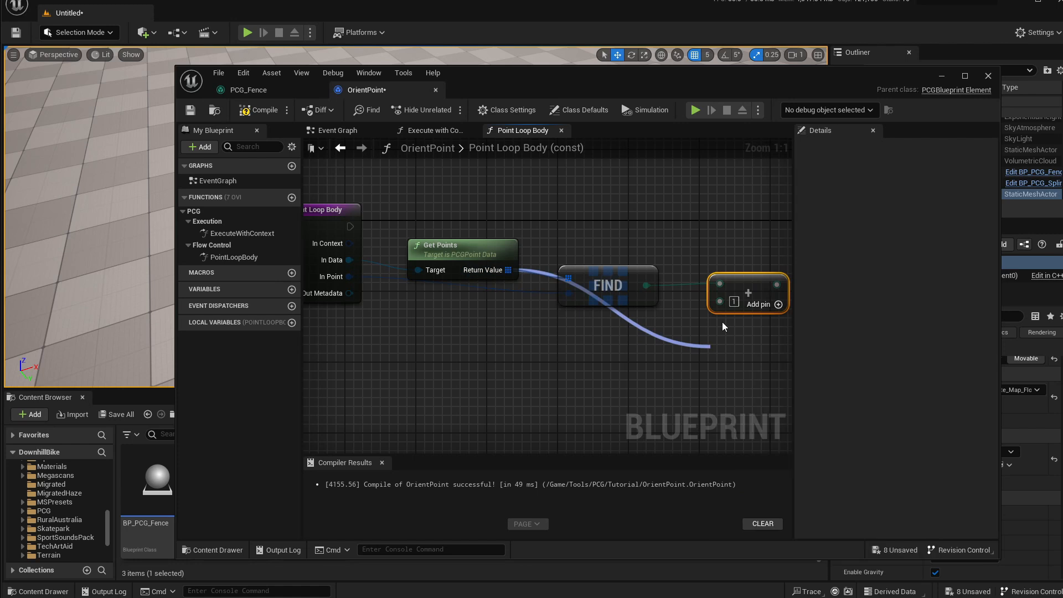
{"action": "right_click_drag", "start_coordinate": [721, 321], "coordinate": [520, 312]}
{"action": "left_click_drag", "start_coordinate": [589, 347], "coordinate": [548, 337]}
Rearrange the Add and Length nodes into a compact group after Find
{"action": "right_click_drag", "start_coordinate": [520, 212], "coordinate": [569, 252]}
{"action": "right_click_drag", "start_coordinate": [378, 274], "coordinate": [614, 267]}
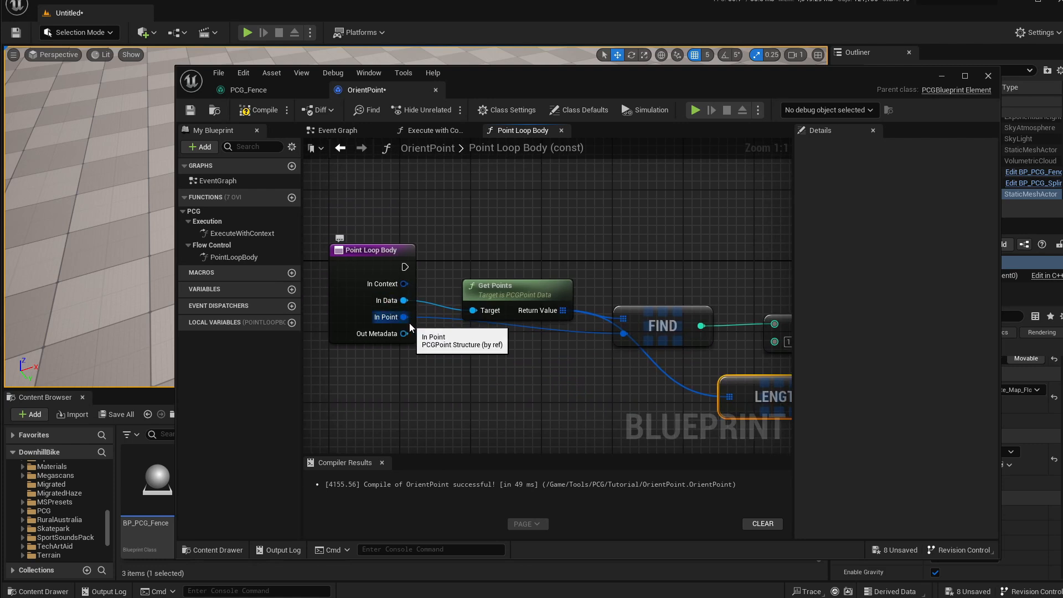
{"action": "right_click_drag", "start_coordinate": [497, 338], "coordinate": [530, 355]}
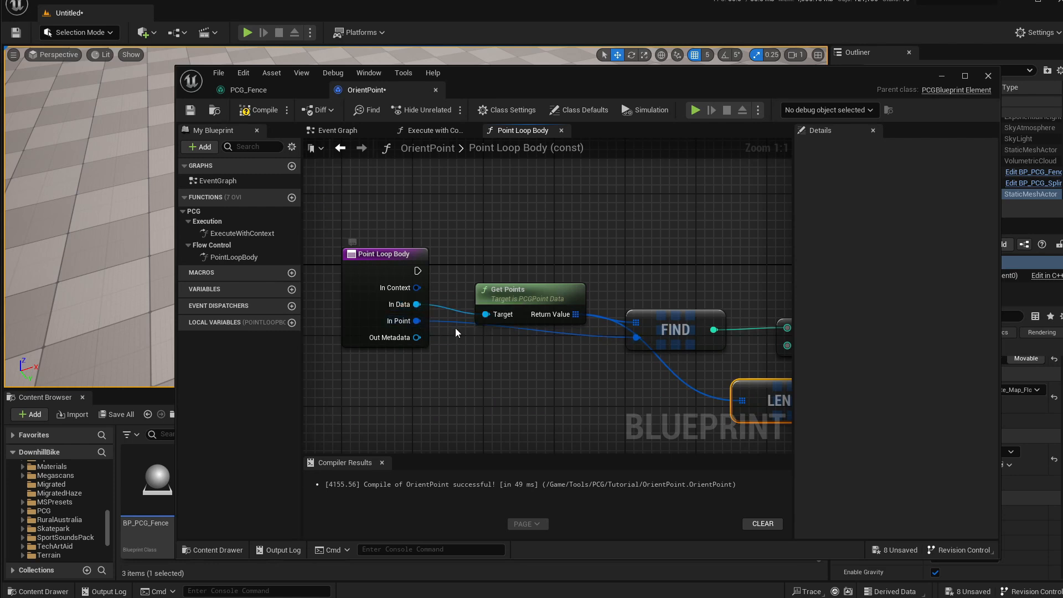
{"action": "right_click_drag", "start_coordinate": [769, 337], "coordinate": [663, 305]}
{"action": "right_click_drag", "start_coordinate": [707, 274], "coordinate": [638, 268]}
{"action": "left_click_drag", "start_coordinate": [637, 250], "coordinate": [645, 322]}
{"action": "left_click_drag", "start_coordinate": [626, 250], "coordinate": [653, 323]}
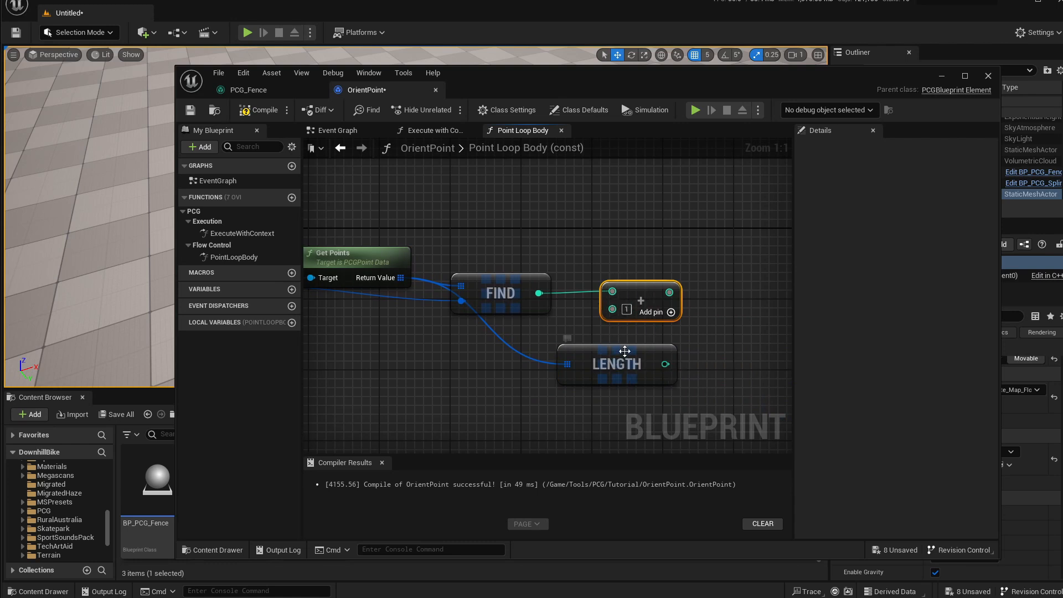
{"action": "right_click_drag", "start_coordinate": [679, 290], "coordinate": [662, 301]}
{"action": "left_click_drag", "start_coordinate": [595, 377], "coordinate": [612, 370]}
{"action": "right_click_drag", "start_coordinate": [668, 314], "coordinate": [618, 326]}
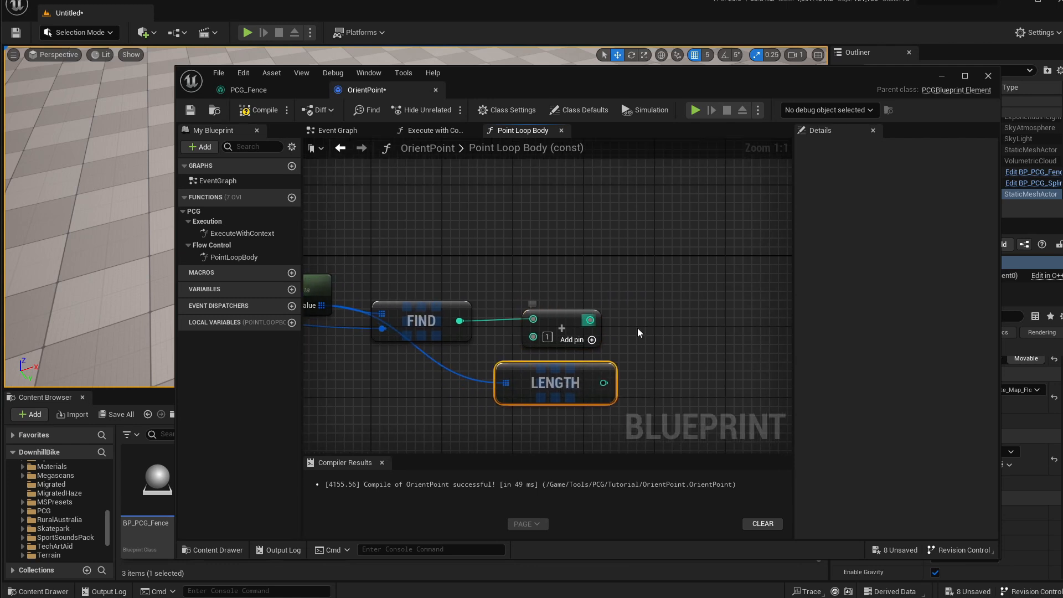
Add a Less Than node comparing the incremented index with the array Length
{"action": "left_click_drag", "start_coordinate": [590, 320], "coordinate": [666, 330]}
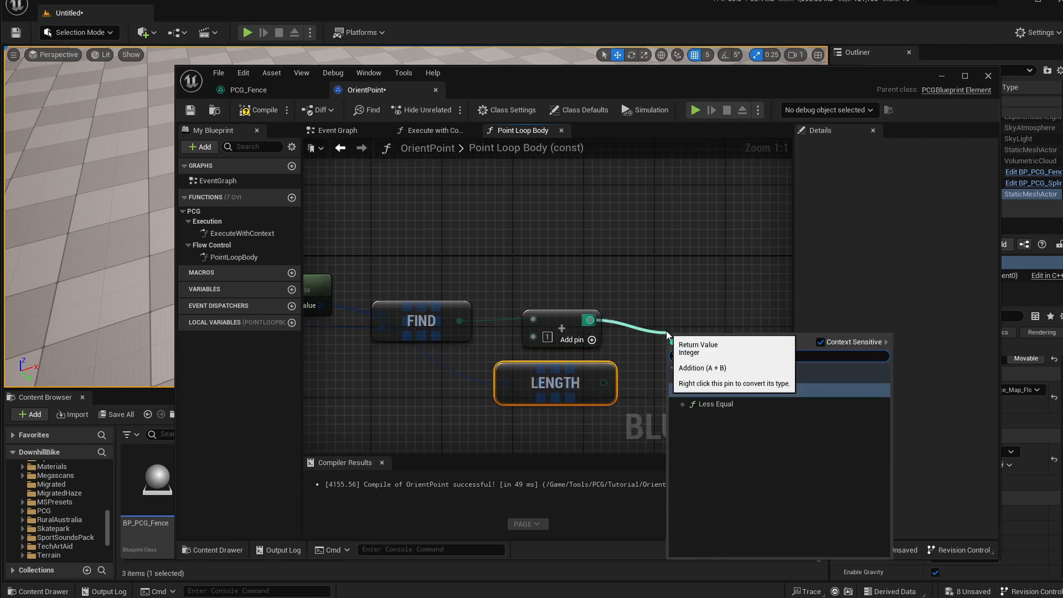
{"action": "key", "text": "Return"}
{"action": "left_click_drag", "start_coordinate": [603, 382], "coordinate": [686, 343]}
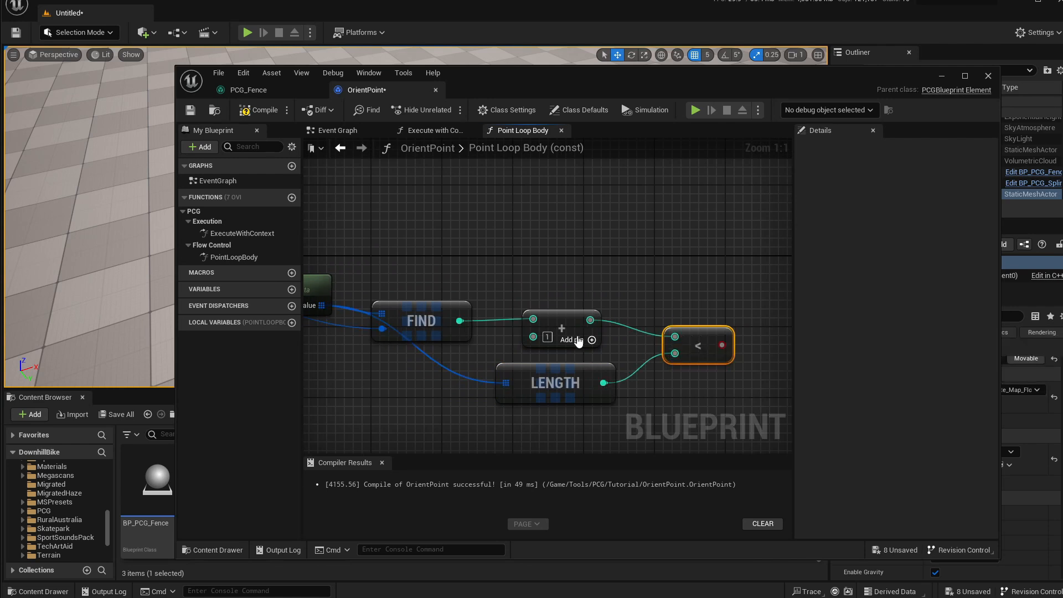
{"action": "left_click_drag", "start_coordinate": [565, 371], "coordinate": [555, 371]}
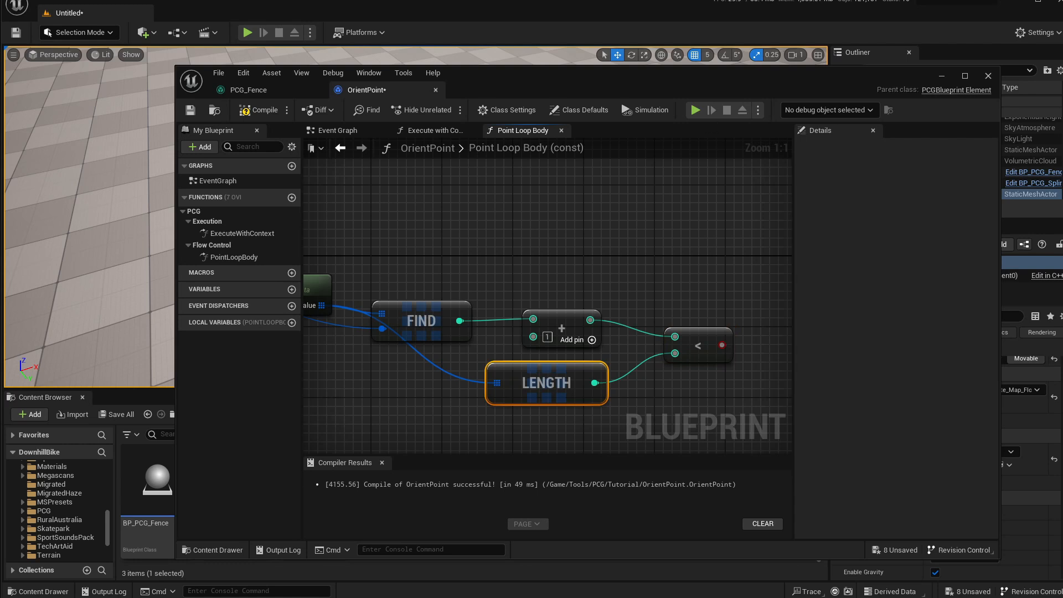
Add a Branch node above and beyond the Less Than node
{"action": "mouse_move", "coordinate": [476, 230]}
{"action": "right_mouse_down"}
{"action": "mouse_move", "coordinate": [712, 247]}
{"action": "mouse_move", "coordinate": [391, 226]}
{"action": "mouse_move", "coordinate": [480, 230]}
{"action": "right_mouse_up"}
{"action": "key", "text": "b"}
{"action": "left_click", "coordinate": [570, 238]}
{"action": "left_click_drag", "start_coordinate": [605, 247], "coordinate": [576, 225]}
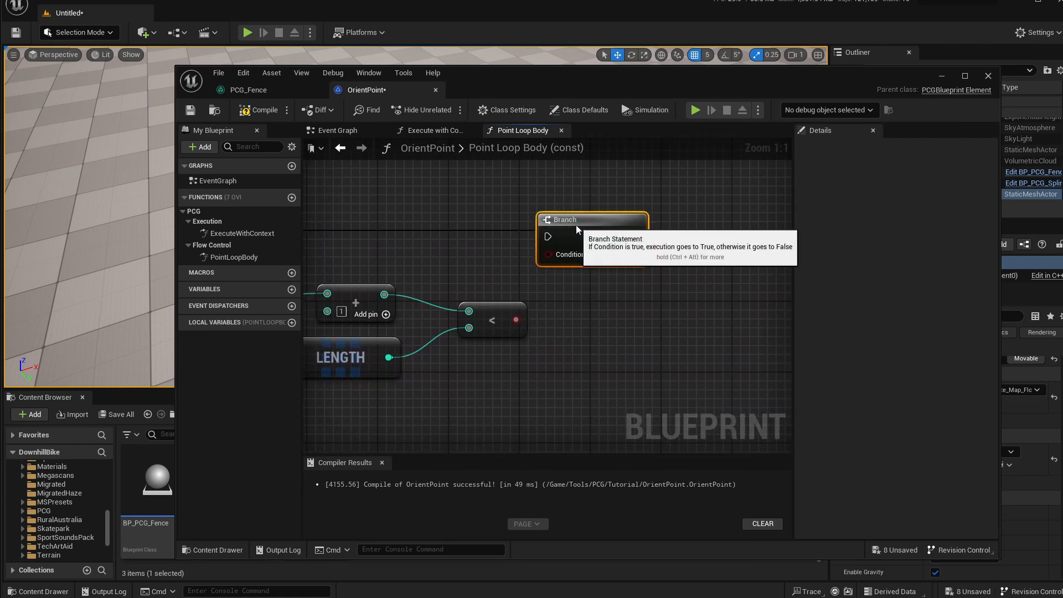
{"action": "right_click_drag", "start_coordinate": [559, 220], "coordinate": [582, 236]}
{"action": "left_click_drag", "start_coordinate": [582, 235], "coordinate": [589, 237]}
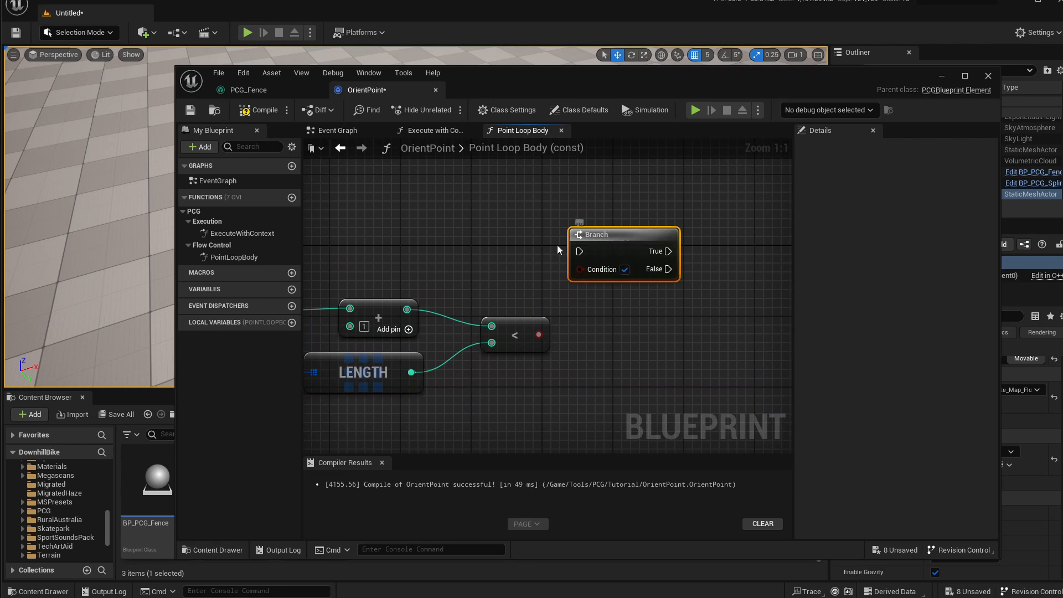
Connect Point Loop Body's execution output to the Branch and the Less Than result to its Condition, then tidy the comparison nodes
{"action": "right_click_drag", "start_coordinate": [448, 267], "coordinate": [552, 287]}
{"action": "scroll", "coordinate": [553, 287], "scroll_direction": "down", "scroll_amount": 2}
{"action": "right_click_drag", "start_coordinate": [473, 290], "coordinate": [635, 299]}
{"action": "left_click_drag", "start_coordinate": [369, 283], "coordinate": [737, 287]}
{"action": "left_click", "coordinate": [604, 254]}
{"action": "right_click_drag", "start_coordinate": [403, 253], "coordinate": [467, 254]}
{"action": "left_click_drag", "start_coordinate": [356, 282], "coordinate": [734, 284]}
{"action": "scroll", "coordinate": [677, 232], "scroll_direction": "up", "scroll_amount": 2}
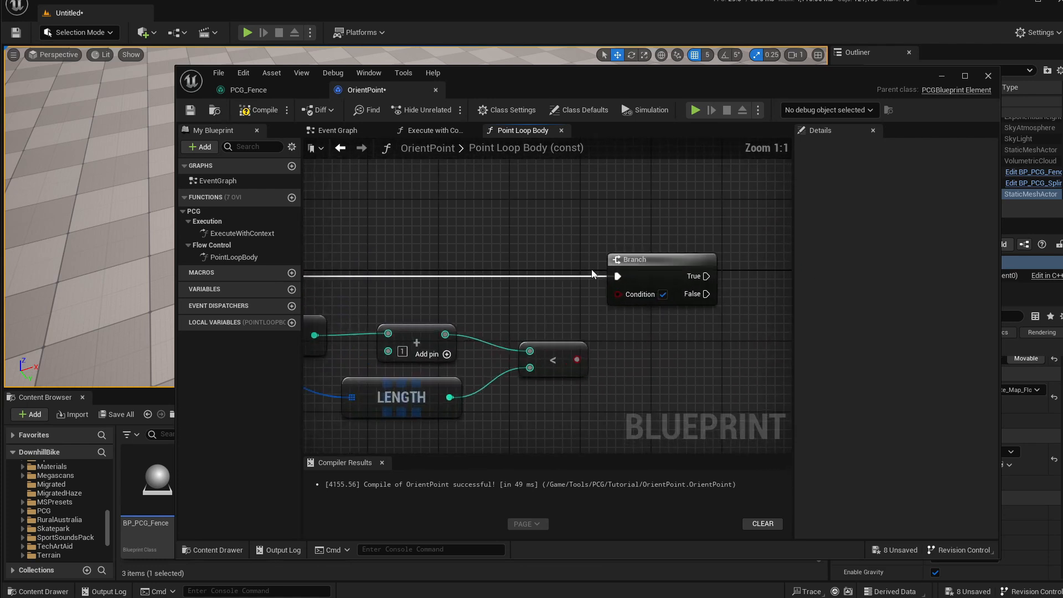
{"action": "left_click_drag", "start_coordinate": [578, 359], "coordinate": [535, 354]}
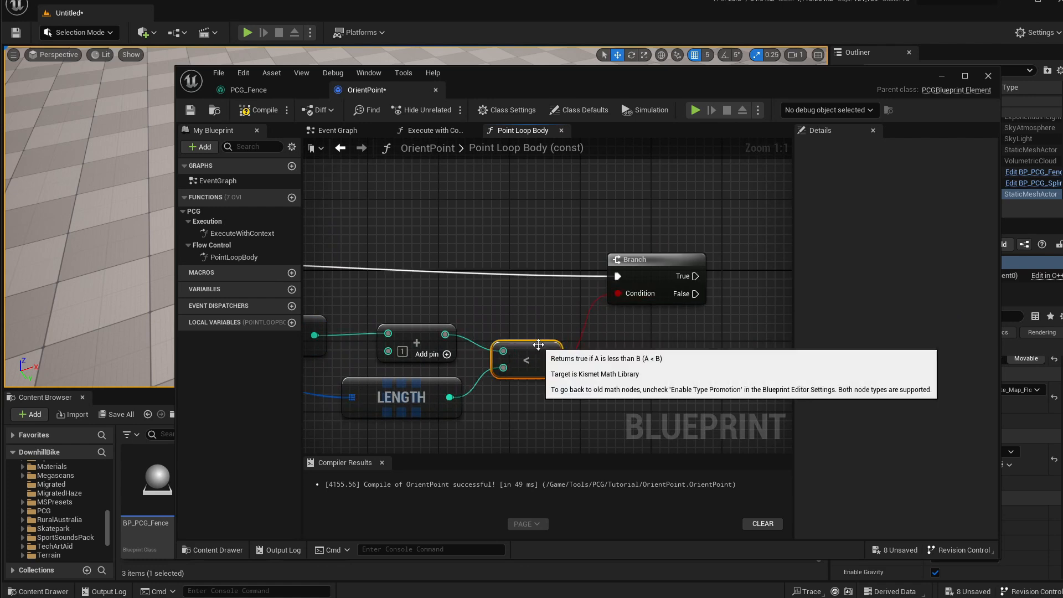
{"action": "left_click_drag", "start_coordinate": [429, 397], "coordinate": [412, 388]}
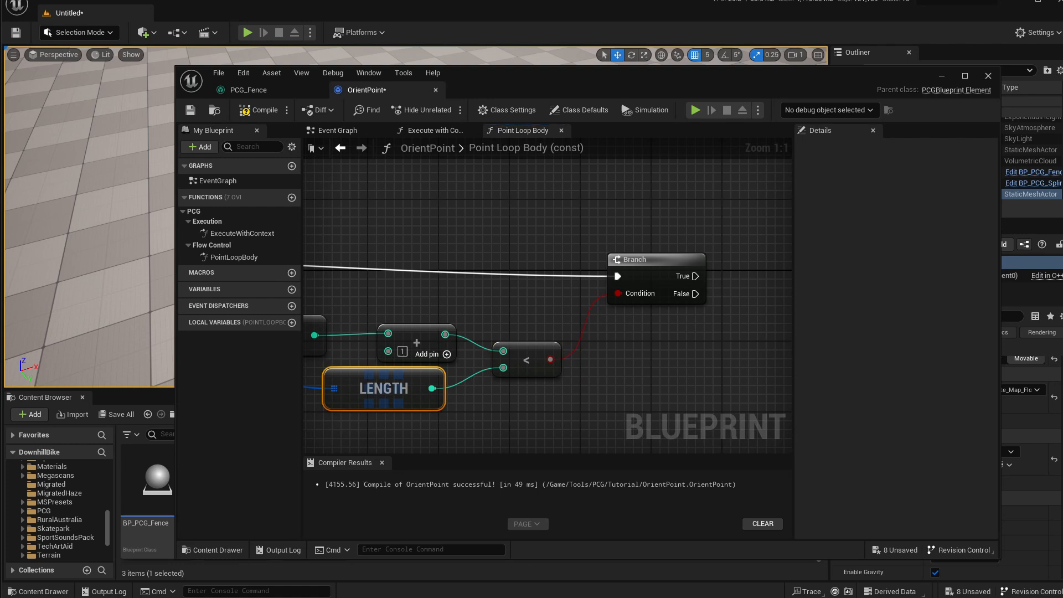
Add a Set members in PCGPoint node on the Branch's True output
{"action": "left_click_drag", "start_coordinate": [693, 276], "coordinate": [734, 266]}
{"action": "type", "text": "set mem"}
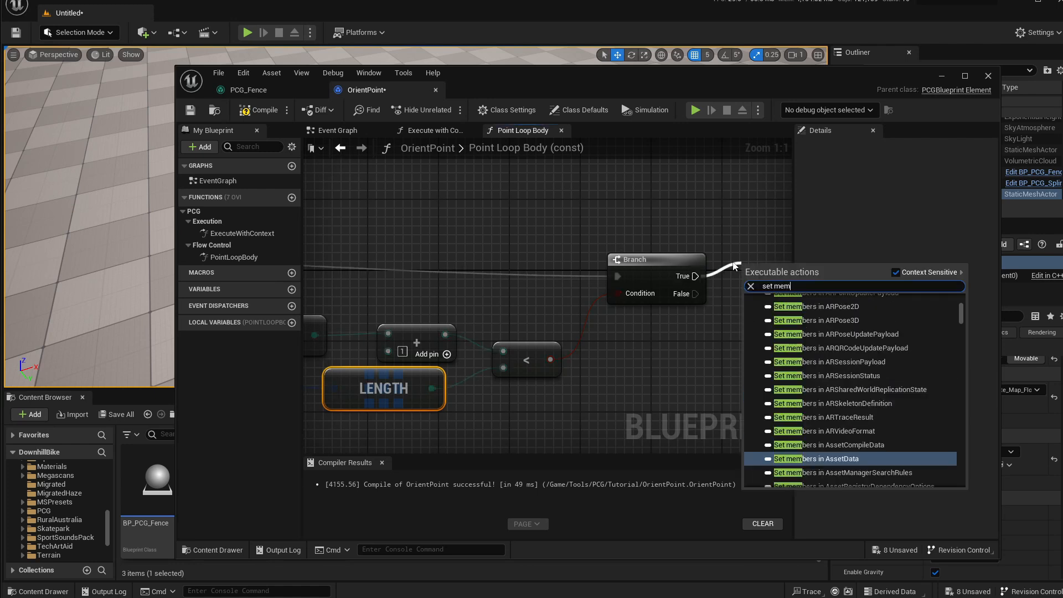
{"action": "type", "text": "bers in PC"}
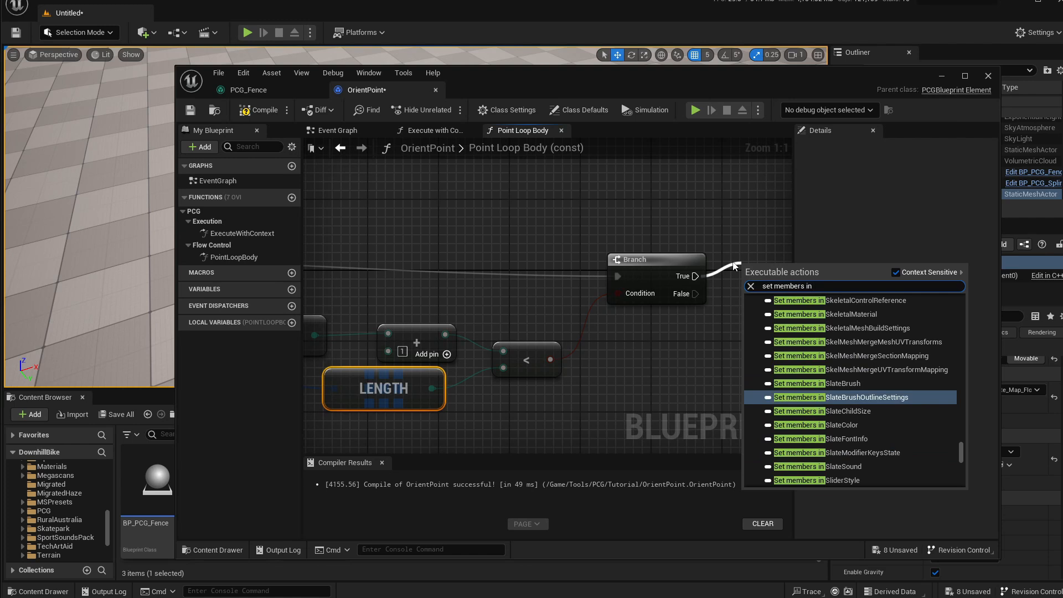
{"action": "key", "text": "Return"}
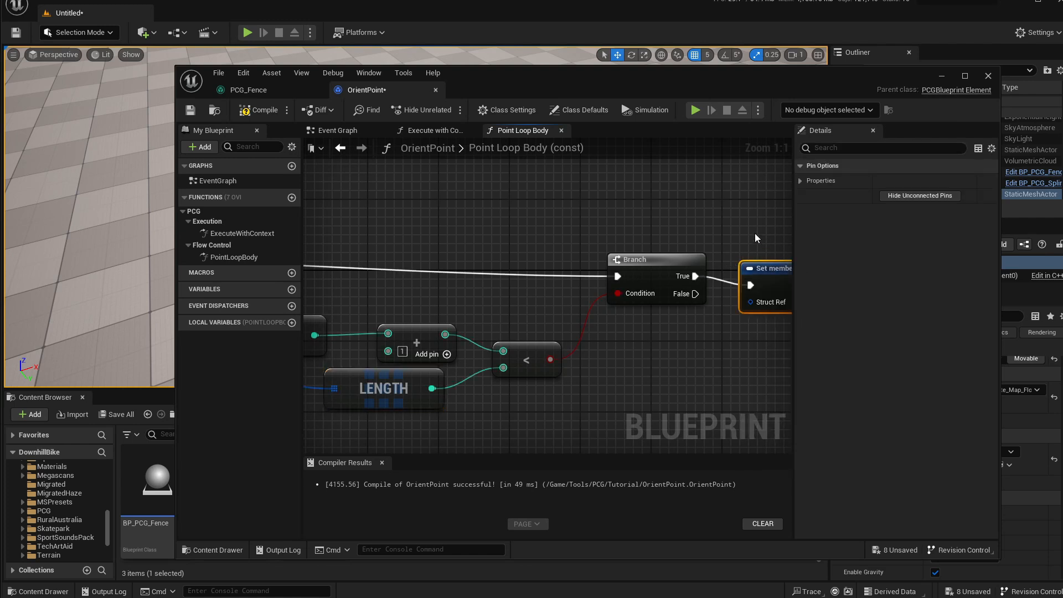
Connect In Point from Point Loop Body to the Struct Ref of Set members in PCGPoint and reposition the node
{"action": "right_click_drag", "start_coordinate": [762, 240], "coordinate": [598, 240]}
{"action": "scroll", "coordinate": [610, 231], "scroll_direction": "down", "scroll_amount": 1}
{"action": "scroll", "coordinate": [609, 231], "scroll_direction": "down", "scroll_amount": 3}
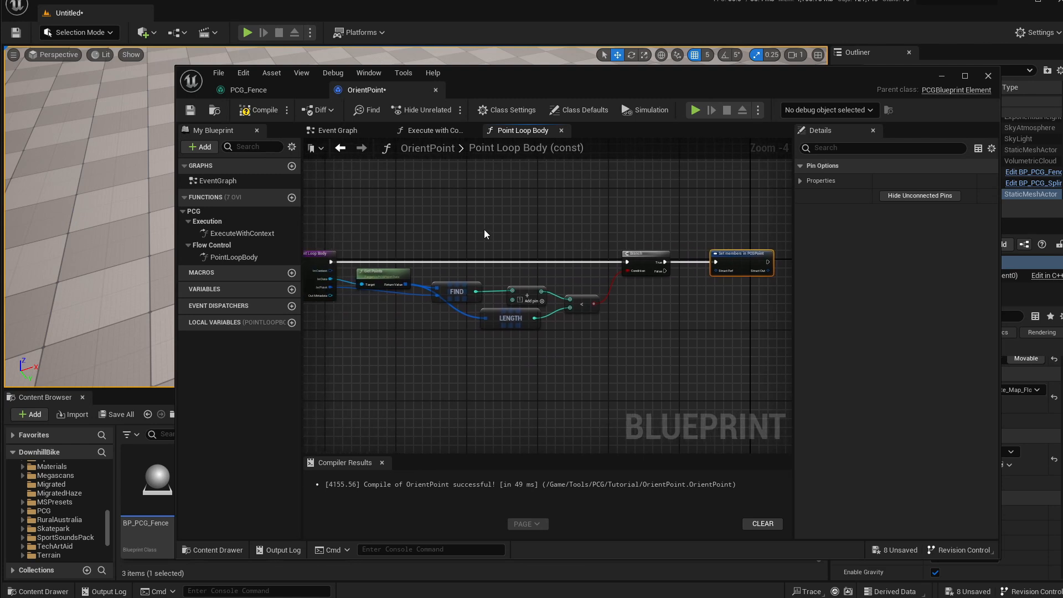
{"action": "scroll", "coordinate": [489, 238], "scroll_direction": "up", "scroll_amount": 4}
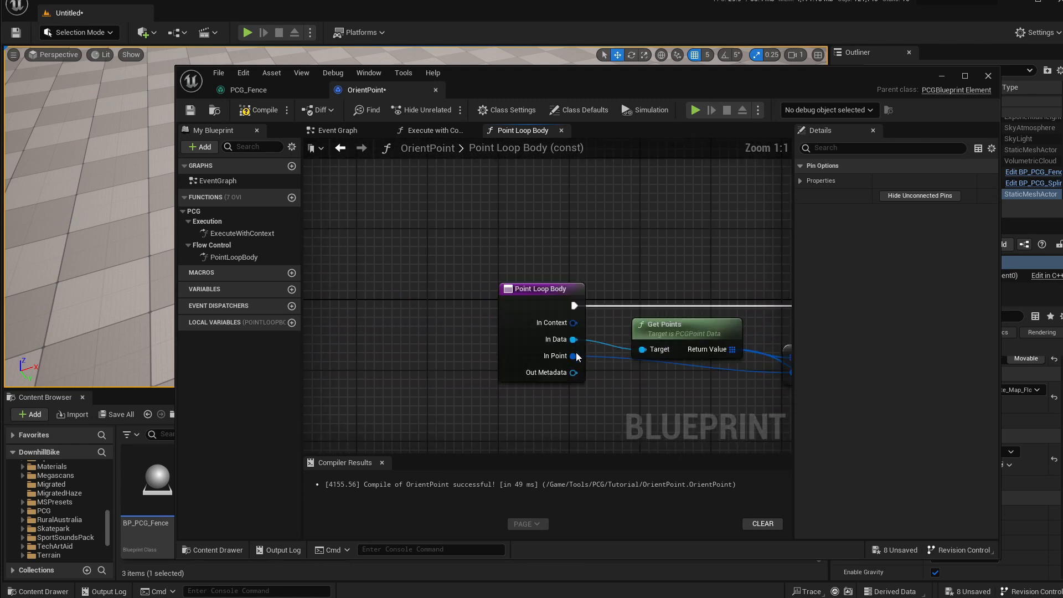
{"action": "left_click_drag", "start_coordinate": [573, 355], "coordinate": [426, 327]}
{"action": "left_click_drag", "start_coordinate": [451, 292], "coordinate": [509, 305]}
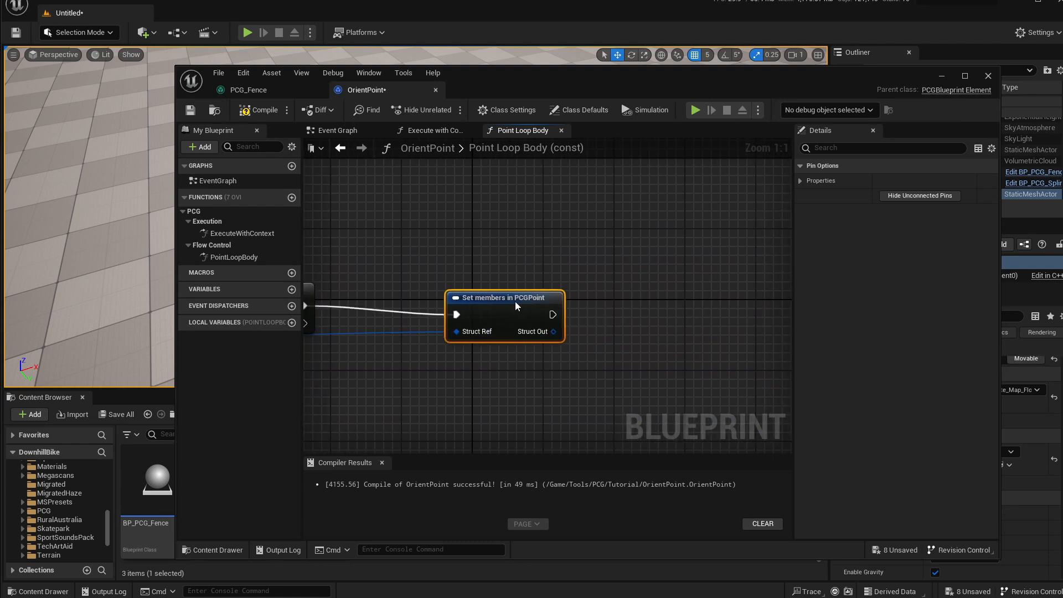
Connect Set members in PCGPoint to the Return Node, with Struct Out feeding Out Point, and move the Return Node beside it
{"action": "right_click_drag", "start_coordinate": [511, 253], "coordinate": [445, 252]}
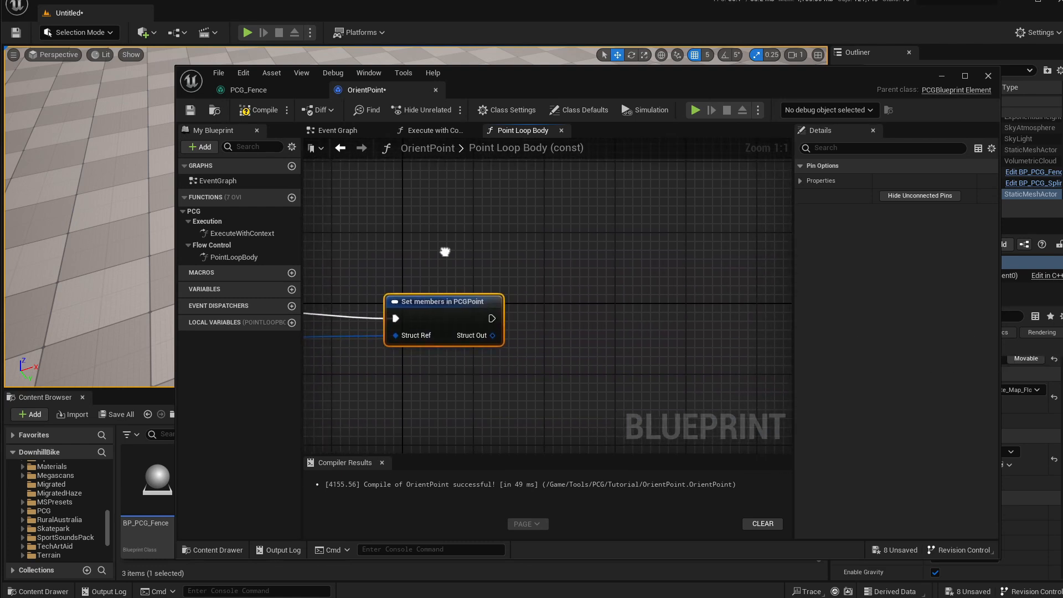
{"action": "scroll", "coordinate": [487, 287], "scroll_direction": "down", "scroll_amount": 5}
{"action": "right_click_drag", "start_coordinate": [484, 288], "coordinate": [544, 285]}
{"action": "left_click_drag", "start_coordinate": [401, 288], "coordinate": [710, 284]}
{"action": "scroll", "coordinate": [496, 297], "scroll_direction": "up", "scroll_amount": 2}
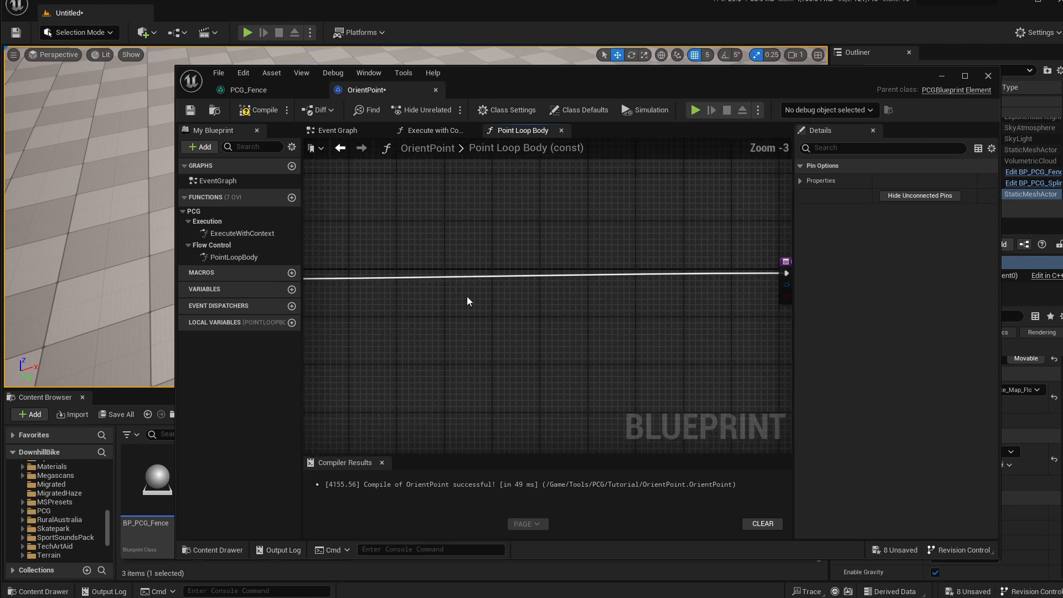
{"action": "left_click_drag", "start_coordinate": [354, 297], "coordinate": [399, 266]}
{"action": "right_click_drag", "start_coordinate": [396, 268], "coordinate": [537, 279]}
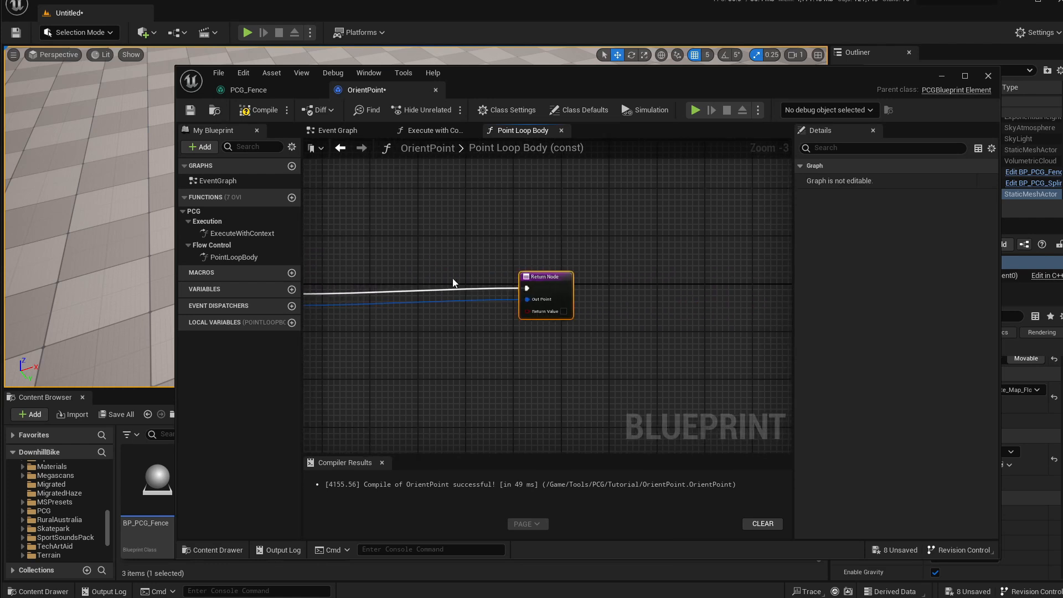
{"action": "scroll", "coordinate": [531, 296], "scroll_direction": "up", "scroll_amount": 3}
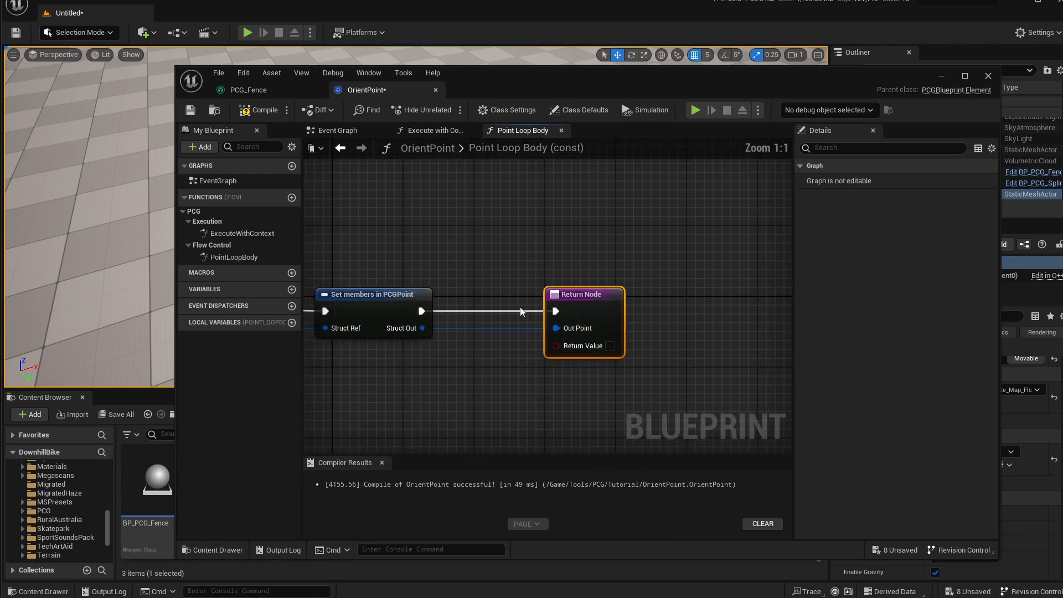
Enable Return Value on the Return Node, move the node closer to Set members in PCGPoint, and compile the OrientPoint blueprint
{"action": "left_click", "coordinate": [610, 346]}
{"action": "left_click_drag", "start_coordinate": [603, 301], "coordinate": [585, 302]}
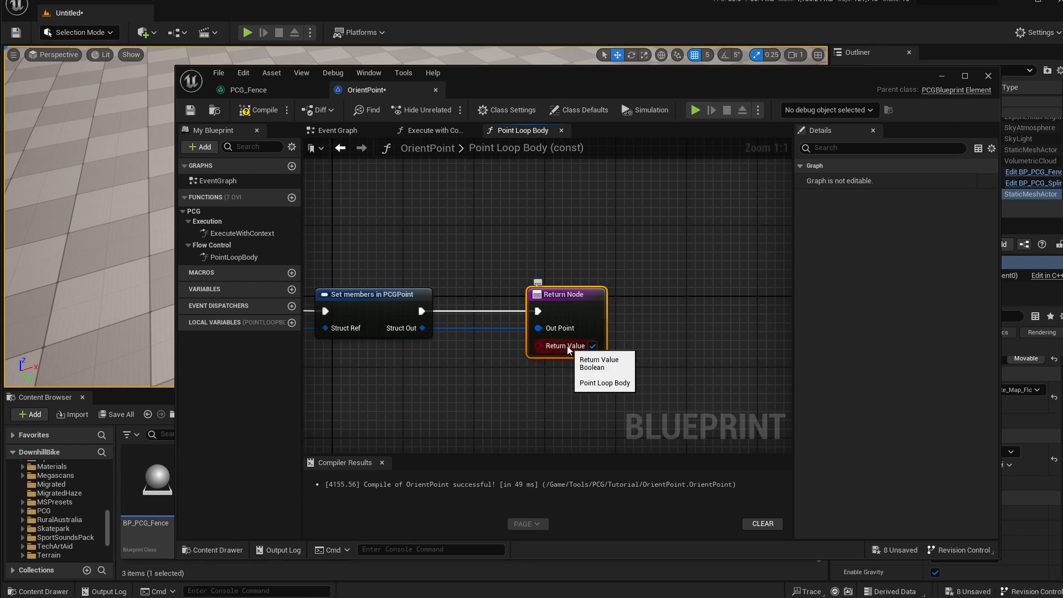
{"action": "left_click", "coordinate": [261, 109]}
{"action": "left_click_drag", "start_coordinate": [491, 82], "coordinate": [570, 333]}
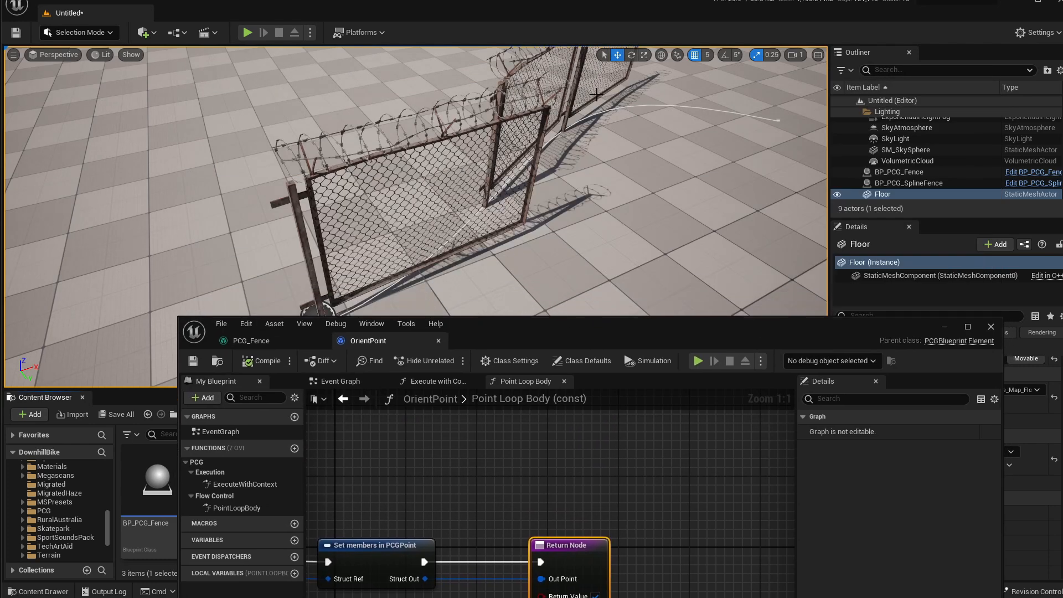
{"action": "right_click_drag", "start_coordinate": [591, 163], "coordinate": [601, 137]}
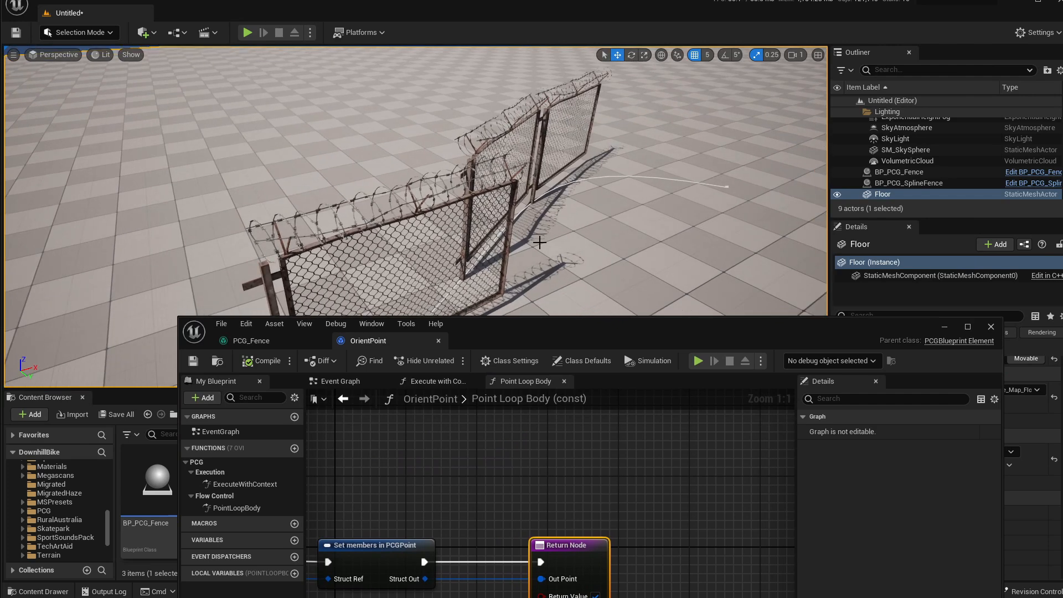
{"action": "left_click_drag", "start_coordinate": [546, 326], "coordinate": [557, 228]}
Expose Transform as a pin on Set members in PCGPoint and split it into Location, Rotation and Scale pins
{"action": "right_click_drag", "start_coordinate": [468, 405], "coordinate": [706, 385]}
{"action": "scroll", "coordinate": [543, 405], "scroll_direction": "down", "scroll_amount": 1}
{"action": "right_click_drag", "start_coordinate": [392, 503], "coordinate": [482, 431]}
{"action": "right_click_drag", "start_coordinate": [712, 411], "coordinate": [665, 418]}
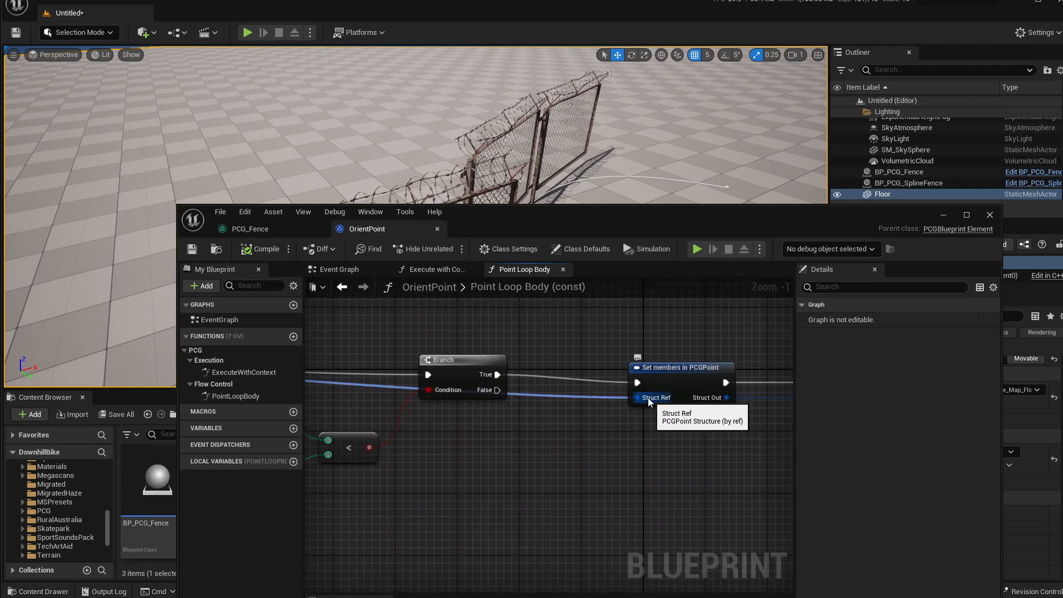
{"action": "left_click_drag", "start_coordinate": [685, 368], "coordinate": [678, 360]}
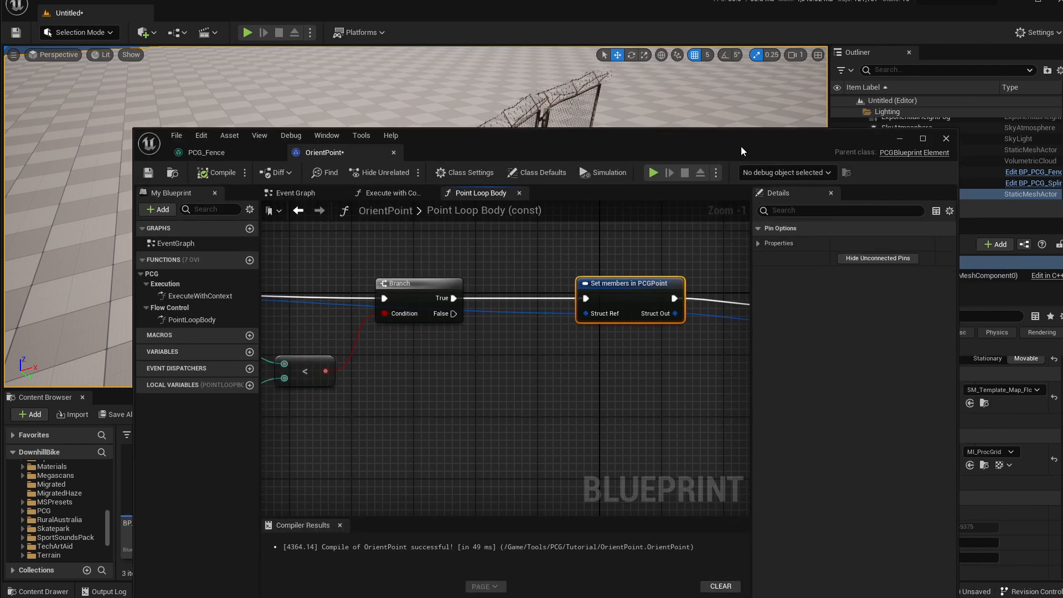
{"action": "left_click", "coordinate": [754, 223]}
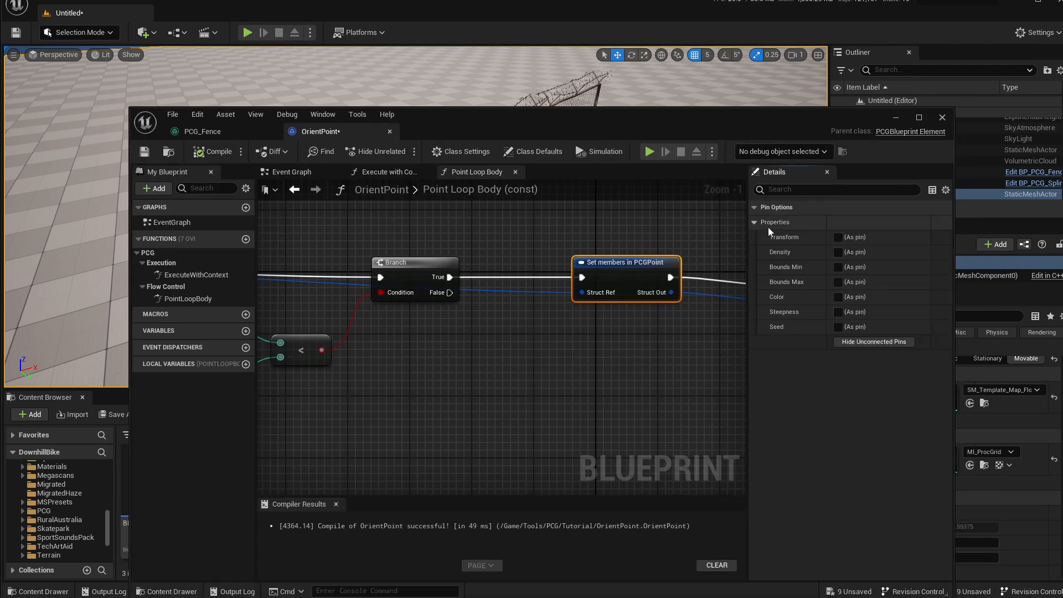
{"action": "left_click", "coordinate": [838, 237]}
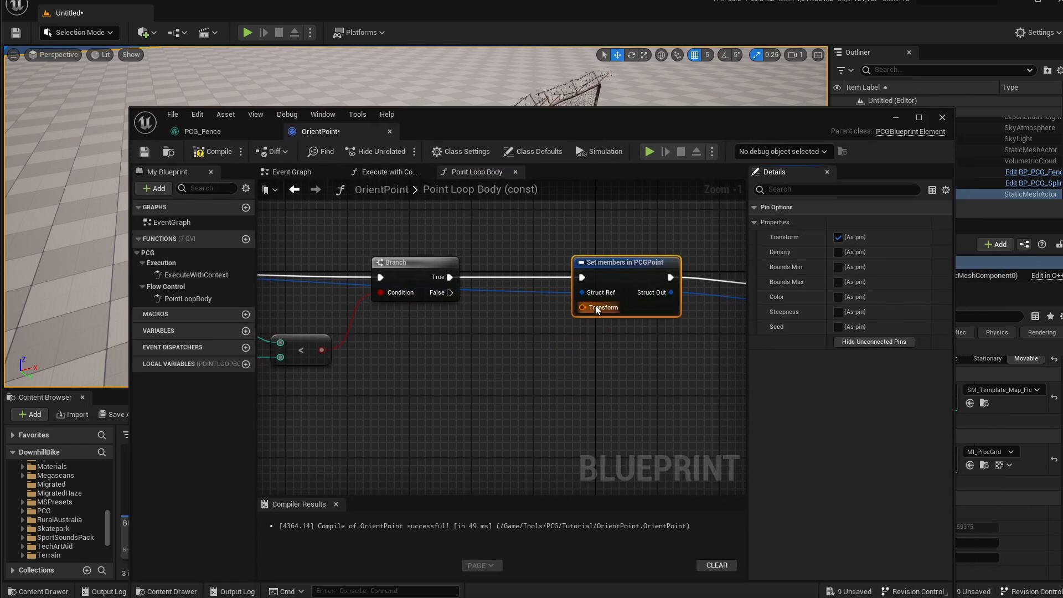
{"action": "right_click_drag", "start_coordinate": [459, 323], "coordinate": [498, 408]}
{"action": "right_click", "coordinate": [583, 325]}
{"action": "left_click", "coordinate": [626, 370]}
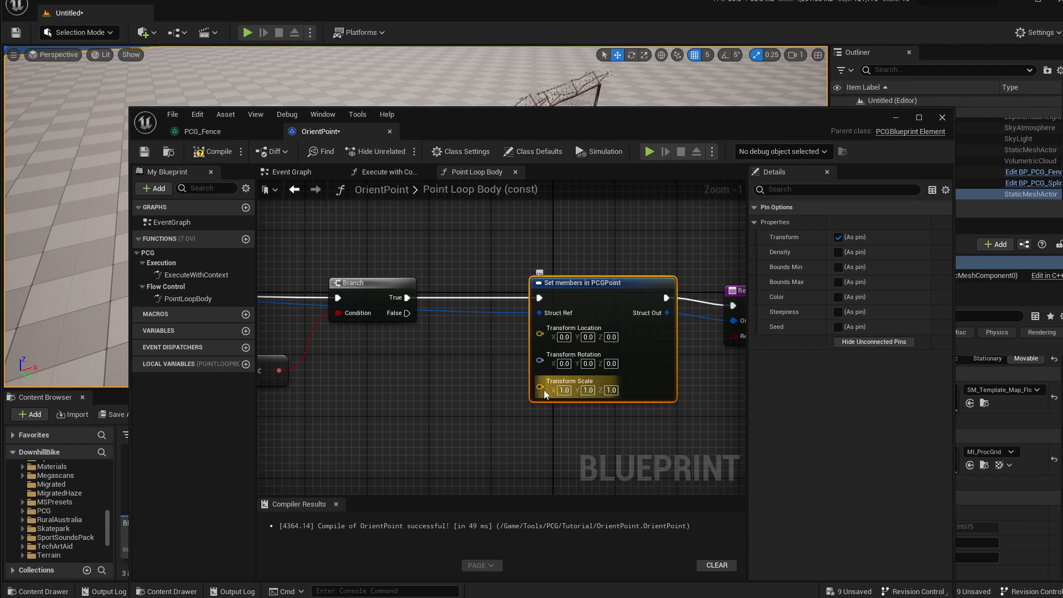
Add a Break PCGPoint node from Point Loop Body's In Point and place it below the Find and Length nodes
{"action": "right_click_drag", "start_coordinate": [354, 382], "coordinate": [731, 388]}
{"action": "right_click_drag", "start_coordinate": [430, 439], "coordinate": [587, 377]}
{"action": "scroll", "coordinate": [465, 337], "scroll_direction": "up", "scroll_amount": 1}
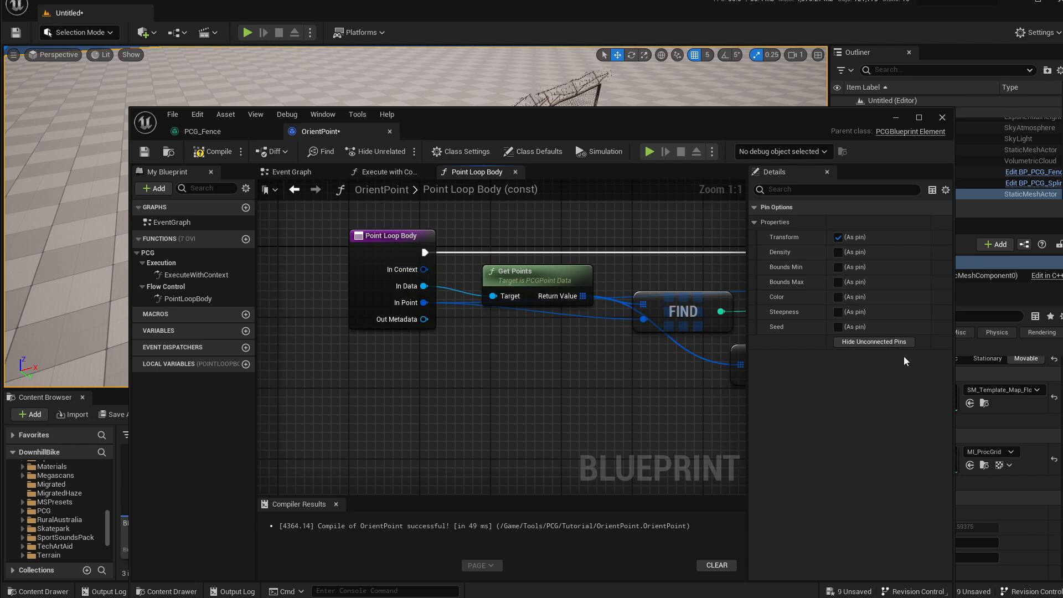
{"action": "left_click_drag", "start_coordinate": [424, 302], "coordinate": [481, 367]}
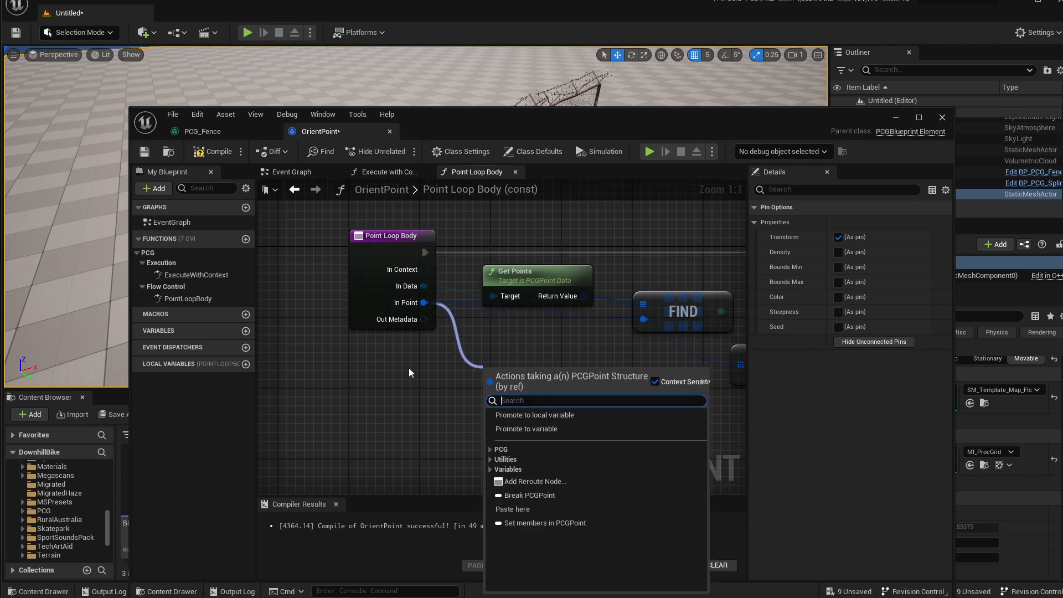
{"action": "type", "text": "brea"}
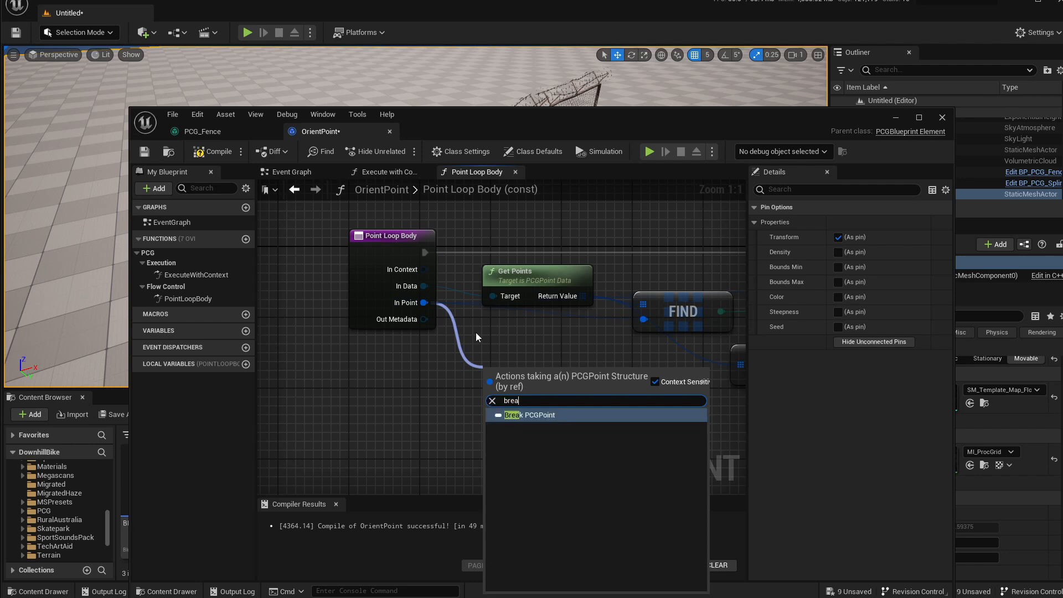
{"action": "key", "text": "Return"}
{"action": "left_click_drag", "start_coordinate": [547, 410], "coordinate": [609, 490]}
{"action": "right_click_drag", "start_coordinate": [589, 399], "coordinate": [520, 324]}
{"action": "left_click_drag", "start_coordinate": [531, 373], "coordinate": [497, 365]}
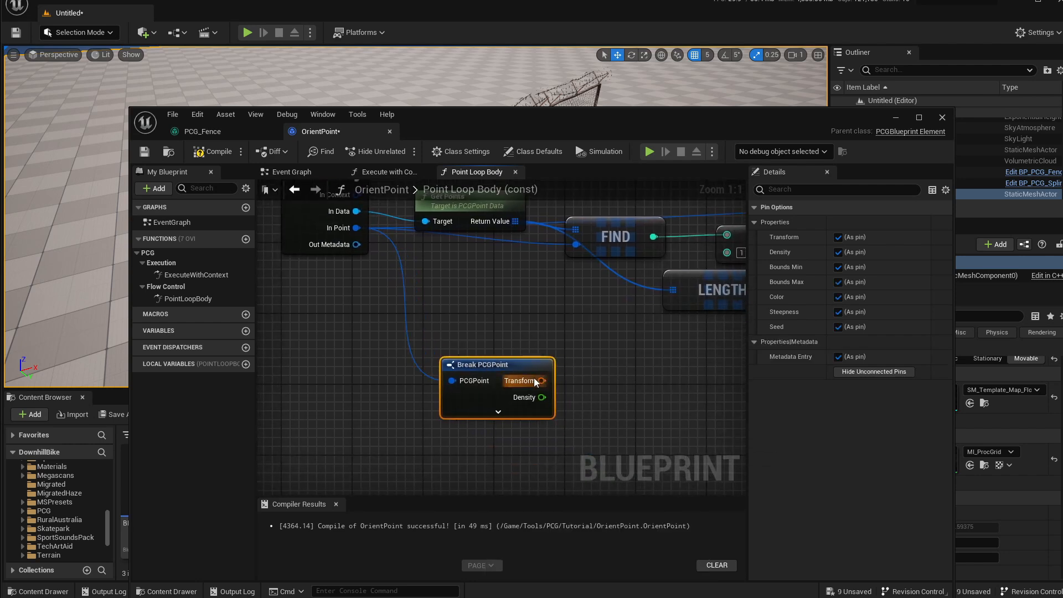
Add a Break Transform node from Break PCGPoint's Transform output and place it beside that node
{"action": "left_click_drag", "start_coordinate": [542, 381], "coordinate": [657, 378]}
{"action": "type", "text": "bra"}
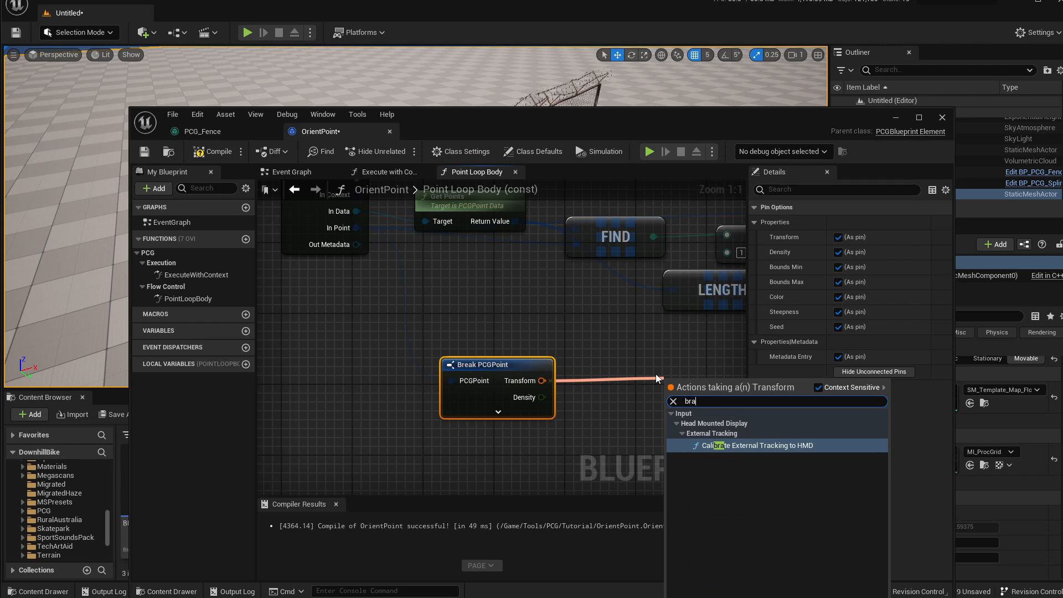
{"action": "key", "text": "BackSpace"}
{"action": "type", "text": "ea"}
{"action": "key", "text": "Return"}
{"action": "right_click_drag", "start_coordinate": [657, 378], "coordinate": [532, 368]}
{"action": "mouse_move", "coordinate": [603, 378]}
{"action": "left_mouse_down"}
{"action": "mouse_move", "coordinate": [574, 354]}
{"action": "mouse_move", "coordinate": [619, 366]}
{"action": "mouse_move", "coordinate": [621, 378]}
{"action": "left_mouse_up"}
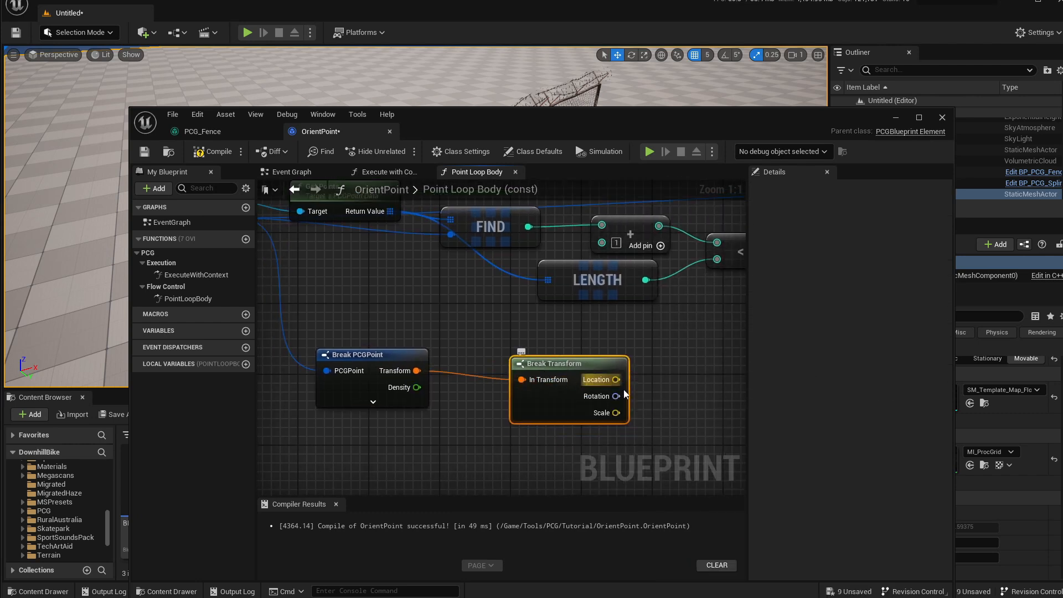
Connect Break Transform's Location and Scale outputs to Transform Location and Transform Scale on Set members in PCGPoint
{"action": "right_click_drag", "start_coordinate": [647, 379], "coordinate": [400, 375]}
{"action": "scroll", "coordinate": [401, 374], "scroll_direction": "down", "scroll_amount": 3}
{"action": "right_click_drag", "start_coordinate": [478, 372], "coordinate": [465, 379]}
{"action": "left_click_drag", "start_coordinate": [367, 383], "coordinate": [667, 262]}
{"action": "left_click_drag", "start_coordinate": [367, 404], "coordinate": [690, 294]}
Tidy the graph by repositioning the Break Transform, Length and Find nodes
{"action": "scroll", "coordinate": [690, 267], "scroll_direction": "up", "scroll_amount": 3}
{"action": "right_click_drag", "start_coordinate": [690, 267], "coordinate": [742, 239]}
{"action": "right_click_drag", "start_coordinate": [325, 445], "coordinate": [446, 397]}
{"action": "left_click_drag", "start_coordinate": [429, 355], "coordinate": [456, 354]}
{"action": "right_click_drag", "start_coordinate": [491, 326], "coordinate": [641, 388]}
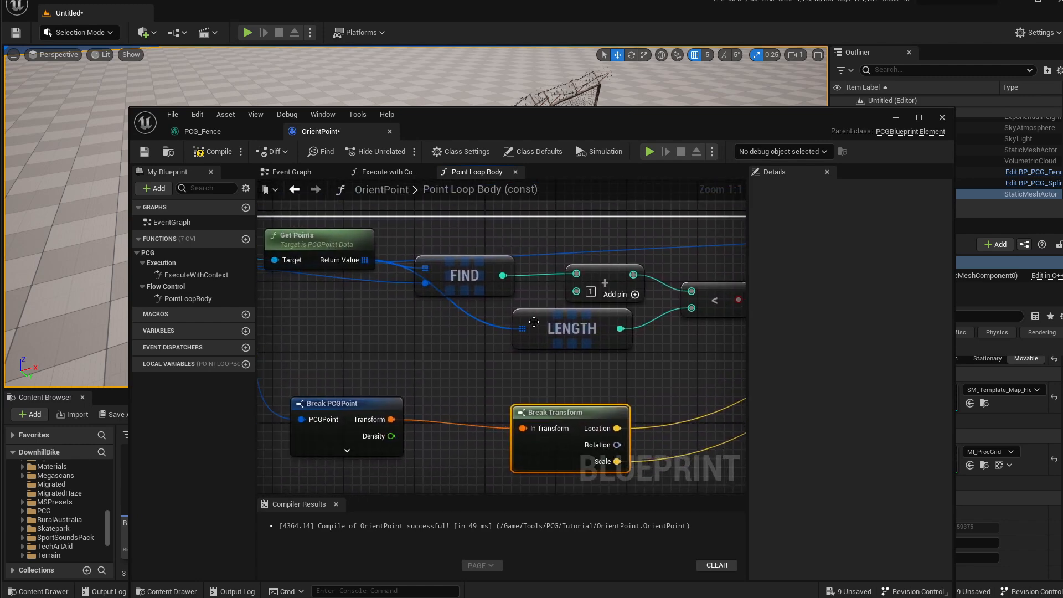
{"action": "left_click_drag", "start_coordinate": [575, 333], "coordinate": [565, 360]}
{"action": "left_click", "coordinate": [338, 239]}
{"action": "left_click_drag", "start_coordinate": [470, 279], "coordinate": [488, 277]}
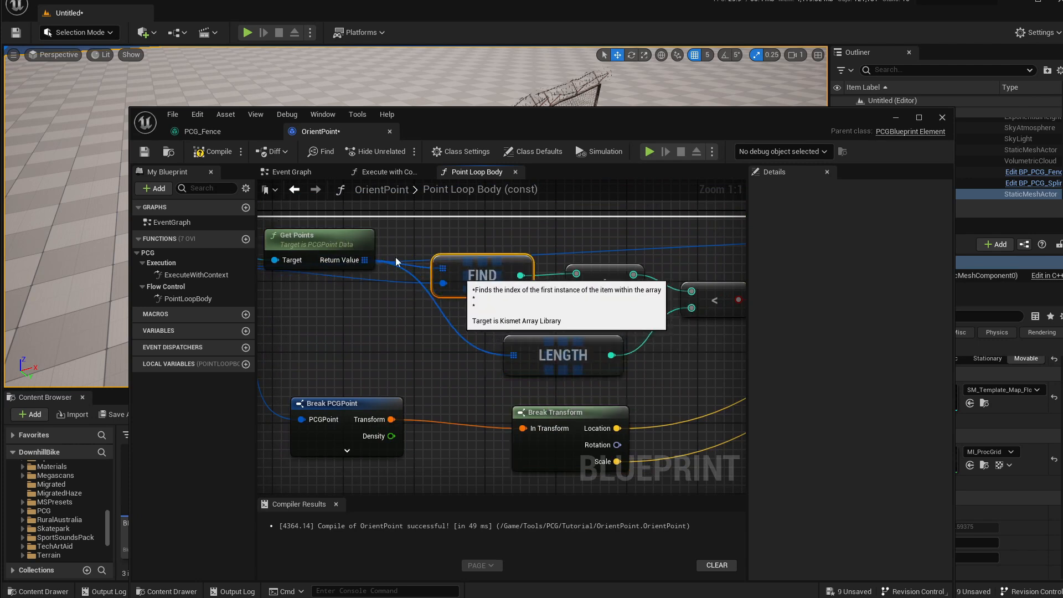
Move Get Points lower and add a Get (a ref) array node from its Return Value below the Break Transform node
{"action": "right_click_drag", "start_coordinate": [513, 320], "coordinate": [543, 299]}
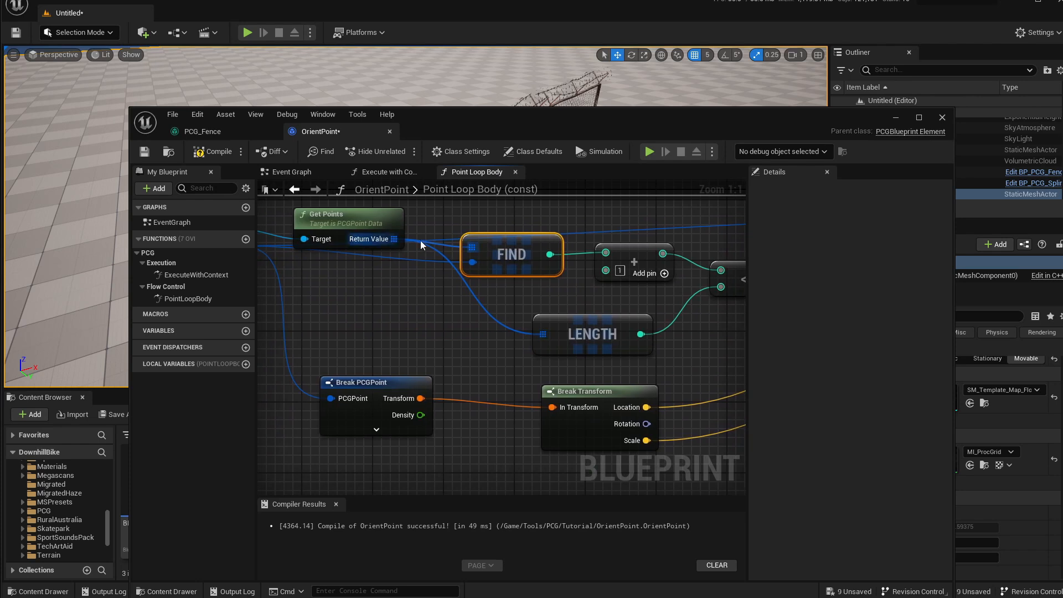
{"action": "right_click_drag", "start_coordinate": [482, 308], "coordinate": [277, 258]}
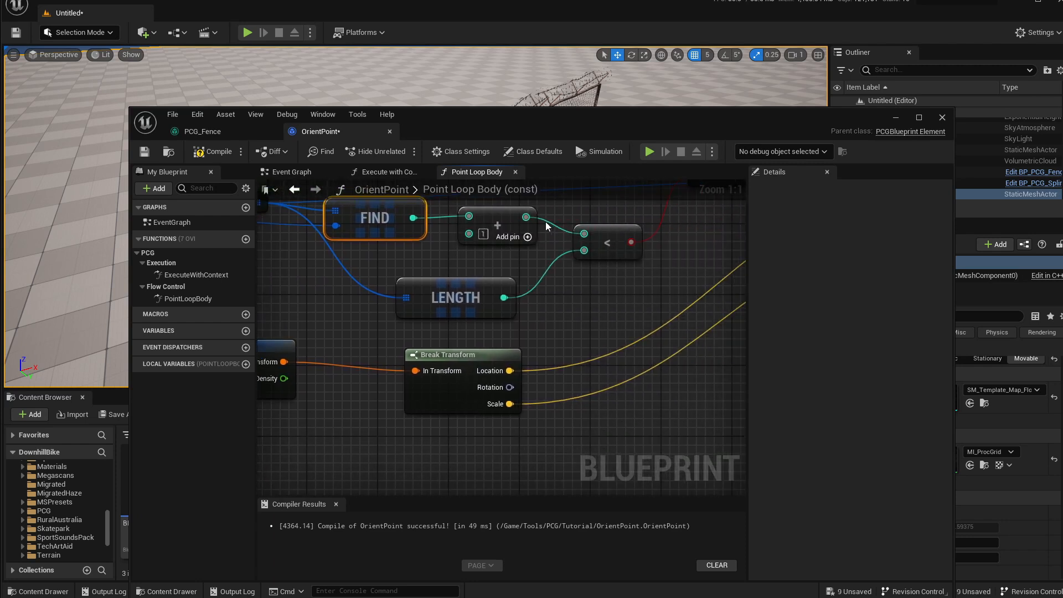
{"action": "right_click_drag", "start_coordinate": [485, 225], "coordinate": [439, 238]}
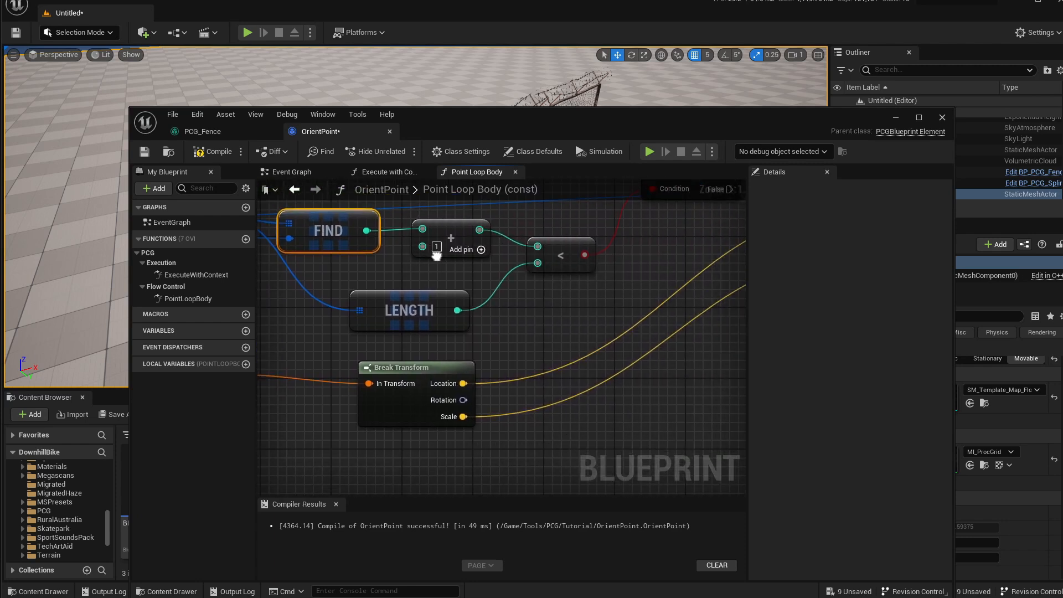
{"action": "left_click", "coordinate": [476, 233]}
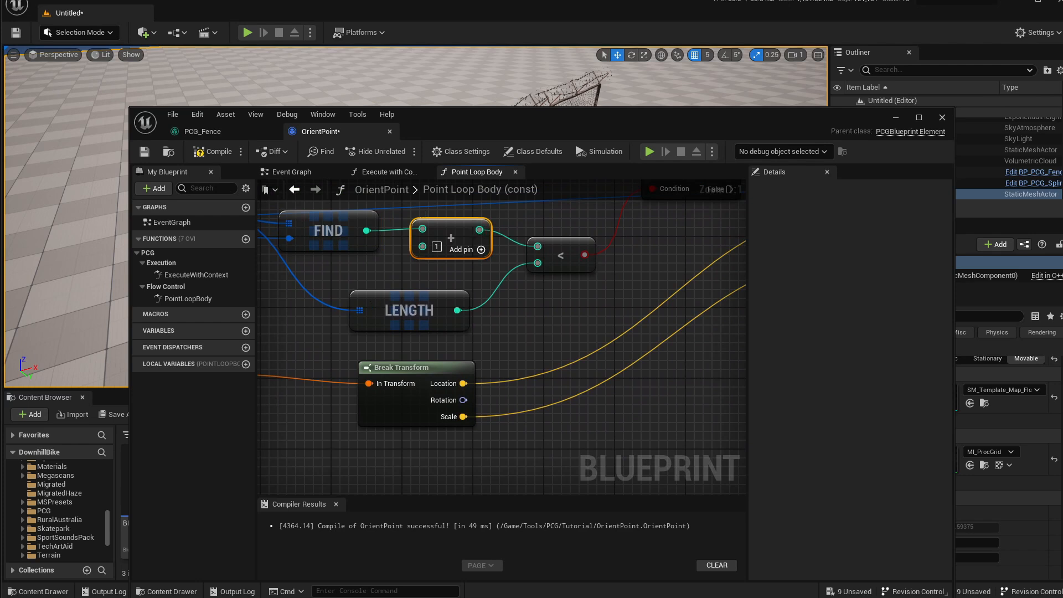
{"action": "right_click_drag", "start_coordinate": [379, 298], "coordinate": [486, 297]}
{"action": "scroll", "coordinate": [393, 329], "scroll_direction": "down", "scroll_amount": 2}
{"action": "right_click_drag", "start_coordinate": [375, 317], "coordinate": [459, 322]}
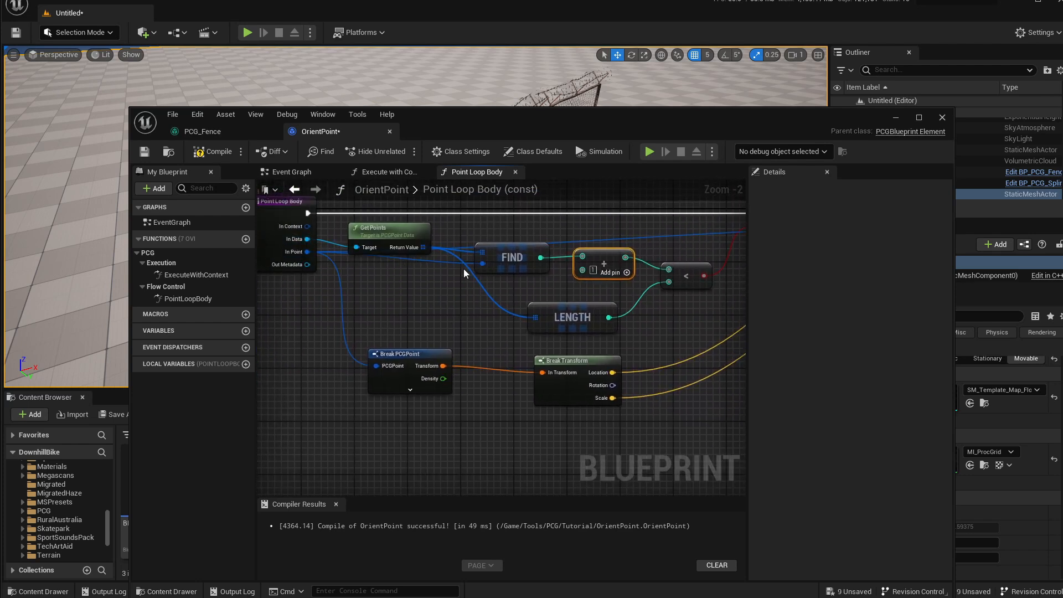
{"action": "left_click_drag", "start_coordinate": [391, 238], "coordinate": [396, 284]}
{"action": "right_click_drag", "start_coordinate": [469, 333], "coordinate": [420, 320]}
{"action": "left_click_drag", "start_coordinate": [374, 280], "coordinate": [495, 413]}
{"action": "type", "text": "get"}
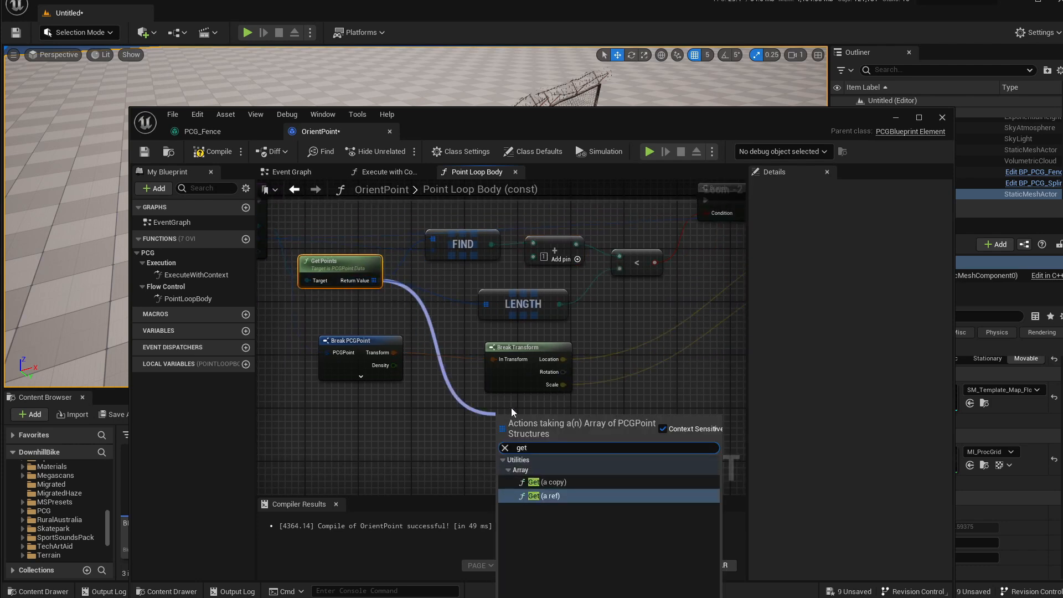
{"action": "key", "text": "Return"}
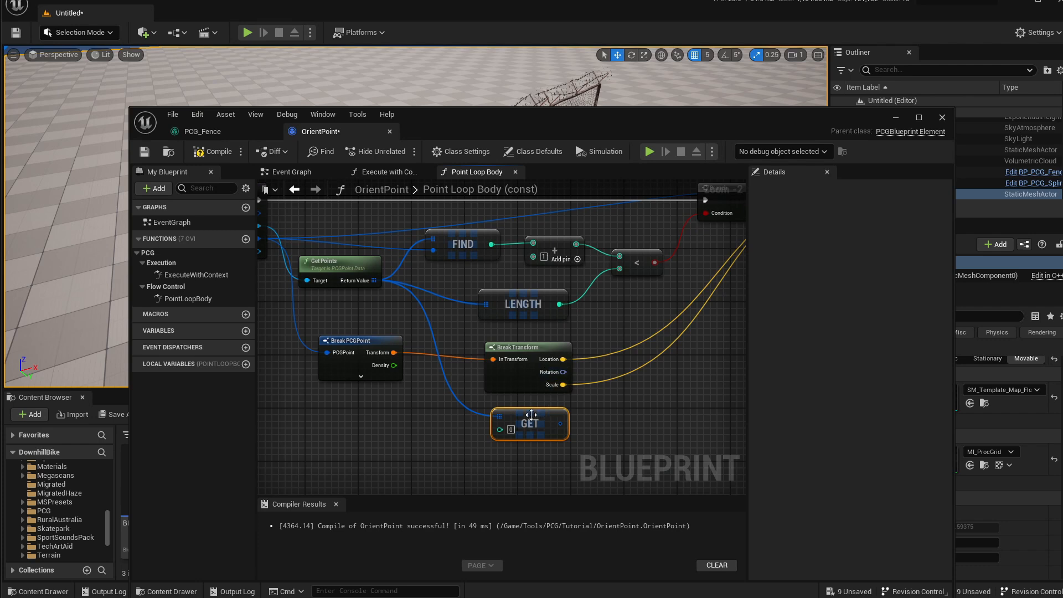
{"action": "left_click_drag", "start_coordinate": [535, 416], "coordinate": [589, 422]}
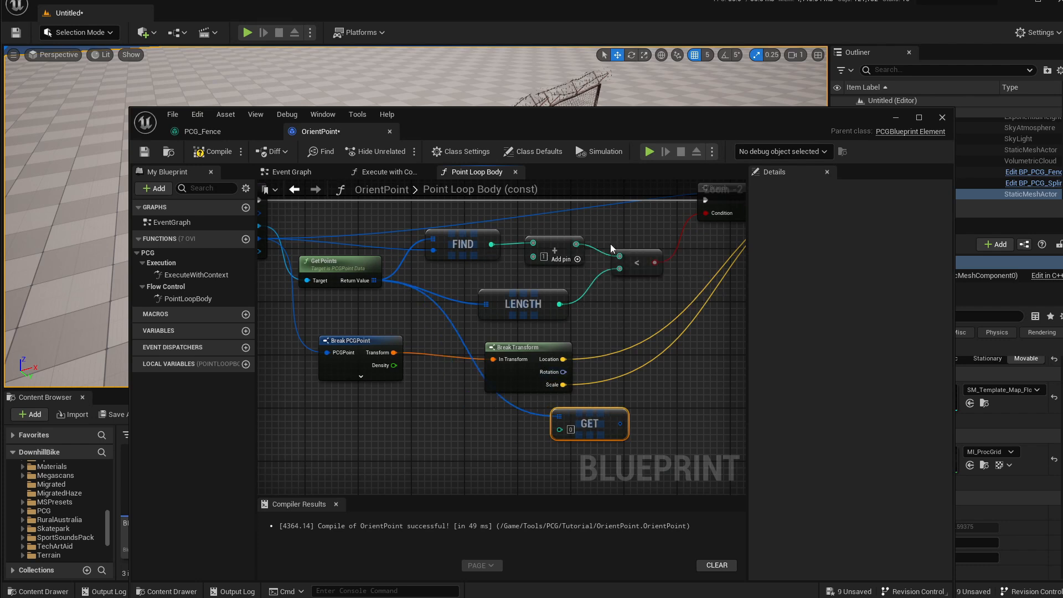
Connect the Add node's result to the Get node's index and shift the Break PCGPoint and Break Transform nodes down
{"action": "left_click_drag", "start_coordinate": [576, 244], "coordinate": [674, 402]}
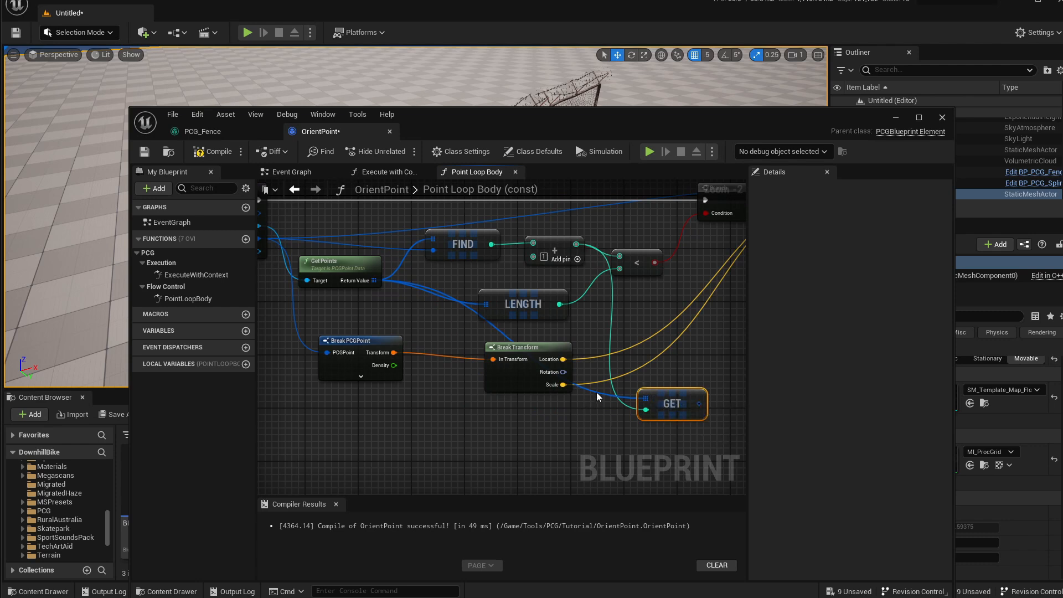
{"action": "left_click_drag", "start_coordinate": [526, 351], "coordinate": [521, 381]}
{"action": "left_click_drag", "start_coordinate": [366, 342], "coordinate": [367, 375]}
{"action": "right_click_drag", "start_coordinate": [643, 458], "coordinate": [639, 407]}
Move the Get node below Get Points and add a second Break PCGPoint node from its output
{"action": "left_click_drag", "start_coordinate": [685, 348], "coordinate": [420, 425]}
{"action": "left_click", "coordinate": [347, 354]}
{"action": "type", "text": "break"}
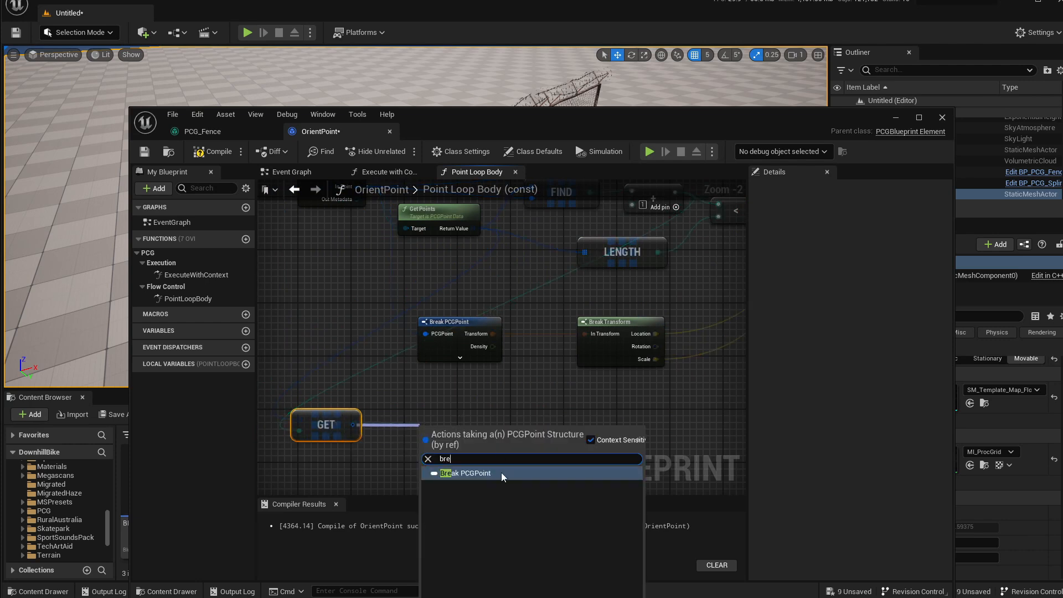
{"action": "left_click", "coordinate": [490, 474]}
{"action": "right_click_drag", "start_coordinate": [516, 389], "coordinate": [469, 395]}
Add a second Break Transform node from the new Break PCGPoint's Transform and align it under the first one
{"action": "left_click_drag", "start_coordinate": [442, 431], "coordinate": [519, 428]}
{"action": "type", "text": "break"}
{"action": "left_click", "coordinate": [577, 464]}
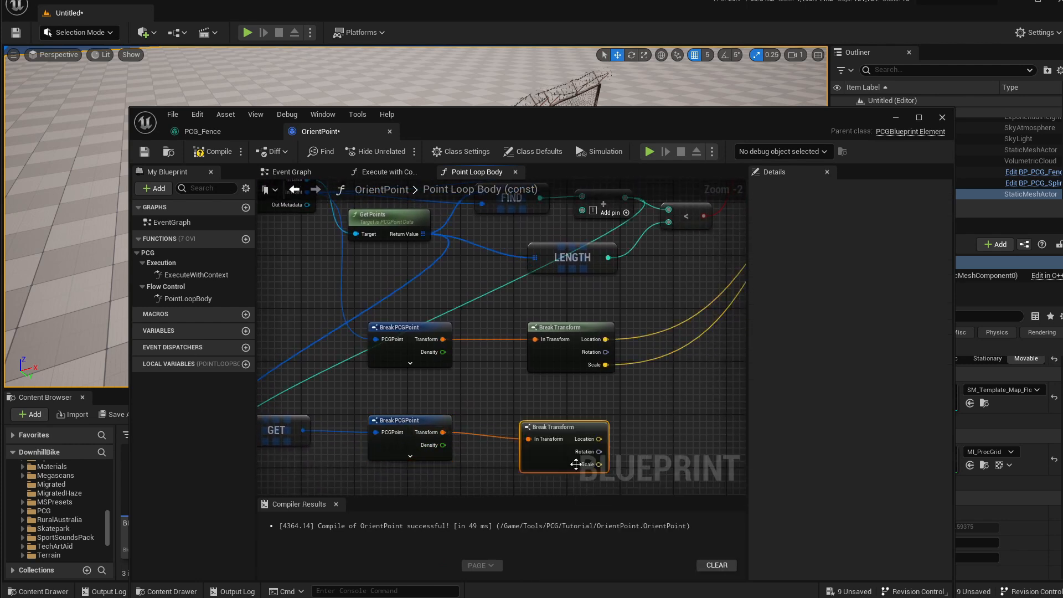
{"action": "right_click_drag", "start_coordinate": [640, 401], "coordinate": [470, 385]}
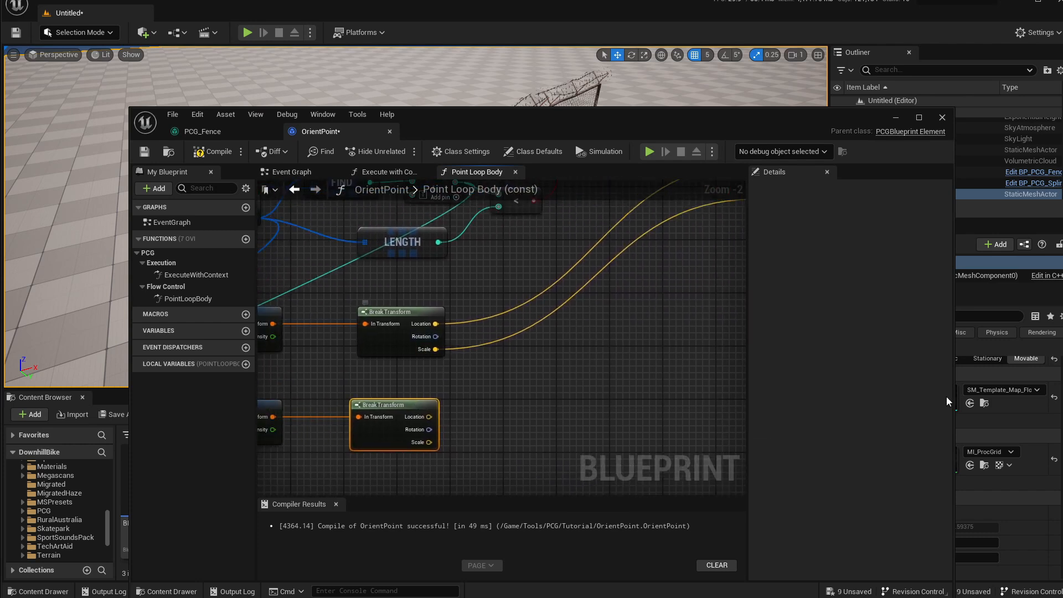
{"action": "left_click_drag", "start_coordinate": [389, 401], "coordinate": [396, 400]}
{"action": "right_click_drag", "start_coordinate": [396, 400], "coordinate": [477, 383]}
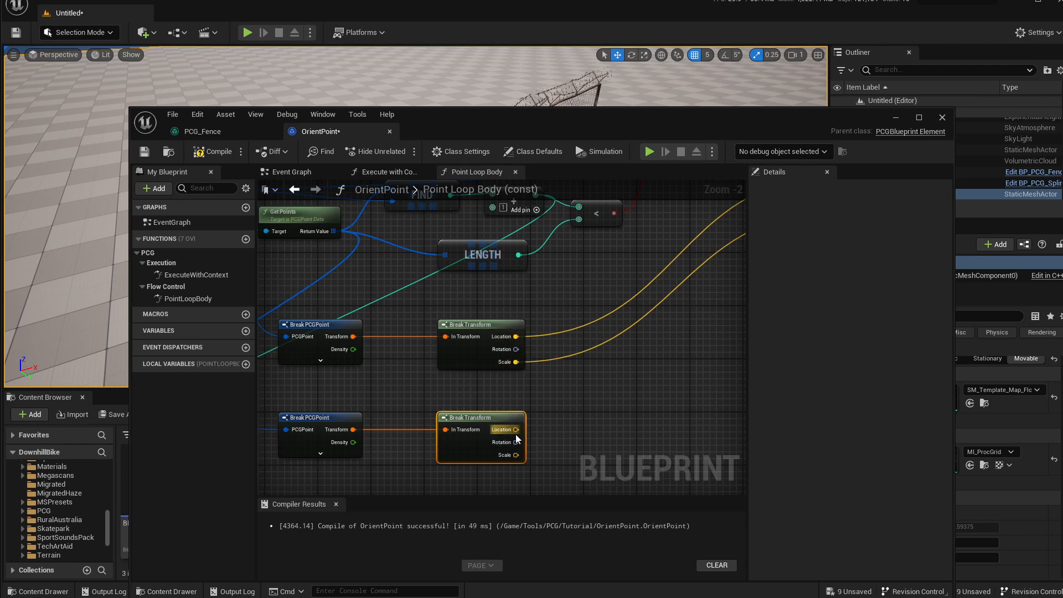
Add a vector Subtract node fed by the second Break Transform's Location and place it between the two Break Transform rows
{"action": "mouse_move", "coordinate": [510, 397]}
{"action": "right_mouse_down"}
{"action": "mouse_move", "coordinate": [563, 411]}
{"action": "mouse_move", "coordinate": [553, 394]}
{"action": "mouse_move", "coordinate": [519, 383]}
{"action": "right_mouse_up"}
{"action": "right_click_drag", "start_coordinate": [467, 414], "coordinate": [549, 417]}
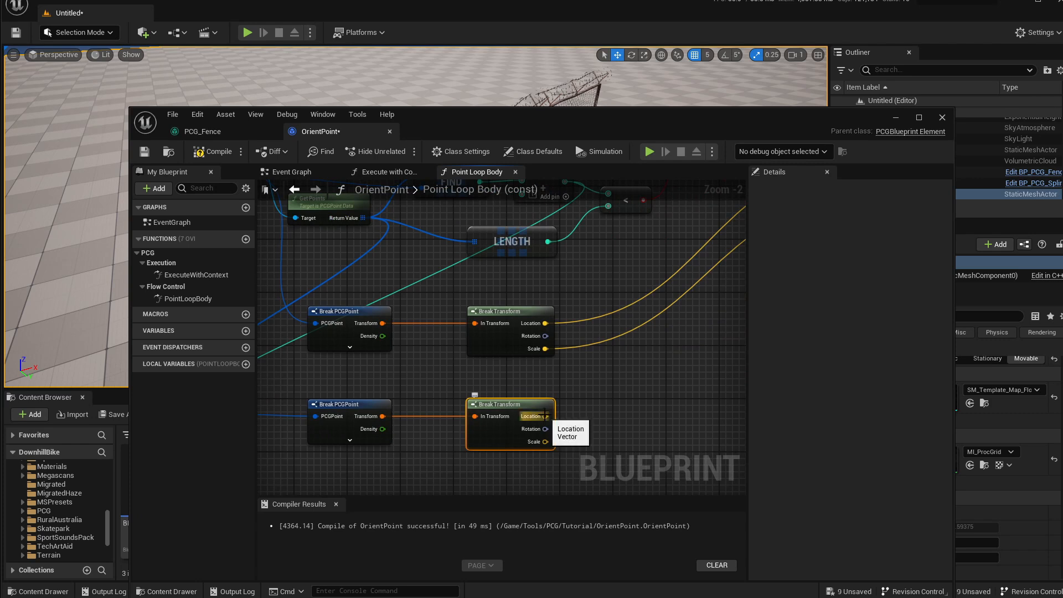
{"action": "left_click_drag", "start_coordinate": [545, 416], "coordinate": [565, 377]}
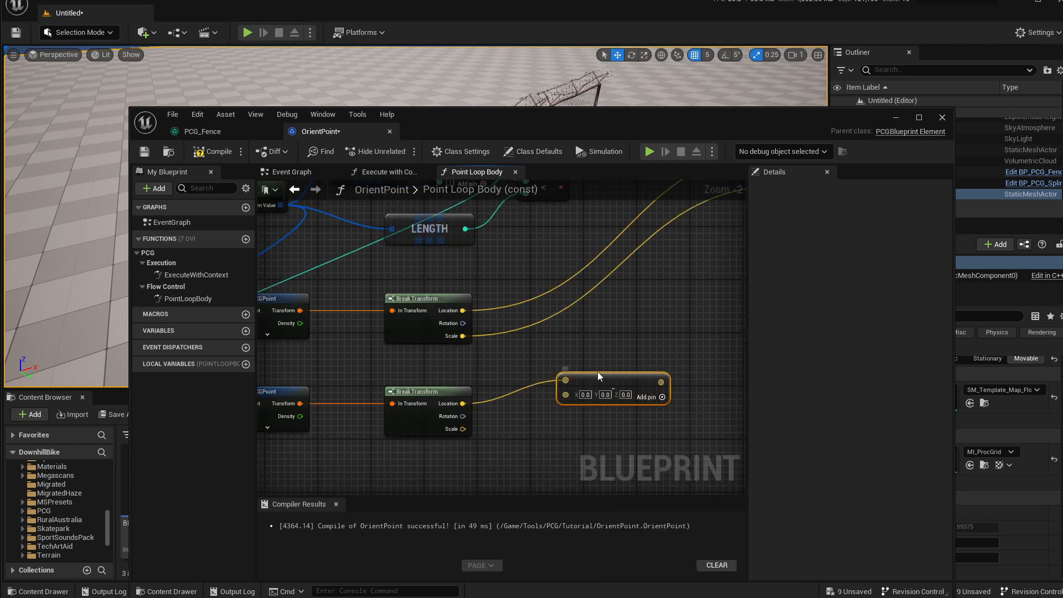
{"action": "left_click_drag", "start_coordinate": [581, 377], "coordinate": [568, 344]}
Connect the first Break Transform's Location to the Subtract node's second input and add Make Rot from X on its result
{"action": "left_click_drag", "start_coordinate": [463, 311], "coordinate": [639, 366]}
{"action": "type", "text": "make rota"}
{"action": "key", "text": "Up"}
{"action": "key", "text": "Up"}
{"action": "key", "text": "Up"}
{"action": "key", "text": "Up"}
{"action": "key", "text": "Up"}
{"action": "key", "text": "Up"}
{"action": "key", "text": "Up"}
{"action": "key", "text": "Up"}
{"action": "key", "text": "Up"}
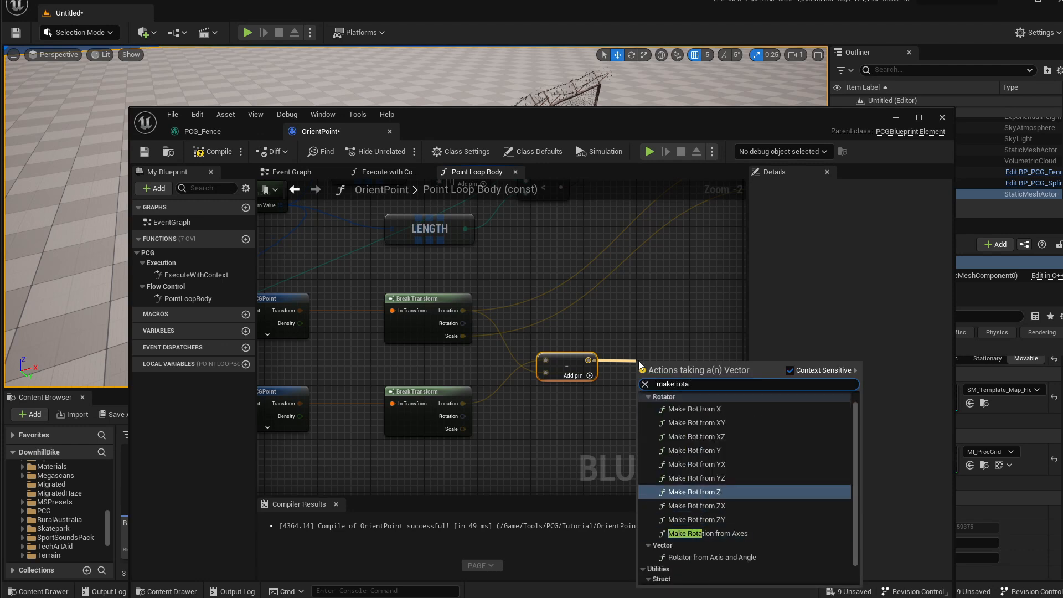
{"action": "key", "text": "Escape"}
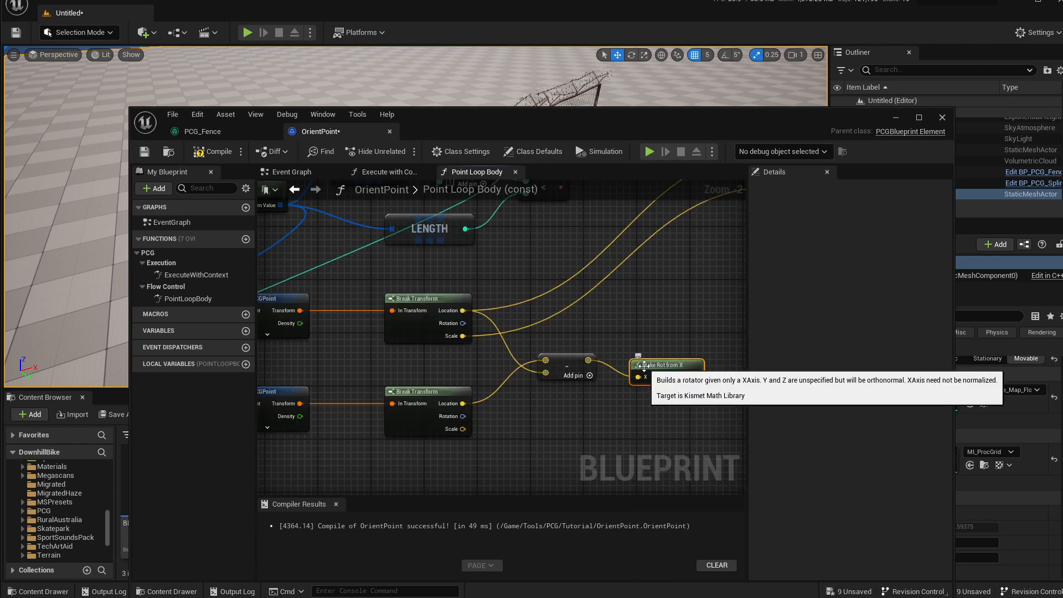
Reposition the Subtract node and align Make Rot from X with its output
{"action": "right_click_drag", "start_coordinate": [564, 355], "coordinate": [456, 391]}
{"action": "mouse_move", "coordinate": [455, 392]}
{"action": "left_mouse_down"}
{"action": "mouse_move", "coordinate": [473, 381]}
{"action": "mouse_move", "coordinate": [450, 387]}
{"action": "mouse_move", "coordinate": [454, 379]}
{"action": "left_mouse_up"}
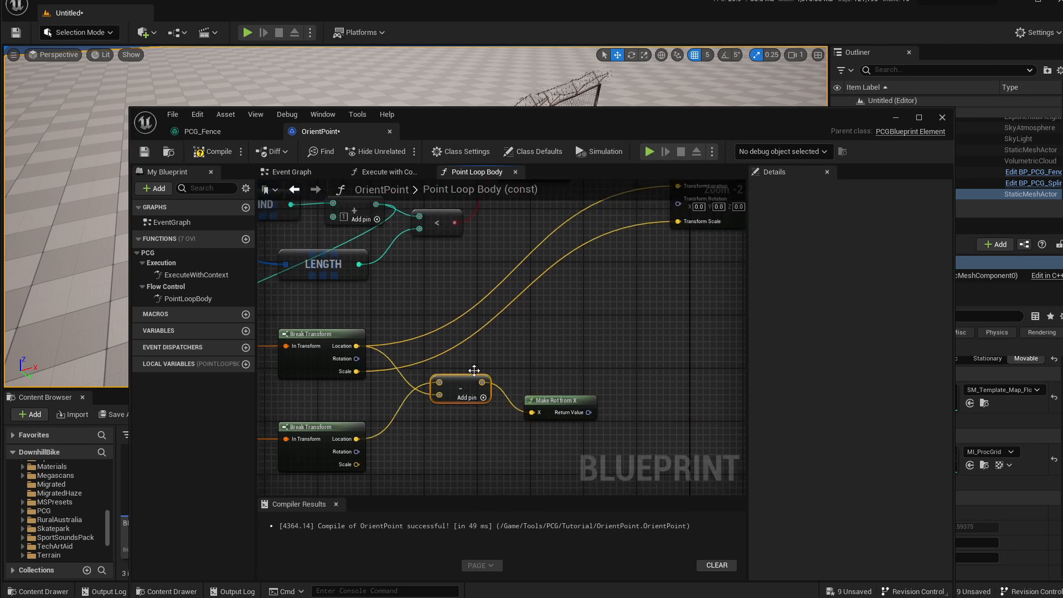
{"action": "left_click_drag", "start_coordinate": [559, 401], "coordinate": [557, 368]}
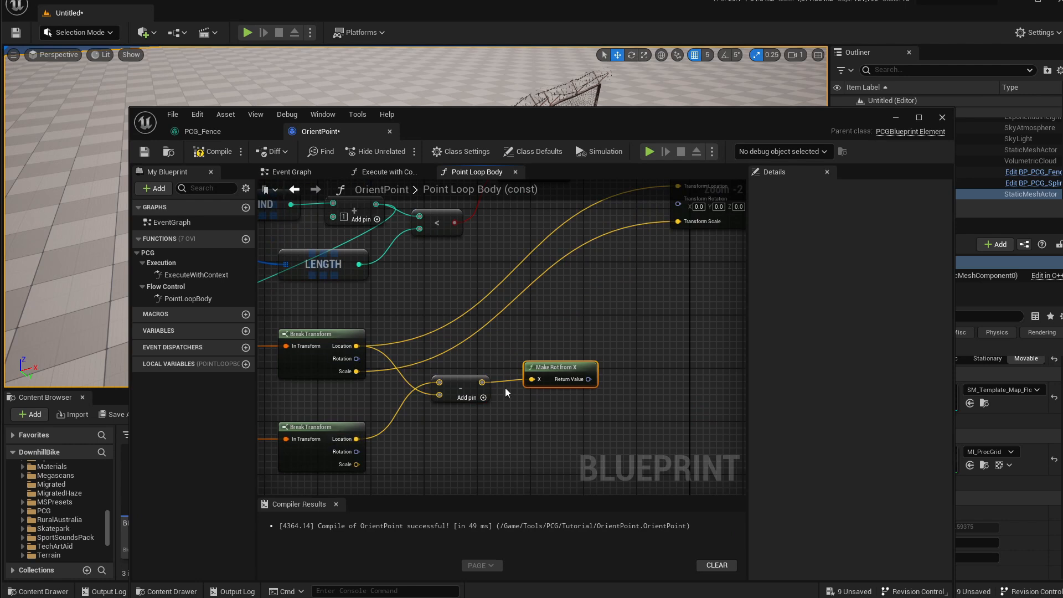
Connect Make Rot from X's Return Value to Transform Rotation on Set members in PCGPoint, and compile and save the OrientPoint blueprint
{"action": "right_click_drag", "start_coordinate": [557, 364], "coordinate": [459, 436]}
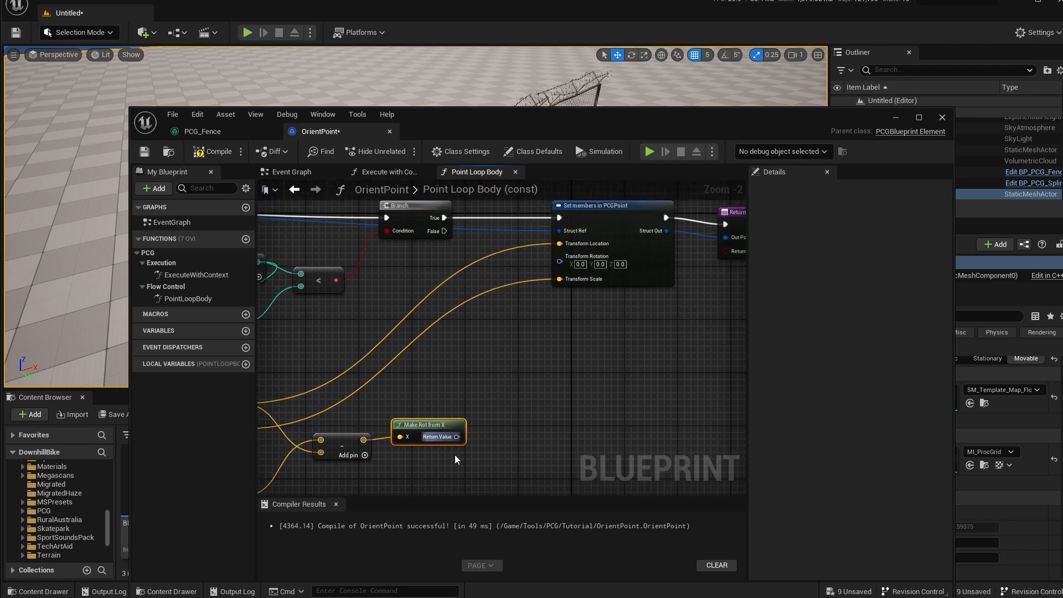
{"action": "left_click_drag", "start_coordinate": [461, 437], "coordinate": [559, 261]}
{"action": "right_click_drag", "start_coordinate": [559, 267], "coordinate": [470, 277]}
{"action": "left_click", "coordinate": [211, 152]}
{"action": "left_click", "coordinate": [144, 151]}
{"action": "left_click_drag", "start_coordinate": [584, 132], "coordinate": [666, 368]}
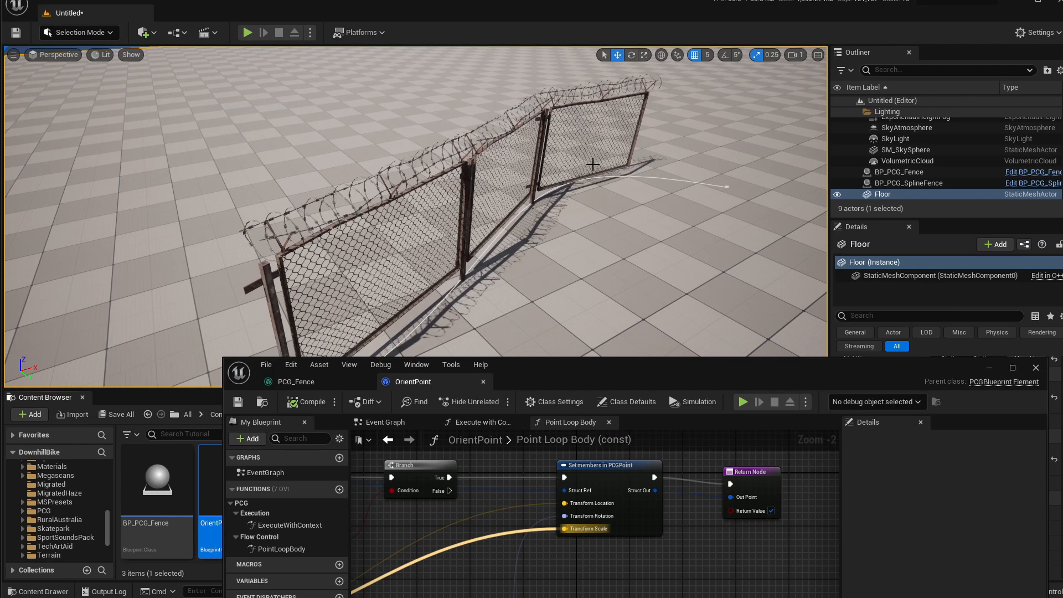
Reshape the BP_PCG_Fence spline by moving its points and extending it with additional points so the fence follows a winding path
{"action": "key", "text": "d"}
{"action": "right_click_drag", "start_coordinate": [638, 145], "coordinate": [595, 168]}
{"action": "key", "text": "a"}
{"action": "key", "text": "d"}
{"action": "key", "text": "w"}
{"action": "key", "text": "s"}
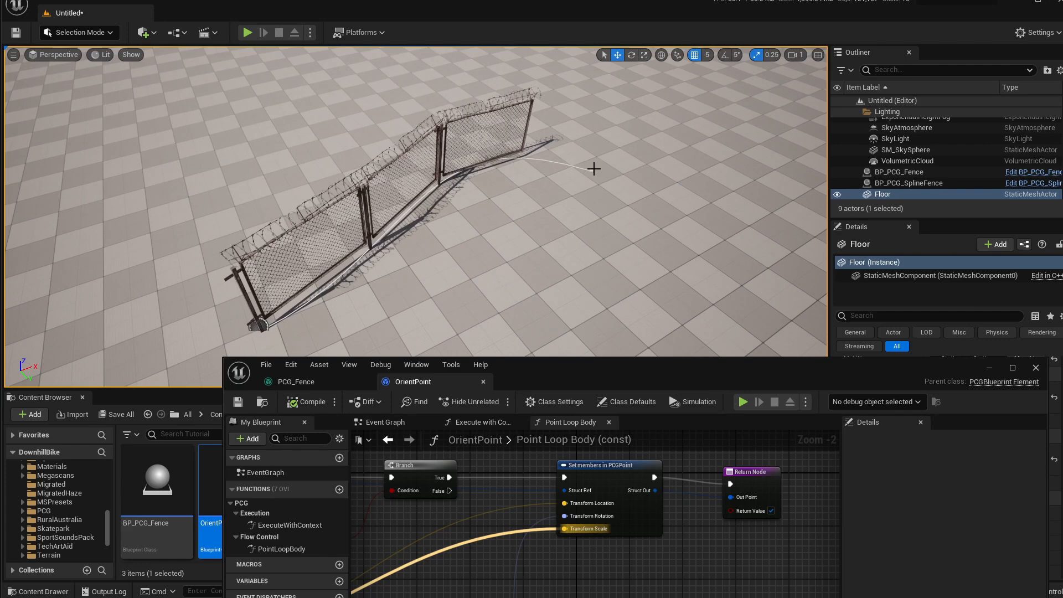
{"action": "left_click", "coordinate": [281, 308]}
{"action": "left_click", "coordinate": [591, 171]}
{"action": "left_click_drag", "start_coordinate": [616, 184], "coordinate": [526, 163]}
{"action": "left_click_drag", "start_coordinate": [544, 201], "coordinate": [462, 132]}
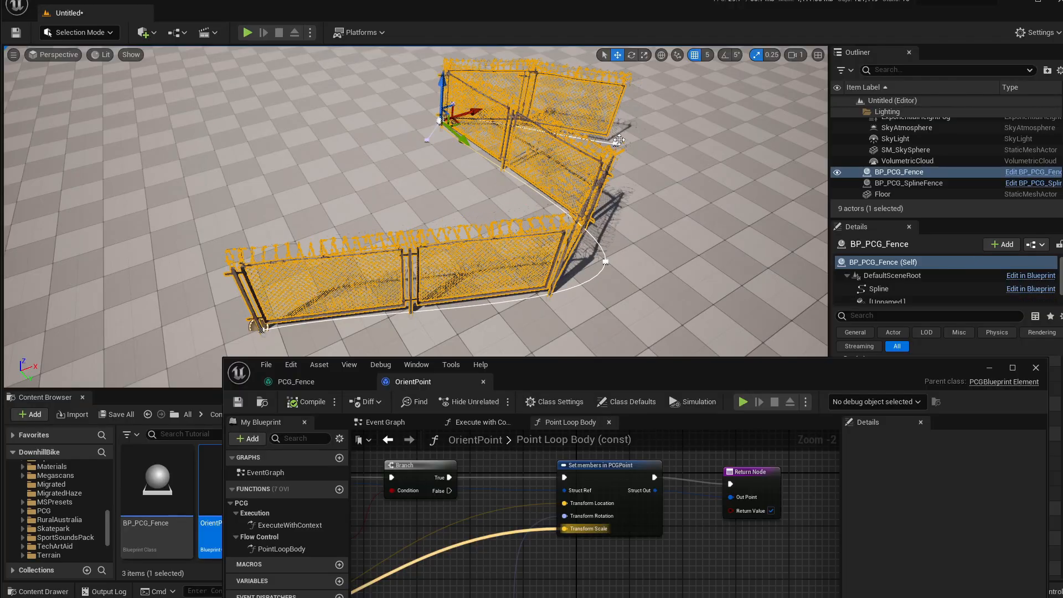
{"action": "left_click_drag", "start_coordinate": [649, 133], "coordinate": [738, 81], "text": "alt"}
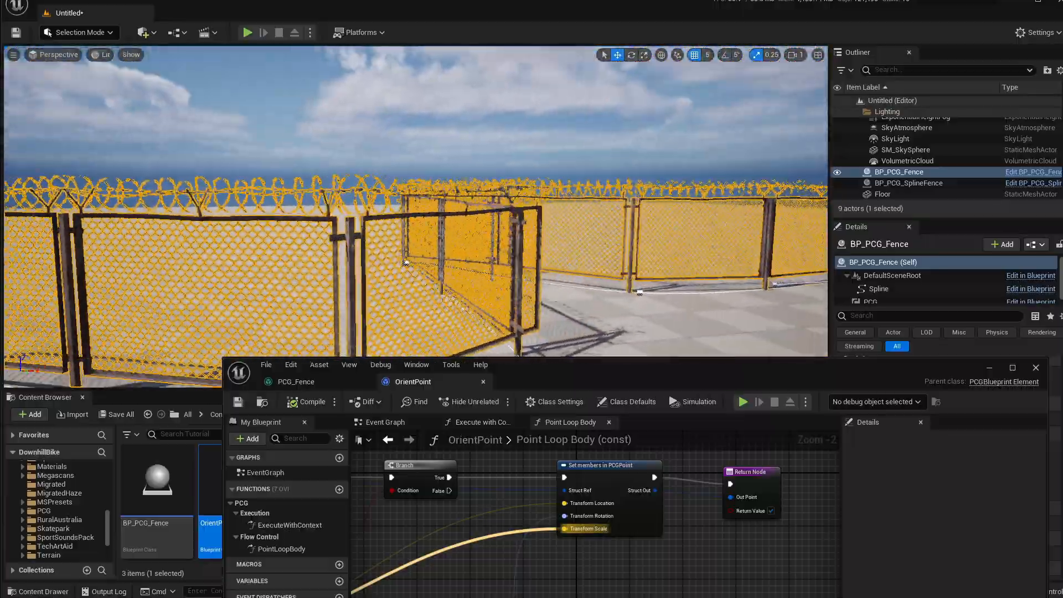
Examine how the fence panels meet at the curved corners and check the Spline Sampler's Distance Increment in PCG_Fence
{"action": "right_click_drag", "start_coordinate": [415, 216], "coordinate": [432, 273]}
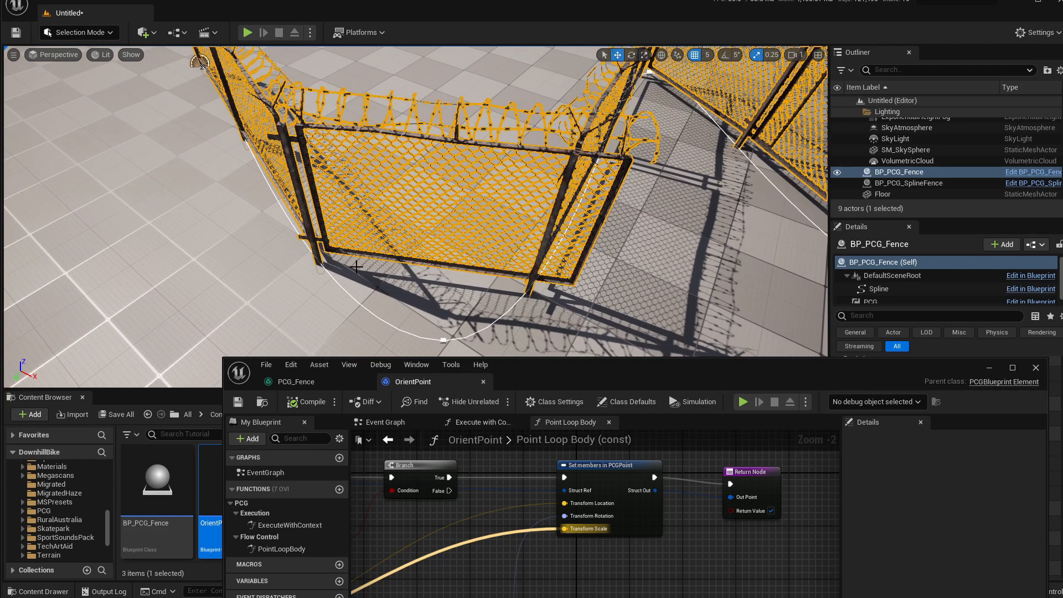
{"action": "mouse_move", "coordinate": [452, 238]}
{"action": "right_mouse_down"}
{"action": "mouse_move", "coordinate": [504, 213]}
{"action": "mouse_move", "coordinate": [438, 233]}
{"action": "right_mouse_up"}
{"action": "right_click_drag", "start_coordinate": [725, 230], "coordinate": [732, 236]}
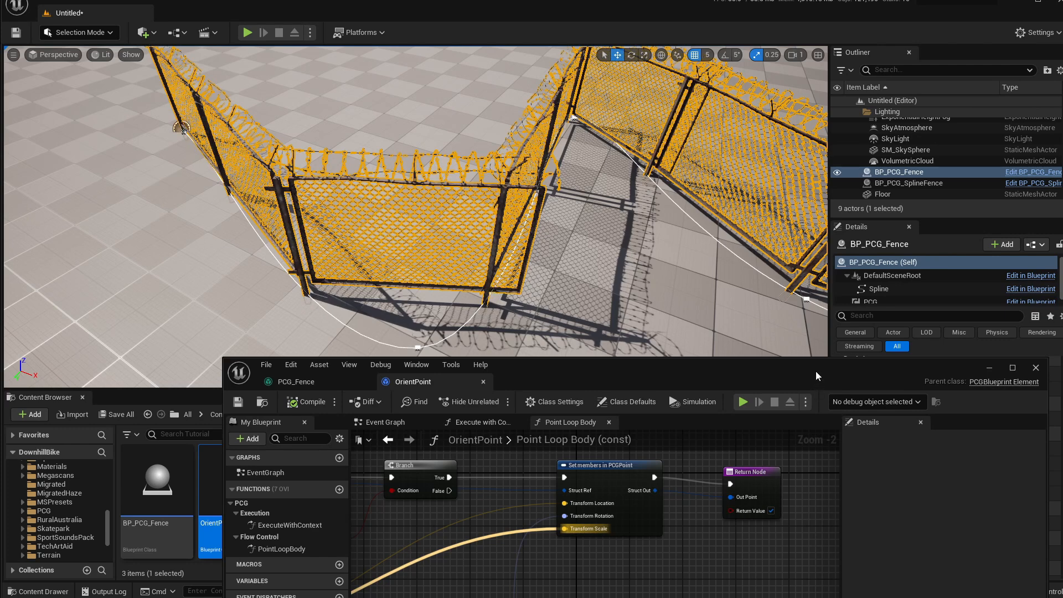
{"action": "left_click_drag", "start_coordinate": [812, 371], "coordinate": [692, 206]}
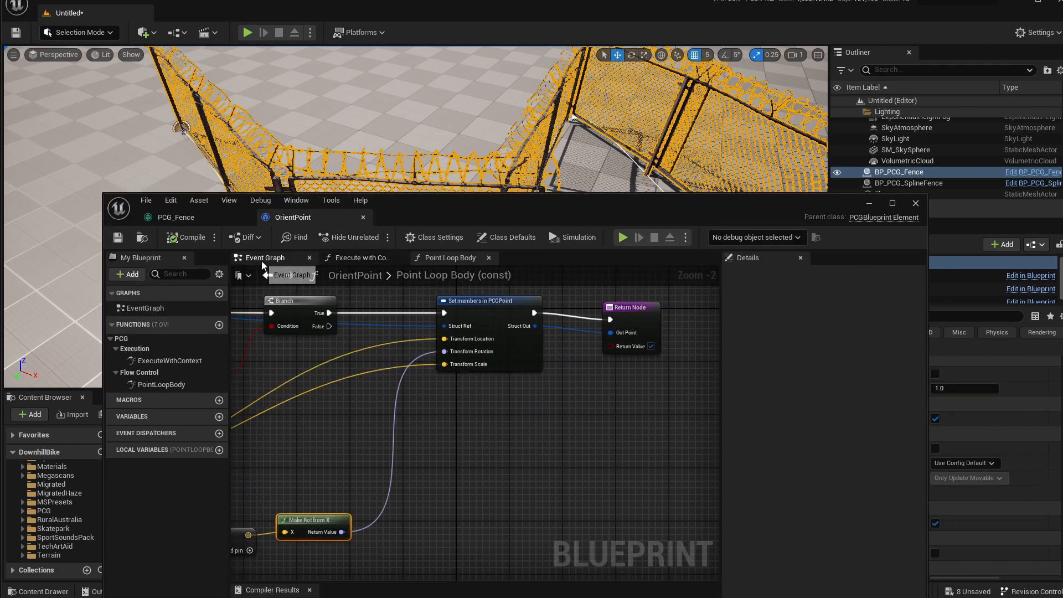
{"action": "left_click", "coordinate": [176, 217]}
{"action": "left_click", "coordinate": [315, 431]}
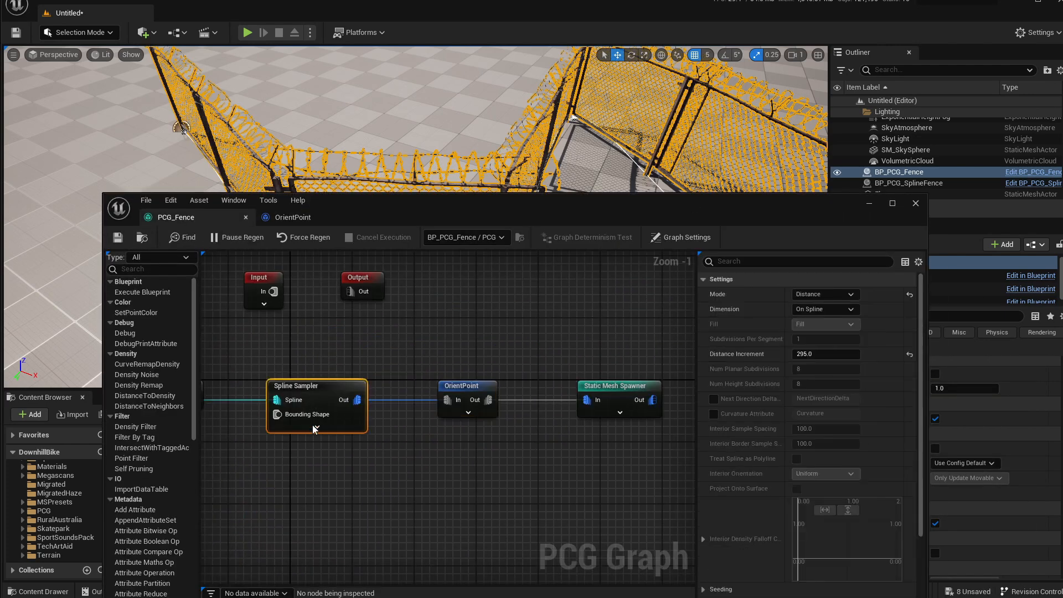
{"action": "left_click", "coordinate": [826, 354]}
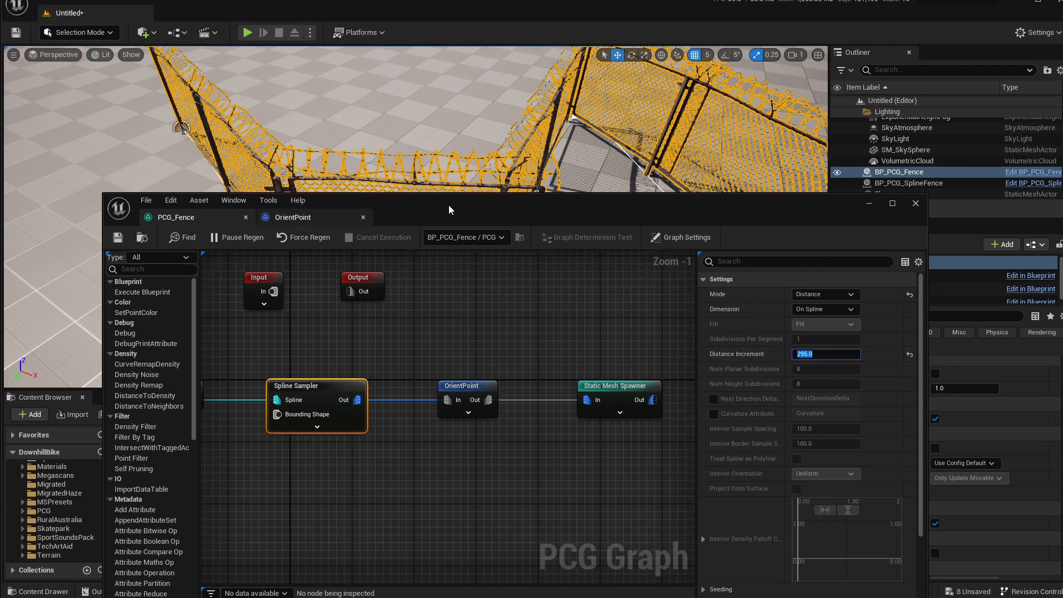
{"action": "left_click_drag", "start_coordinate": [420, 204], "coordinate": [418, 380]}
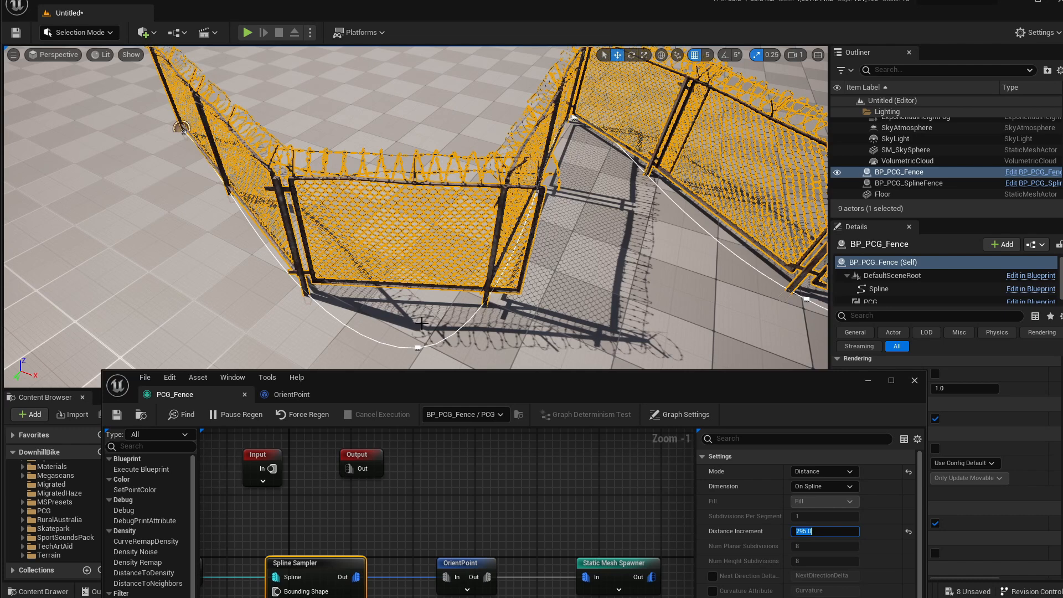
{"action": "left_click_drag", "start_coordinate": [643, 377], "coordinate": [689, 231]}
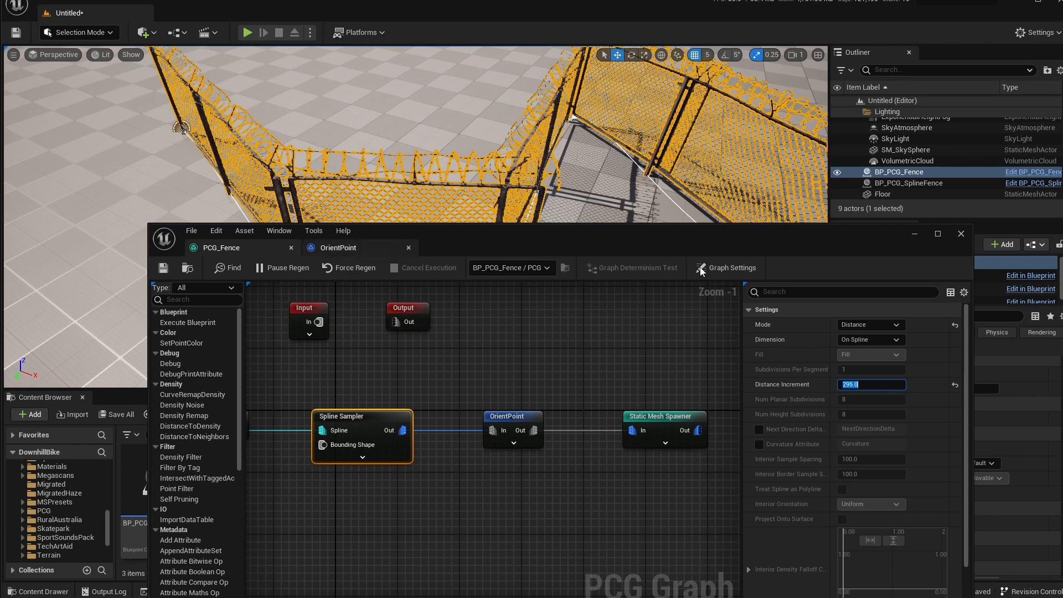
In OrientPoint's Point Loop Body, disconnect Transform Scale on Set members in PCGPoint and split it into X, Y and Z pins
{"action": "left_click", "coordinate": [355, 255]}
{"action": "scroll", "coordinate": [565, 448], "scroll_direction": "down", "scroll_amount": 3}
{"action": "right_click_drag", "start_coordinate": [435, 467], "coordinate": [536, 510]}
{"action": "scroll", "coordinate": [555, 370], "scroll_direction": "up", "scroll_amount": 6}
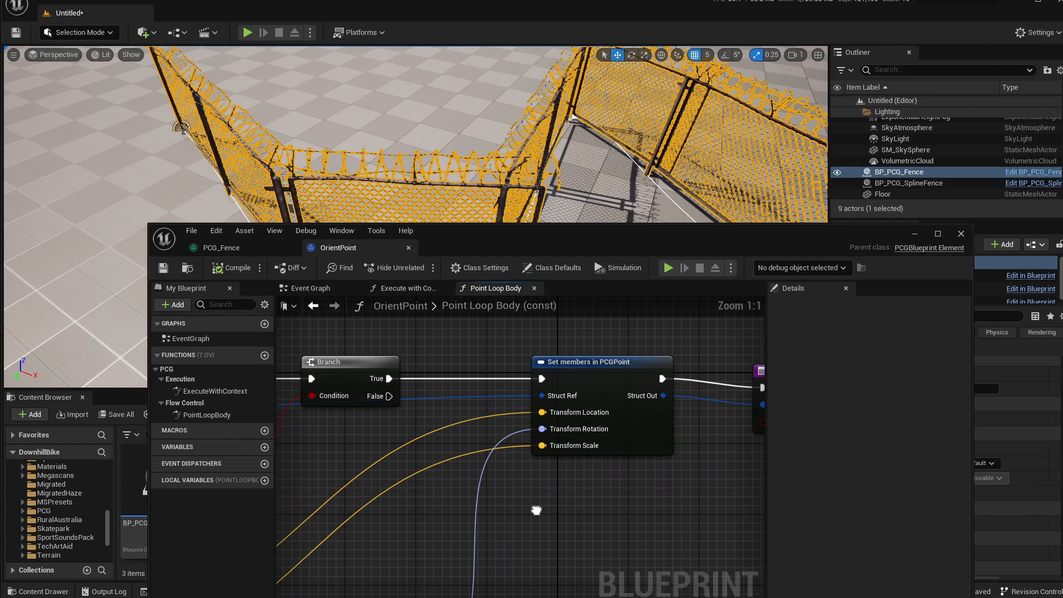
{"action": "left_click", "coordinate": [555, 447], "text": "alt"}
{"action": "right_click_drag", "start_coordinate": [563, 489], "coordinate": [581, 472]}
{"action": "right_click", "coordinate": [589, 439]}
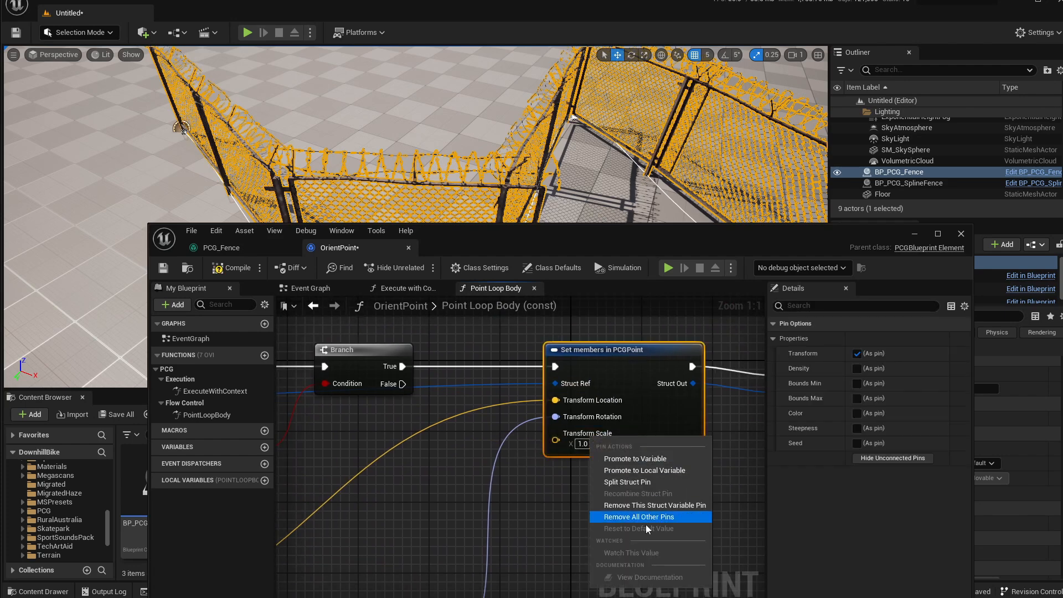
{"action": "left_click", "coordinate": [635, 483]}
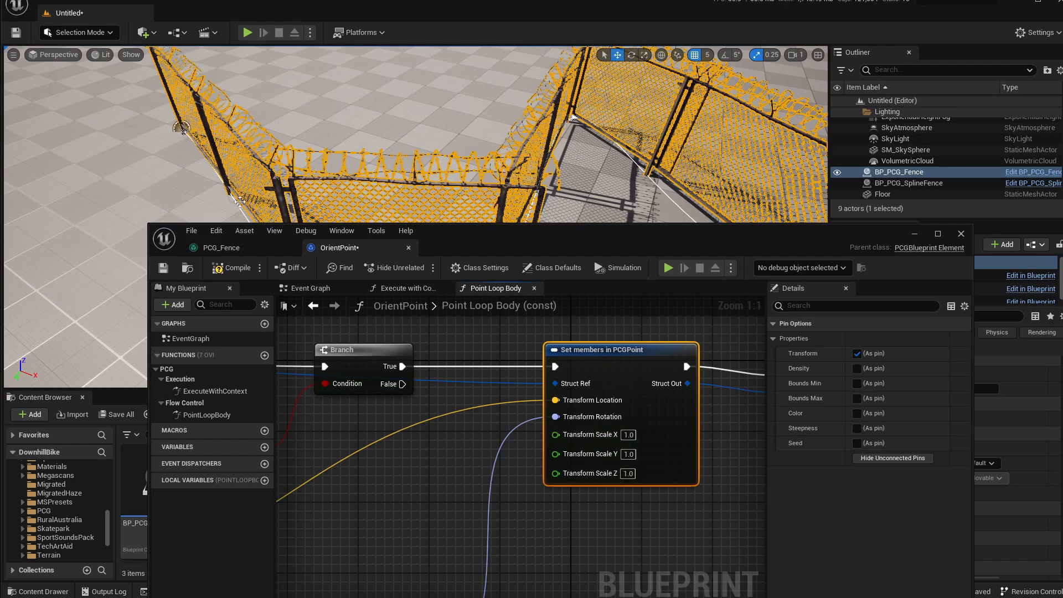
Split the Scale output of the upper Break Transform node into separate X, Y and Z pins
{"action": "scroll", "coordinate": [554, 445], "scroll_direction": "down", "scroll_amount": 3}
{"action": "right_click_drag", "start_coordinate": [475, 484], "coordinate": [674, 399]}
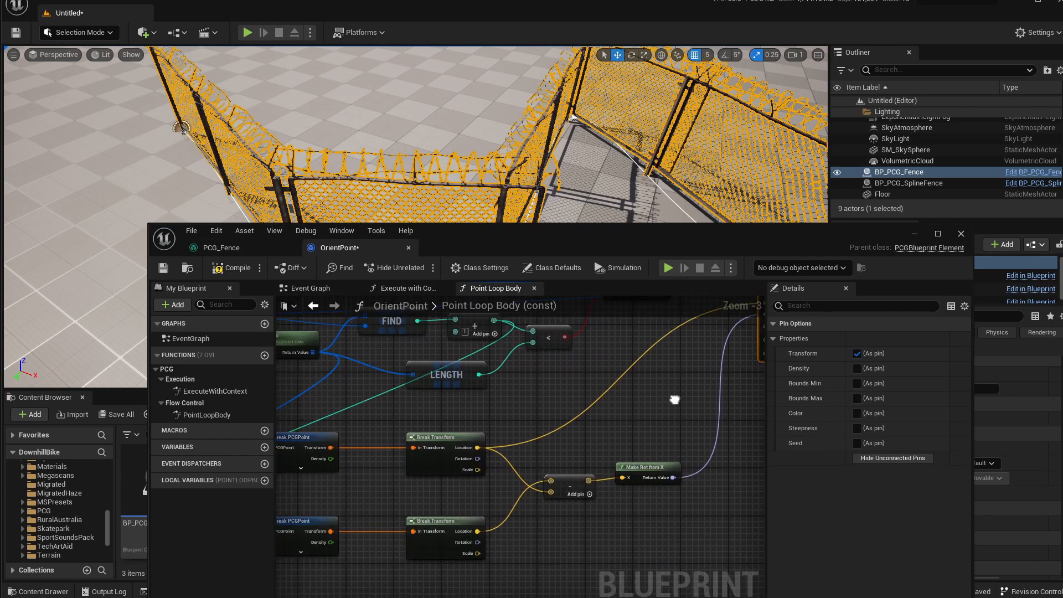
{"action": "right_click_drag", "start_coordinate": [559, 436], "coordinate": [480, 440]}
{"action": "scroll", "coordinate": [686, 424], "scroll_direction": "up", "scroll_amount": 2}
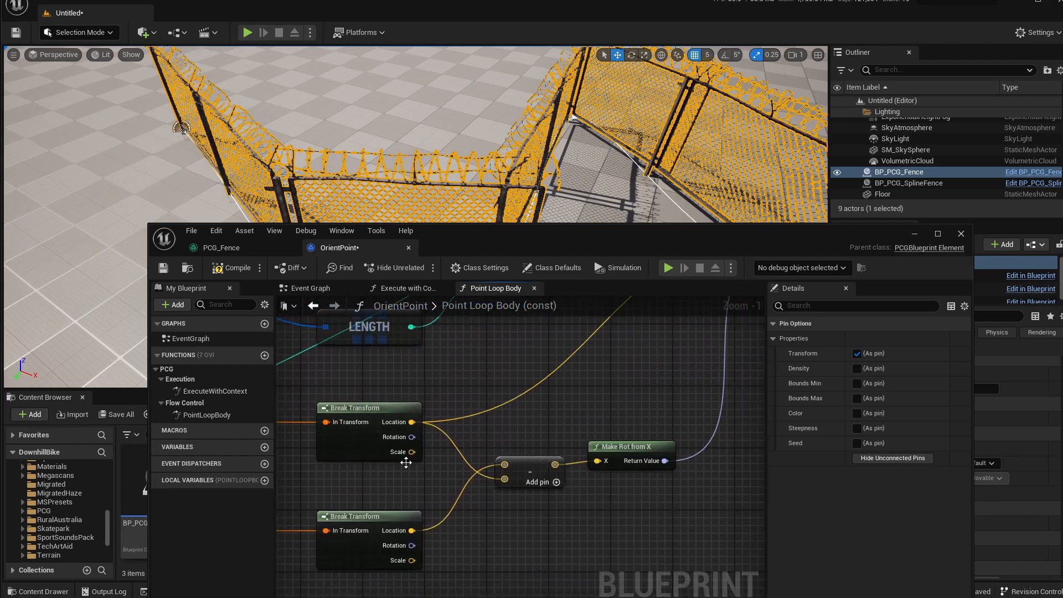
{"action": "right_click_drag", "start_coordinate": [406, 455], "coordinate": [629, 457]}
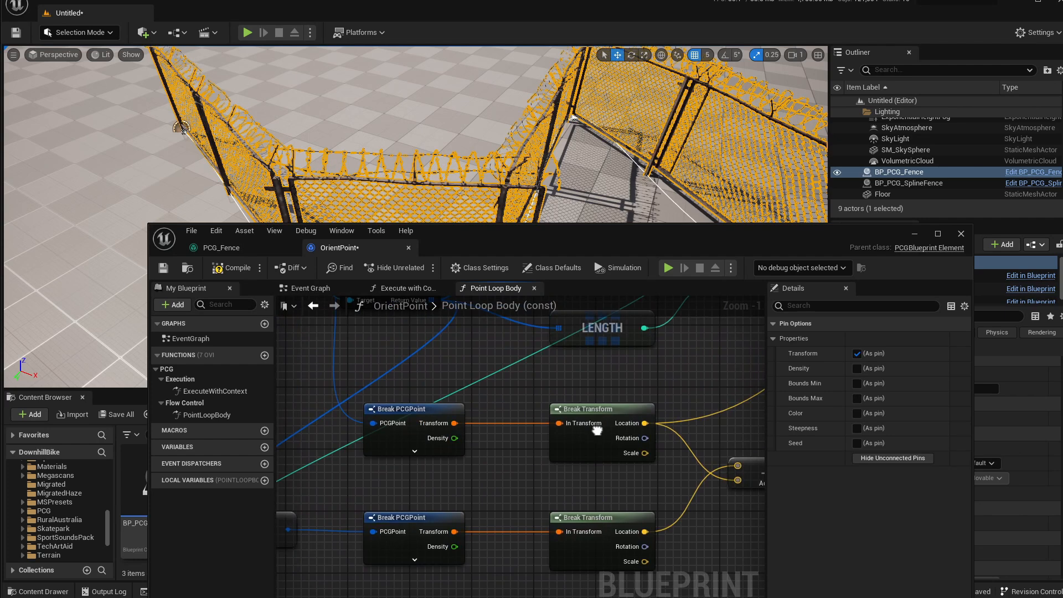
{"action": "right_click", "coordinate": [628, 457]}
{"action": "right_click", "coordinate": [628, 457]}
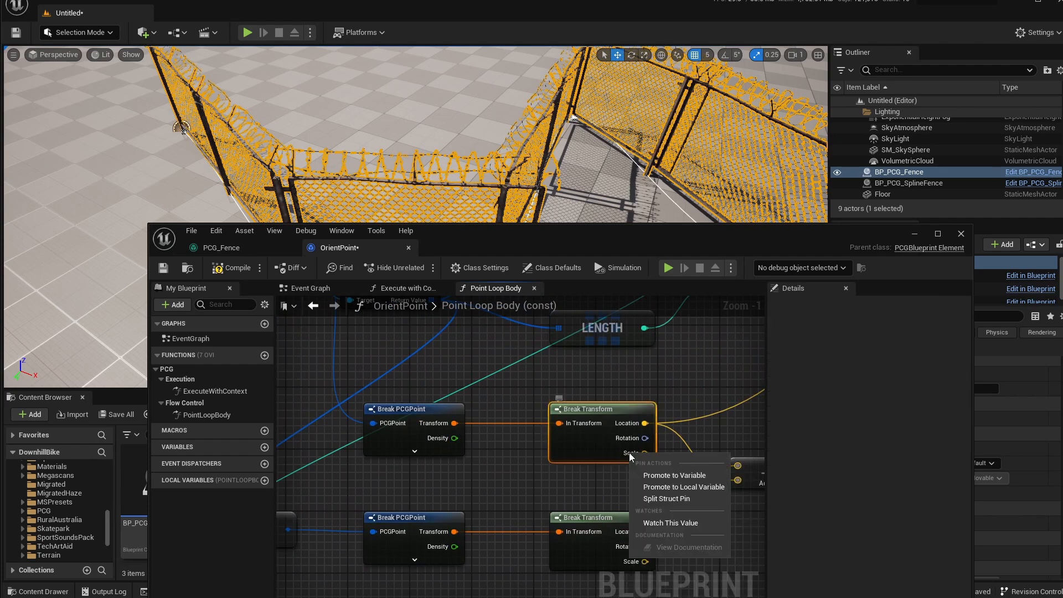
{"action": "left_click", "coordinate": [679, 502]}
Connect the upper Break Transform's Scale Y and Scale Z to Transform Scale Y and Transform Scale Z on Set members in PCGPoint
{"action": "right_click_drag", "start_coordinate": [695, 450], "coordinate": [487, 503]}
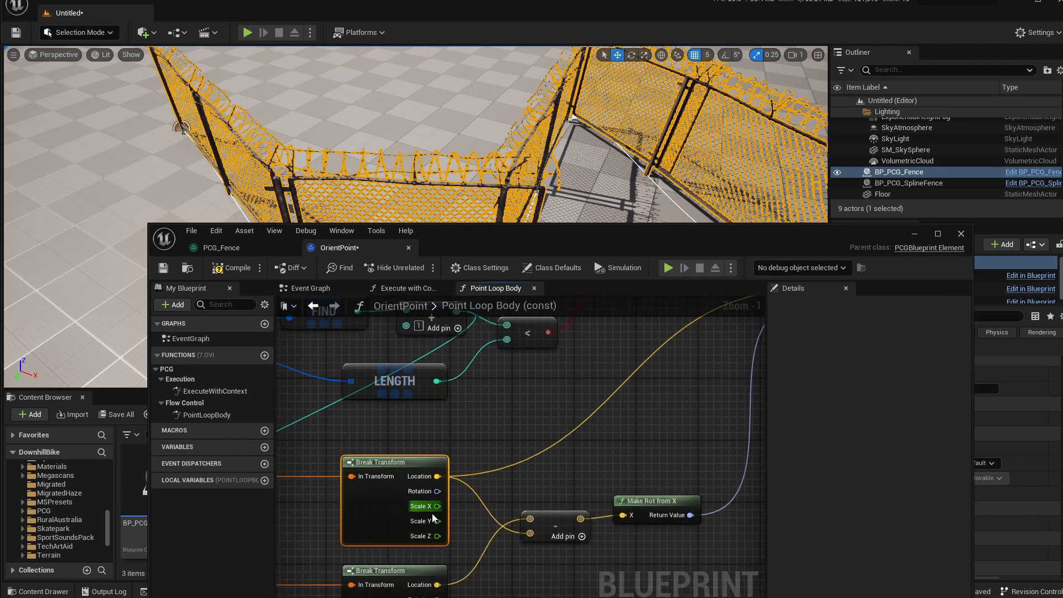
{"action": "left_click_drag", "start_coordinate": [437, 521], "coordinate": [654, 338]}
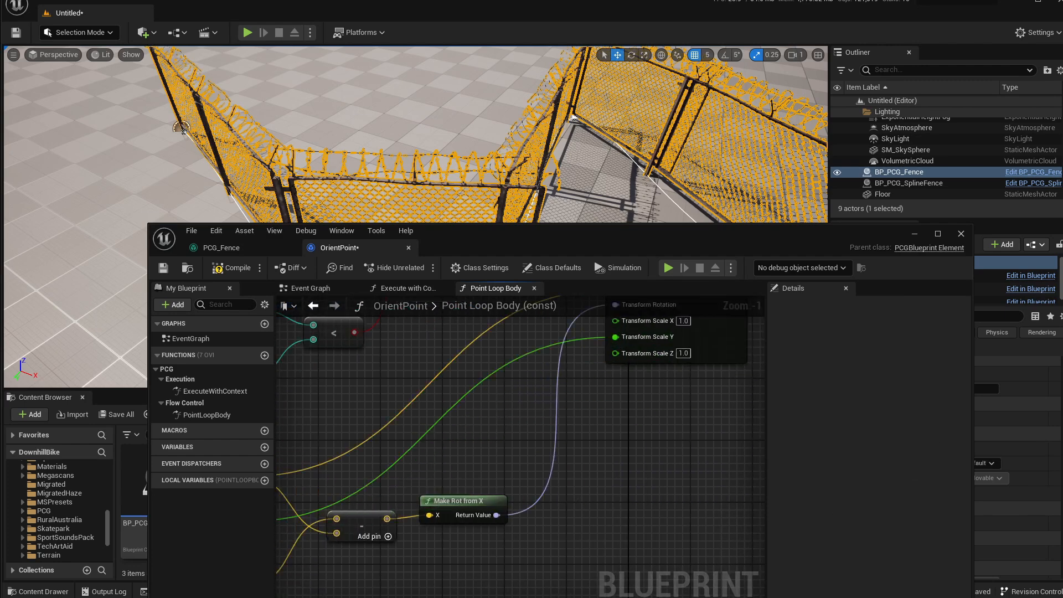
{"action": "right_click_drag", "start_coordinate": [642, 441], "coordinate": [727, 436]}
{"action": "left_click_drag", "start_coordinate": [314, 533], "coordinate": [705, 352]}
{"action": "right_click_drag", "start_coordinate": [667, 427], "coordinate": [691, 452]}
Divide Scale X by 295, feed the result into Transform Scale X, and compile and save the blueprint
{"action": "left_click_drag", "start_coordinate": [343, 525], "coordinate": [433, 437]}
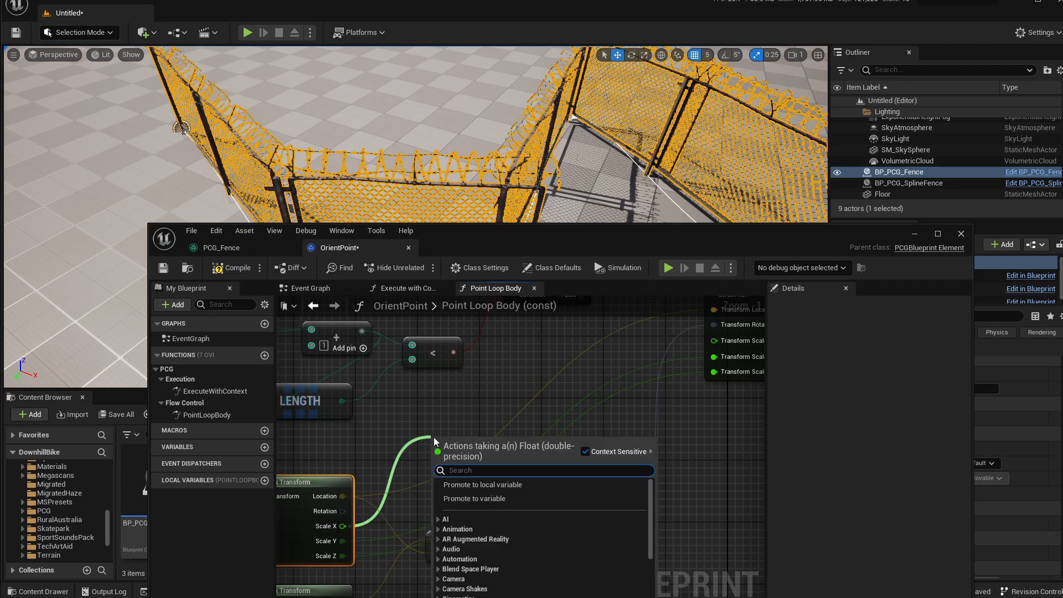
{"action": "type", "text": "/"}
{"action": "key", "text": "Return"}
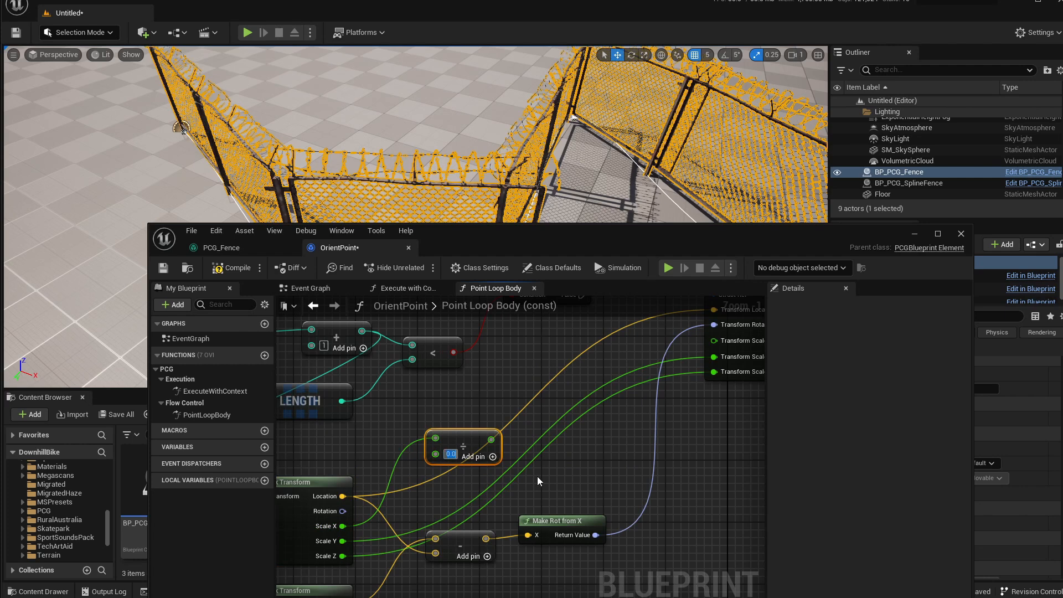
{"action": "type", "text": "395"}
{"action": "key", "text": "Return"}
{"action": "left_click_drag", "start_coordinate": [497, 439], "coordinate": [530, 480]}
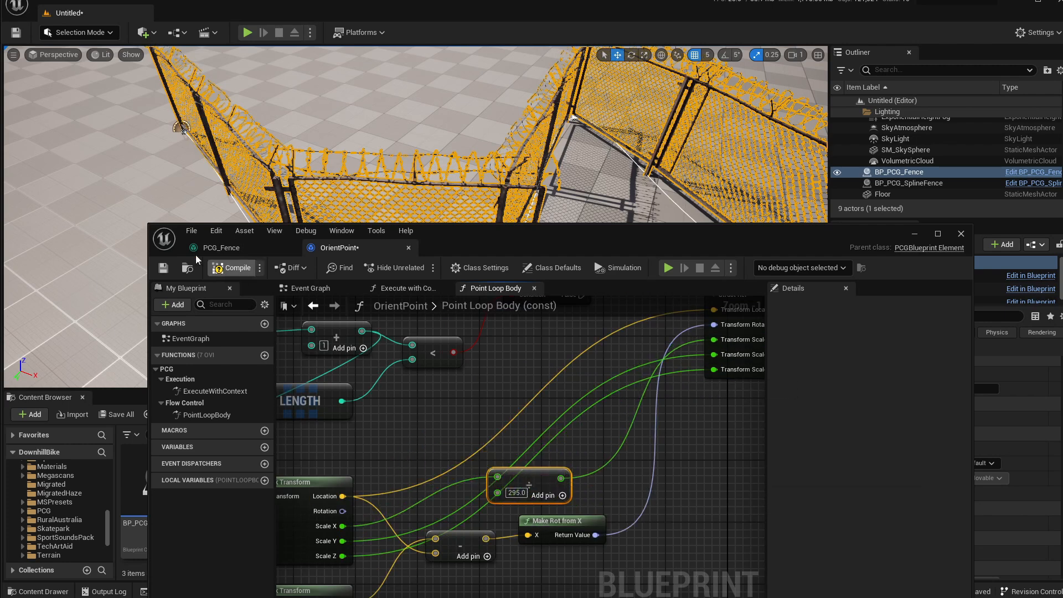
{"action": "left_click", "coordinate": [231, 268]}
{"action": "left_click", "coordinate": [163, 270]}
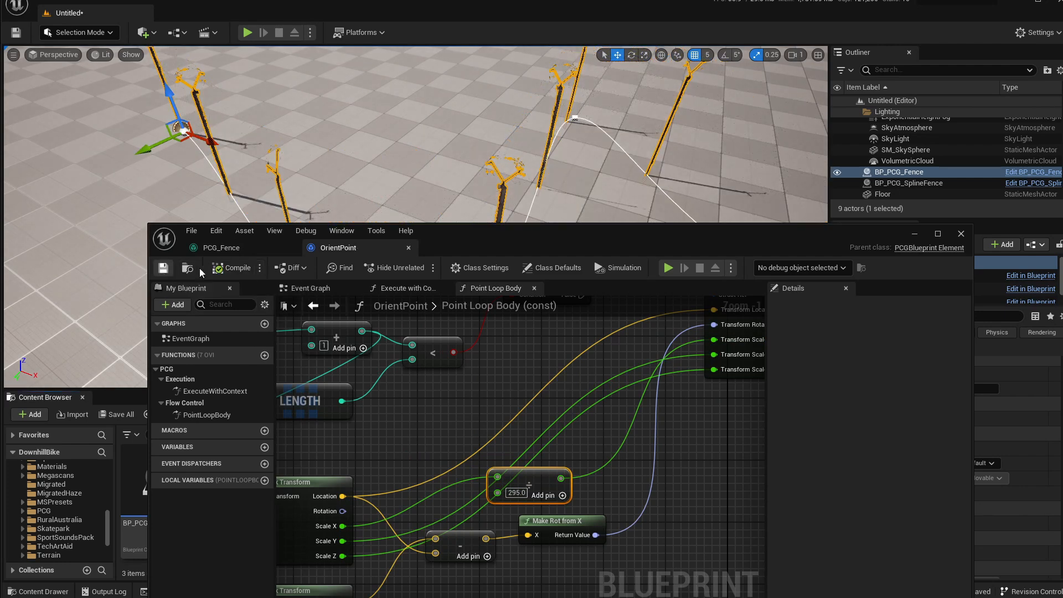
Disconnect Scale X from the Divide node and place that node below Make Rot from X
{"action": "left_click_drag", "start_coordinate": [525, 468], "coordinate": [557, 459]}
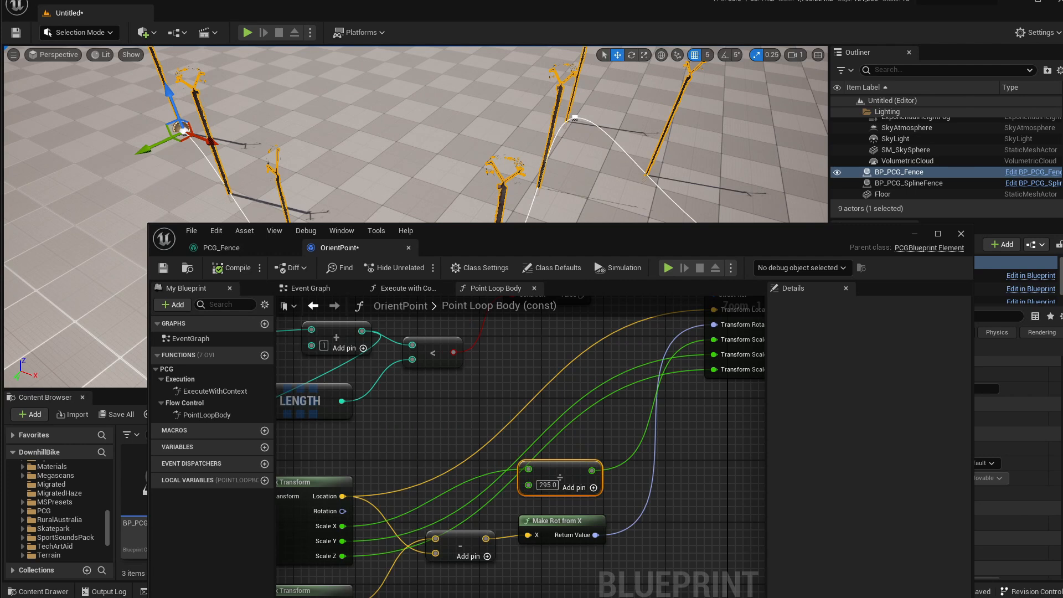
{"action": "right_click_drag", "start_coordinate": [442, 440], "coordinate": [485, 425]}
{"action": "left_click_drag", "start_coordinate": [614, 448], "coordinate": [622, 441]}
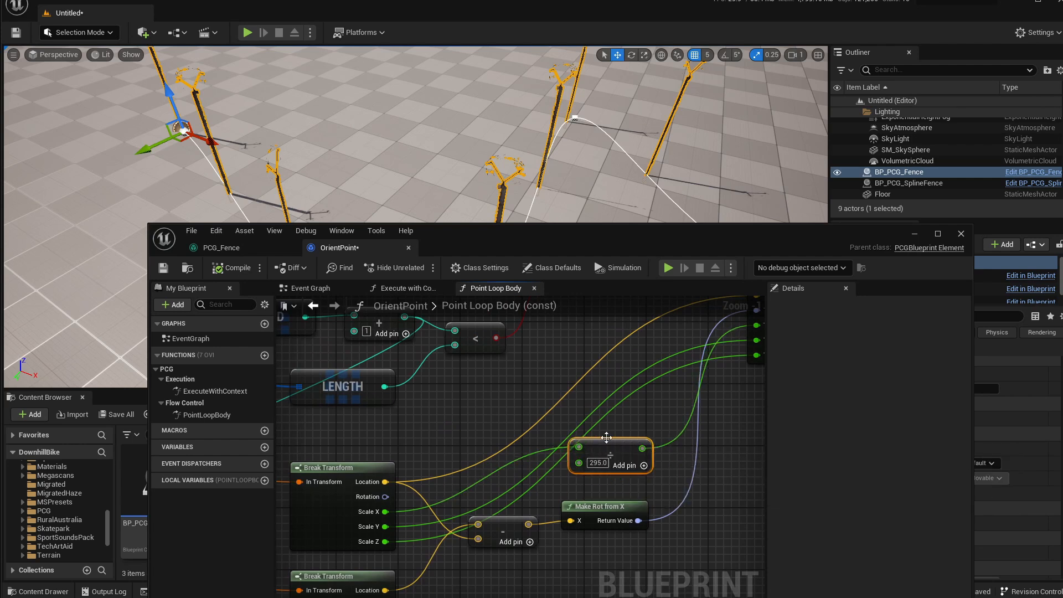
{"action": "right_click_drag", "start_coordinate": [604, 439], "coordinate": [605, 409]}
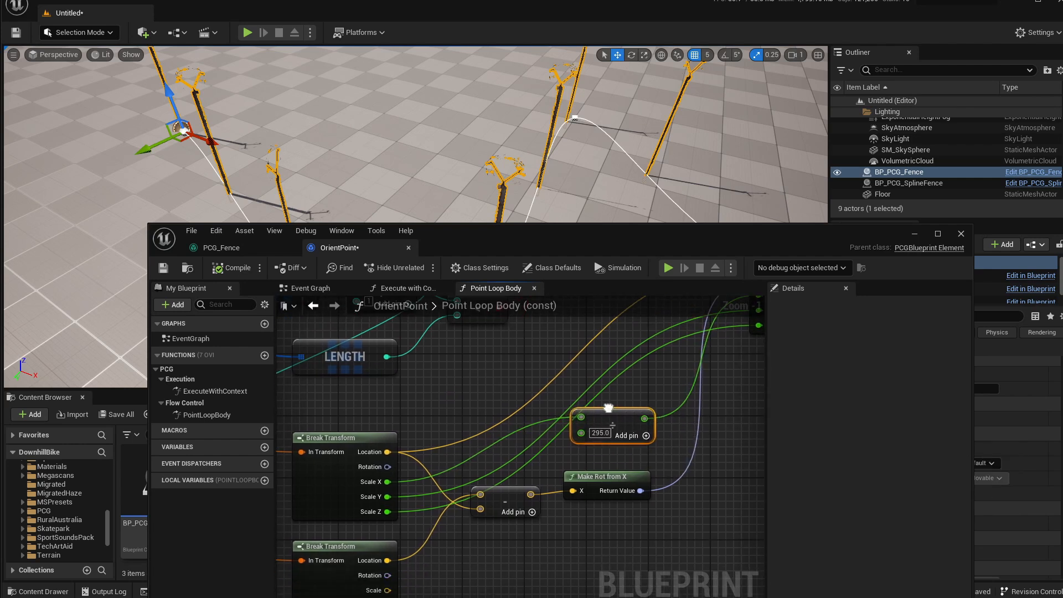
{"action": "left_click", "coordinate": [387, 482], "text": "alt"}
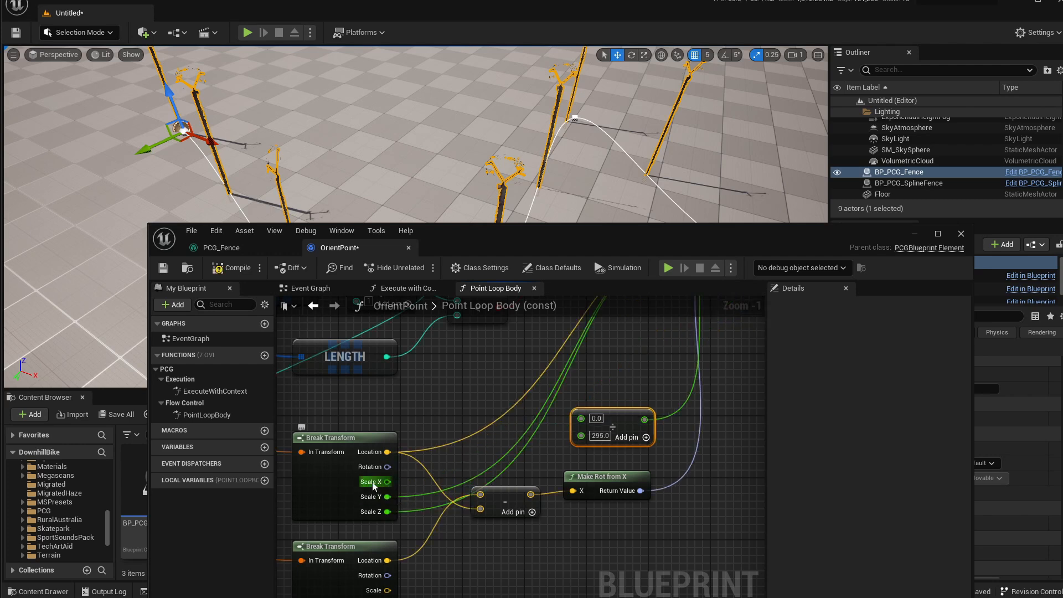
{"action": "right_click_drag", "start_coordinate": [615, 421], "coordinate": [592, 434]}
{"action": "left_click_drag", "start_coordinate": [592, 434], "coordinate": [631, 542]}
{"action": "right_click_drag", "start_coordinate": [598, 439], "coordinate": [688, 385]}
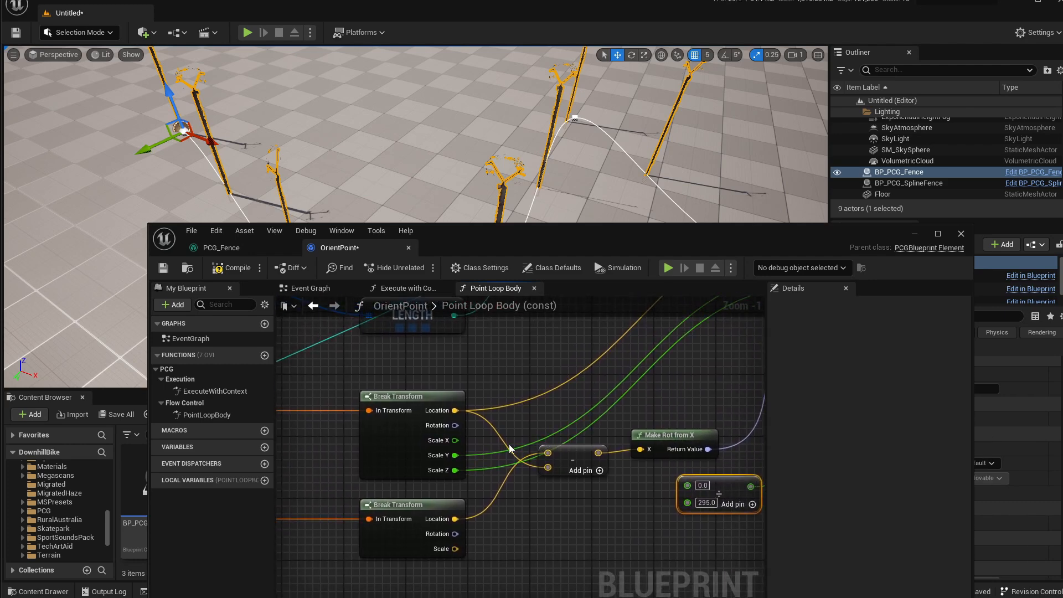
Move Make Rot from X slightly farther from the Subtract node
{"action": "left_click", "coordinate": [382, 396]}
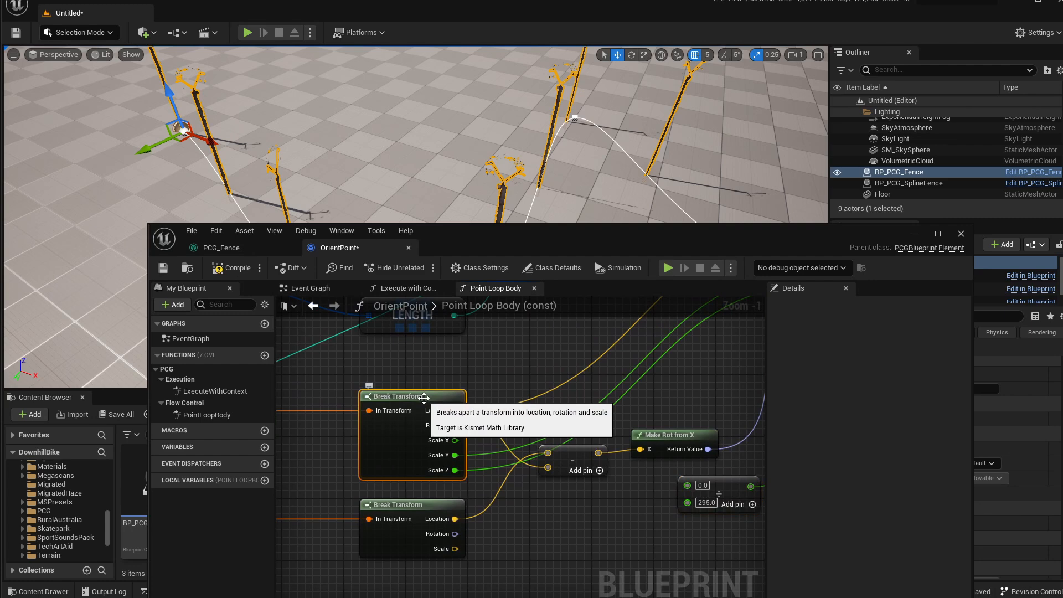
{"action": "left_click_drag", "start_coordinate": [425, 374], "coordinate": [415, 532]}
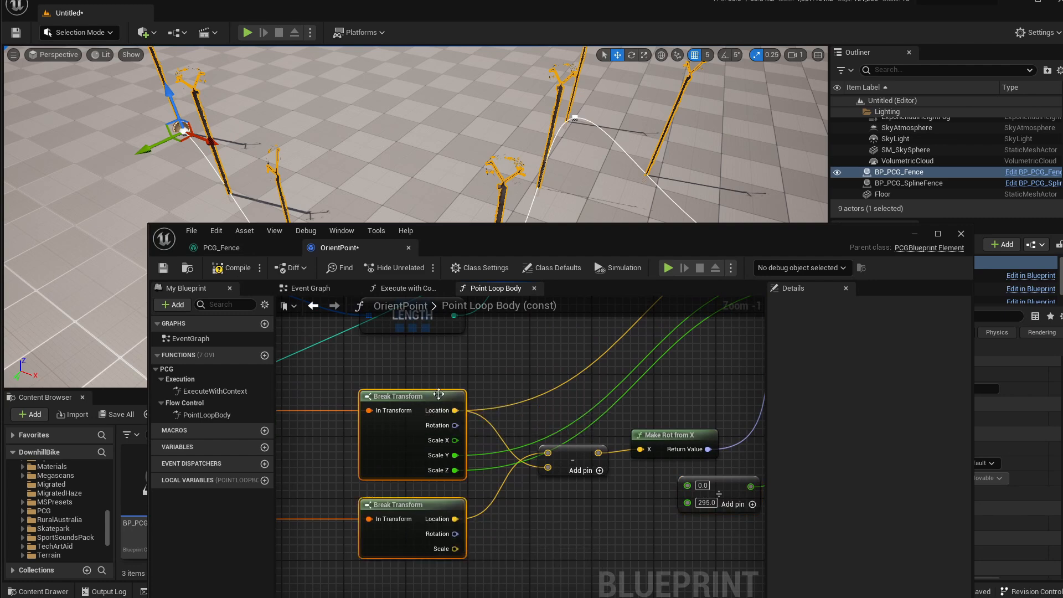
{"action": "left_click", "coordinate": [579, 458]}
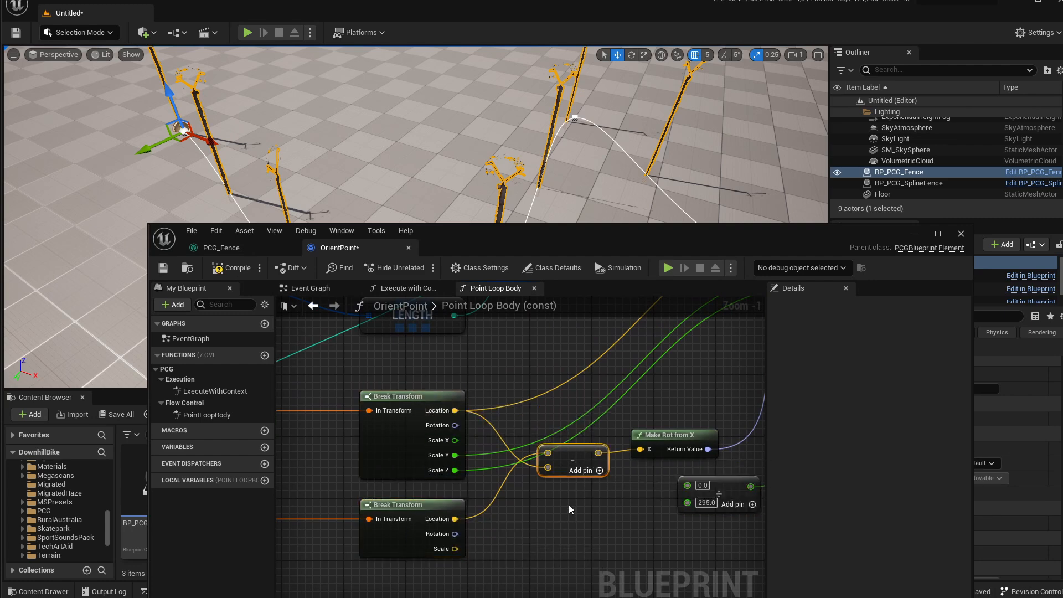
{"action": "right_click_drag", "start_coordinate": [596, 502], "coordinate": [563, 503]}
{"action": "left_click_drag", "start_coordinate": [638, 439], "coordinate": [658, 437]}
Add a Vector Length node fed by the Subtract node's output in Point Loop Body
{"action": "right_click_drag", "start_coordinate": [585, 477], "coordinate": [509, 459]}
{"action": "left_click_drag", "start_coordinate": [489, 435], "coordinate": [549, 473]}
{"action": "type", "text": "get"}
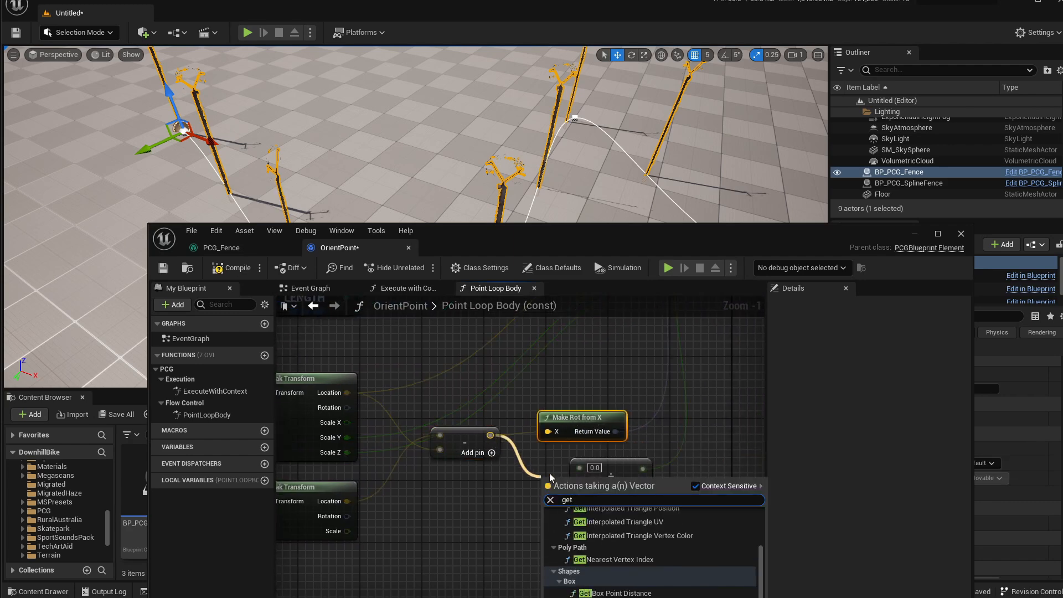
{"action": "key", "text": "BackSpace"}
{"action": "key", "text": "BackSpace"}
{"action": "key", "text": "BackSpace"}
{"action": "type", "text": "vect"}
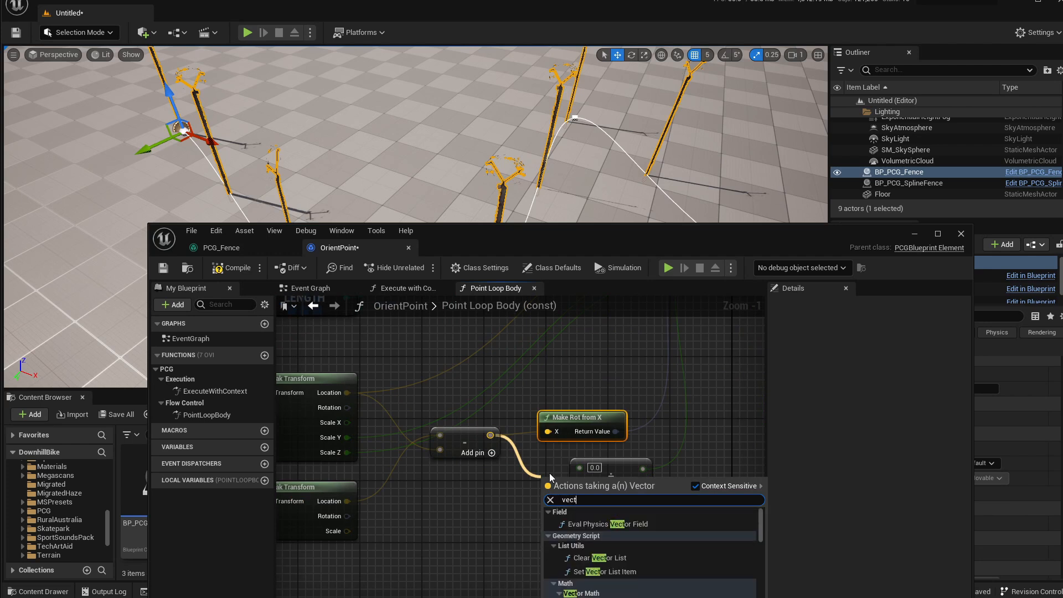
{"action": "type", "text": "or len"}
{"action": "key", "text": "Return"}
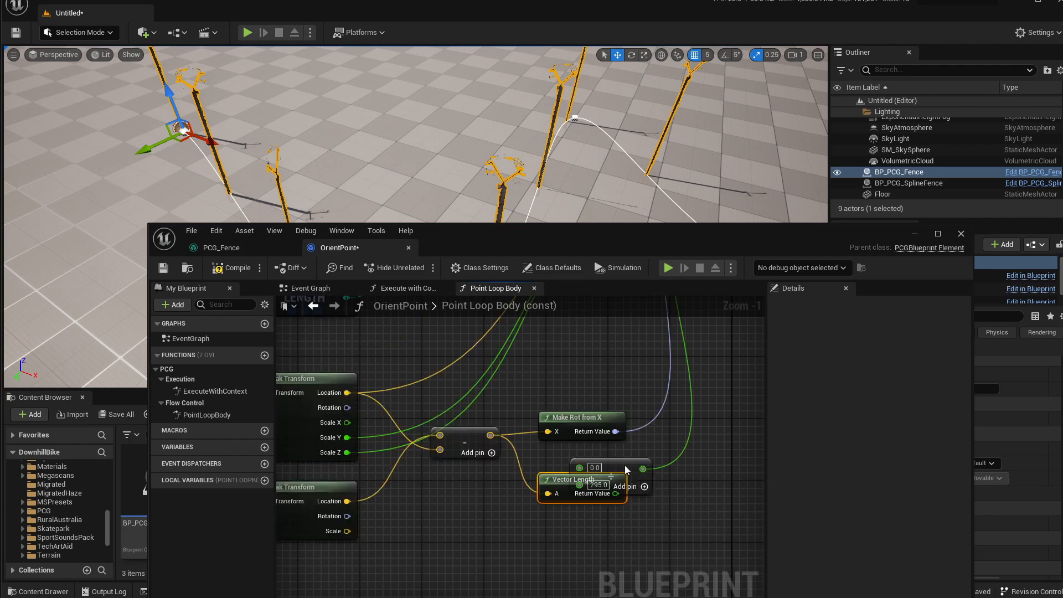
Connect Vector Length's Return Value to the Divide node's first input, placing Divide beside it, and compile and save the blueprint
{"action": "left_click_drag", "start_coordinate": [627, 464], "coordinate": [705, 461]}
{"action": "left_click_drag", "start_coordinate": [616, 493], "coordinate": [591, 475]}
{"action": "left_click_drag", "start_coordinate": [676, 470], "coordinate": [676, 478]}
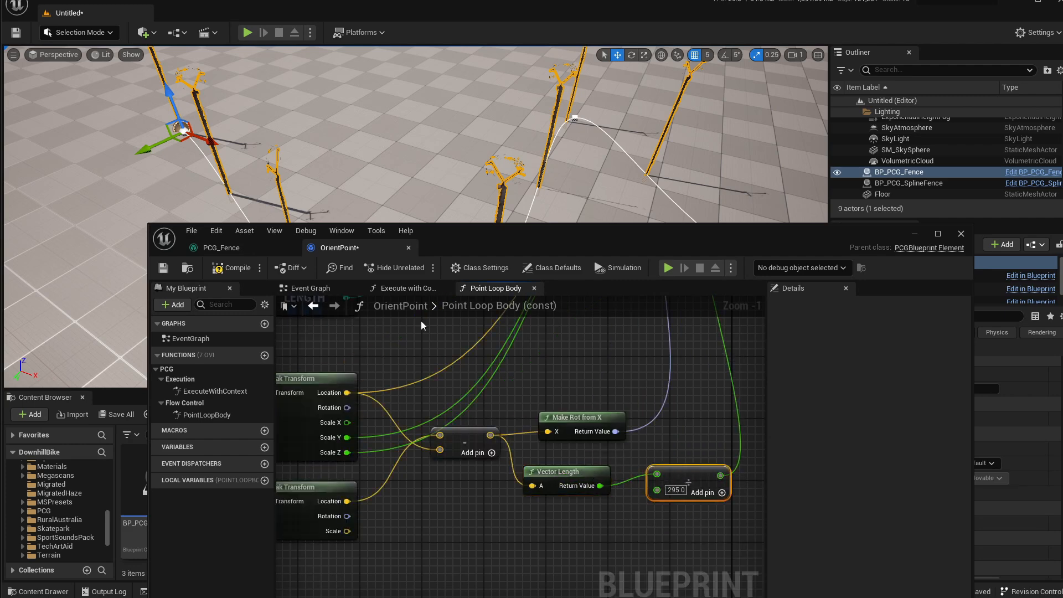
{"action": "left_click", "coordinate": [237, 270]}
{"action": "left_click", "coordinate": [163, 268]}
Examine how the generated fence panels join along the spline, especially around the sharp bend
{"action": "right_click_drag", "start_coordinate": [488, 154], "coordinate": [489, 194]}
{"action": "key", "text": "w"}
{"action": "right_click_drag", "start_coordinate": [504, 152], "coordinate": [475, 133]}
{"action": "key", "text": "s"}
{"action": "key", "text": "s"}
{"action": "key", "text": "w"}
{"action": "key", "text": "s"}
{"action": "key", "text": "s"}
{"action": "key", "text": "w"}
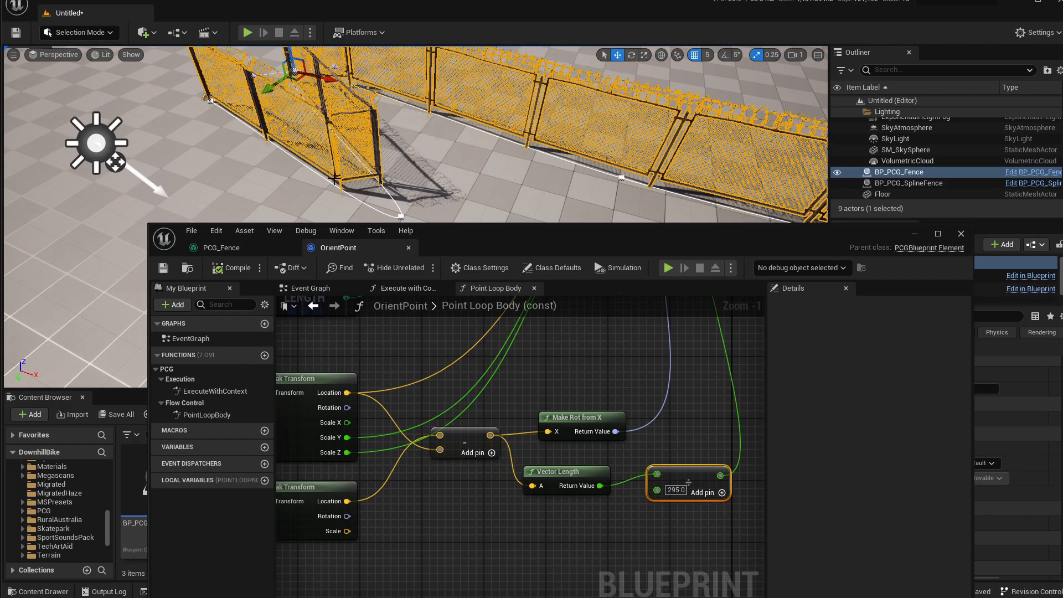
{"action": "right_click_drag", "start_coordinate": [415, 133], "coordinate": [424, 178]}
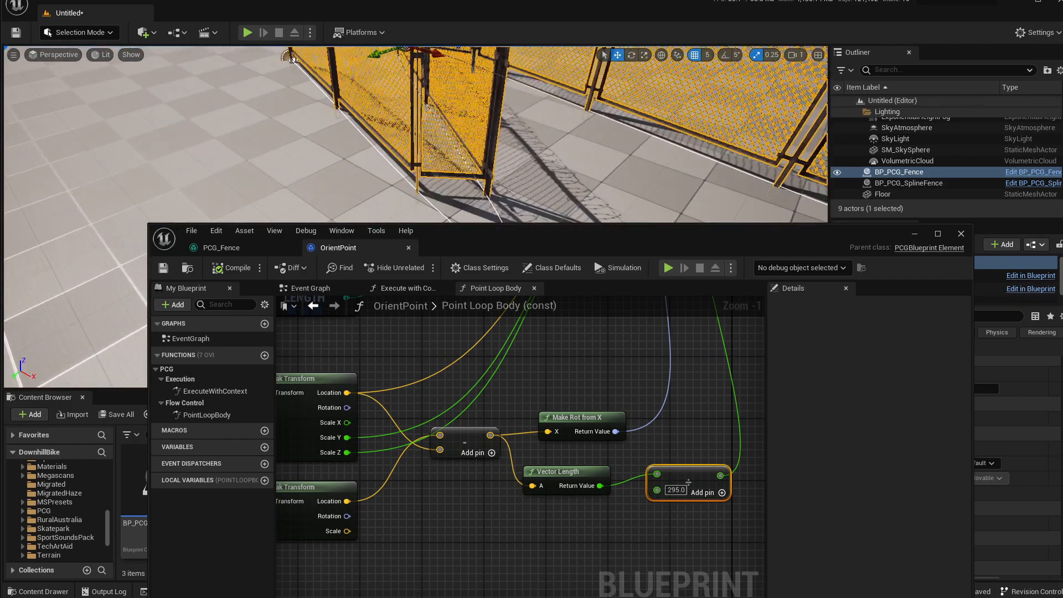
Select the spline point at the fence's sharp bend and reposition it to reshape the corner
{"action": "left_click", "coordinate": [496, 166]}
{"action": "right_click_drag", "start_coordinate": [496, 166], "coordinate": [630, 144]}
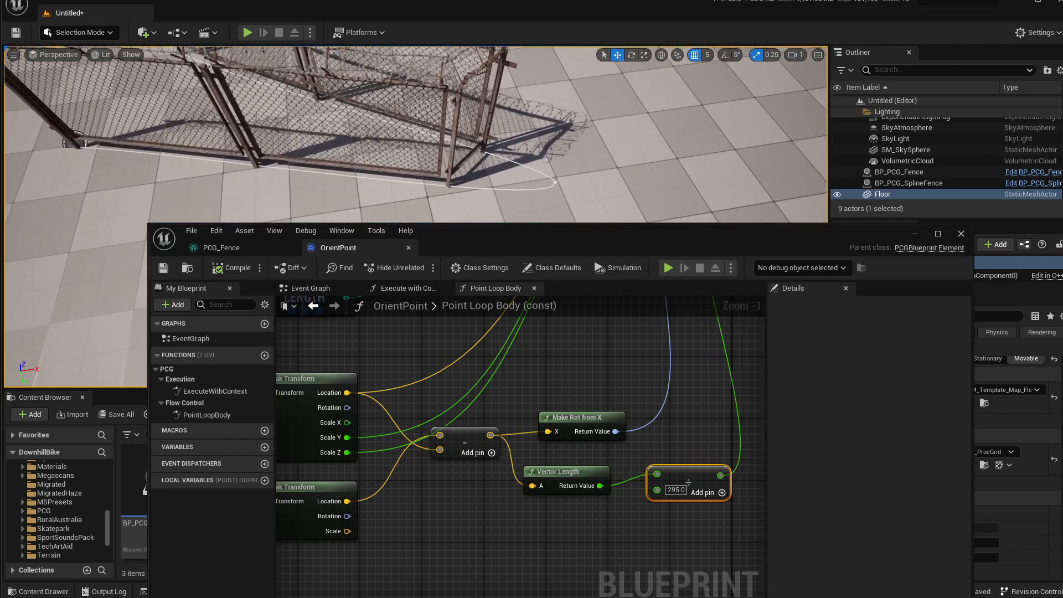
{"action": "left_click", "coordinate": [556, 187]}
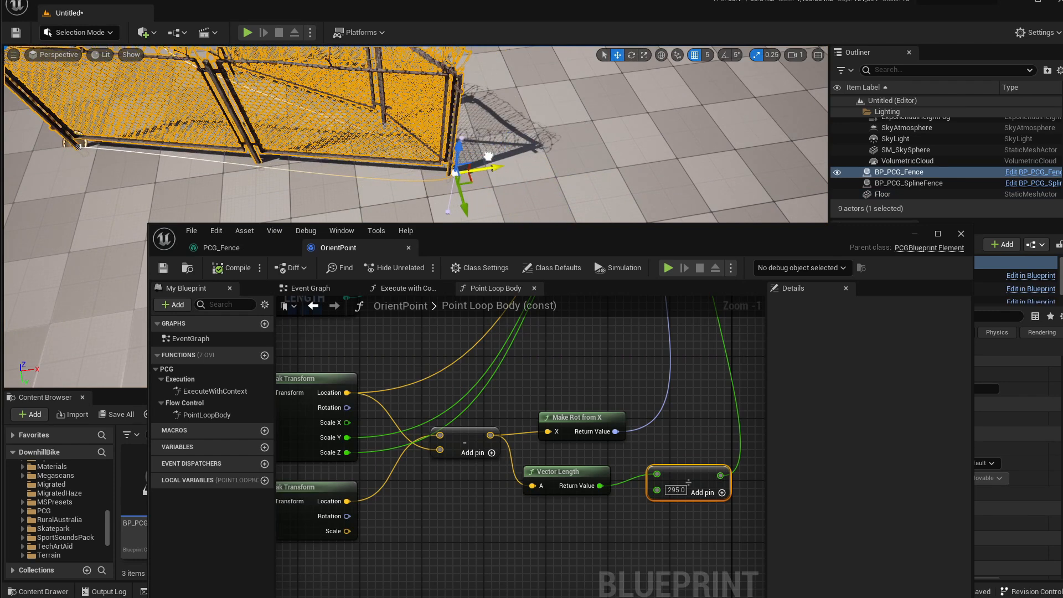
{"action": "right_click_drag", "start_coordinate": [461, 191], "coordinate": [461, 160]}
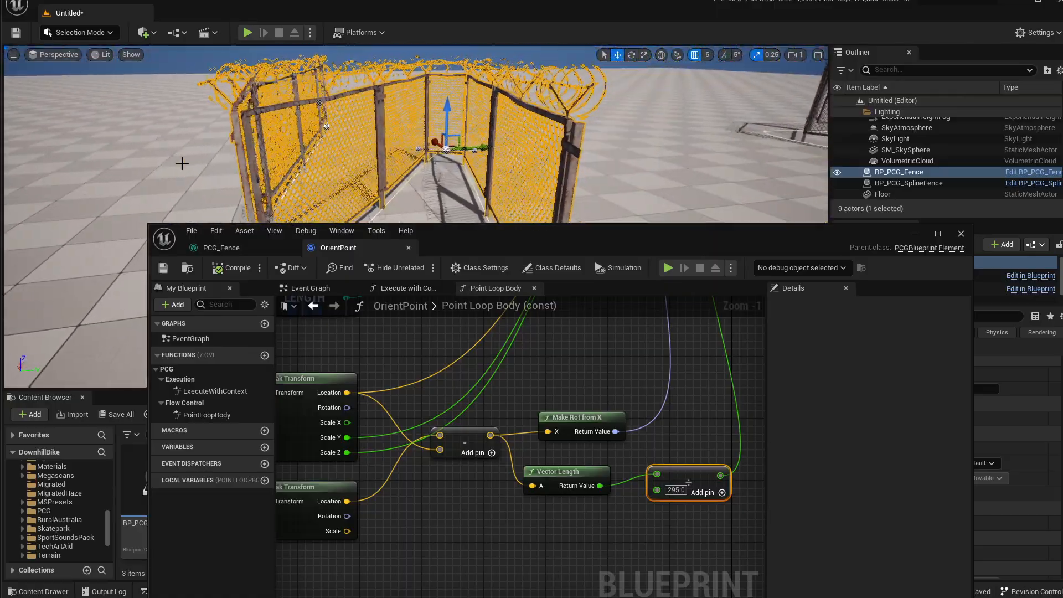
{"action": "left_click", "coordinate": [452, 153]}
{"action": "right_click_drag", "start_coordinate": [451, 154], "coordinate": [368, 193]}
{"action": "left_click", "coordinate": [486, 181]}
{"action": "left_click_drag", "start_coordinate": [498, 188], "coordinate": [570, 175]}
{"action": "right_click_drag", "start_coordinate": [625, 100], "coordinate": [561, 109]}
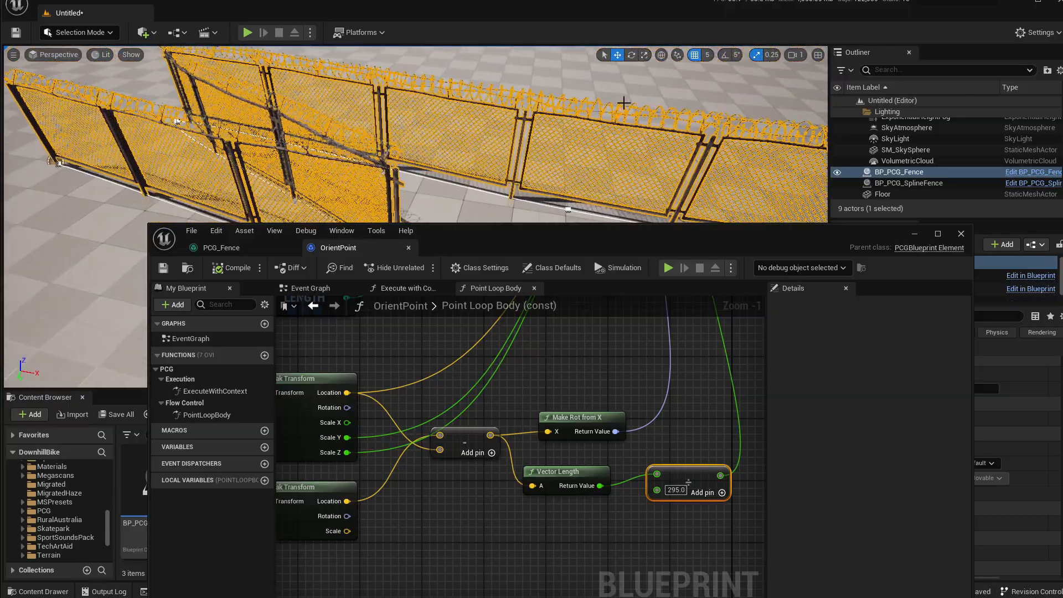
{"action": "mouse_move", "coordinate": [490, 125]}
{"action": "right_mouse_down"}
{"action": "mouse_move", "coordinate": [512, 108]}
{"action": "mouse_move", "coordinate": [471, 130]}
{"action": "right_mouse_up"}
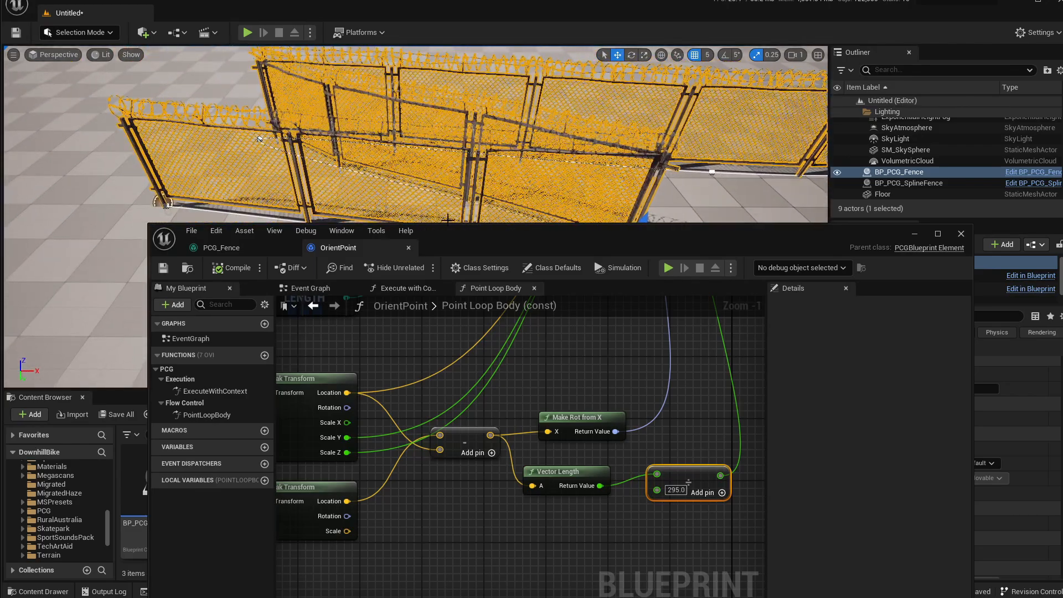
Place the Divide node slightly lower in the graph and move the blueprint editor window clear of the fence
{"action": "left_click_drag", "start_coordinate": [496, 247], "coordinate": [462, 270]}
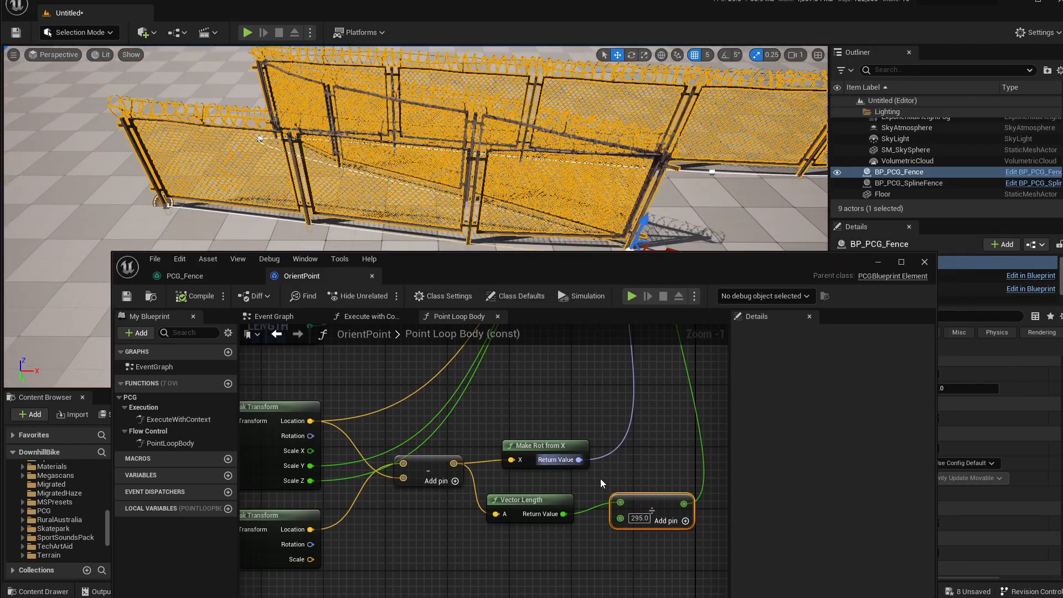
{"action": "left_click_drag", "start_coordinate": [650, 507], "coordinate": [650, 522]}
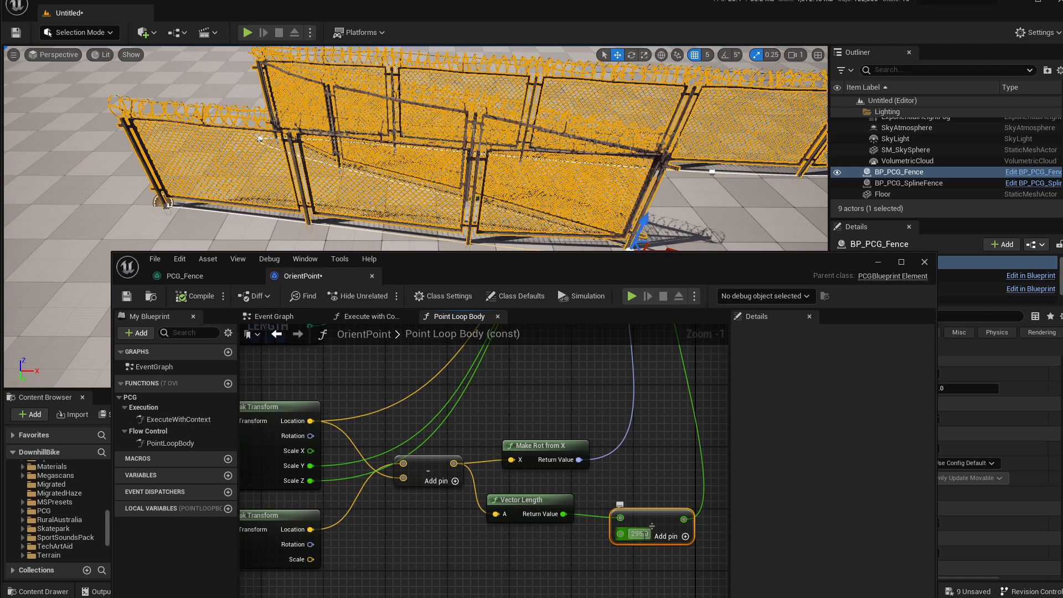
{"action": "left_click_drag", "start_coordinate": [481, 288], "coordinate": [589, 274]}
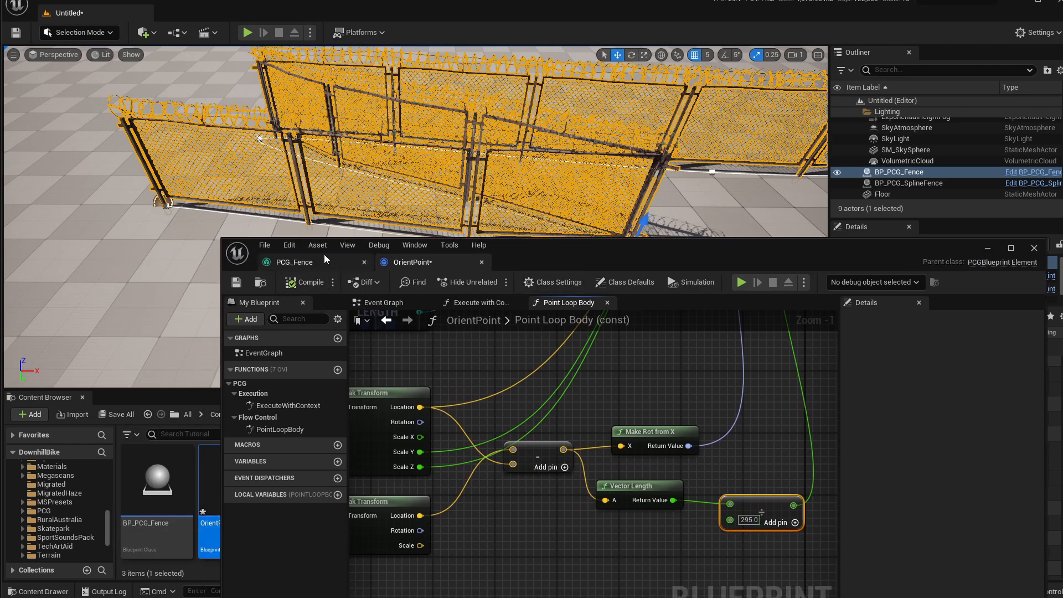
Set the Static Mesh Spawner's mesh in the PCG_Fence graph to SM_Fence_Metal_01
{"action": "left_click", "coordinate": [477, 302]}
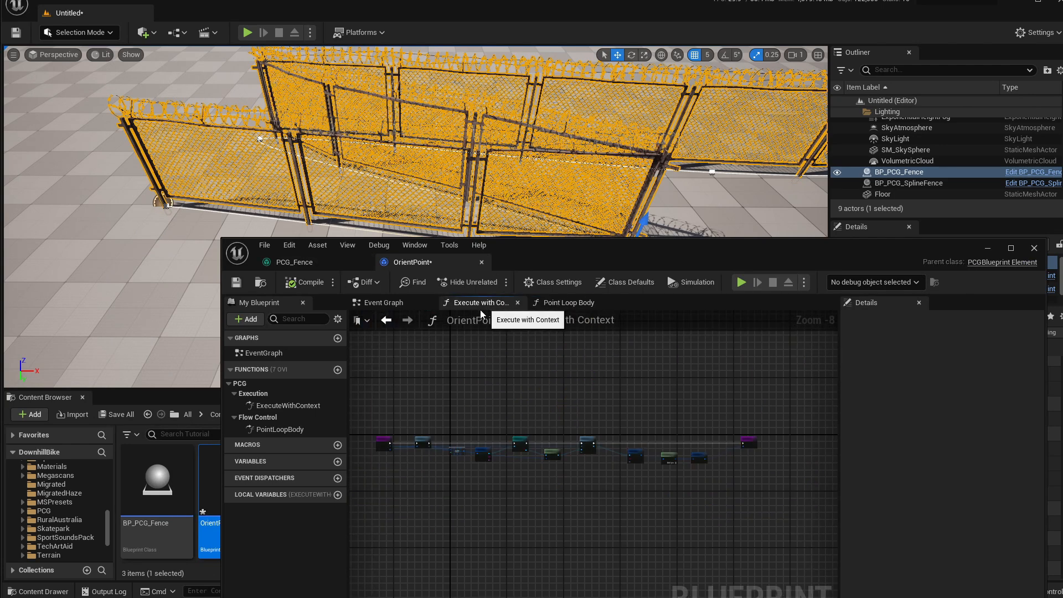
{"action": "scroll", "coordinate": [609, 423], "scroll_direction": "up", "scroll_amount": 5}
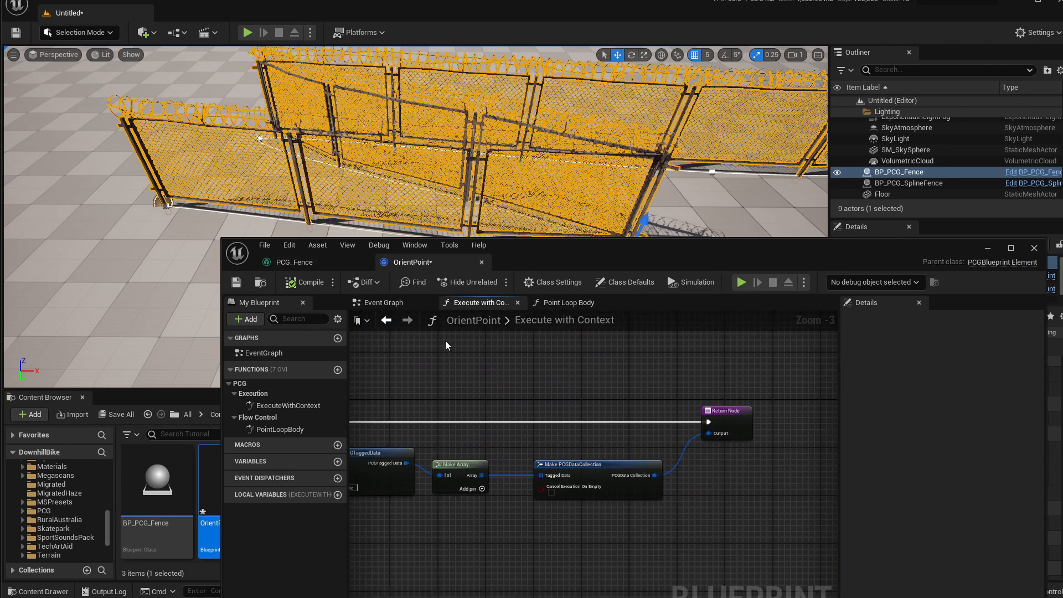
{"action": "left_click", "coordinate": [293, 262]}
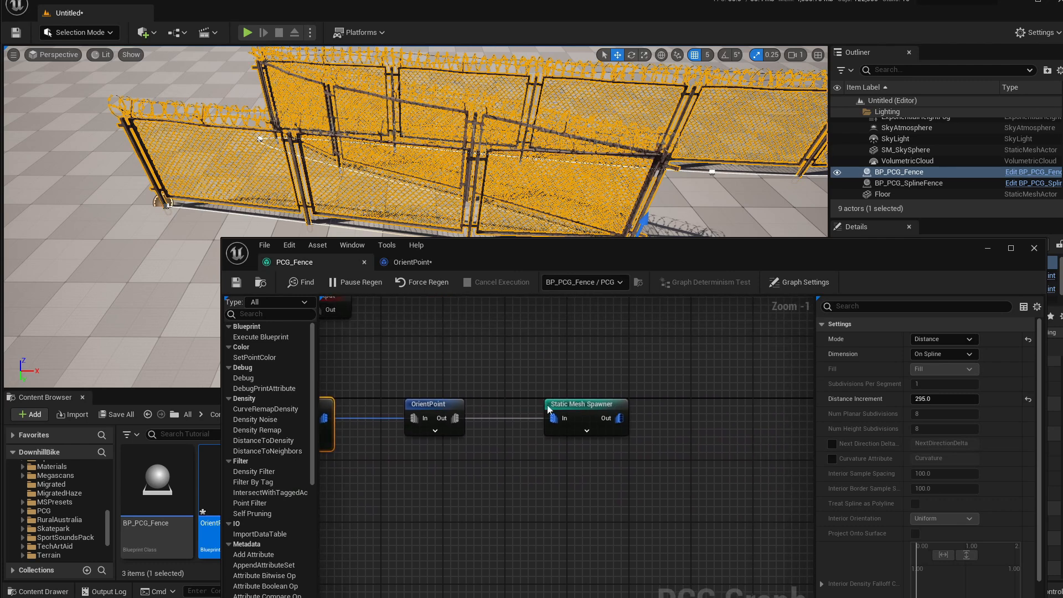
{"action": "left_click", "coordinate": [570, 407]}
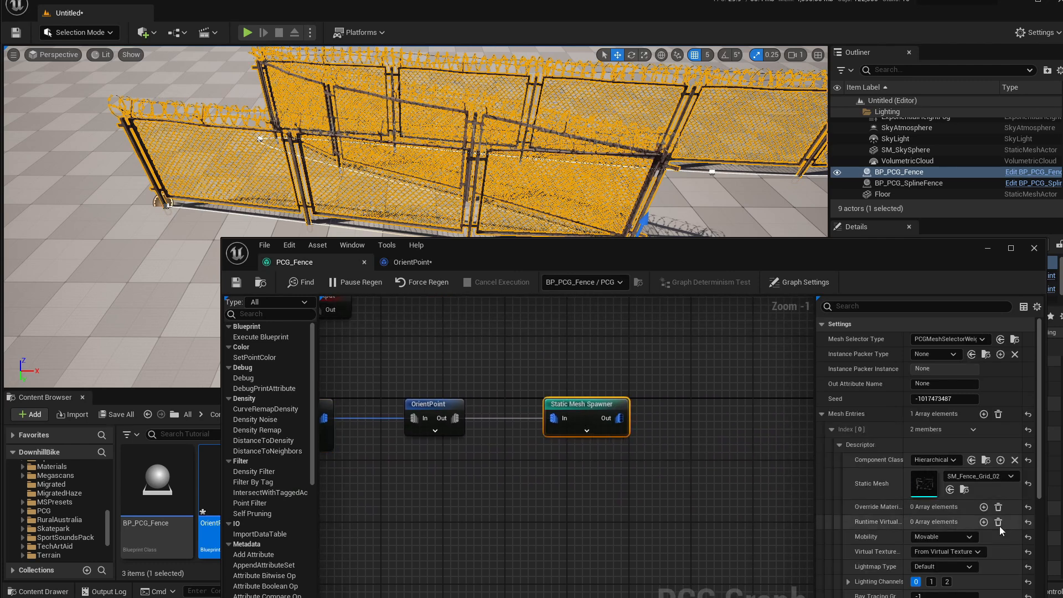
{"action": "left_click", "coordinate": [983, 476]}
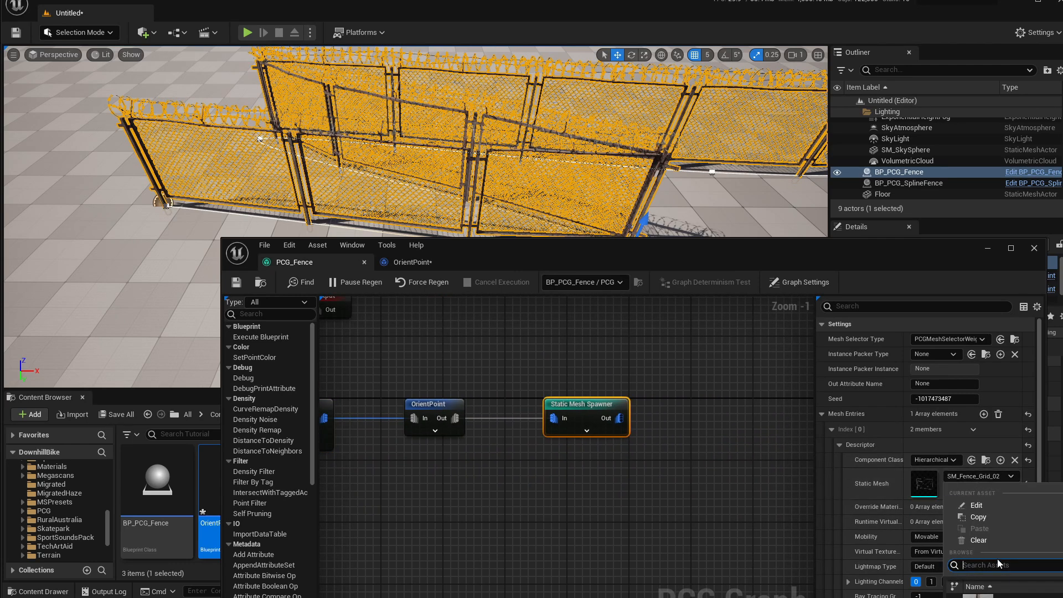
{"action": "type", "text": "fence"}
{"action": "left_click", "coordinate": [991, 596]}
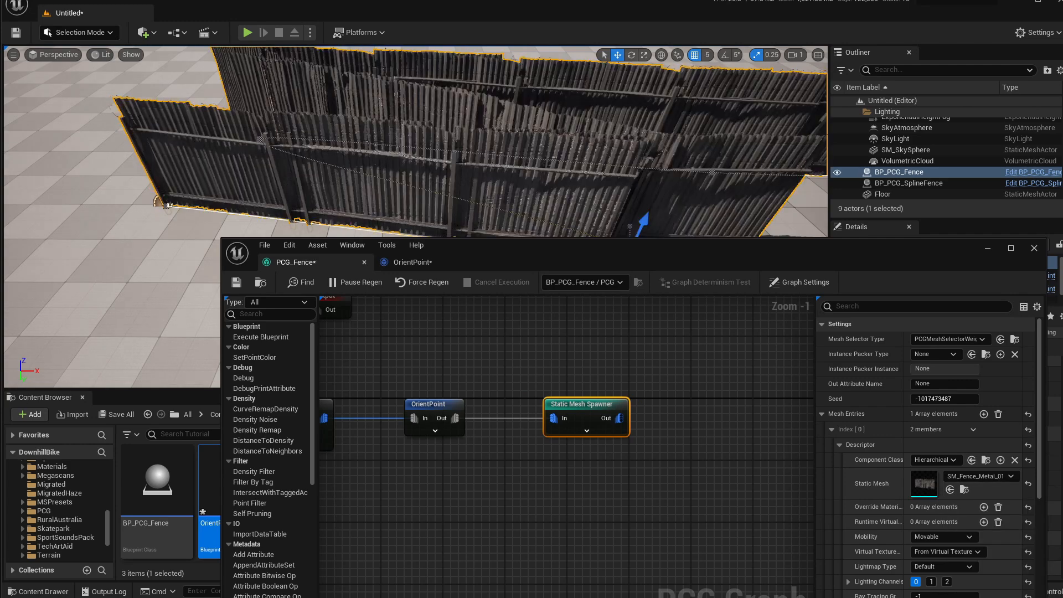
{"action": "mouse_move", "coordinate": [498, 166]}
{"action": "right_mouse_down"}
{"action": "mouse_move", "coordinate": [565, 166]}
{"action": "mouse_move", "coordinate": [498, 166]}
{"action": "right_mouse_up"}
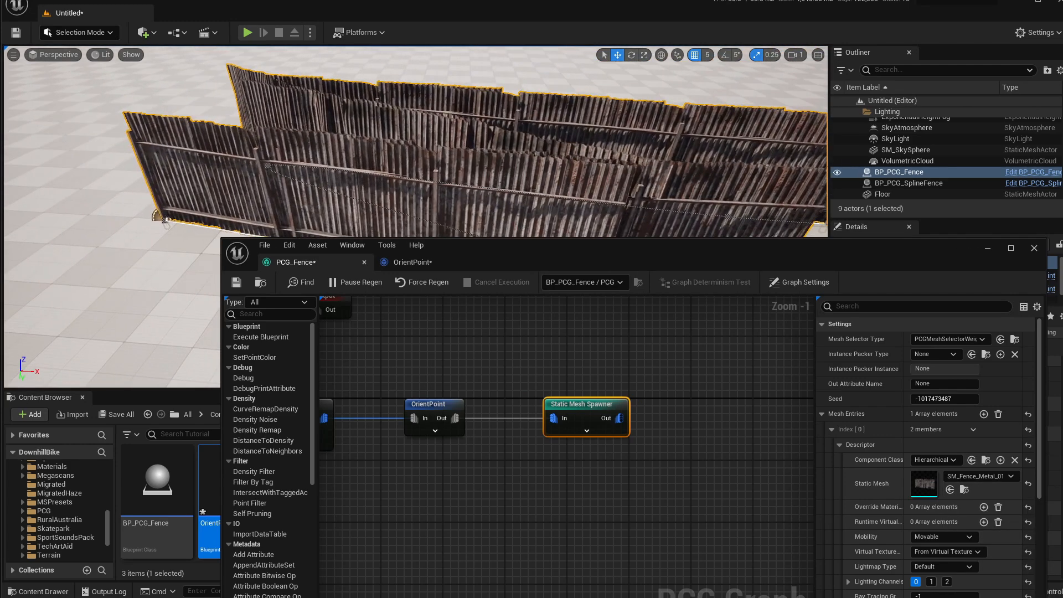
Set the Static Mesh Spawner's mesh to the S_Modular_Fence log fence
{"action": "left_click", "coordinate": [979, 476]}
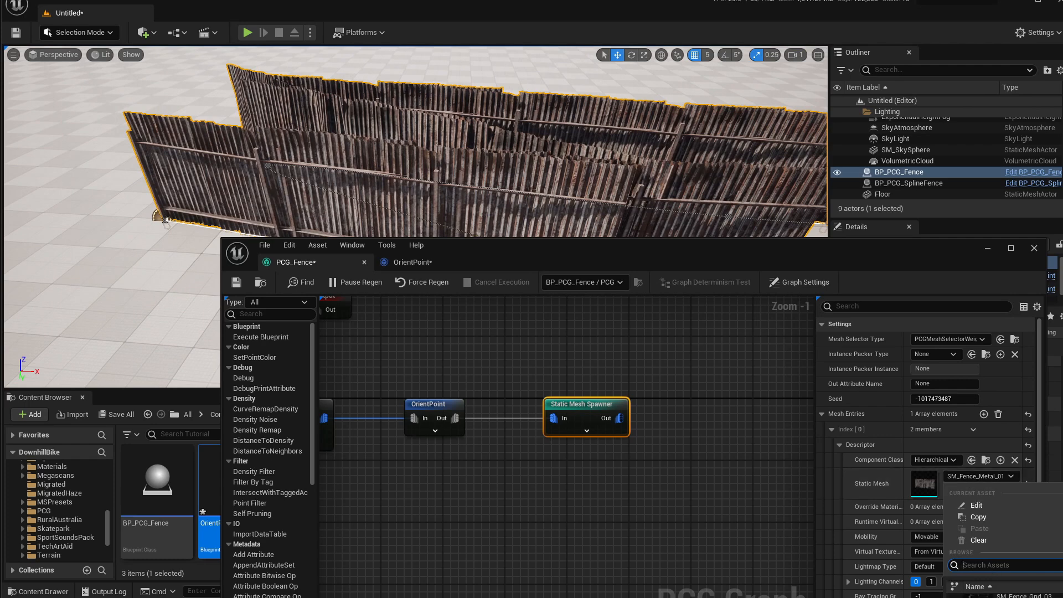
{"action": "type", "text": "modu"}
{"action": "left_click", "coordinate": [1001, 595]}
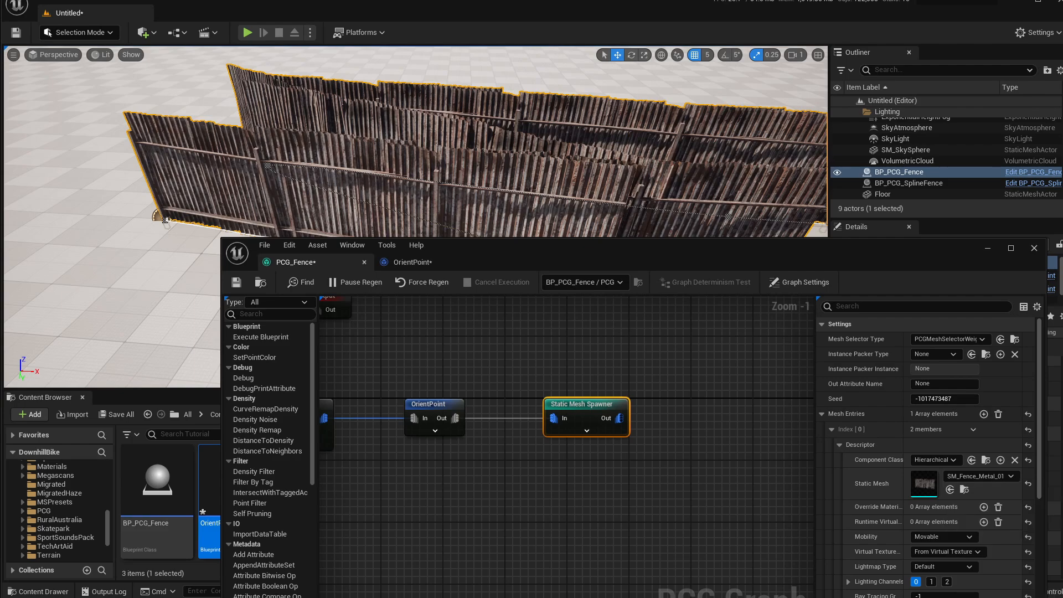
{"action": "right_click_drag", "start_coordinate": [498, 166], "coordinate": [518, 181]}
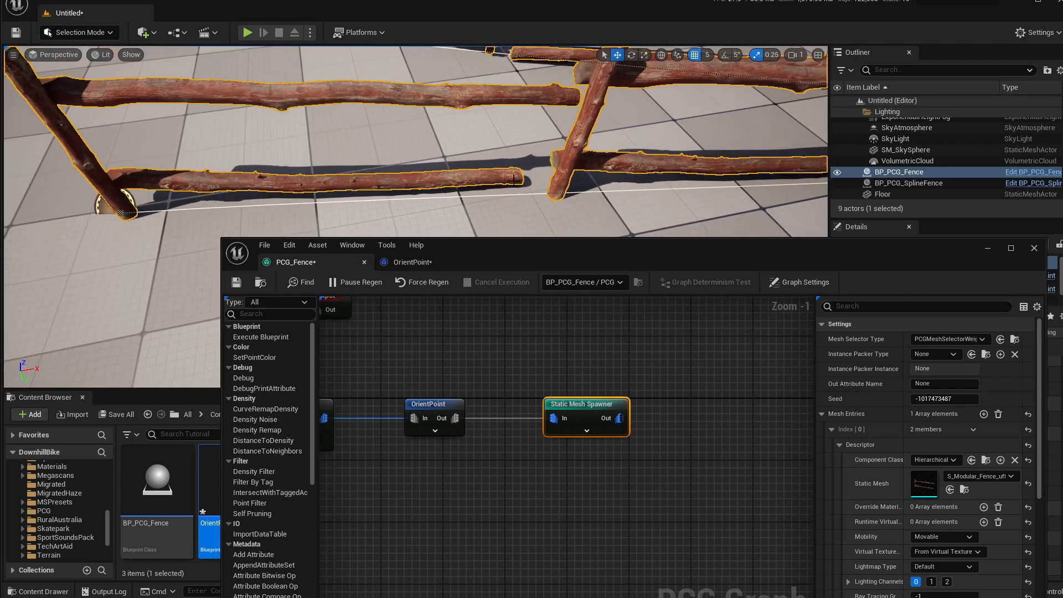
{"action": "right_click_drag", "start_coordinate": [584, 181], "coordinate": [573, 162]}
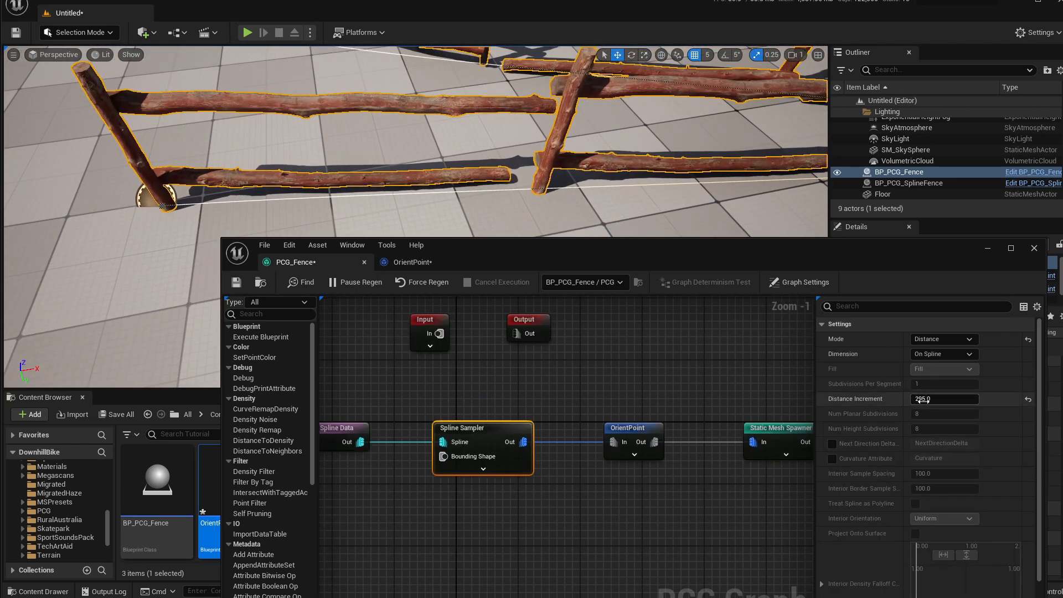
Set the Spline Sampler's Distance Increment to 250
{"action": "left_click", "coordinate": [943, 399]}
{"action": "type", "text": "250"}
{"action": "key", "text": "Return"}
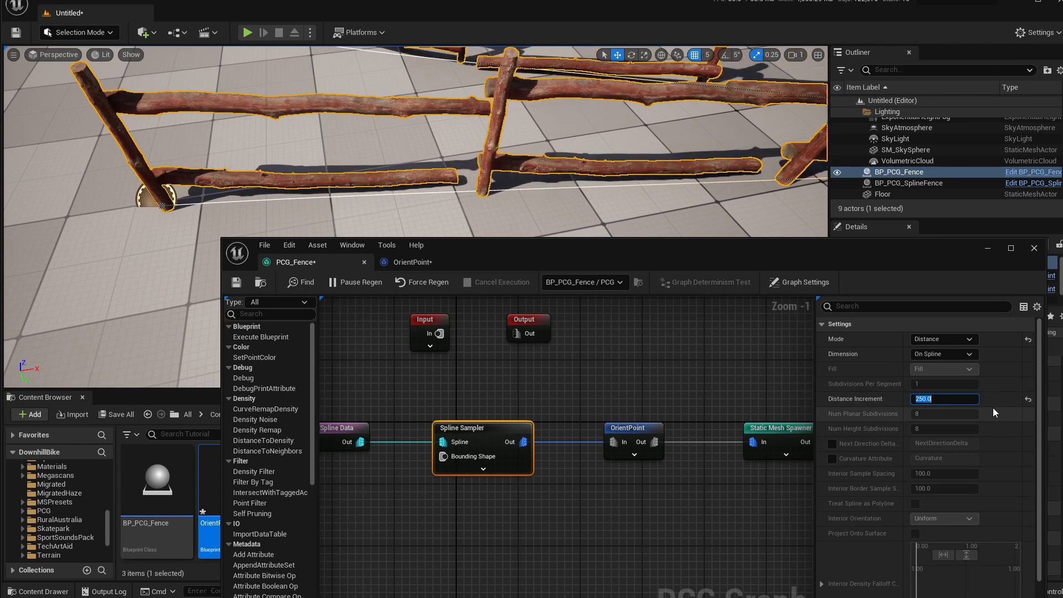
{"action": "mouse_move", "coordinate": [475, 150]}
{"action": "right_mouse_down"}
{"action": "mouse_move", "coordinate": [473, 138]}
{"action": "mouse_move", "coordinate": [475, 149]}
{"action": "right_mouse_up"}
{"action": "right_click_drag", "start_coordinate": [484, 224], "coordinate": [480, 195]}
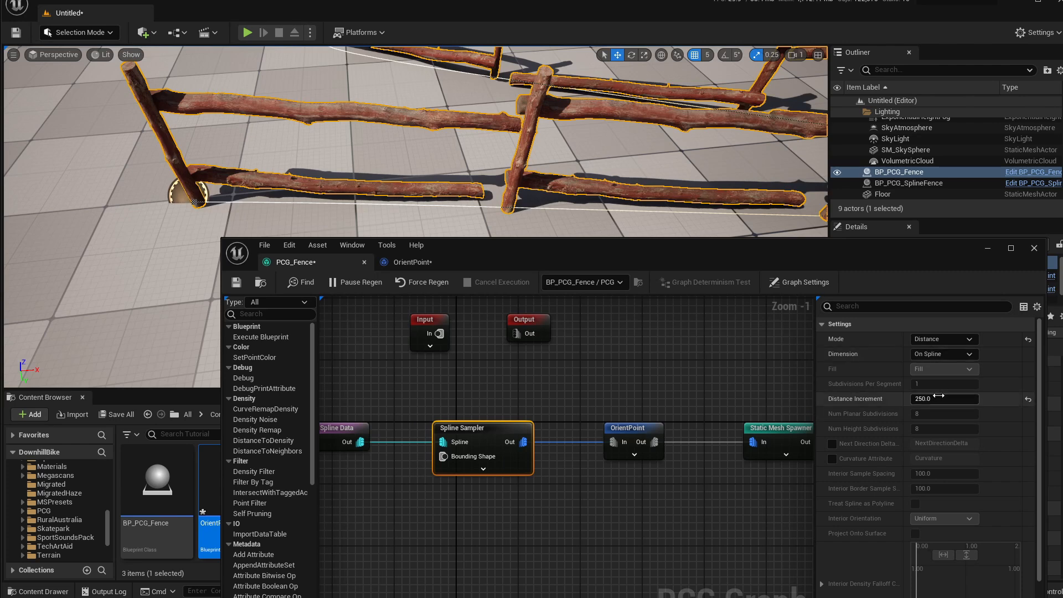
Try Distance Increment values of 295 and 360 on the Spline Sampler and restore it to 250
{"action": "left_click", "coordinate": [952, 402]}
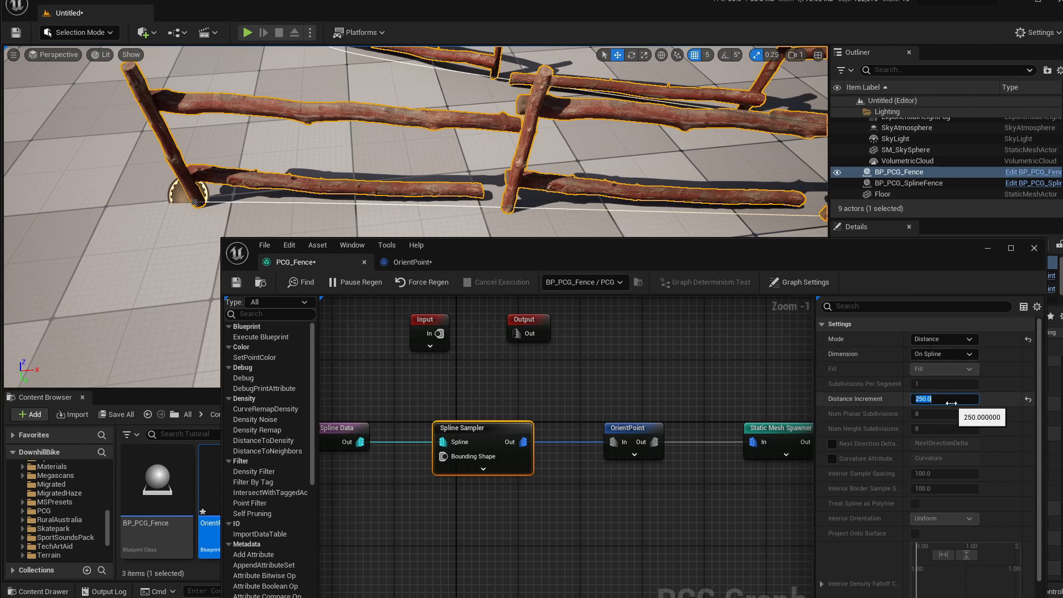
{"action": "type", "text": "295"}
{"action": "key", "text": "Return"}
{"action": "left_click", "coordinate": [863, 399]}
{"action": "left_click", "coordinate": [914, 397]}
{"action": "type", "text": "360"}
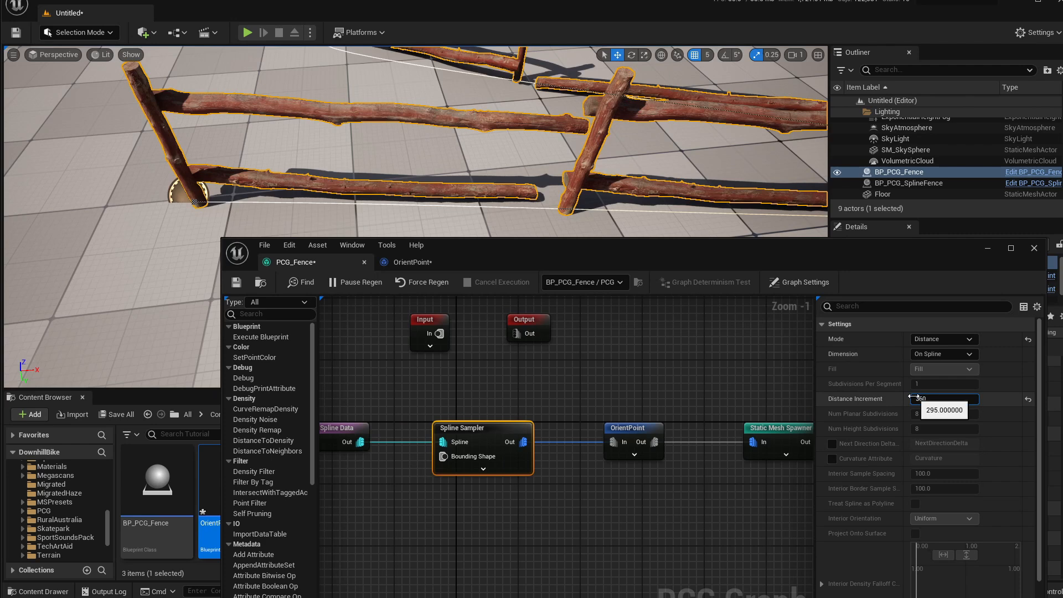
{"action": "key", "text": "Return"}
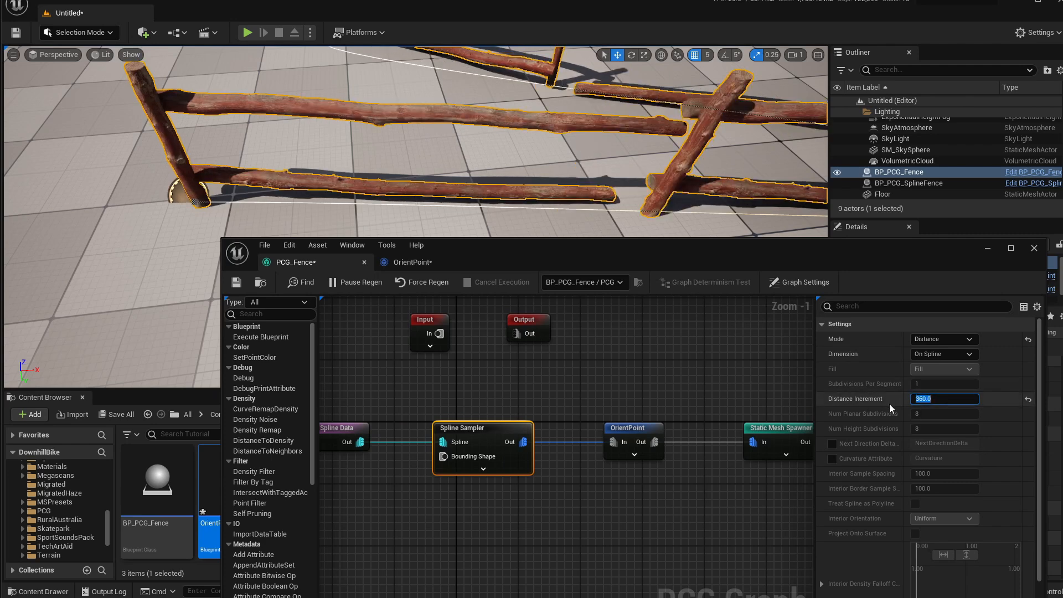
{"action": "type", "text": "250"}
{"action": "key", "text": "Return"}
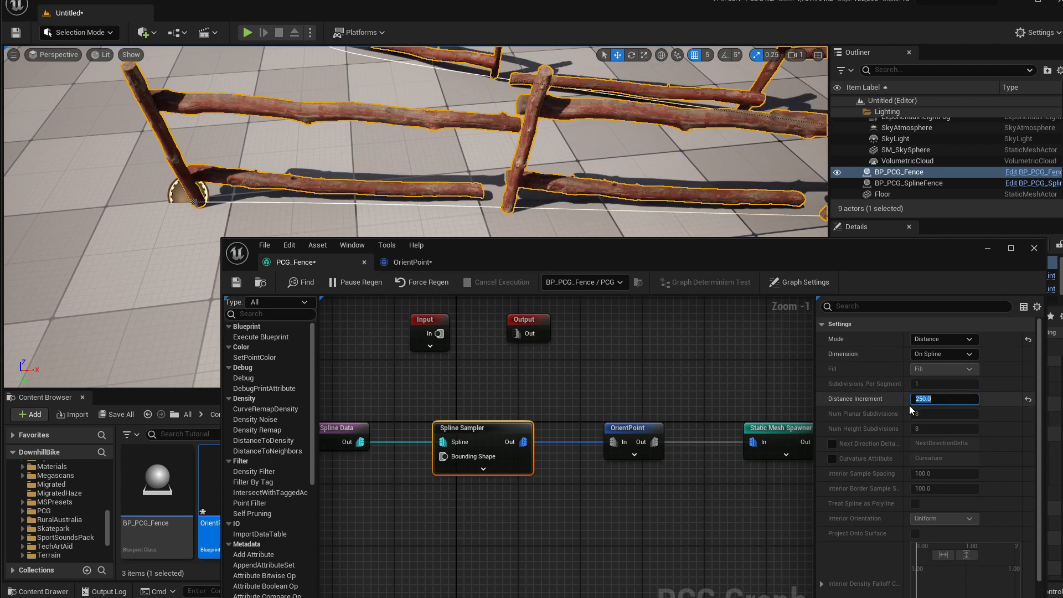
Set the Divide node's divisor in OrientPoint's Point Loop Body to 250, compile and save, and return to the PCG_Fence graph
{"action": "left_click", "coordinate": [432, 266]}
{"action": "right_click_drag", "start_coordinate": [586, 470], "coordinate": [819, 437]}
{"action": "mouse_move", "coordinate": [502, 510]}
{"action": "right_mouse_down"}
{"action": "mouse_move", "coordinate": [667, 513]}
{"action": "mouse_move", "coordinate": [554, 513]}
{"action": "right_mouse_up"}
{"action": "right_click_drag", "start_coordinate": [622, 459], "coordinate": [491, 463]}
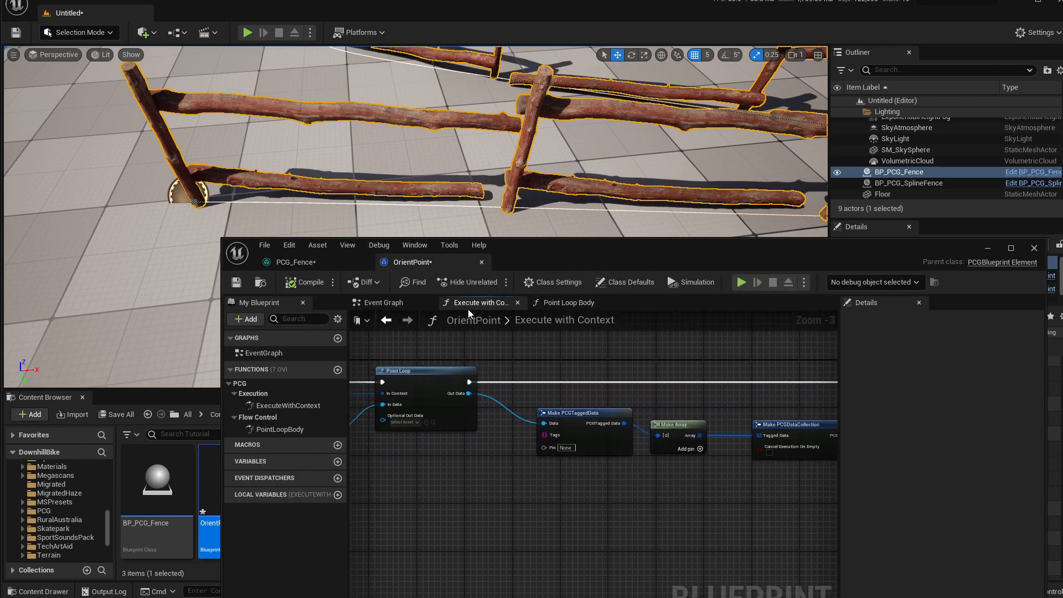
{"action": "left_click", "coordinate": [566, 306]}
{"action": "right_click_drag", "start_coordinate": [690, 495], "coordinate": [632, 485]}
{"action": "left_click", "coordinate": [690, 509]}
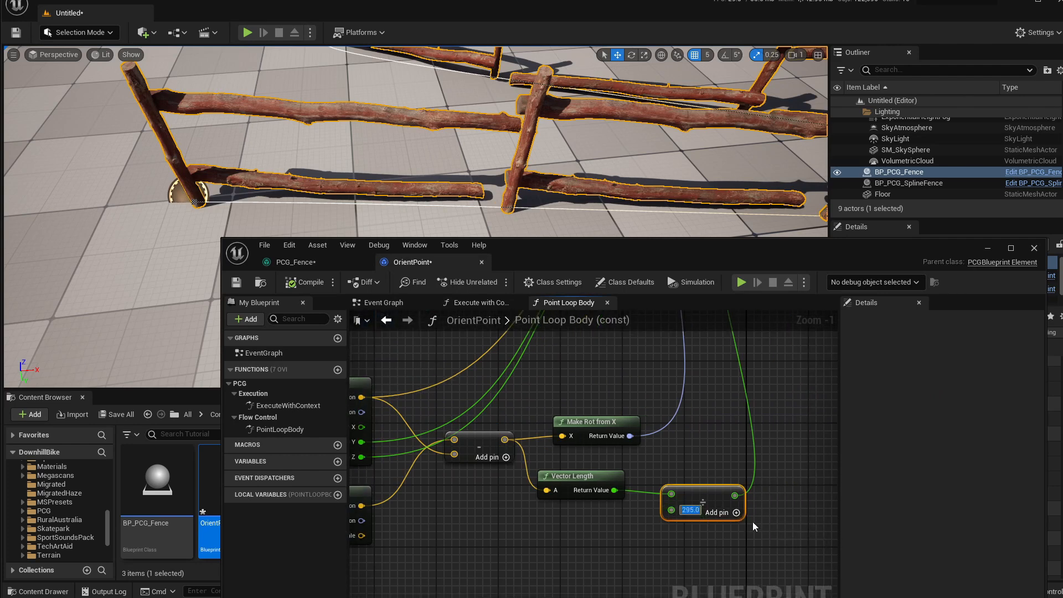
{"action": "type", "text": "250"}
{"action": "key", "text": "Return"}
{"action": "left_click", "coordinate": [304, 282]}
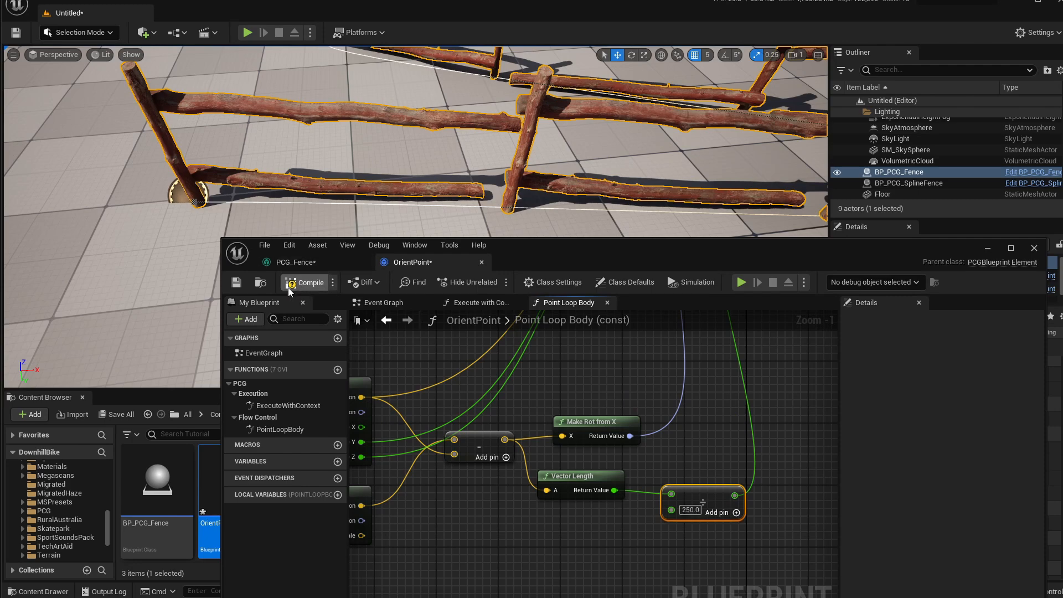
{"action": "left_click", "coordinate": [310, 261]}
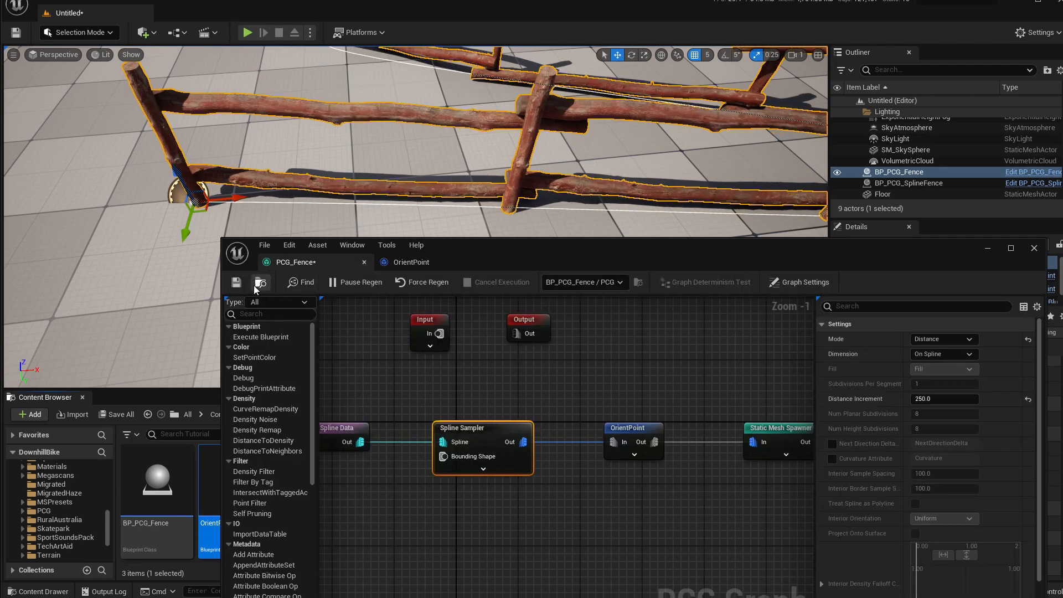
Examine the log fence segments along the spline in the level viewport and open the BP_PCG_Fence blueprint
{"action": "right_click_drag", "start_coordinate": [392, 185], "coordinate": [509, 180]}
{"action": "mouse_move", "coordinate": [439, 168]}
{"action": "right_mouse_down"}
{"action": "mouse_move", "coordinate": [421, 171]}
{"action": "mouse_move", "coordinate": [426, 191]}
{"action": "mouse_move", "coordinate": [465, 133]}
{"action": "mouse_move", "coordinate": [440, 166]}
{"action": "mouse_move", "coordinate": [432, 160]}
{"action": "right_mouse_up"}
{"action": "left_click_drag", "start_coordinate": [511, 257], "coordinate": [553, 121]}
{"action": "left_click_drag", "start_coordinate": [645, 117], "coordinate": [500, 110]}
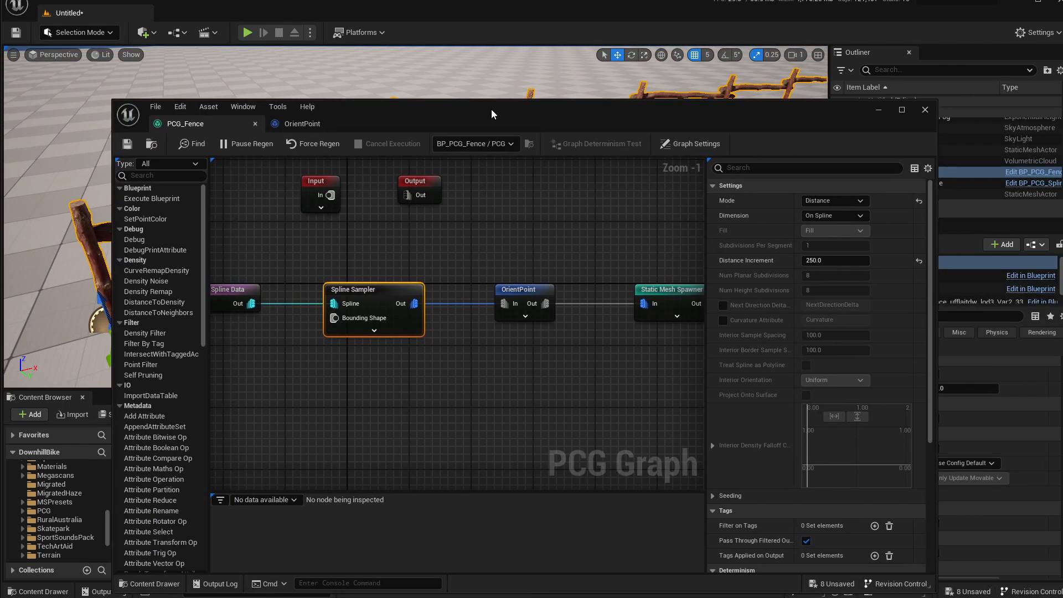
{"action": "left_click", "coordinate": [882, 111]}
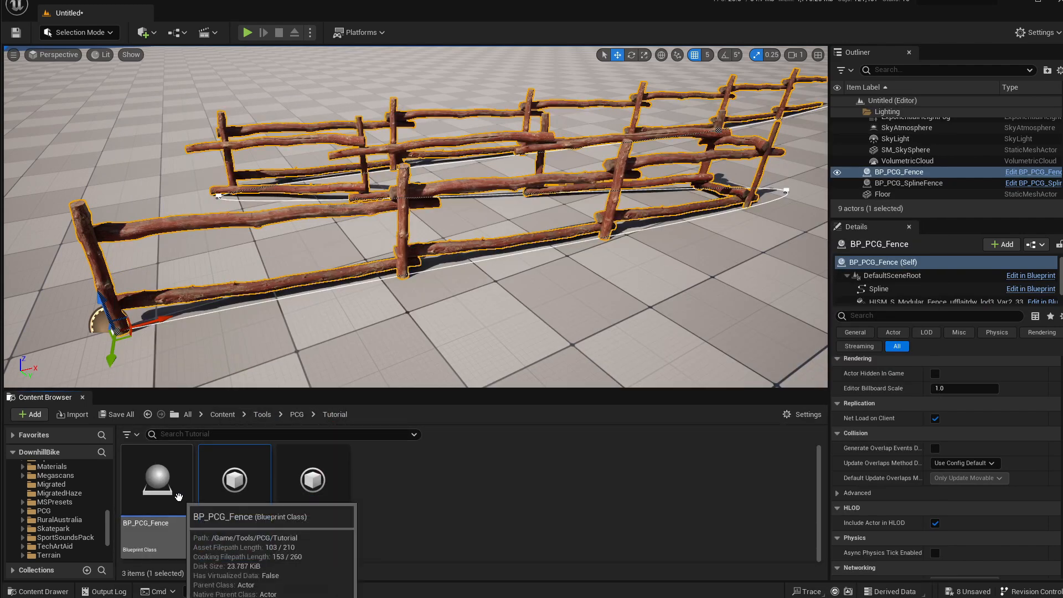
{"action": "key", "text": "alt+Tab"}
{"action": "left_click_drag", "start_coordinate": [587, 118], "coordinate": [632, 106]}
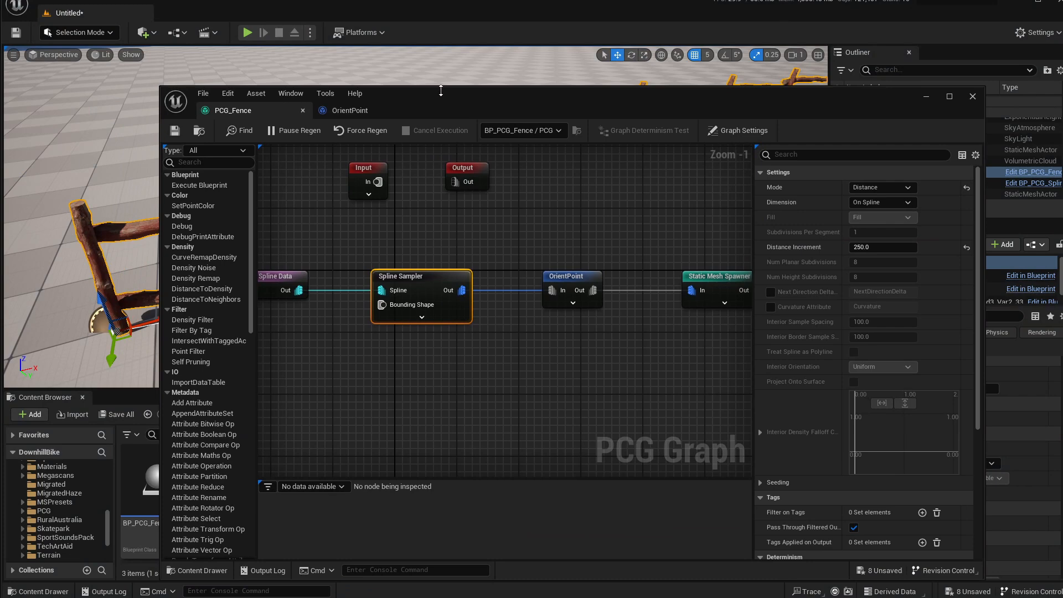
{"action": "left_click_drag", "start_coordinate": [443, 87], "coordinate": [556, 79]}
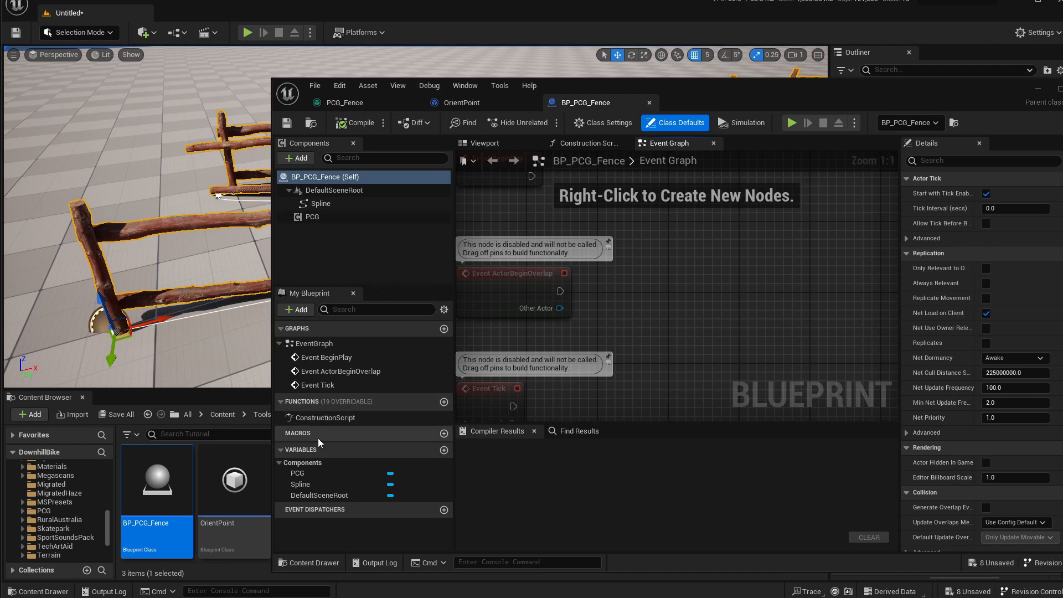
Add a Float variable named SegmentLenght to BP_PCG_Fence, then compile and save the blueprint
{"action": "left_click", "coordinate": [444, 450]}
{"action": "type", "text": "Seg"}
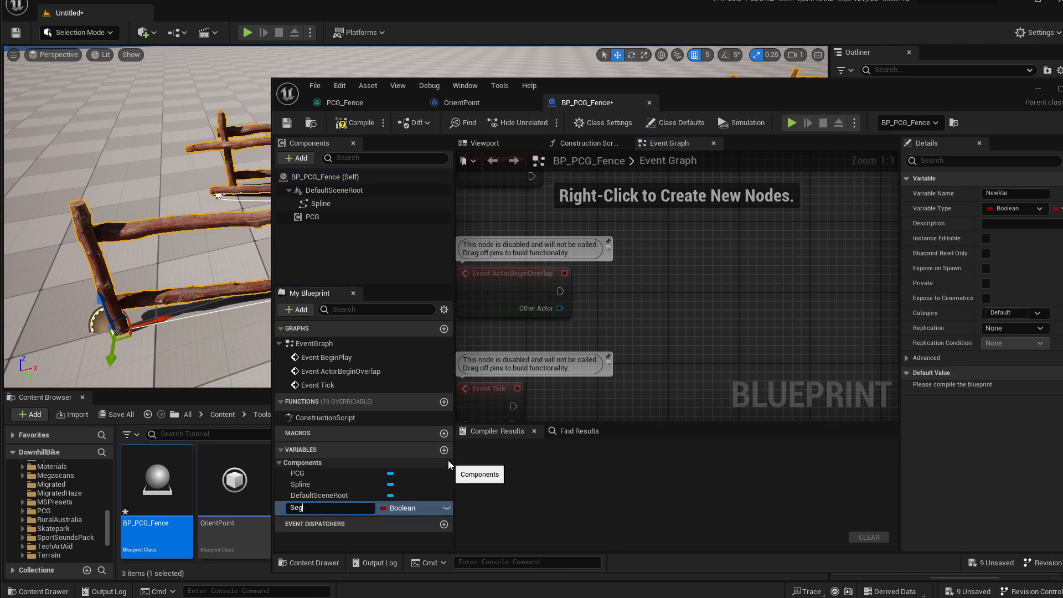
{"action": "type", "text": "mentLenght"}
{"action": "key", "text": "Return"}
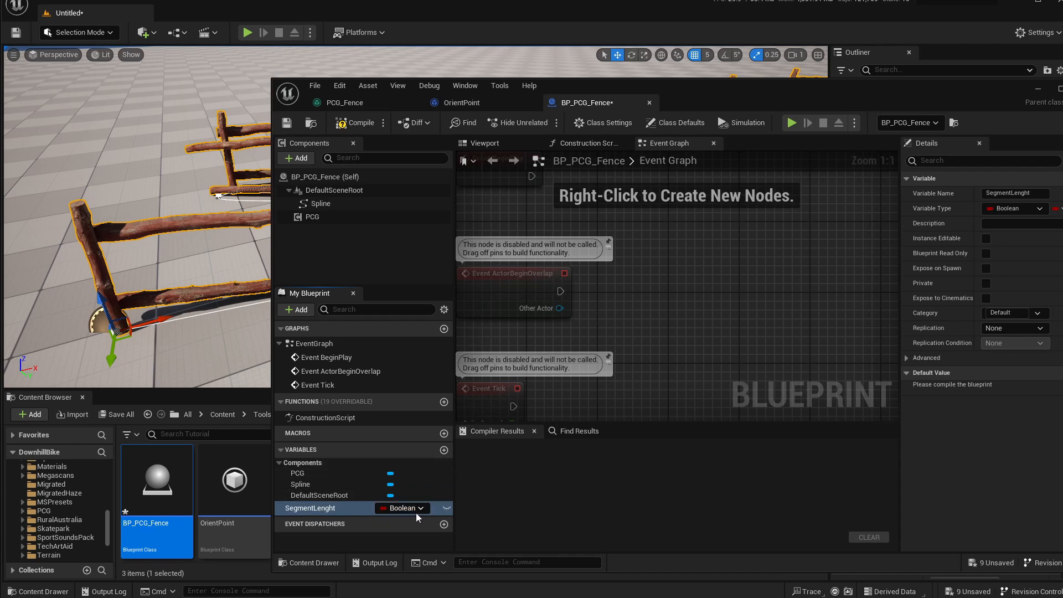
{"action": "left_click", "coordinate": [401, 508]}
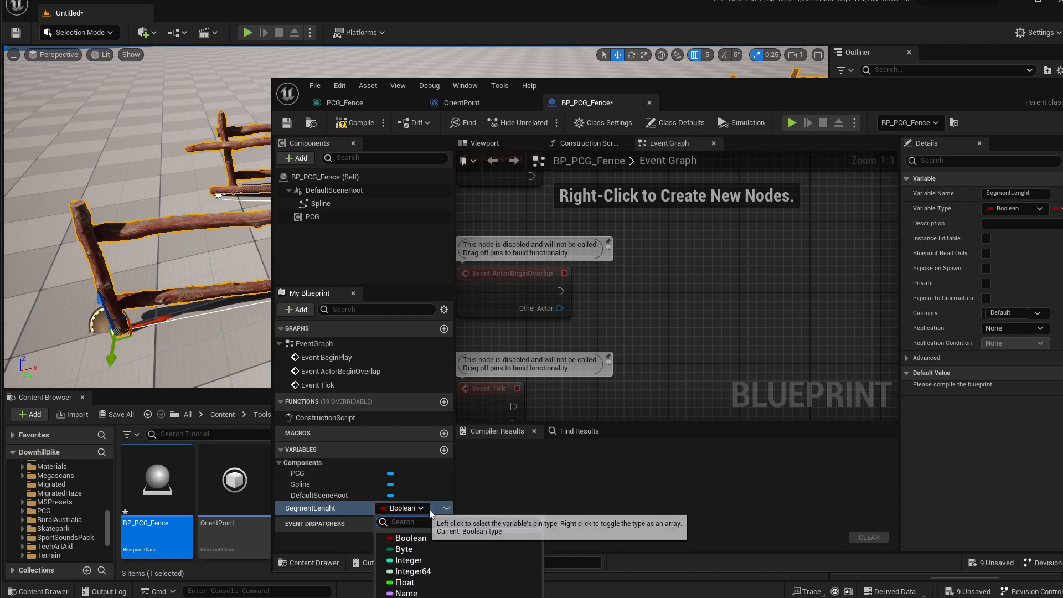
{"action": "left_click", "coordinate": [418, 583]}
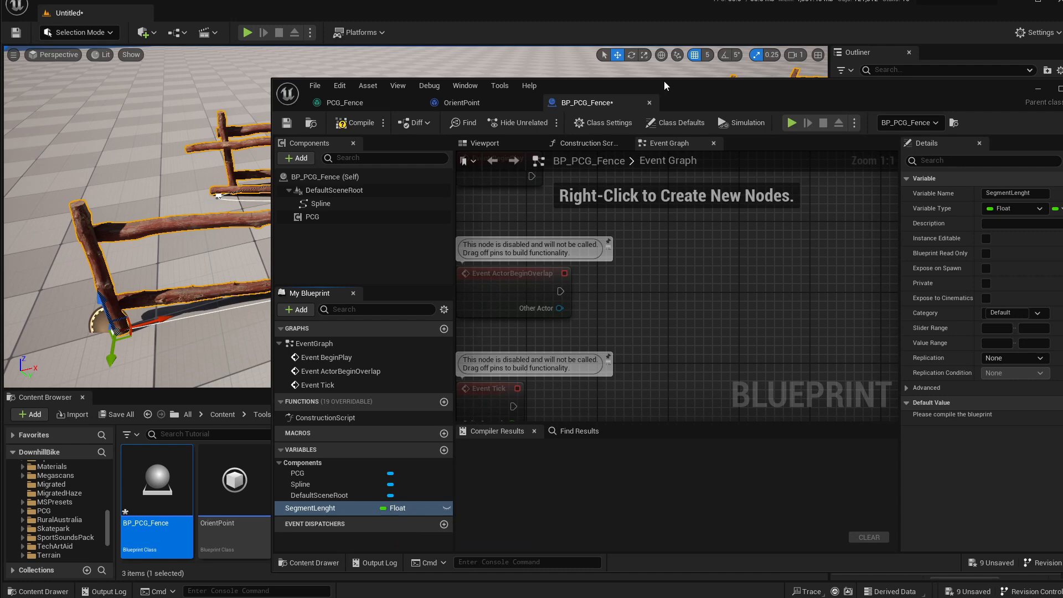
{"action": "left_click_drag", "start_coordinate": [664, 82], "coordinate": [587, 53]}
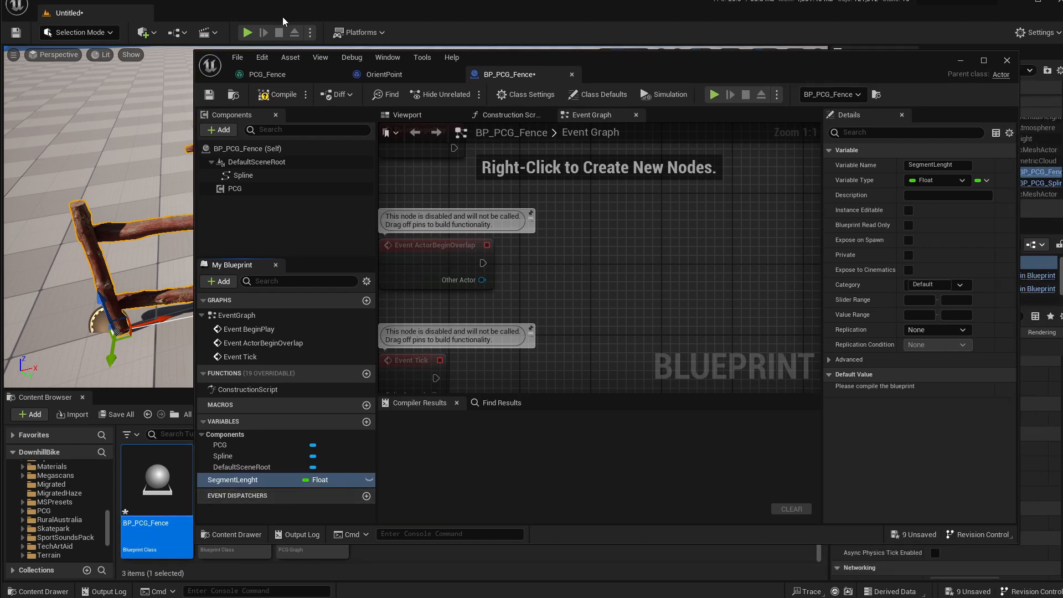
{"action": "left_click", "coordinate": [277, 94]}
{"action": "left_click", "coordinate": [209, 94]}
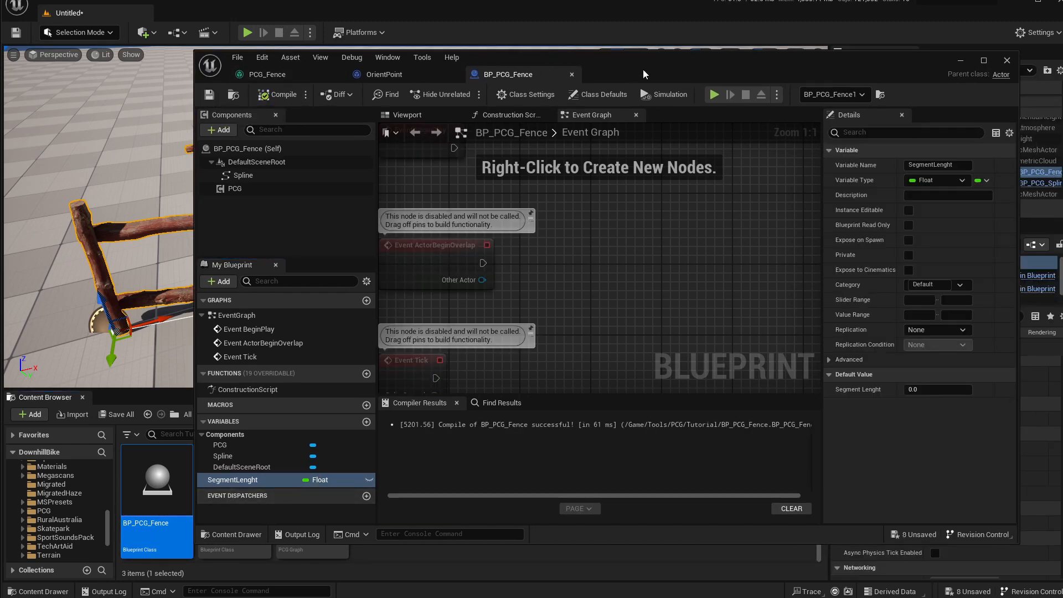
Make the SegmentLenght variable instance editable, compile BP_PCG_Fence and return to the level view
{"action": "left_click_drag", "start_coordinate": [640, 72], "coordinate": [567, 59]}
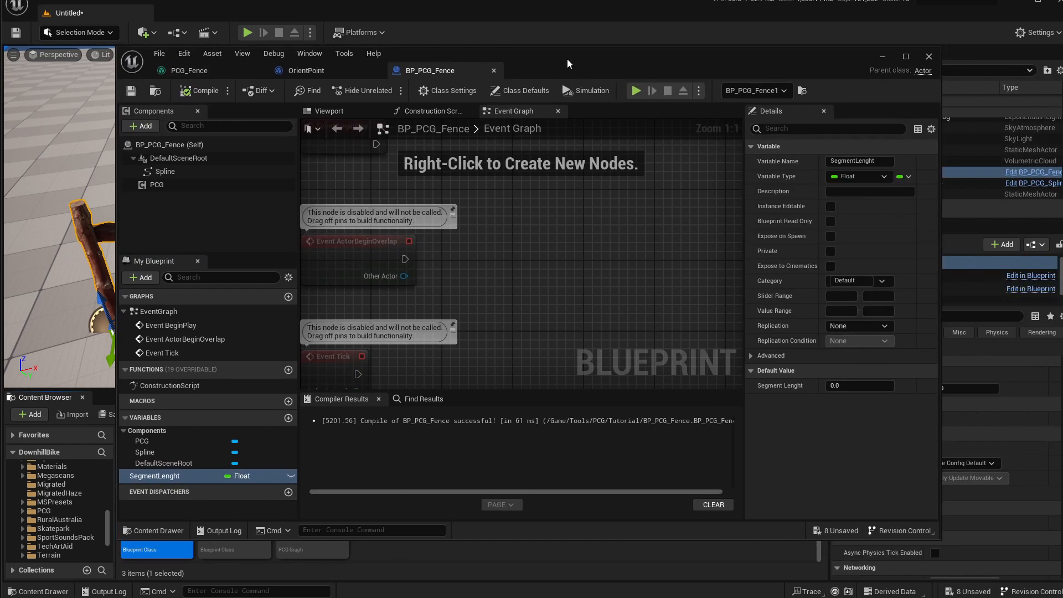
{"action": "left_click", "coordinate": [290, 477]}
{"action": "left_click", "coordinate": [201, 91]}
{"action": "left_click_drag", "start_coordinate": [912, 74], "coordinate": [801, 62]}
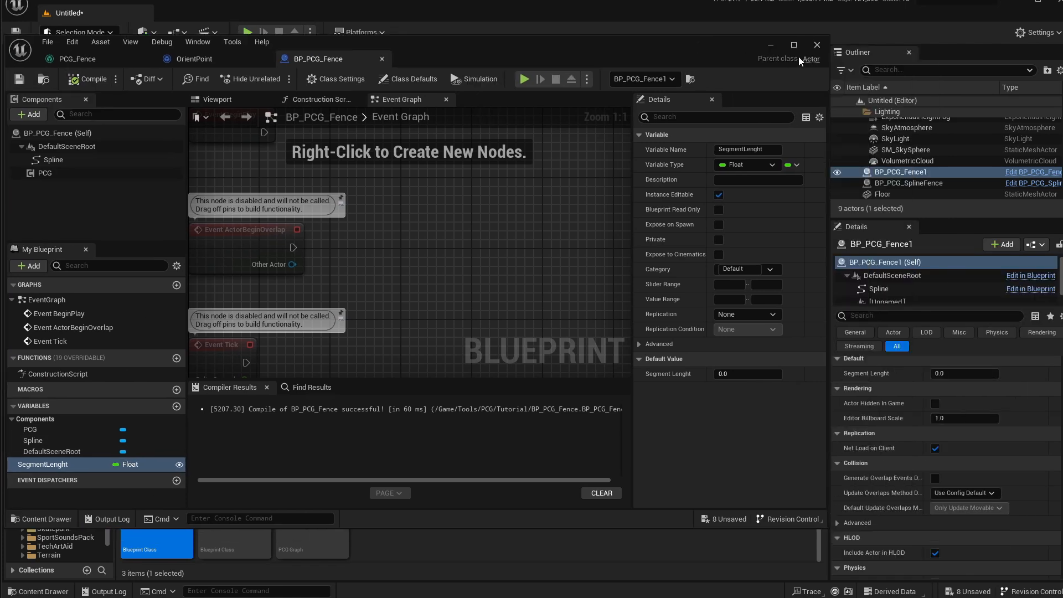
{"action": "left_click", "coordinate": [770, 45]}
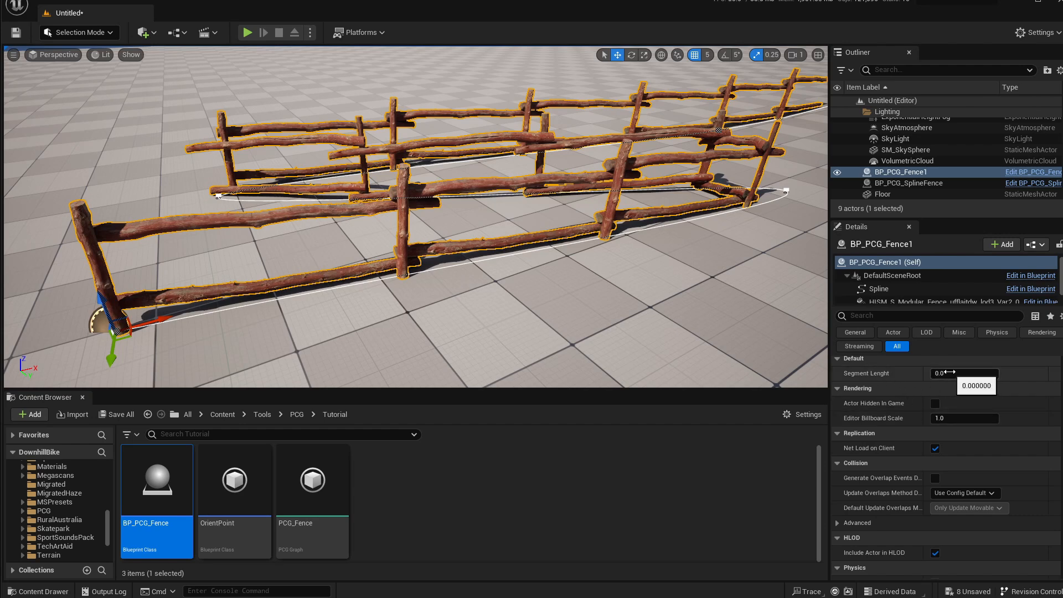
Set SegmentLenght's default value to 200 in BP_PCG_Fence, then compile, save and return to the level view
{"action": "double_click", "coordinate": [155, 485]}
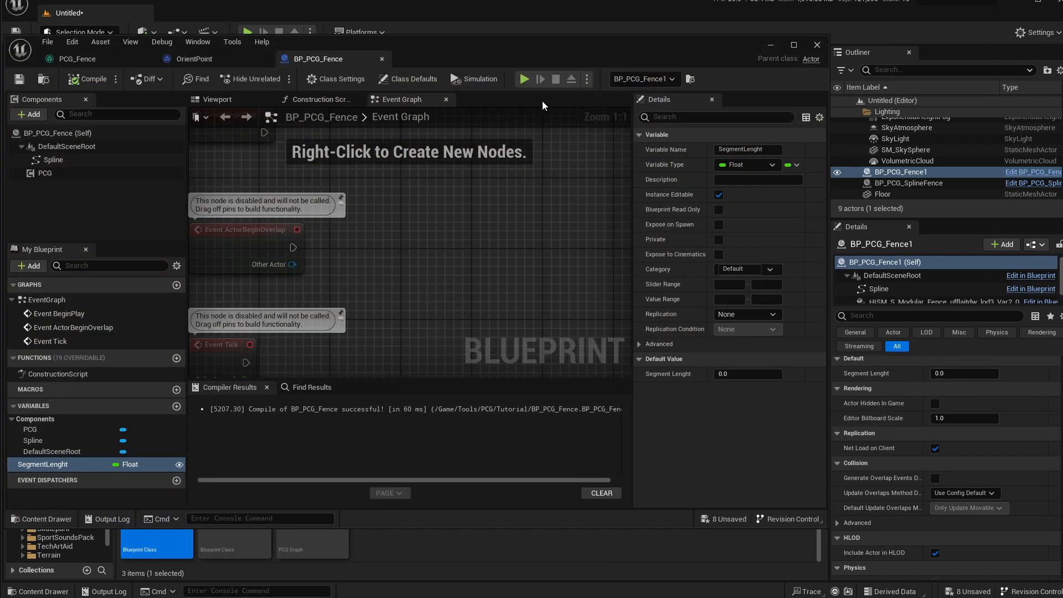
{"action": "left_click_drag", "start_coordinate": [408, 37], "coordinate": [451, 38]}
{"action": "left_click", "coordinate": [821, 374]}
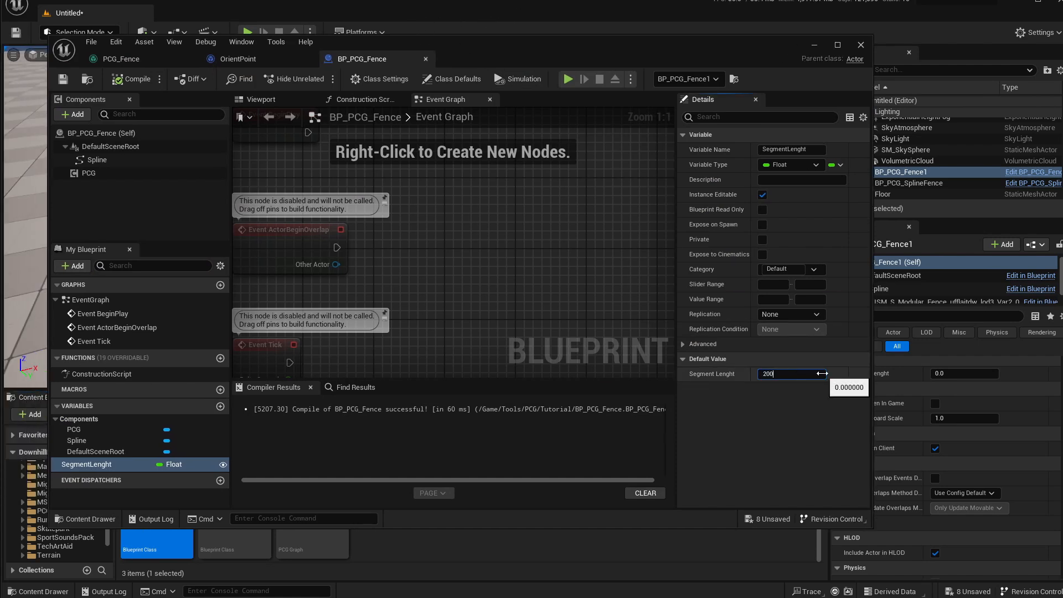
{"action": "key", "text": "Return"}
{"action": "left_click", "coordinate": [128, 80]}
{"action": "key", "text": "ctrl+s"}
{"action": "left_click_drag", "start_coordinate": [441, 46], "coordinate": [476, 72]}
{"action": "left_click", "coordinate": [849, 71]}
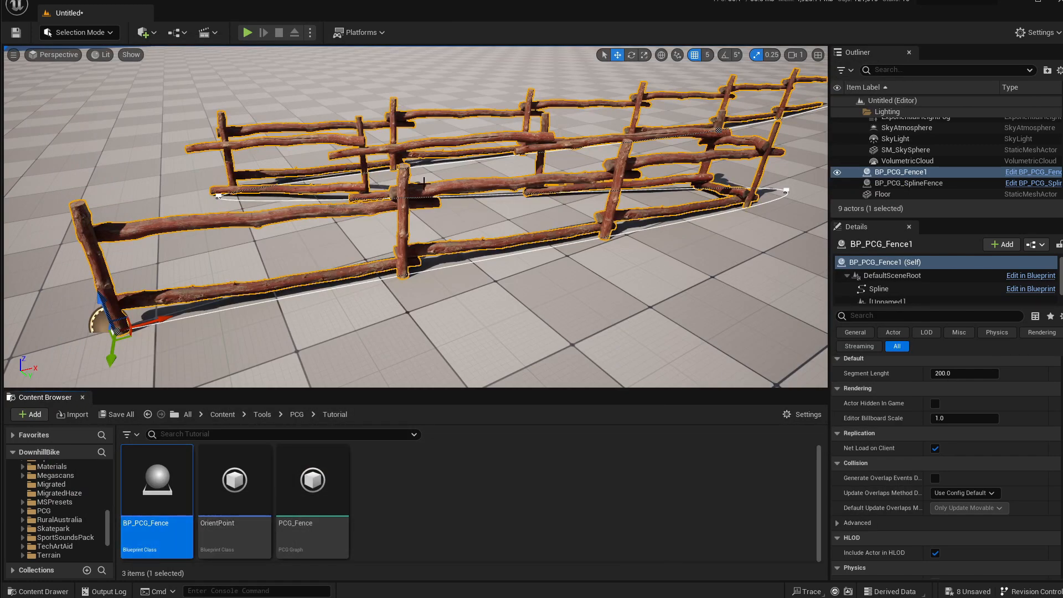
Go to the PCG_Fence graph and move the Get Spline Data node farther away from the Spline Sampler
{"action": "double_click", "coordinate": [162, 480]}
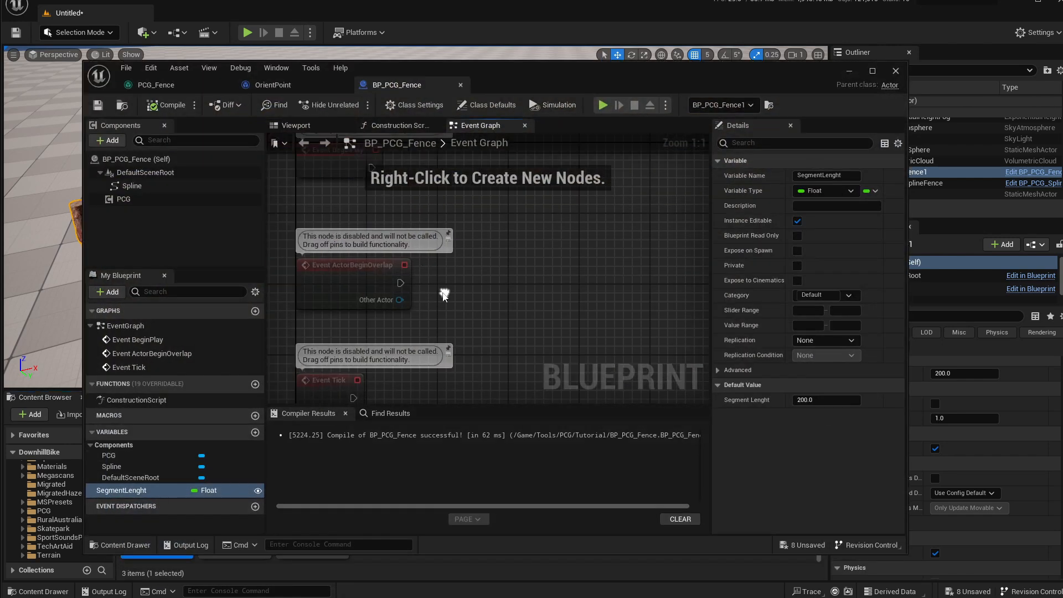
{"action": "left_click", "coordinate": [191, 86]}
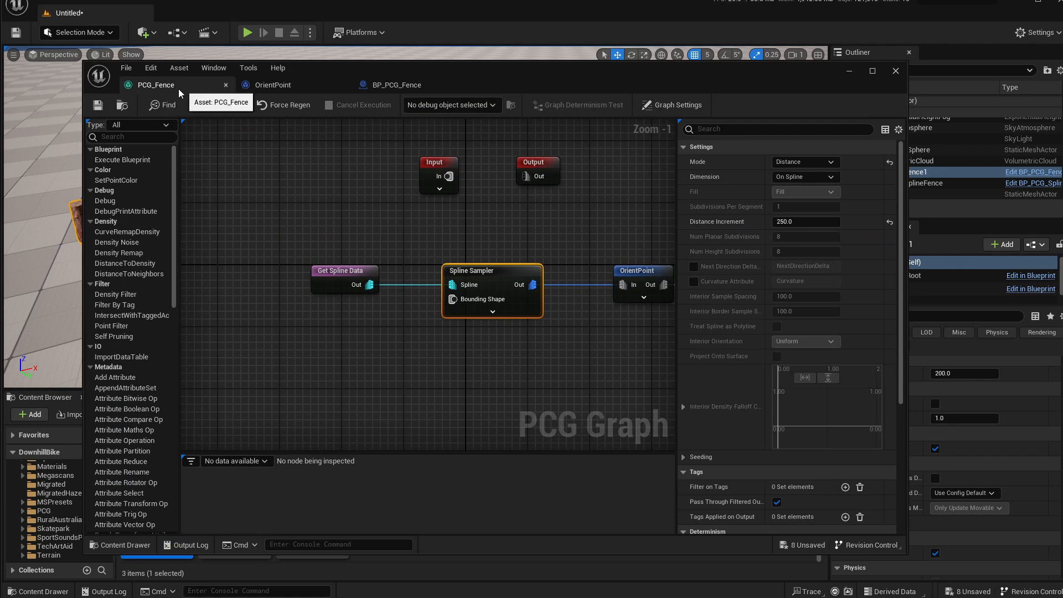
{"action": "right_click_drag", "start_coordinate": [417, 205], "coordinate": [539, 241]}
{"action": "scroll", "coordinate": [454, 283], "scroll_direction": "up", "scroll_amount": 1}
{"action": "double_click", "coordinate": [453, 284]}
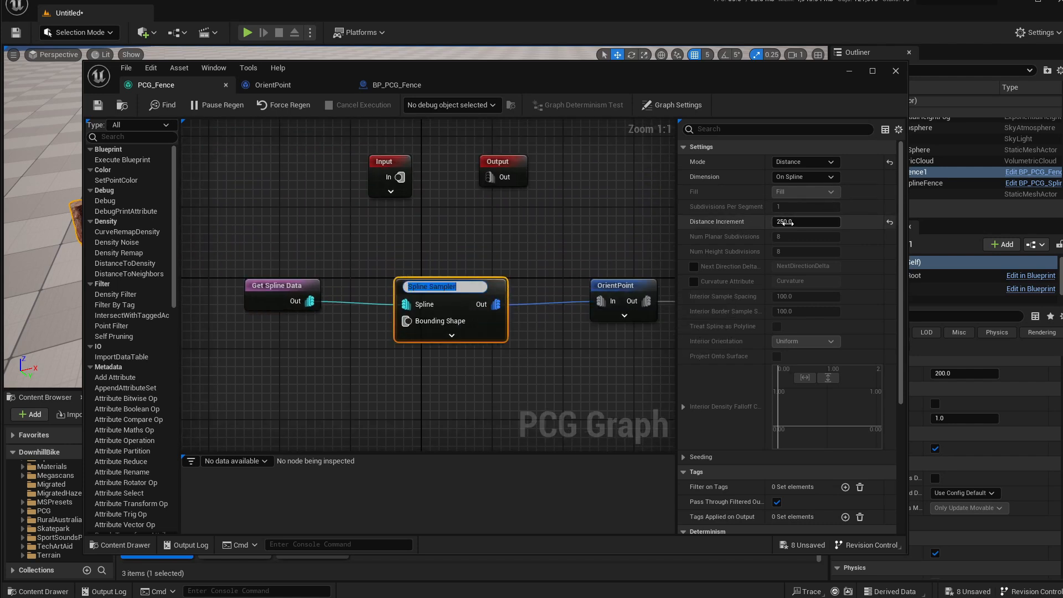
{"action": "right_click_drag", "start_coordinate": [316, 262], "coordinate": [380, 250]}
{"action": "left_click_drag", "start_coordinate": [365, 281], "coordinate": [235, 268]}
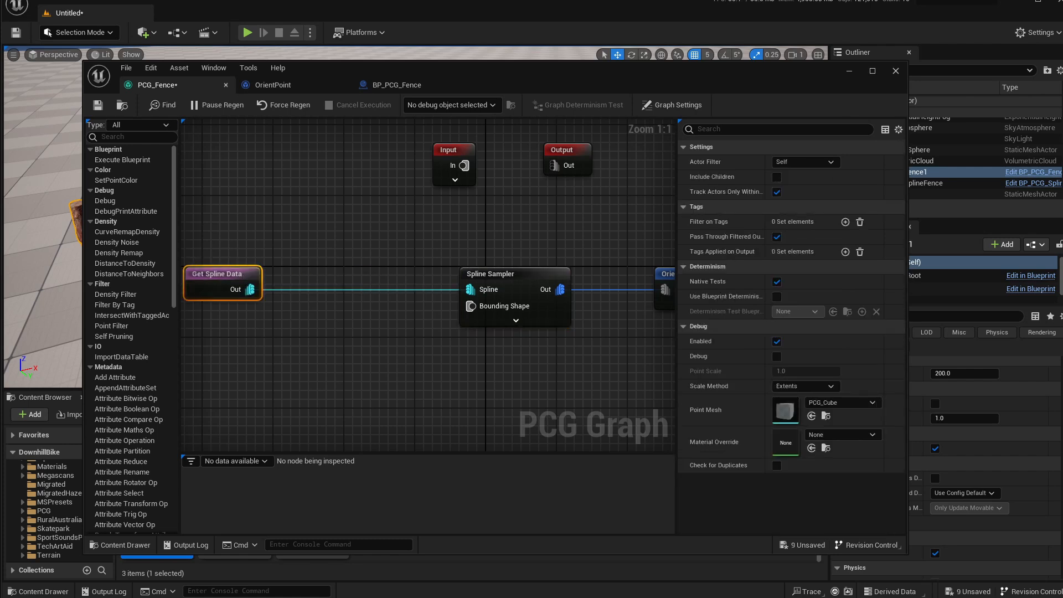
Add a Get Actor Property node above the link between Get Spline Data and the Spline Sampler
{"action": "right_click_drag", "start_coordinate": [291, 230], "coordinate": [354, 242]}
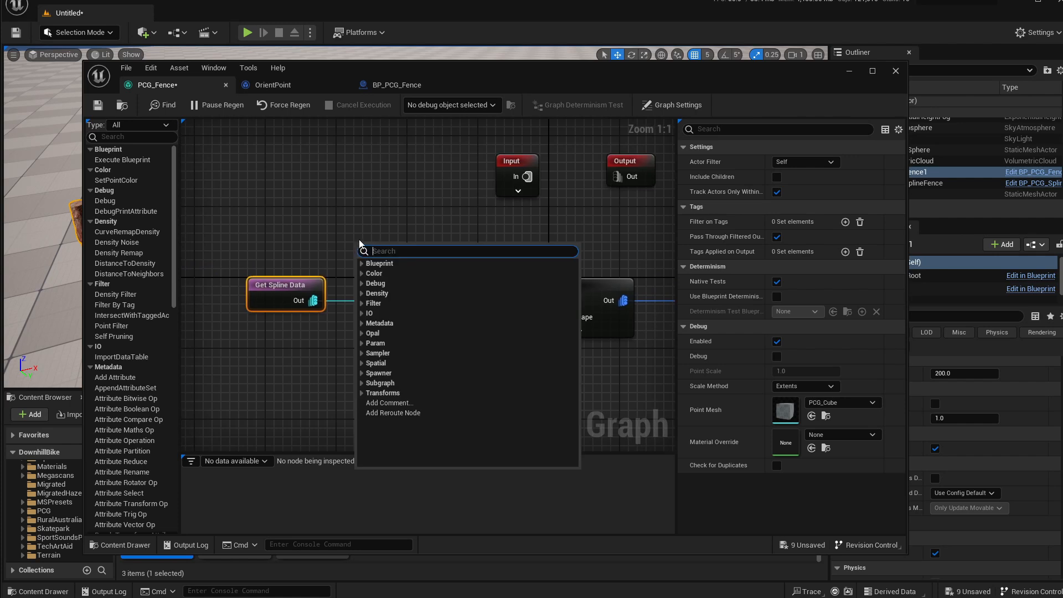
{"action": "type", "text": "get"}
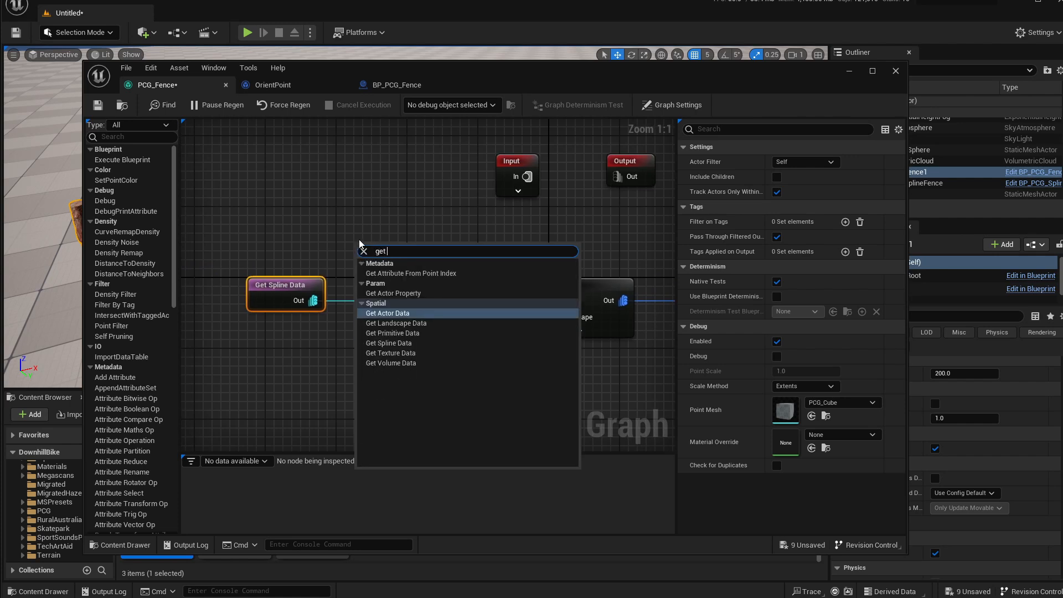
{"action": "type", "text": " ac"}
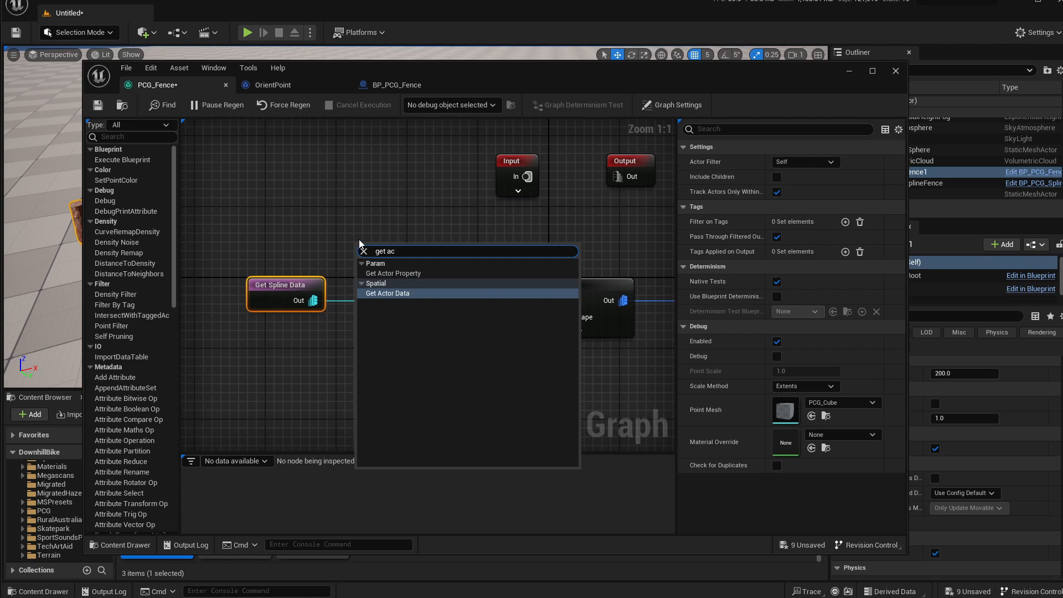
{"action": "key", "text": "Up"}
{"action": "key", "text": "Return"}
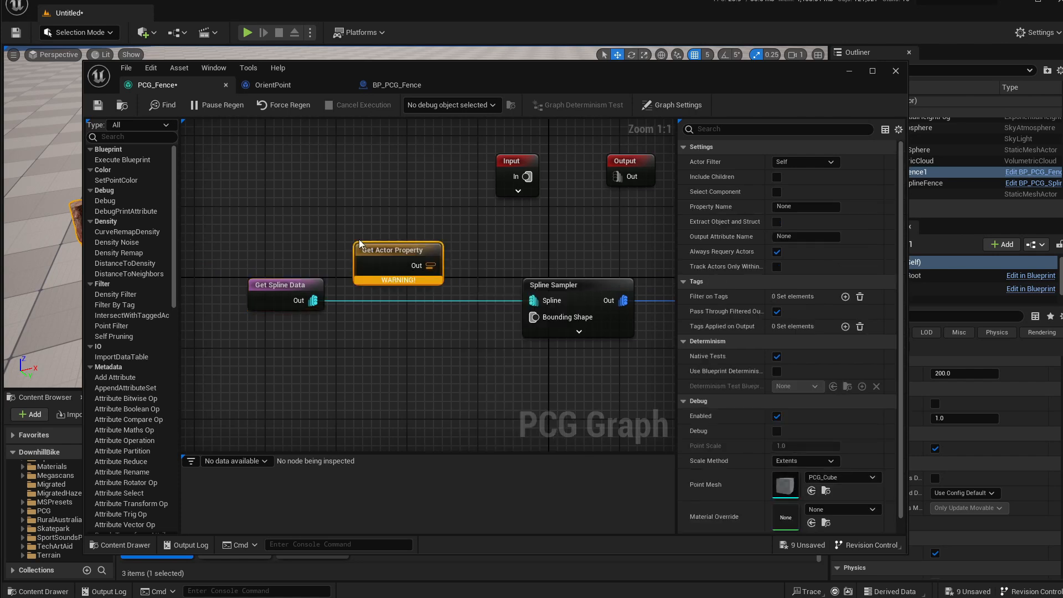
Set the Get Actor Property node's Property Name to SegmentLenght, matching the variable in BP_PCG_Fence
{"action": "double_click", "coordinate": [385, 253]}
{"action": "left_click_drag", "start_coordinate": [452, 74], "coordinate": [601, 72]}
{"action": "left_click", "coordinate": [540, 84]}
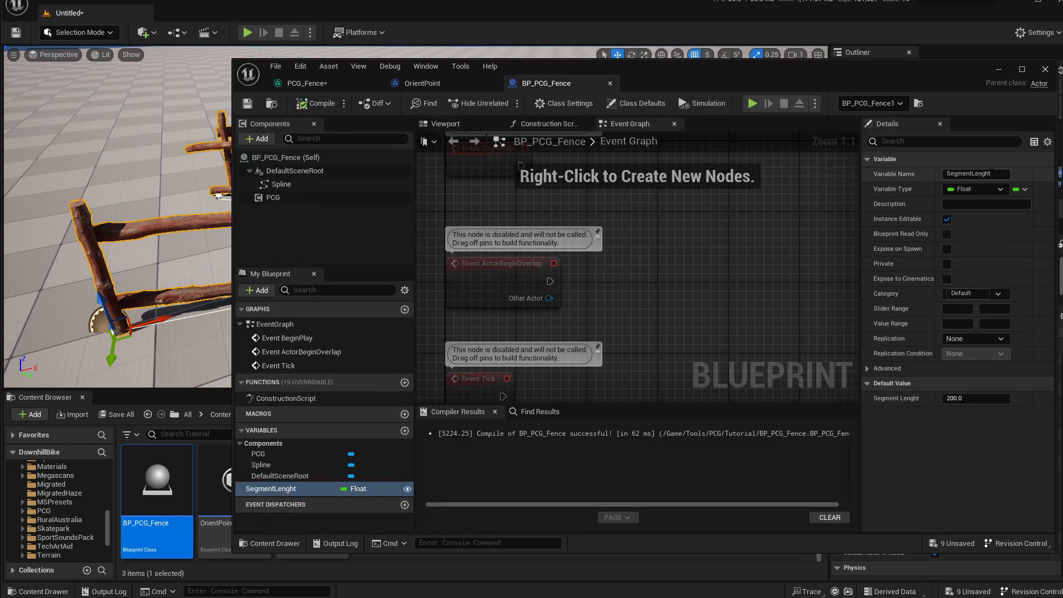
{"action": "left_click", "coordinate": [306, 83]}
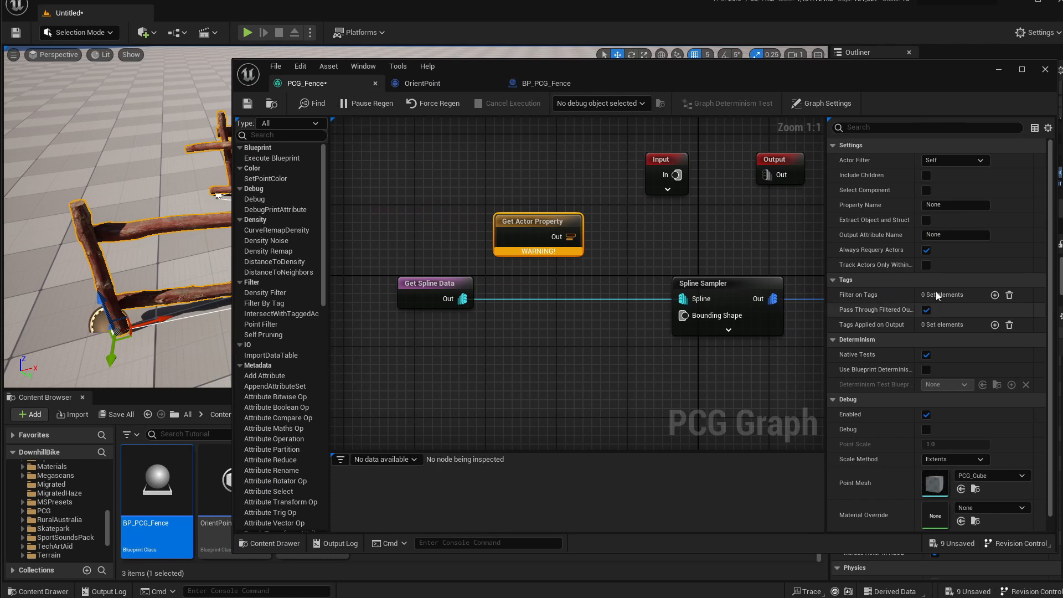
{"action": "left_click", "coordinate": [954, 205]}
{"action": "type", "text": "SegmentLenght"}
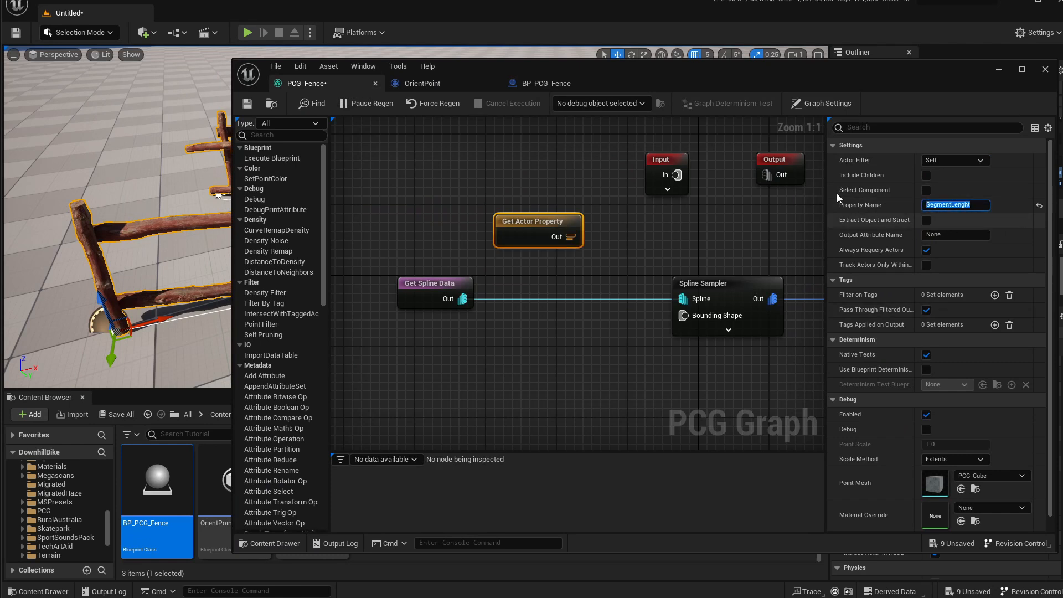
Confirm SegmentLenght as the Get Actor Property node's property name and expand the Spline Sampler node's override pins
{"action": "key", "text": "Return"}
{"action": "right_click_drag", "start_coordinate": [635, 243], "coordinate": [538, 242]}
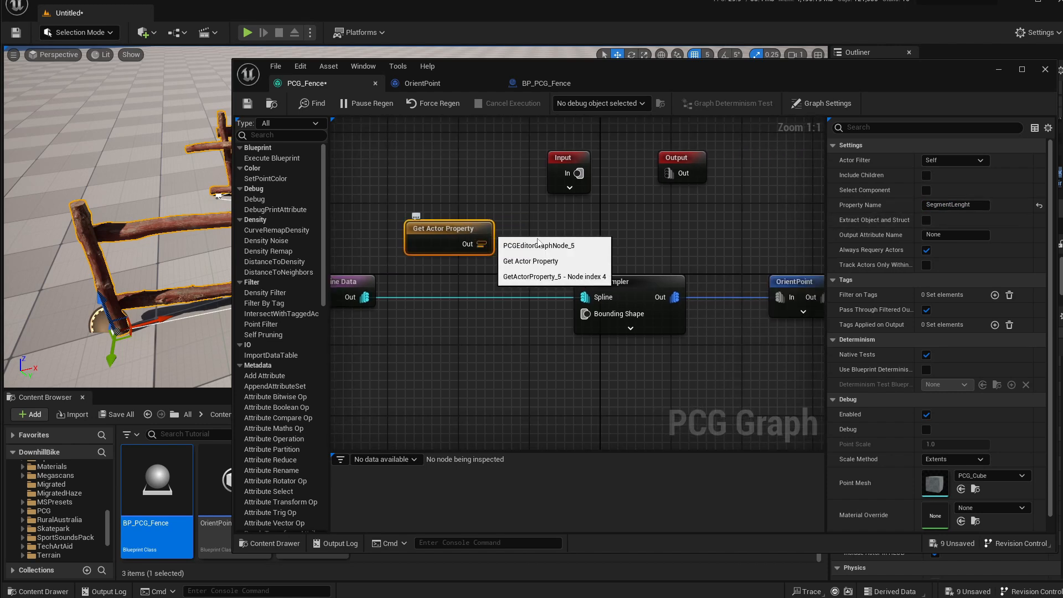
{"action": "left_click", "coordinate": [623, 328]}
{"action": "right_click_drag", "start_coordinate": [525, 335], "coordinate": [513, 167]}
{"action": "right_click_drag", "start_coordinate": [632, 398], "coordinate": [600, 315]}
{"action": "right_click_drag", "start_coordinate": [570, 259], "coordinate": [574, 418]}
{"action": "scroll", "coordinate": [574, 316], "scroll_direction": "down", "scroll_amount": 2}
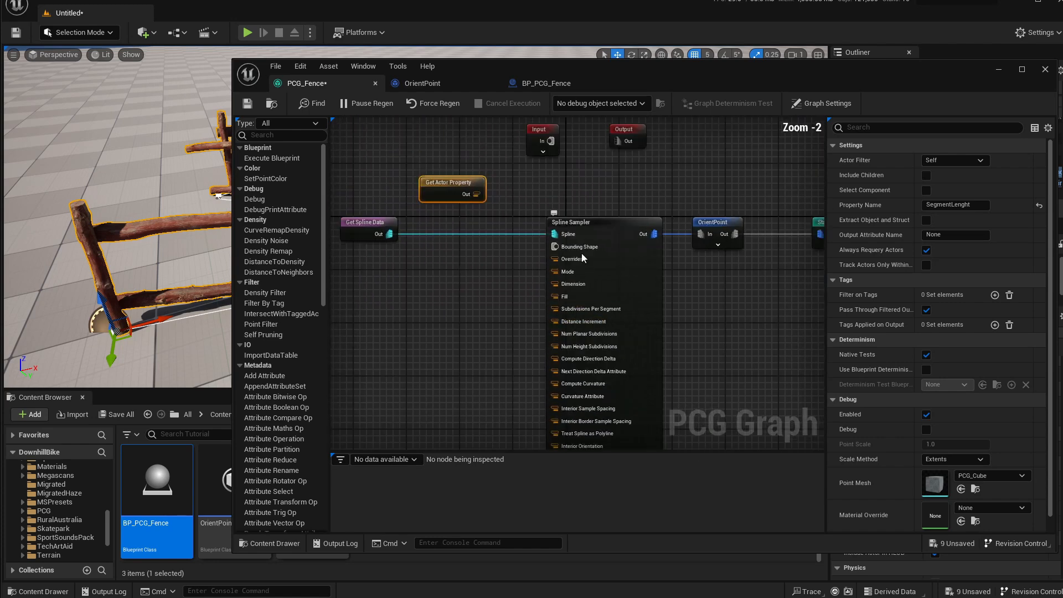
Place the Get Actor Property node beside the Spline Sampler, connect it to Distance Increment, and save the PCG_Fence graph
{"action": "left_click", "coordinate": [580, 223]}
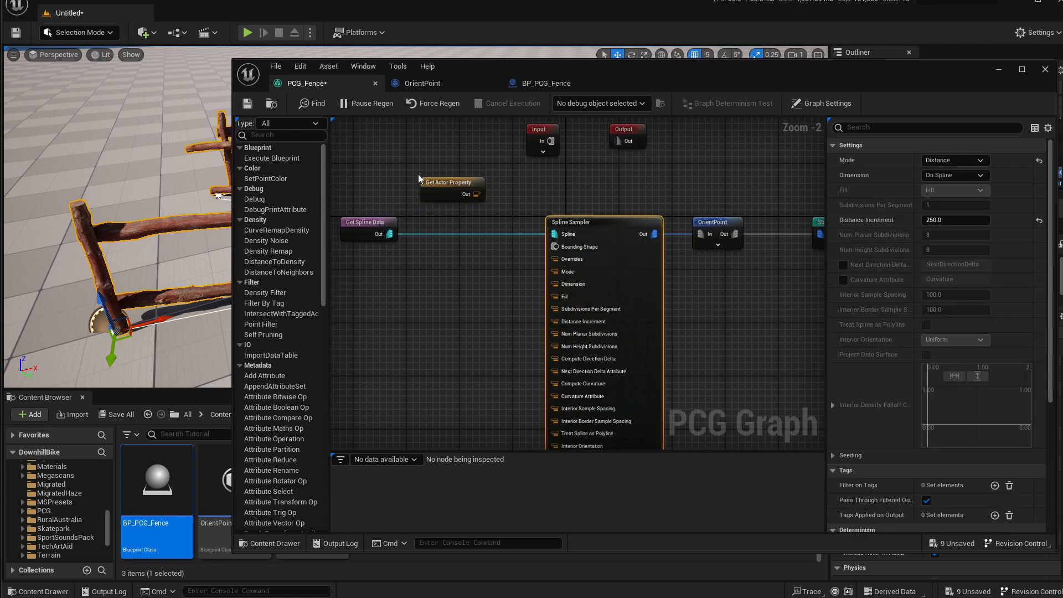
{"action": "left_click_drag", "start_coordinate": [436, 191], "coordinate": [460, 301]}
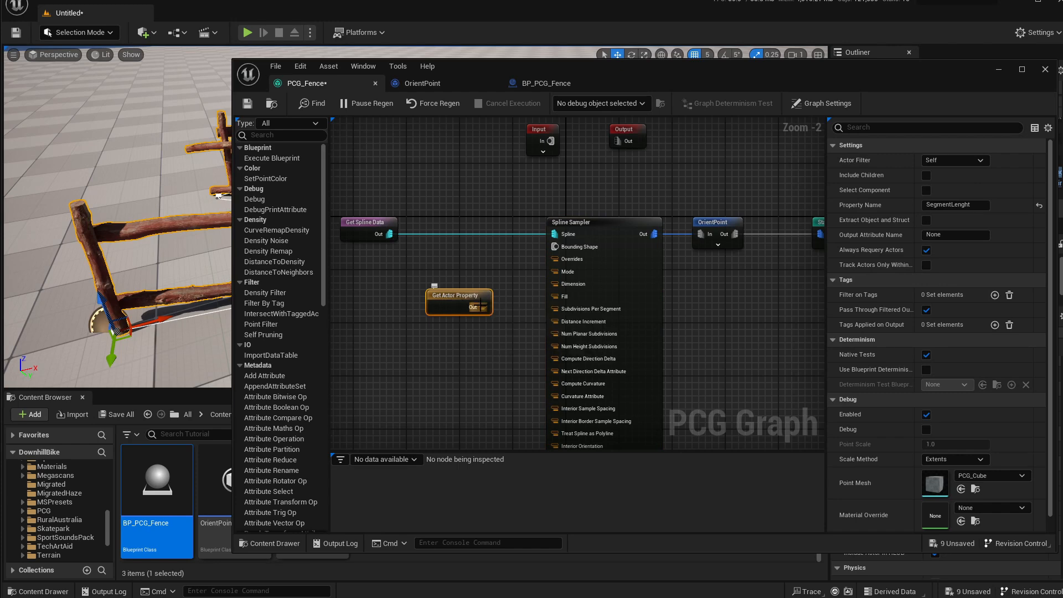
{"action": "left_click_drag", "start_coordinate": [482, 306], "coordinate": [554, 321]}
{"action": "left_click_drag", "start_coordinate": [460, 59], "coordinate": [697, 88]}
{"action": "left_click", "coordinate": [484, 134]}
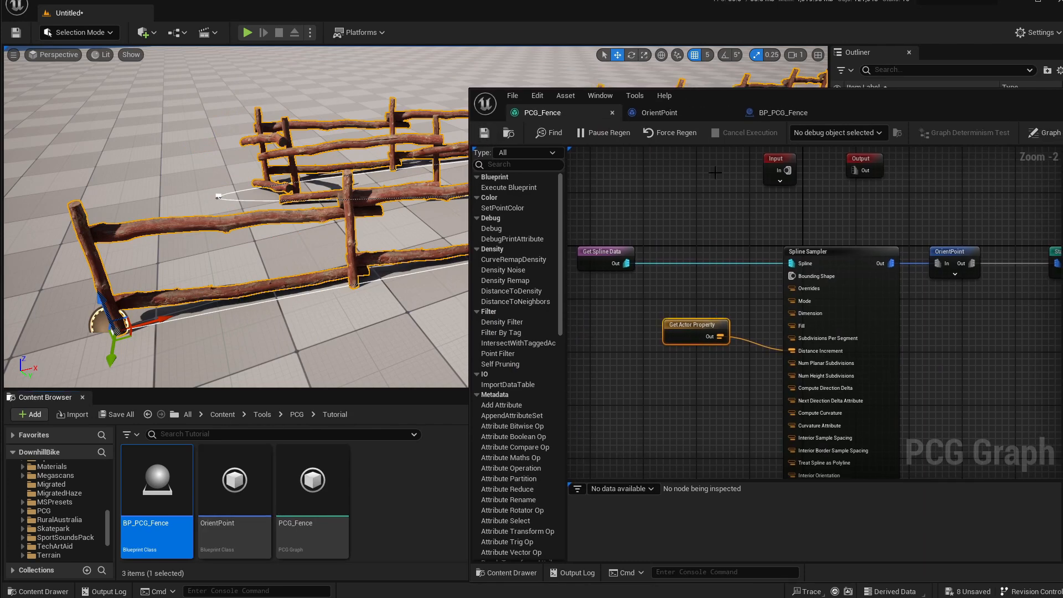
Test the fence actor's Segment Lenght in the level with values of 100, 200, 100 and 295
{"action": "left_click_drag", "start_coordinate": [1045, 97], "coordinate": [650, 66]}
{"action": "left_click", "coordinate": [825, 69]}
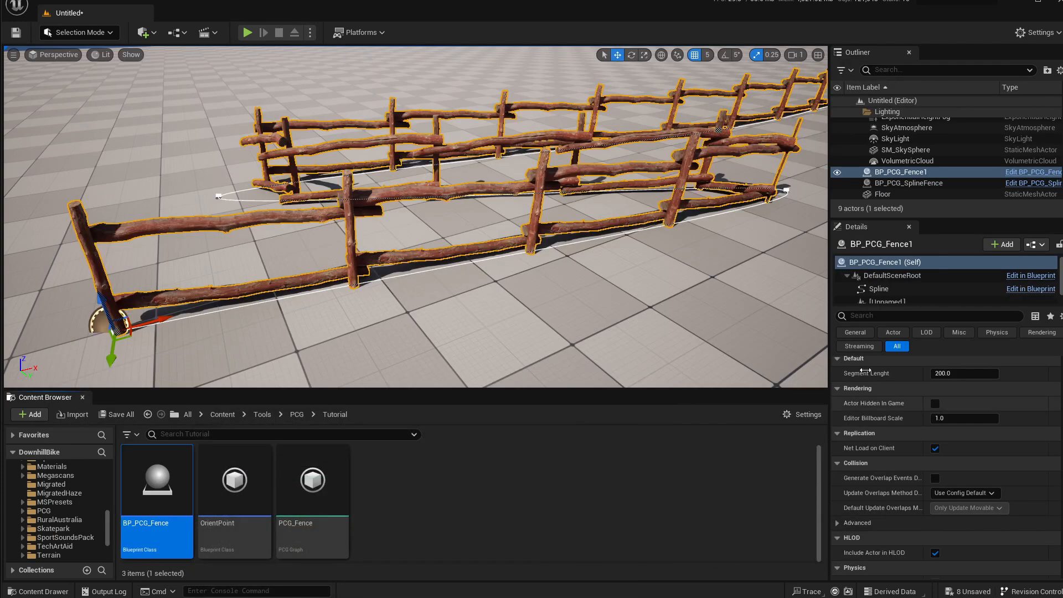
{"action": "left_click", "coordinate": [955, 374]}
{"action": "type", "text": "100"}
{"action": "key", "text": "Return"}
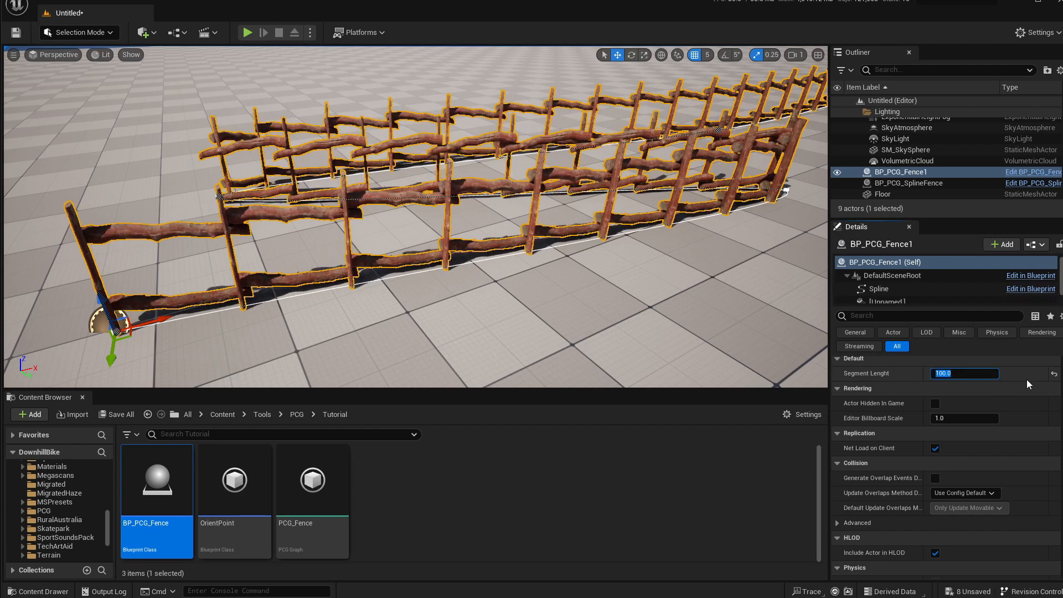
{"action": "type", "text": "200"}
{"action": "key", "text": "Return"}
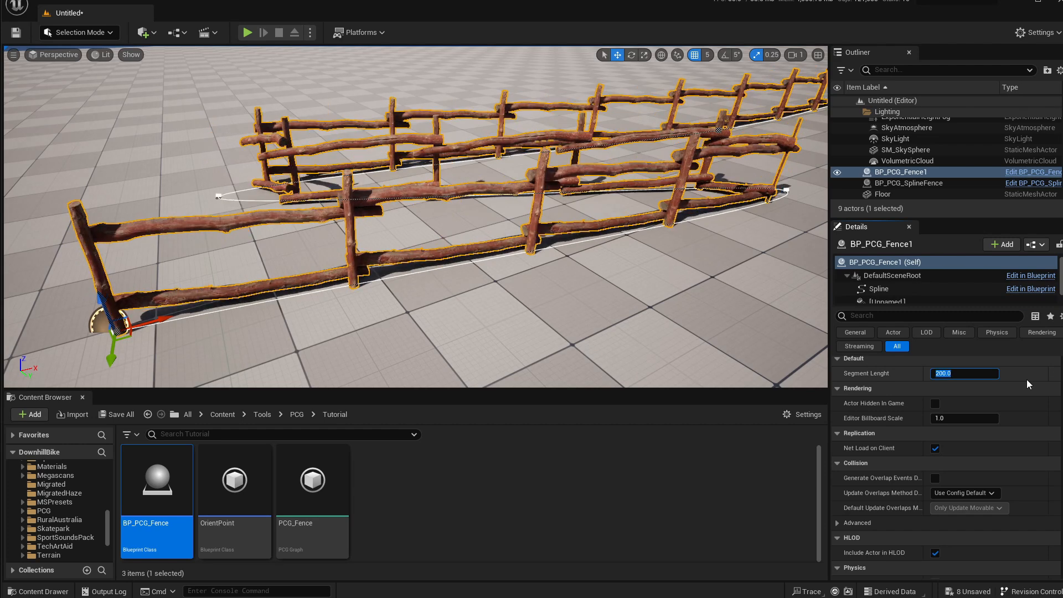
{"action": "type", "text": "100"}
{"action": "key", "text": "Return"}
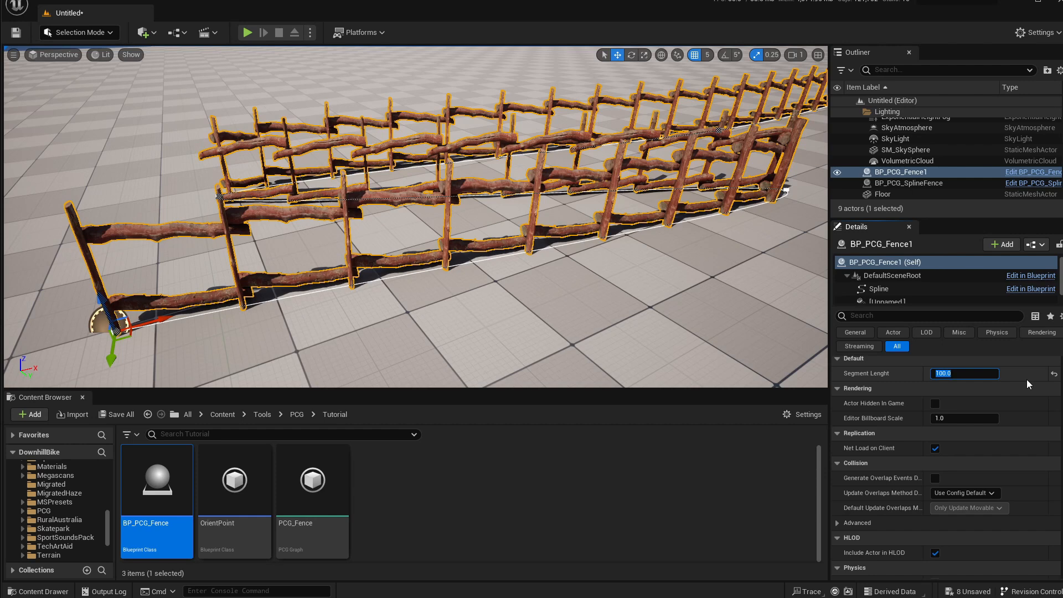
{"action": "type", "text": "295"}
{"action": "key", "text": "Return"}
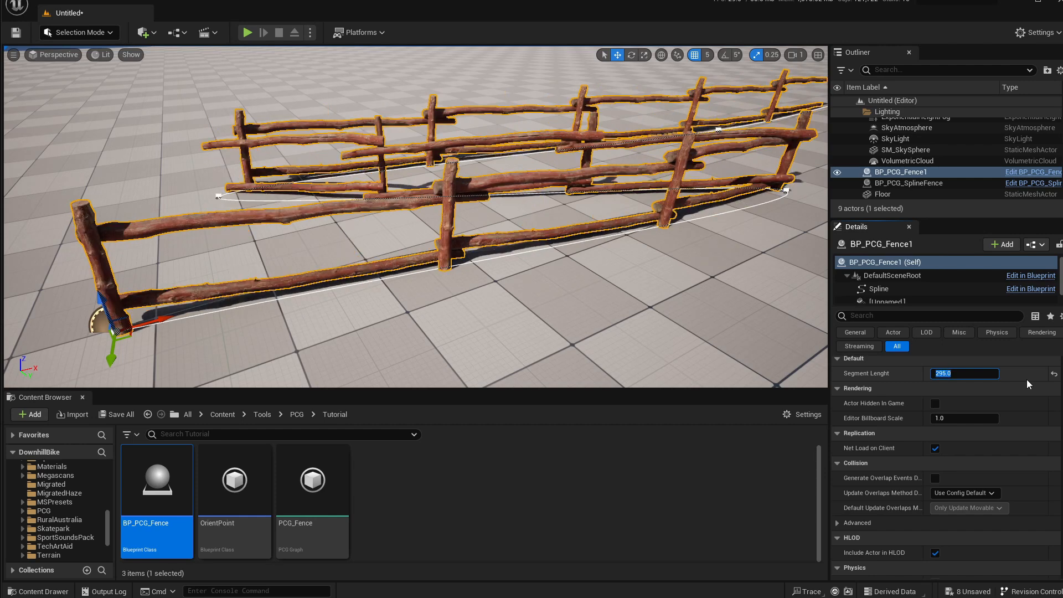
{"action": "right_click_drag", "start_coordinate": [564, 287], "coordinate": [564, 288]}
Reopen the asset editor and add a variable named MeshLenght to the OrientPoint blueprint
{"action": "double_click", "coordinate": [157, 480]}
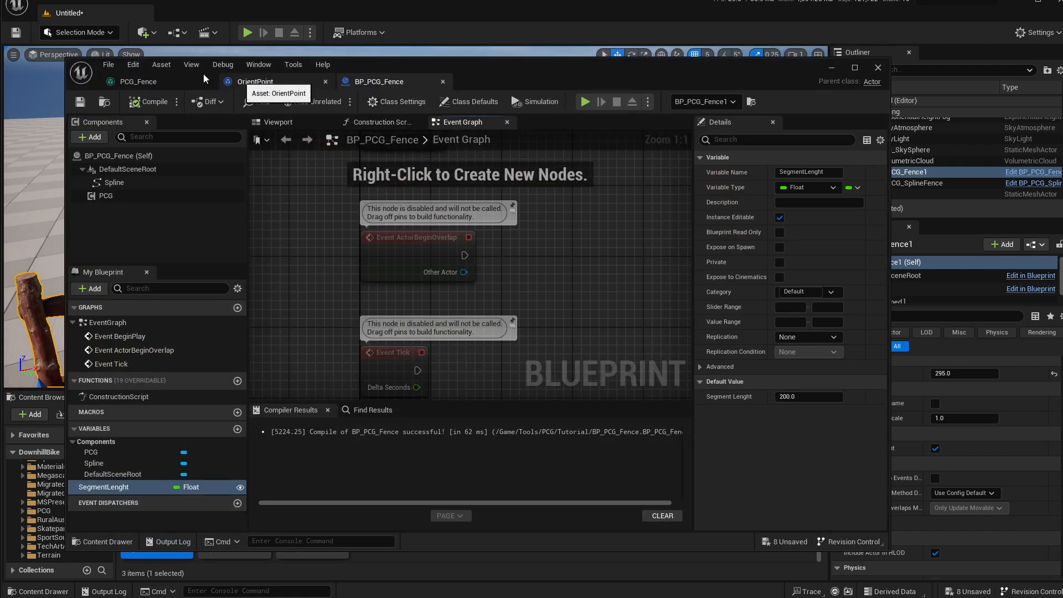
{"action": "left_click", "coordinate": [131, 82]}
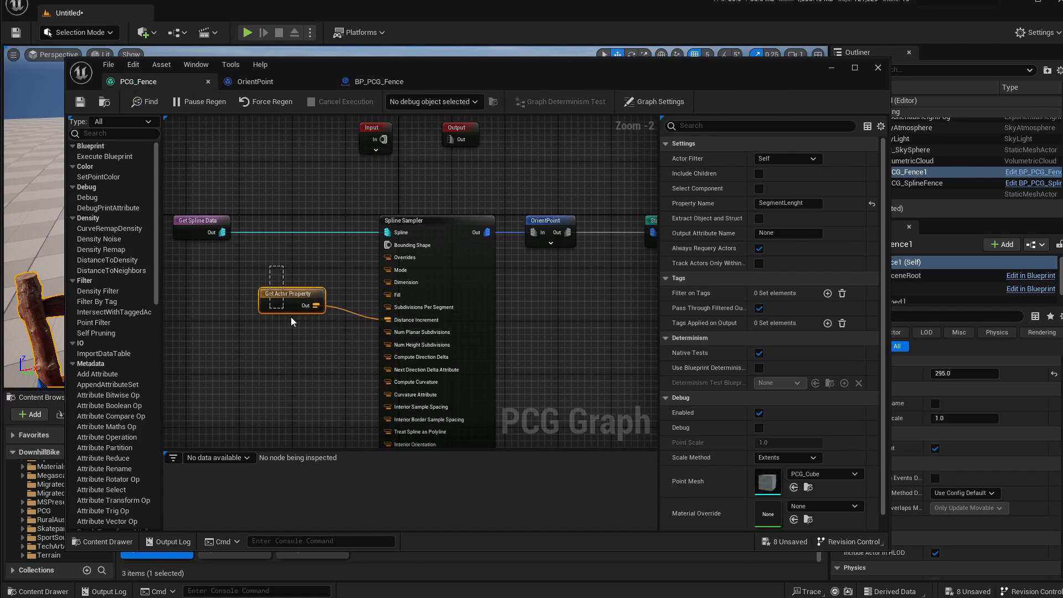
{"action": "right_click_drag", "start_coordinate": [592, 308], "coordinate": [564, 308]}
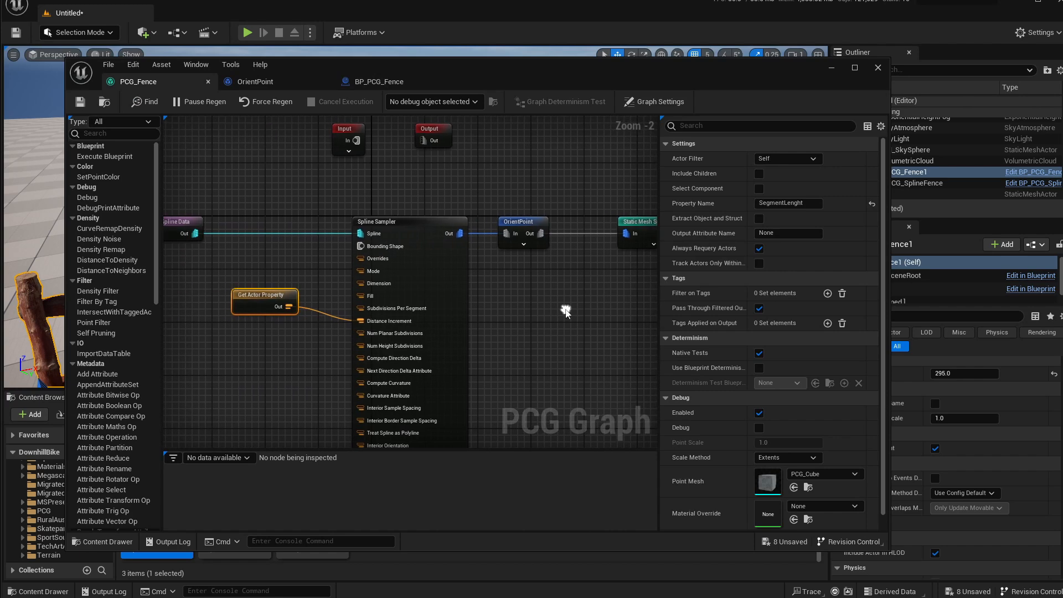
{"action": "scroll", "coordinate": [536, 194], "scroll_direction": "up", "scroll_amount": 2}
{"action": "left_click", "coordinate": [515, 234]}
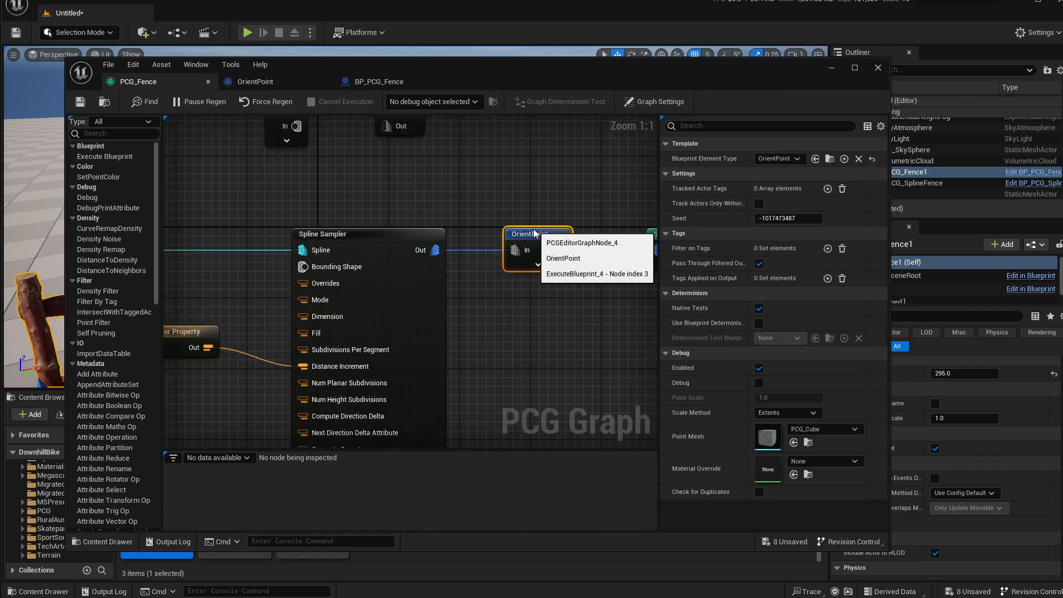
{"action": "left_click", "coordinate": [278, 83]}
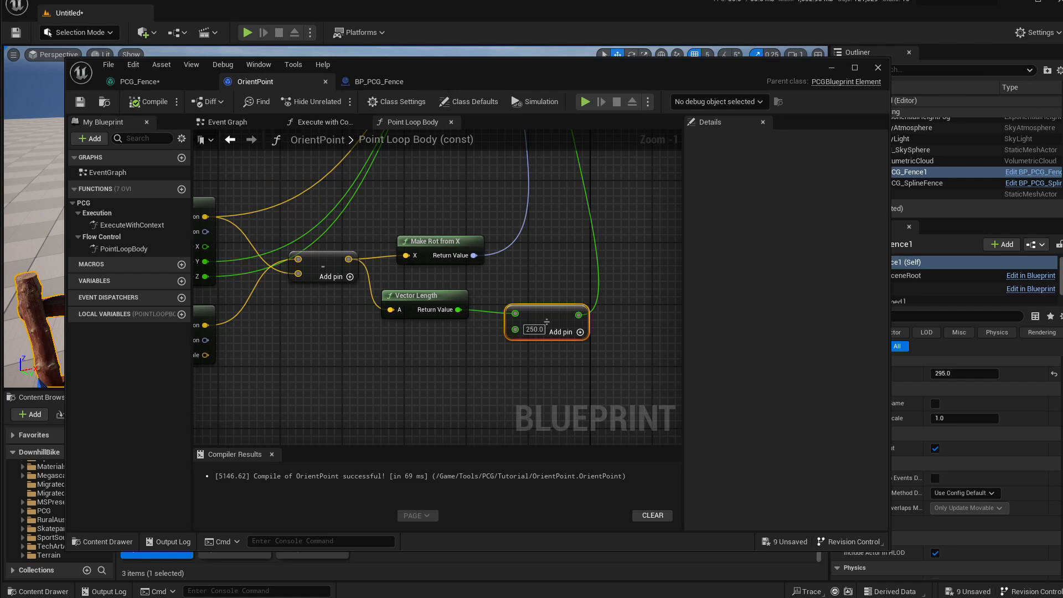
{"action": "left_click", "coordinate": [182, 281]}
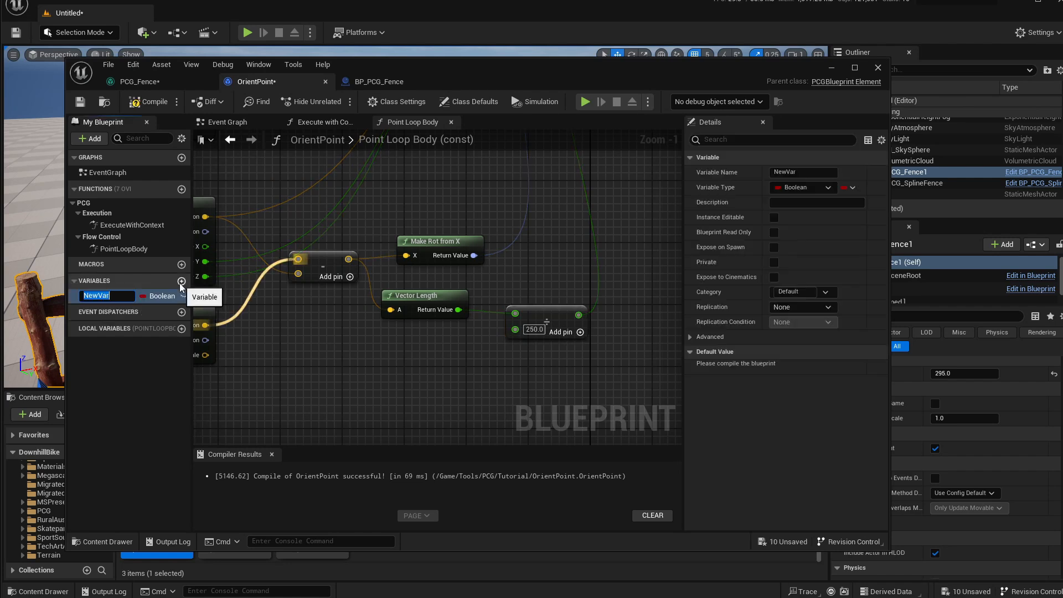
{"action": "type", "text": "MeshLenght"}
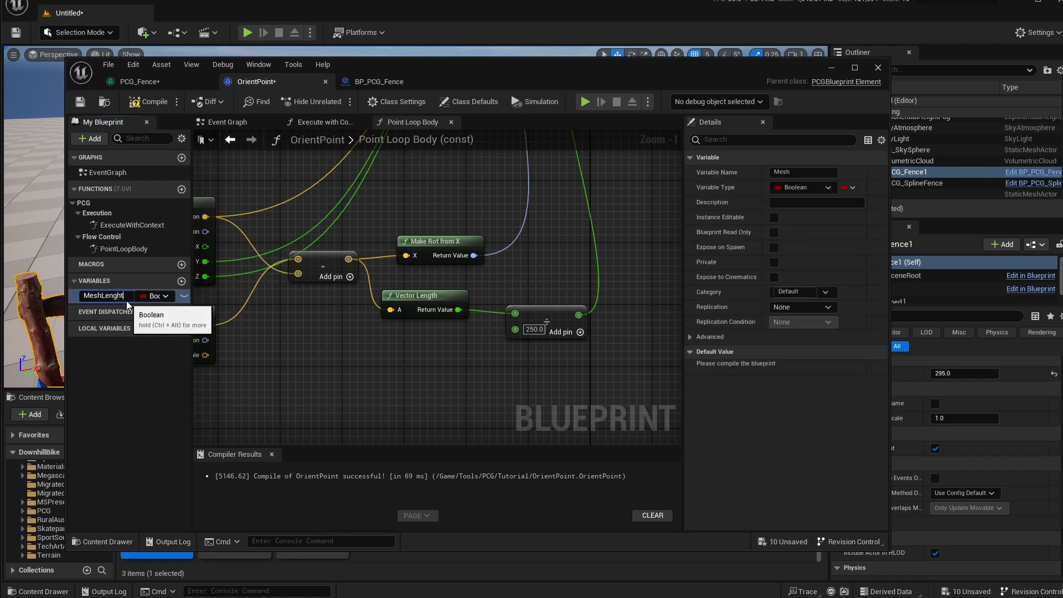
{"action": "key", "text": "Return"}
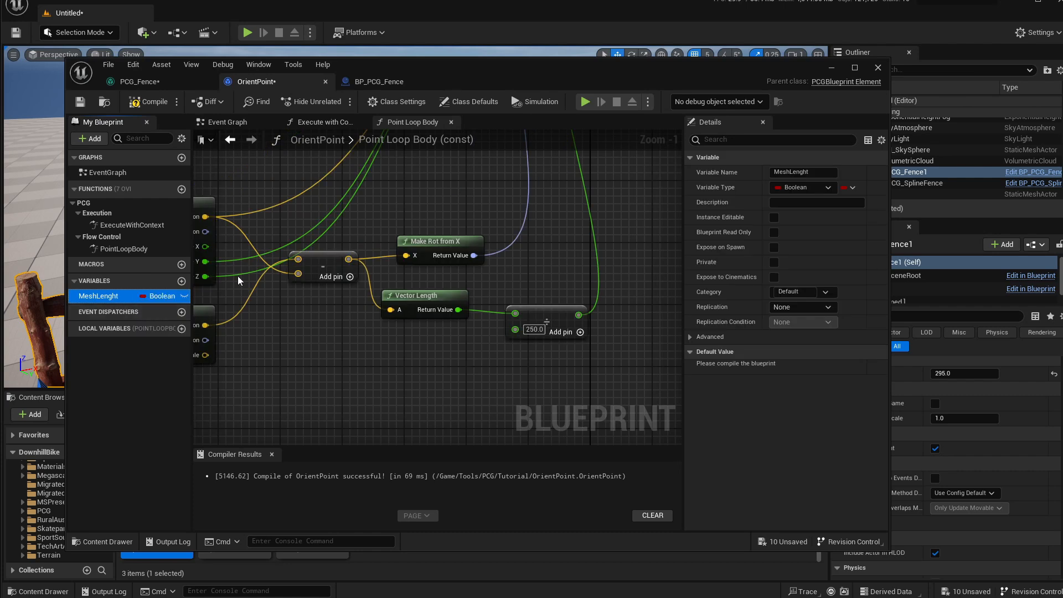
Make the MeshLenght variable an instance-editable Float, and compile and save the OrientPoint blueprint
{"action": "left_click", "coordinate": [162, 298]}
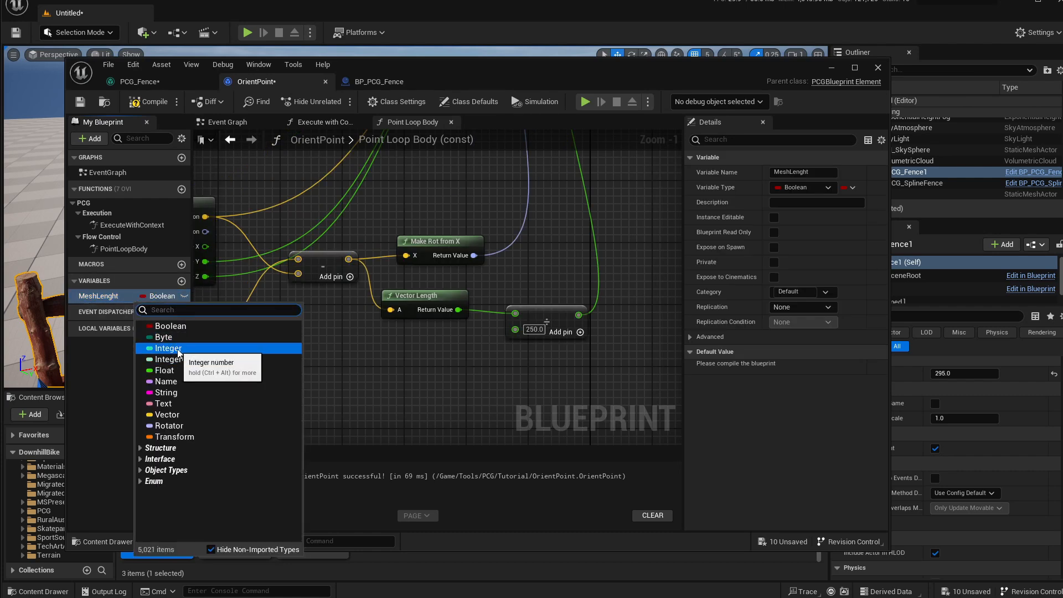
{"action": "left_click", "coordinate": [183, 370]}
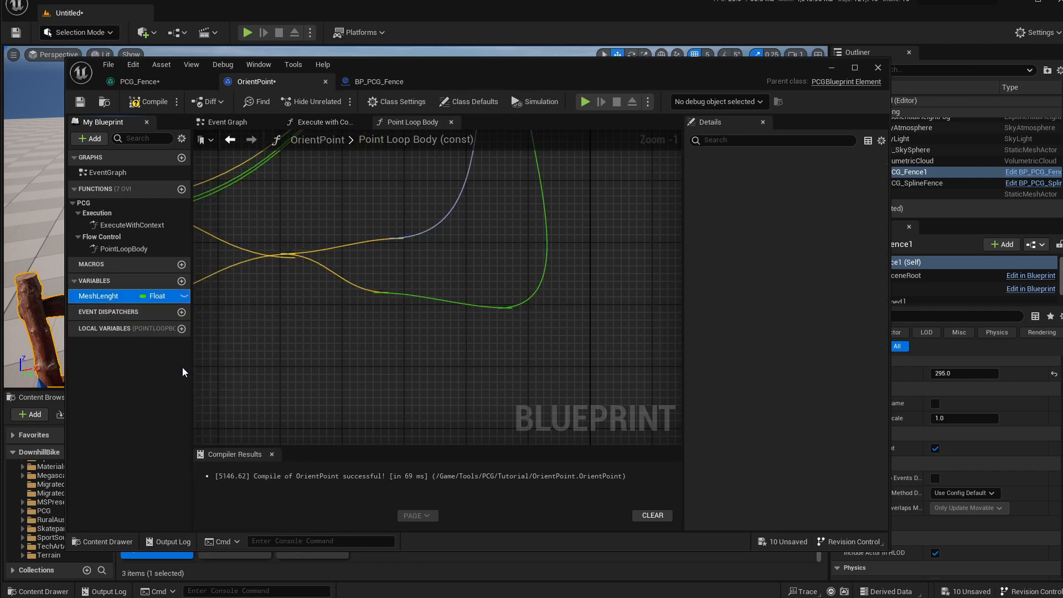
{"action": "left_click", "coordinate": [183, 297]}
{"action": "left_click", "coordinate": [145, 102]}
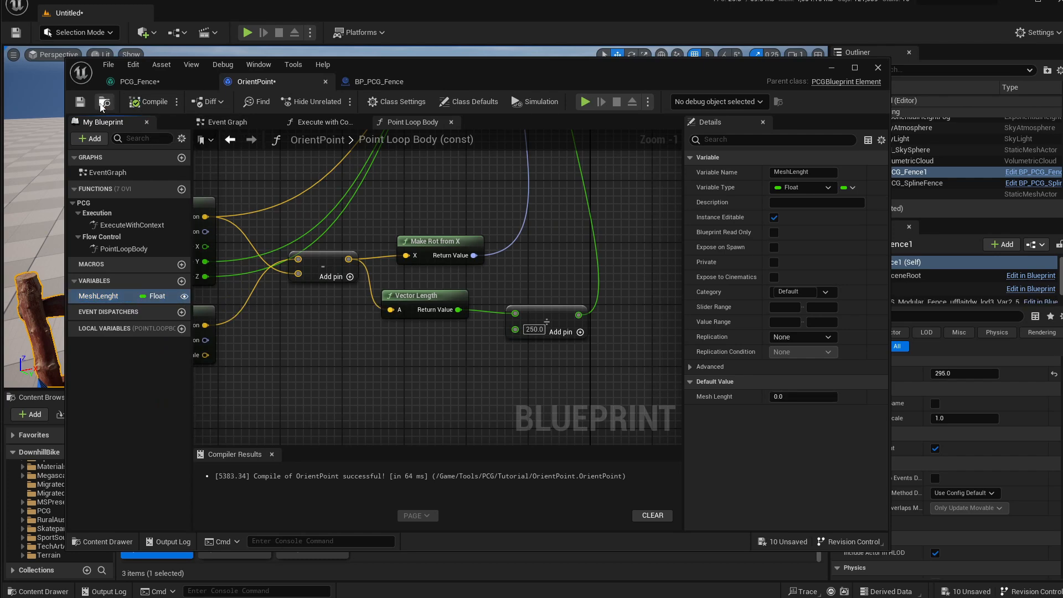
{"action": "left_click", "coordinate": [79, 102]}
Expand the OrientPoint node's override pins in the PCG_Fence graph and save the graph
{"action": "left_click", "coordinate": [140, 82]}
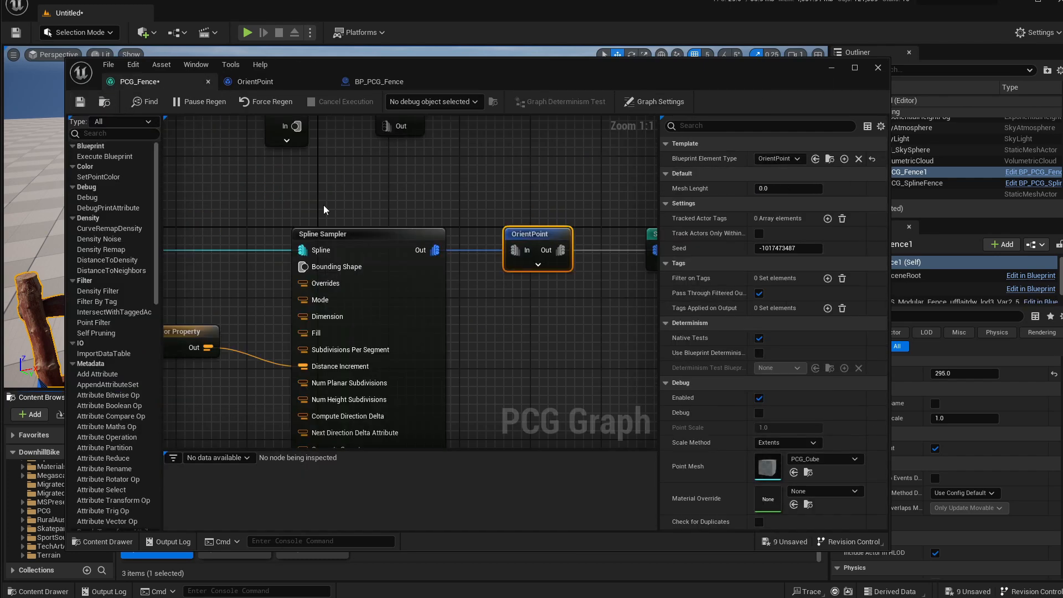
{"action": "left_click", "coordinate": [542, 265]}
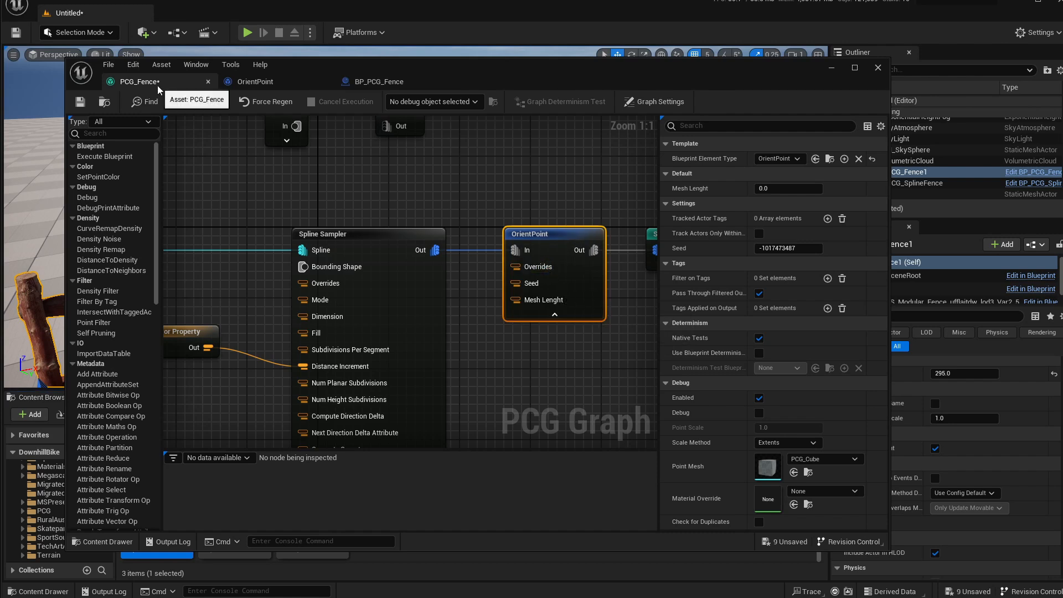
{"action": "left_click", "coordinate": [84, 100]}
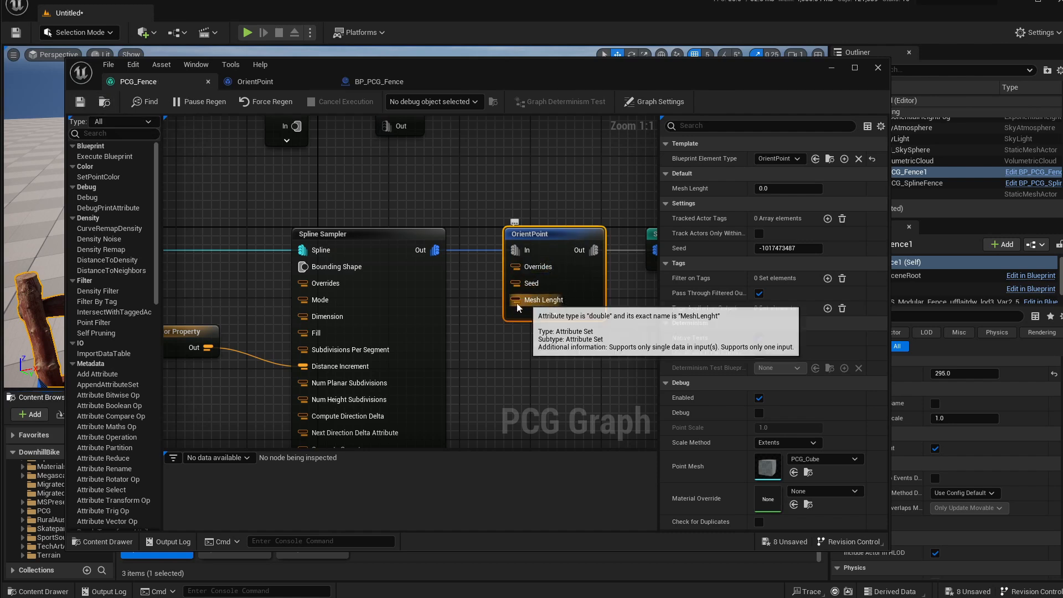
Duplicate the SegmentLenght Get Actor Property node, connect the copy to OrientPoint's Mesh Lenght pin, and save the graph
{"action": "right_click_drag", "start_coordinate": [469, 358], "coordinate": [481, 334]}
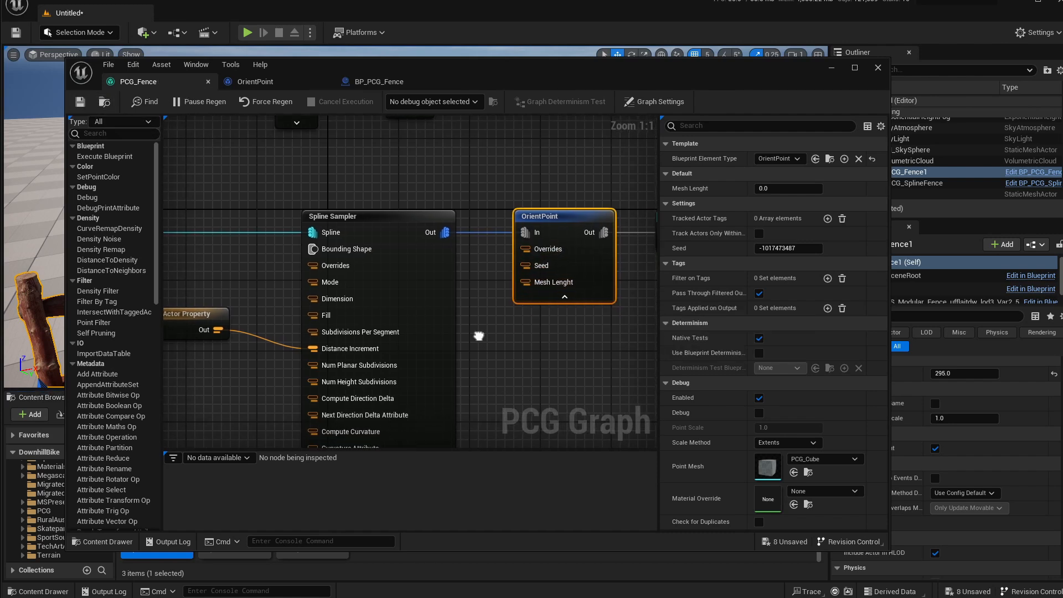
{"action": "left_click", "coordinate": [207, 313]}
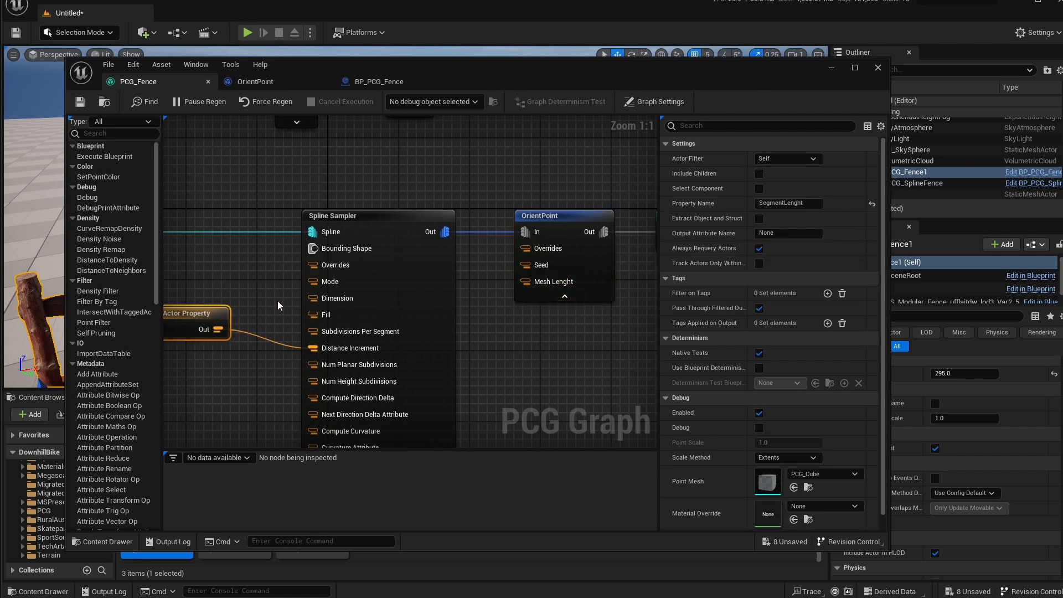
{"action": "key", "text": "ctrl+d"}
{"action": "left_click_drag", "start_coordinate": [285, 300], "coordinate": [396, 170]}
{"action": "left_click_drag", "start_coordinate": [474, 188], "coordinate": [530, 282]}
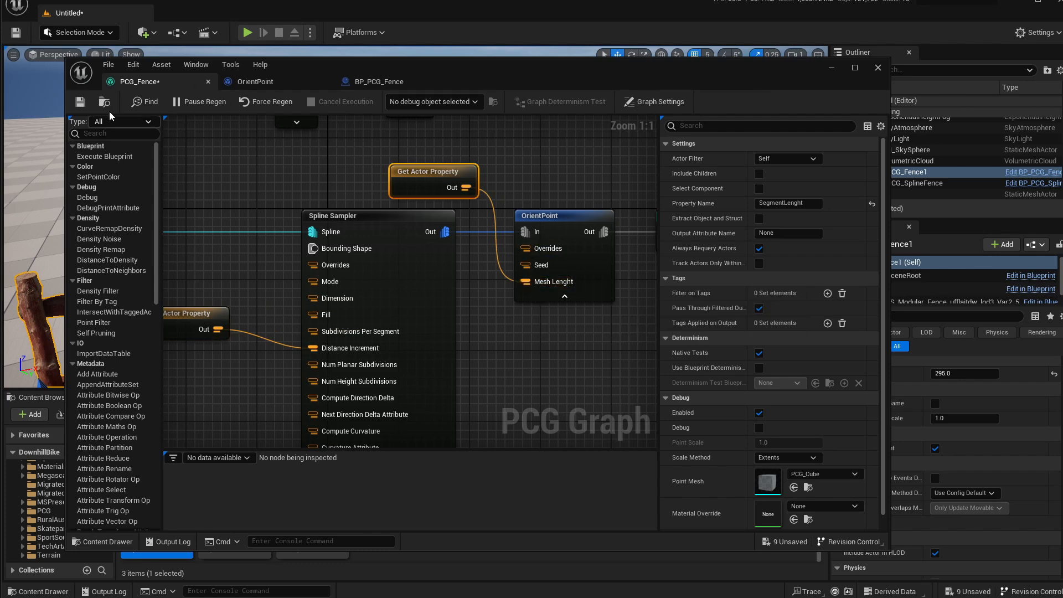
{"action": "left_click", "coordinate": [86, 102]}
Feed the MeshLenght variable into the divisor of the Vector Length division in OrientPoint, and compile and save
{"action": "left_click", "coordinate": [281, 85]}
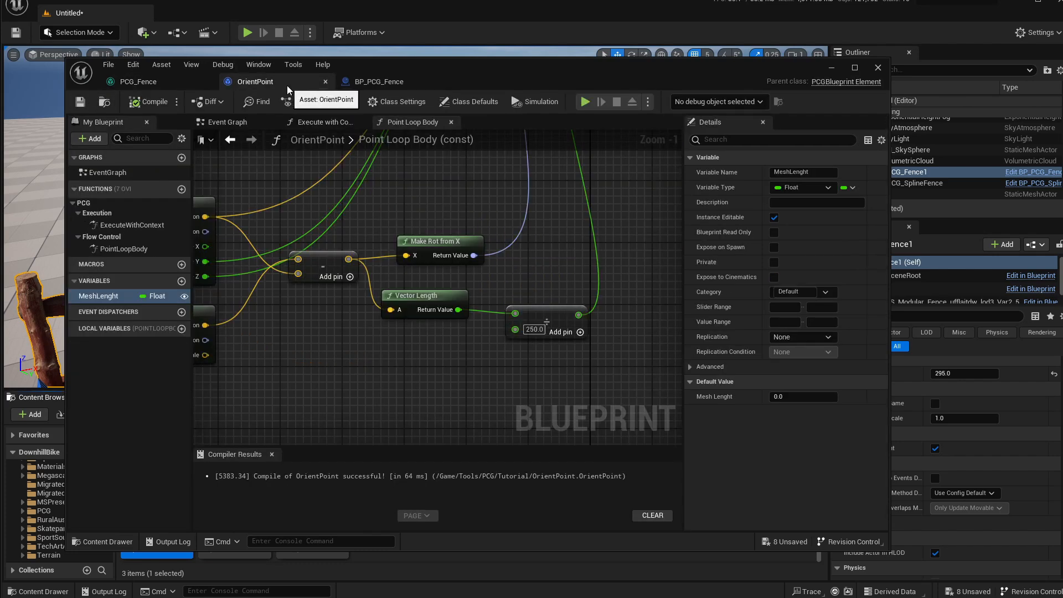
{"action": "right_click_drag", "start_coordinate": [343, 234], "coordinate": [381, 261]}
{"action": "mouse_move", "coordinate": [582, 339]}
{"action": "left_mouse_down"}
{"action": "mouse_move", "coordinate": [584, 324]}
{"action": "mouse_move", "coordinate": [582, 339]}
{"action": "left_mouse_up"}
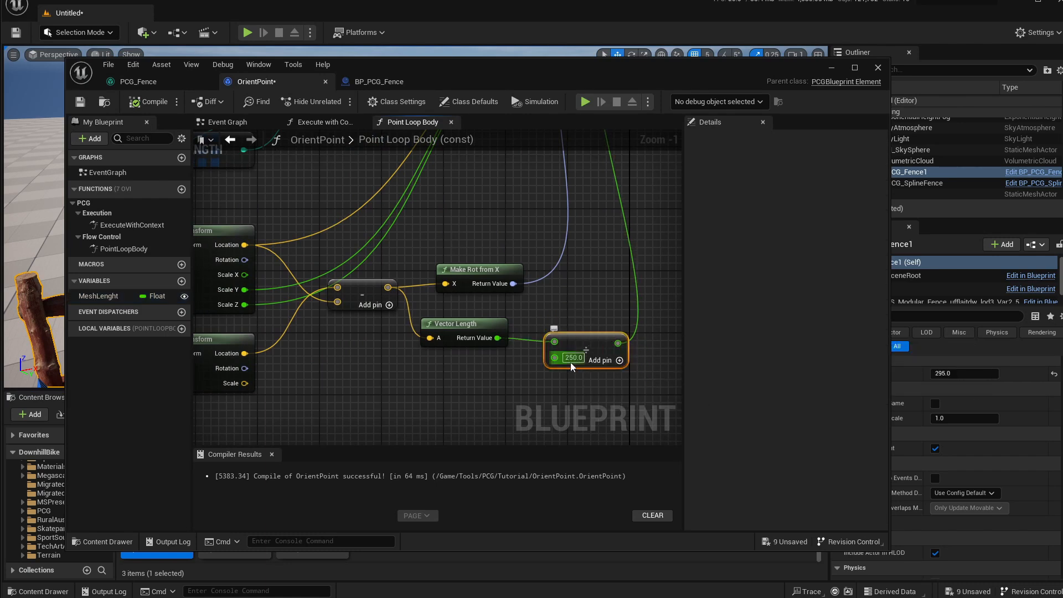
{"action": "left_click_drag", "start_coordinate": [110, 296], "coordinate": [559, 362]}
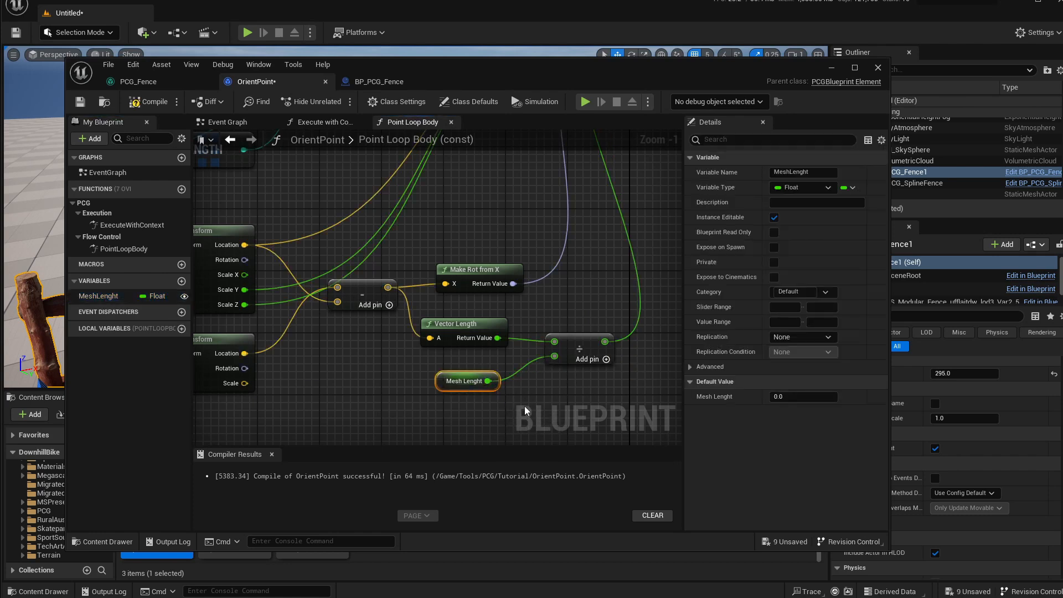
{"action": "left_click", "coordinate": [145, 103]}
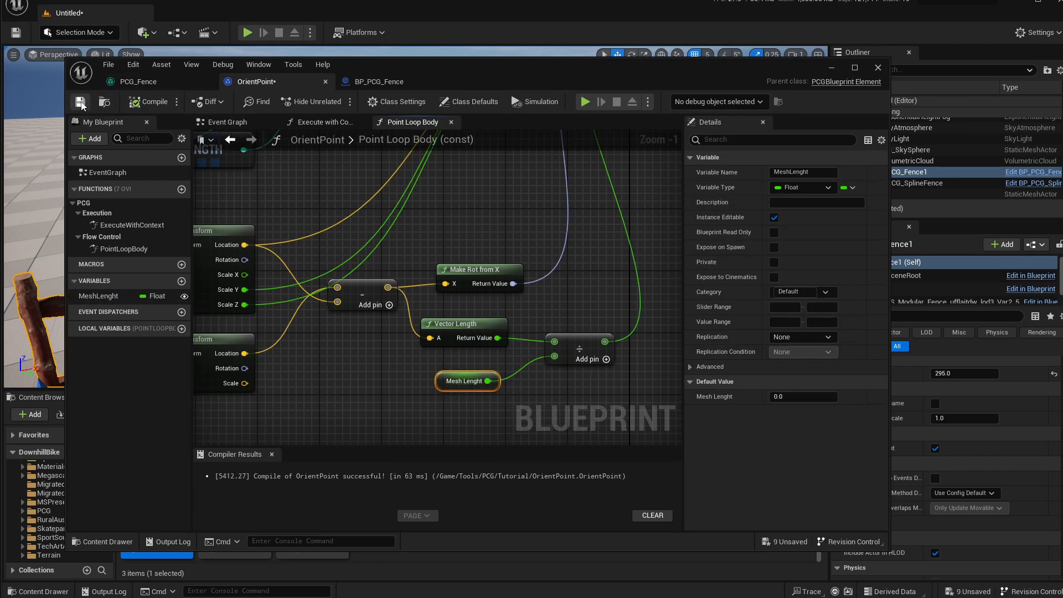
Return to the level and set the fence actor's Segment Lenght to 250
{"action": "left_click", "coordinate": [830, 68]}
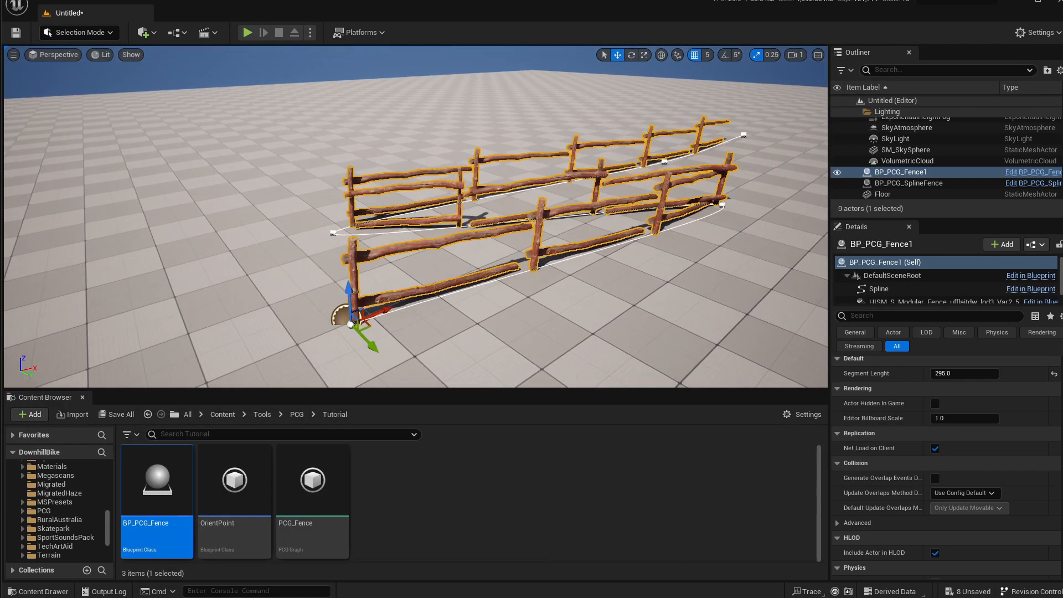
{"action": "right_click_drag", "start_coordinate": [415, 217], "coordinate": [448, 218]}
{"action": "right_click_drag", "start_coordinate": [441, 286], "coordinate": [360, 294]}
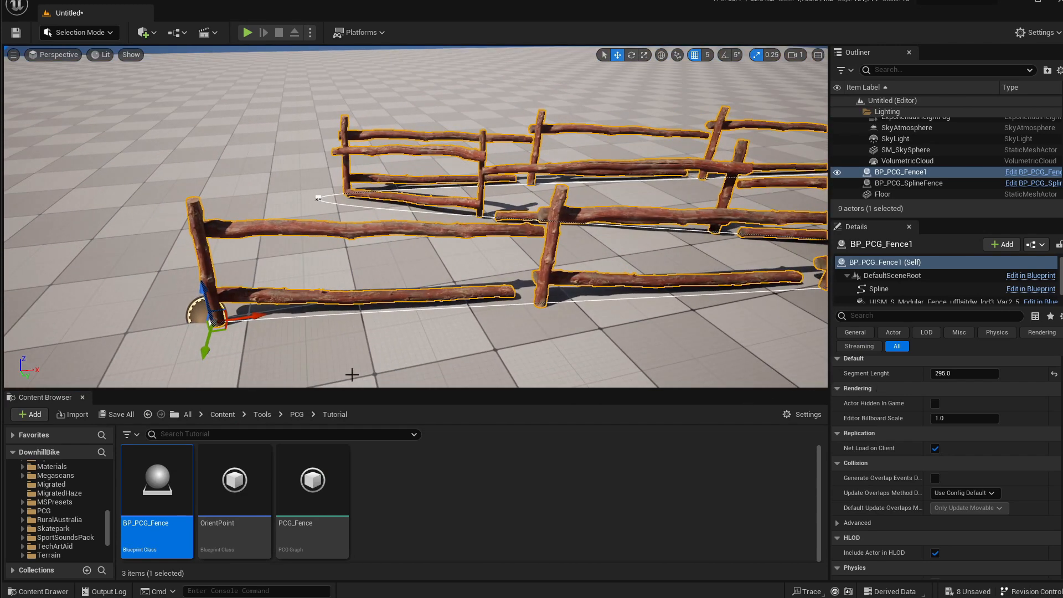
{"action": "right_click_drag", "start_coordinate": [537, 377], "coordinate": [545, 381]}
{"action": "left_click", "coordinate": [952, 374]}
{"action": "type", "text": "250"}
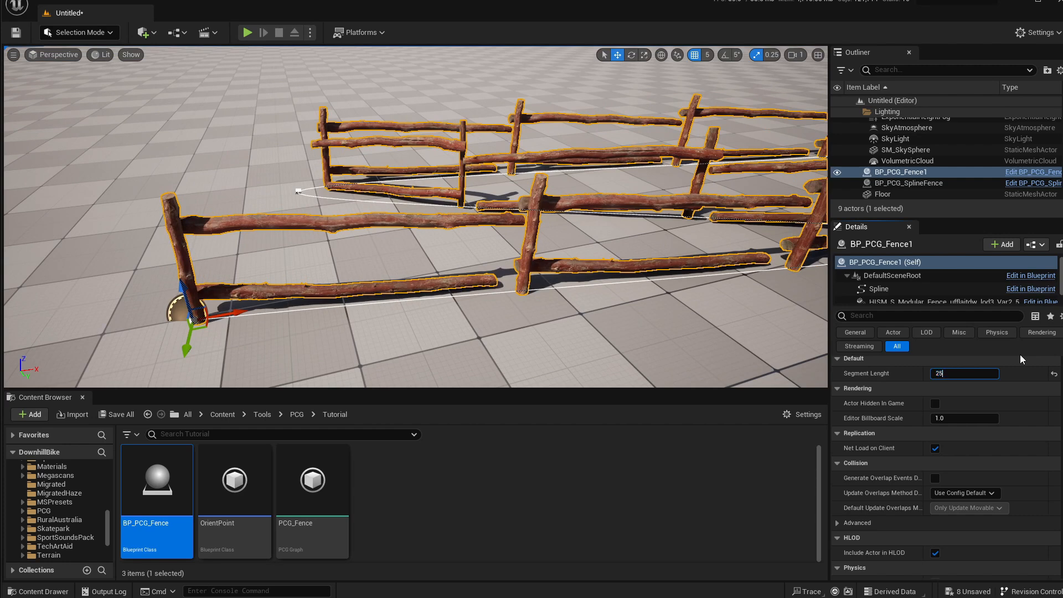
{"action": "key", "text": "Return"}
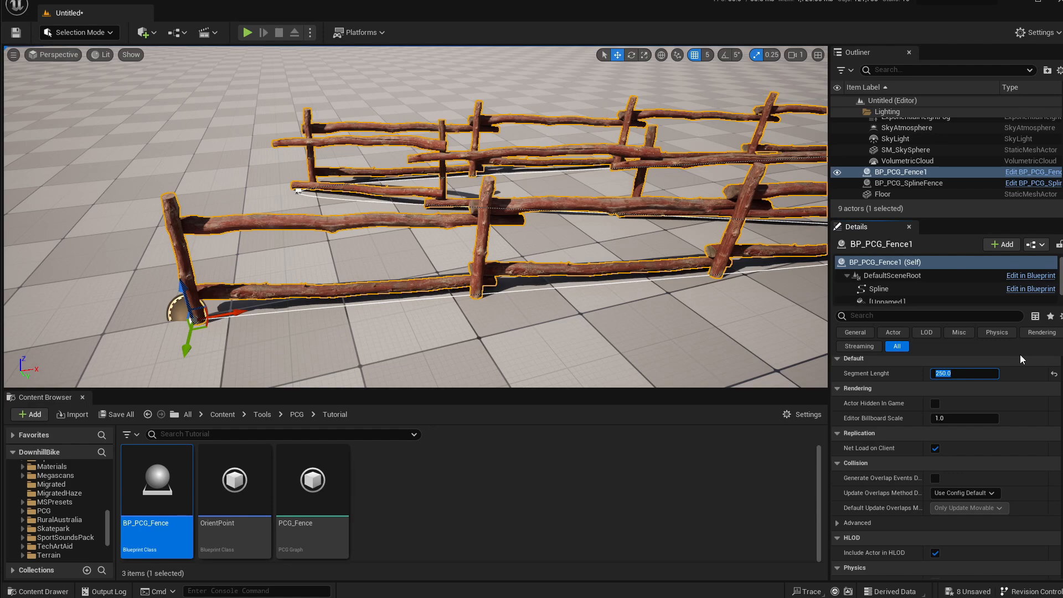
Move a spline point of BP_PCG_Fence1 along the ground to reshape the curve and inspect the regenerated fence from several angles
{"action": "right_click_drag", "start_coordinate": [634, 246], "coordinate": [559, 224]}
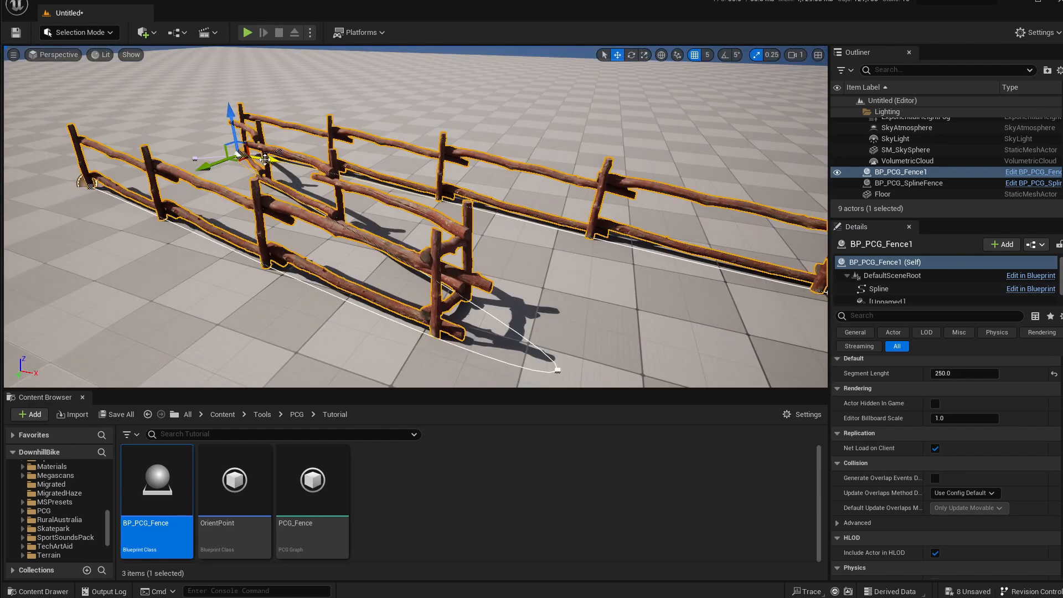
{"action": "left_click_drag", "start_coordinate": [265, 159], "coordinate": [684, 226]}
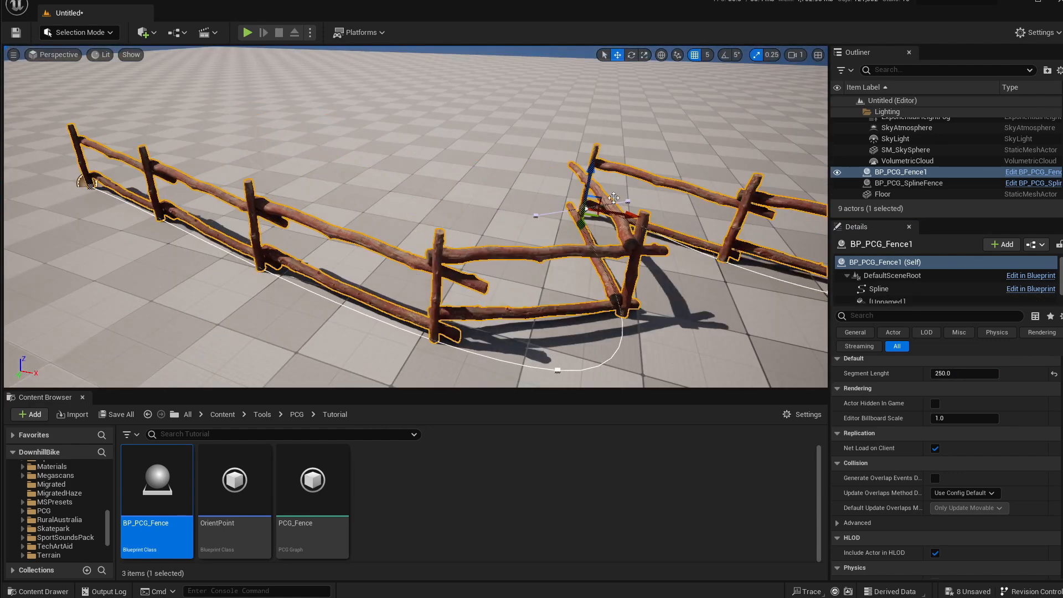
{"action": "right_click_drag", "start_coordinate": [594, 209], "coordinate": [637, 206]}
{"action": "mouse_move", "coordinate": [505, 231]}
{"action": "right_mouse_down"}
{"action": "mouse_move", "coordinate": [532, 210]}
{"action": "mouse_move", "coordinate": [526, 226]}
{"action": "right_mouse_up"}
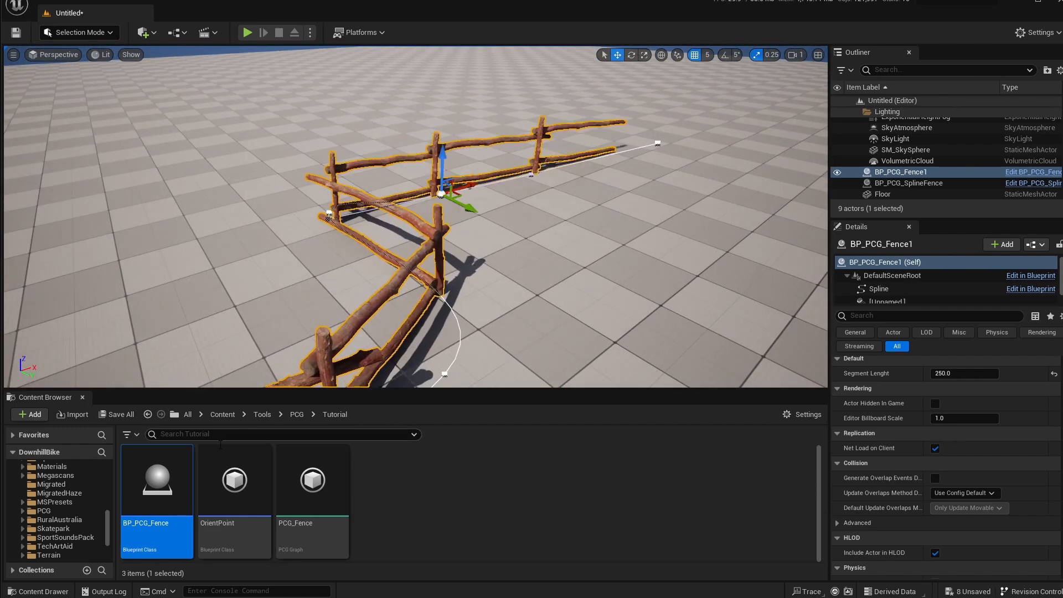
{"action": "mouse_move", "coordinate": [432, 244]}
{"action": "right_mouse_down"}
{"action": "mouse_move", "coordinate": [415, 268]}
{"action": "mouse_move", "coordinate": [382, 263]}
{"action": "mouse_move", "coordinate": [417, 258]}
{"action": "right_mouse_up"}
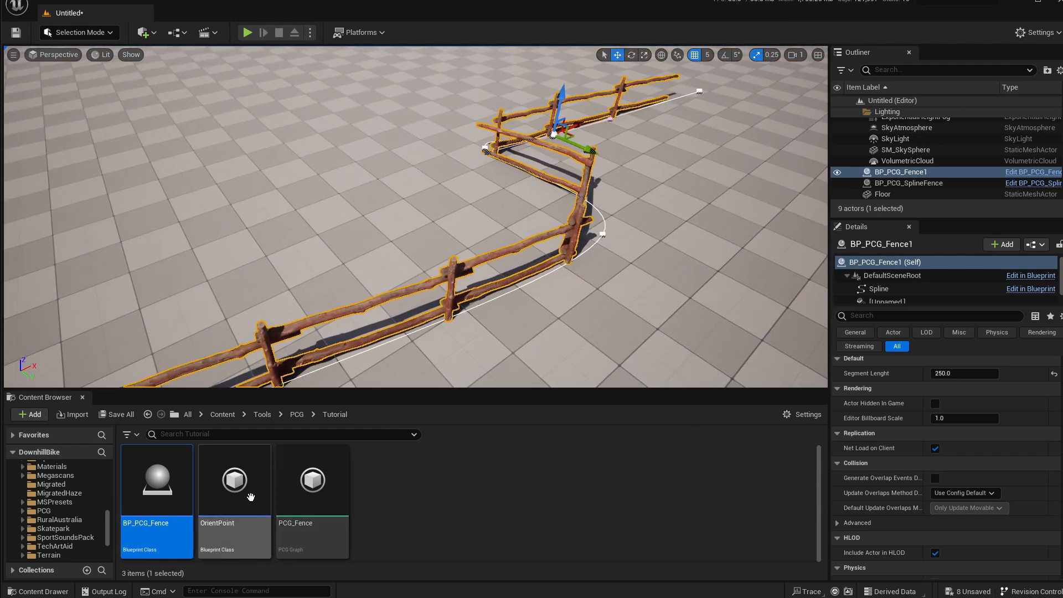
In the PCG_Fence graph, replace the Static Mesh Spawner's mesh with SM_Fence_Grid_02
{"action": "double_click", "coordinate": [330, 496]}
{"action": "right_click_drag", "start_coordinate": [447, 311], "coordinate": [346, 318]}
{"action": "scroll", "coordinate": [480, 340], "scroll_direction": "down", "scroll_amount": 4}
{"action": "scroll", "coordinate": [360, 307], "scroll_direction": "up", "scroll_amount": 4}
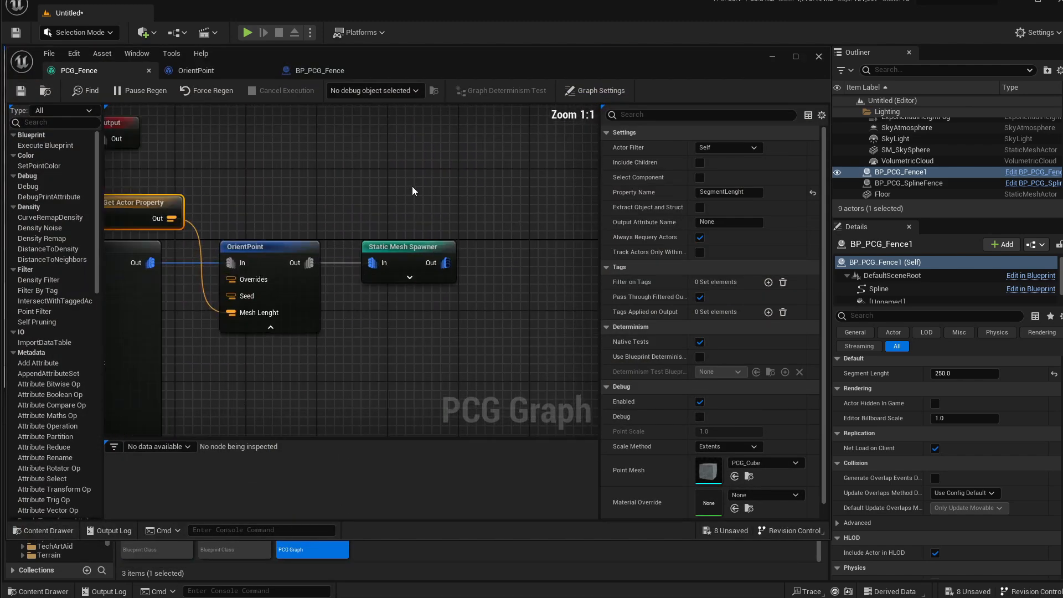
{"action": "left_click", "coordinate": [403, 247]}
{"action": "left_click", "coordinate": [757, 284]}
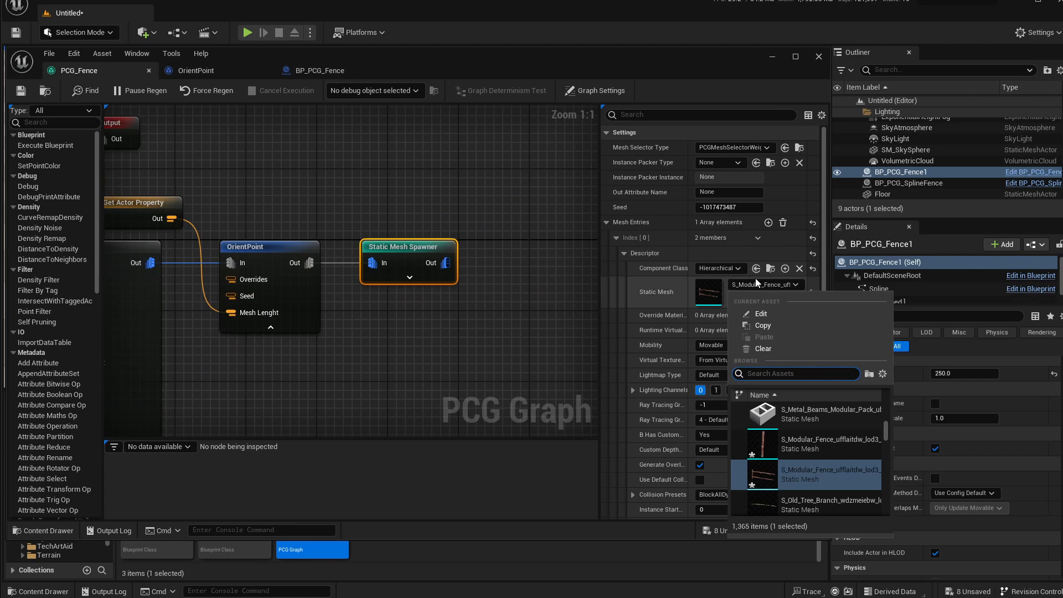
{"action": "scroll", "coordinate": [803, 436], "scroll_direction": "down", "scroll_amount": 2}
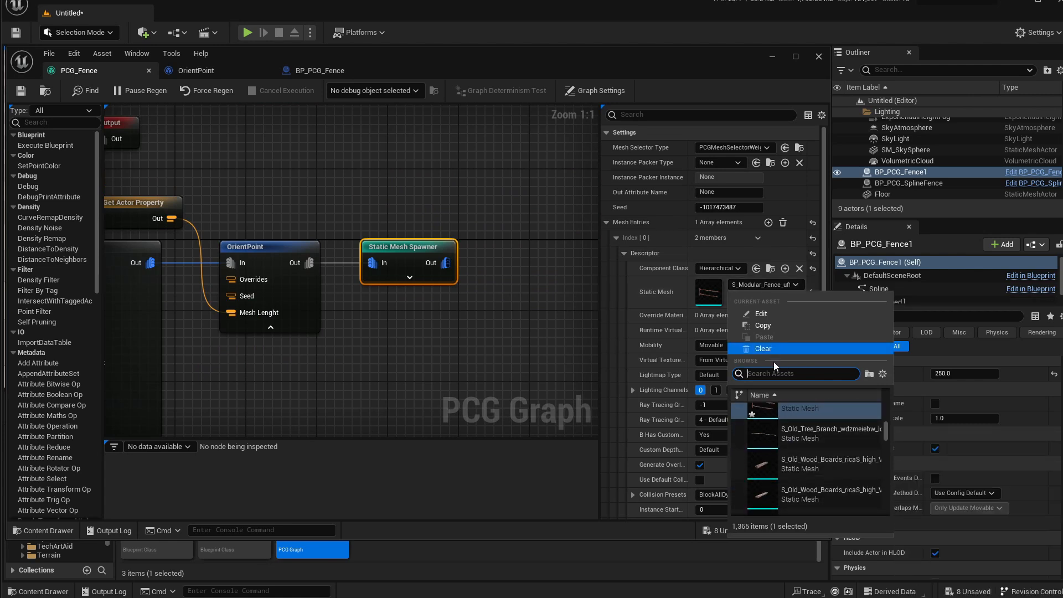
{"action": "type", "text": "fence"}
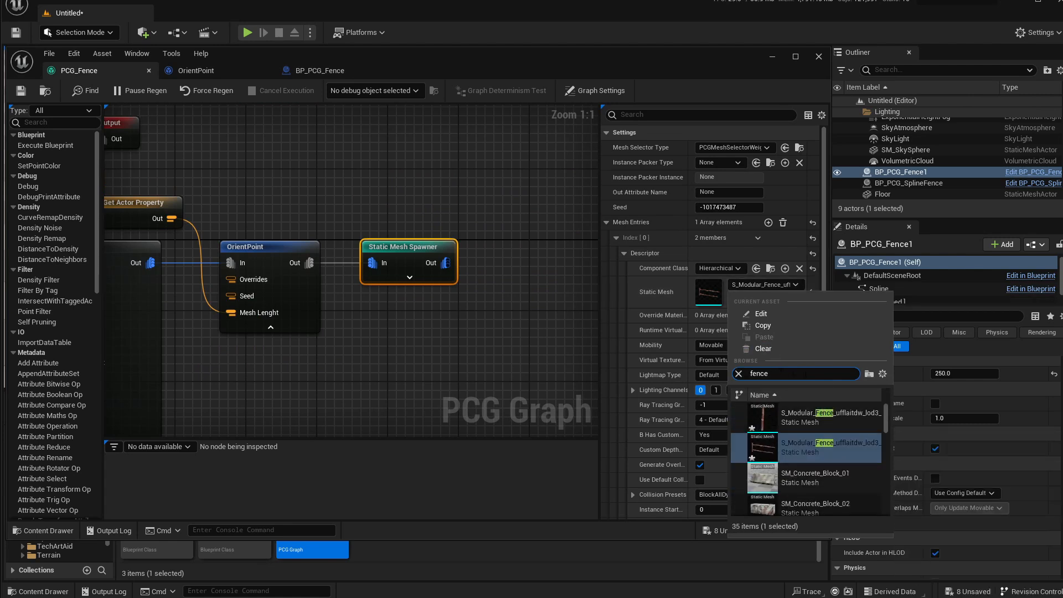
{"action": "scroll", "coordinate": [832, 454], "scroll_direction": "down", "scroll_amount": 4}
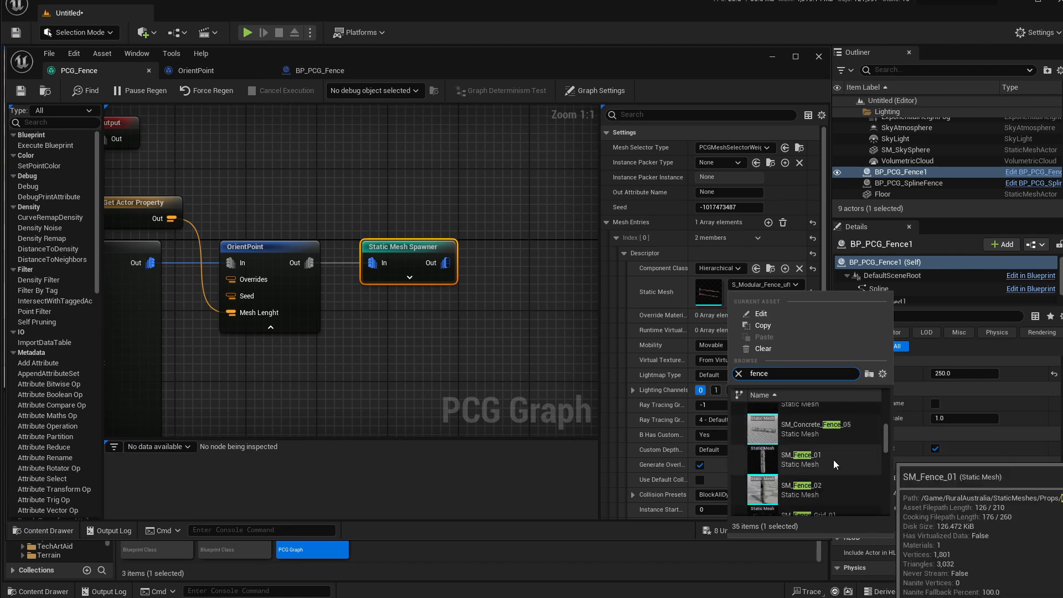
{"action": "left_click", "coordinate": [812, 463]}
{"action": "left_click_drag", "start_coordinate": [752, 52], "coordinate": [852, 124]}
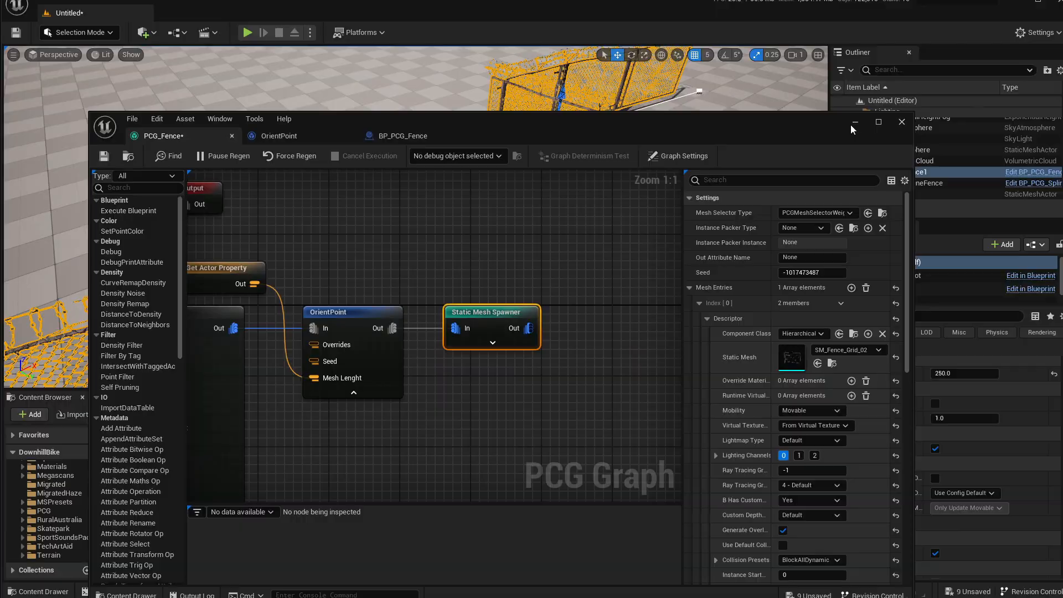
Return to the level and set BP_PCG_Fence1's Segment Lenght to 295 to fit the grid fence panels
{"action": "left_click", "coordinate": [852, 125]}
{"action": "right_click_drag", "start_coordinate": [665, 188], "coordinate": [614, 199]}
{"action": "right_click_drag", "start_coordinate": [314, 301], "coordinate": [313, 235]}
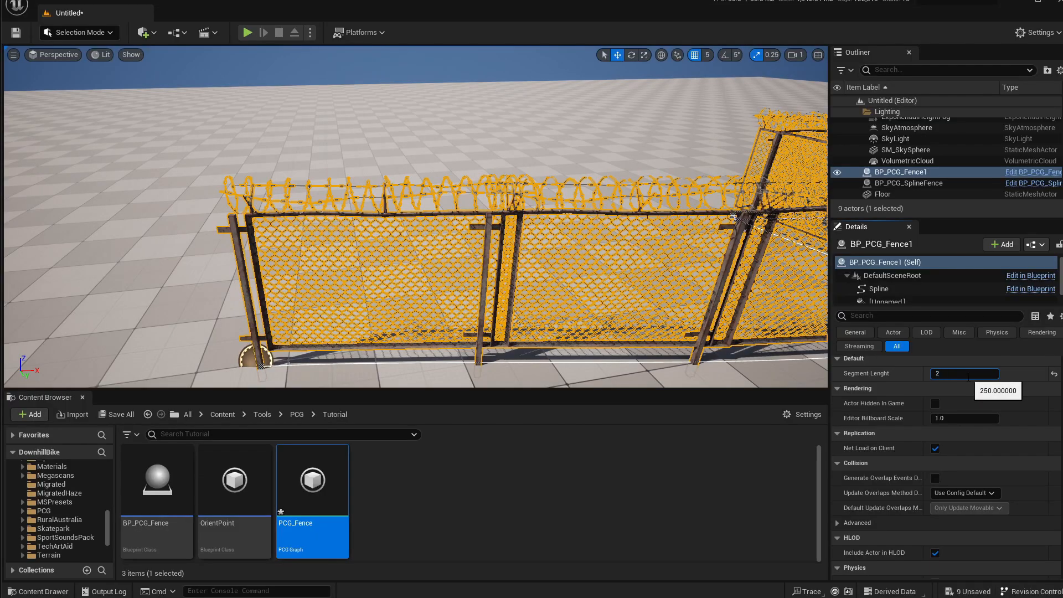
{"action": "right_click_drag", "start_coordinate": [728, 317], "coordinate": [655, 321]}
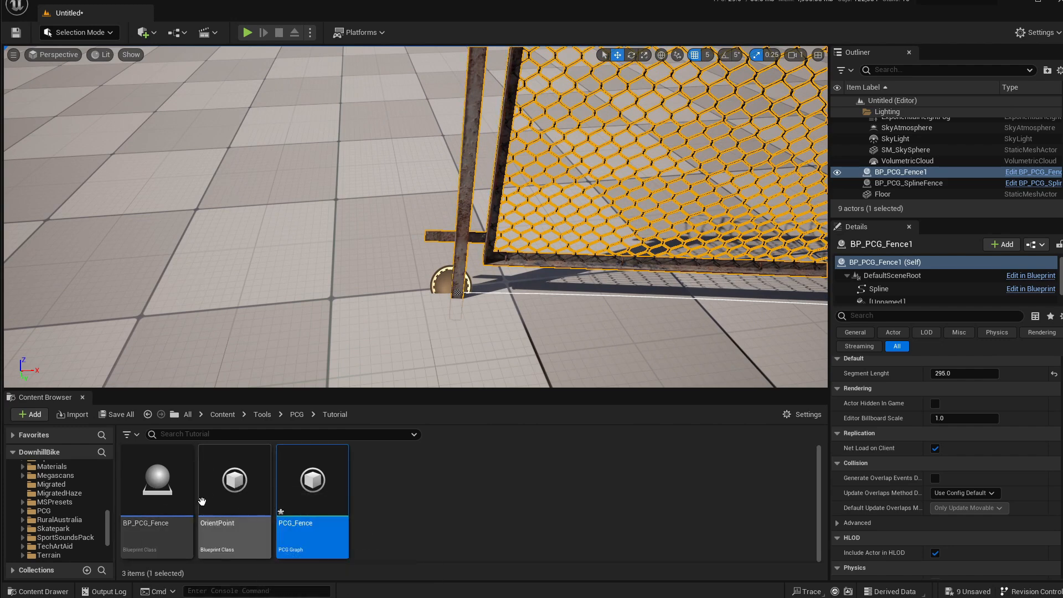
Reopen the PCG_Fence graph and move the Static Mesh Spawner node away from OrientPoint to make room between them
{"action": "double_click", "coordinate": [329, 481]}
{"action": "left_click_drag", "start_coordinate": [505, 124], "coordinate": [595, 122]}
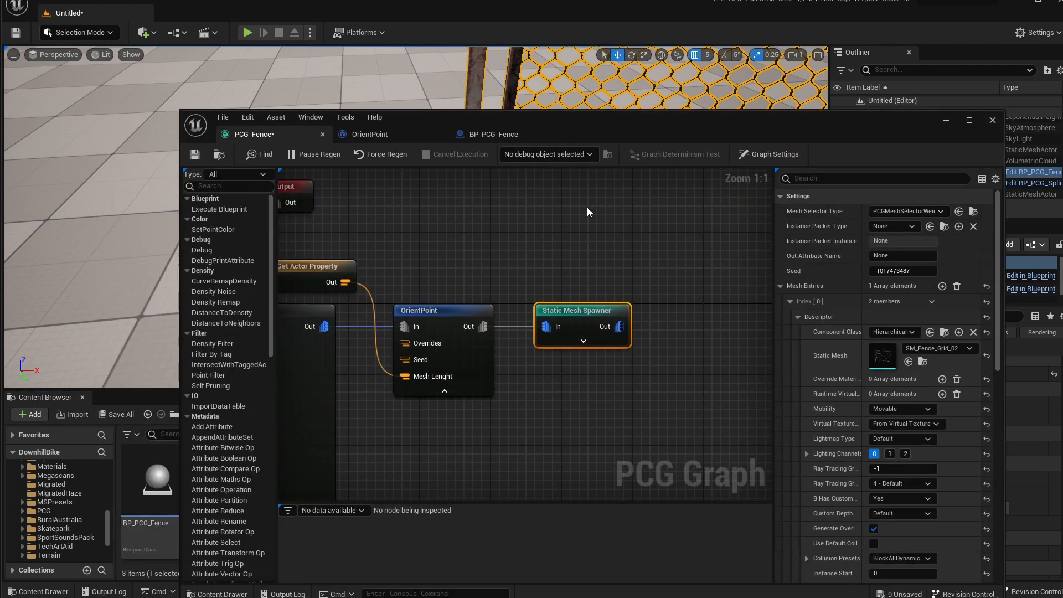
{"action": "left_click_drag", "start_coordinate": [558, 312], "coordinate": [630, 313]}
{"action": "right_click_drag", "start_coordinate": [629, 313], "coordinate": [580, 313]}
{"action": "left_click_drag", "start_coordinate": [580, 313], "coordinate": [687, 309]}
Insert a Transform Points node between OrientPoint and the Static Mesh Spawner, removing the direct link that bypasses it
{"action": "left_click_drag", "start_coordinate": [427, 325], "coordinate": [503, 307]}
{"action": "type", "text": "tra"}
{"action": "key", "text": "Up"}
{"action": "key", "text": "Up"}
{"action": "key", "text": "Up"}
{"action": "key", "text": "Up"}
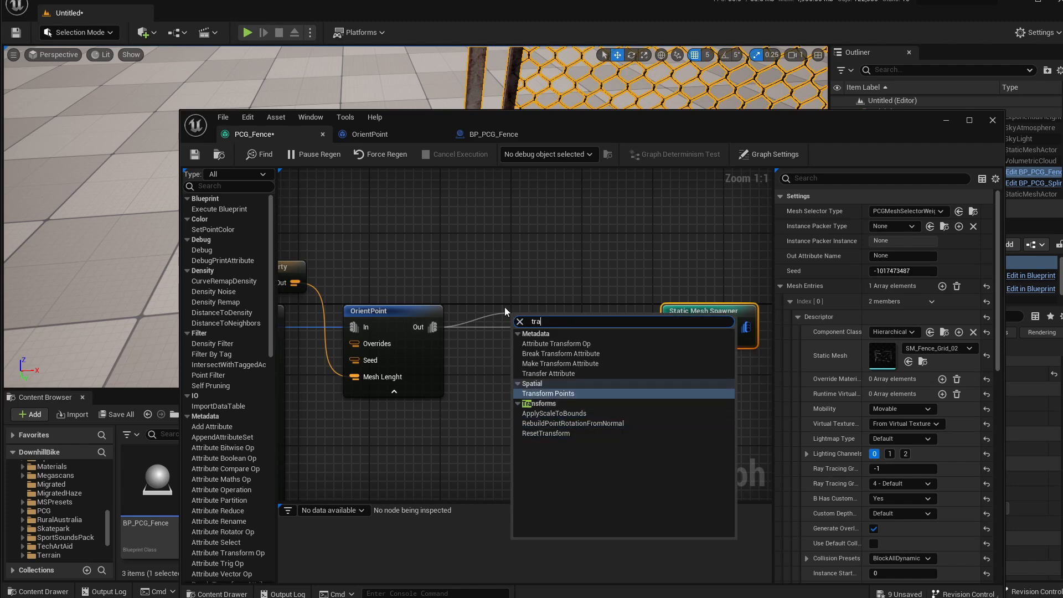
{"action": "key", "text": "Return"}
{"action": "left_click_drag", "start_coordinate": [581, 336], "coordinate": [681, 329]}
{"action": "left_click_drag", "start_coordinate": [554, 321], "coordinate": [510, 314]}
{"action": "left_click", "coordinate": [589, 330]}
{"action": "left_click", "coordinate": [590, 327], "text": "alt"}
{"action": "mouse_move", "coordinate": [401, 309]}
{"action": "left_mouse_down"}
{"action": "mouse_move", "coordinate": [401, 295]}
{"action": "mouse_move", "coordinate": [394, 306]}
{"action": "left_mouse_up"}
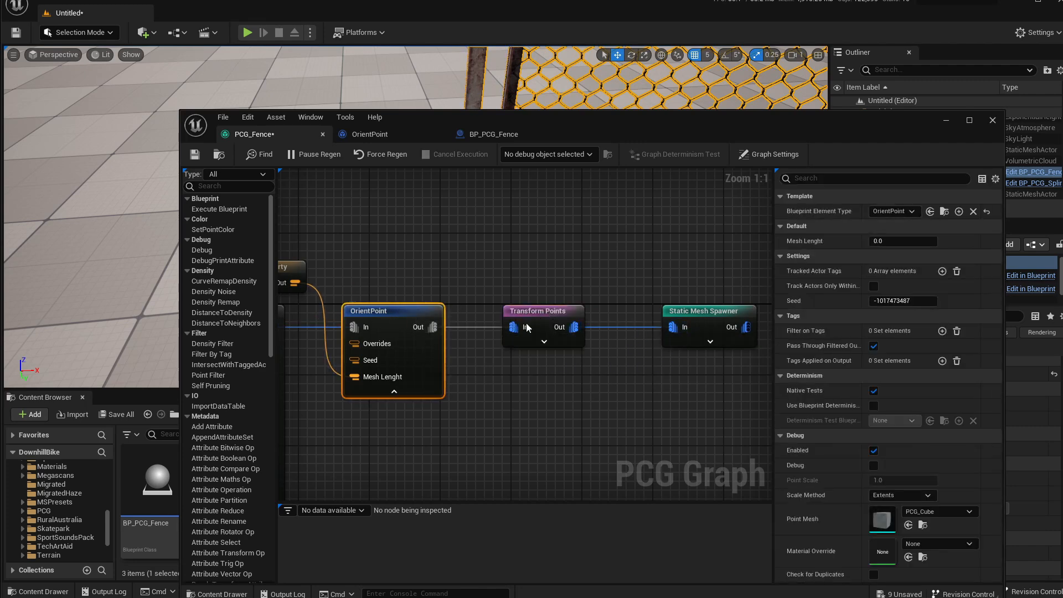
Set the X values of the Transform Points node's Offset Min and Offset Max to 15 and inspect the shifted fence
{"action": "left_click_drag", "start_coordinate": [528, 325], "coordinate": [531, 314]}
{"action": "left_click_drag", "start_coordinate": [620, 132], "coordinate": [501, 324]}
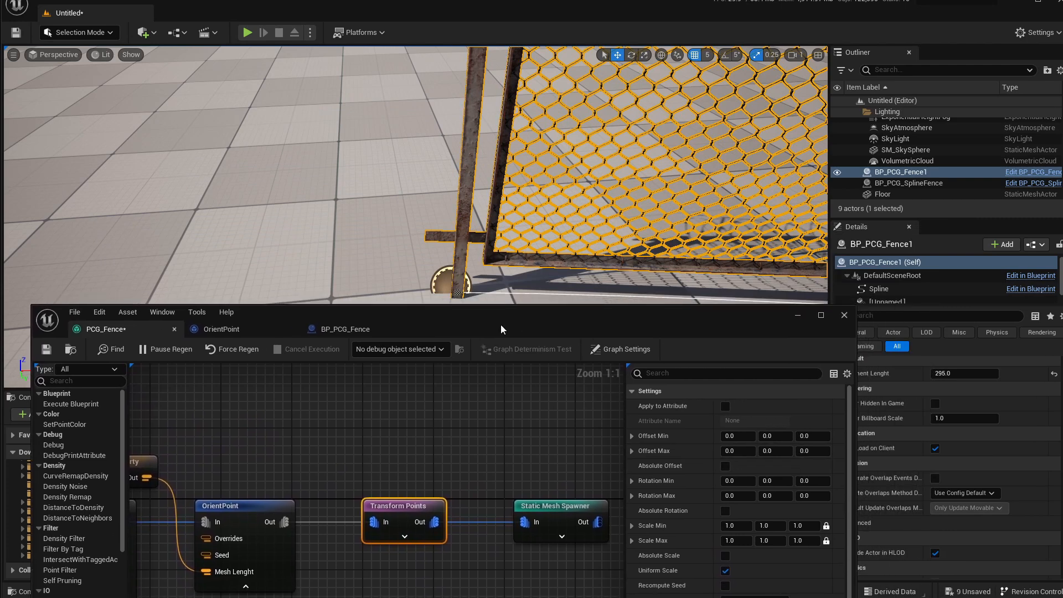
{"action": "left_click", "coordinate": [739, 436]}
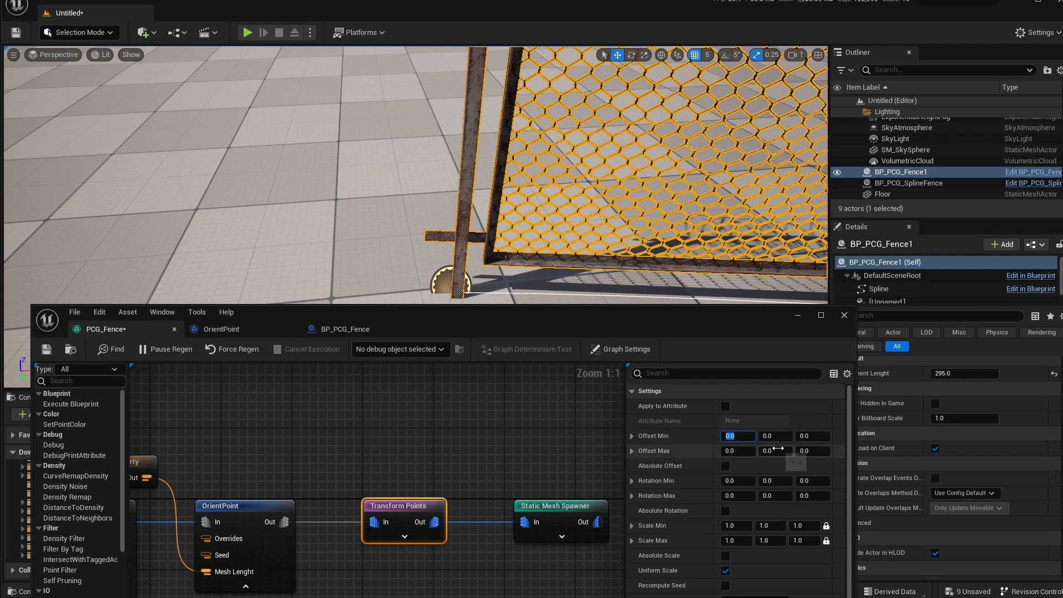
{"action": "type", "text": "10"}
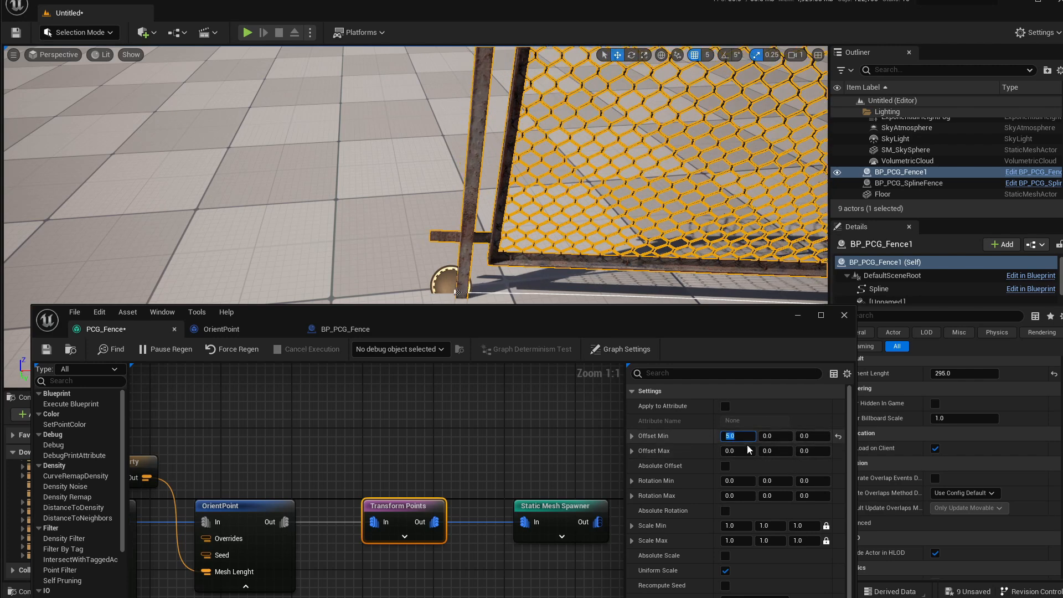
{"action": "left_click", "coordinate": [748, 452]}
{"action": "type", "text": "10"}
{"action": "key", "text": "Return"}
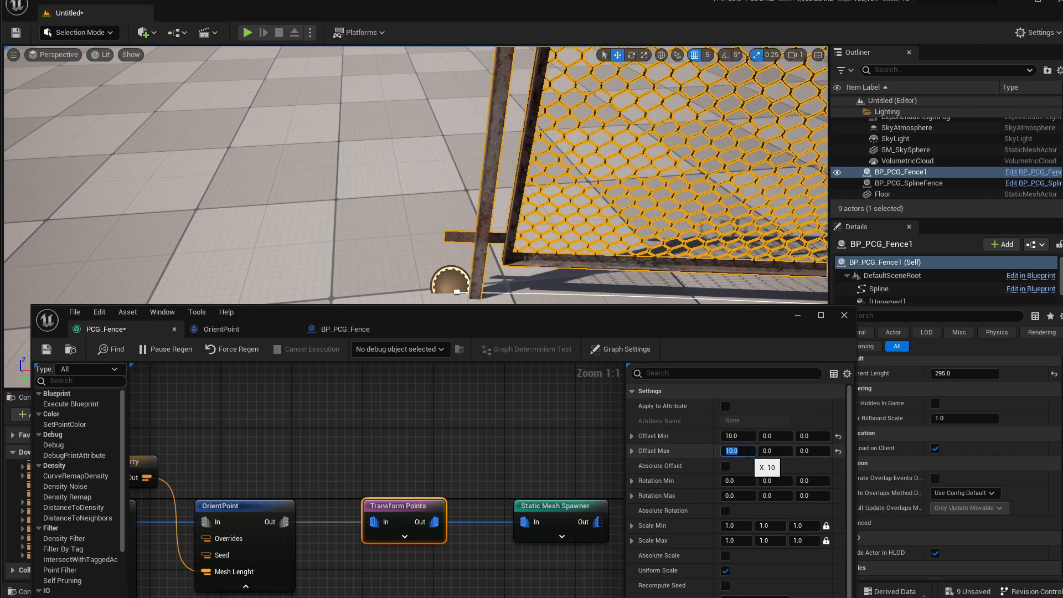
{"action": "key", "text": "Return"}
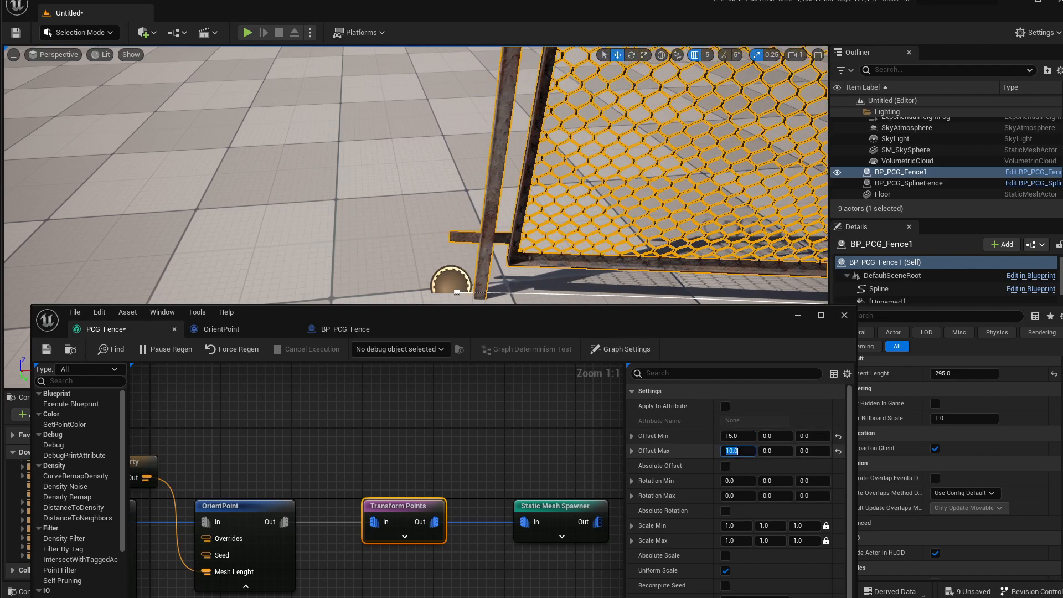
{"action": "type", "text": "15"}
{"action": "key", "text": "Return"}
{"action": "key", "text": "Return"}
{"action": "right_click_drag", "start_coordinate": [443, 183], "coordinate": [431, 144]}
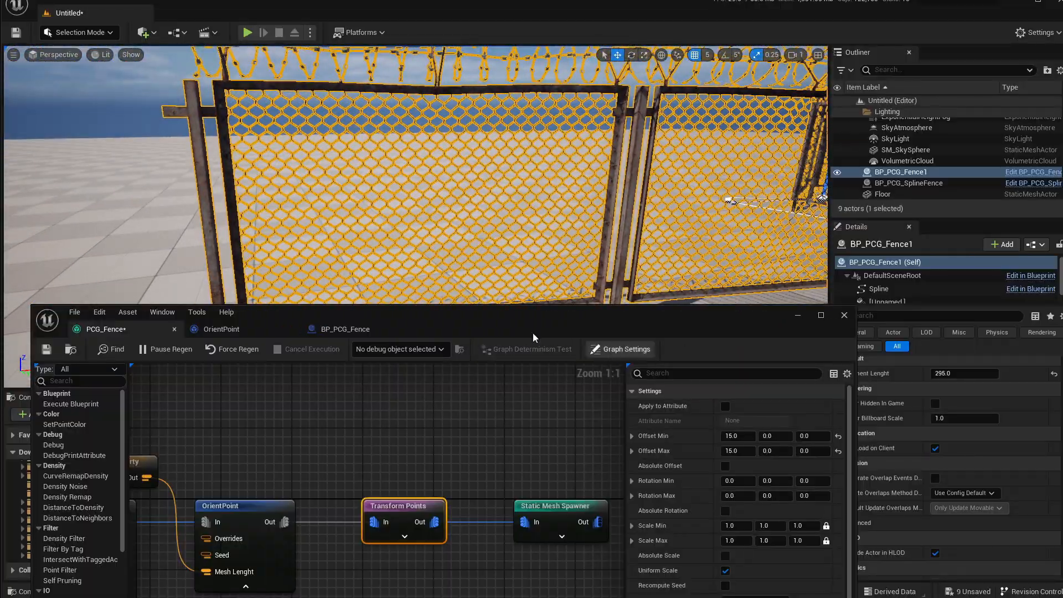
Review the PCG_Fence node chain from Spline Sampler to Static Mesh Spawner and the Transform Points X offsets
{"action": "left_click_drag", "start_coordinate": [540, 314], "coordinate": [570, 202]}
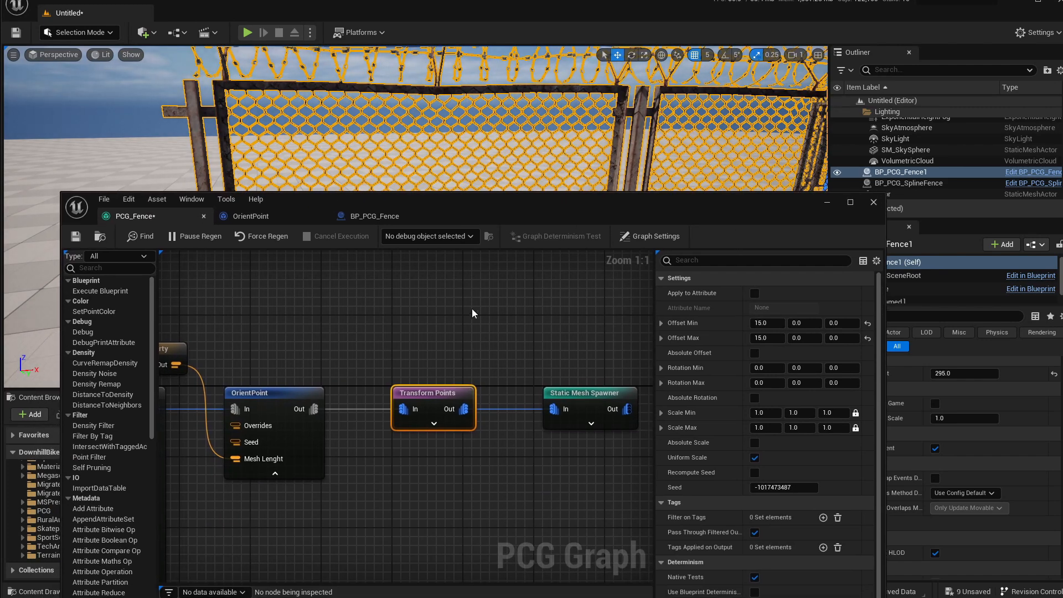
{"action": "left_click_drag", "start_coordinate": [451, 213], "coordinate": [740, 163]}
{"action": "right_click_drag", "start_coordinate": [666, 299], "coordinate": [934, 300]}
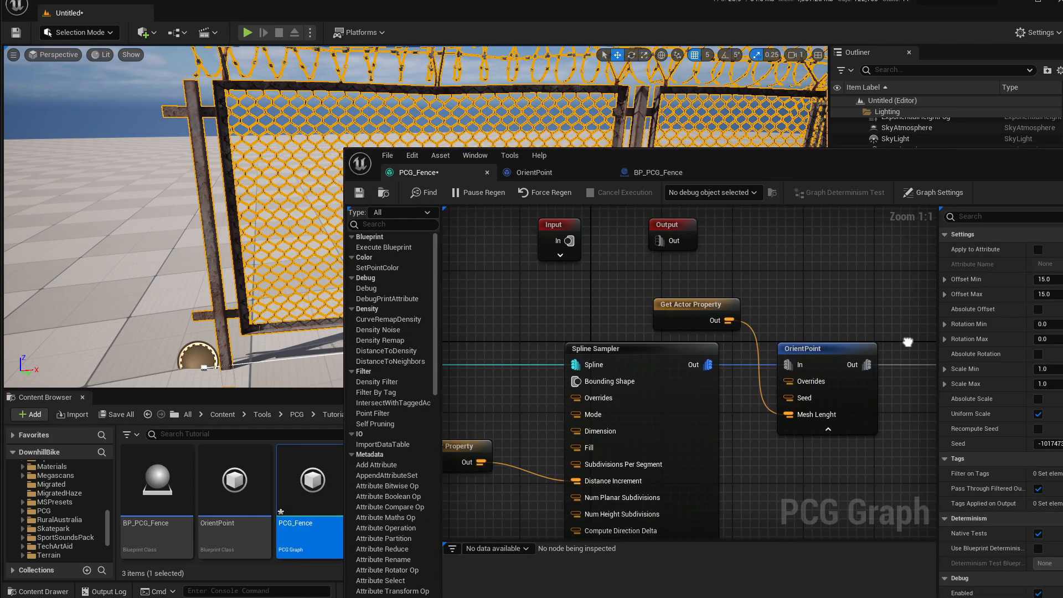
{"action": "right_click_drag", "start_coordinate": [818, 324], "coordinate": [653, 306]}
{"action": "left_click_drag", "start_coordinate": [720, 155], "coordinate": [549, 148]}
{"action": "left_click", "coordinate": [879, 272]}
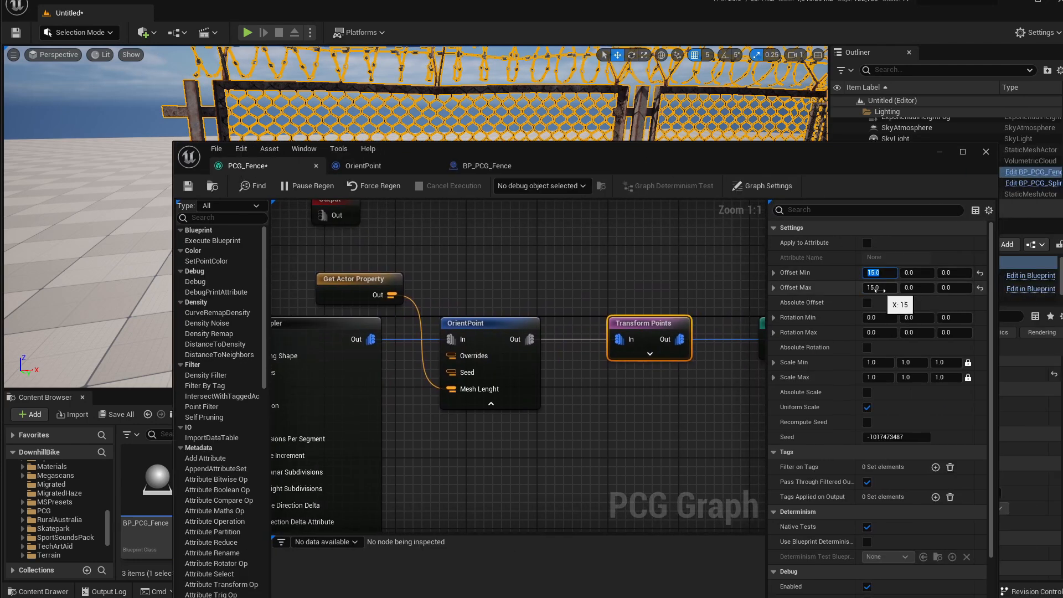
{"action": "left_click", "coordinate": [878, 288]}
{"action": "left_click_drag", "start_coordinate": [650, 161], "coordinate": [578, 183]}
{"action": "right_click_drag", "start_coordinate": [743, 366], "coordinate": [570, 359]}
{"action": "left_click_drag", "start_coordinate": [508, 187], "coordinate": [721, 193]}
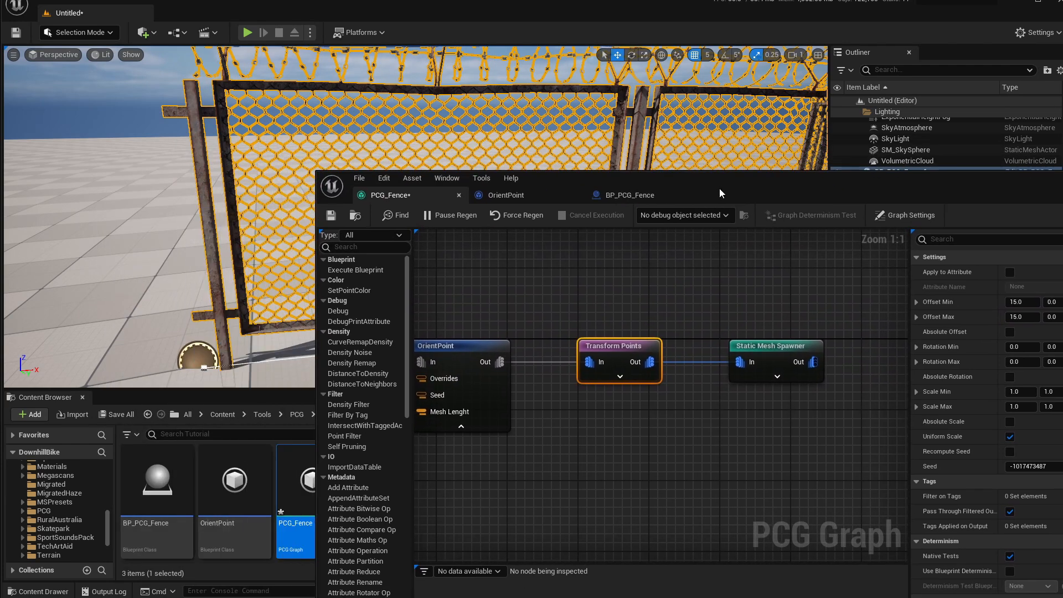
Examine the Static Mesh Spawner's mesh entry and the Transform Points settings as candidates for actor-driven values
{"action": "left_click", "coordinate": [772, 354]}
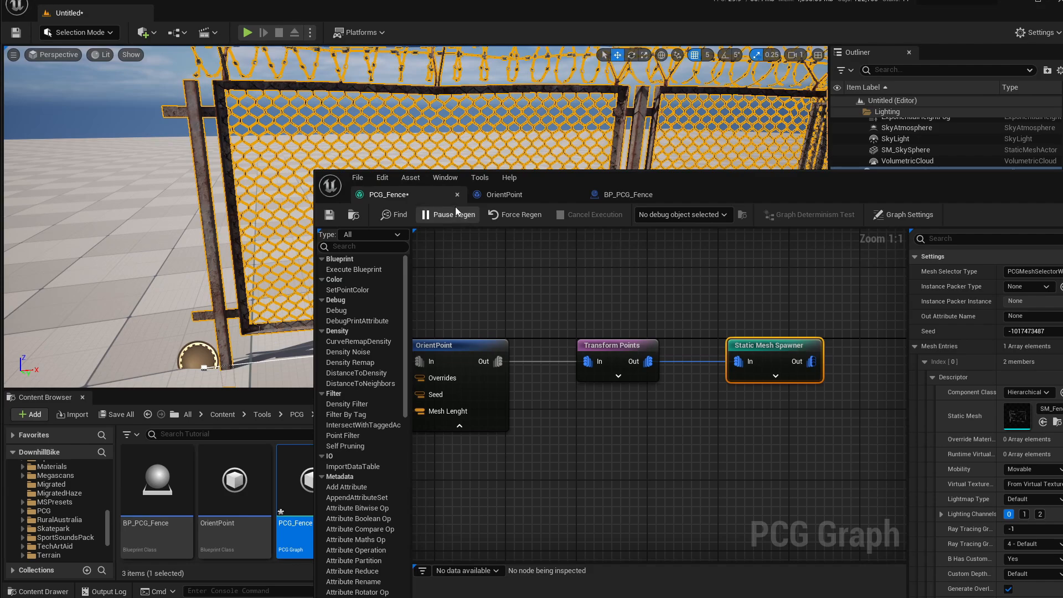
{"action": "left_click_drag", "start_coordinate": [541, 180], "coordinate": [587, 410]}
{"action": "right_click_drag", "start_coordinate": [554, 288], "coordinate": [575, 304]}
{"action": "left_click_drag", "start_coordinate": [599, 409], "coordinate": [380, 64]}
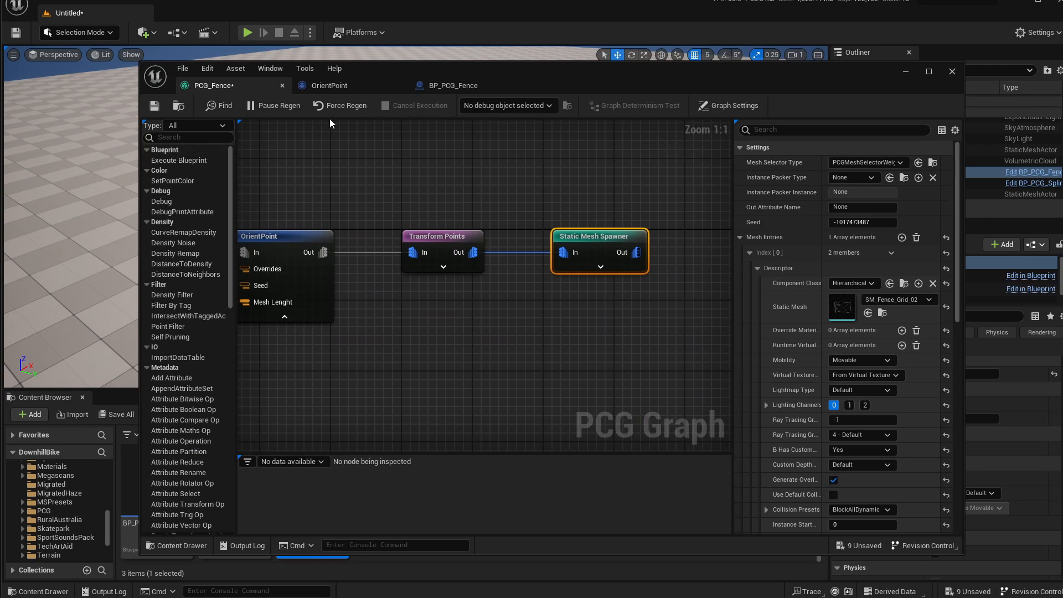
{"action": "left_click_drag", "start_coordinate": [535, 70], "coordinate": [708, 84]}
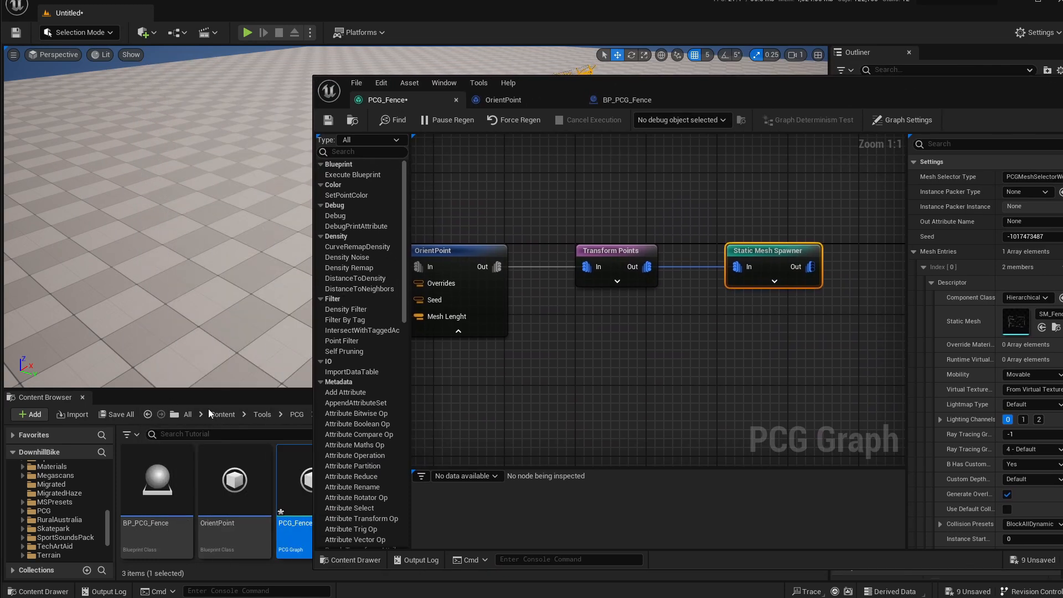
{"action": "right_click_drag", "start_coordinate": [551, 191], "coordinate": [654, 218]}
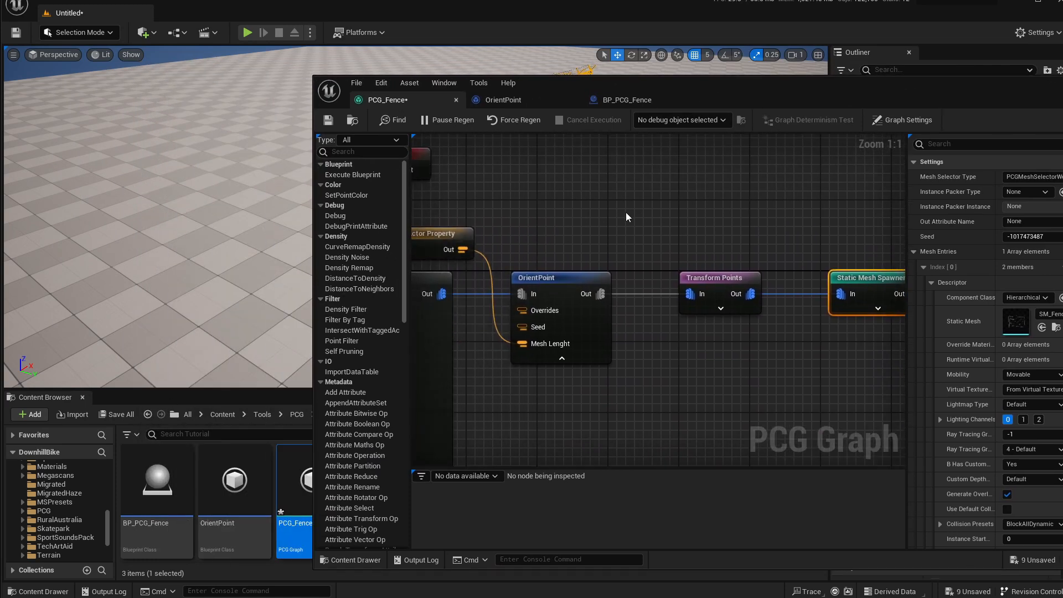
{"action": "left_click", "coordinate": [698, 279]}
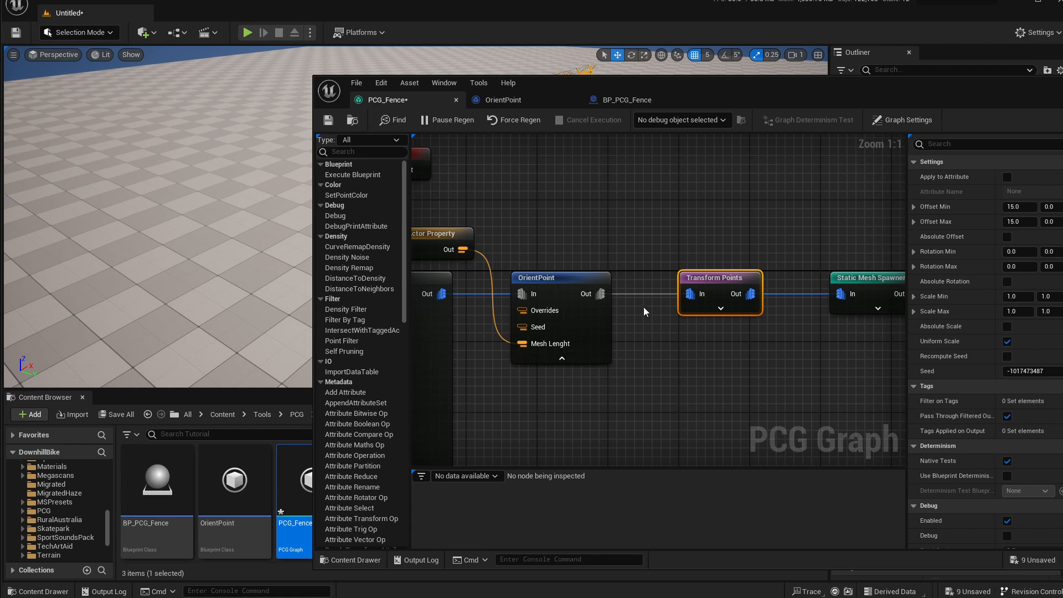
{"action": "left_click_drag", "start_coordinate": [662, 106], "coordinate": [562, 90]}
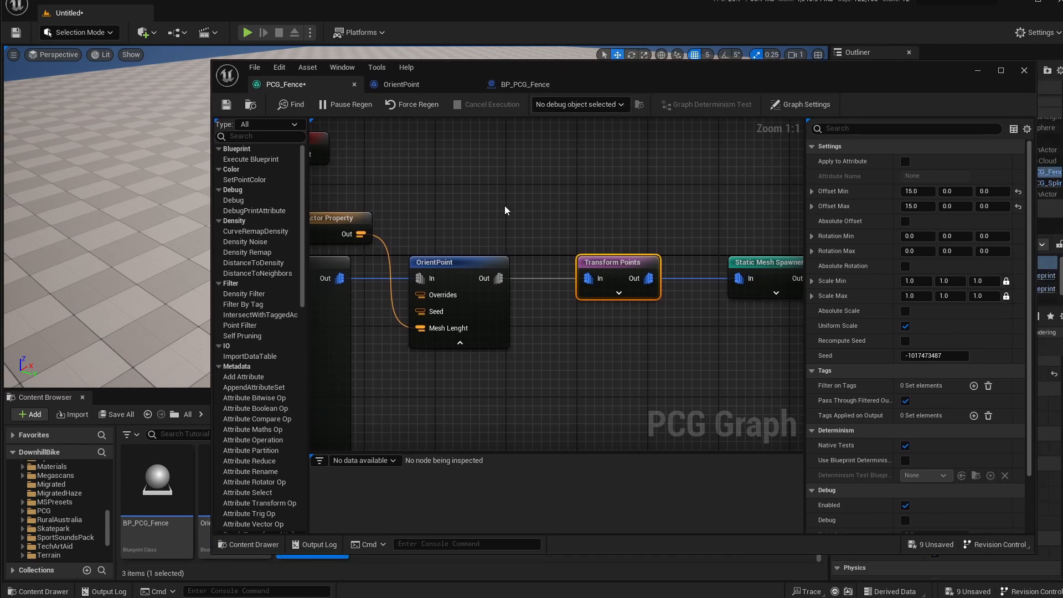
Add a variable named Mesh to BP_PCG_Fence and set its type to Static Mesh
{"action": "left_click", "coordinate": [539, 84]}
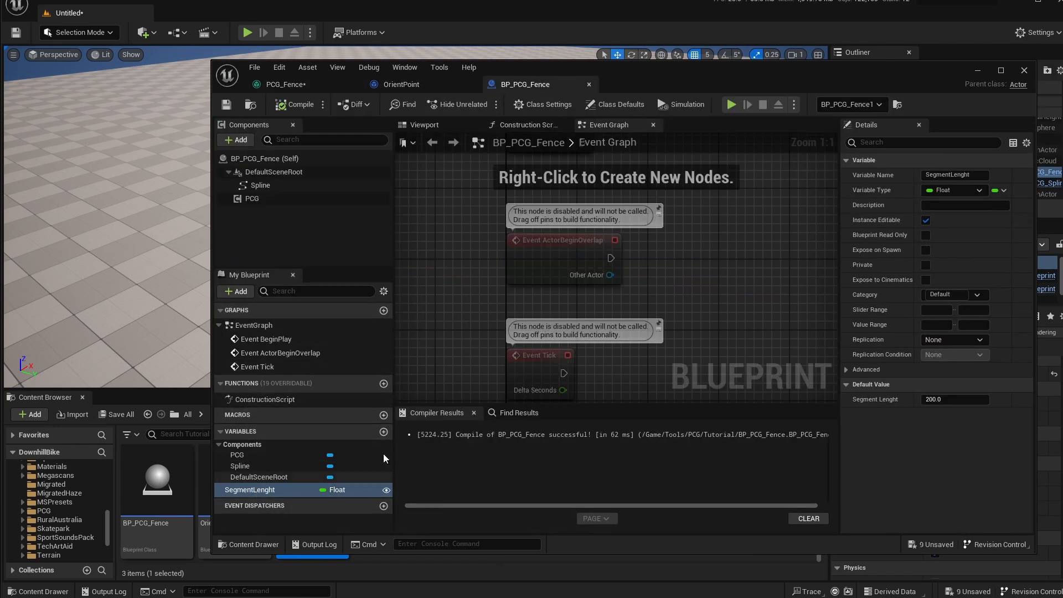
{"action": "left_click", "coordinate": [384, 433]}
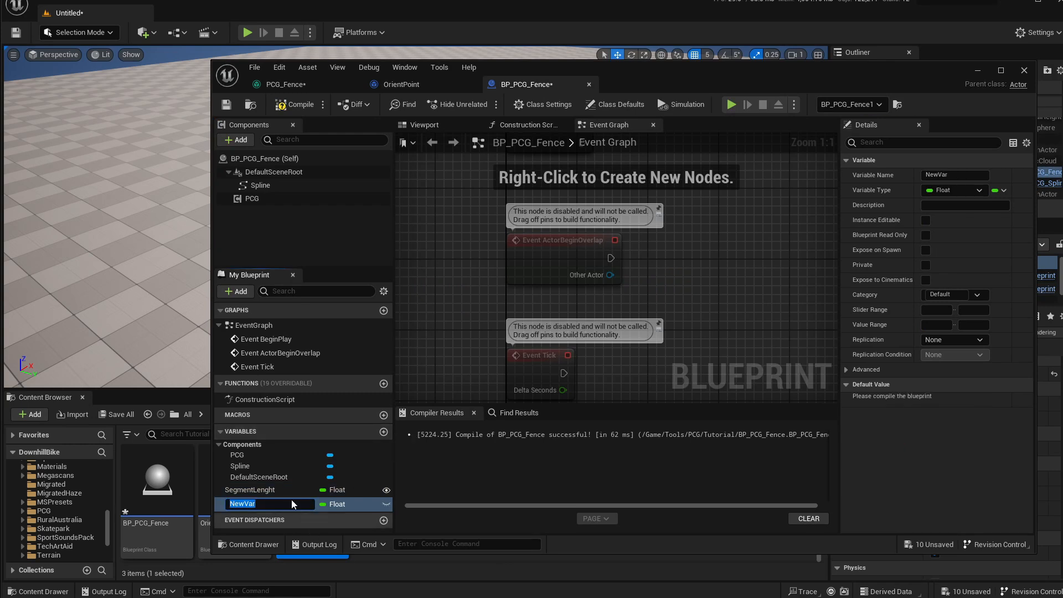
{"action": "type", "text": "Mesh"}
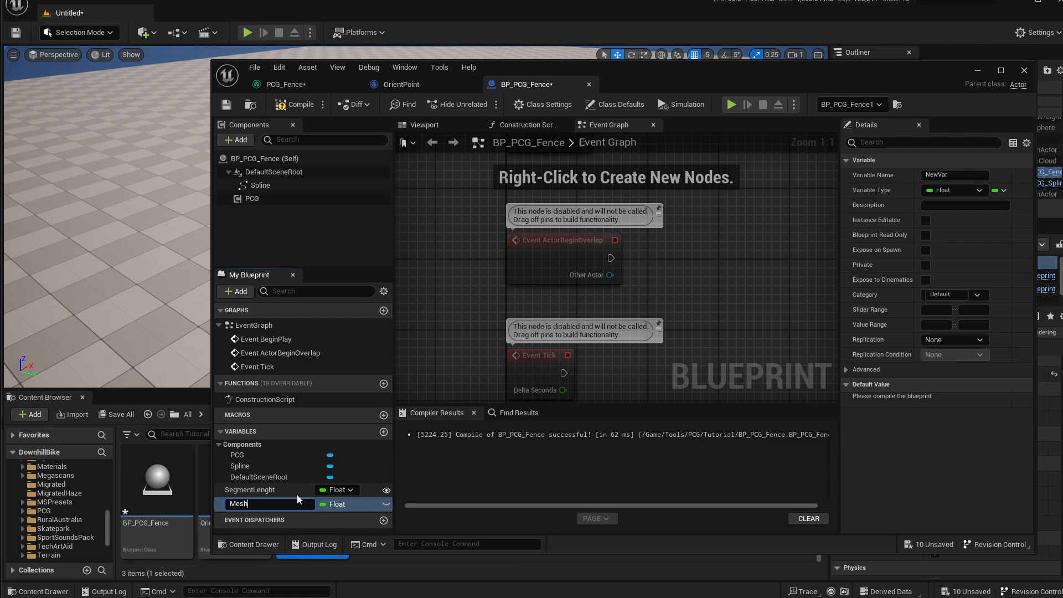
{"action": "key", "text": "Return"}
{"action": "left_click", "coordinate": [346, 505]}
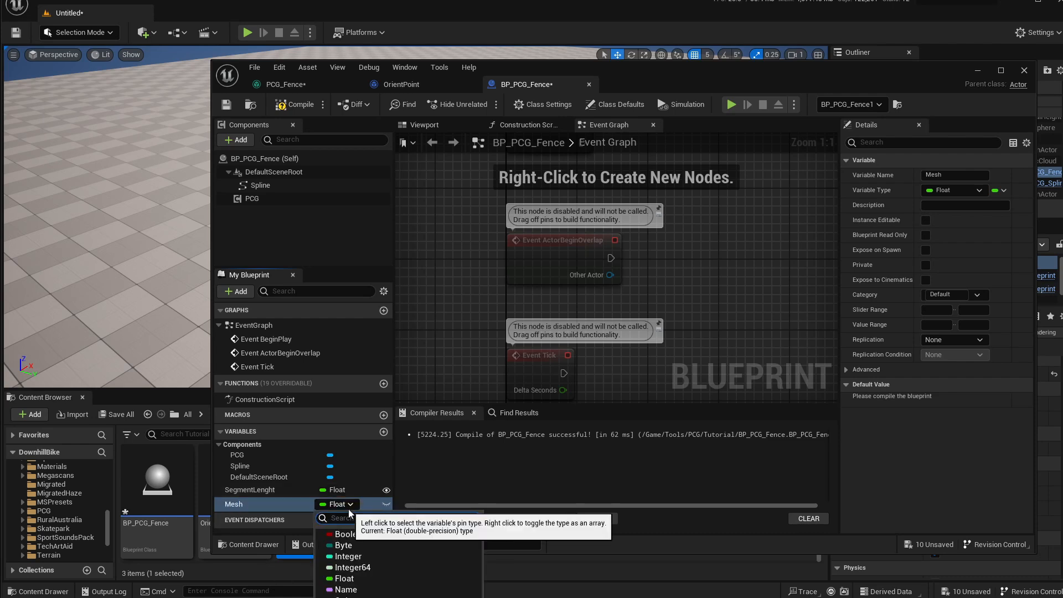
{"action": "type", "text": "Static "}
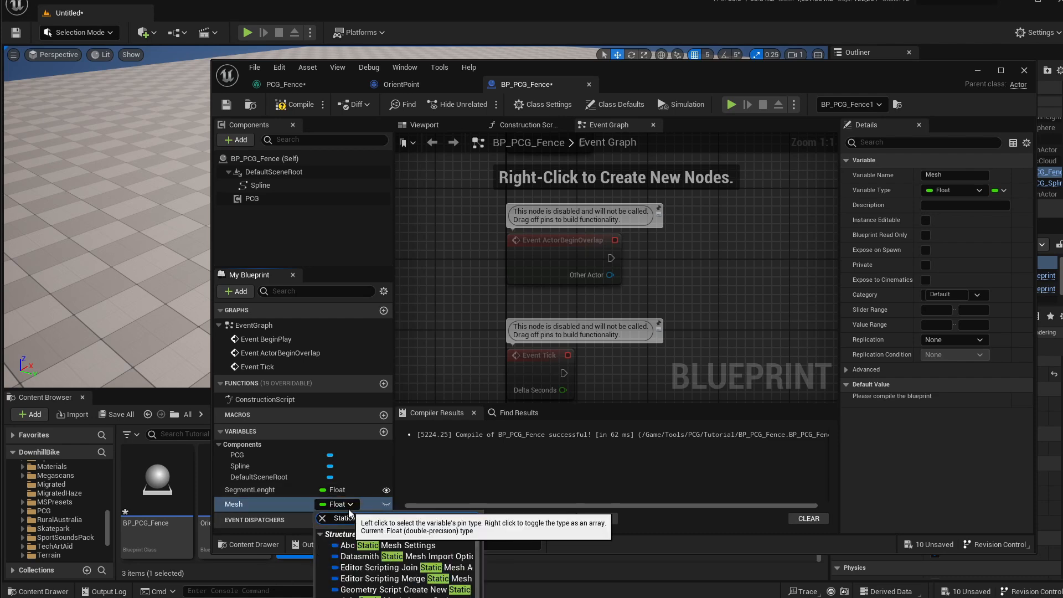
{"action": "type", "text": "Mesh"}
{"action": "scroll", "coordinate": [399, 591], "scroll_direction": "down", "scroll_amount": 5}
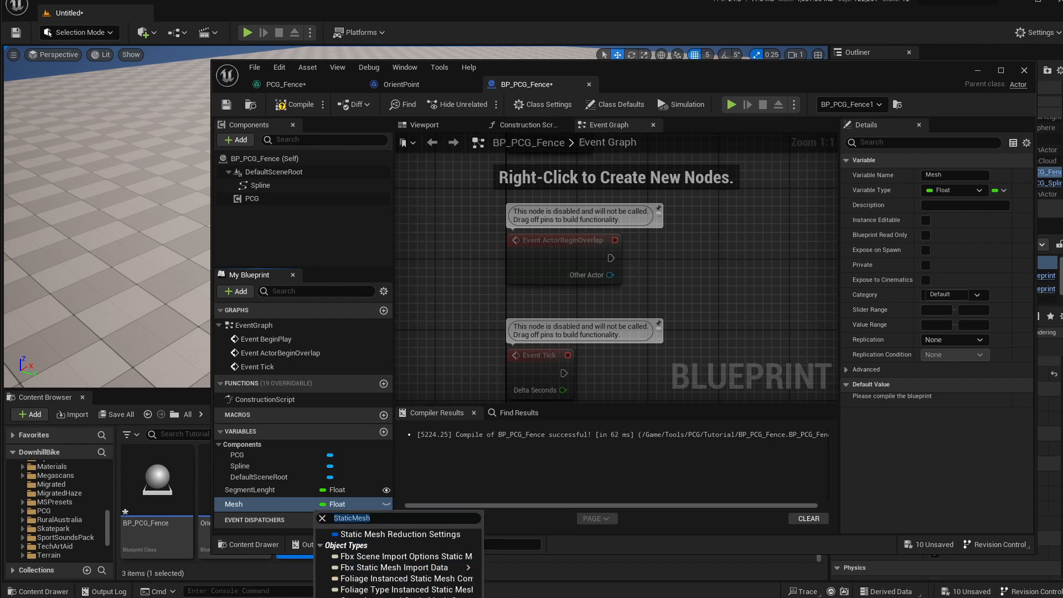
{"action": "left_click", "coordinate": [388, 593]}
{"action": "left_click_drag", "start_coordinate": [537, 68], "coordinate": [454, 22]}
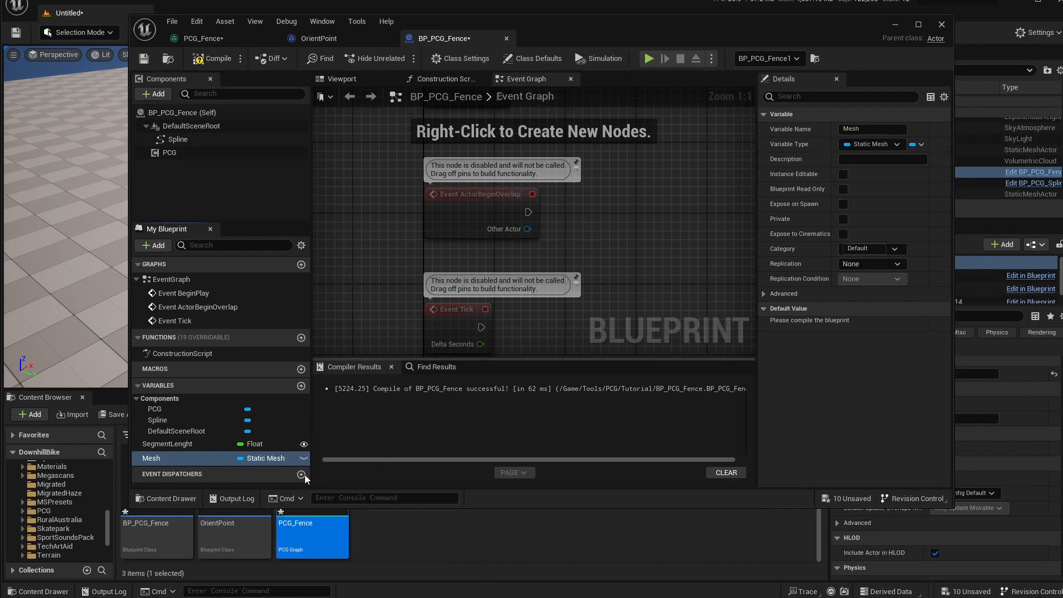
{"action": "left_click", "coordinate": [285, 458]}
{"action": "left_click", "coordinate": [286, 458]}
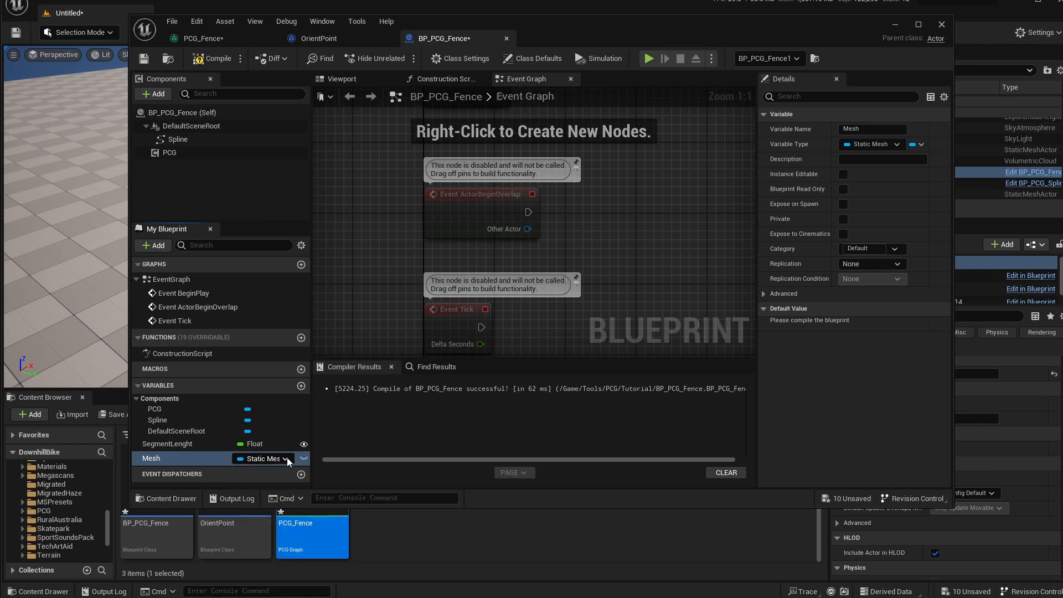
Add a variable named MeshPath to the fence blueprint and set its type to Soft Object Path
{"action": "left_click", "coordinate": [301, 387]}
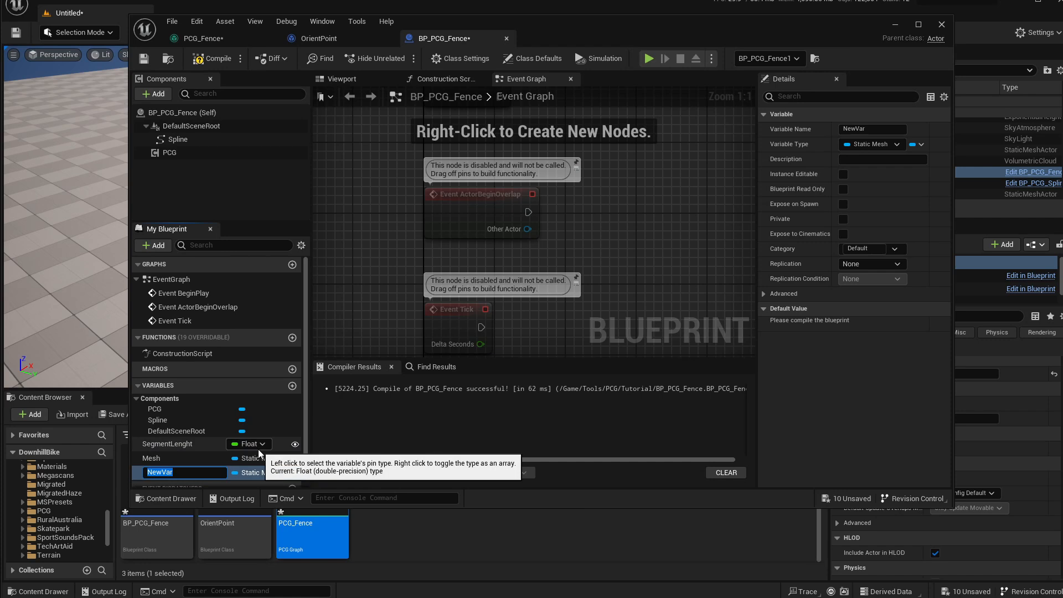
{"action": "type", "text": "Mesh"}
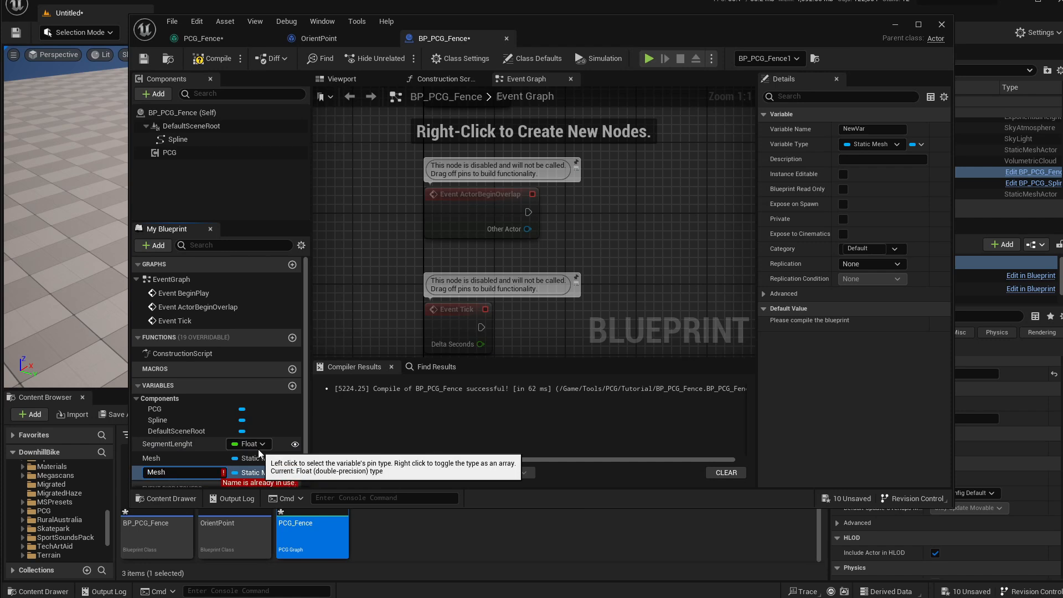
{"action": "type", "text": "Path"}
{"action": "key", "text": "Return"}
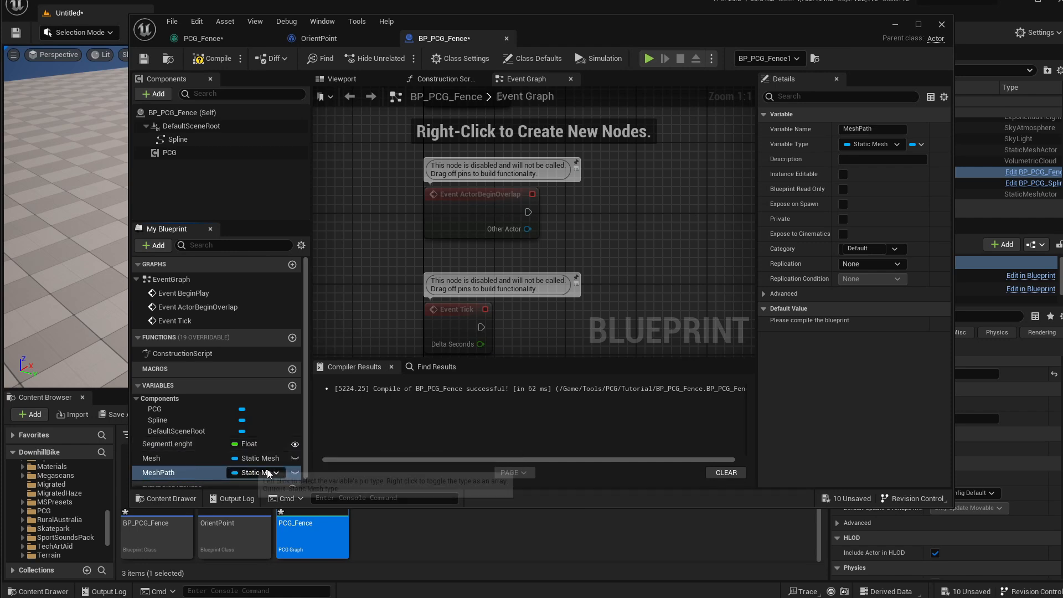
{"action": "left_click", "coordinate": [270, 473]}
{"action": "type", "text": "Sfo"}
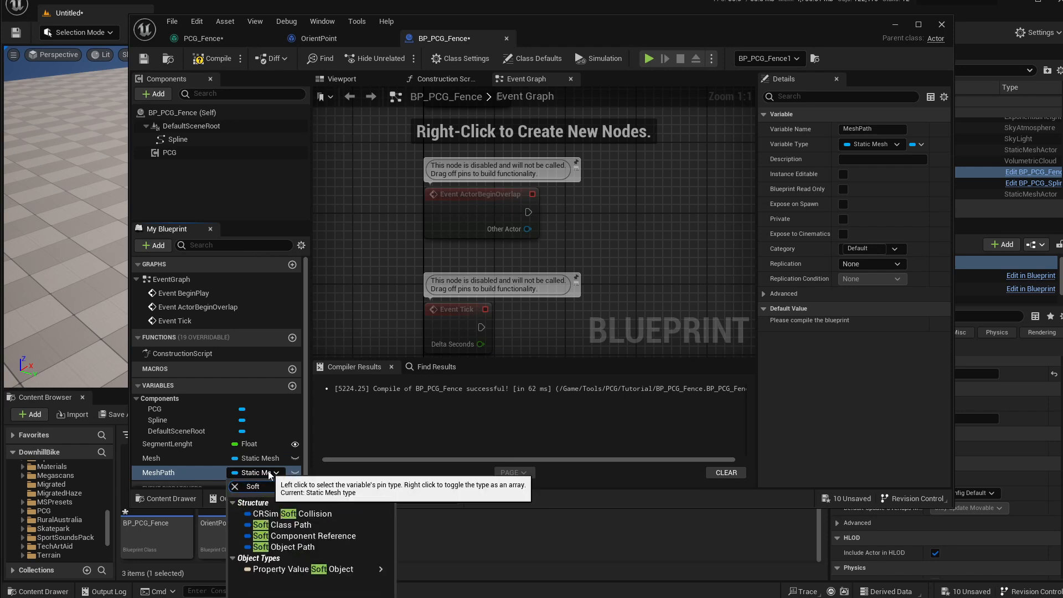
{"action": "left_click", "coordinate": [300, 548]}
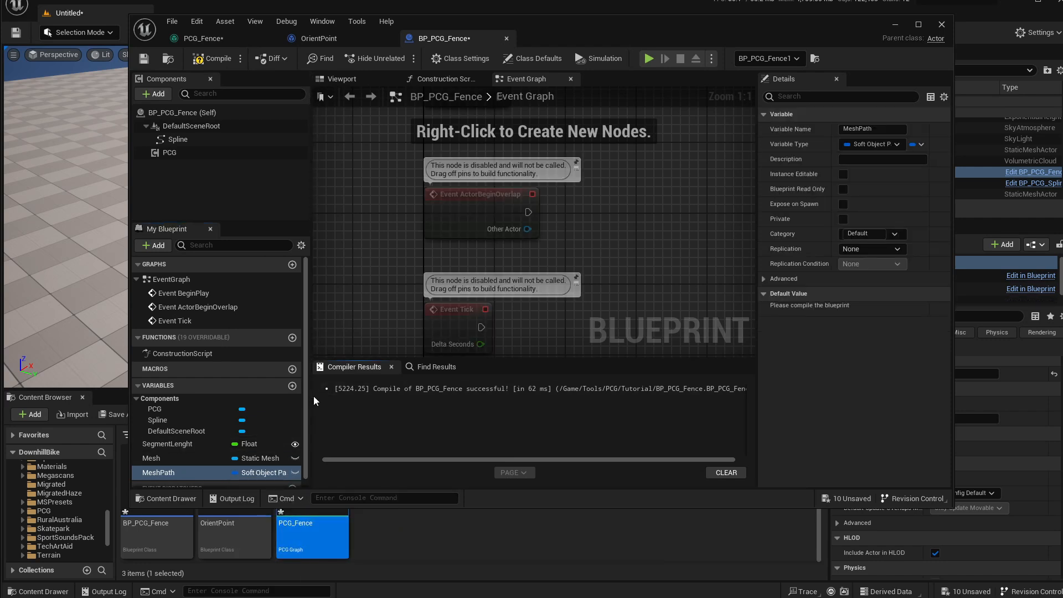
{"action": "left_click_drag", "start_coordinate": [308, 423], "coordinate": [331, 424]}
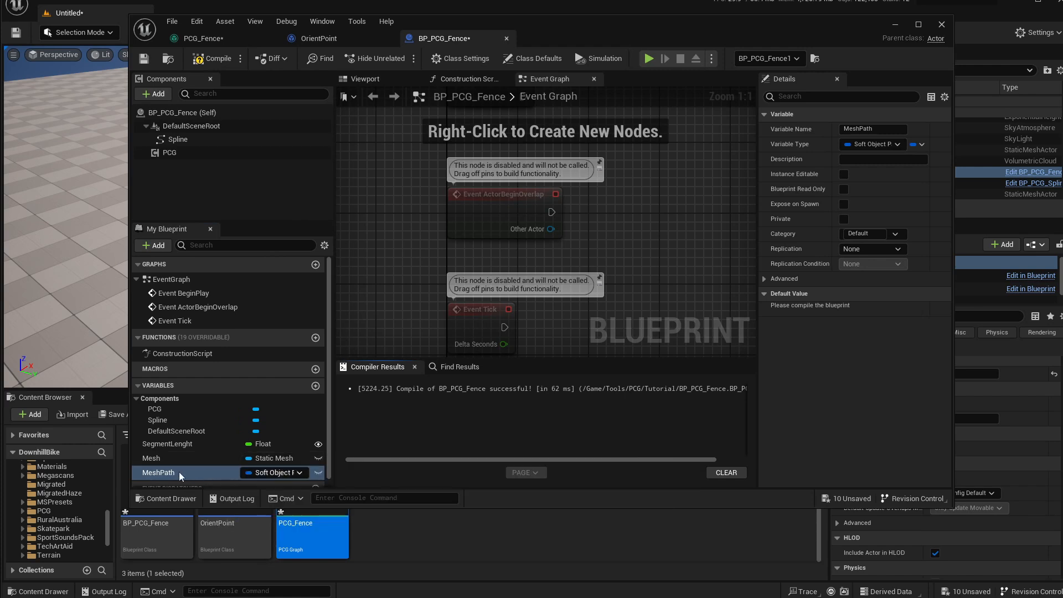
Make the Mesh variable public so it is editable on each blueprint instance, leaving MeshPath private
{"action": "left_click", "coordinate": [318, 458]}
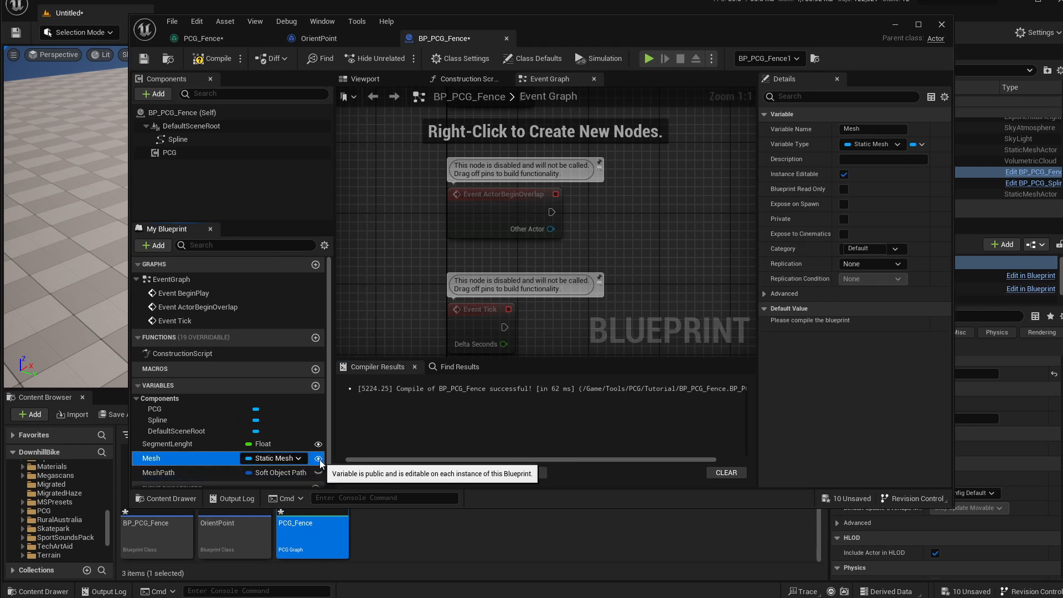
{"action": "left_click", "coordinate": [169, 473]}
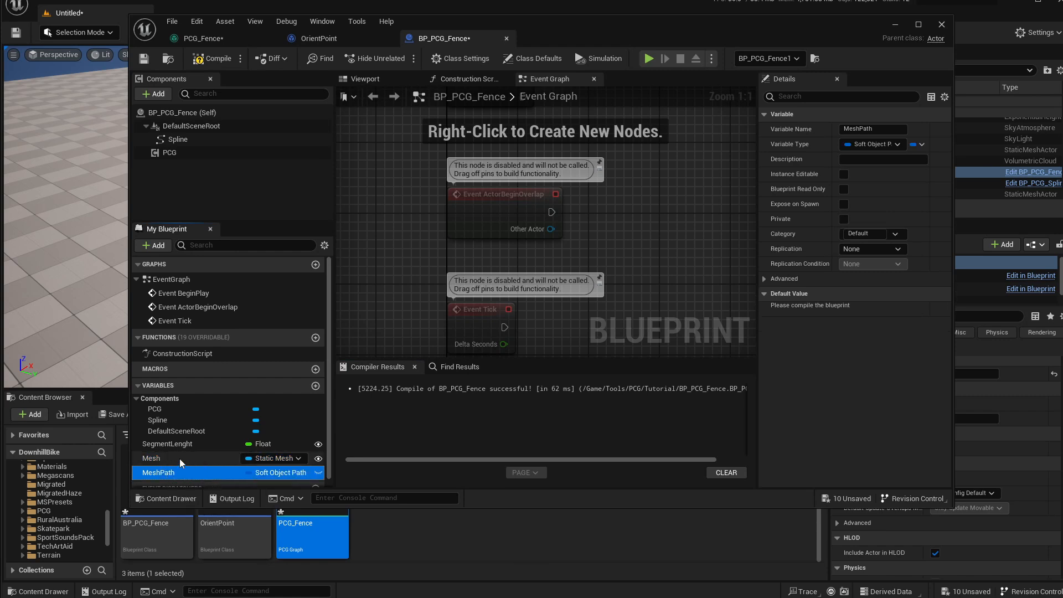
{"action": "left_click", "coordinate": [158, 462]}
{"action": "left_click", "coordinate": [161, 470]}
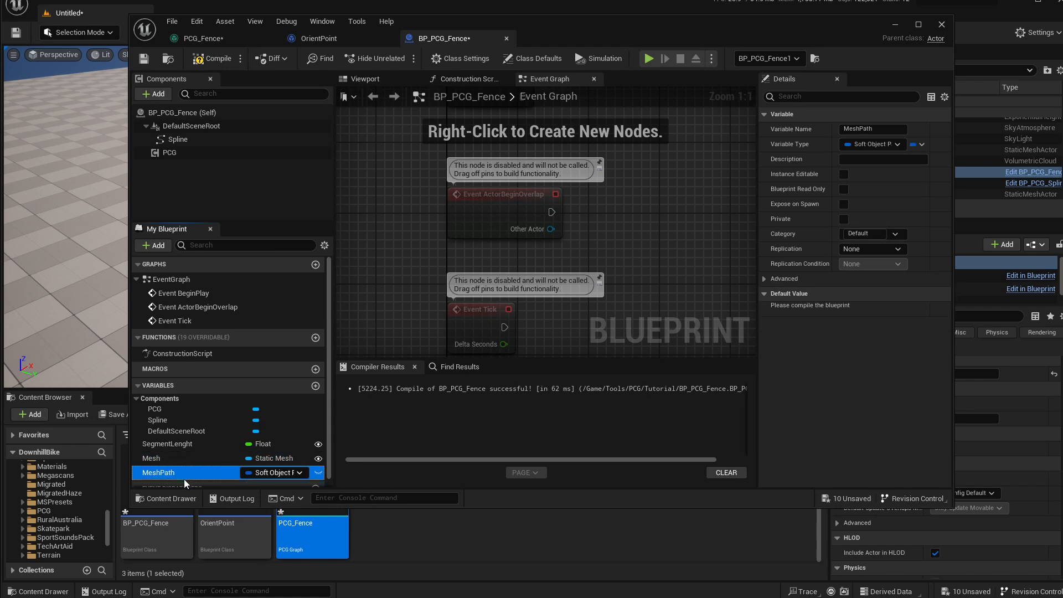
Add a Vector variable named LocationOffset to the fence blueprint and compile it
{"action": "left_click", "coordinate": [316, 385]}
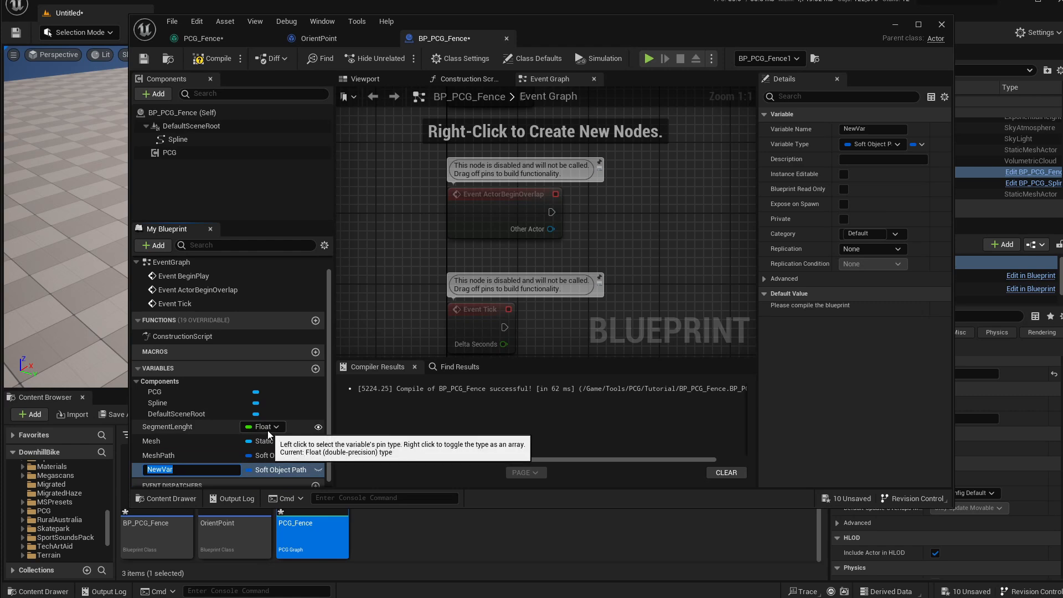
{"action": "type", "text": "LocationOffset"}
{"action": "key", "text": "Return"}
{"action": "left_click", "coordinate": [296, 470]}
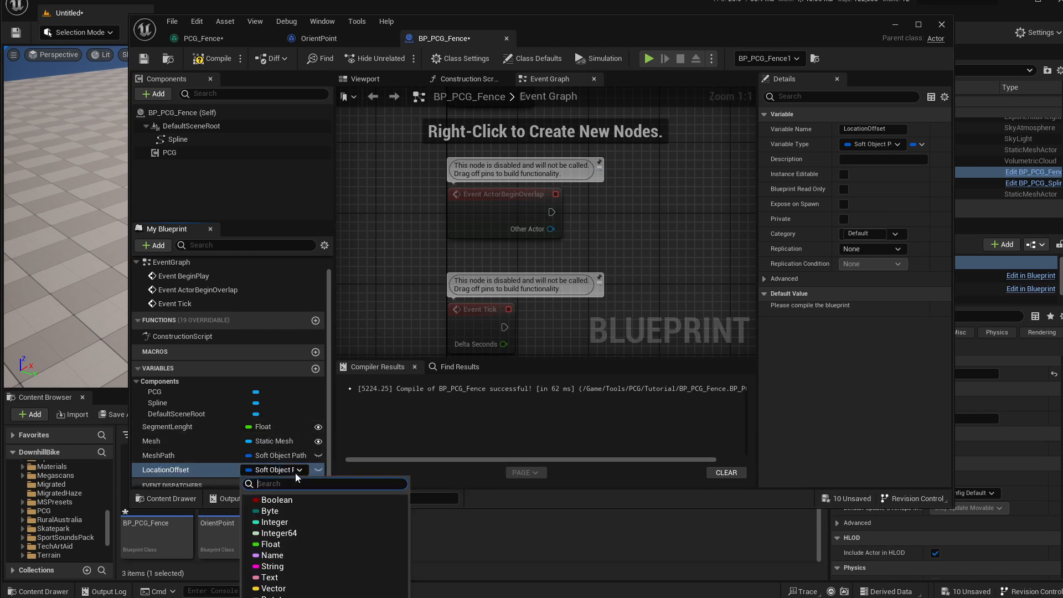
{"action": "left_click", "coordinate": [286, 589]}
{"action": "left_click_drag", "start_coordinate": [582, 36], "coordinate": [530, 41]}
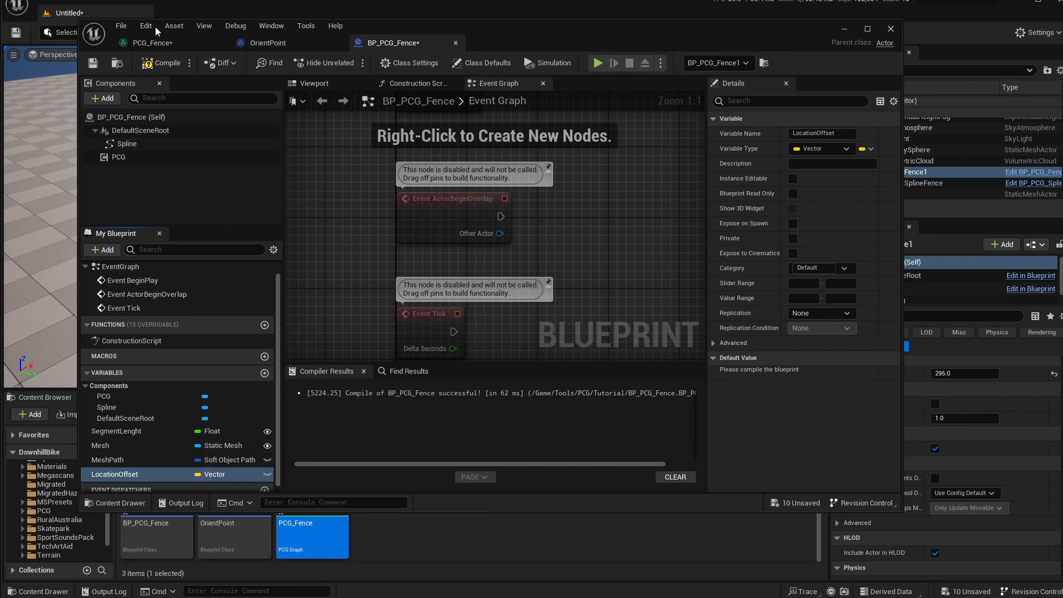
{"action": "left_click", "coordinate": [162, 63]}
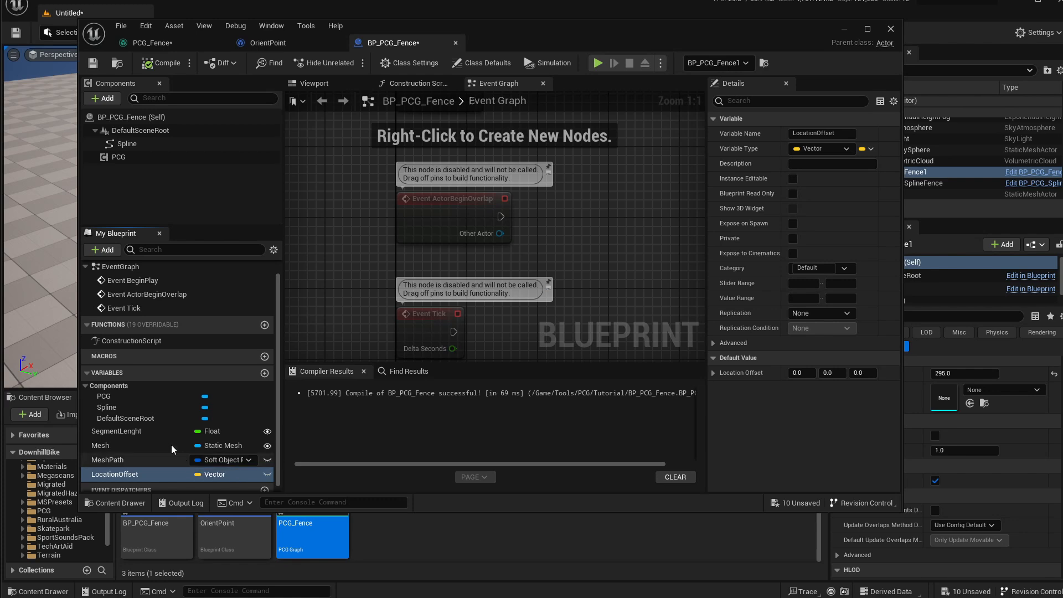
Place a SET node for the MeshPath variable beside the entry node in the Construction Script graph
{"action": "left_click", "coordinate": [111, 445]}
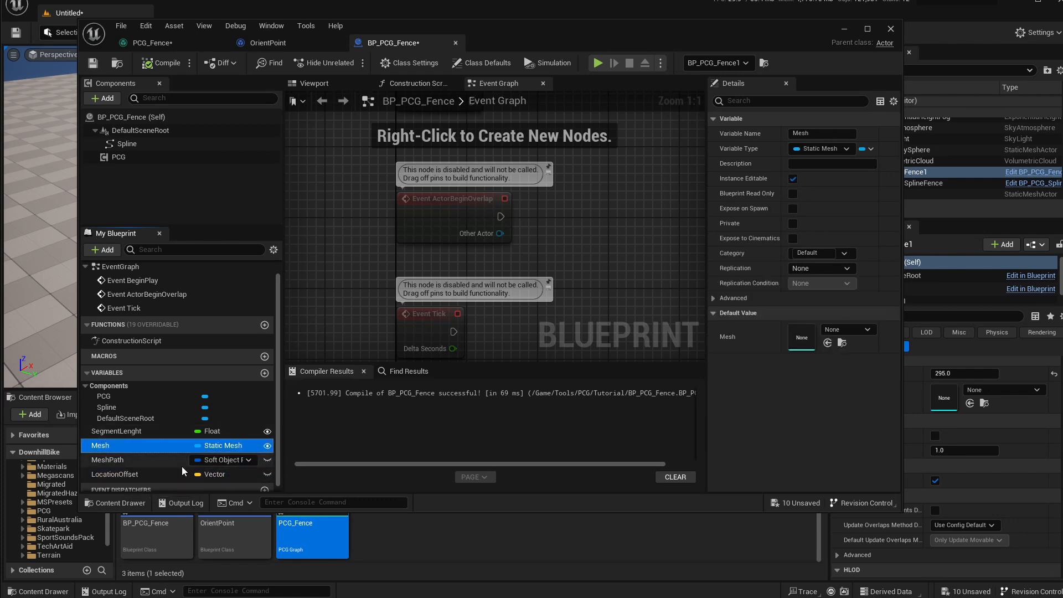
{"action": "left_click", "coordinate": [233, 463]}
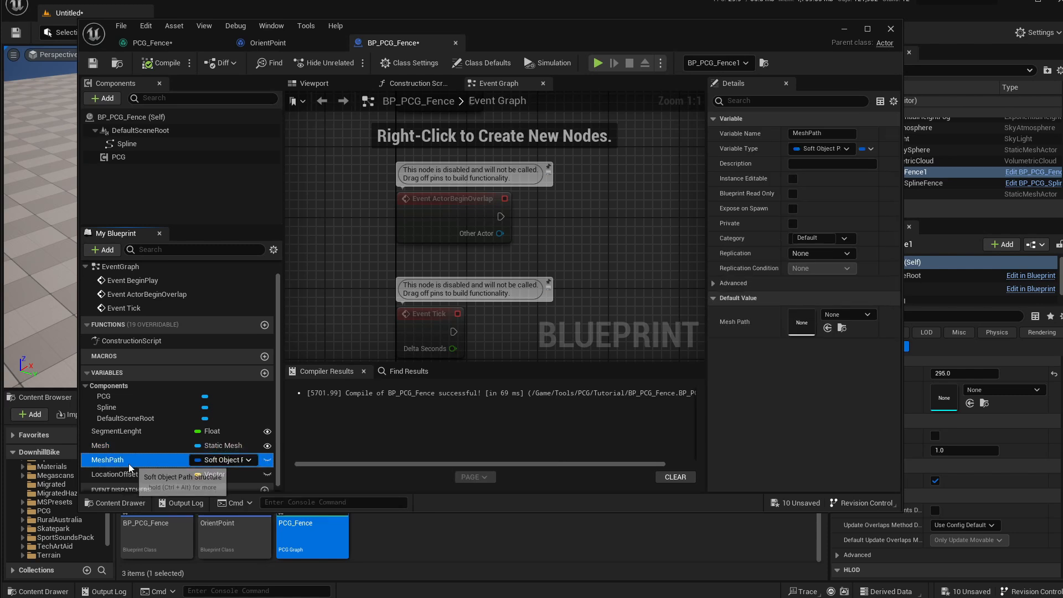
{"action": "left_click", "coordinate": [407, 84]}
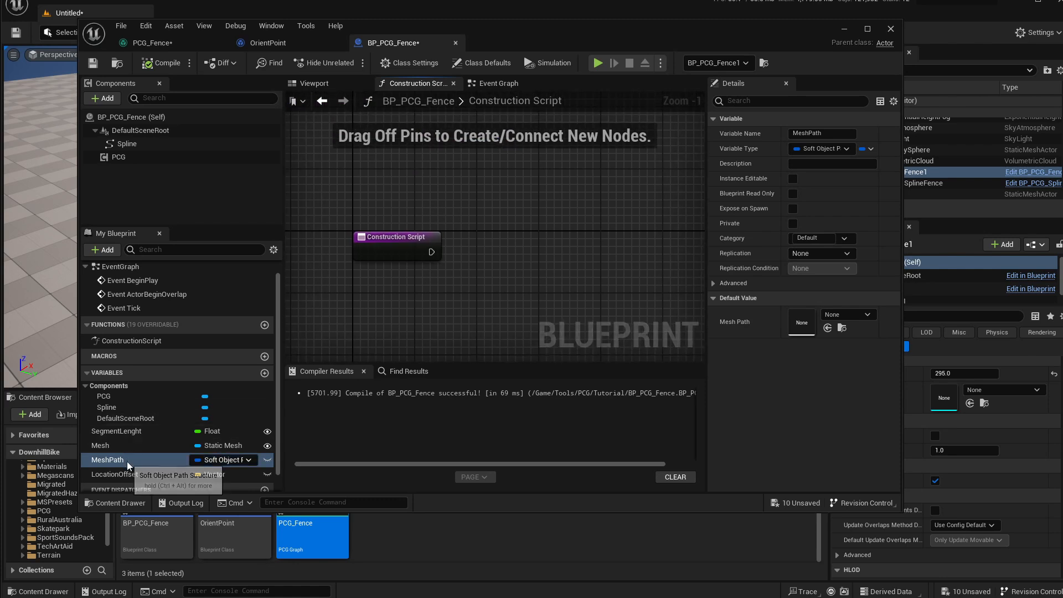
{"action": "left_click_drag", "start_coordinate": [117, 465], "coordinate": [551, 255], "text": "alt"}
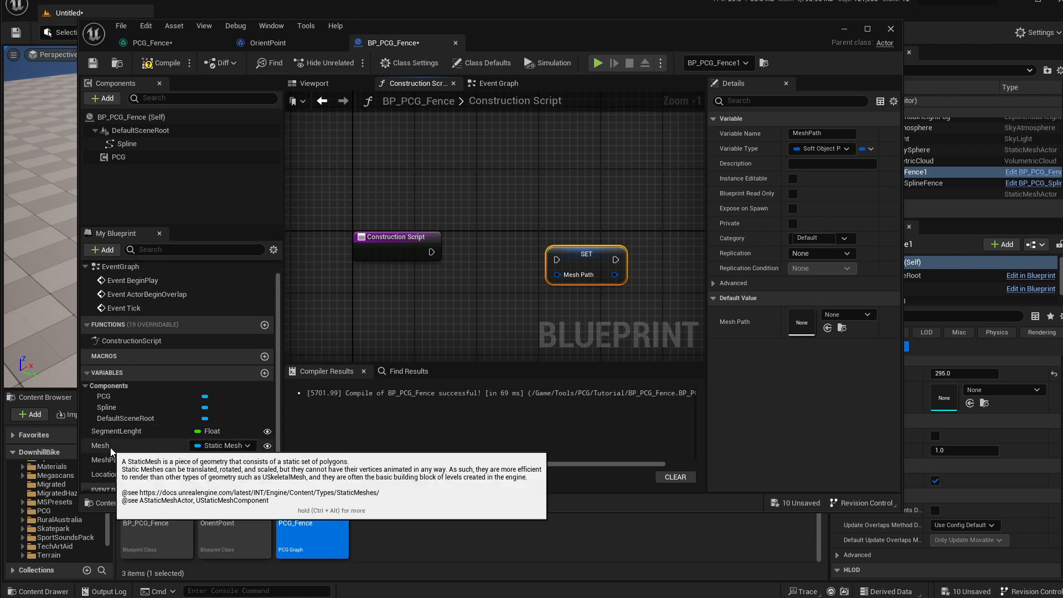
{"action": "left_click_drag", "start_coordinate": [595, 262], "coordinate": [618, 245]}
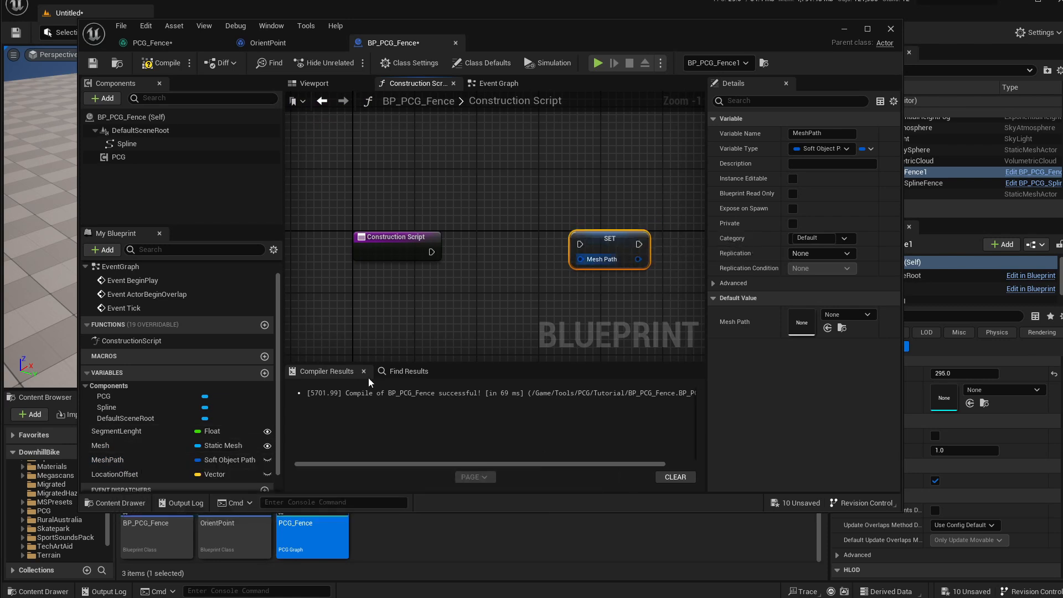
Feed the Mesh variable through a Get Soft Object Path node into the Mesh Path input of the SET node
{"action": "left_click_drag", "start_coordinate": [103, 445], "coordinate": [465, 182], "text": "ctrl"}
{"action": "type", "text": "get soft"}
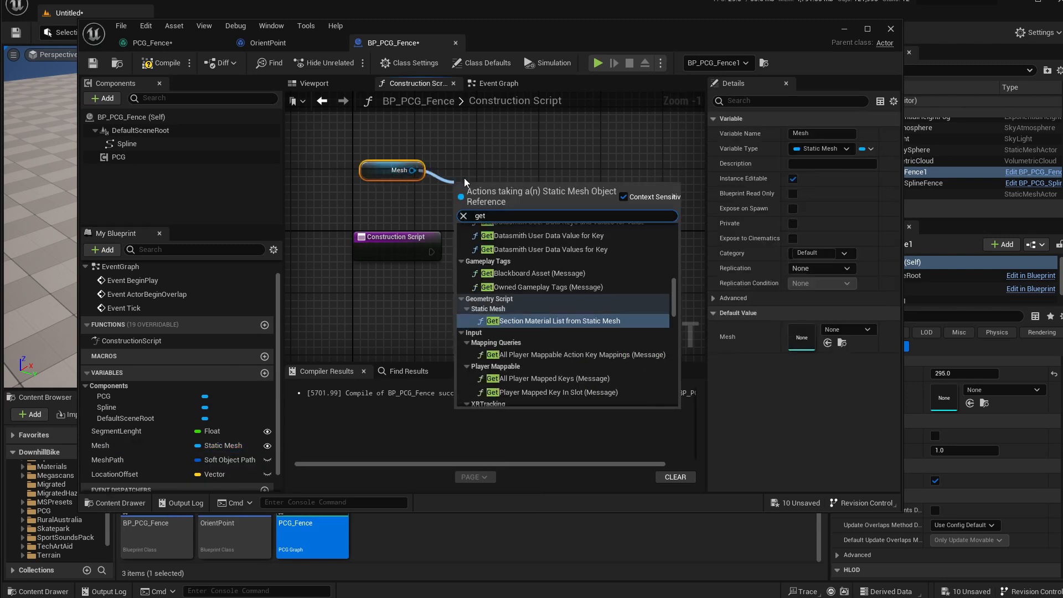
{"action": "key", "text": "Return"}
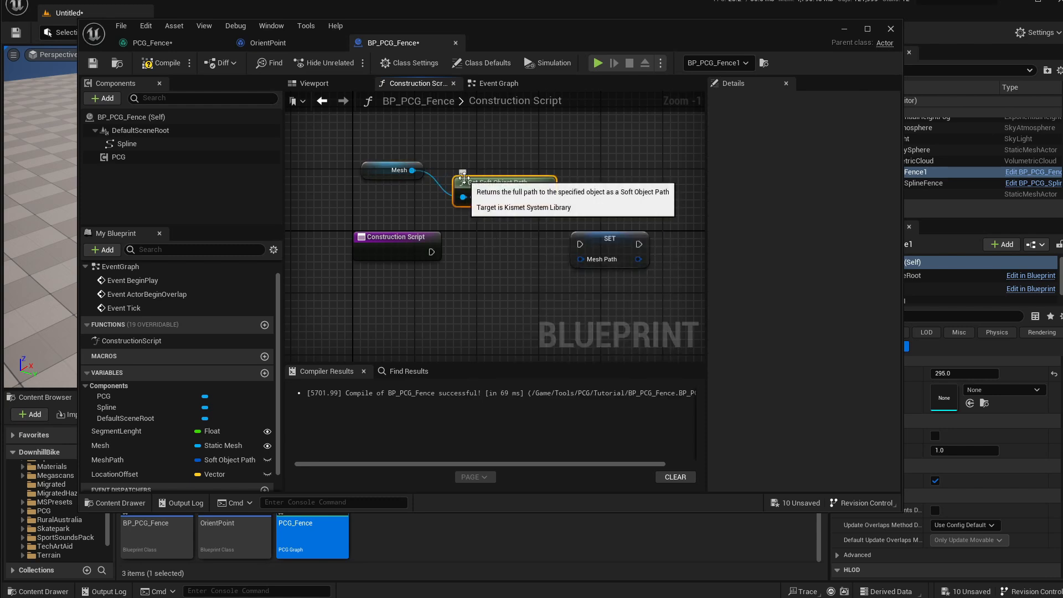
{"action": "left_click_drag", "start_coordinate": [500, 182], "coordinate": [616, 235]}
Connect the Construction Script execution output to the SET MeshPath node, and compile and save the blueprint
{"action": "left_click_drag", "start_coordinate": [431, 252], "coordinate": [617, 258]}
{"action": "left_click", "coordinate": [155, 62]}
{"action": "left_click", "coordinate": [92, 62]}
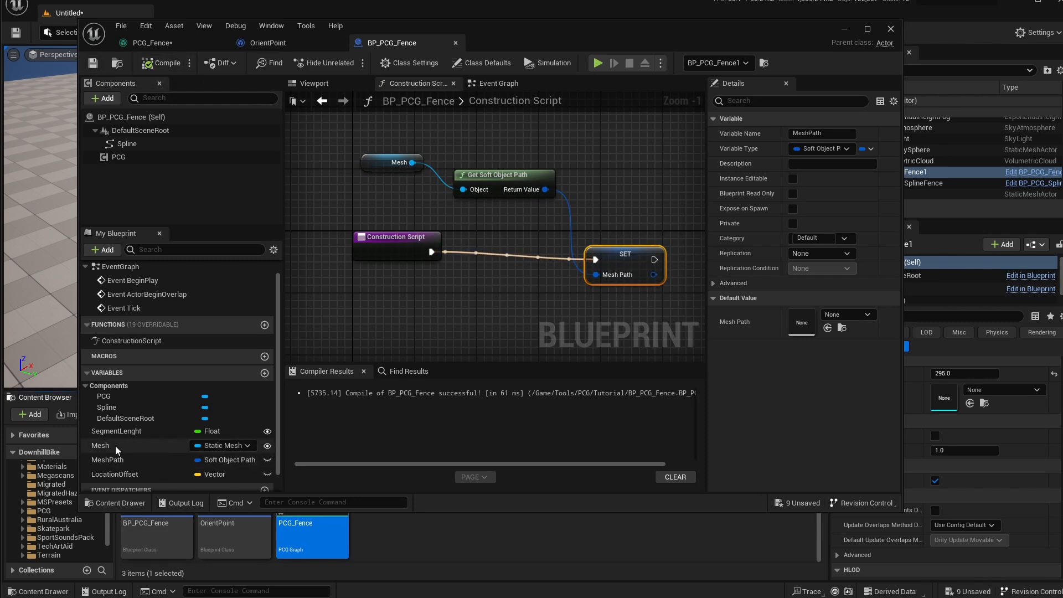
In the PCG_Fence graph, set the Static Mesh Spawner's Mesh Selector Type to PCGMeshSelectorByAttribute
{"action": "double_click", "coordinate": [114, 459]}
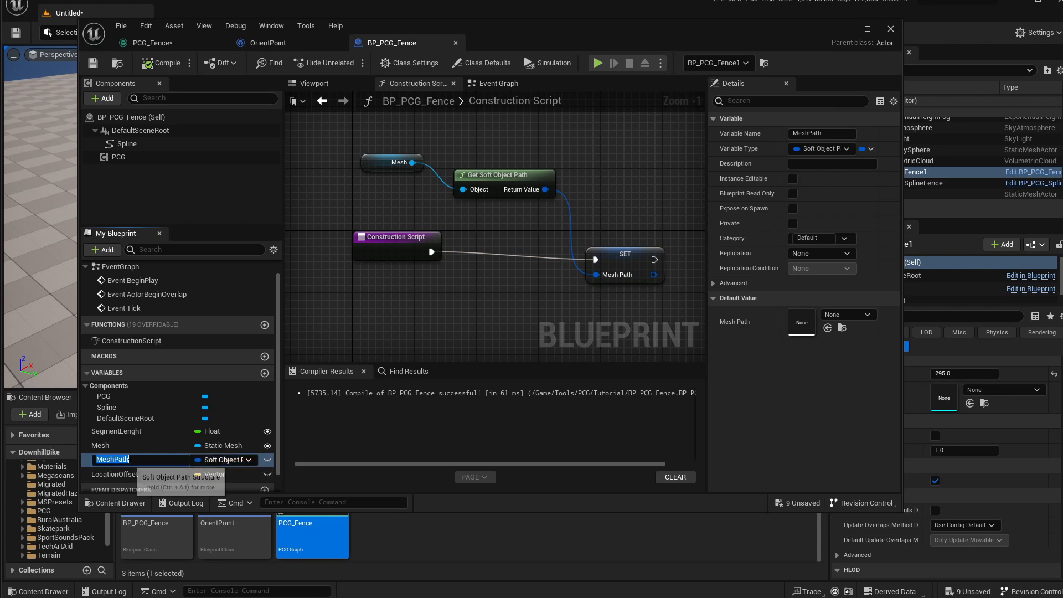
{"action": "left_click", "coordinate": [152, 43]}
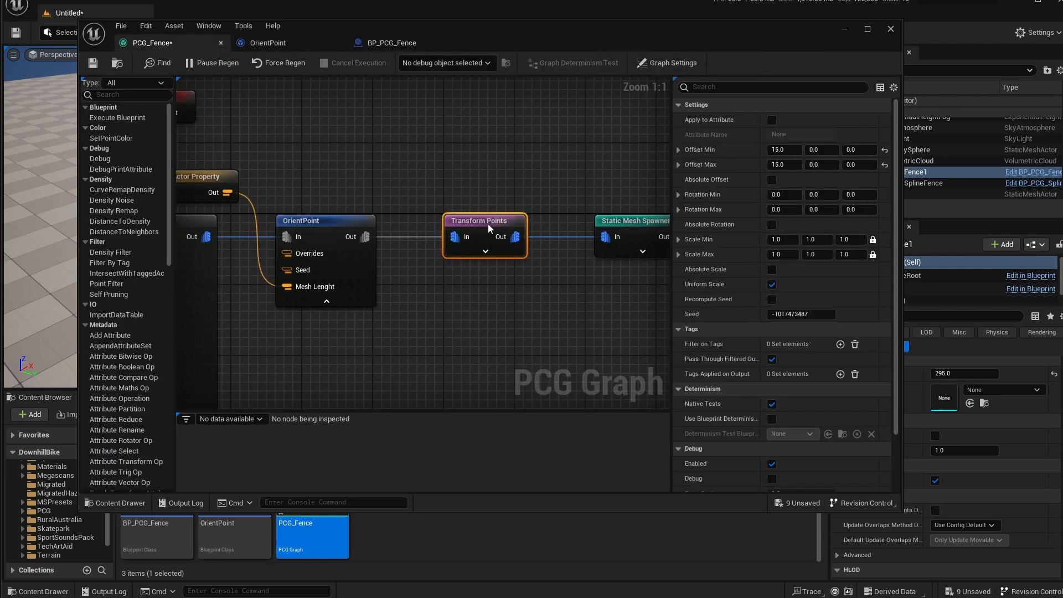
{"action": "right_click_drag", "start_coordinate": [479, 176], "coordinate": [327, 182]}
{"action": "left_click", "coordinate": [477, 247]}
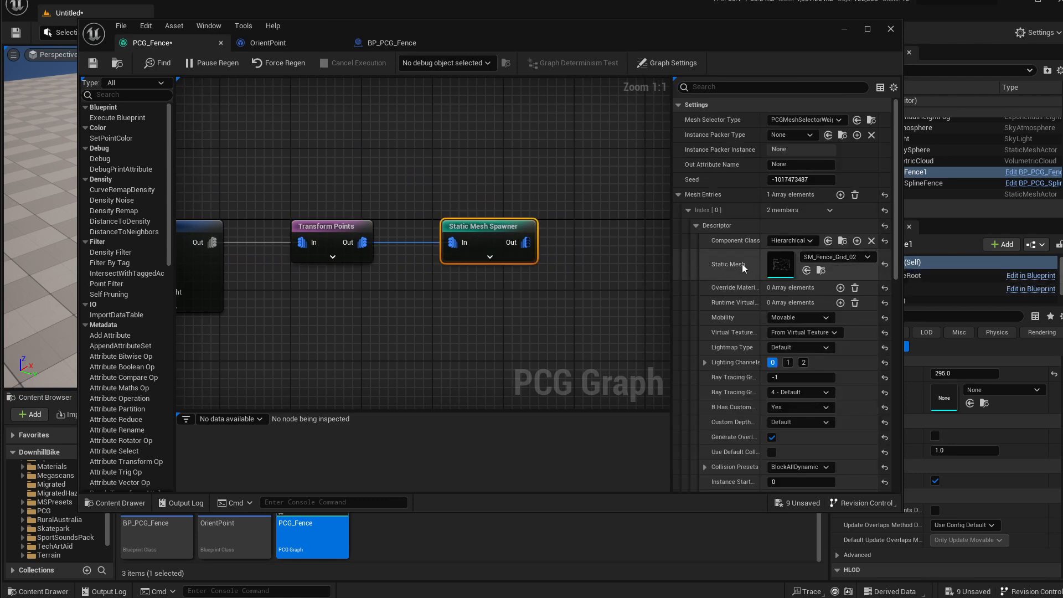
{"action": "left_click", "coordinate": [801, 119]}
{"action": "left_click", "coordinate": [791, 121]}
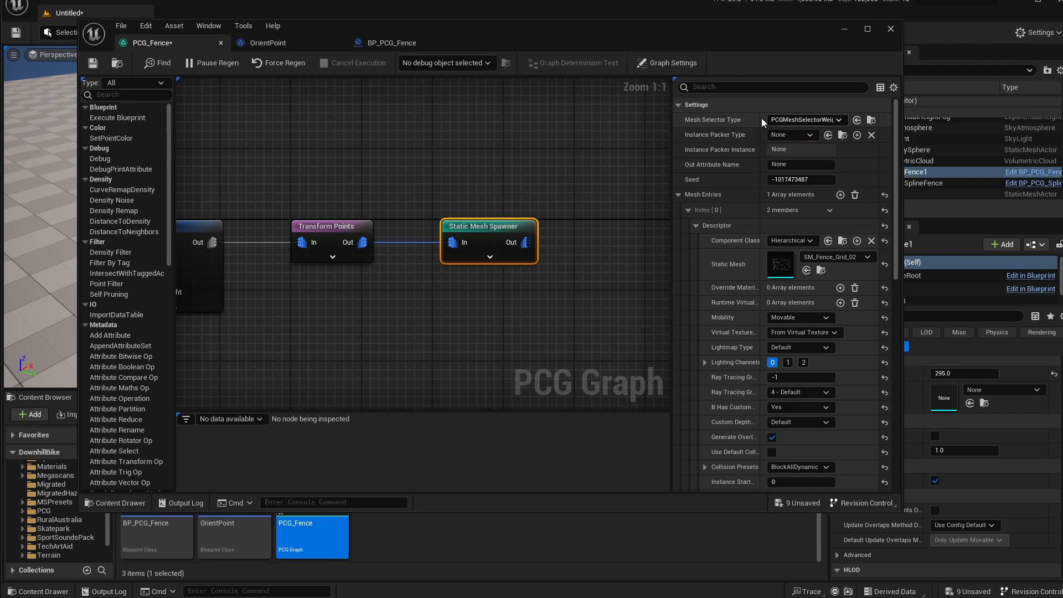
{"action": "left_click", "coordinate": [791, 120]}
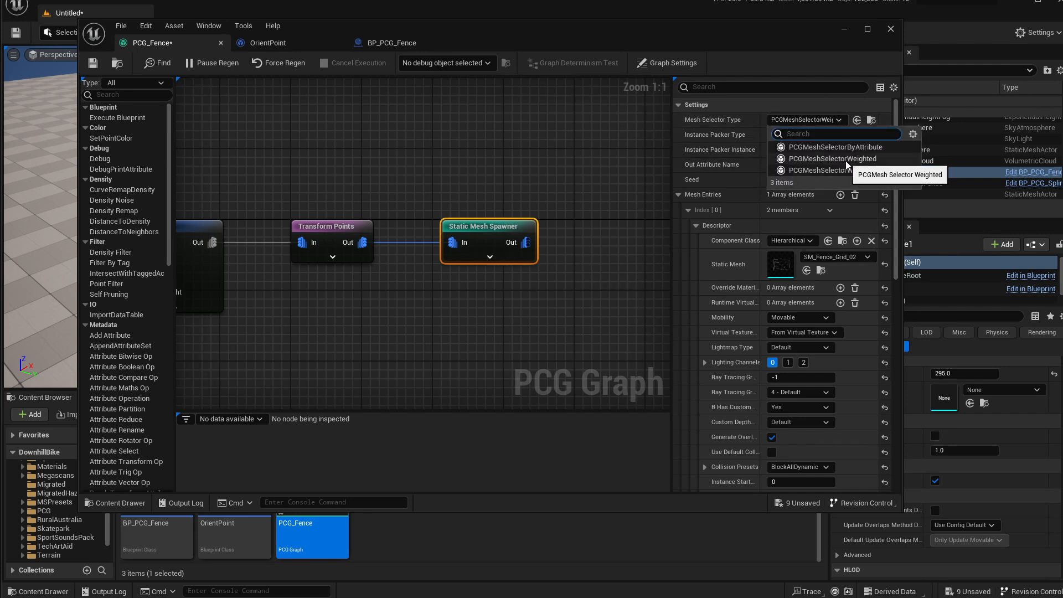
{"action": "left_click", "coordinate": [833, 146]}
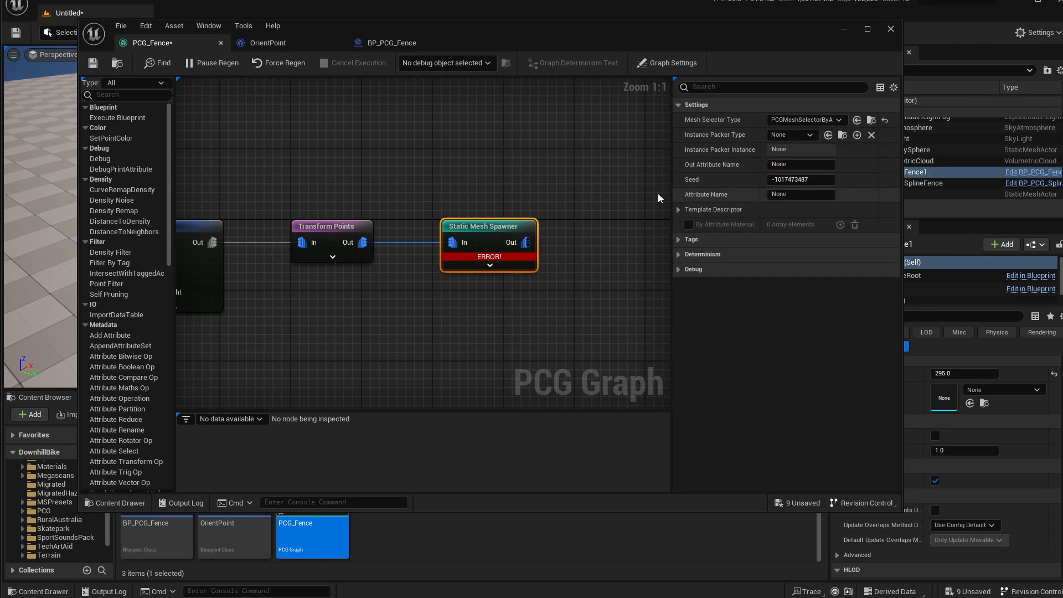
Set the Static Mesh Spawner's Out Attribute Name to MeshPath and move the node further away from Transform Points
{"action": "left_click", "coordinate": [795, 166]}
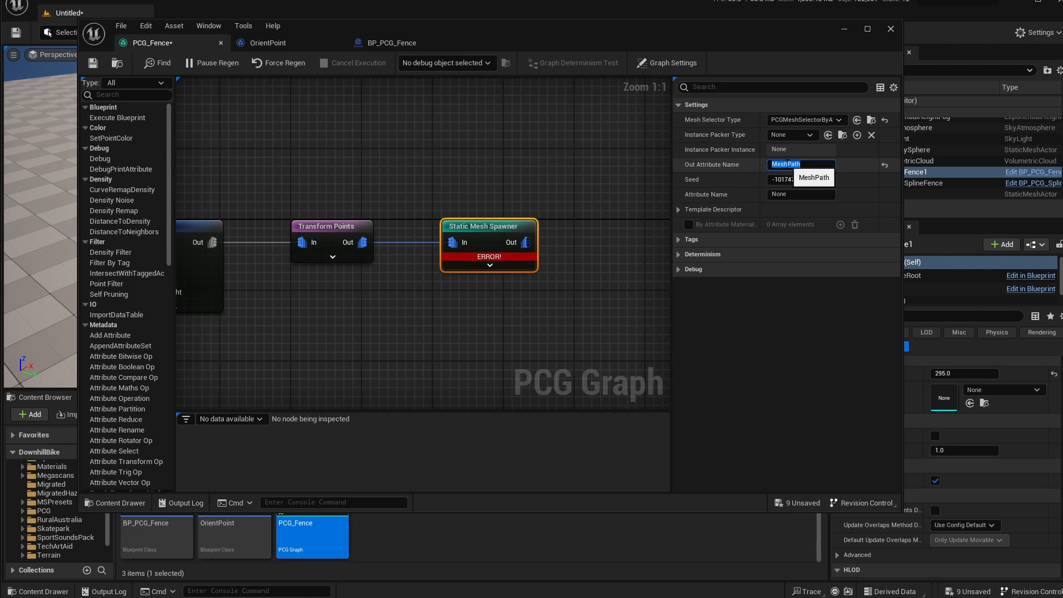
{"action": "left_click_drag", "start_coordinate": [483, 225], "coordinate": [624, 224]}
{"action": "right_click_drag", "start_coordinate": [483, 213], "coordinate": [448, 222]}
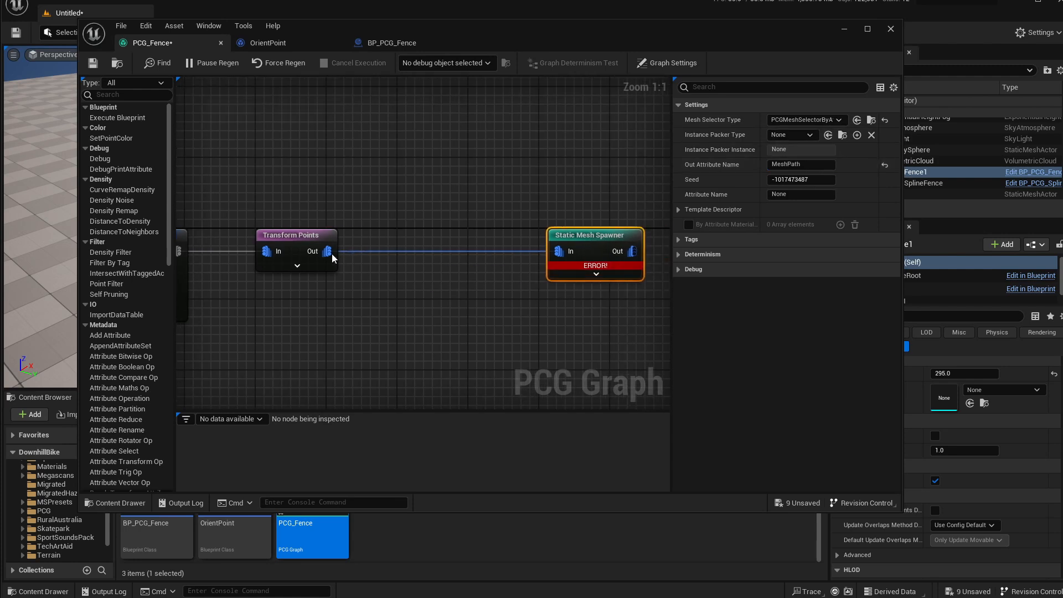
Add an Add Attribute node fed by the output of Transform Points, placed before the Static Mesh Spawner
{"action": "left_click_drag", "start_coordinate": [328, 252], "coordinate": [377, 256]}
{"action": "type", "text": "add"}
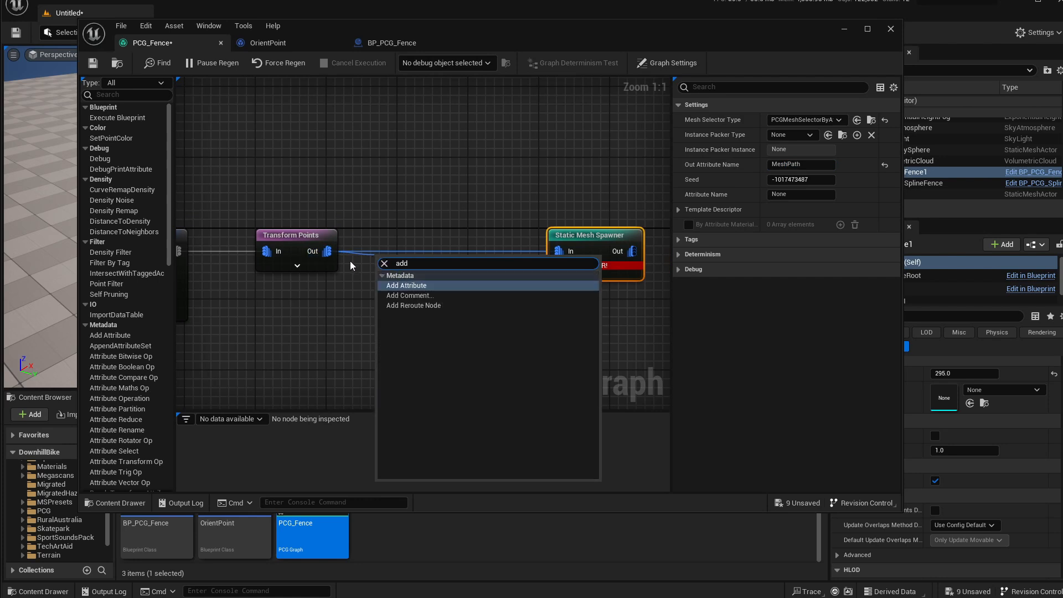
{"action": "key", "text": "Return"}
{"action": "left_click_drag", "start_coordinate": [414, 265], "coordinate": [446, 265]}
{"action": "left_click", "coordinate": [800, 120]}
{"action": "left_click", "coordinate": [574, 275]}
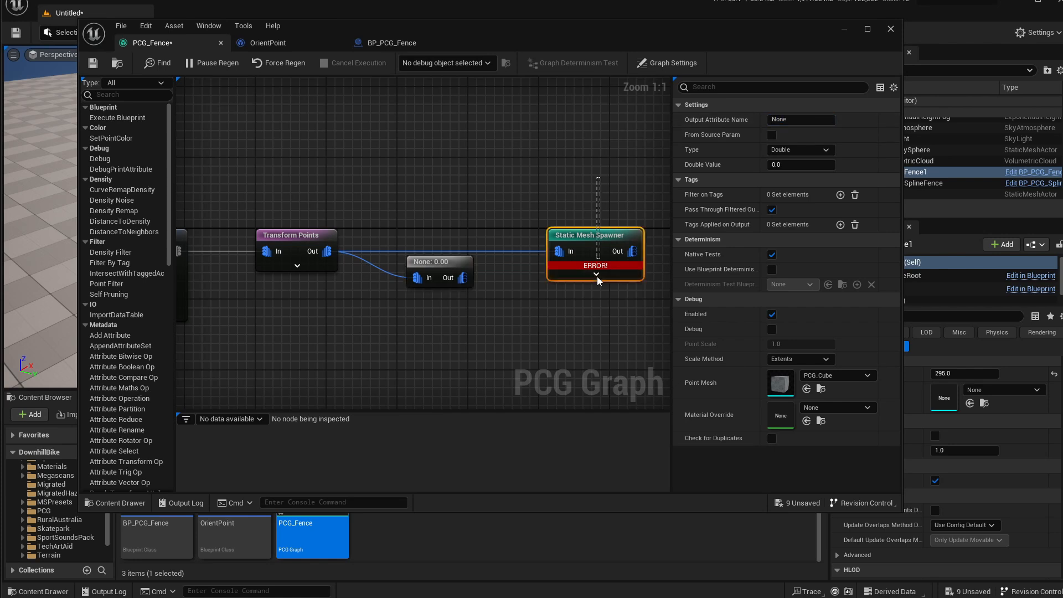
Set the Add Attribute node's Output Attribute Name to MeshPath and enable From Source Param
{"action": "left_click", "coordinate": [428, 262]}
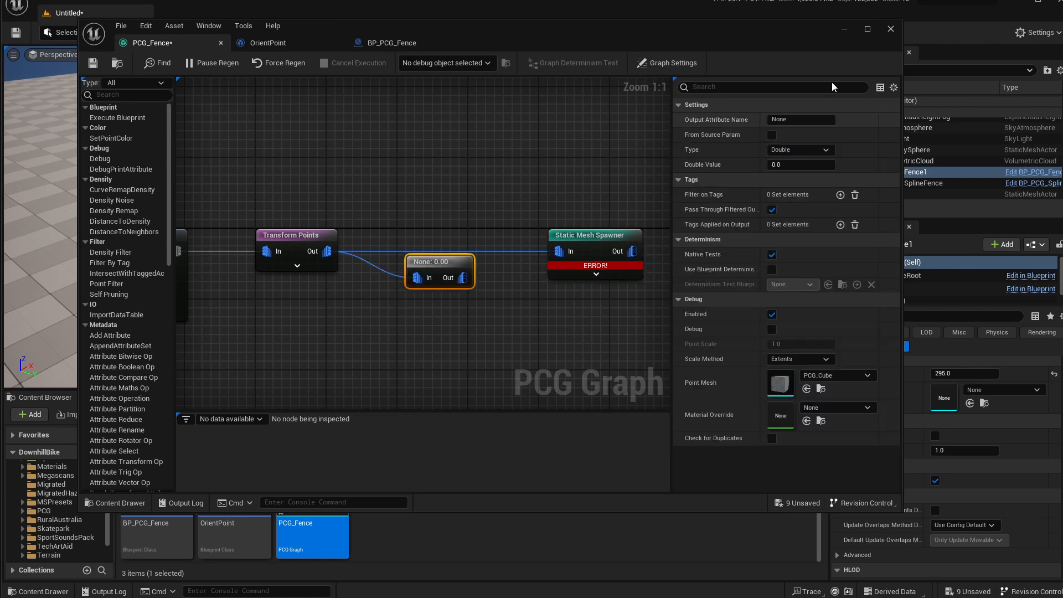
{"action": "left_click", "coordinate": [799, 120]}
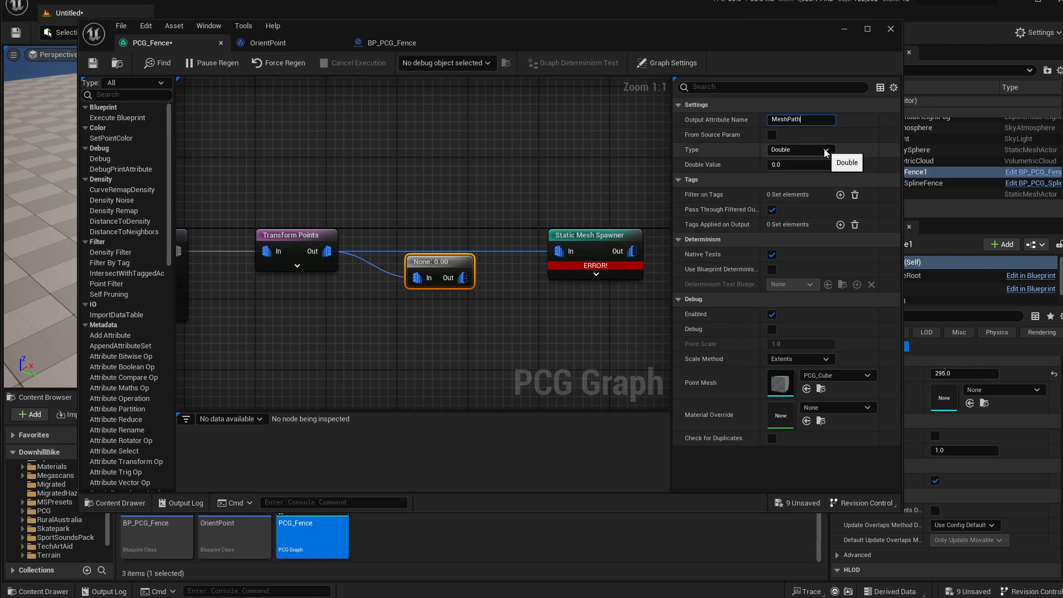
{"action": "type", "text": "MeshPath"}
{"action": "key", "text": "Return"}
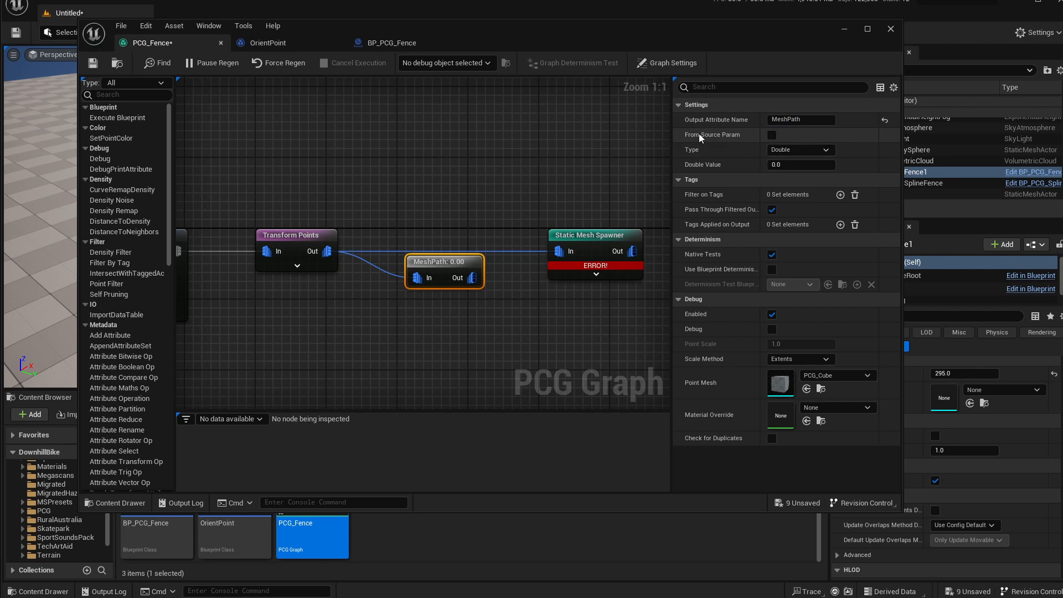
{"action": "left_click", "coordinate": [771, 135]}
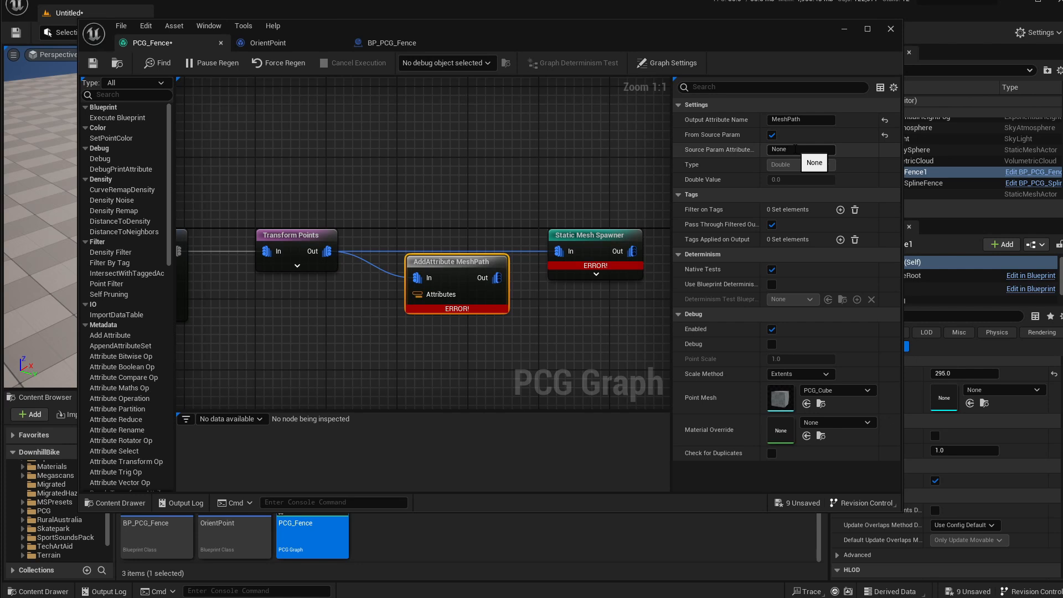
Place a Get Actor Property node below the Transform Points node in the PCG graph
{"action": "right_click_drag", "start_coordinate": [401, 251], "coordinate": [595, 236]}
{"action": "right_click_drag", "start_coordinate": [438, 276], "coordinate": [475, 281]}
{"action": "right_click_drag", "start_coordinate": [558, 303], "coordinate": [472, 291]}
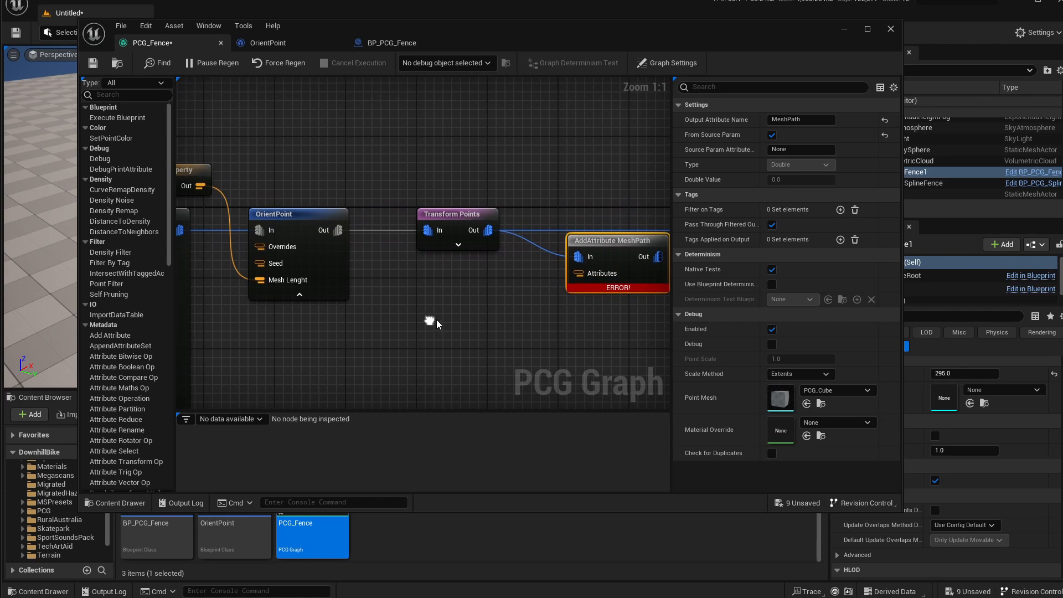
{"action": "right_click", "coordinate": [435, 324]}
{"action": "type", "text": "get ac"}
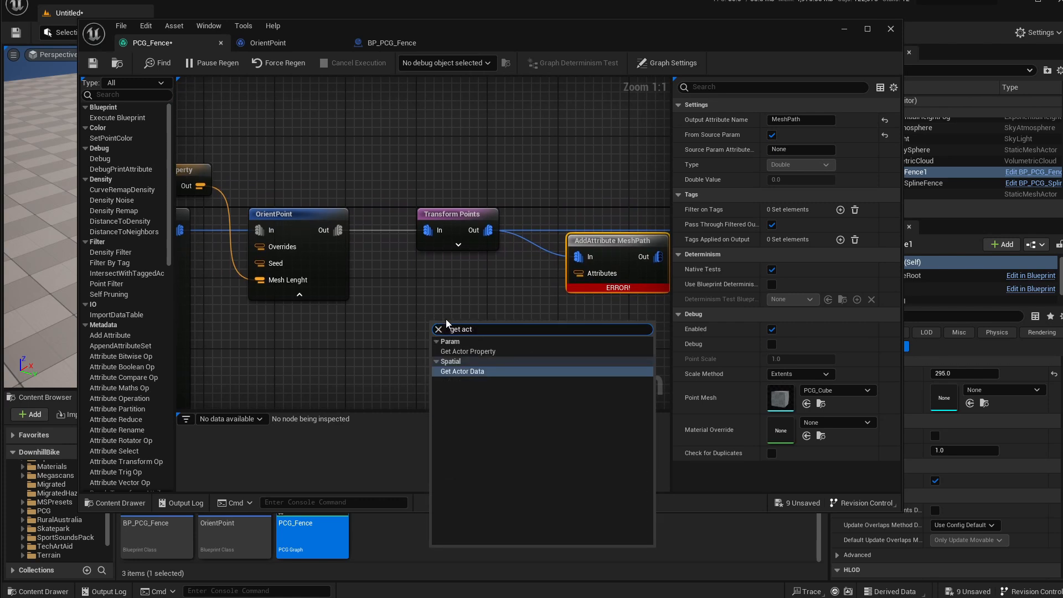
{"action": "type", "text": "t"}
{"action": "key", "text": "Up"}
{"action": "key", "text": "Return"}
{"action": "left_click_drag", "start_coordinate": [466, 331], "coordinate": [463, 315]}
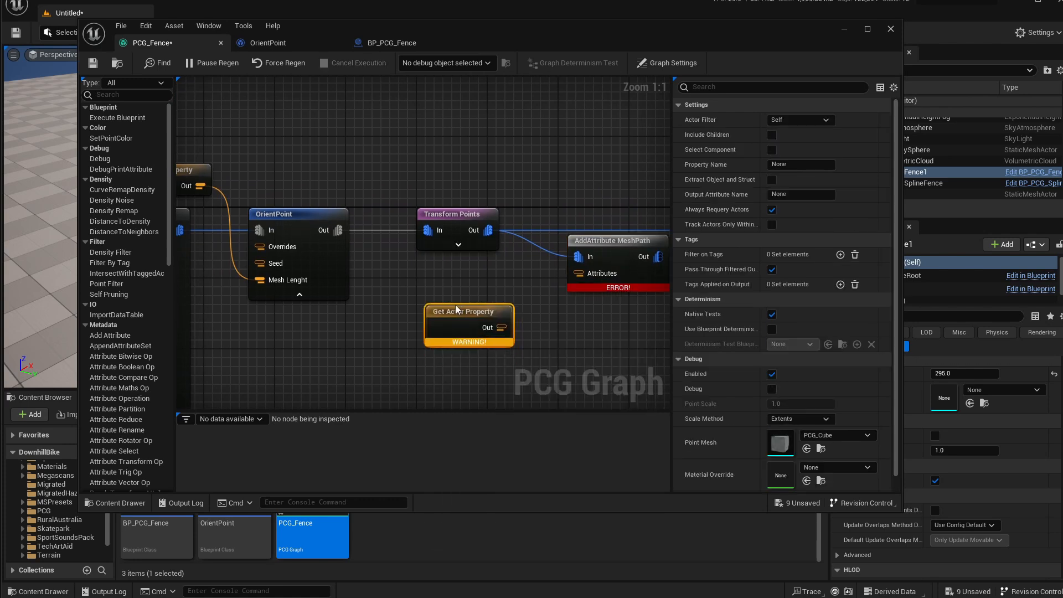
Set the new Get Actor Property node's Property Name to MeshPath and connect its output to the Add Attribute node's Attributes input
{"action": "left_click", "coordinate": [792, 164]}
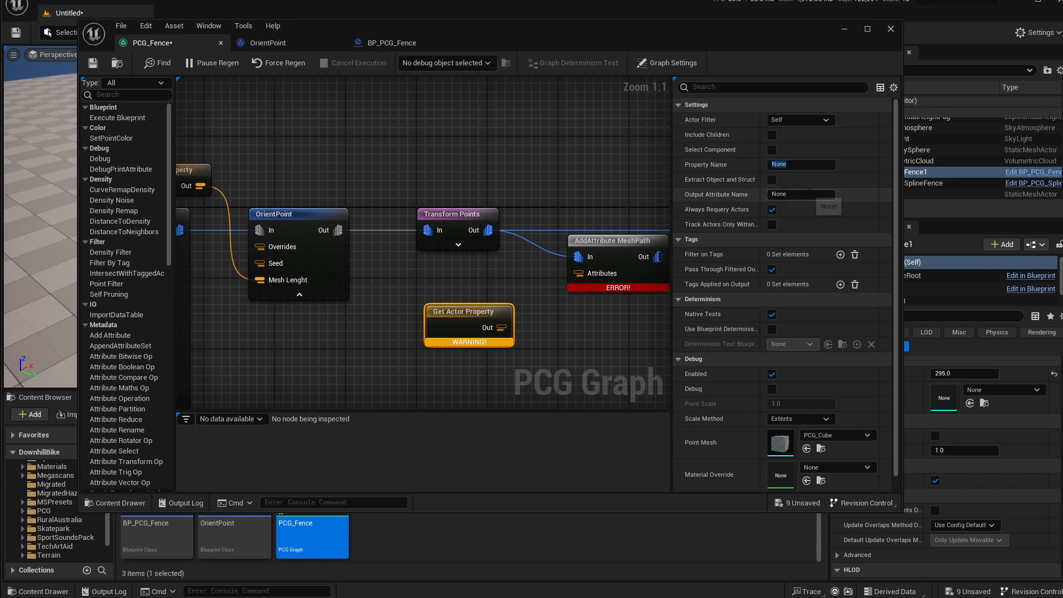
{"action": "type", "text": "MeshPath"}
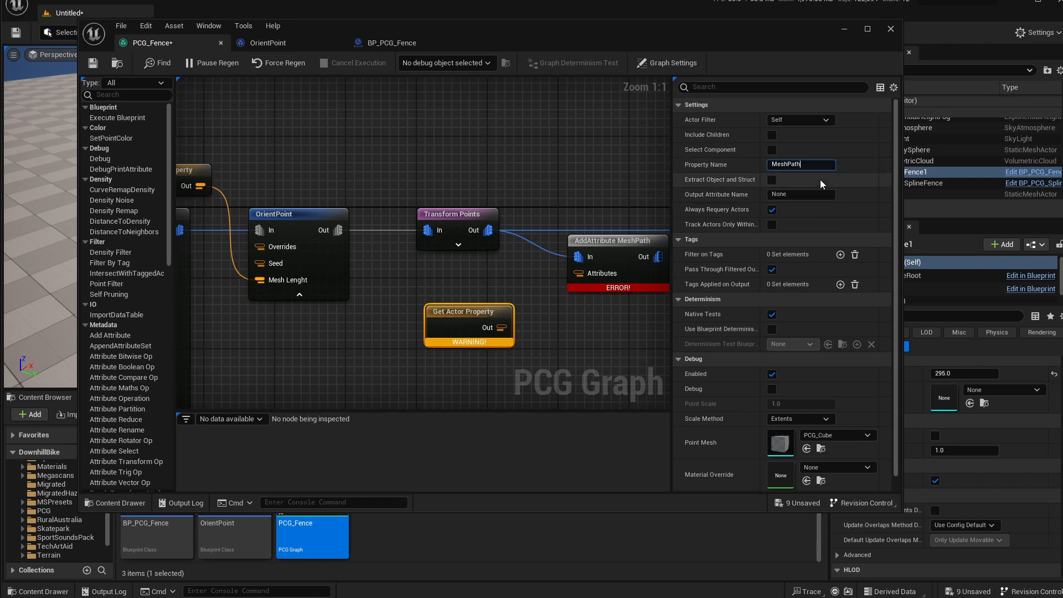
{"action": "key", "text": "Return"}
{"action": "left_click_drag", "start_coordinate": [500, 327], "coordinate": [578, 273]}
Replace the Static Mesh Spawner's direct input link with the Add Attribute node's output, and align the Add Attribute node in the row
{"action": "right_click_drag", "start_coordinate": [627, 205], "coordinate": [451, 191]}
{"action": "left_click", "coordinate": [544, 215], "text": "alt"}
{"action": "left_click_drag", "start_coordinate": [549, 219], "coordinate": [576, 199]}
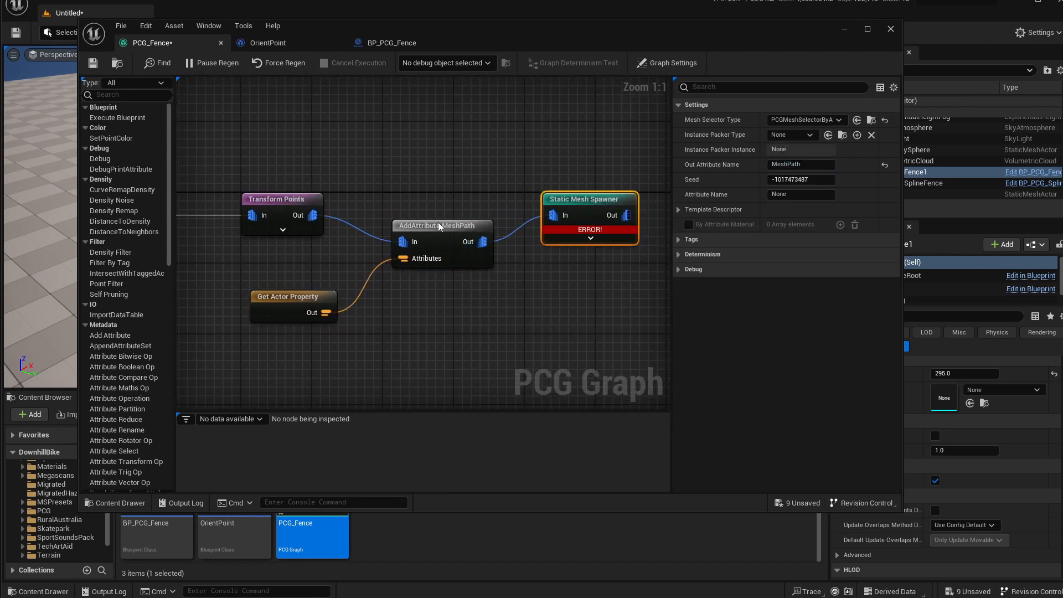
{"action": "left_click_drag", "start_coordinate": [440, 225], "coordinate": [422, 199]}
Clear the Static Mesh Spawner's Out Attribute Name and set its Attribute Name to MeshPath instead
{"action": "mouse_move", "coordinate": [582, 231]}
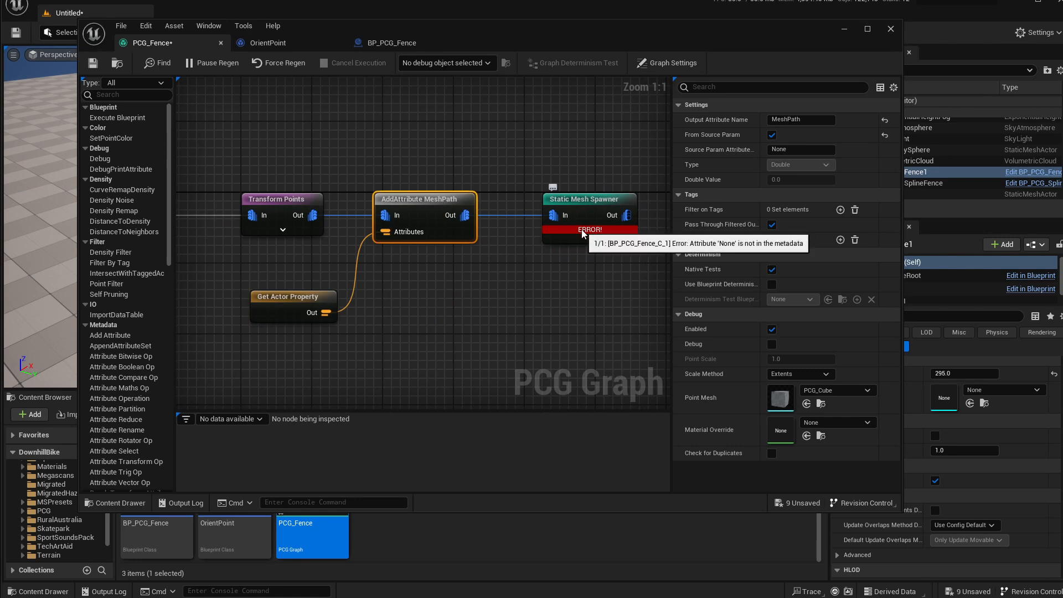
{"action": "left_click", "coordinate": [585, 236]}
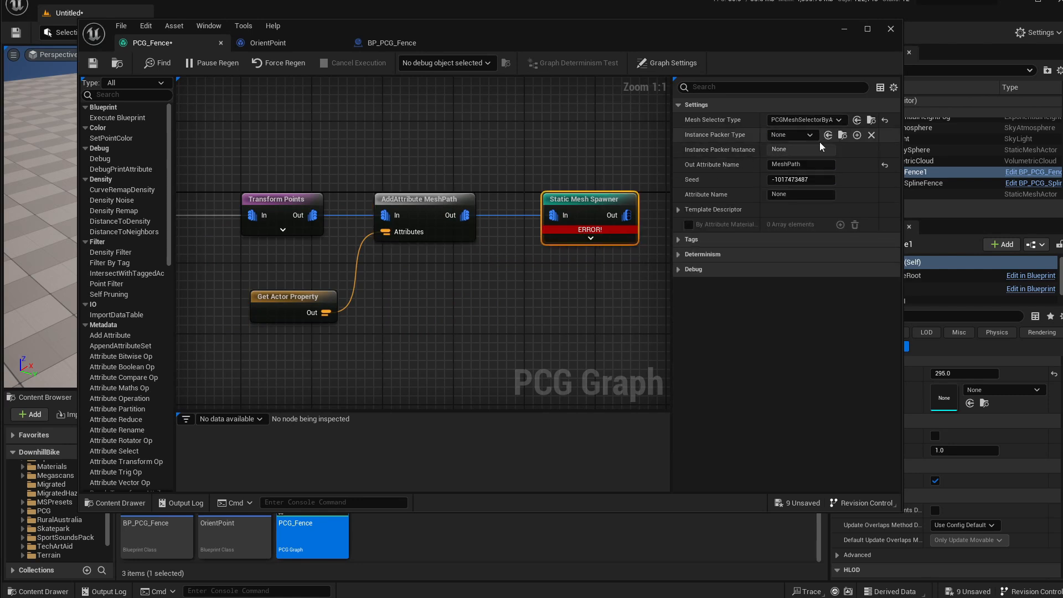
{"action": "left_click", "coordinate": [808, 164]}
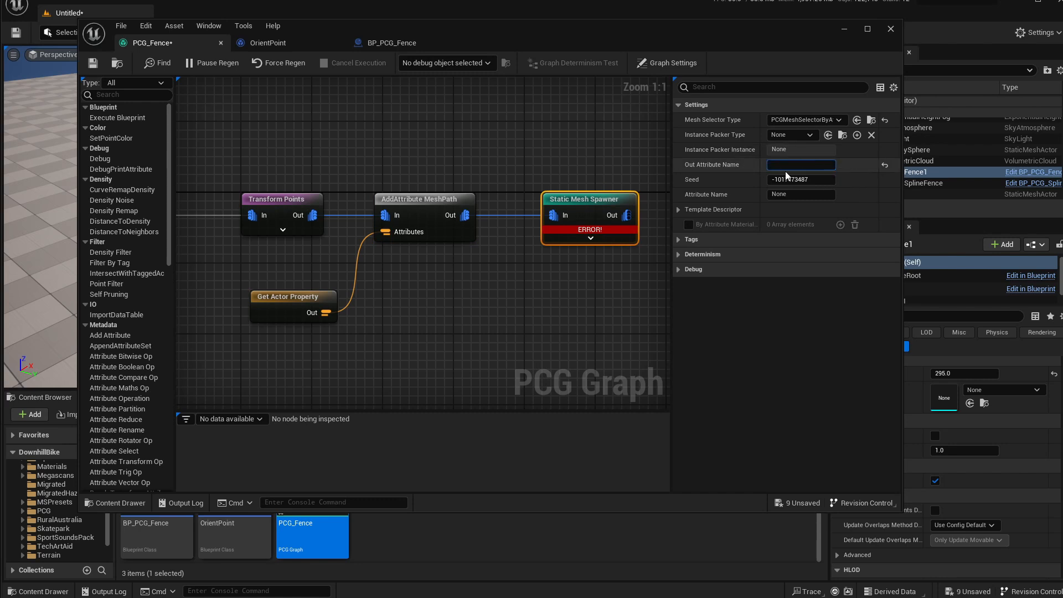
{"action": "left_click", "coordinate": [797, 195]}
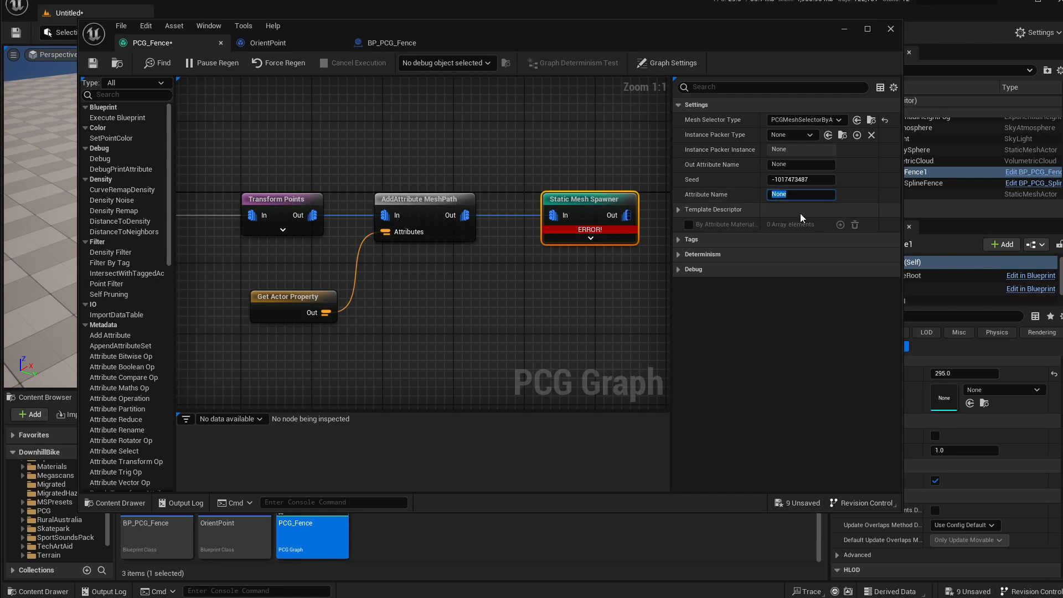
{"action": "key", "text": "Return"}
{"action": "key", "text": "ctrl+c"}
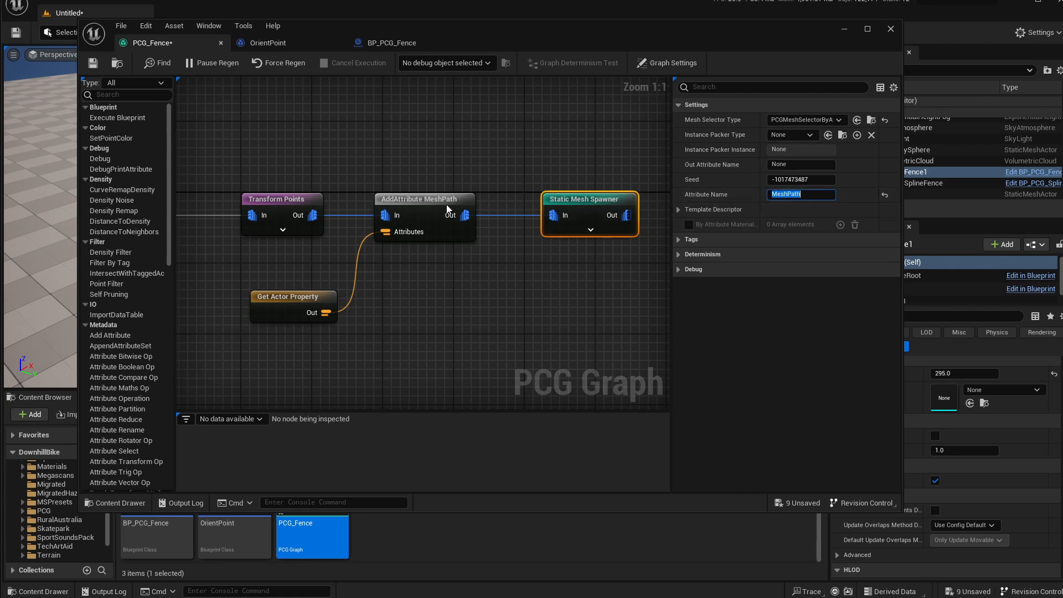
Arrange the Get Actor Property and Static Mesh Spawner nodes close to the Add Attribute node, saving the graph along the way
{"action": "left_click_drag", "start_coordinate": [318, 299], "coordinate": [284, 258]}
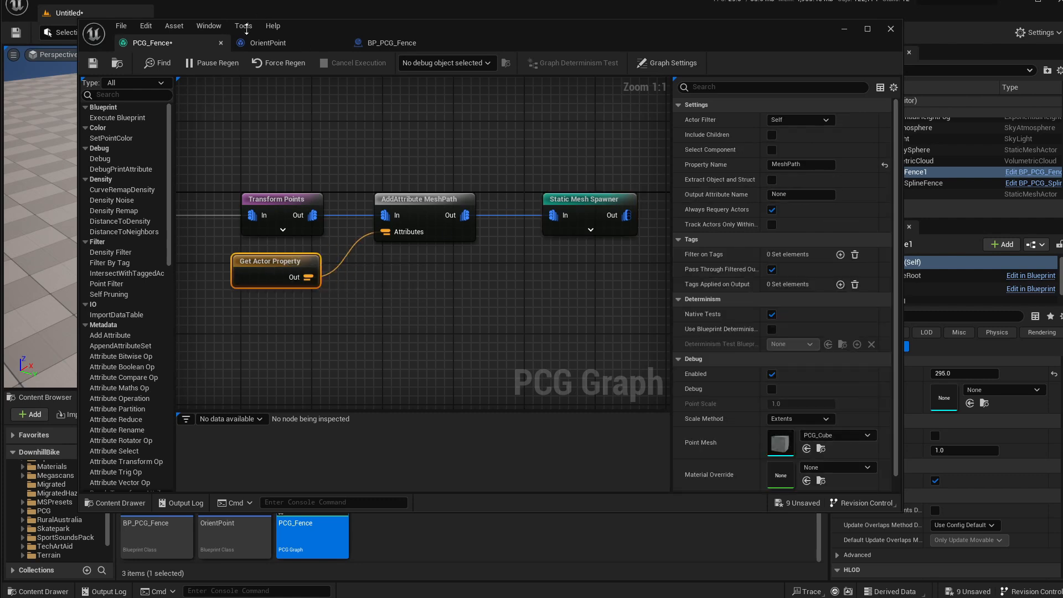
{"action": "left_click", "coordinate": [93, 63]}
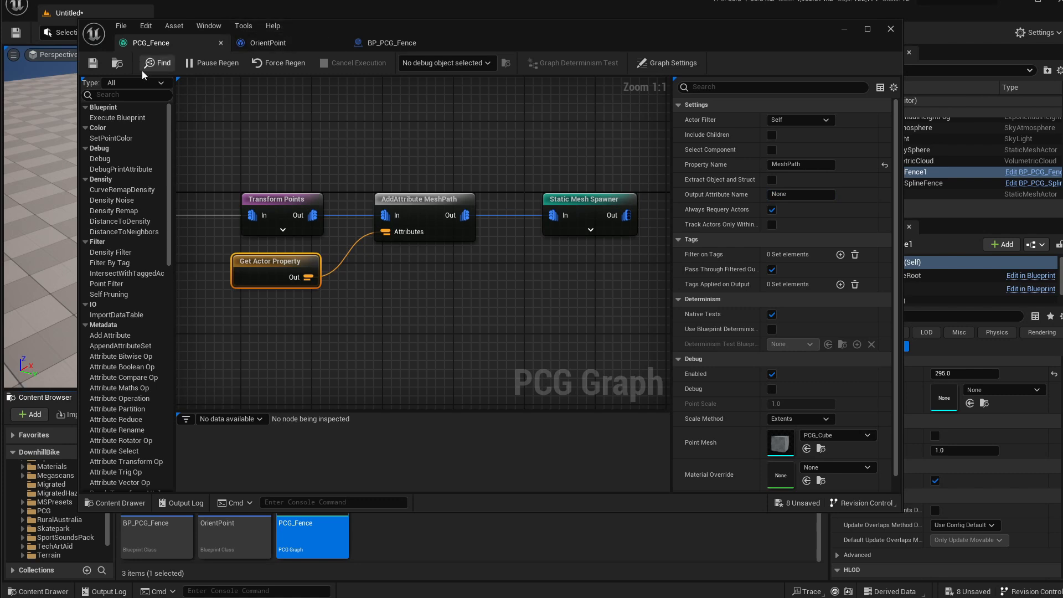
{"action": "left_click_drag", "start_coordinate": [214, 255], "coordinate": [288, 268]}
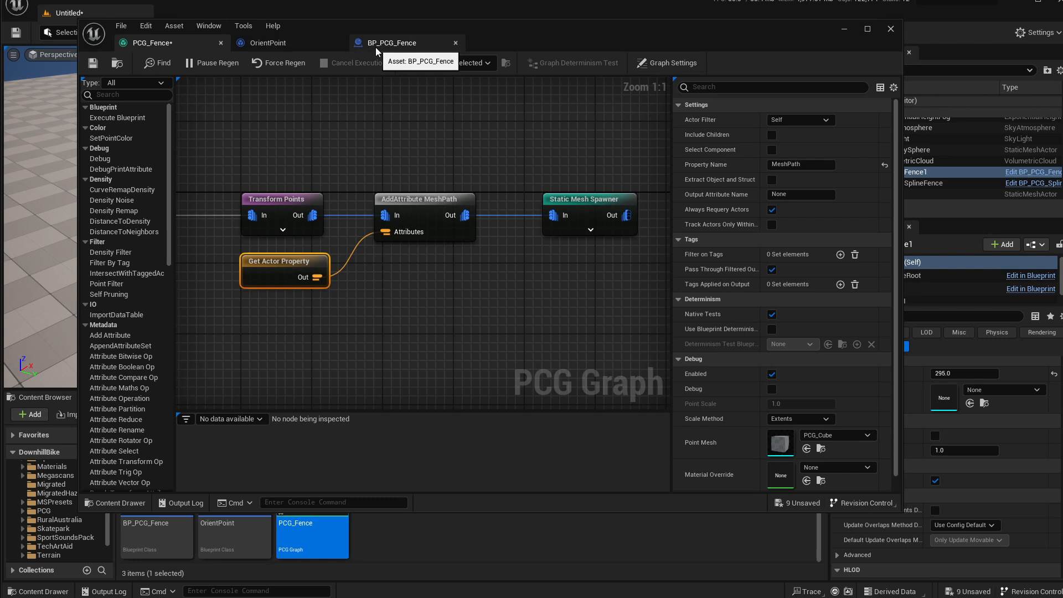
{"action": "left_click", "coordinate": [431, 222]}
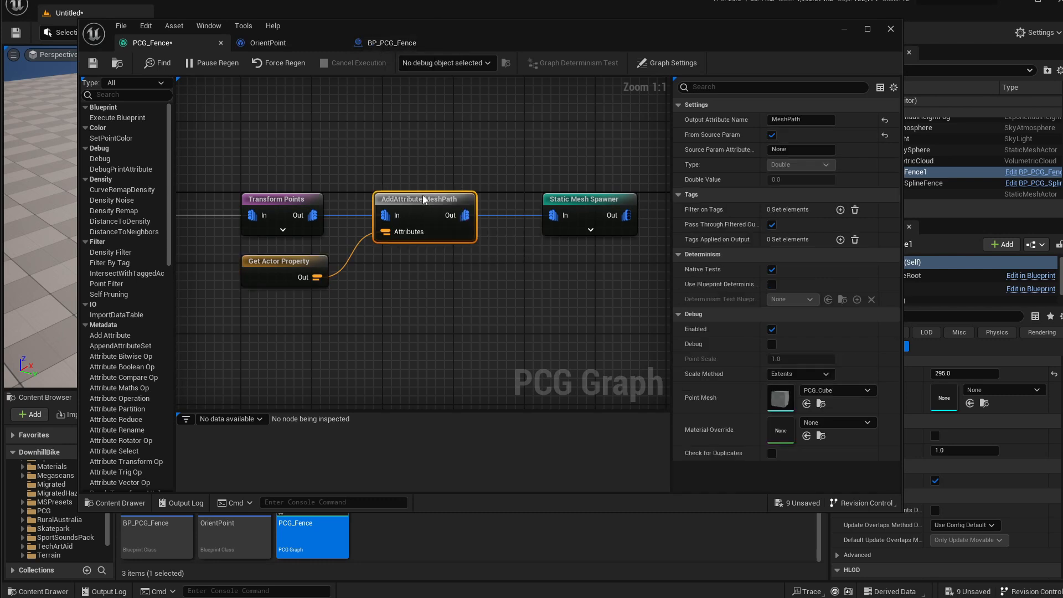
{"action": "left_click_drag", "start_coordinate": [616, 206], "coordinate": [565, 201]}
{"action": "left_click", "coordinate": [458, 227]}
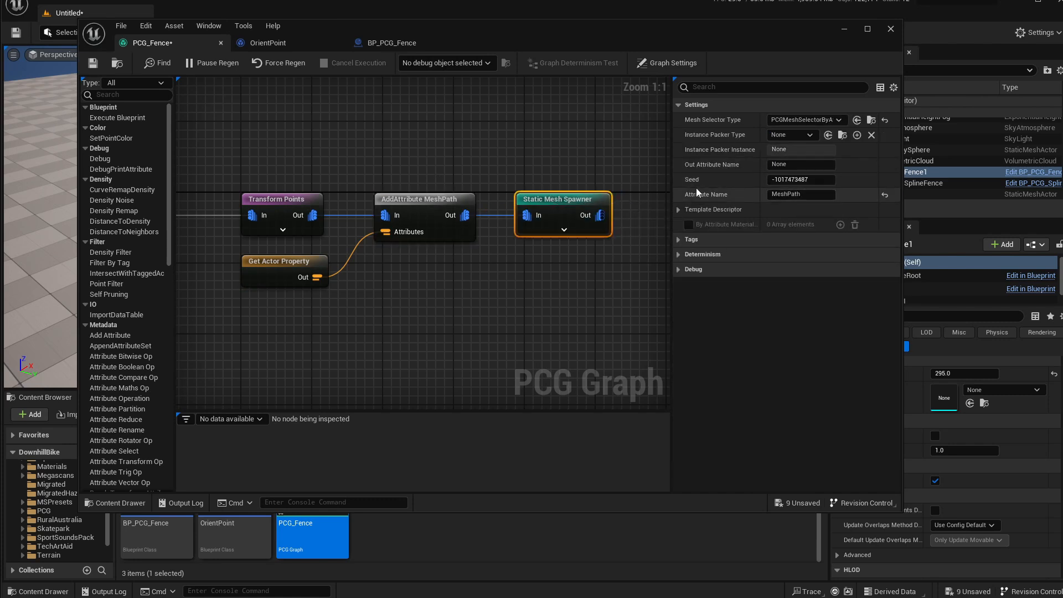
Reselect PCGMeshSelectorByAttribute as the spawner's Mesh Selector Type, set Attribute Name to MeshPath again, and save the graph
{"action": "left_click", "coordinate": [803, 119]}
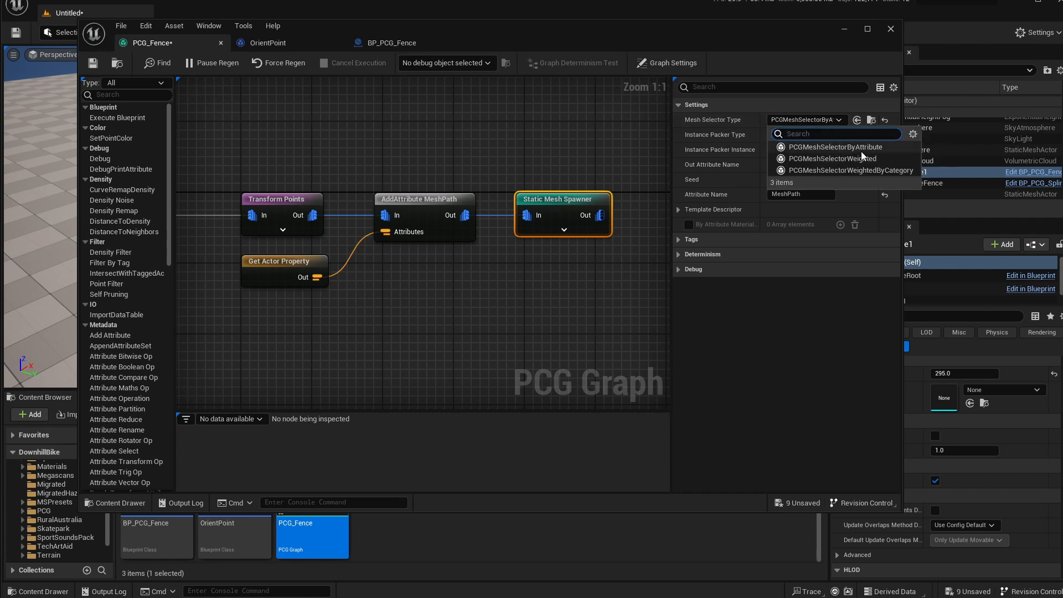
{"action": "left_click", "coordinate": [835, 147]}
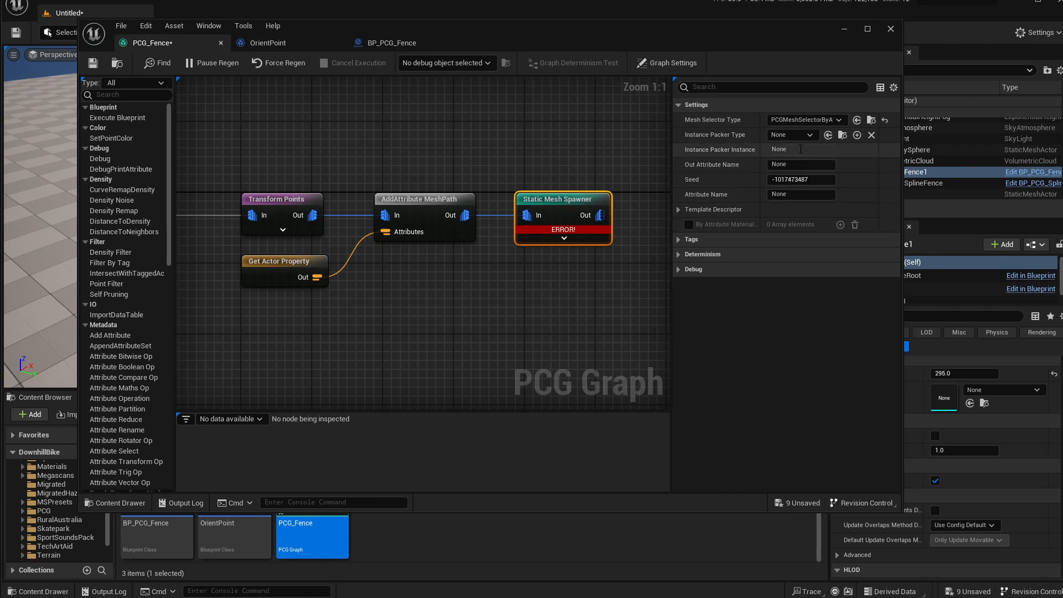
{"action": "left_click", "coordinate": [795, 195]}
{"action": "key", "text": "ctrl+v"}
{"action": "key", "text": "Return"}
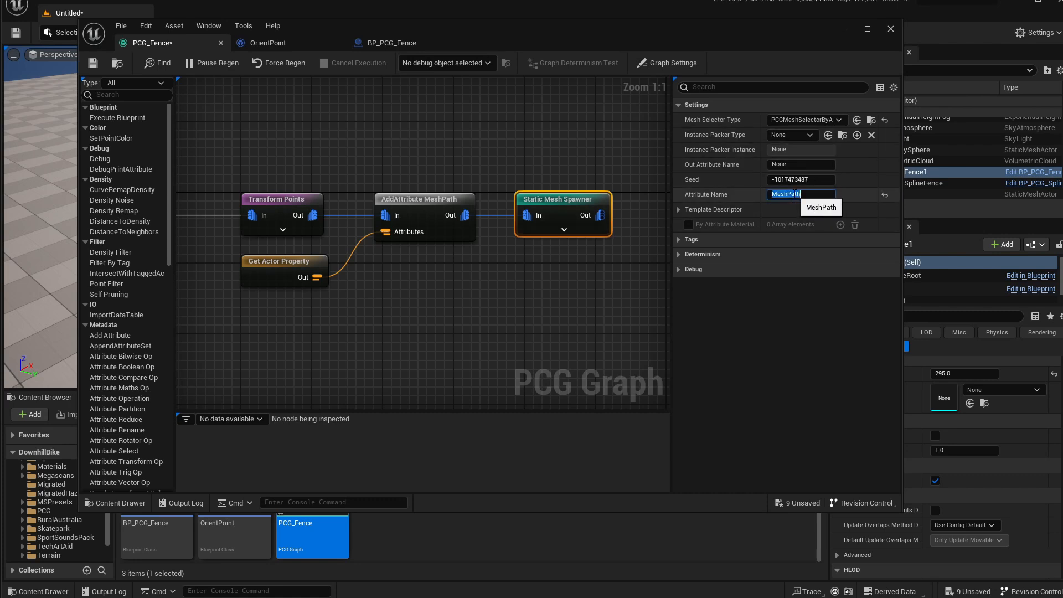
{"action": "left_click", "coordinate": [103, 62]}
Minimize the PCG graph window and set the BP_PCG_Fence1 actor's Mesh to S_Modular_Fence_uffla, searching for "fence"
{"action": "left_click_drag", "start_coordinate": [313, 30], "coordinate": [284, 42]}
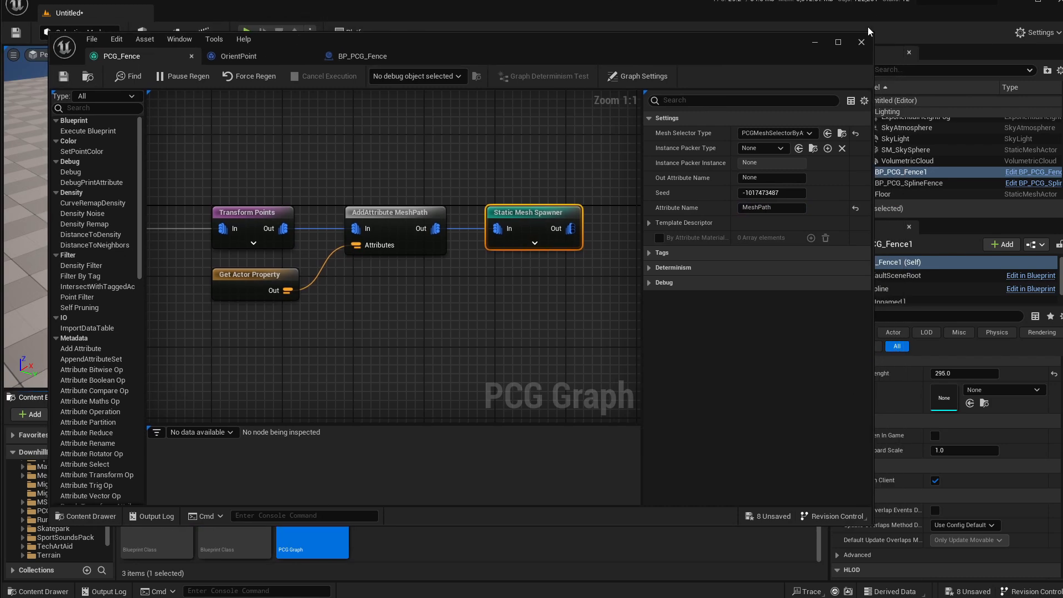
{"action": "left_click_drag", "start_coordinate": [799, 43], "coordinate": [736, 74]}
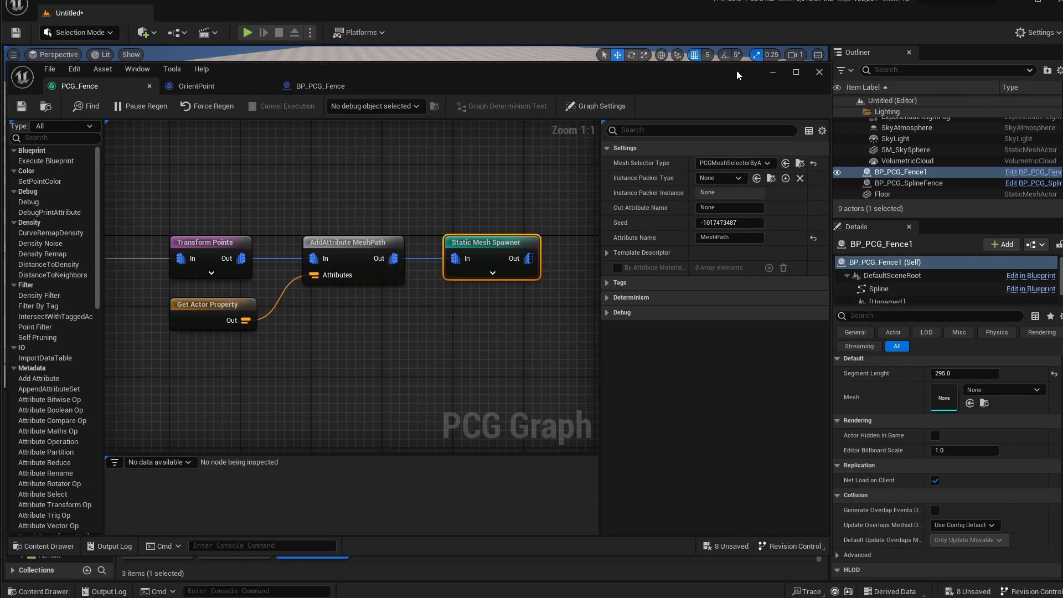
{"action": "left_click", "coordinate": [772, 73]}
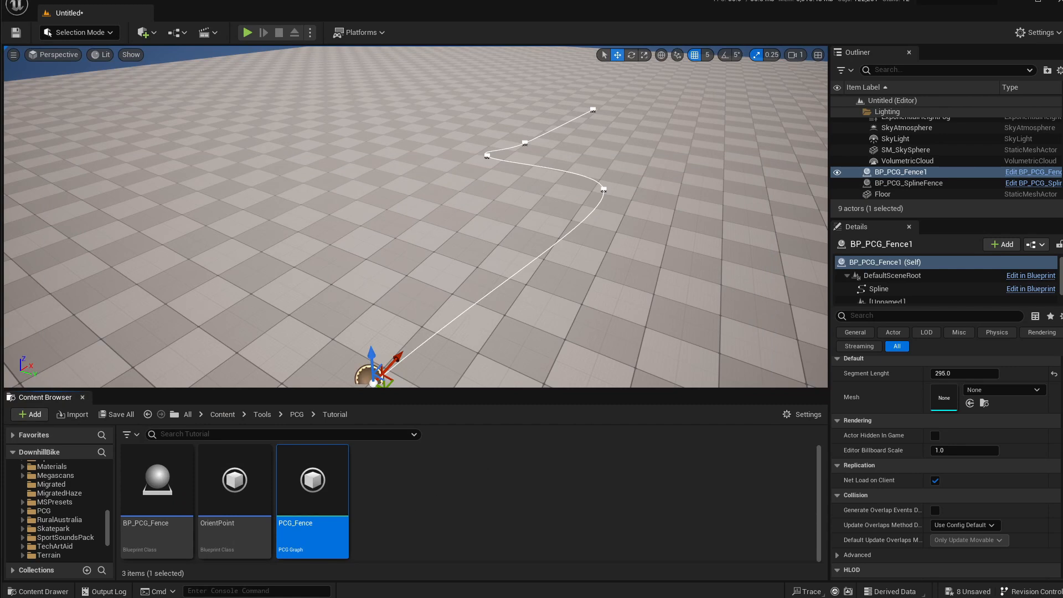
{"action": "left_click", "coordinate": [986, 393]}
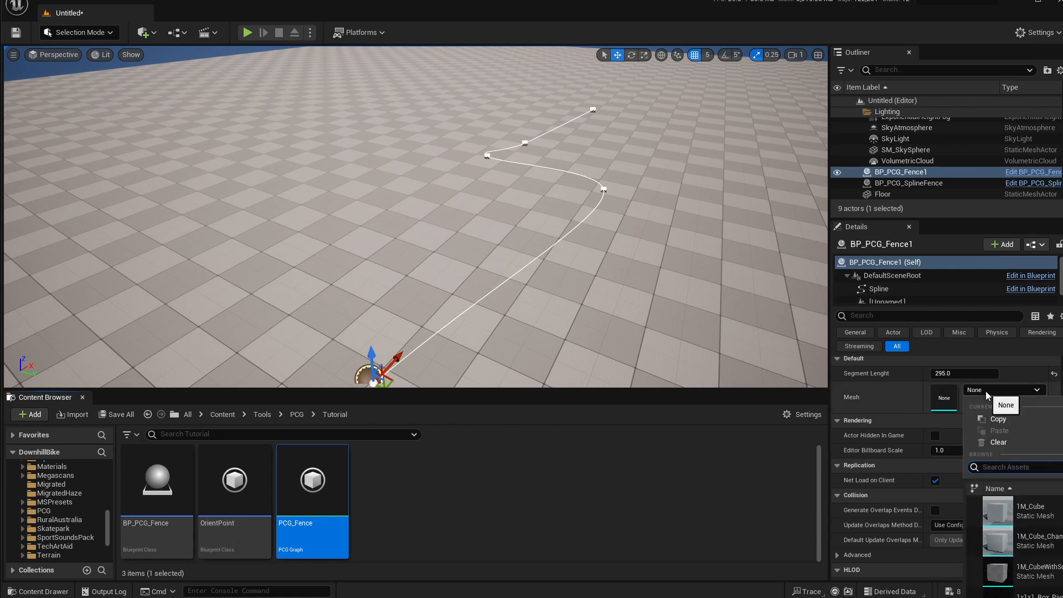
{"action": "type", "text": "fence"}
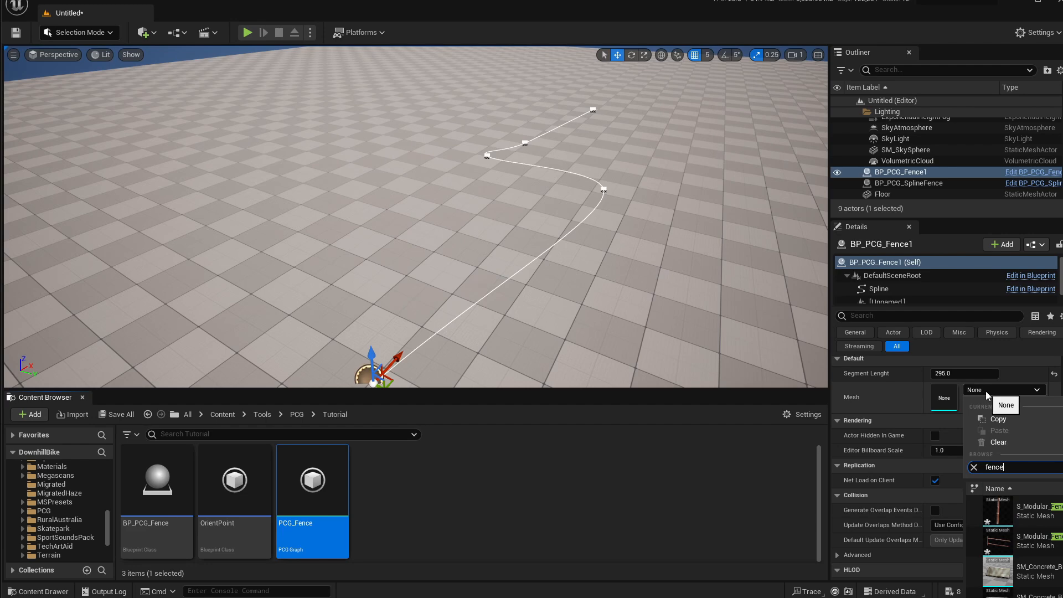
{"action": "left_click", "coordinate": [1019, 541]}
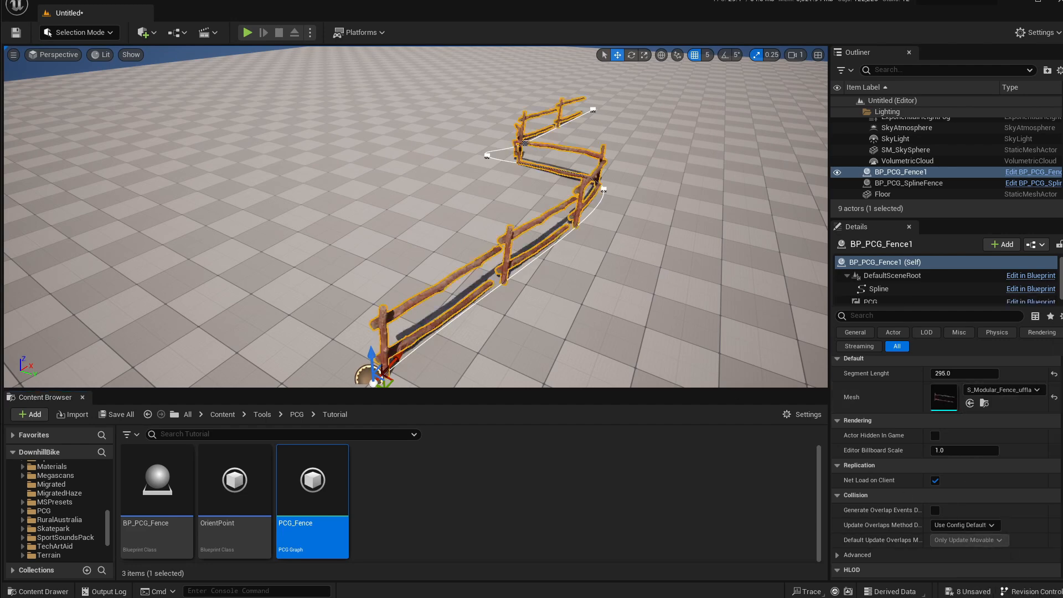
Set the Segment Lenght of the BP_PCG_Fence1 actor to 250
{"action": "key", "text": "w"}
{"action": "right_click_drag", "start_coordinate": [443, 221], "coordinate": [468, 244]}
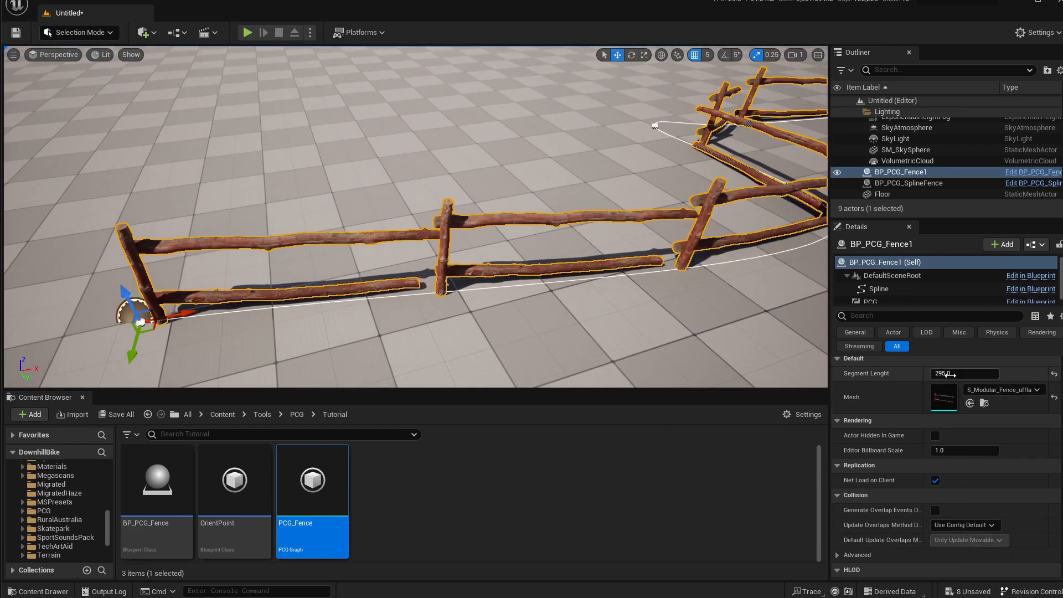
{"action": "left_click", "coordinate": [952, 374]}
{"action": "type", "text": "250"}
{"action": "key", "text": "Return"}
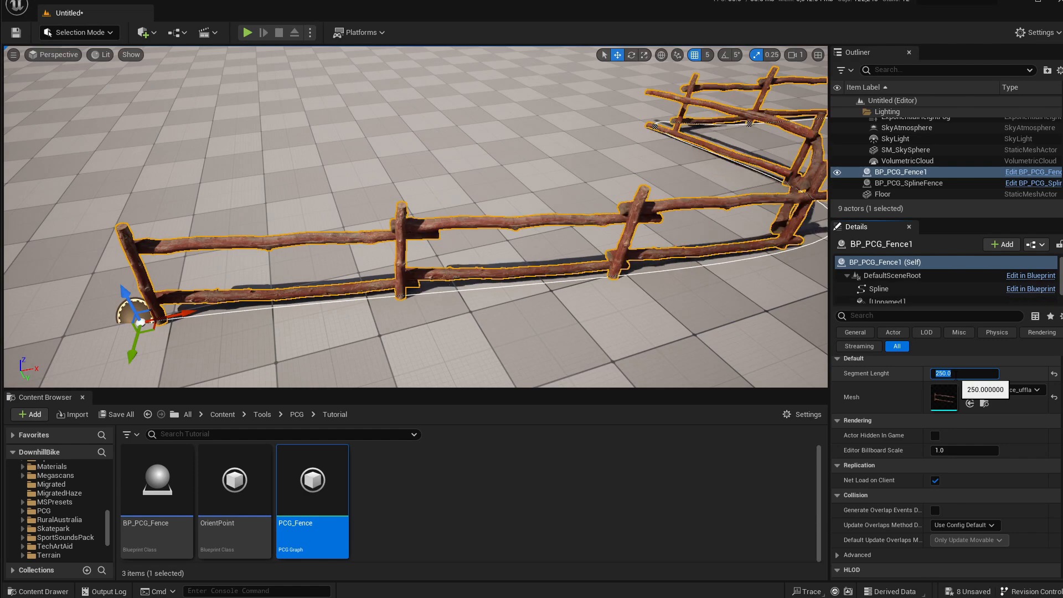
Move the spline point at the sharp bend of BP_PCG_Fence1 to soften the fence's curve
{"action": "key", "text": "w"}
{"action": "right_click_drag", "start_coordinate": [545, 199], "coordinate": [511, 190]}
{"action": "key", "text": "w"}
{"action": "key", "text": "d"}
{"action": "key", "text": "e"}
{"action": "key", "text": "a"}
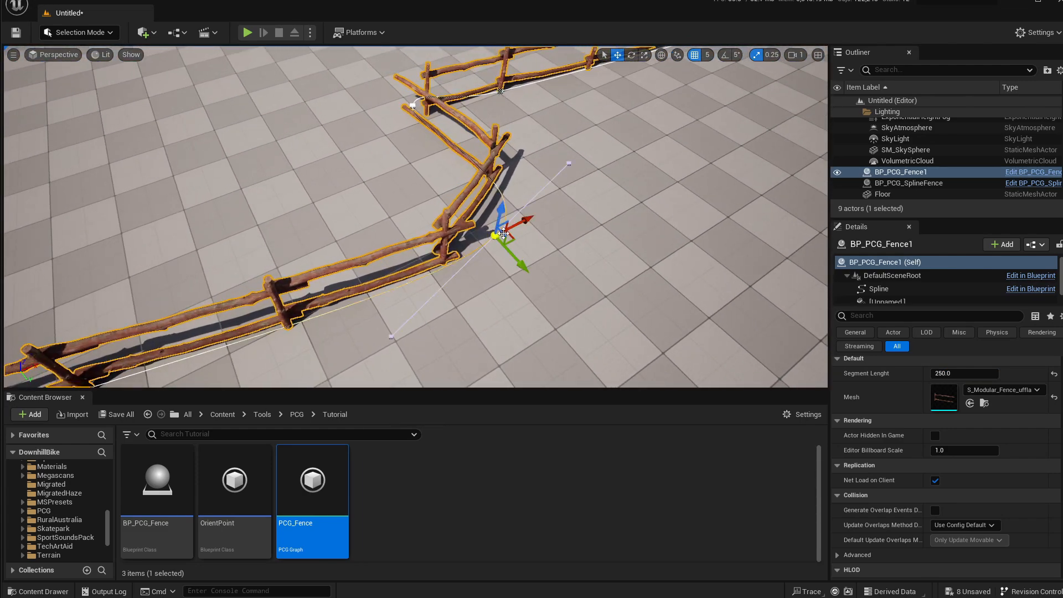
{"action": "left_click_drag", "start_coordinate": [510, 253], "coordinate": [419, 198]}
{"action": "right_click_drag", "start_coordinate": [482, 202], "coordinate": [493, 109]}
{"action": "key", "text": "d"}
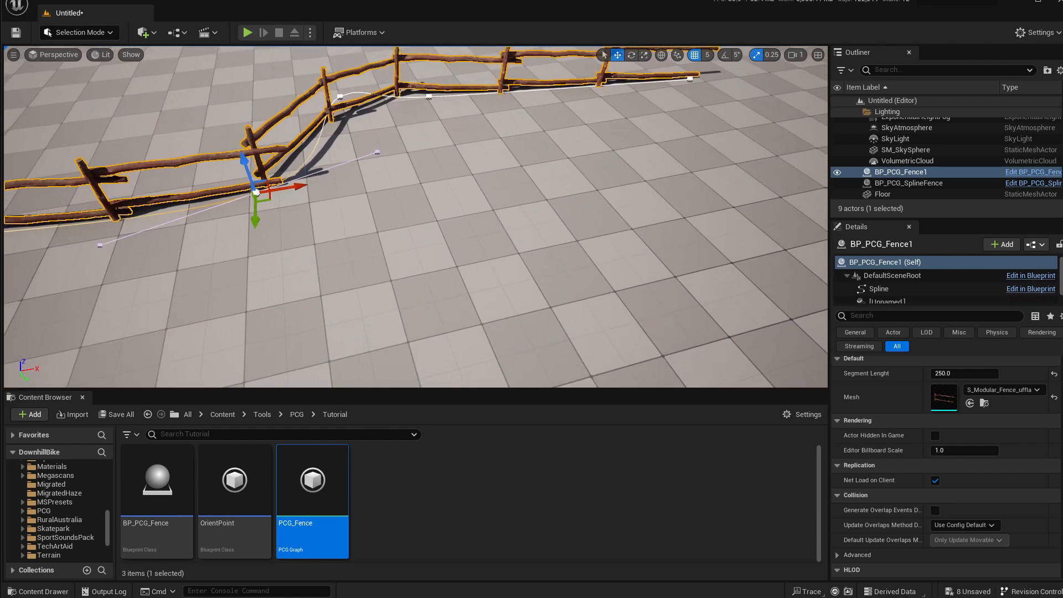
Reposition the spline points further along BP_PCG_Fence1 to reshape the far part of the fence
{"action": "left_click", "coordinate": [429, 98], "text": "ctrl"}
{"action": "left_click_drag", "start_coordinate": [435, 133], "coordinate": [425, 89]}
{"action": "mouse_move", "coordinate": [425, 90]}
{"action": "right_mouse_down"}
{"action": "mouse_move", "coordinate": [407, 51]}
{"action": "mouse_move", "coordinate": [416, 91]}
{"action": "right_mouse_up"}
{"action": "key", "text": "d"}
{"action": "left_click_drag", "start_coordinate": [396, 190], "coordinate": [498, 195]}
{"action": "left_click", "coordinate": [670, 230]}
{"action": "left_click_drag", "start_coordinate": [708, 229], "coordinate": [758, 223]}
Make the LocationOffset variable in the BP_PCG_Fence blueprint instance editable, compiling and saving the blueprint
{"action": "right_click_drag", "start_coordinate": [758, 222], "coordinate": [728, 223]}
{"action": "key", "text": "a"}
{"action": "key", "text": "w"}
{"action": "key", "text": "s"}
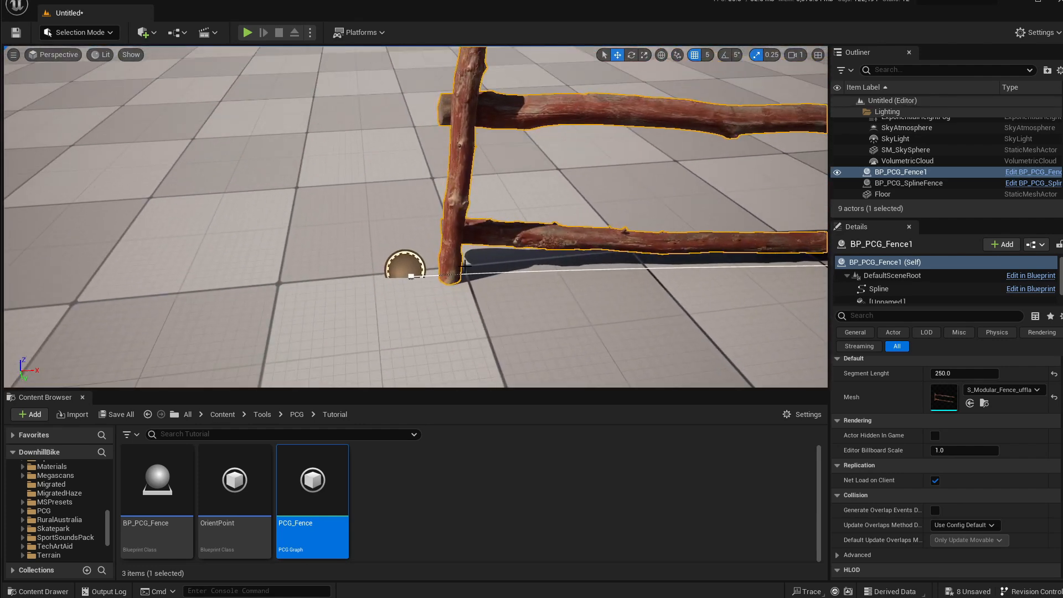
{"action": "left_click", "coordinate": [408, 273]}
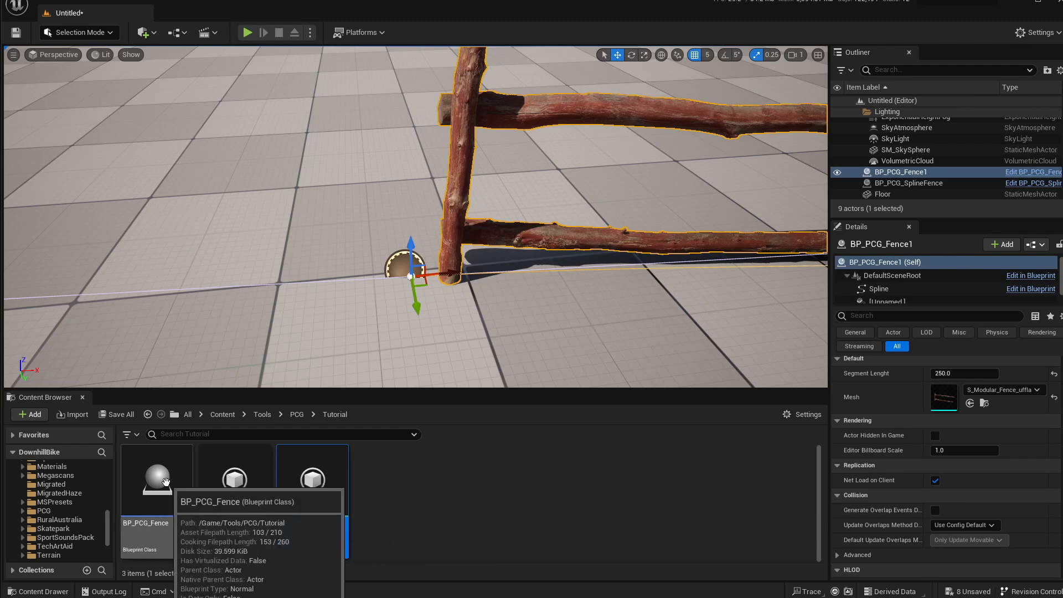
{"action": "double_click", "coordinate": [165, 482]}
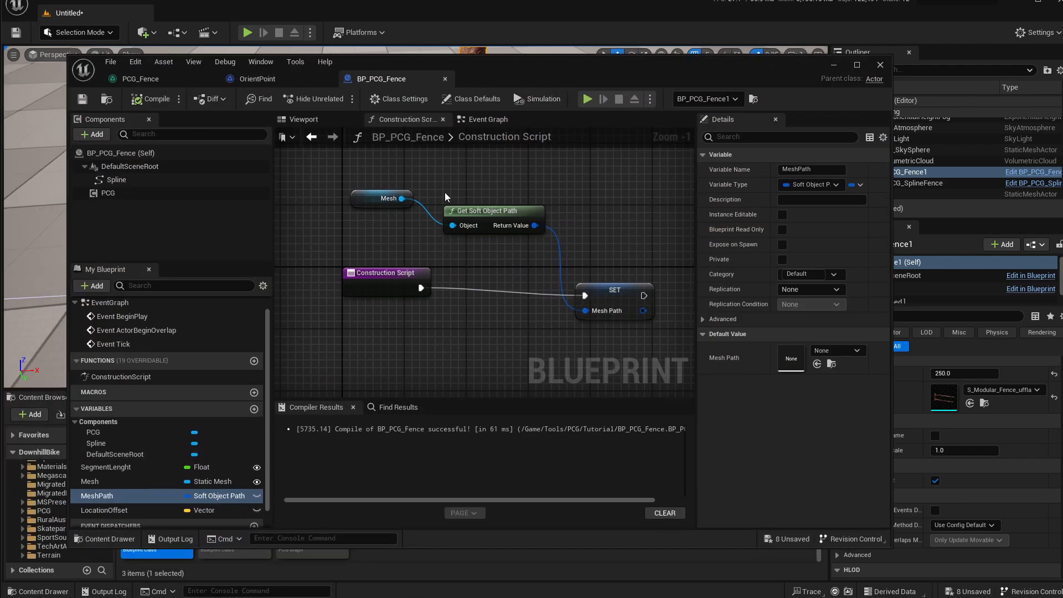
{"action": "left_click", "coordinate": [118, 510]}
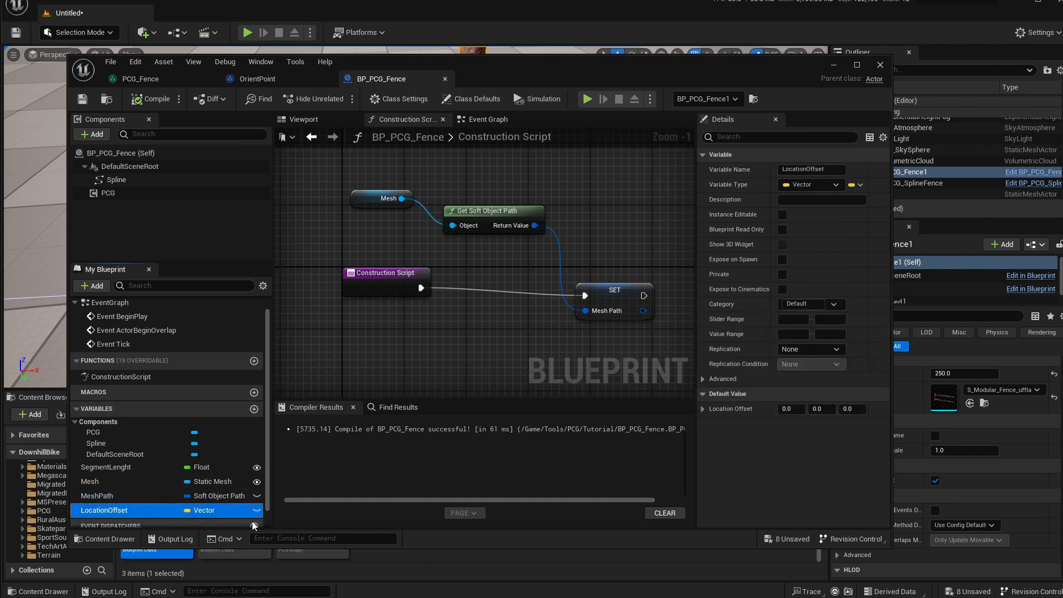
{"action": "left_click", "coordinate": [256, 510]}
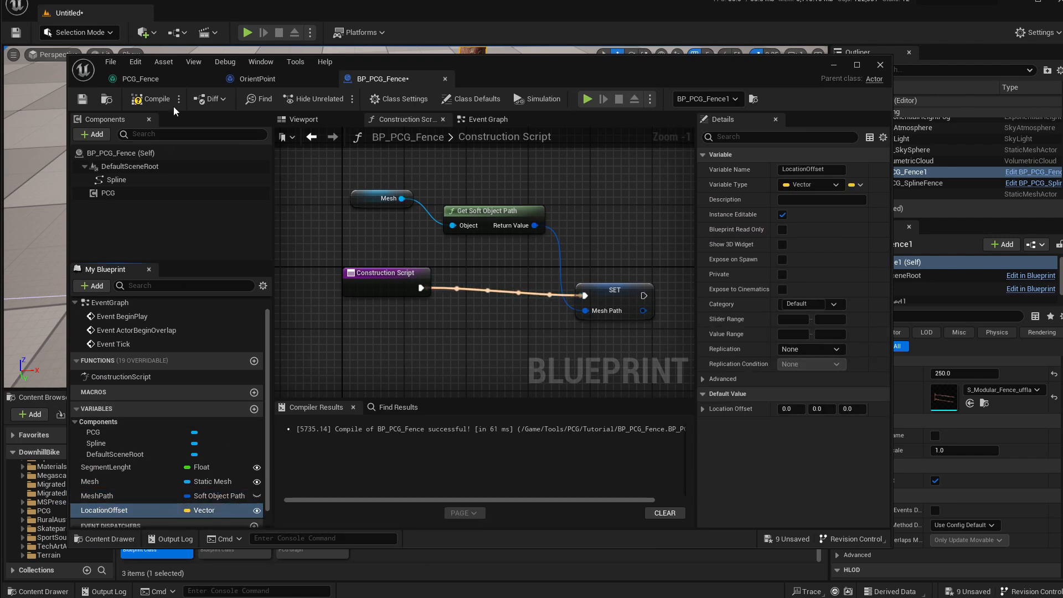
{"action": "left_click", "coordinate": [150, 98]}
{"action": "left_click", "coordinate": [82, 98]}
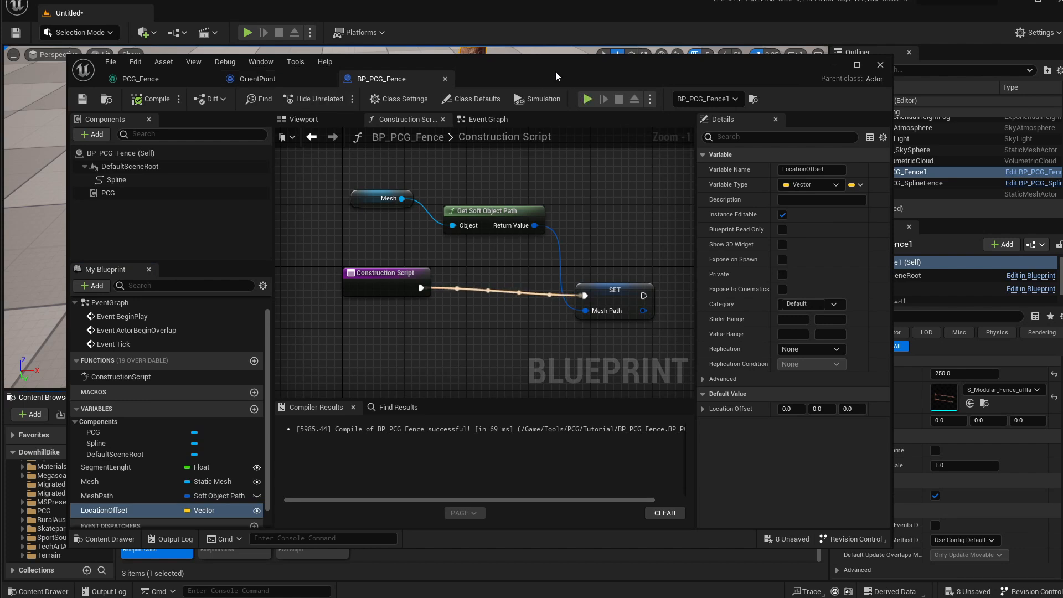
Add a Get Actor Property node to the PCG_Fence graph with its Property Name set to LocationOffset
{"action": "left_click_drag", "start_coordinate": [564, 81], "coordinate": [611, 62]}
{"action": "left_click", "coordinate": [200, 59]}
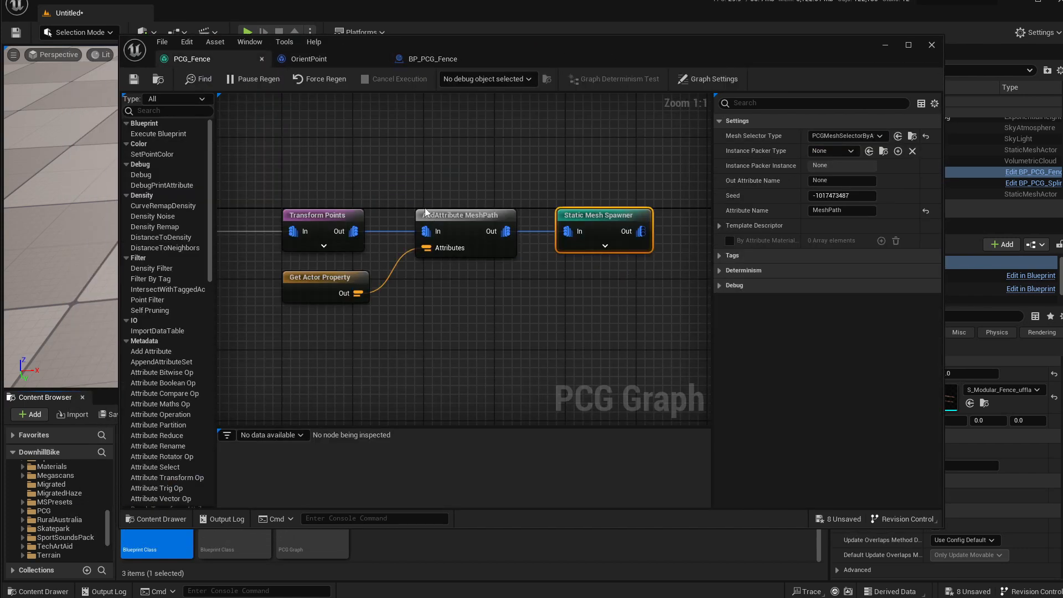
{"action": "right_click_drag", "start_coordinate": [327, 167], "coordinate": [371, 172]}
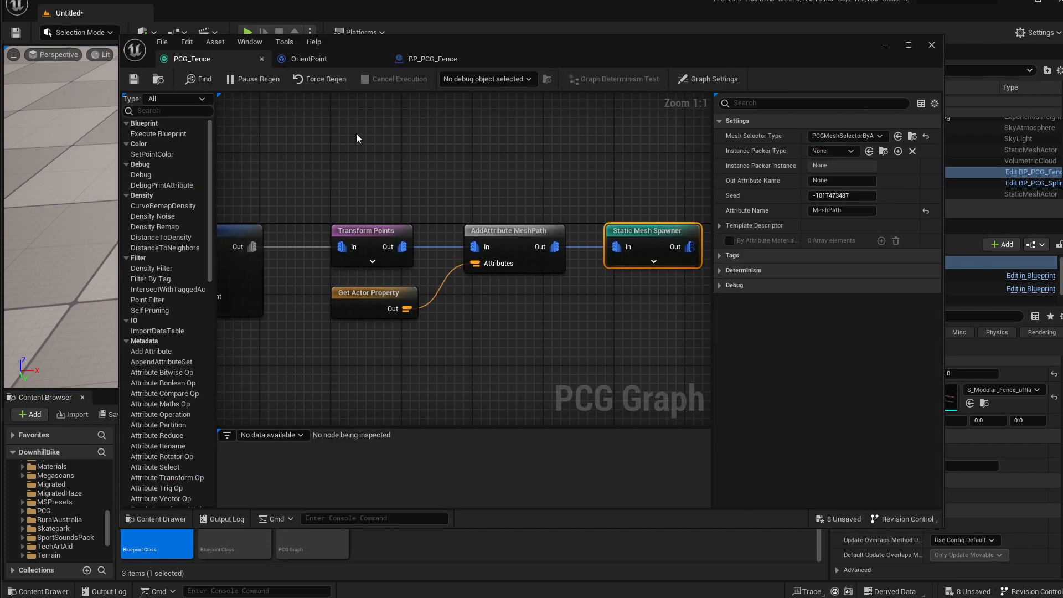
{"action": "right_click_drag", "start_coordinate": [466, 219], "coordinate": [409, 199]}
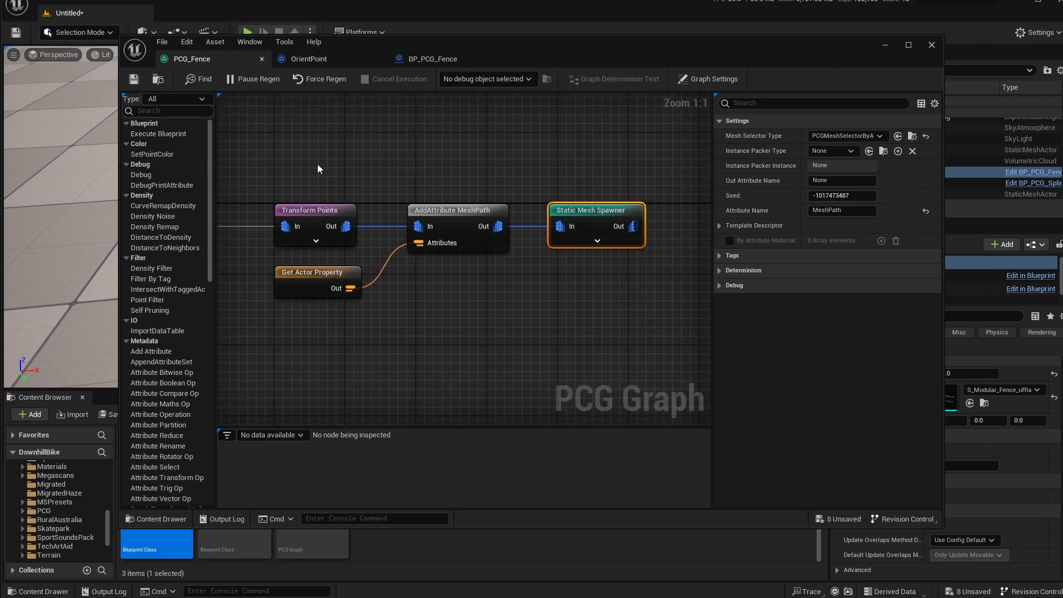
{"action": "right_click_drag", "start_coordinate": [304, 149], "coordinate": [363, 154]}
{"action": "right_click", "coordinate": [373, 163]}
{"action": "type", "text": "get"}
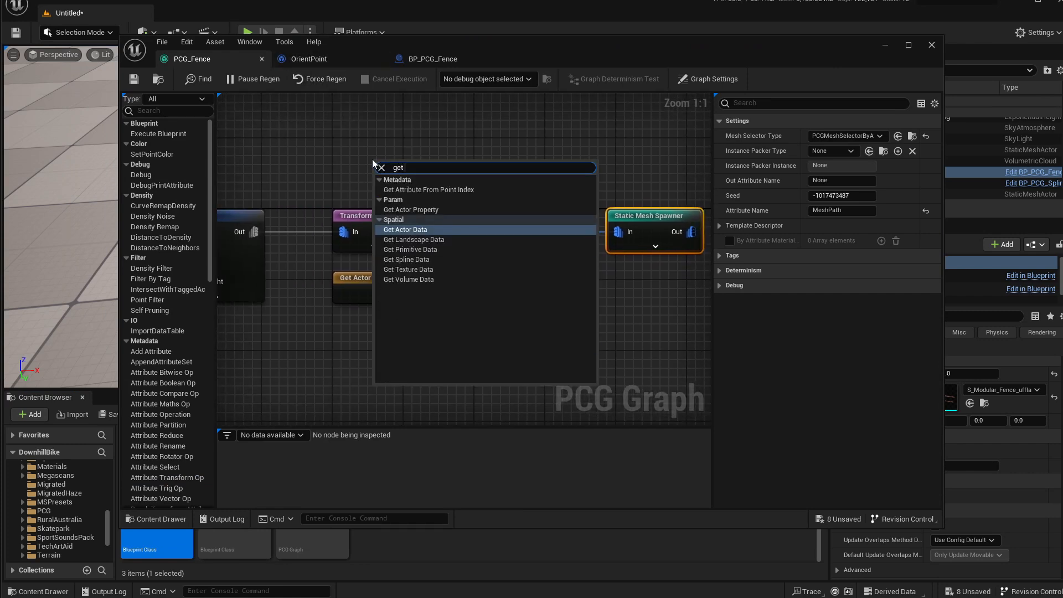
{"action": "key", "text": "Up"}
{"action": "key", "text": "Return"}
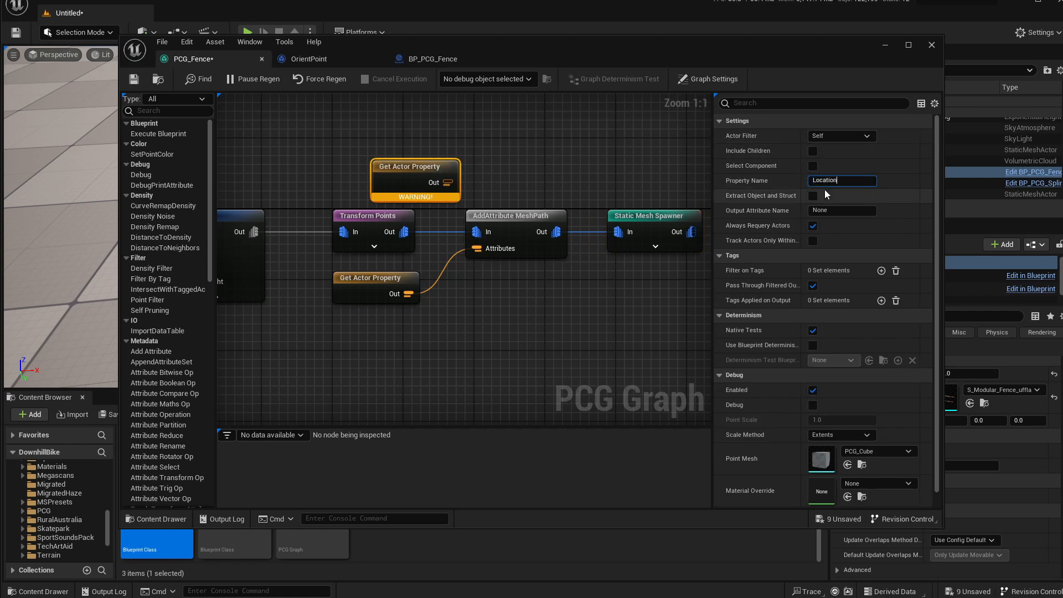
{"action": "type", "text": "t"}
{"action": "key", "text": "Return"}
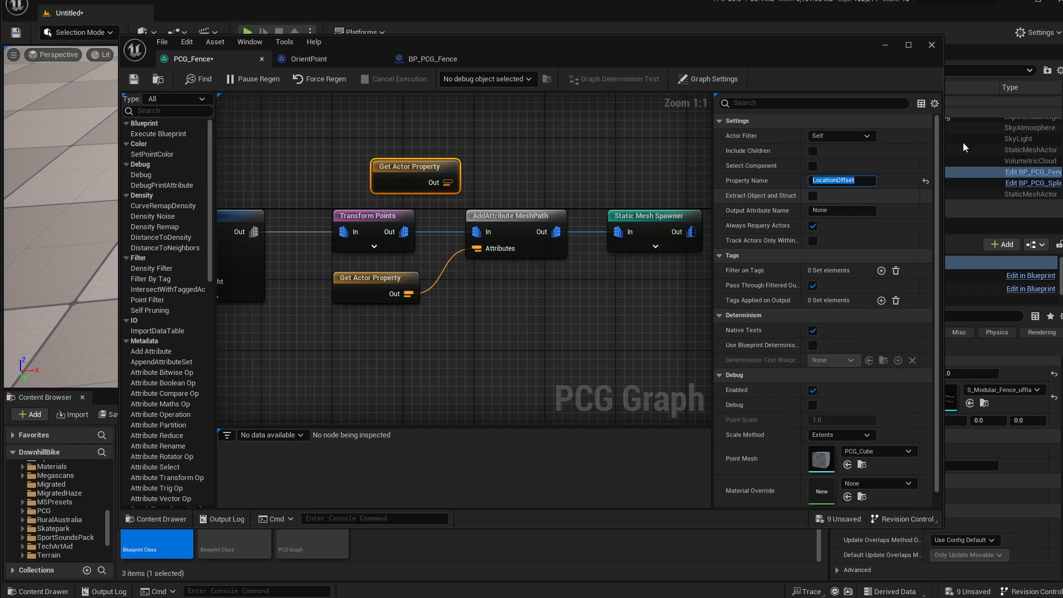
Place the LocationOffset Get Actor Property node beneath the MeshPath one and select the Transform Points node
{"action": "left_click_drag", "start_coordinate": [434, 172], "coordinate": [387, 318]}
{"action": "left_click", "coordinate": [520, 224]}
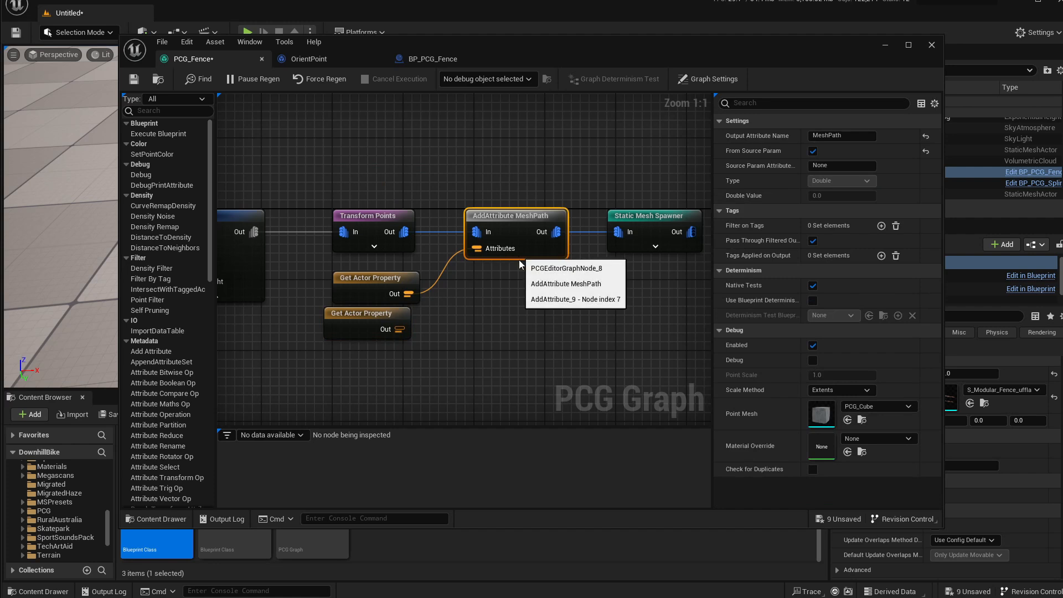
{"action": "right_click_drag", "start_coordinate": [529, 278], "coordinate": [471, 279]}
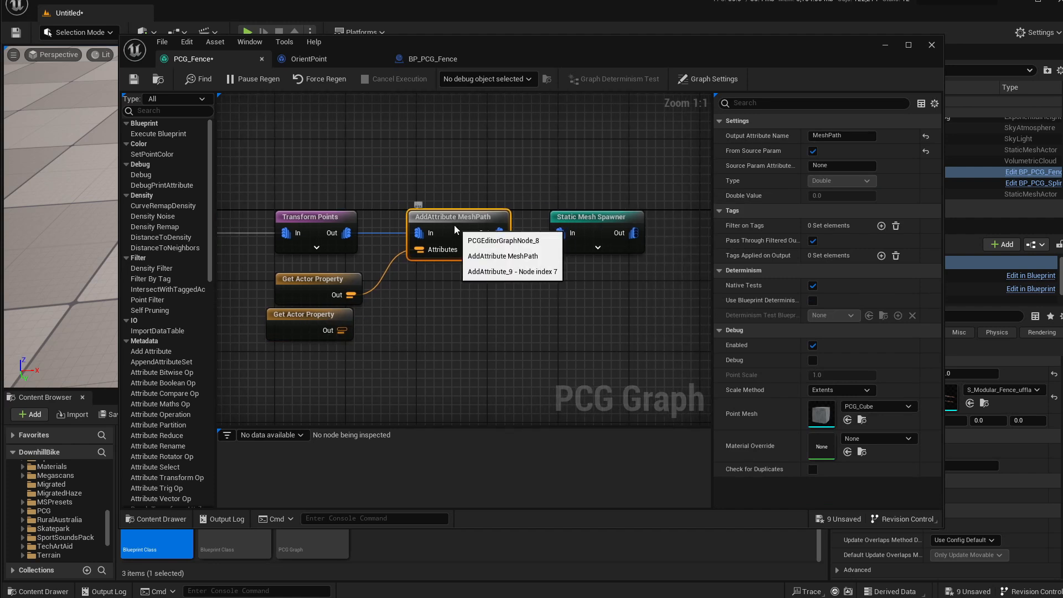
{"action": "left_click_drag", "start_coordinate": [308, 187], "coordinate": [437, 238]}
{"action": "right_click_drag", "start_coordinate": [303, 185], "coordinate": [384, 187]}
{"action": "left_click", "coordinate": [394, 241]}
{"action": "right_click_drag", "start_coordinate": [540, 200], "coordinate": [474, 201]}
{"action": "left_click", "coordinate": [443, 203]}
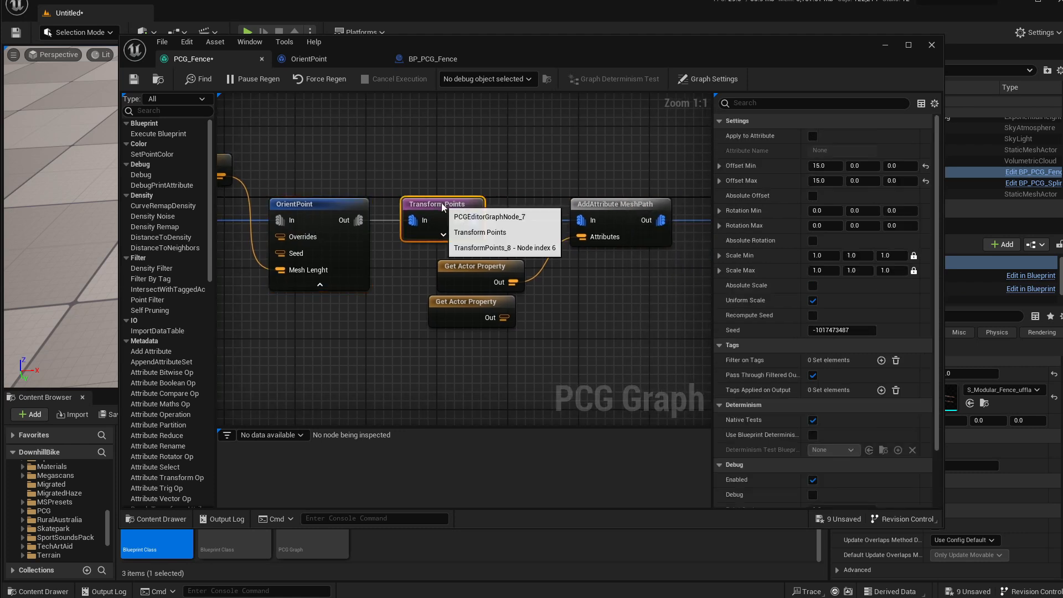
Space the Transform Points, Add Attribute and Static Mesh Spawner nodes further from OrientPoint, with the MeshPath property node under Add Attribute
{"action": "left_click_drag", "start_coordinate": [430, 208], "coordinate": [483, 208]}
{"action": "right_click_drag", "start_coordinate": [590, 173], "coordinate": [501, 174]}
{"action": "left_click_drag", "start_coordinate": [517, 208], "coordinate": [587, 208]}
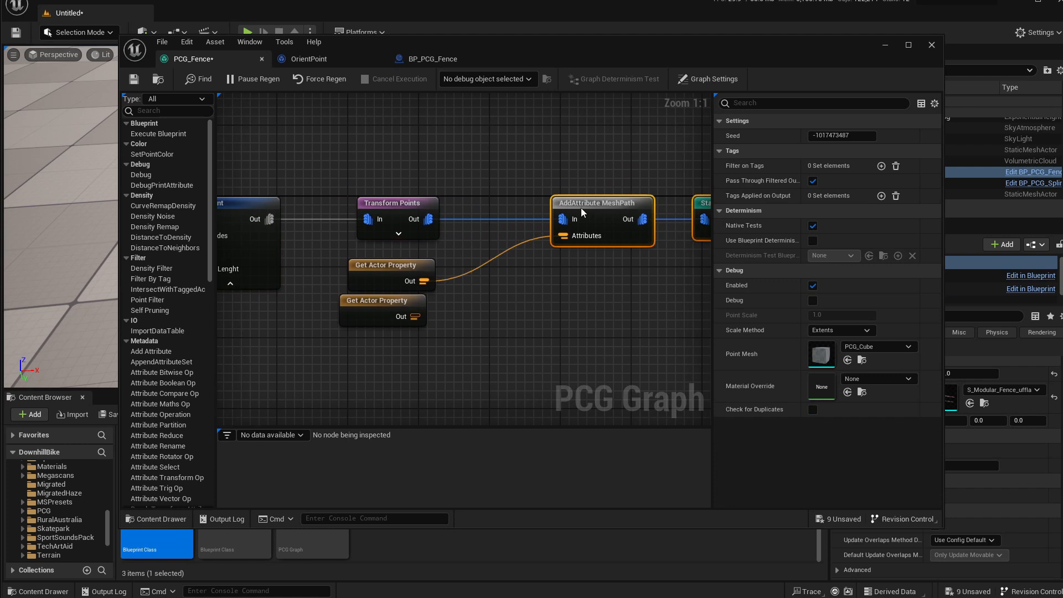
{"action": "left_click_drag", "start_coordinate": [425, 208], "coordinate": [487, 208]}
{"action": "left_click", "coordinate": [367, 268]}
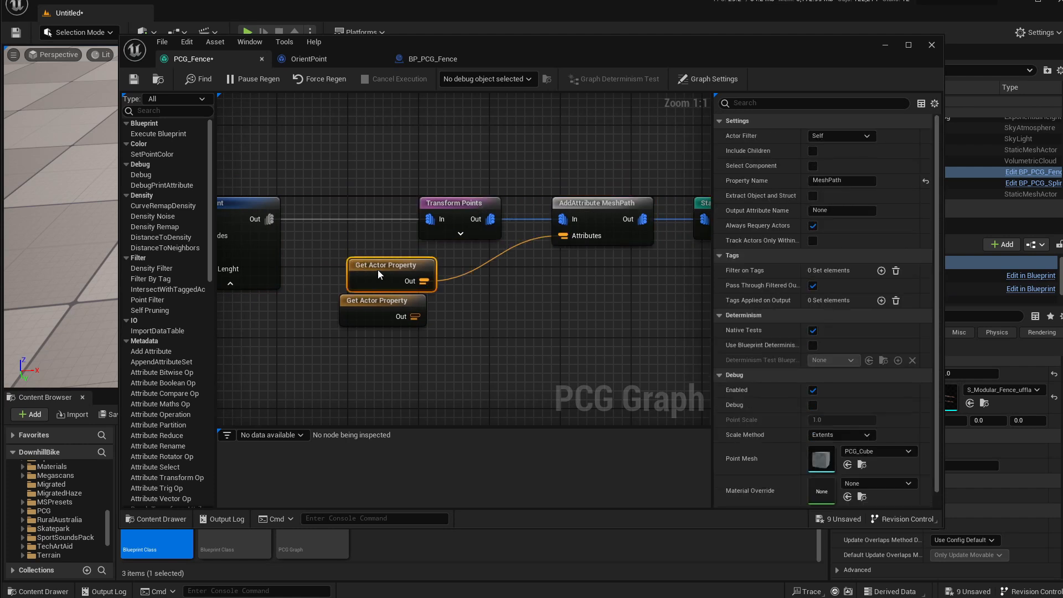
{"action": "left_click_drag", "start_coordinate": [377, 270], "coordinate": [469, 280]}
Set the X values of Offset Min and Offset Max on the Transform Points node to 0
{"action": "left_click", "coordinate": [455, 205]}
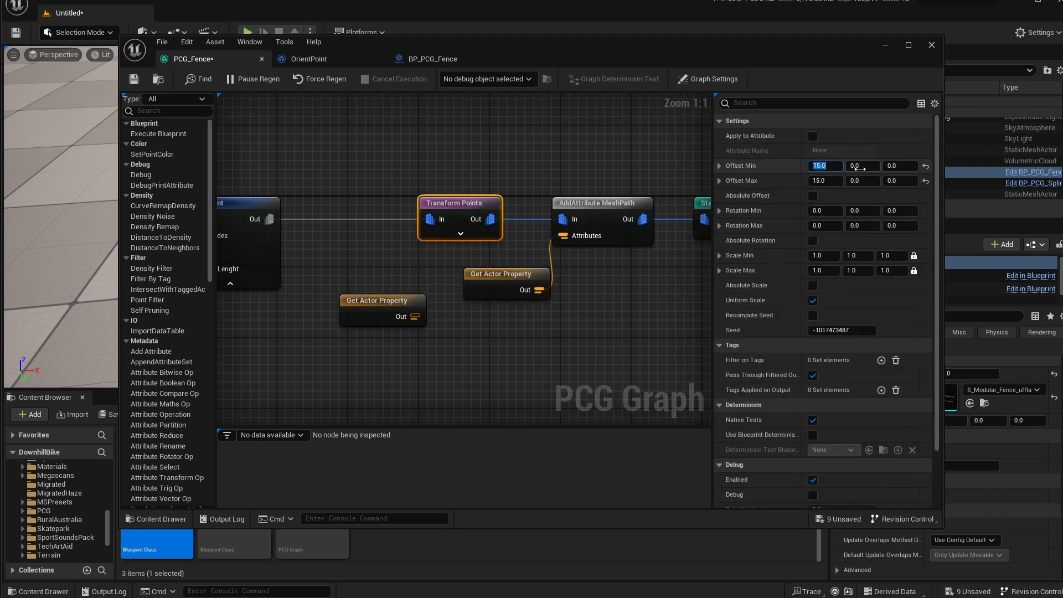
{"action": "type", "text": "0"}
{"action": "key", "text": "Return"}
{"action": "left_click", "coordinate": [821, 180]}
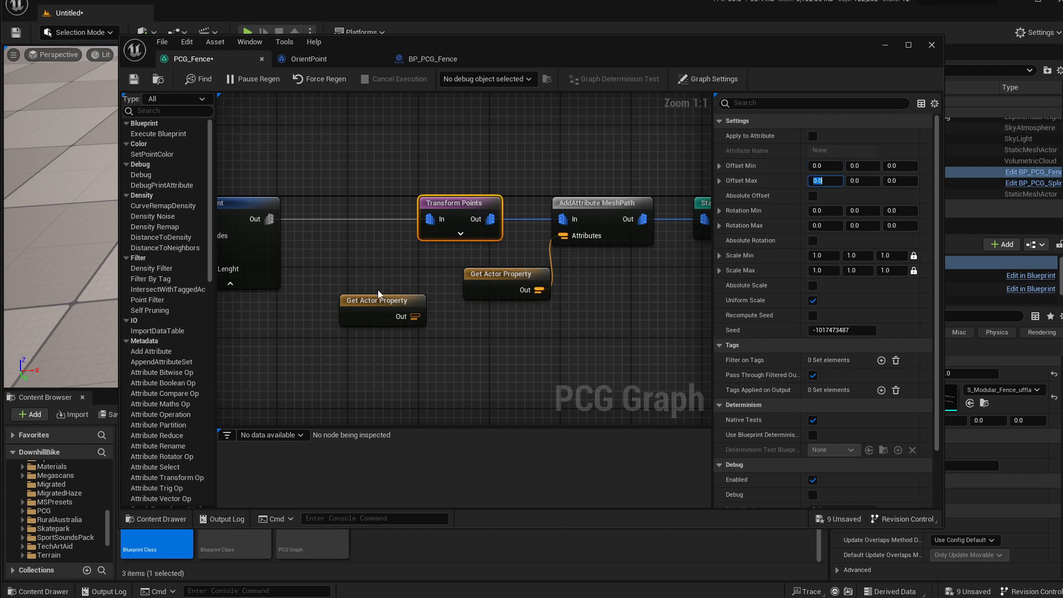
Expand the Transform Points inputs and connect the LocationOffset Get Actor Property node to Offset Min and Offset Max
{"action": "left_click_drag", "start_coordinate": [378, 300], "coordinate": [326, 318]}
{"action": "left_click", "coordinate": [460, 233]}
{"action": "left_click_drag", "start_coordinate": [542, 279], "coordinate": [614, 297]}
{"action": "right_click_drag", "start_coordinate": [376, 312], "coordinate": [344, 282]}
{"action": "left_click_drag", "start_coordinate": [317, 292], "coordinate": [418, 271]}
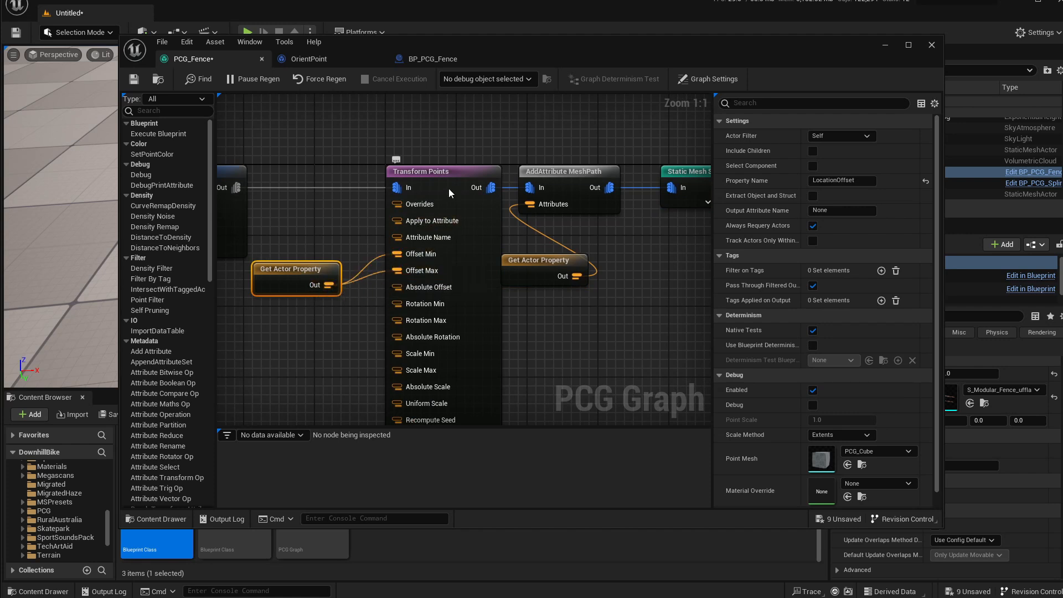
Save the PCG_Fence graph and minimize its window to return to the level
{"action": "left_click", "coordinate": [436, 174]}
{"action": "left_click", "coordinate": [132, 77]}
{"action": "left_click_drag", "start_coordinate": [831, 55], "coordinate": [760, 78]}
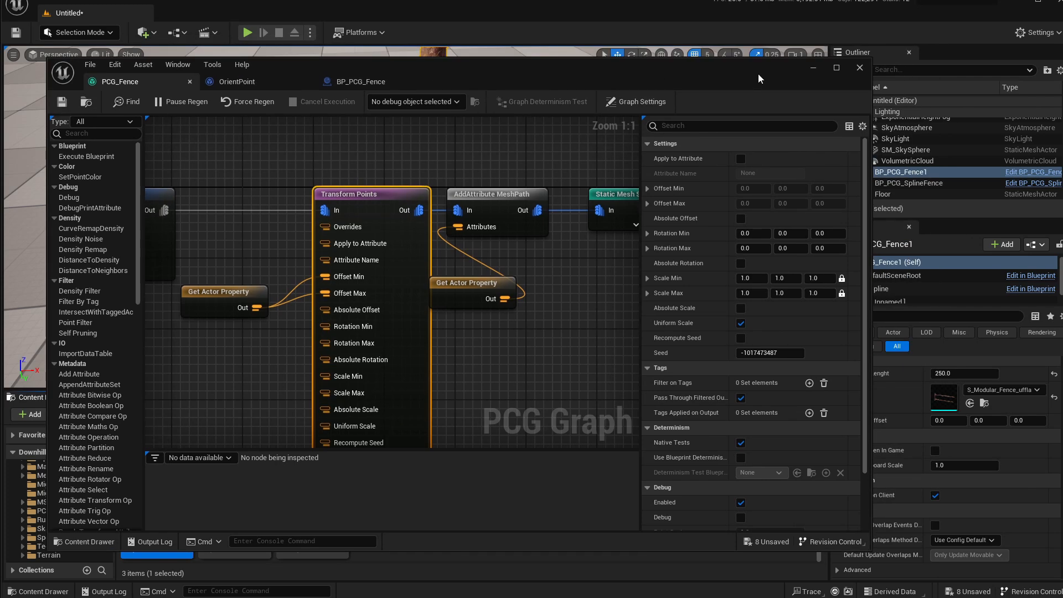
{"action": "left_click", "coordinate": [812, 67]}
Try Location Offset X values of 20 and -150 on BP_PCG_Fence1 and reset it to 0
{"action": "right_click_drag", "start_coordinate": [621, 135], "coordinate": [332, 90]}
{"action": "key", "text": "s"}
{"action": "left_click", "coordinate": [944, 420]}
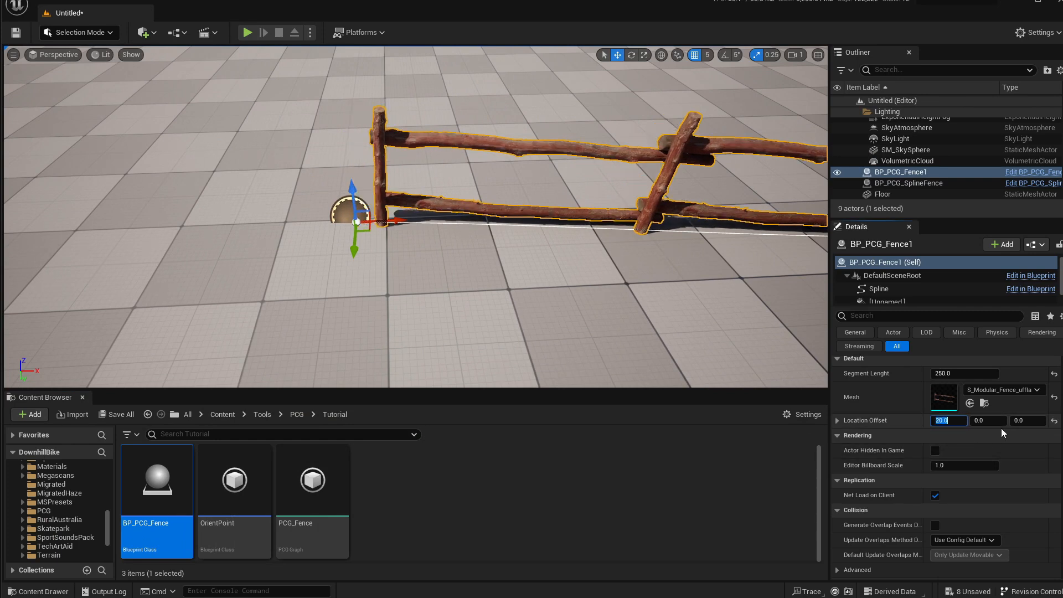
{"action": "type", "text": "-150"}
{"action": "key", "text": "Return"}
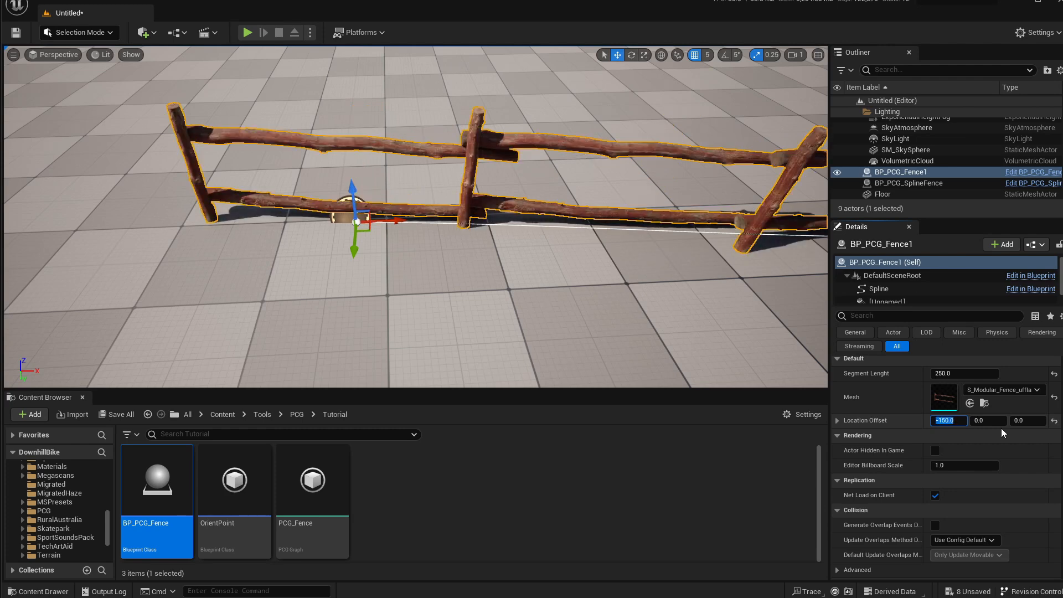
{"action": "type", "text": "0"}
{"action": "key", "text": "Return"}
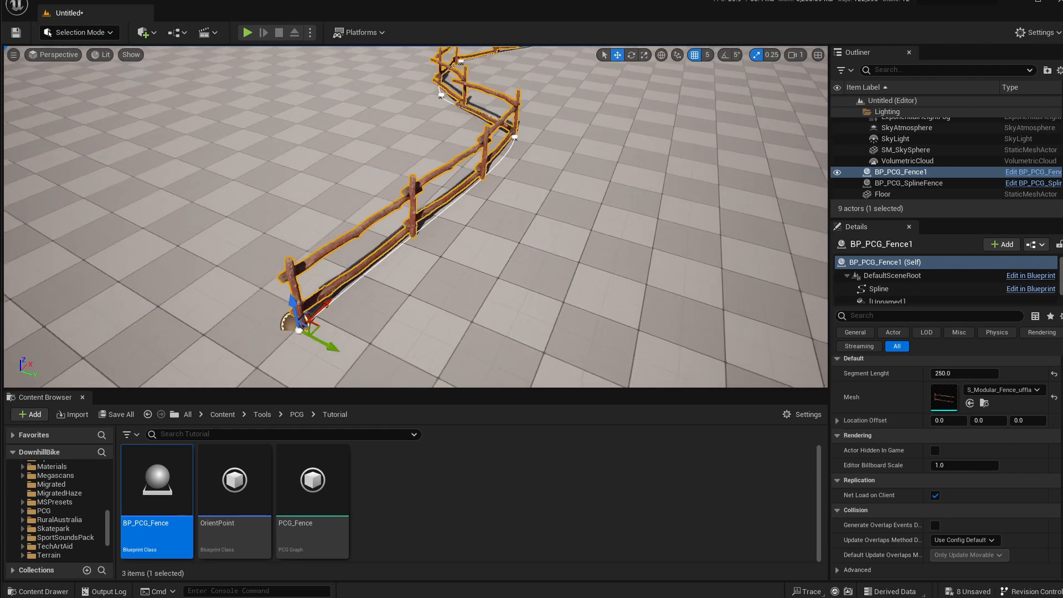
Duplicate the BP_PCG_Fence1 actor beside the original and reshape the copy by moving its second spline point
{"action": "right_click_drag", "start_coordinate": [415, 216], "coordinate": [382, 207]}
{"action": "left_click_drag", "start_coordinate": [403, 350], "coordinate": [349, 199], "text": "alt"}
{"action": "left_click", "coordinate": [426, 119]}
{"action": "left_click_drag", "start_coordinate": [425, 119], "coordinate": [287, 92]}
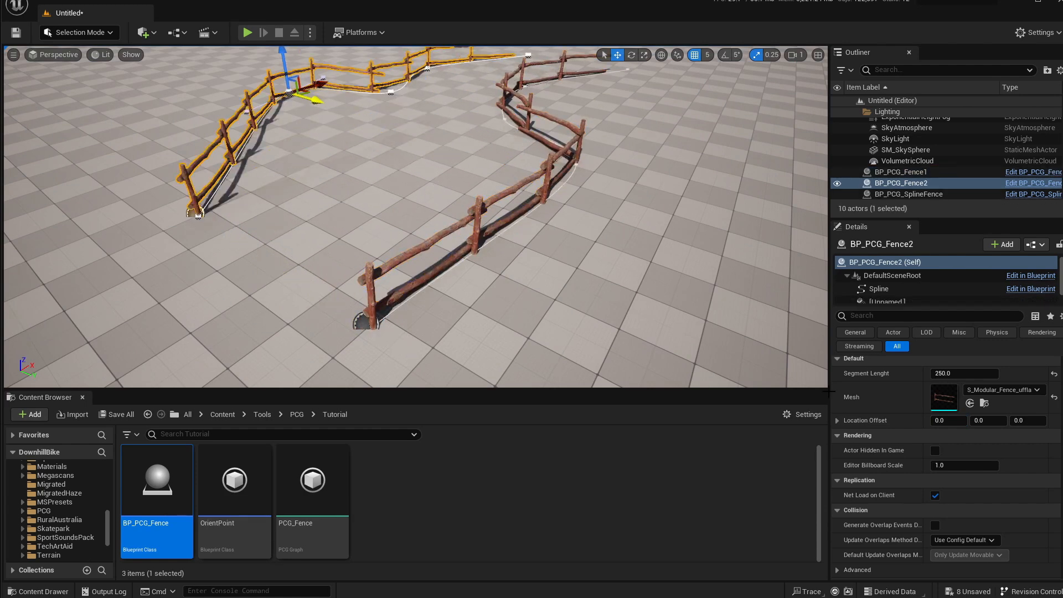
Set the Mesh of the duplicated fence actor to SM_Fence_Grid_02, searching for "fence"
{"action": "left_click", "coordinate": [975, 390]}
{"action": "type", "text": "fence"}
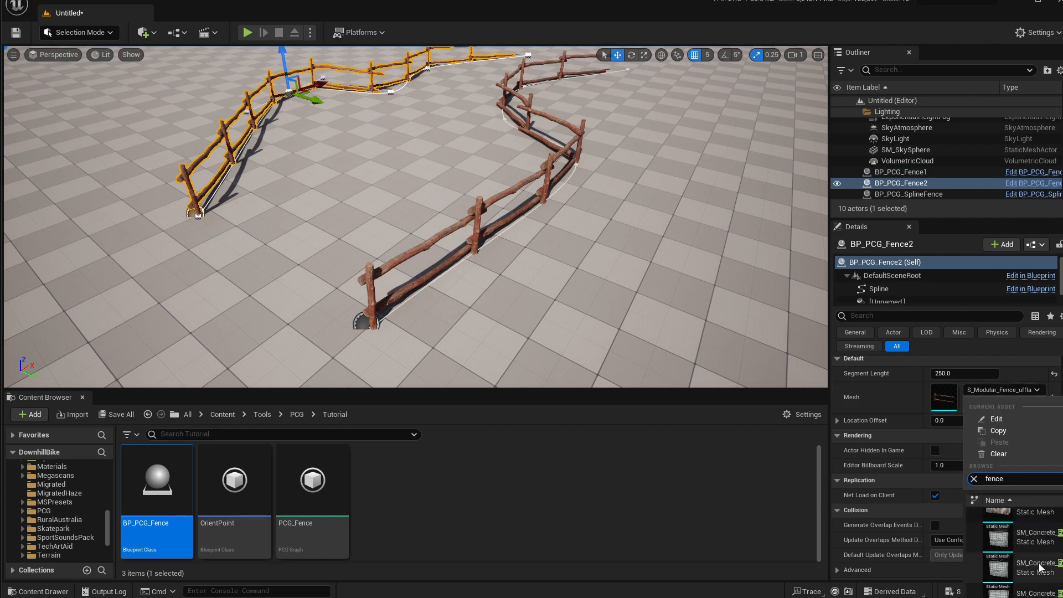
{"action": "scroll", "coordinate": [1026, 558], "scroll_direction": "down", "scroll_amount": 1}
{"action": "left_click", "coordinate": [1035, 566]}
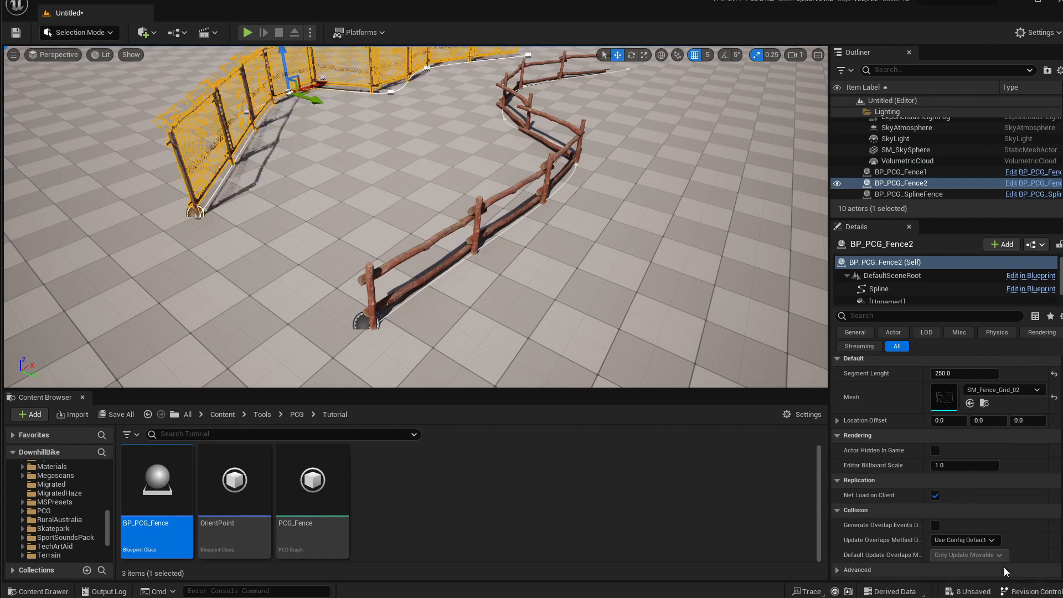
Set the Segment Lenght of the BP_PCG_Fence2 grid fence to 295
{"action": "right_click_drag", "start_coordinate": [388, 164], "coordinate": [258, 152]}
{"action": "key", "text": "w"}
{"action": "left_click", "coordinate": [961, 375]}
{"action": "type", "text": "18"}
{"action": "key", "text": "BackSpace"}
{"action": "key", "text": "BackSpace"}
{"action": "type", "text": "295"}
{"action": "key", "text": "Return"}
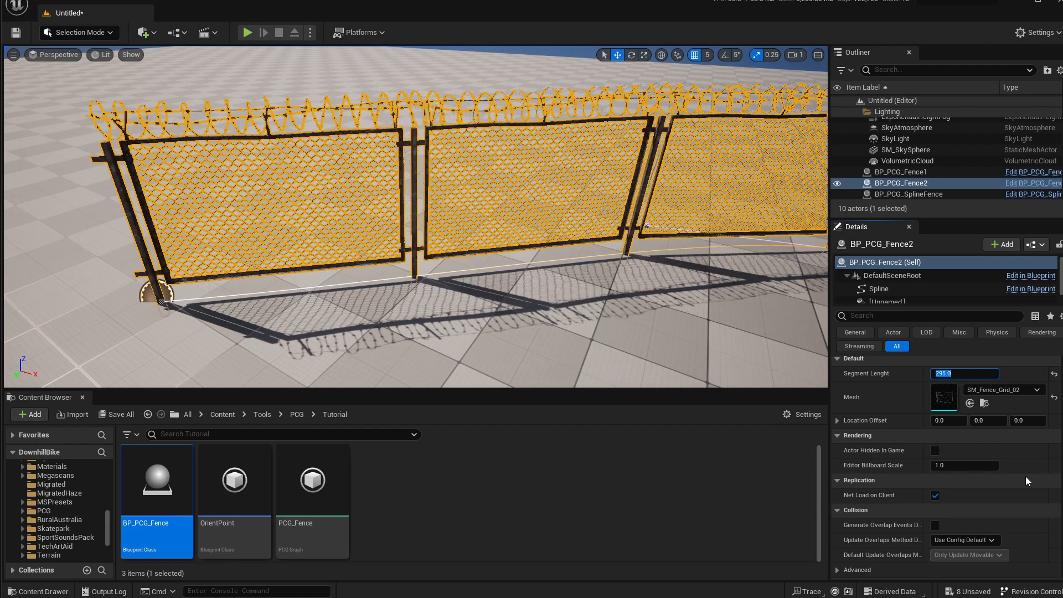
Set the Location Offset X of the BP_PCG_Fence2 grid fence to 15
{"action": "key", "text": "w"}
{"action": "right_click_drag", "start_coordinate": [741, 309], "coordinate": [570, 344]}
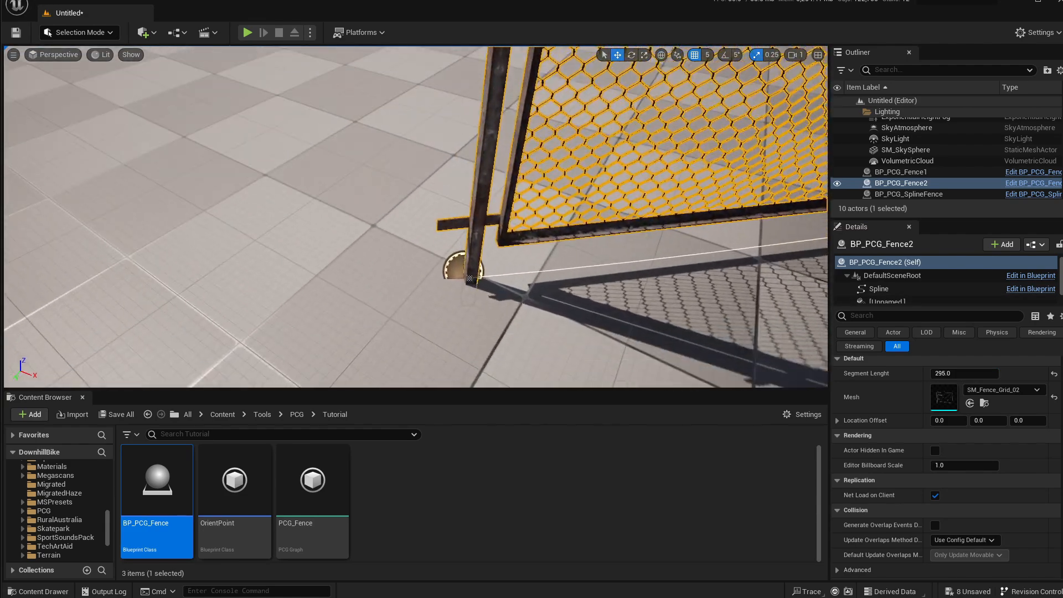
{"action": "left_click", "coordinate": [937, 420]}
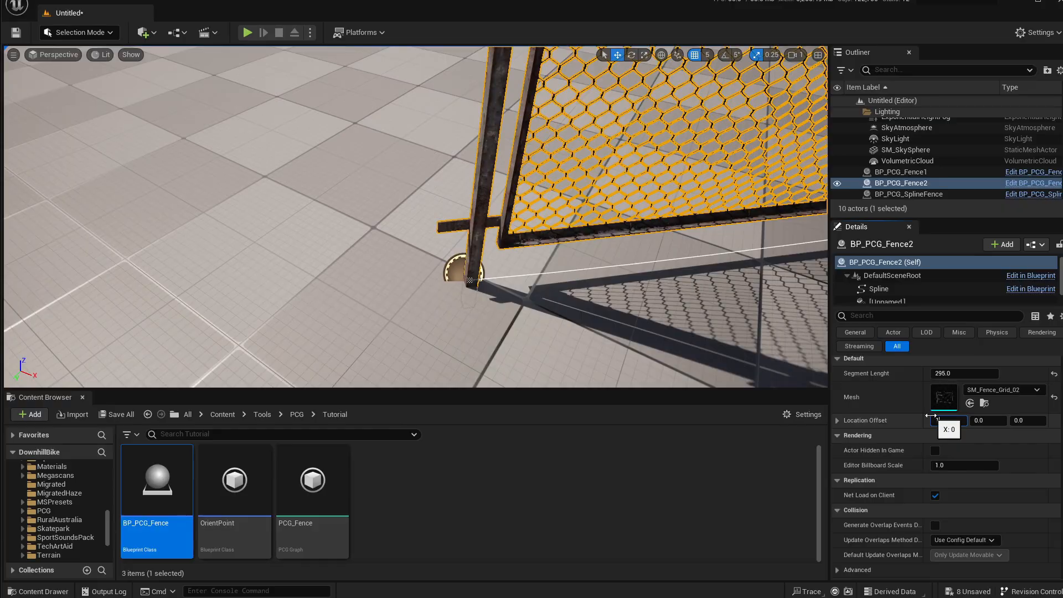
{"action": "right_click_drag", "start_coordinate": [741, 310], "coordinate": [808, 249]}
{"action": "key", "text": "s"}
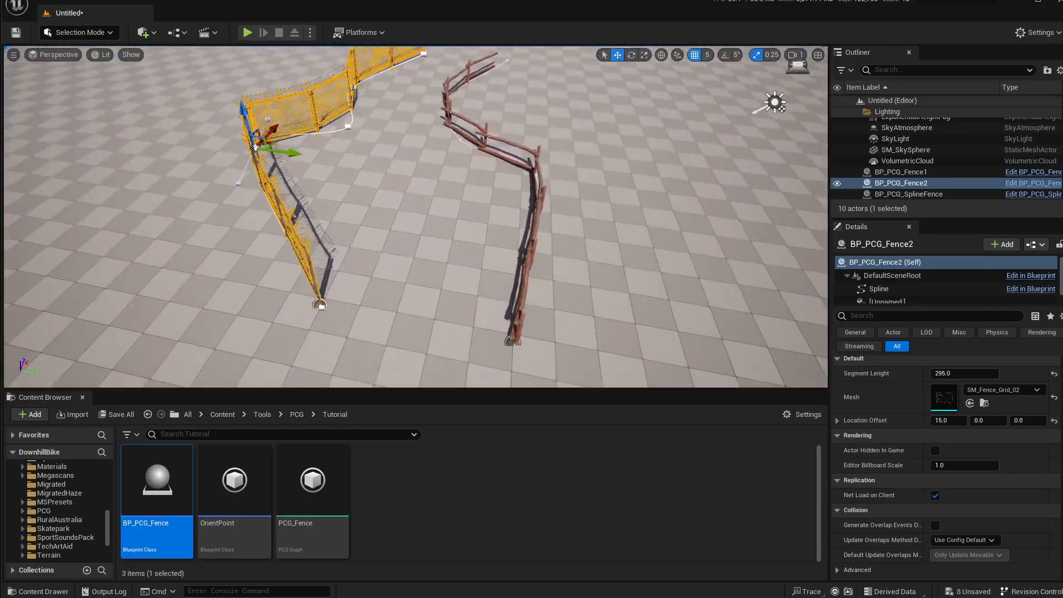
Deselect the grid fence, select the wooden BP_PCG_Fence1 actor and focus the view on it
{"action": "left_click", "coordinate": [435, 245]}
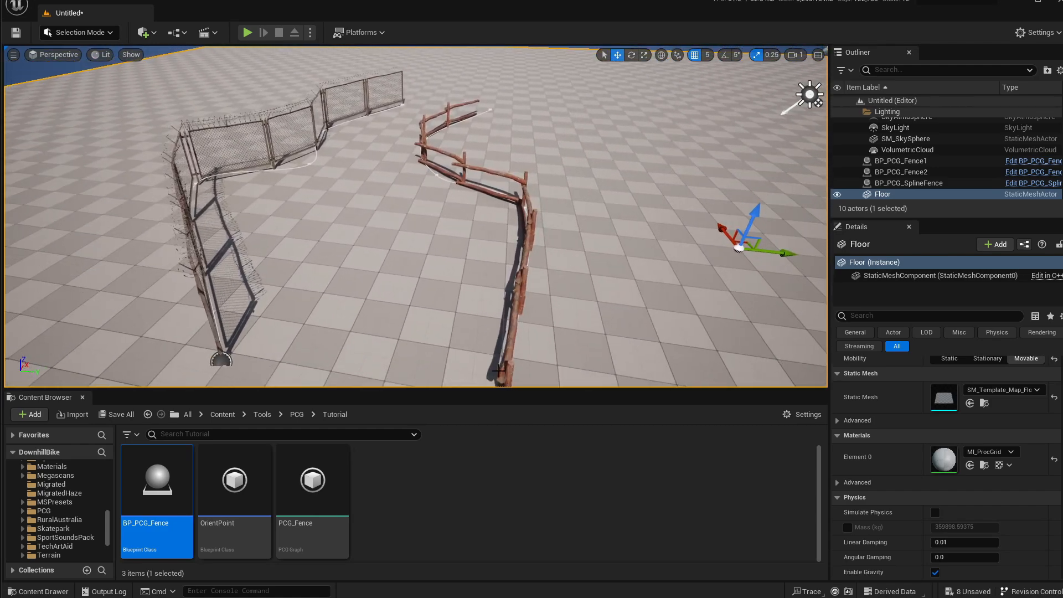
{"action": "left_click", "coordinate": [496, 359]}
{"action": "key", "text": "f"}
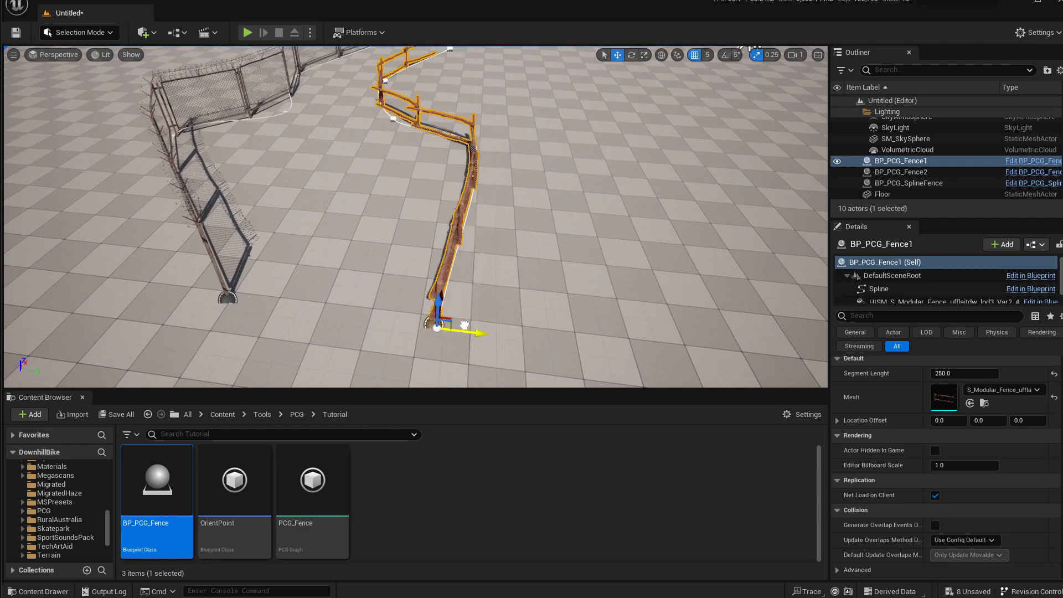
Duplicate the wooden BP_PCG_Fence1 actor and place the copy on the open floor beside it
{"action": "mouse_move", "coordinate": [487, 157]}
{"action": "right_mouse_down"}
{"action": "mouse_move", "coordinate": [471, 160]}
{"action": "mouse_move", "coordinate": [471, 180]}
{"action": "mouse_move", "coordinate": [486, 157]}
{"action": "right_mouse_up"}
{"action": "right_click_drag", "start_coordinate": [479, 218], "coordinate": [484, 205]}
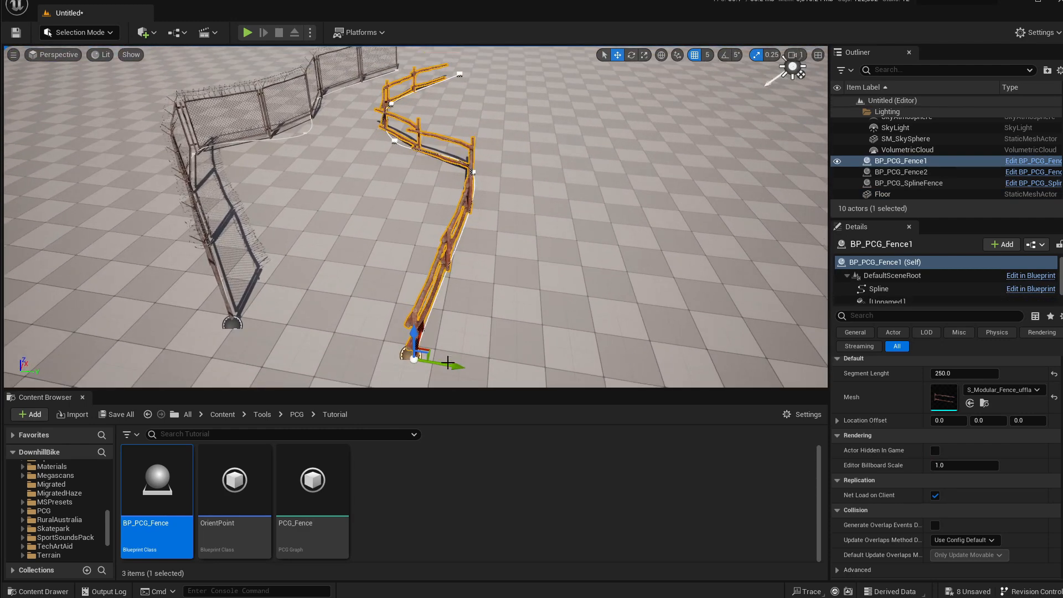
{"action": "right_click_drag", "start_coordinate": [478, 310], "coordinate": [488, 333]}
{"action": "left_click_drag", "start_coordinate": [446, 332], "coordinate": [645, 364], "text": "alt"}
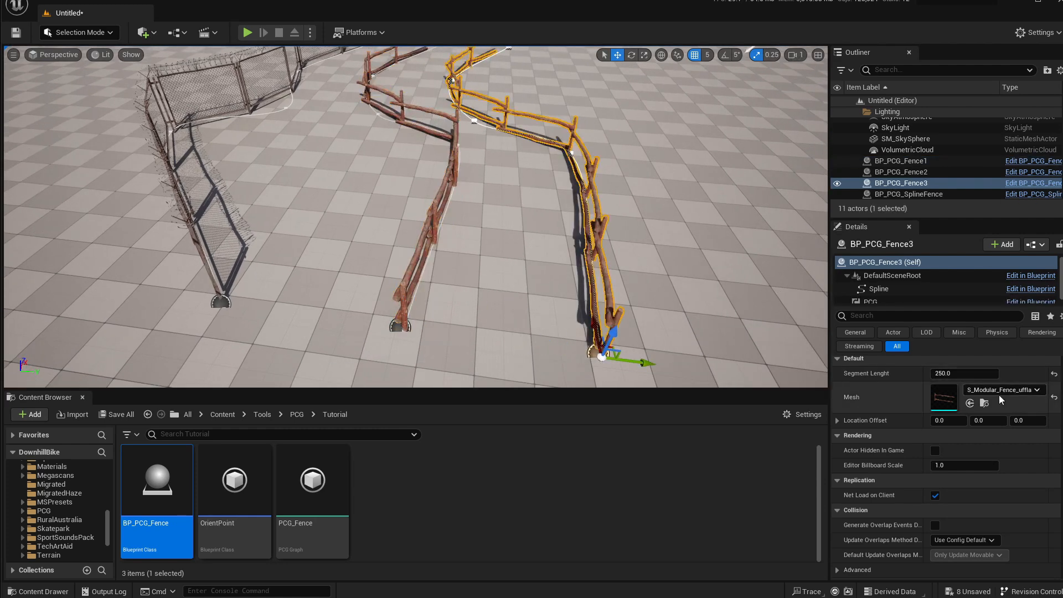
Set the Mesh of the duplicated BP_PCG_Fence3 actor to SM_Concrete_Block_02, searching the assets for "fence"
{"action": "left_click", "coordinate": [1000, 390]}
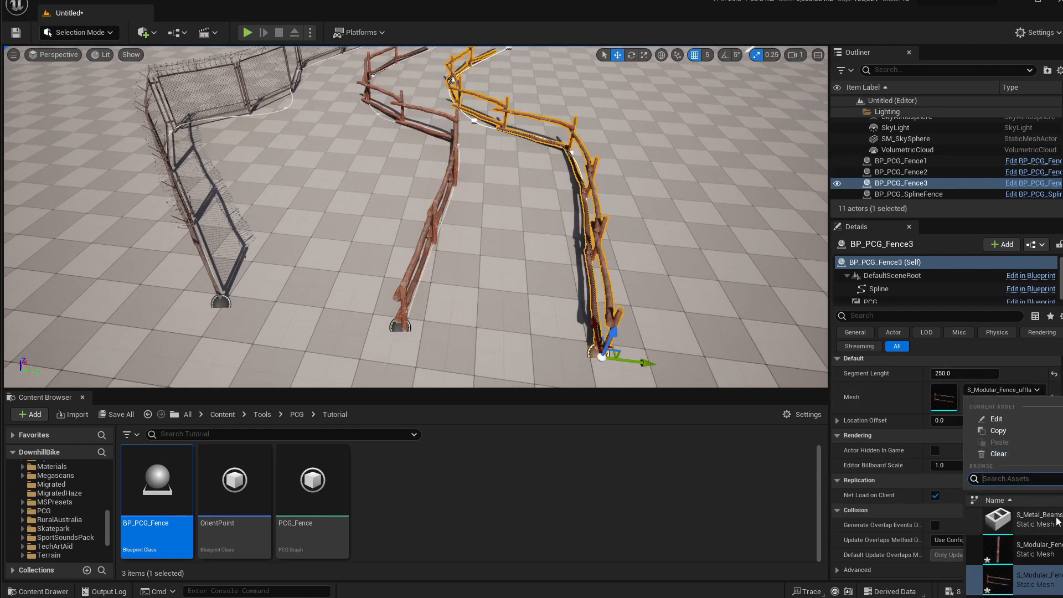
{"action": "type", "text": "fence"}
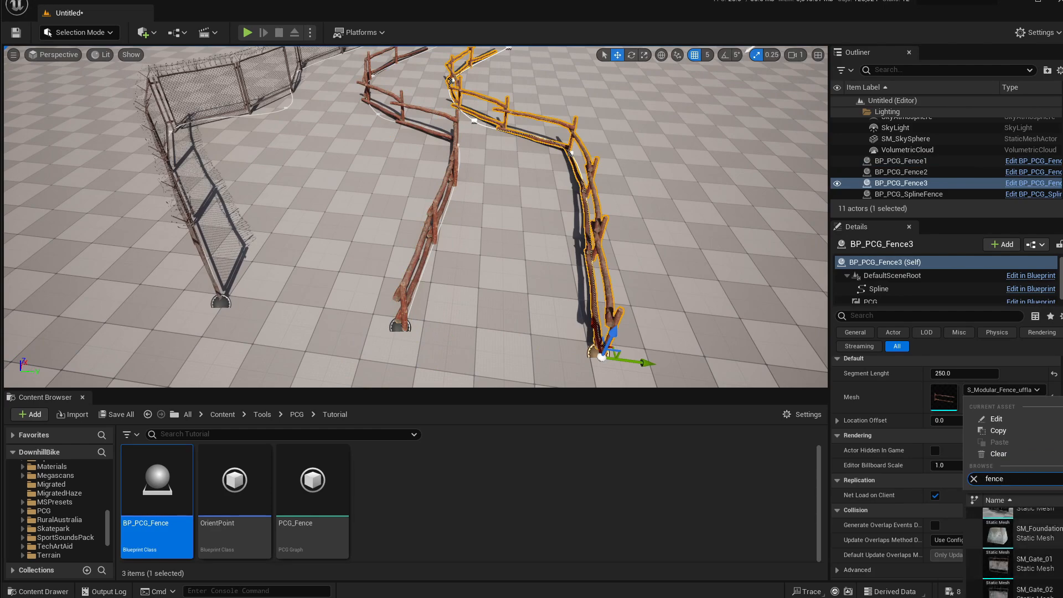
{"action": "scroll", "coordinate": [1029, 570], "scroll_direction": "up", "scroll_amount": 2}
{"action": "left_click", "coordinate": [1029, 570]}
Try a Segment Lenght of 150 on the concrete block fence and settle on 170
{"action": "right_click_drag", "start_coordinate": [415, 216], "coordinate": [345, 218]}
{"action": "left_click", "coordinate": [975, 372]}
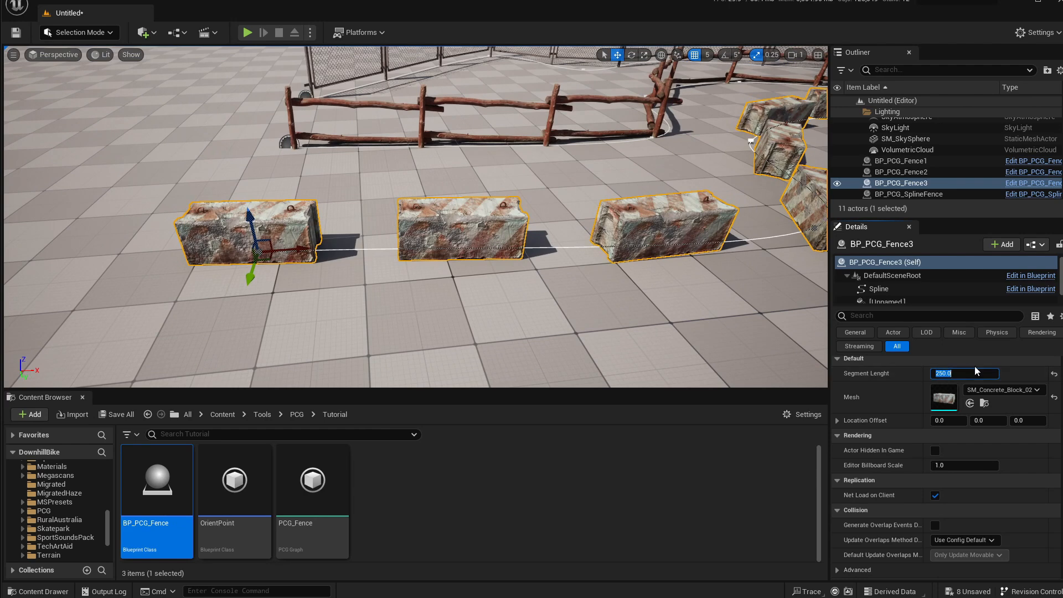
{"action": "type", "text": "150"}
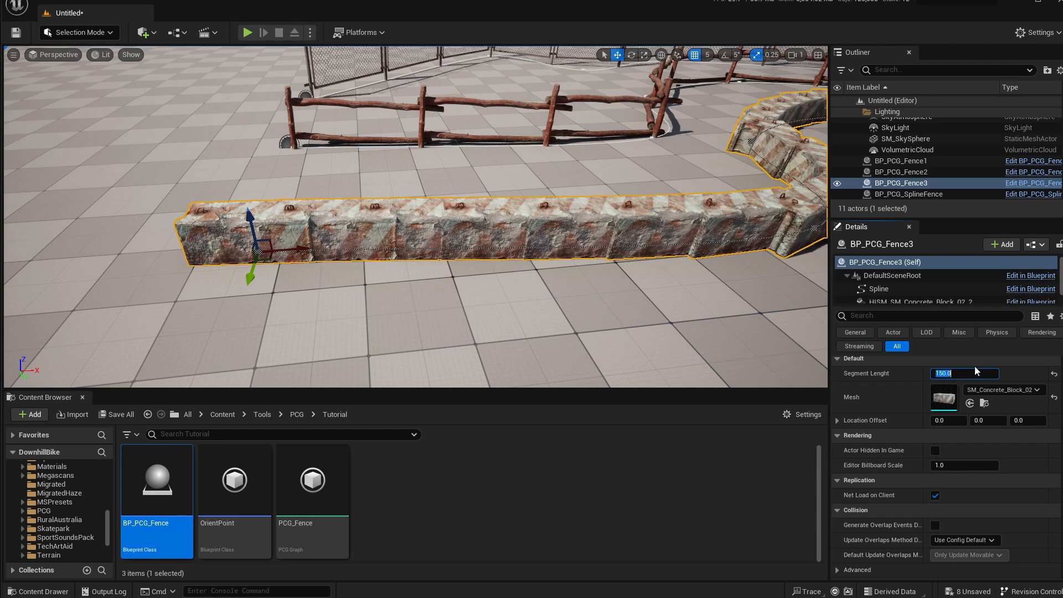
{"action": "key", "text": "BackSpace"}
{"action": "key", "text": "BackSpace"}
{"action": "type", "text": "70"}
{"action": "key", "text": "Return"}
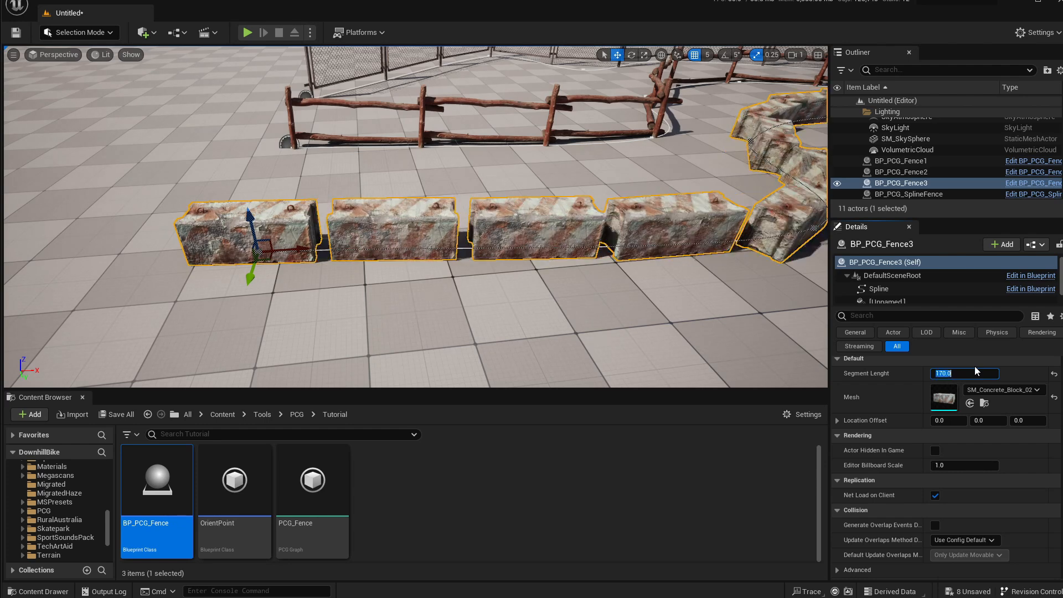
Straighten the concrete block fence by deleting the spline points that form its curves
{"action": "right_click_drag", "start_coordinate": [448, 233], "coordinate": [573, 220]}
{"action": "left_click", "coordinate": [636, 238]}
{"action": "right_click_drag", "start_coordinate": [636, 238], "coordinate": [694, 204]}
{"action": "left_click", "coordinate": [465, 201]}
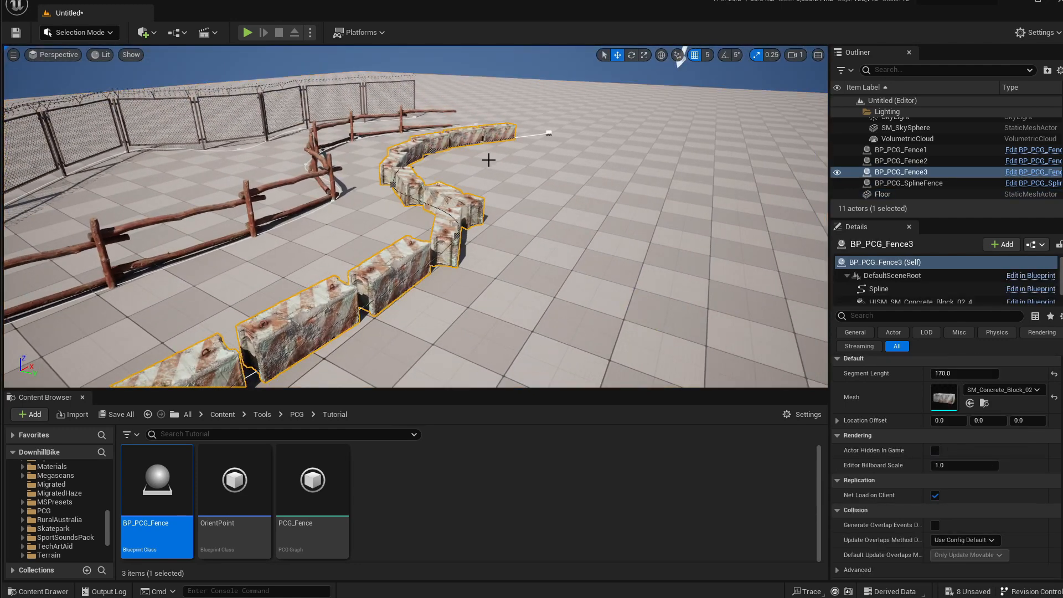
{"action": "left_click_drag", "start_coordinate": [550, 210], "coordinate": [591, 189]}
{"action": "right_click_drag", "start_coordinate": [591, 189], "coordinate": [514, 219]}
{"action": "left_click_drag", "start_coordinate": [464, 171], "coordinate": [401, 160]}
{"action": "right_click_drag", "start_coordinate": [401, 161], "coordinate": [442, 166]}
{"action": "right_click_drag", "start_coordinate": [415, 216], "coordinate": [498, 216]}
{"action": "right_click_drag", "start_coordinate": [446, 99], "coordinate": [446, 101]}
{"action": "right_click", "coordinate": [457, 105]}
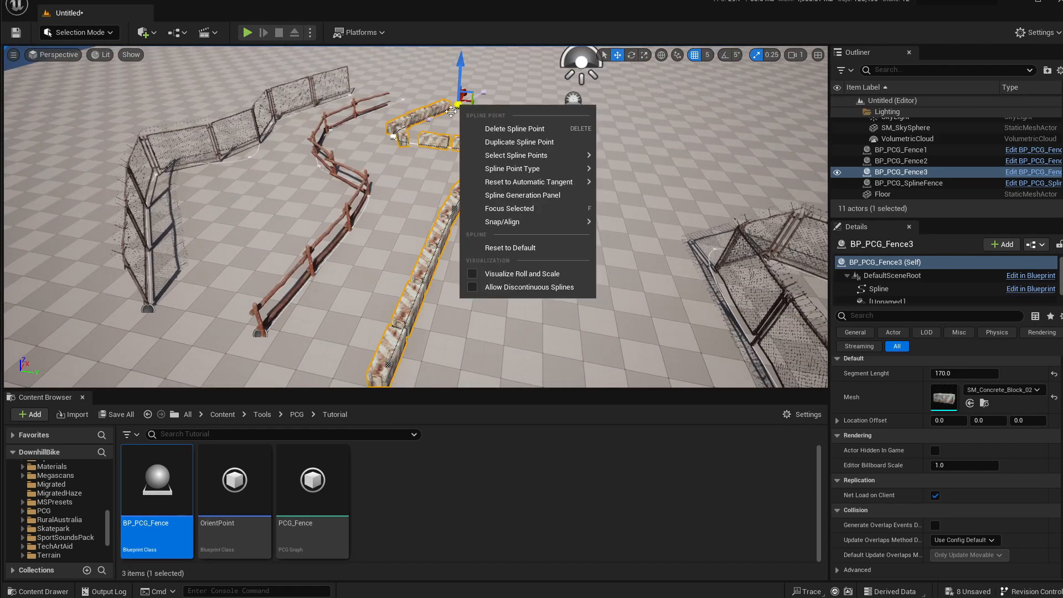
{"action": "left_click", "coordinate": [480, 128]}
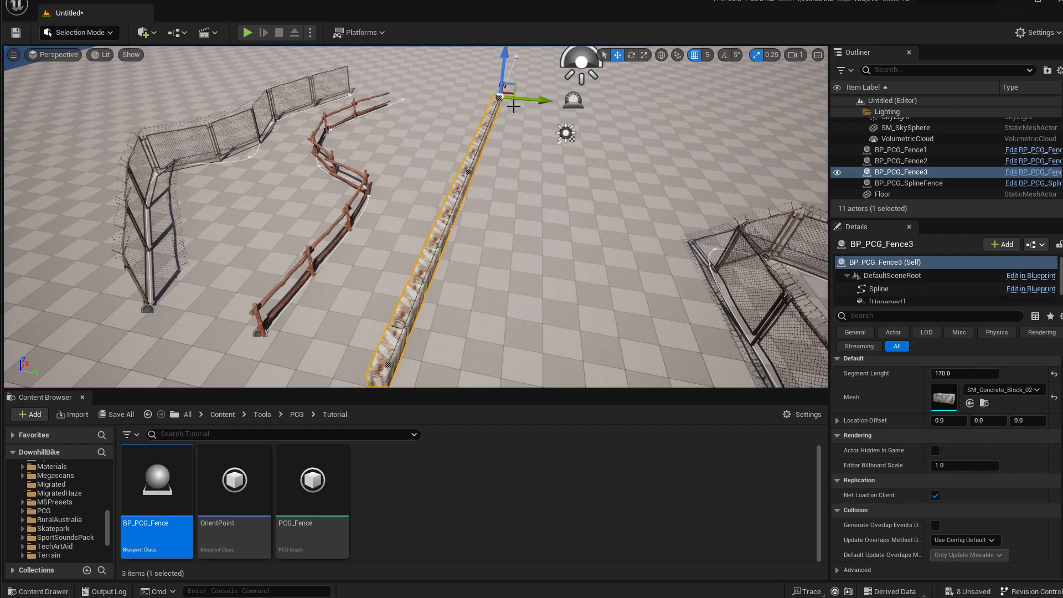
Deselect the concrete fence, open the BP_PCG_Fence blueprint and switch to the PCG_Fence graph
{"action": "left_click", "coordinate": [457, 257]}
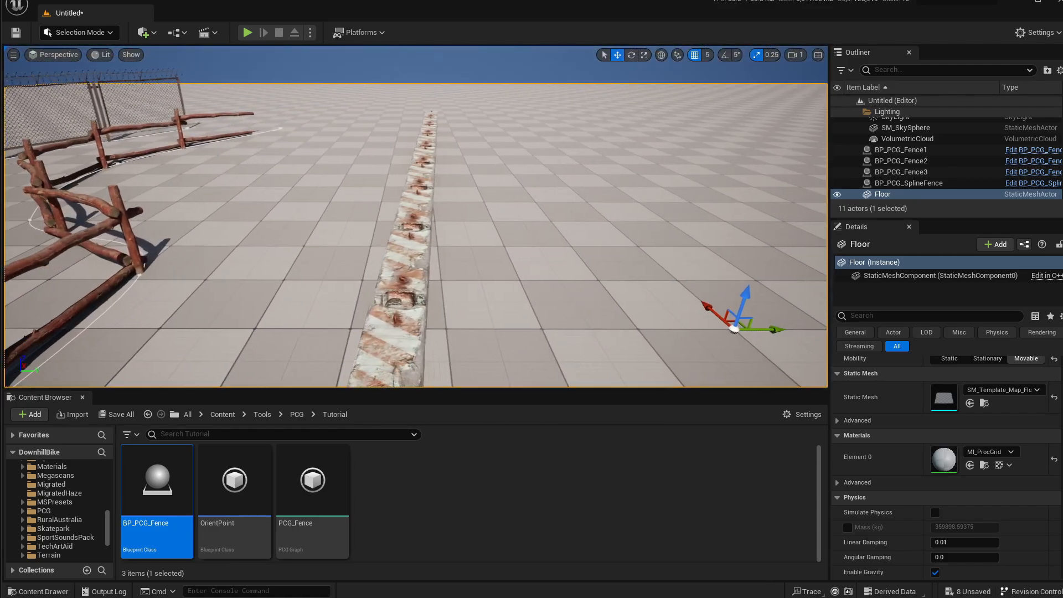
{"action": "right_click_drag", "start_coordinate": [458, 258], "coordinate": [465, 227]}
{"action": "double_click", "coordinate": [132, 499]}
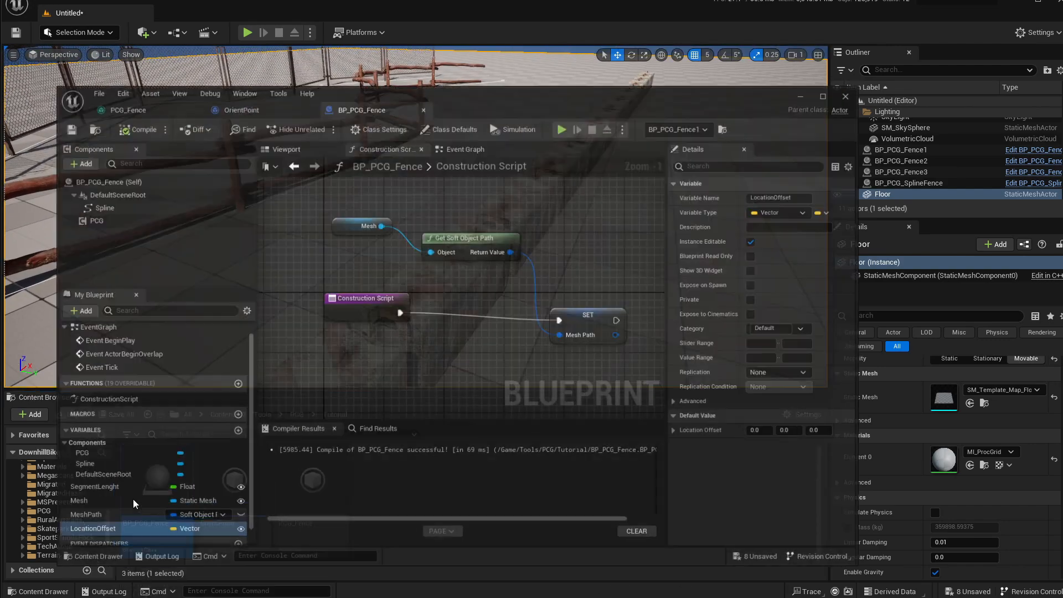
{"action": "left_click_drag", "start_coordinate": [477, 61], "coordinate": [608, 70]}
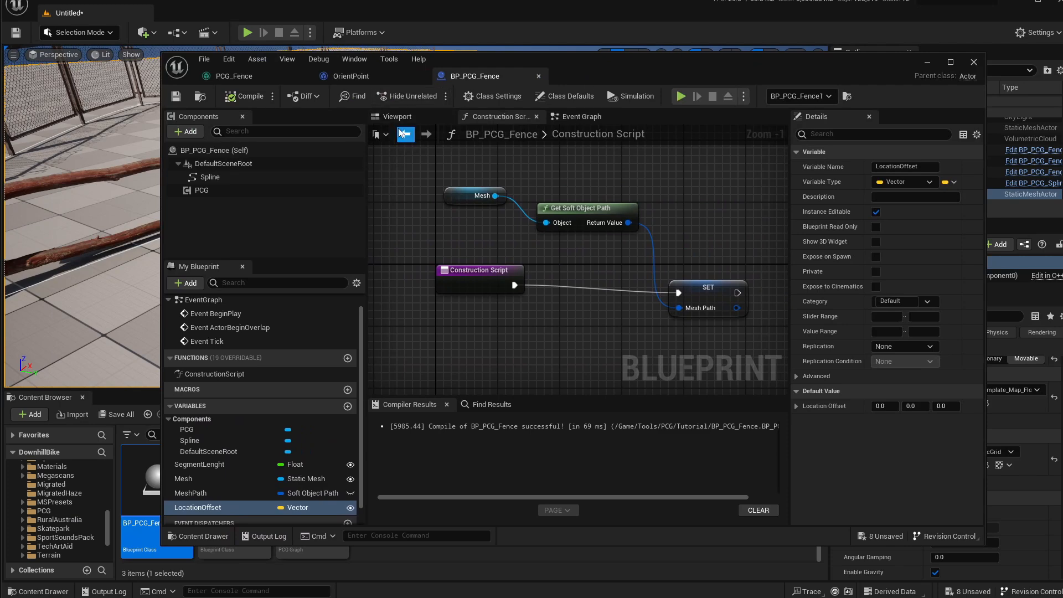
{"action": "left_click", "coordinate": [237, 76]}
{"action": "right_click_drag", "start_coordinate": [410, 249], "coordinate": [295, 249]}
On the Transform Points node, set the Z value of Rotation Min to -15 and Rotation Max to 15, checking the blocks in the level
{"action": "left_click", "coordinate": [495, 191]}
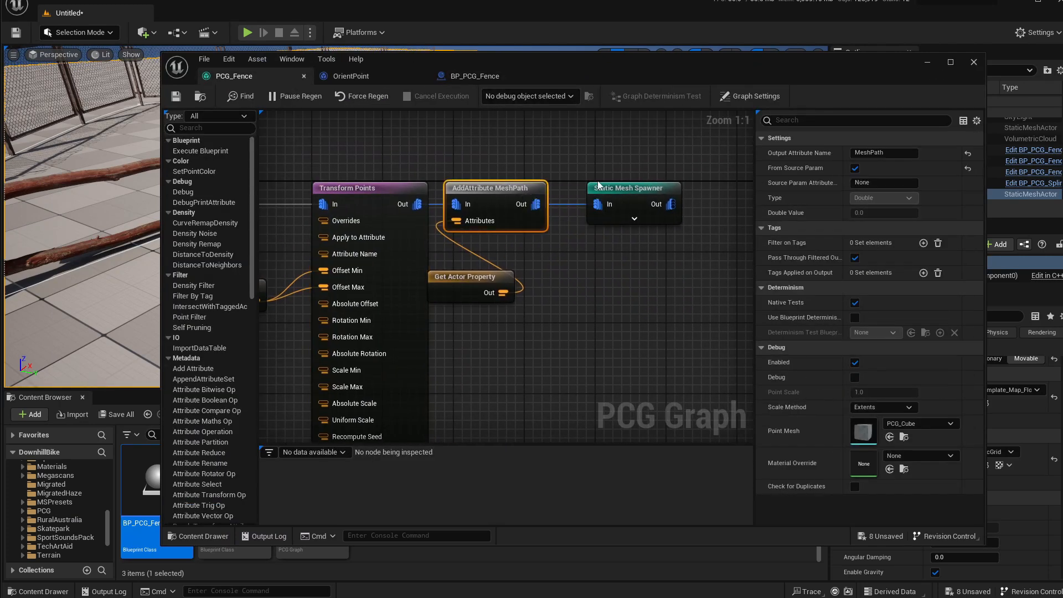
{"action": "left_click", "coordinate": [362, 189]}
{"action": "right_click_drag", "start_coordinate": [507, 368], "coordinate": [592, 237]}
{"action": "left_click", "coordinate": [453, 338]}
{"action": "right_click_drag", "start_coordinate": [582, 188], "coordinate": [526, 334]}
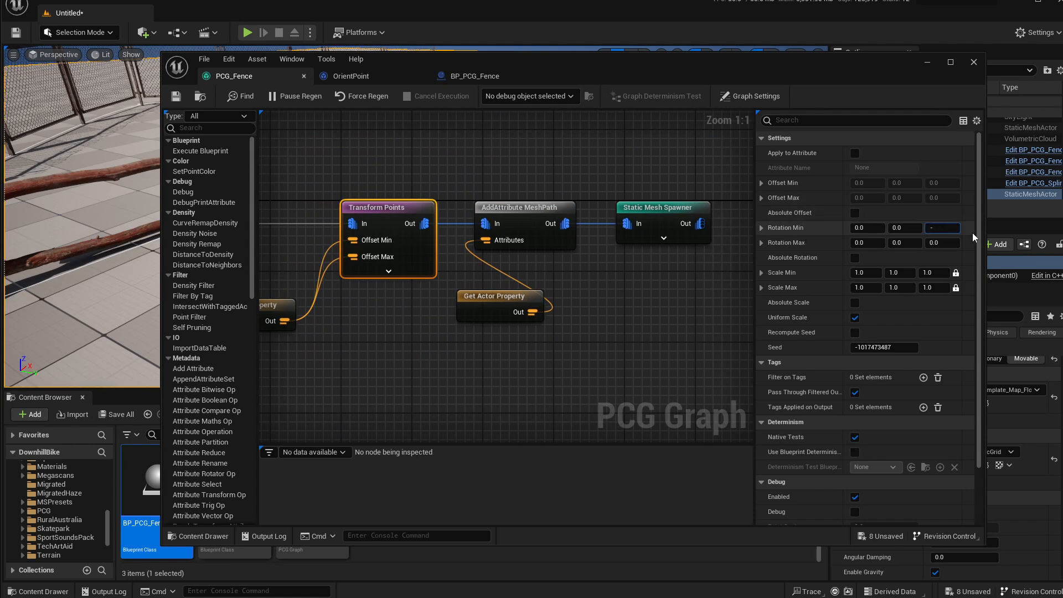
{"action": "type", "text": "15"}
{"action": "key", "text": "Tab"}
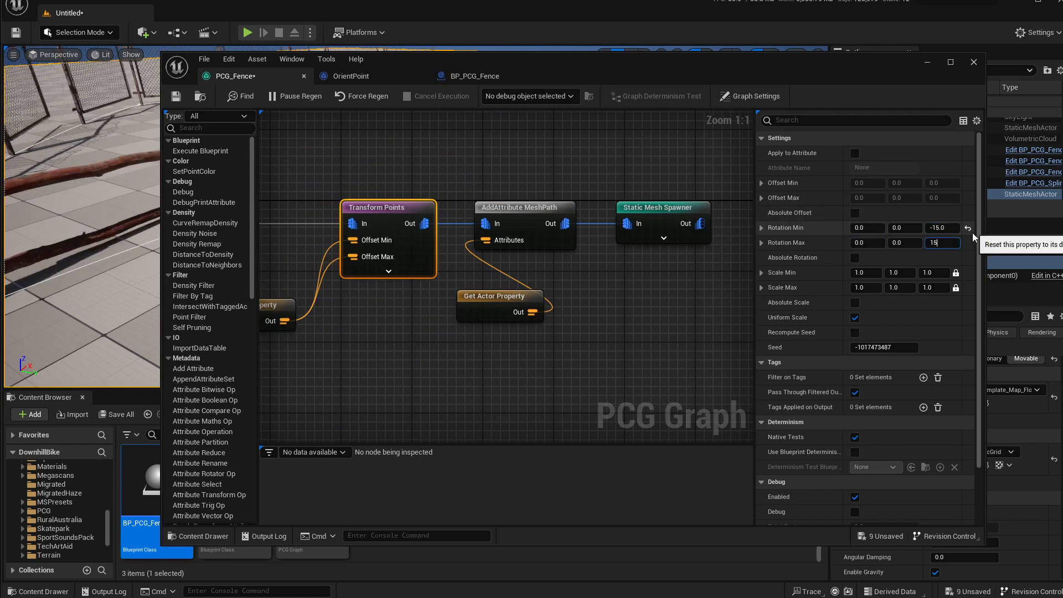
{"action": "key", "text": "Return"}
{"action": "left_click_drag", "start_coordinate": [573, 69], "coordinate": [803, 128]}
{"action": "right_click_drag", "start_coordinate": [287, 210], "coordinate": [354, 205]}
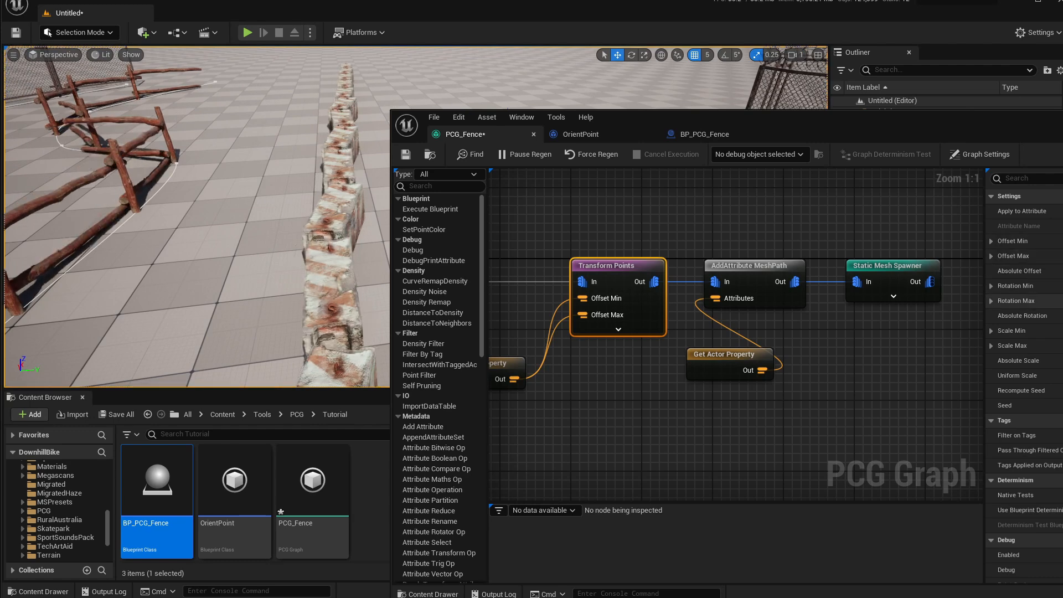
{"action": "right_click_drag", "start_coordinate": [200, 221], "coordinate": [161, 233]}
Move the MeshPath Get Actor Property node away from below AddAttribute MeshPath, towards Transform Points, and minimize the graph editor
{"action": "left_click_drag", "start_coordinate": [738, 350], "coordinate": [676, 360]}
{"action": "double_click", "coordinate": [676, 363]}
{"action": "left_click_drag", "start_coordinate": [772, 126], "coordinate": [591, 238]}
{"action": "left_click", "coordinate": [540, 307]}
{"action": "left_click", "coordinate": [464, 357]}
{"action": "right_click_drag", "start_coordinate": [564, 160], "coordinate": [514, 162]}
{"action": "key", "text": "w"}
{"action": "key", "text": "s"}
{"action": "key", "text": "w"}
{"action": "key", "text": "s"}
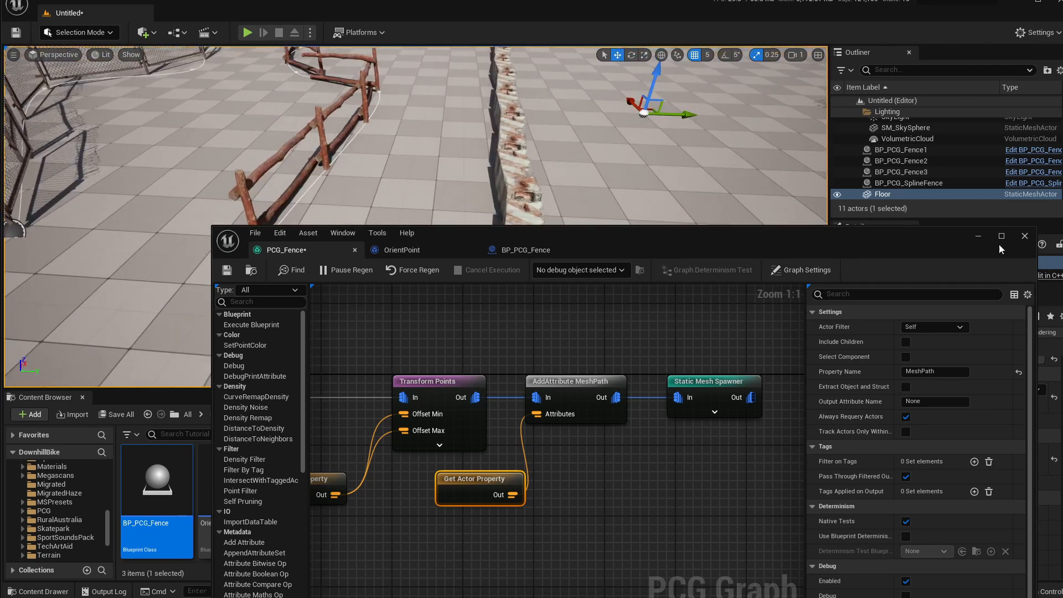
{"action": "left_click", "coordinate": [977, 237]}
Select BP_PCG_Fence3 and set its Mesh to SM_Fence_Grid_04, searching for "fence"
{"action": "left_click", "coordinate": [900, 172]}
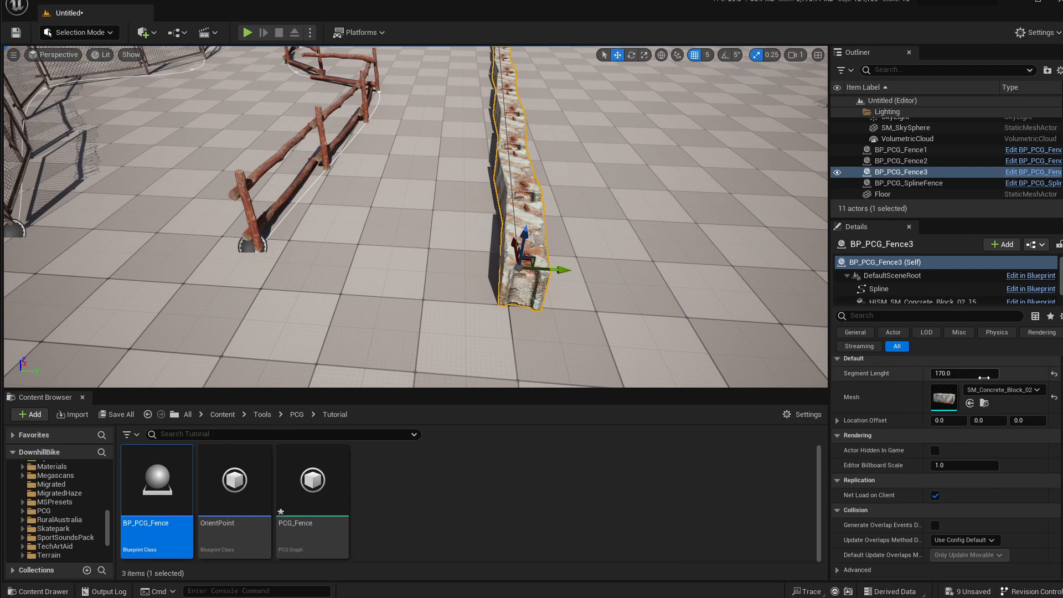
{"action": "left_click", "coordinate": [999, 390]}
{"action": "left_click", "coordinate": [983, 387]}
{"action": "left_click", "coordinate": [982, 376]}
{"action": "left_click", "coordinate": [1003, 389]}
{"action": "type", "text": "fence"}
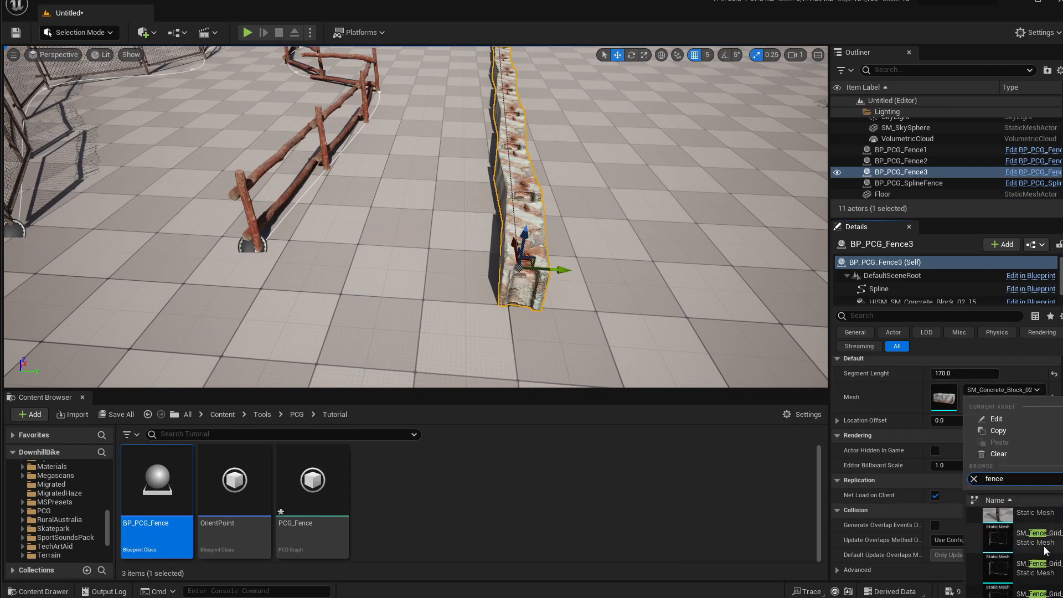
{"action": "scroll", "coordinate": [1036, 559], "scroll_direction": "down", "scroll_amount": 3}
{"action": "left_click", "coordinate": [1043, 557]}
Extend the BP_PCG_Fence3 spline from its far end with a new point so the fence bends sideways
{"action": "right_click_drag", "start_coordinate": [704, 277], "coordinate": [519, 277]}
{"action": "left_click_drag", "start_coordinate": [428, 293], "coordinate": [535, 324]}
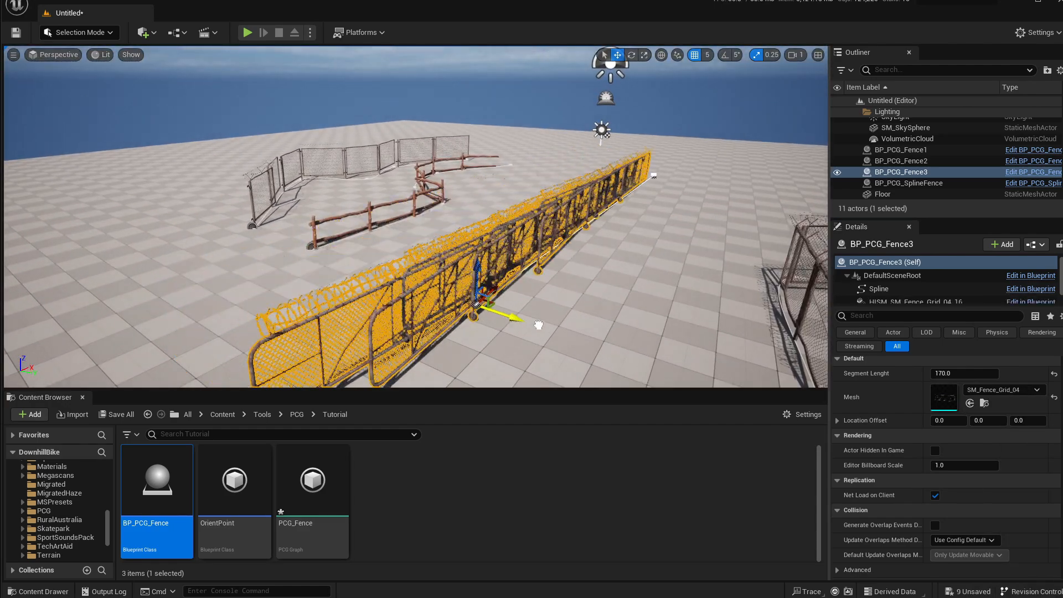
{"action": "left_click", "coordinate": [653, 172]}
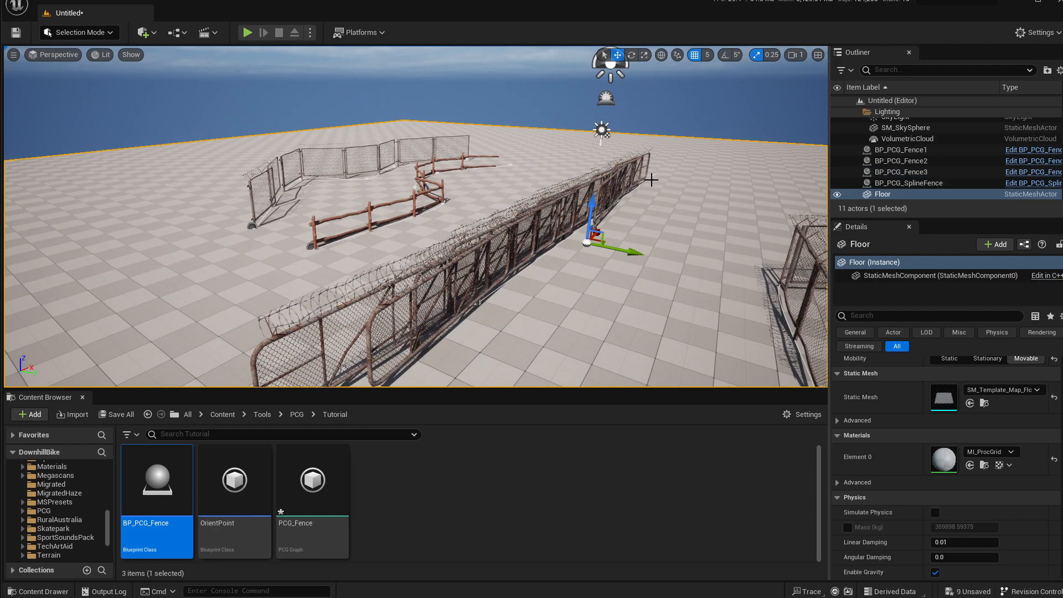
{"action": "left_click", "coordinate": [522, 248]}
{"action": "left_click", "coordinate": [654, 175]}
{"action": "left_click_drag", "start_coordinate": [690, 183], "coordinate": [803, 194], "text": "alt"}
{"action": "key", "text": "w"}
{"action": "right_click_drag", "start_coordinate": [659, 197], "coordinate": [744, 247]}
Try Segment Lenght values of 500 and 550 on the BP_PCG_Fence3 grid fence
{"action": "left_click", "coordinate": [942, 374]}
{"action": "type", "text": "50"}
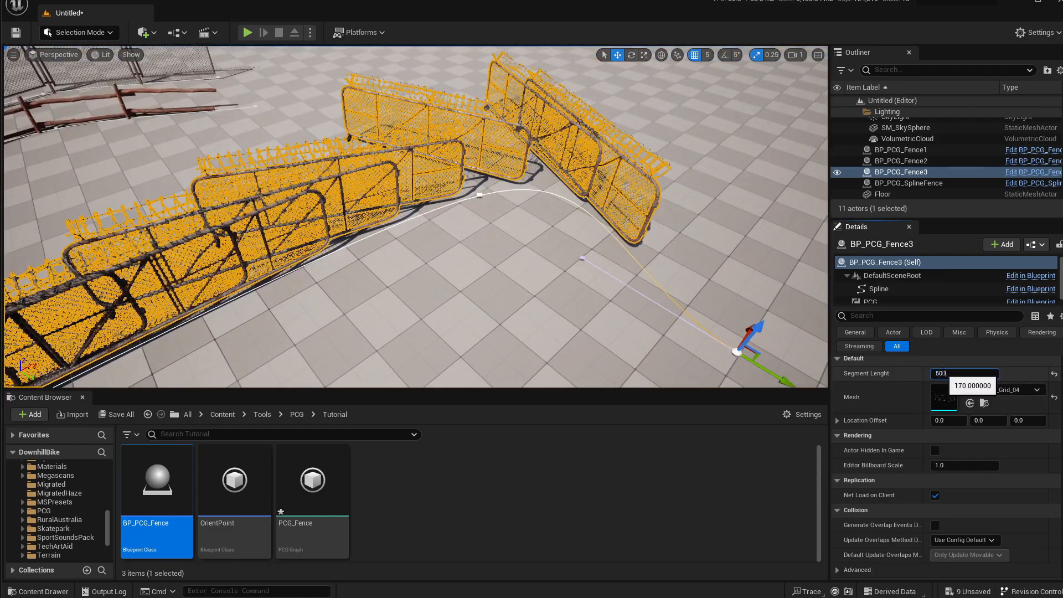
{"action": "type", "text": "0"}
{"action": "key", "text": "Return"}
{"action": "right_click_drag", "start_coordinate": [742, 249], "coordinate": [280, 182]}
{"action": "left_click", "coordinate": [940, 374]}
{"action": "type", "text": "5"}
Set the Segment Lenght of BP_PCG_Fence3 to 600 and inspect the panel joints along the spline
{"action": "right_click_drag", "start_coordinate": [720, 265], "coordinate": [800, 294]}
{"action": "left_click", "coordinate": [963, 372]}
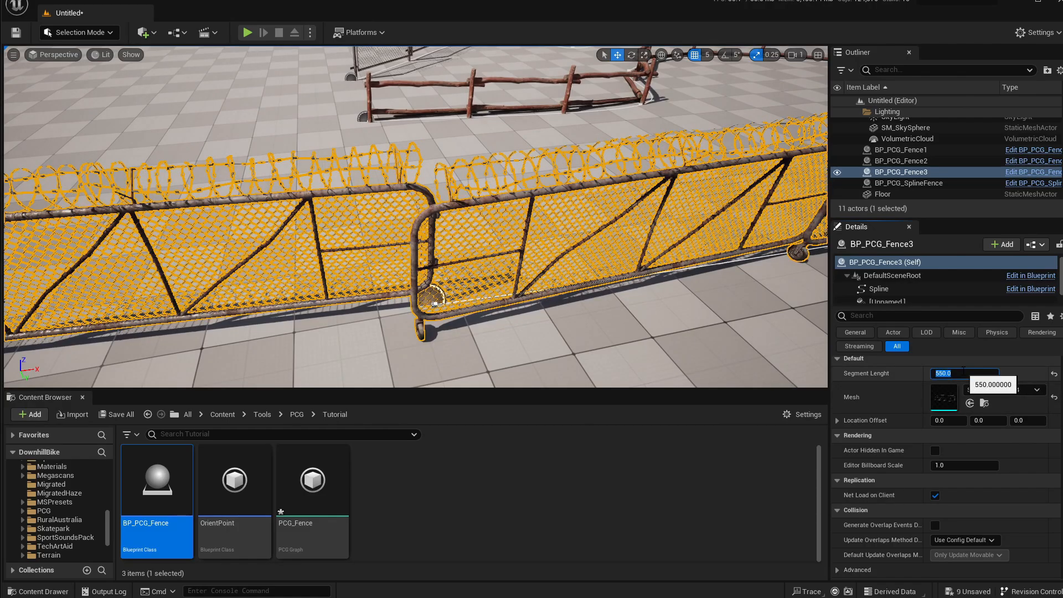
{"action": "right_click_drag", "start_coordinate": [560, 286], "coordinate": [516, 50]}
{"action": "right_click_drag", "start_coordinate": [415, 177], "coordinate": [438, 233]}
{"action": "right_click_drag", "start_coordinate": [555, 290], "coordinate": [681, 252]}
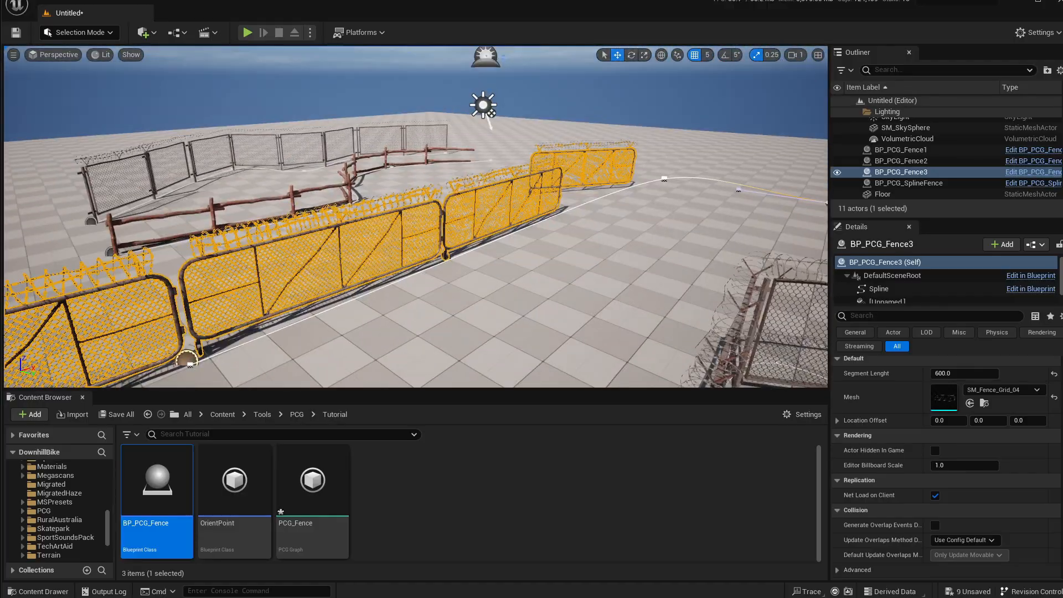
{"action": "mouse_move", "coordinate": [536, 247]}
{"action": "right_mouse_down"}
{"action": "mouse_move", "coordinate": [514, 244]}
{"action": "mouse_move", "coordinate": [593, 249]}
{"action": "mouse_move", "coordinate": [553, 310]}
{"action": "mouse_move", "coordinate": [535, 247]}
{"action": "right_mouse_up"}
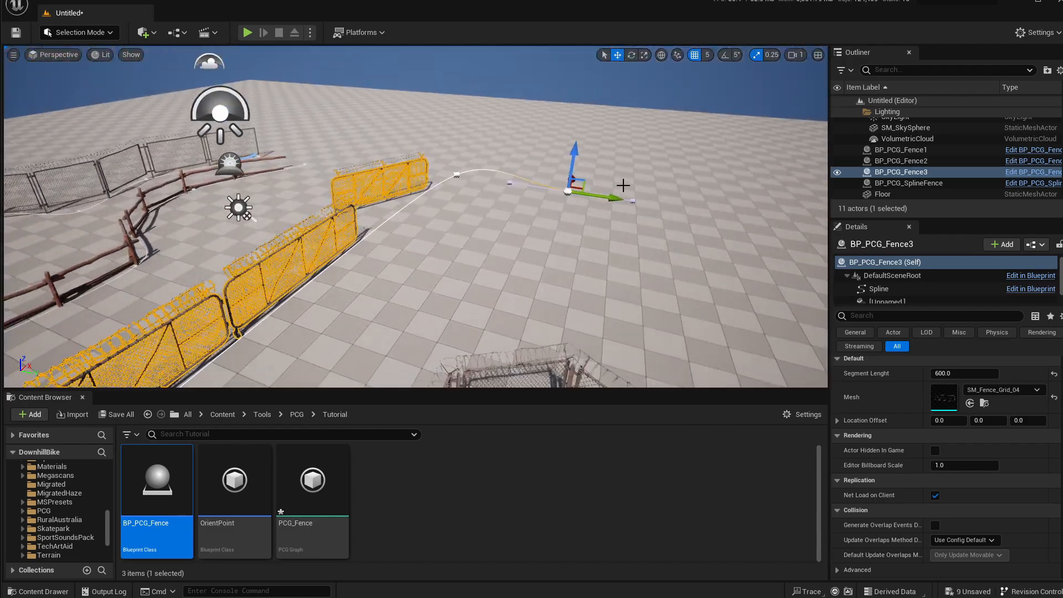
{"action": "right_click_drag", "start_coordinate": [492, 197], "coordinate": [360, 211]}
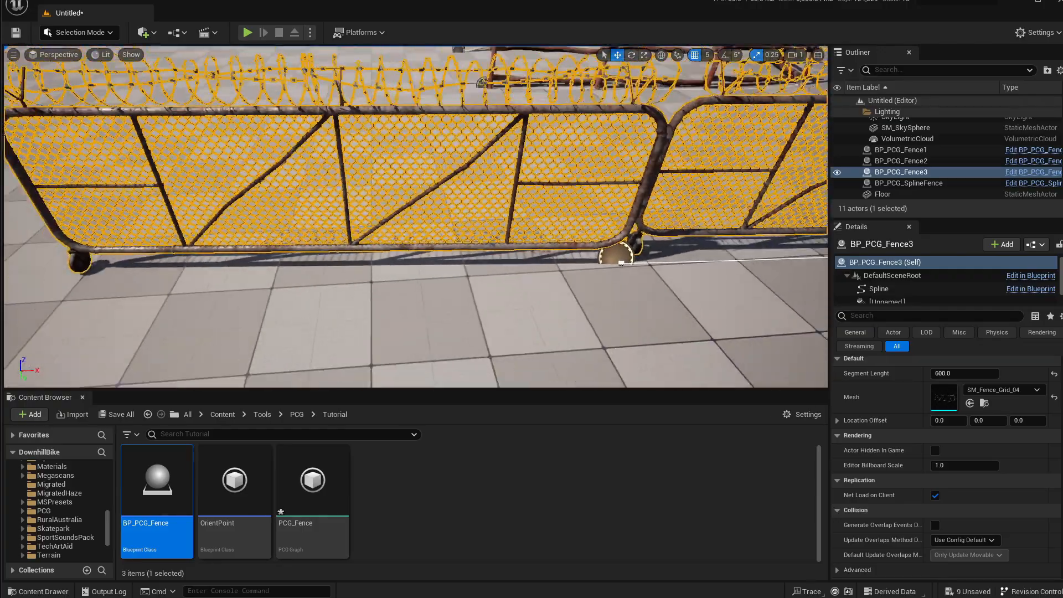
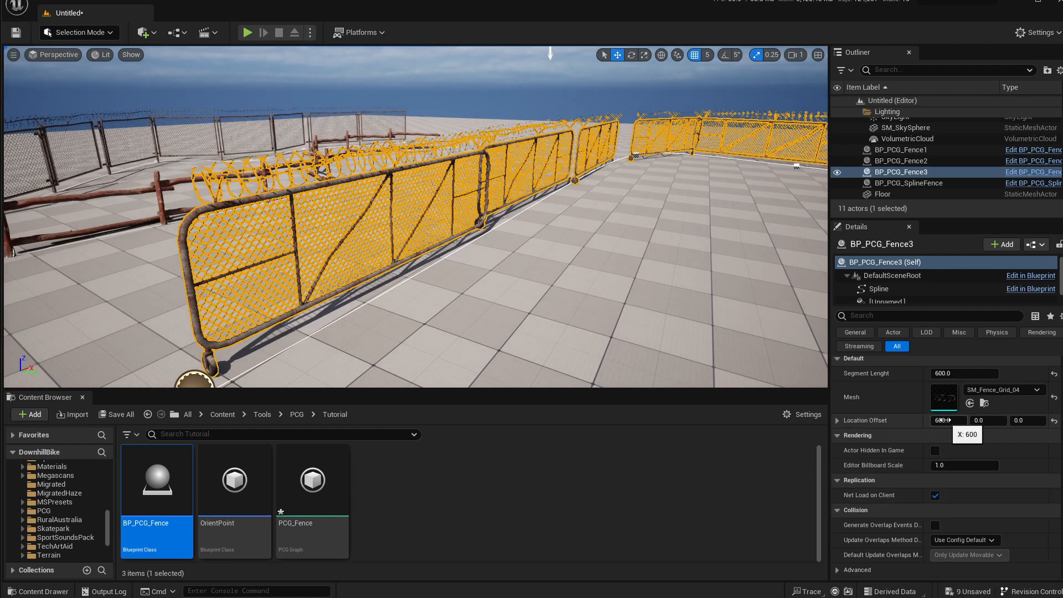
Reselect the BP_PCG_Fence3 grid fence and set its Location Offset X to 0
{"action": "right_click", "coordinate": [533, 210]}
{"action": "key", "text": "Escape"}
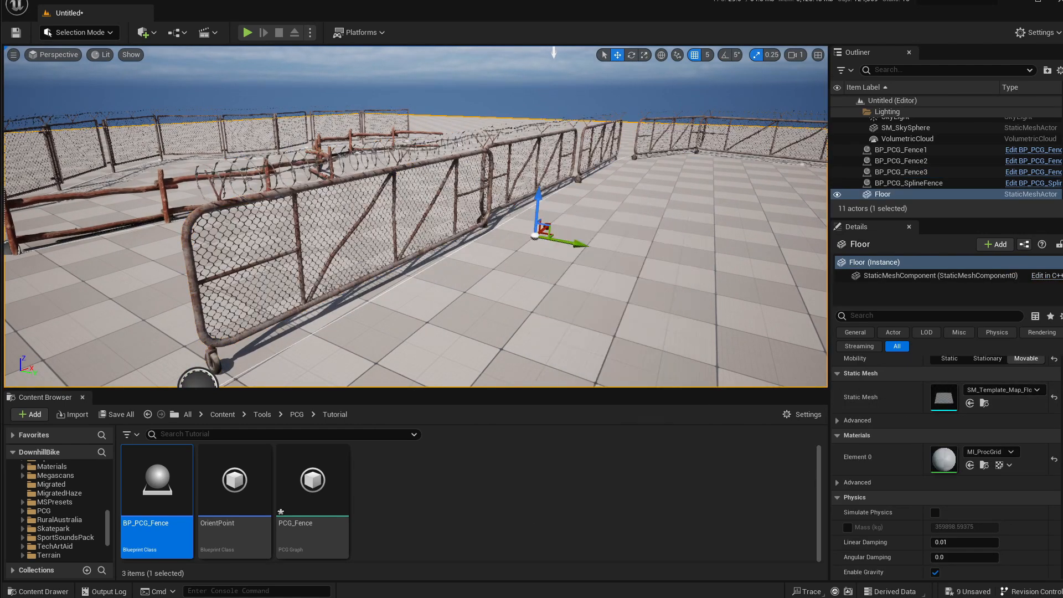
{"action": "left_click", "coordinate": [461, 198]}
{"action": "left_click", "coordinate": [950, 422]}
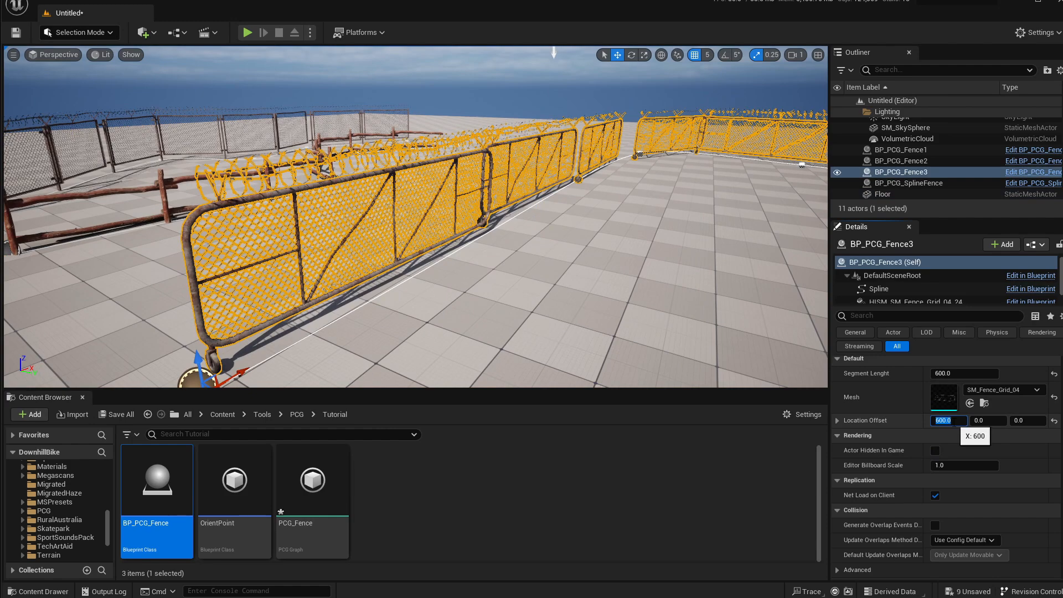
{"action": "type", "text": "0"}
{"action": "key", "text": "Return"}
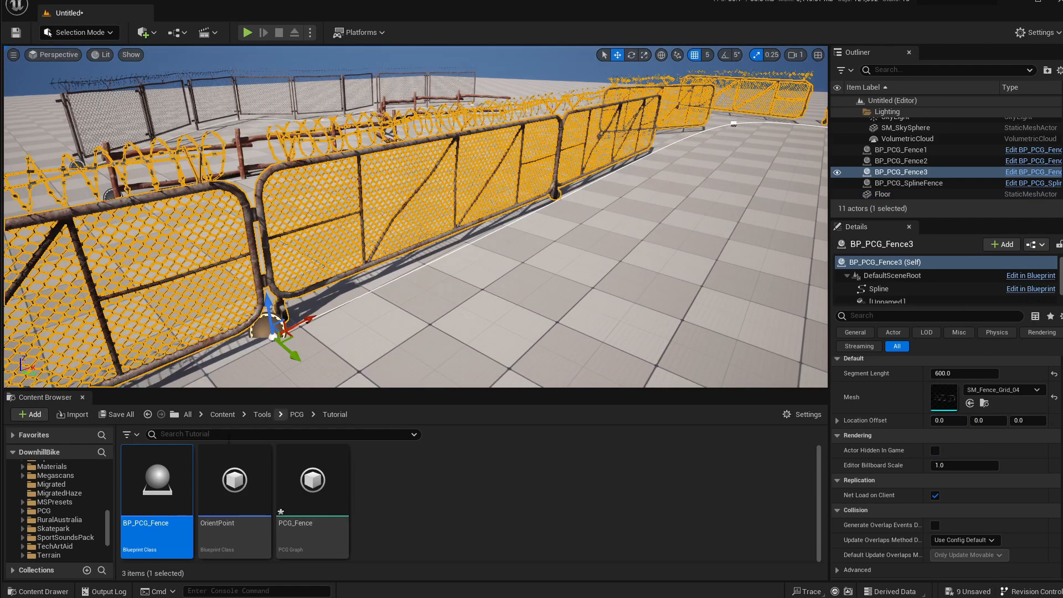
Add two variables named RotationOffset and RandomRotation to the BP_PCG_Fence blueprint
{"action": "double_click", "coordinate": [174, 485]}
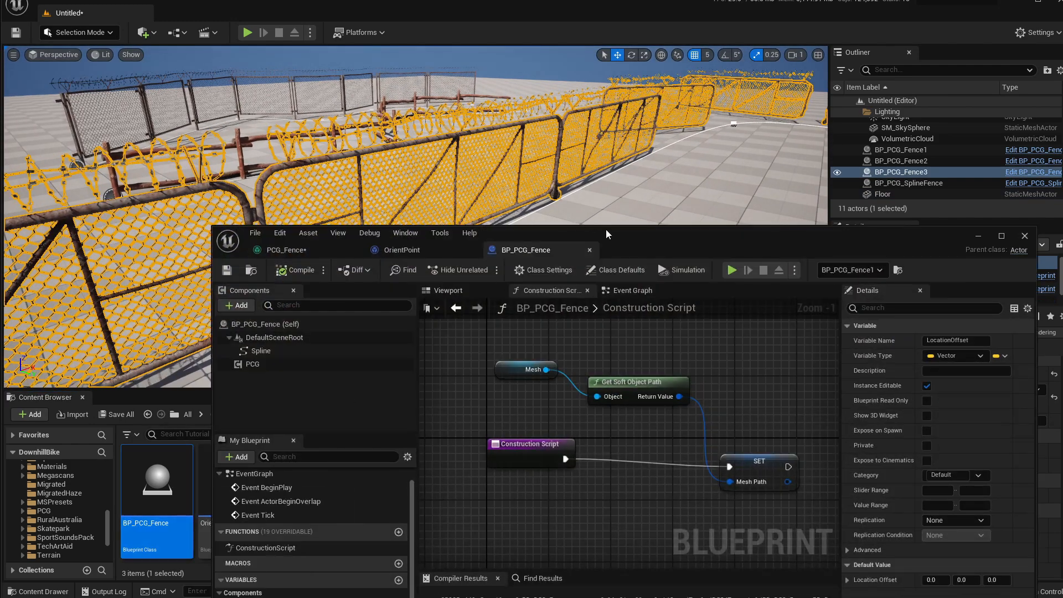
{"action": "scroll", "coordinate": [319, 498], "scroll_direction": "down", "scroll_amount": 1}
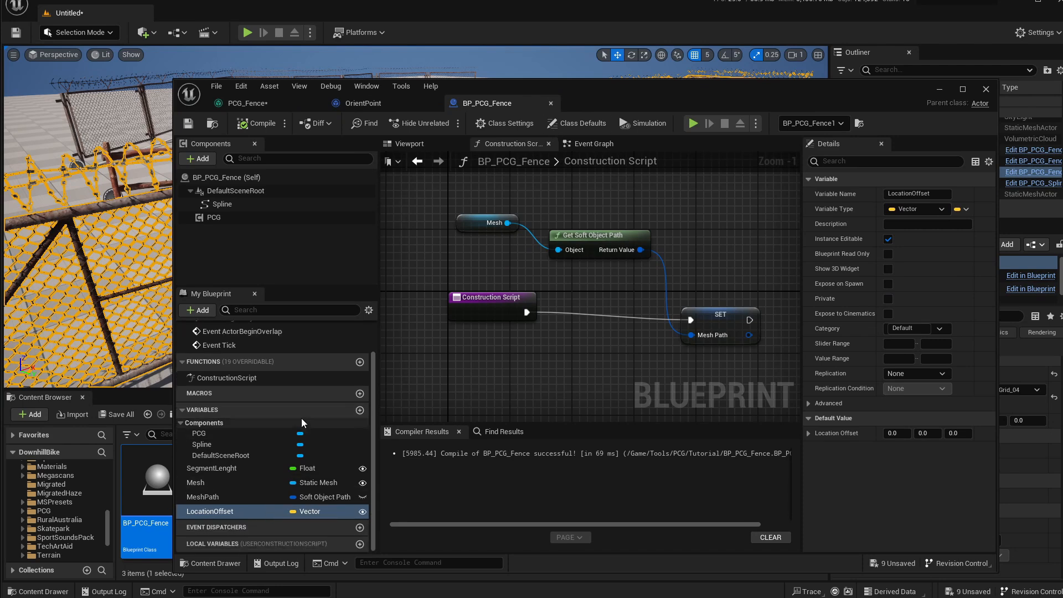
{"action": "left_click", "coordinate": [359, 410]}
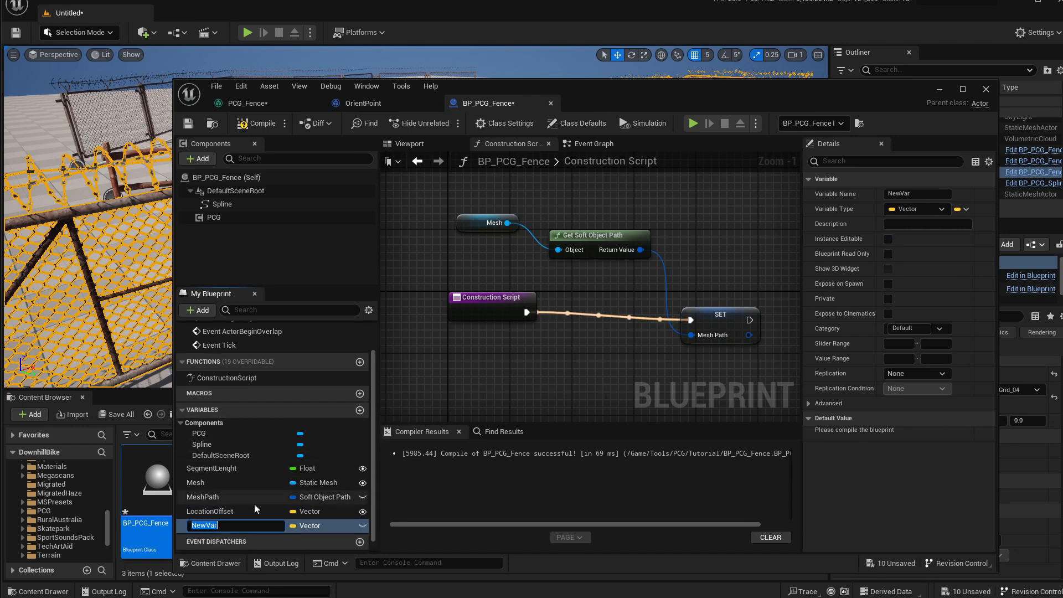
{"action": "type", "text": "R"}
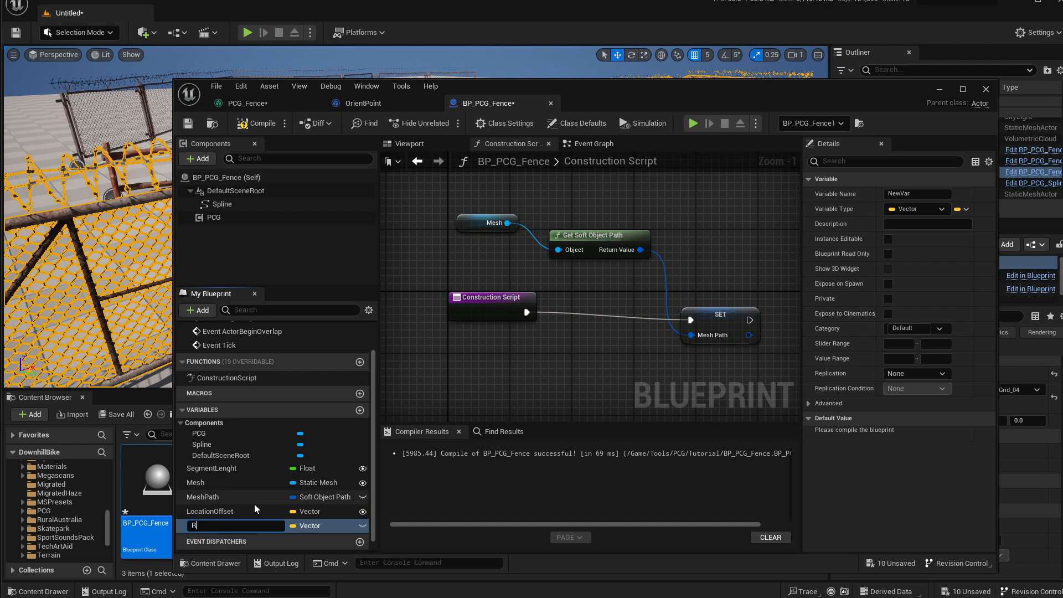
{"action": "type", "text": "otationOffset"}
{"action": "key", "text": "Return"}
{"action": "left_click", "coordinate": [360, 410]}
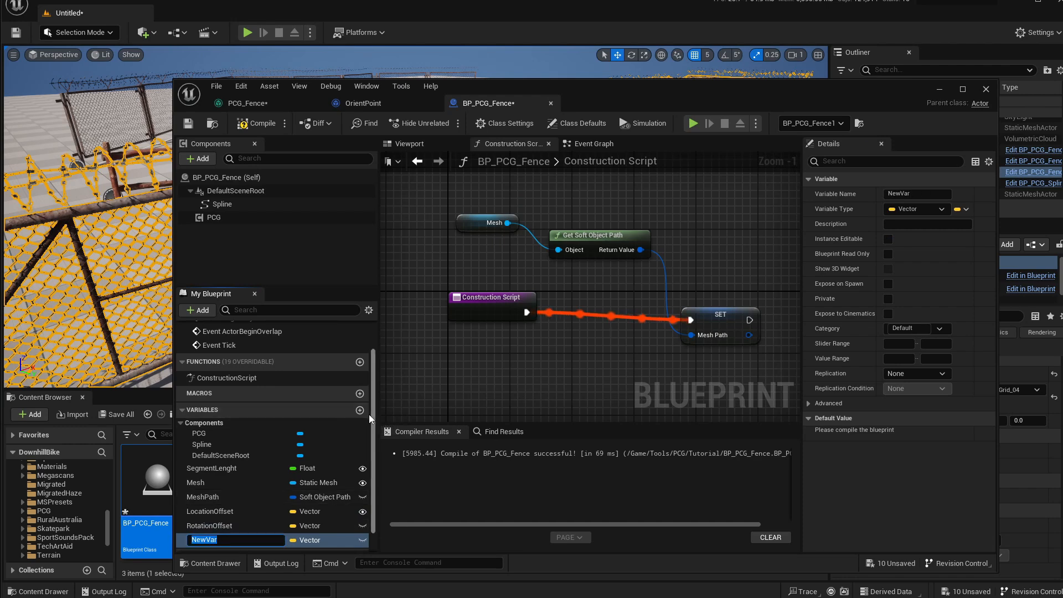
{"action": "type", "text": "RandomRotation"}
{"action": "key", "text": "Return"}
Change the type of both RotationOffset and RandomRotation to Rotator and save the blueprint
{"action": "left_click", "coordinate": [309, 540]}
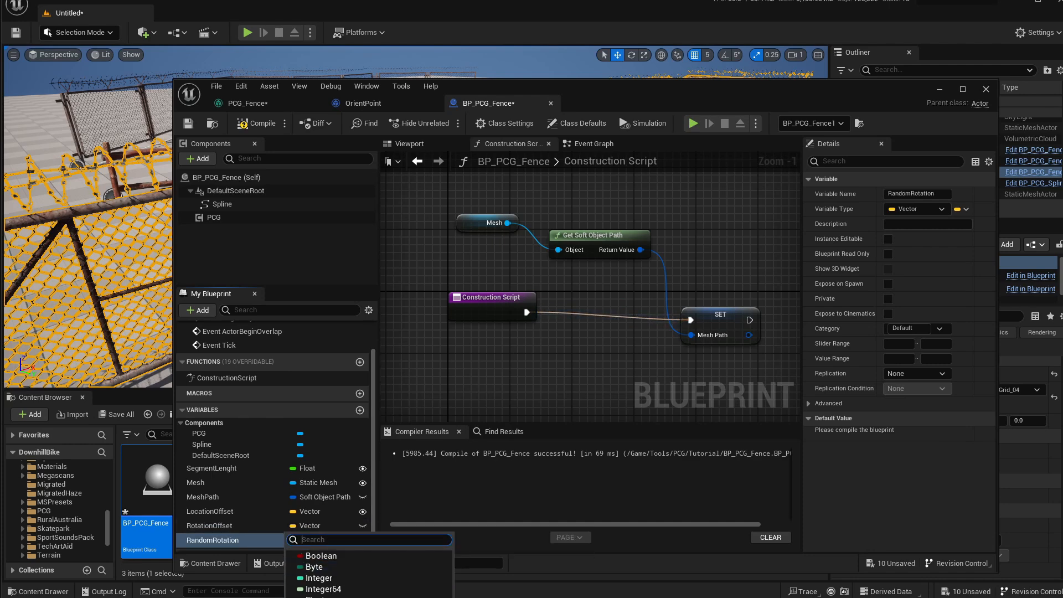
{"action": "left_click", "coordinate": [332, 596]}
{"action": "left_click", "coordinate": [325, 540]}
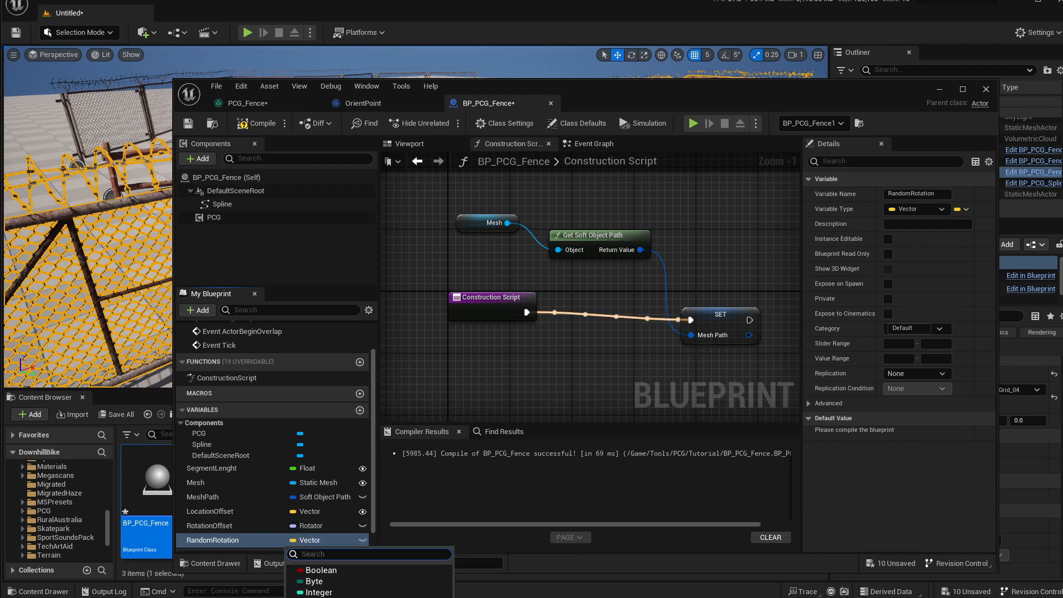
{"action": "left_click", "coordinate": [332, 597]}
{"action": "key", "text": "ctrl+s"}
Make RotationOffset and RandomRotation instance editable, and compile and save the BP_PCG_Fence blueprint
{"action": "left_click_drag", "start_coordinate": [629, 100], "coordinate": [607, 97]}
{"action": "left_click", "coordinate": [341, 522]}
{"action": "left_click", "coordinate": [341, 536]}
{"action": "left_click", "coordinate": [235, 120]}
{"action": "left_click", "coordinate": [166, 119]}
Return to the level and check the new rotation properties on the wooden fence BP_PCG_Fence1
{"action": "left_click_drag", "start_coordinate": [549, 88], "coordinate": [806, 215]}
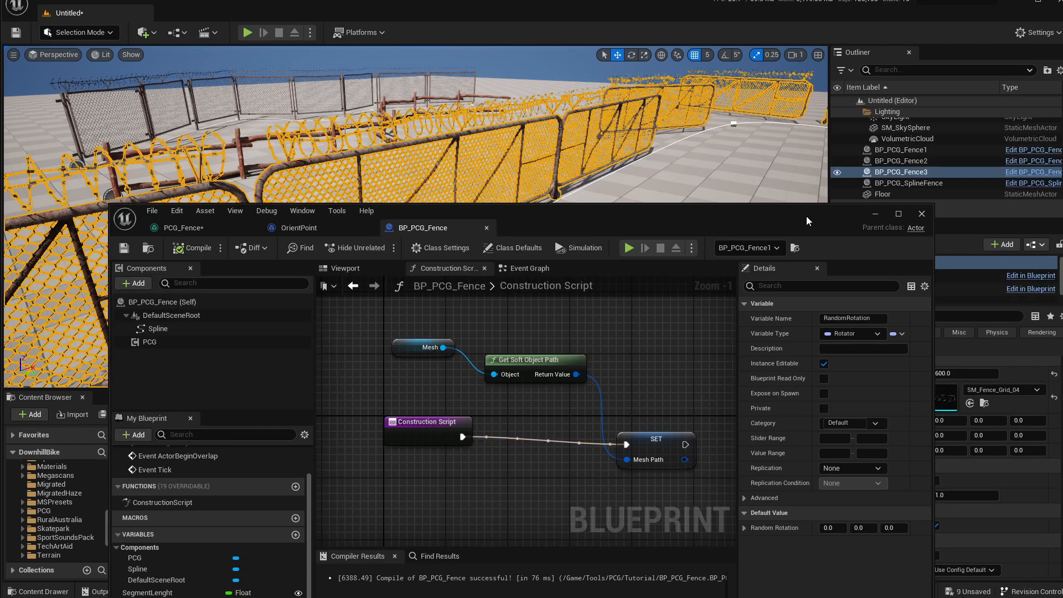
{"action": "left_click", "coordinate": [874, 214]}
{"action": "right_click_drag", "start_coordinate": [590, 325], "coordinate": [545, 321]}
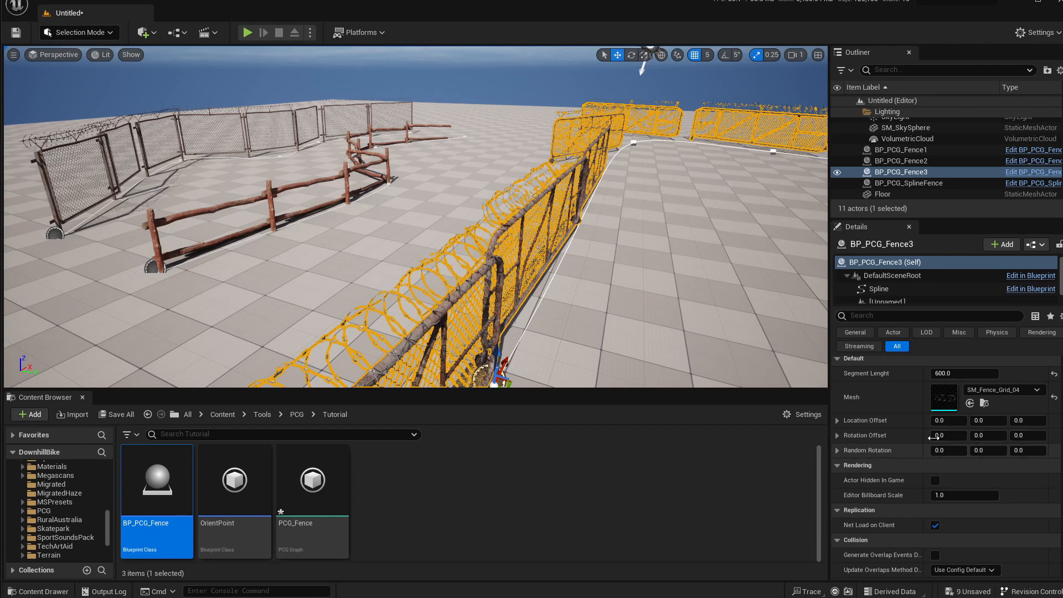
{"action": "left_click", "coordinate": [345, 183]}
{"action": "left_click", "coordinate": [378, 151]}
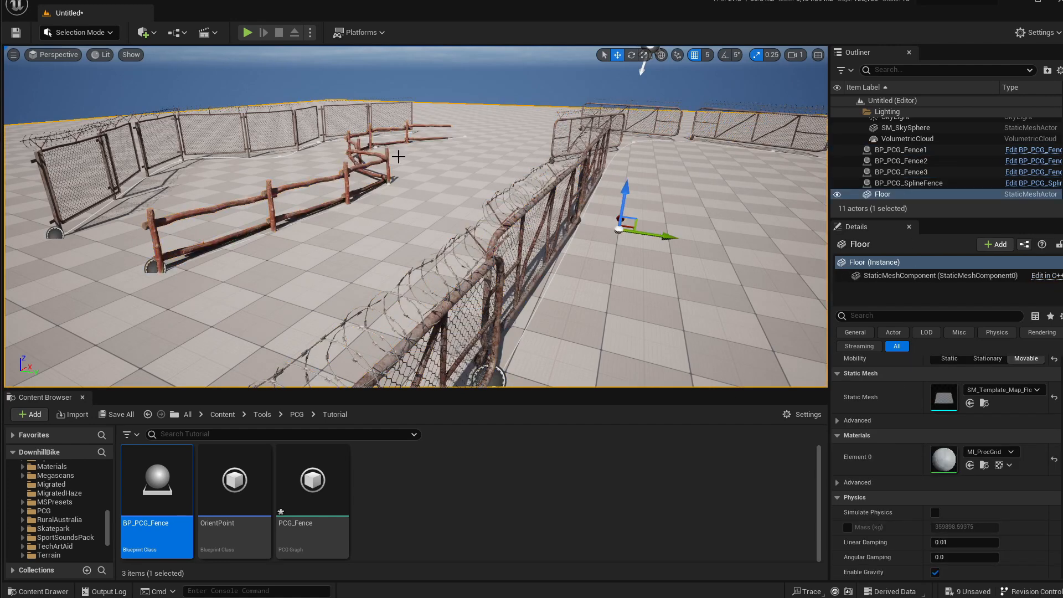
{"action": "left_click", "coordinate": [542, 219]}
{"action": "left_click", "coordinate": [344, 179]}
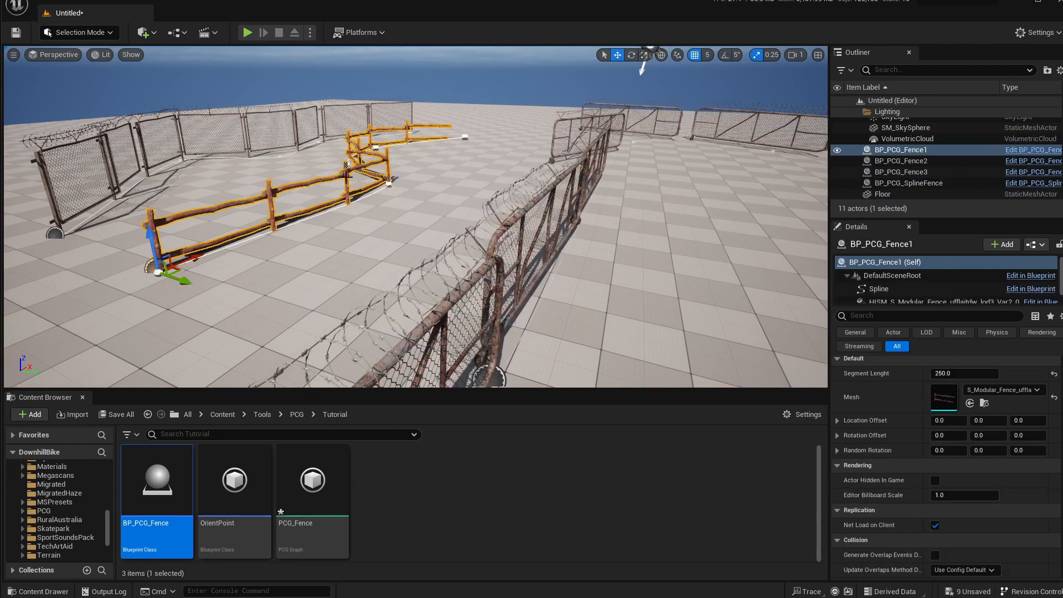
{"action": "left_click", "coordinate": [483, 254]}
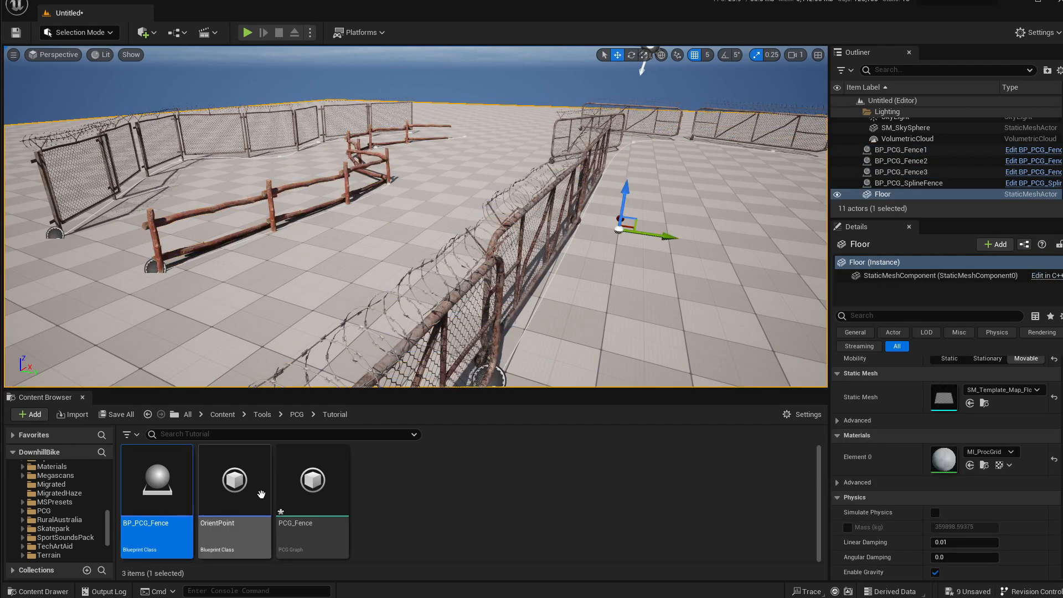
Open the PCG_Fence graph and move the LocationOffset Get Actor Property node further below the Transform Points node
{"action": "double_click", "coordinate": [312, 480]}
{"action": "left_click_drag", "start_coordinate": [543, 222], "coordinate": [528, 138]}
{"action": "right_click_drag", "start_coordinate": [350, 338], "coordinate": [485, 342]}
{"action": "left_click", "coordinate": [580, 293]}
{"action": "right_click_drag", "start_coordinate": [626, 269], "coordinate": [542, 267]}
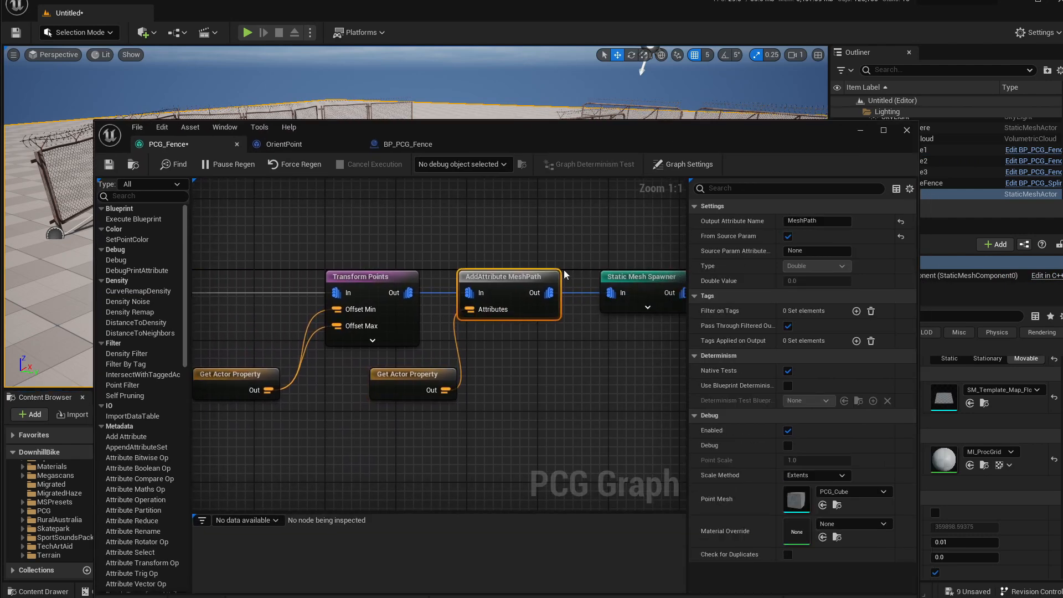
{"action": "left_click", "coordinate": [360, 277]}
{"action": "right_click_drag", "start_coordinate": [323, 260], "coordinate": [412, 255]}
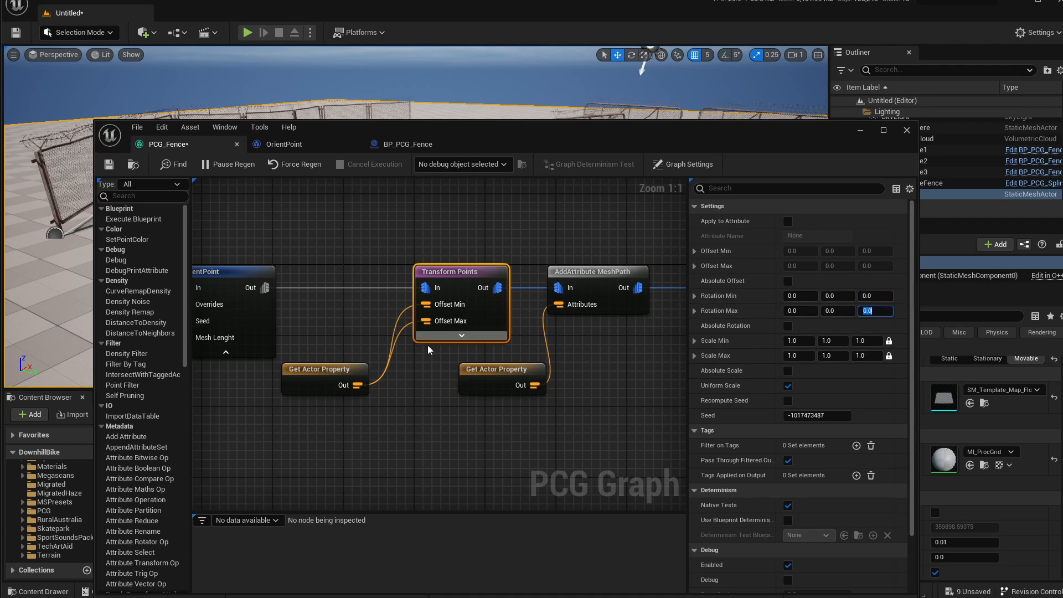
{"action": "left_click_drag", "start_coordinate": [321, 385], "coordinate": [312, 394]}
{"action": "right_click_drag", "start_coordinate": [392, 422], "coordinate": [429, 396]}
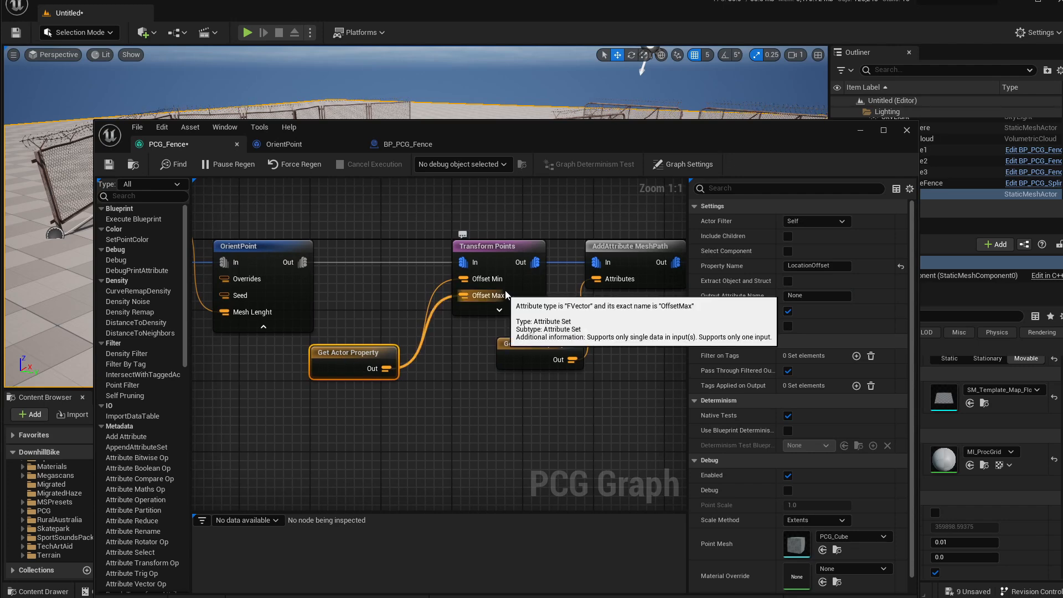
{"action": "left_click_drag", "start_coordinate": [567, 134], "coordinate": [522, 250]}
{"action": "left_click_drag", "start_coordinate": [301, 469], "coordinate": [310, 505]}
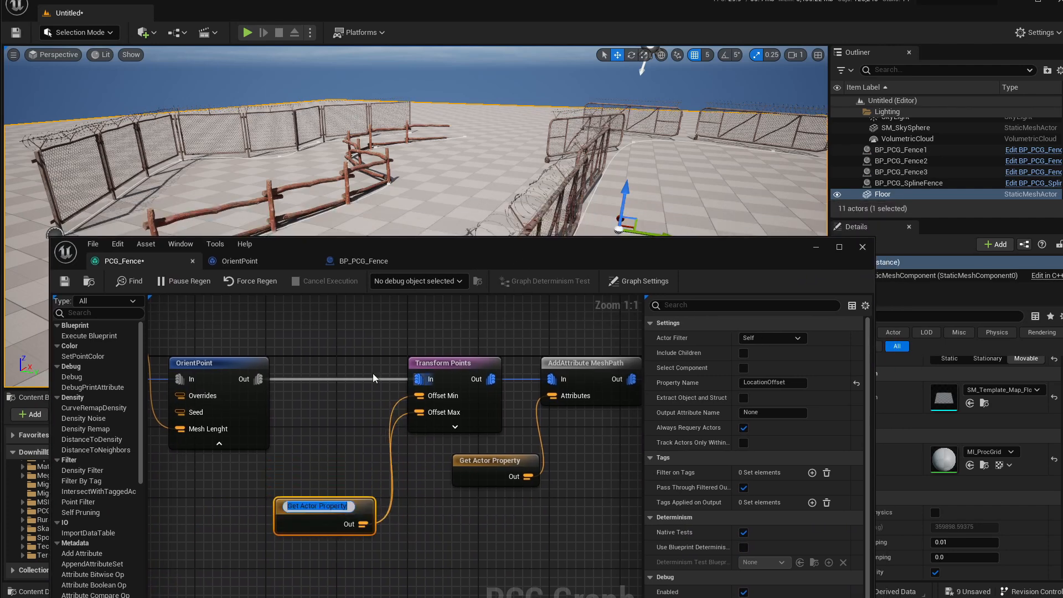
Insert a second Transform Points node between OrientPoint and the existing Transform Points node
{"action": "right_click_drag", "start_coordinate": [401, 377], "coordinate": [459, 373]}
{"action": "left_click_drag", "start_coordinate": [316, 375], "coordinate": [363, 367]}
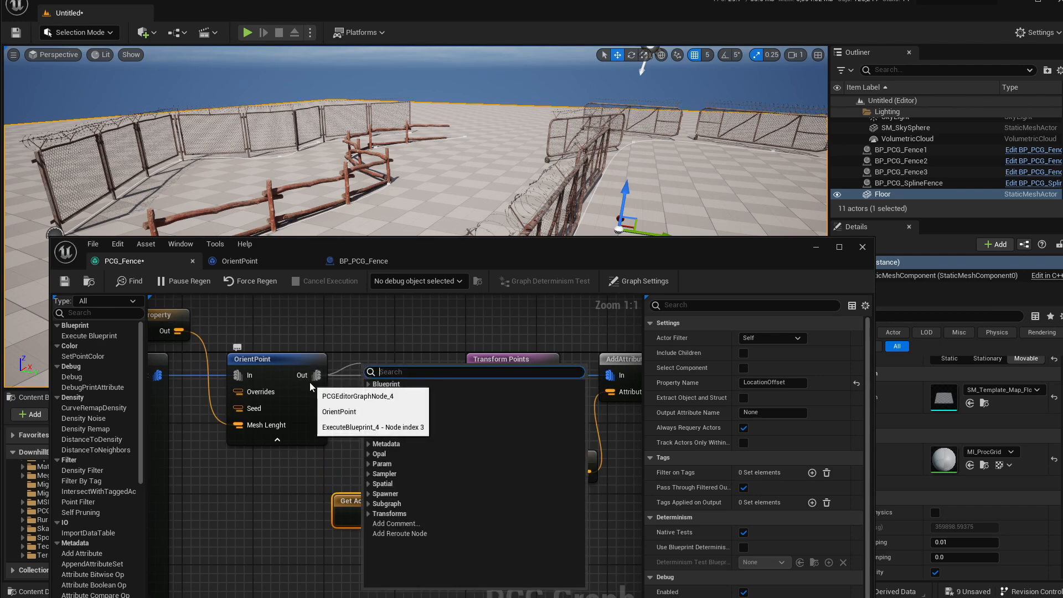
{"action": "type", "text": "tra"}
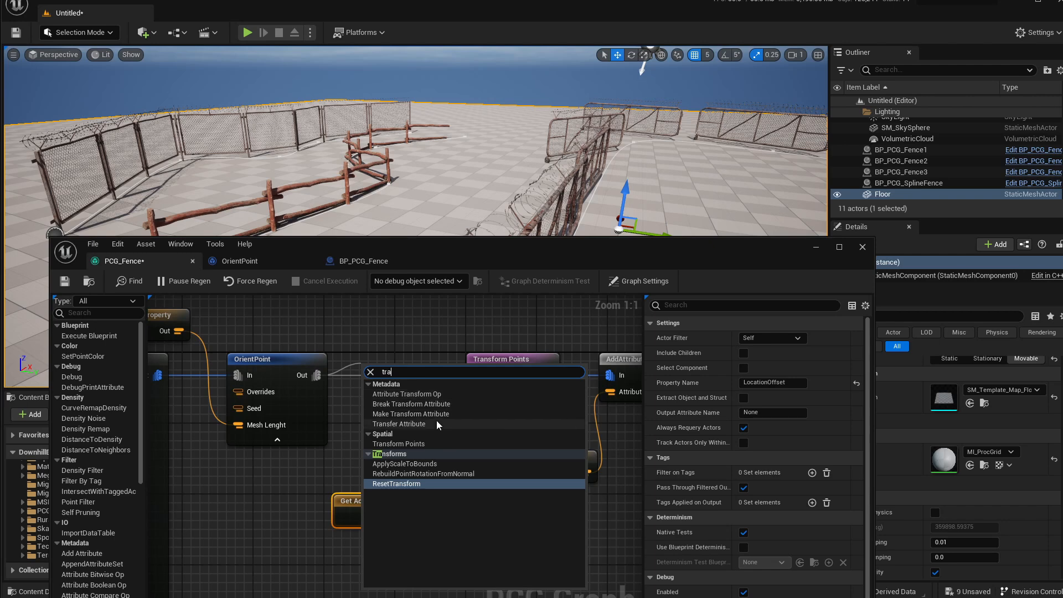
{"action": "left_click", "coordinate": [410, 444]}
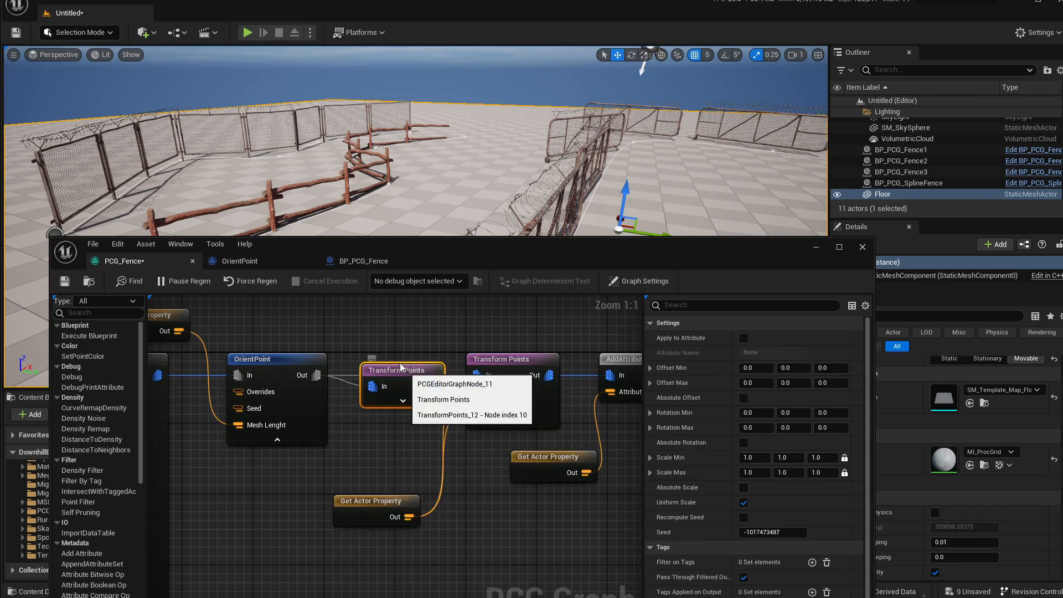
{"action": "left_click_drag", "start_coordinate": [407, 370], "coordinate": [476, 375]}
{"action": "left_click", "coordinate": [421, 376], "text": "alt"}
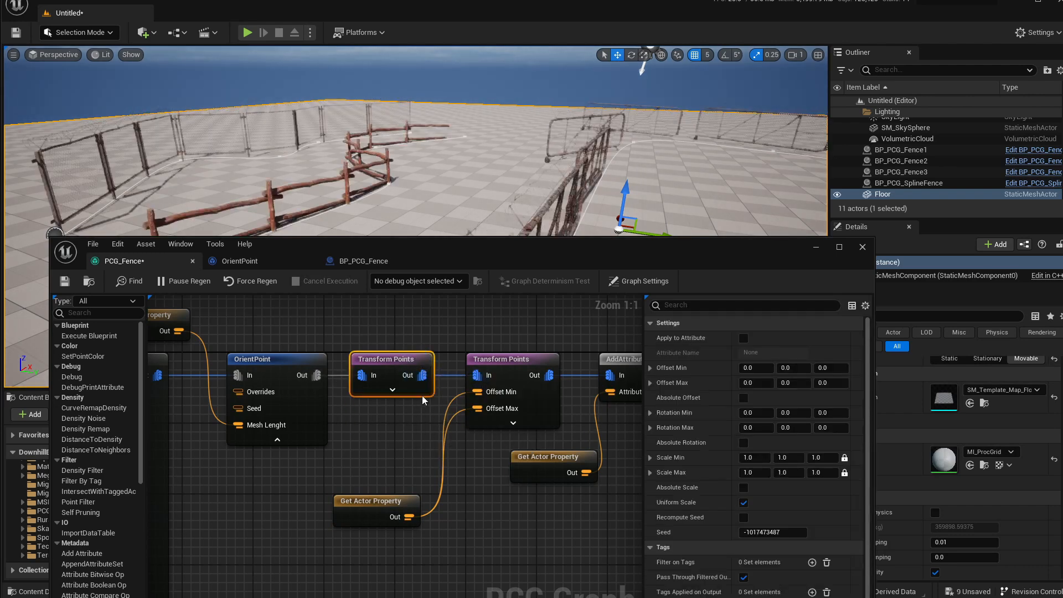
Spread the downstream nodes and the LocationOffset property node apart to make room around the new Transform Points node
{"action": "right_click_drag", "start_coordinate": [408, 339], "coordinate": [447, 377]}
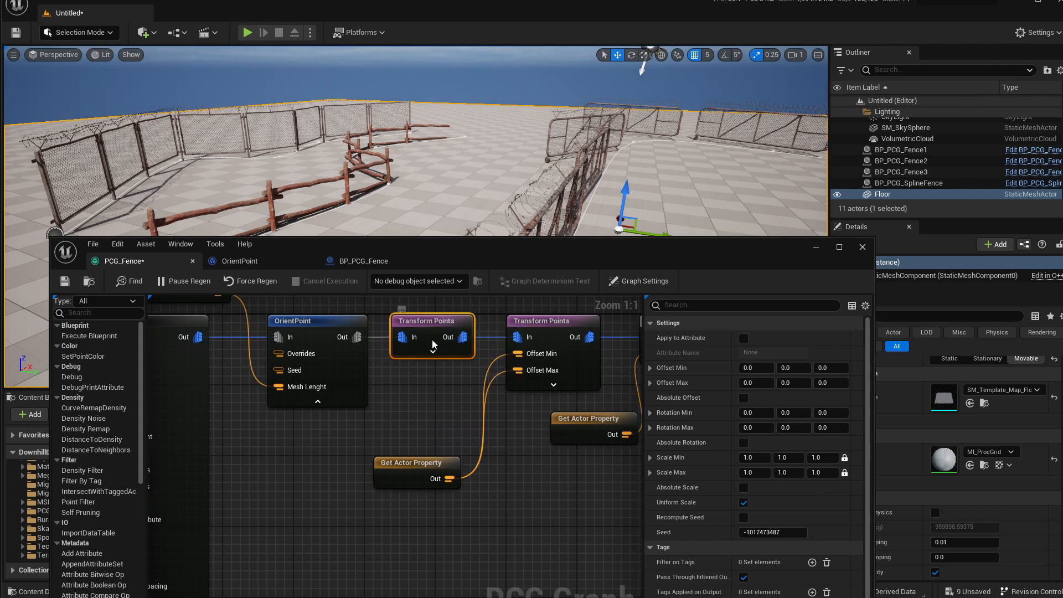
{"action": "scroll", "coordinate": [345, 452], "scroll_direction": "down", "scroll_amount": 5}
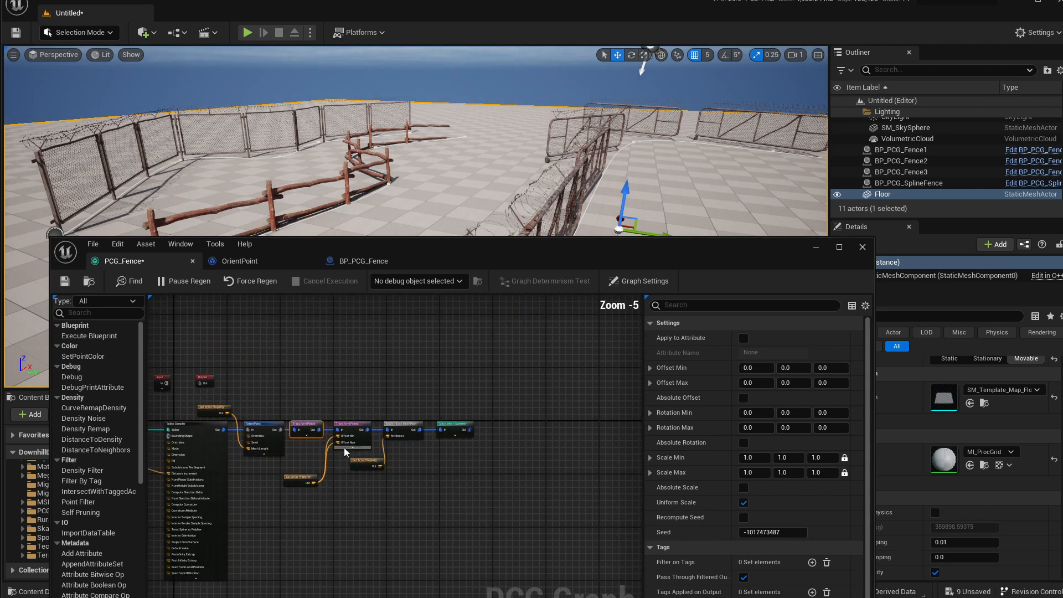
{"action": "left_click_drag", "start_coordinate": [345, 392], "coordinate": [565, 512]}
{"action": "left_click_drag", "start_coordinate": [359, 432], "coordinate": [476, 432]}
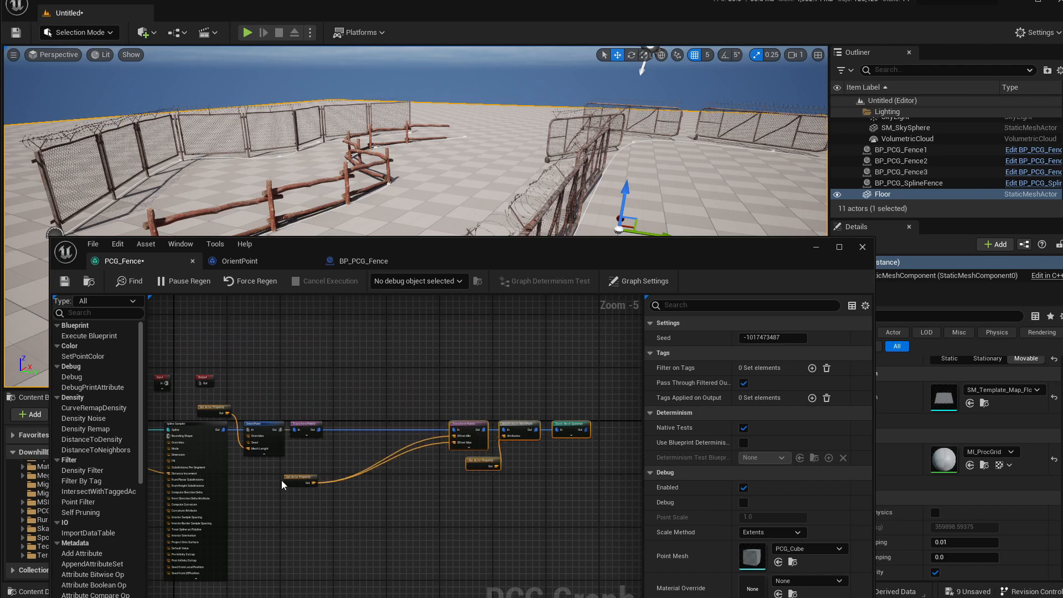
{"action": "left_click_drag", "start_coordinate": [289, 481], "coordinate": [396, 474]}
{"action": "left_click", "coordinate": [310, 431]}
{"action": "scroll", "coordinate": [312, 435], "scroll_direction": "up", "scroll_amount": 6}
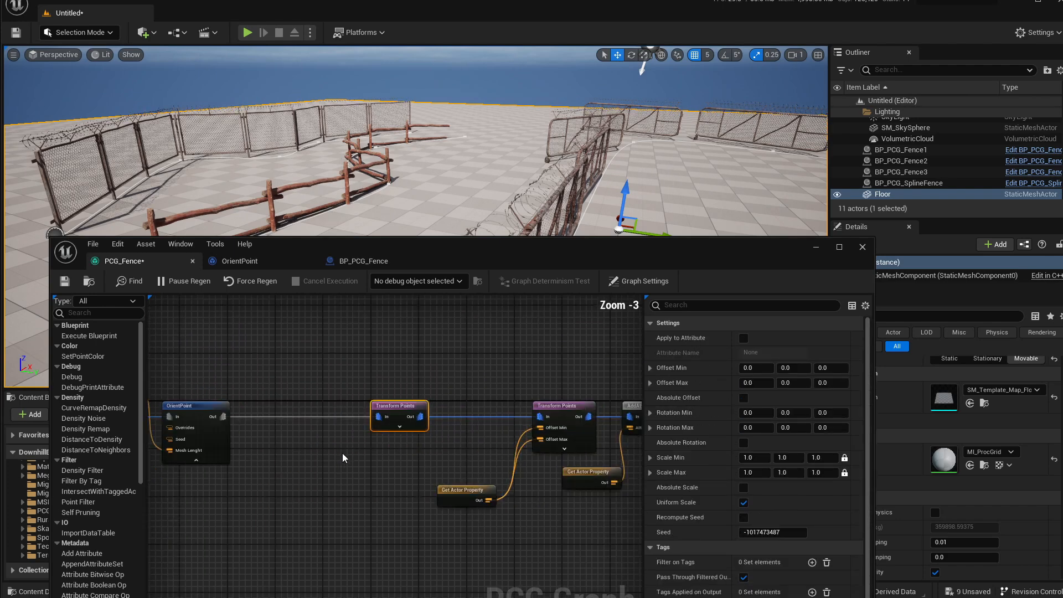
{"action": "left_click_drag", "start_coordinate": [523, 248], "coordinate": [523, 134]}
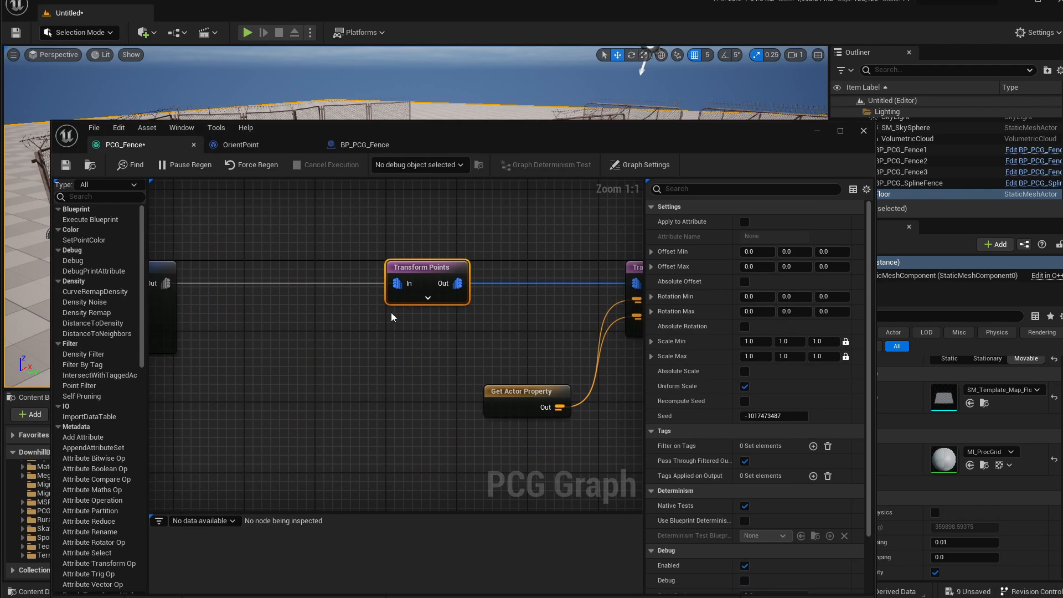
{"action": "left_click_drag", "start_coordinate": [424, 267], "coordinate": [408, 268]}
{"action": "right_click_drag", "start_coordinate": [384, 308], "coordinate": [451, 321]}
Duplicate the LocationOffset Get Actor Property node, place the copy below the new Transform Points node, and select BP_PCG_Fence3 in the level
{"action": "left_click", "coordinate": [598, 415]}
{"action": "key", "text": "ctrl+d"}
{"action": "left_click_drag", "start_coordinate": [607, 434], "coordinate": [288, 412]}
{"action": "left_click", "coordinate": [766, 266]}
{"action": "left_click", "coordinate": [765, 266]}
{"action": "left_click_drag", "start_coordinate": [768, 266], "coordinate": [686, 257]}
{"action": "left_click_drag", "start_coordinate": [453, 129], "coordinate": [536, 421]}
{"action": "left_click", "coordinate": [498, 320]}
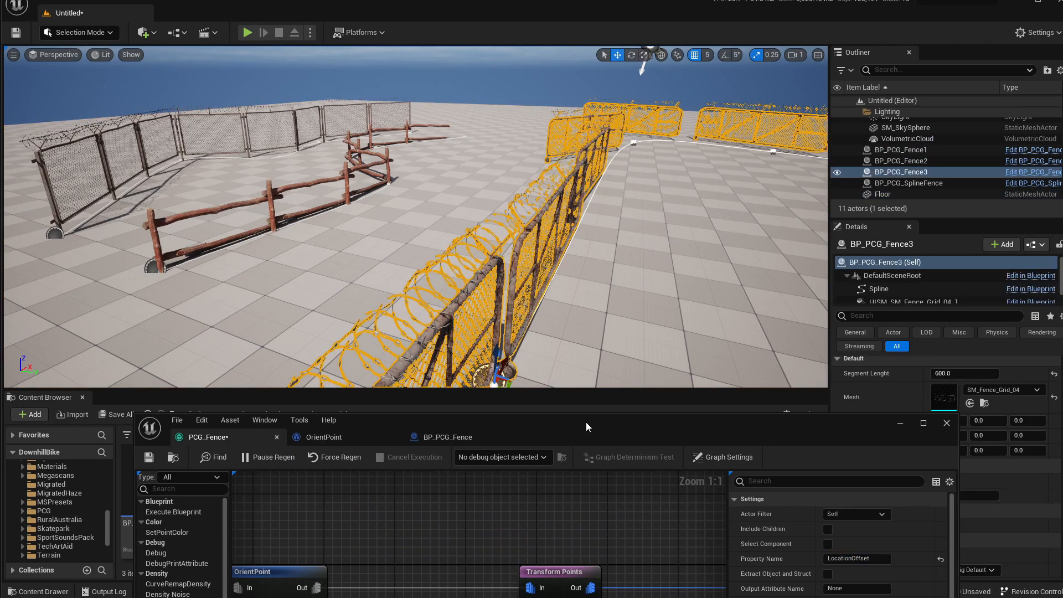
Try to enter the rotation offset variable's name by hand as the duplicated node's Property Name
{"action": "left_click_drag", "start_coordinate": [606, 429], "coordinate": [488, 61]}
{"action": "left_click_drag", "start_coordinate": [730, 188], "coordinate": [673, 183]}
{"action": "type", "text": "Roration"}
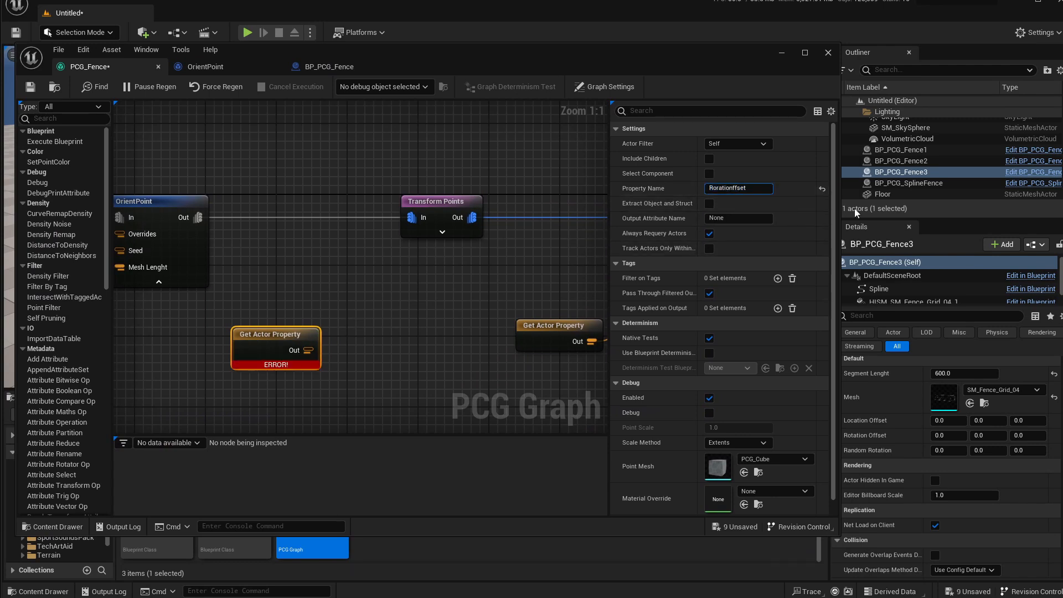
{"action": "type", "text": "O"}
{"action": "key", "text": "Return"}
Copy the variable name RotationOffset from the BP_PCG_Fence blueprint and set it as the duplicated Get Actor Property node's Property Name
{"action": "left_click_drag", "start_coordinate": [421, 58], "coordinate": [523, 66]}
{"action": "left_click", "coordinate": [432, 78]}
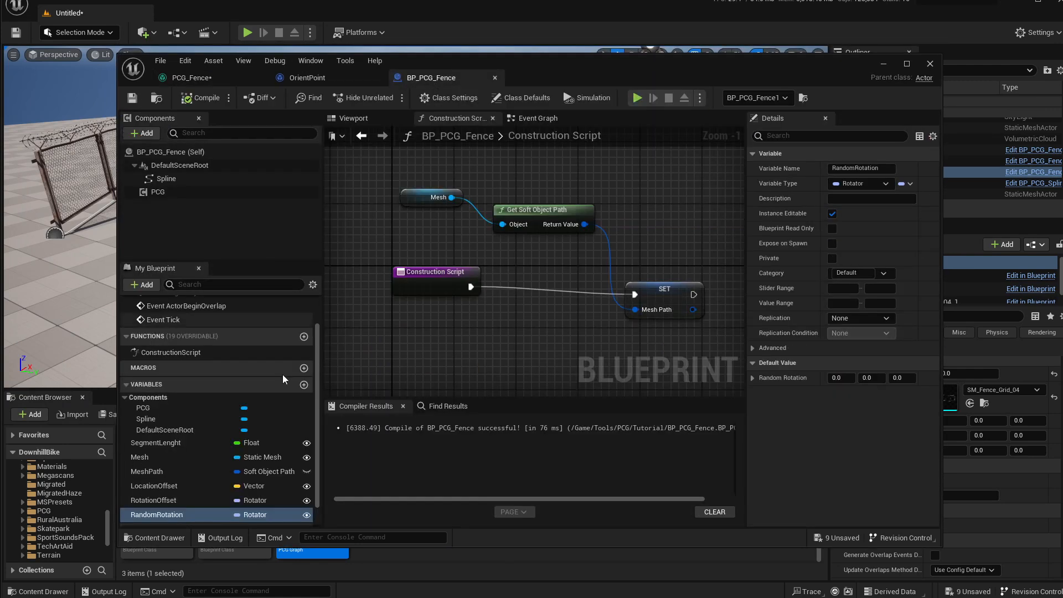
{"action": "left_click", "coordinate": [166, 500]}
{"action": "left_click", "coordinate": [186, 504]}
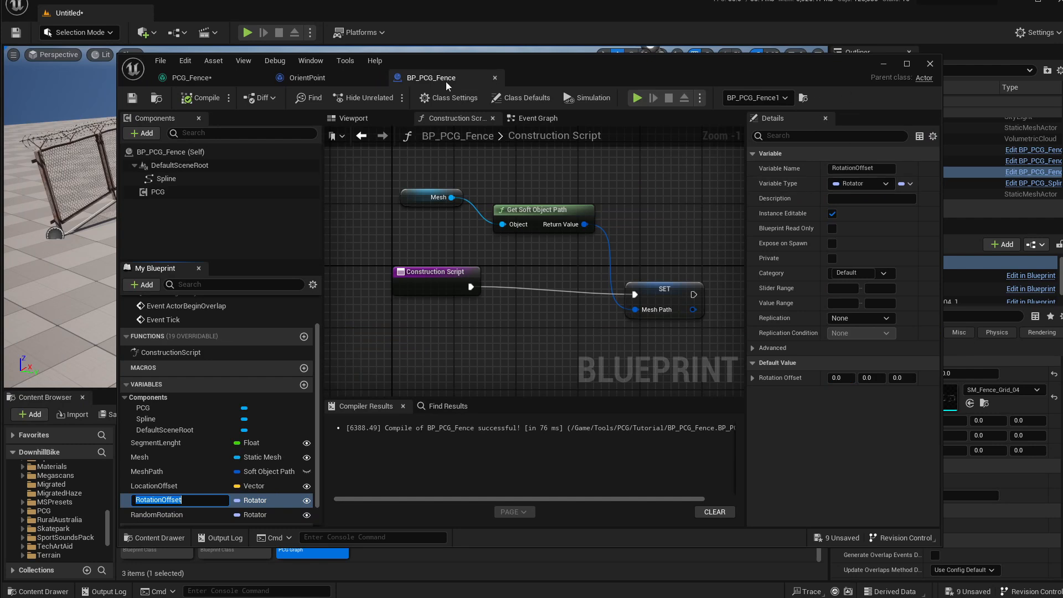
{"action": "left_click", "coordinate": [217, 82]}
{"action": "left_click", "coordinate": [387, 349]}
{"action": "left_click", "coordinate": [834, 199]}
{"action": "key", "text": "Return"}
Expose the new Transform Points node's extra pins and feed the RotationOffset property into Rotation Min and Rotation Max
{"action": "left_click", "coordinate": [460, 286]}
{"action": "left_click_drag", "start_coordinate": [410, 339], "coordinate": [421, 320]}
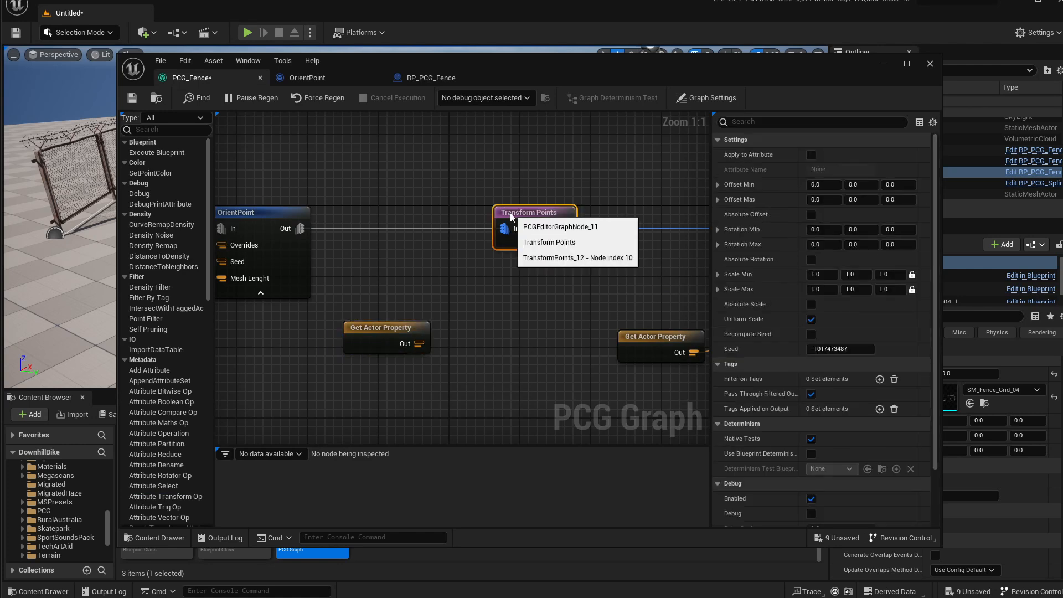
{"action": "left_click", "coordinate": [544, 243]}
{"action": "left_click_drag", "start_coordinate": [399, 333], "coordinate": [496, 361]}
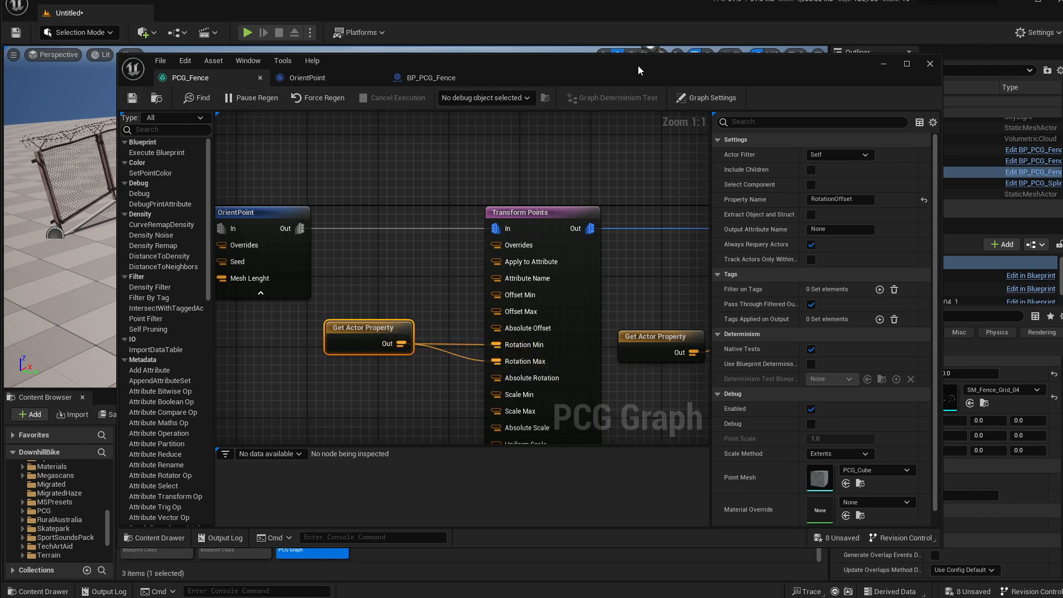
Minimize the PCG graph window and set BP_PCG_Fence3's Rotation Offset Z to 180, then inspect the fence from several sides
{"action": "left_click_drag", "start_coordinate": [768, 64], "coordinate": [674, 162]}
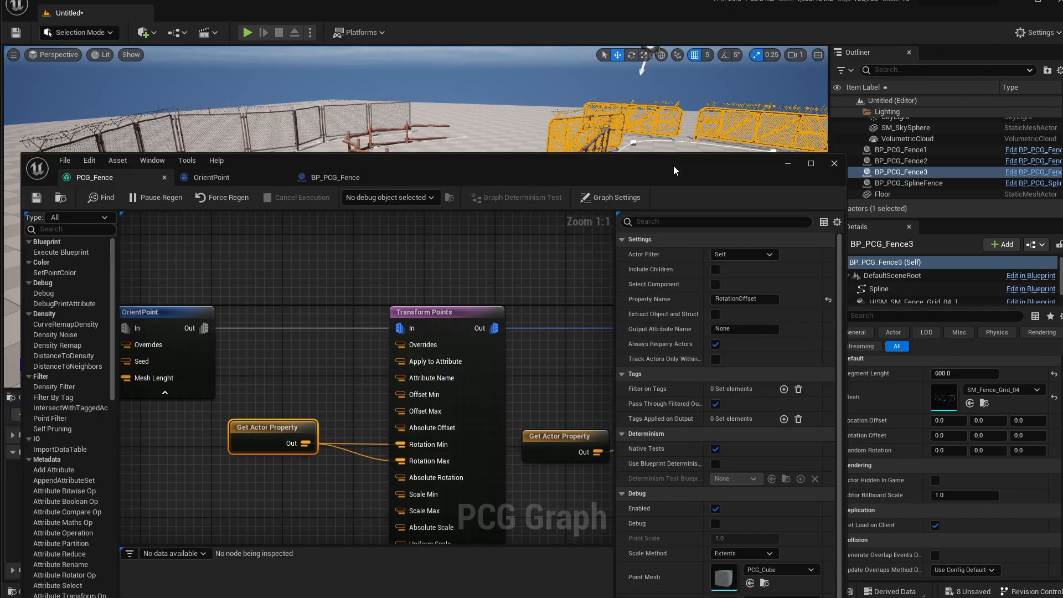
{"action": "left_click", "coordinate": [787, 164]}
{"action": "right_click_drag", "start_coordinate": [620, 265], "coordinate": [545, 244]}
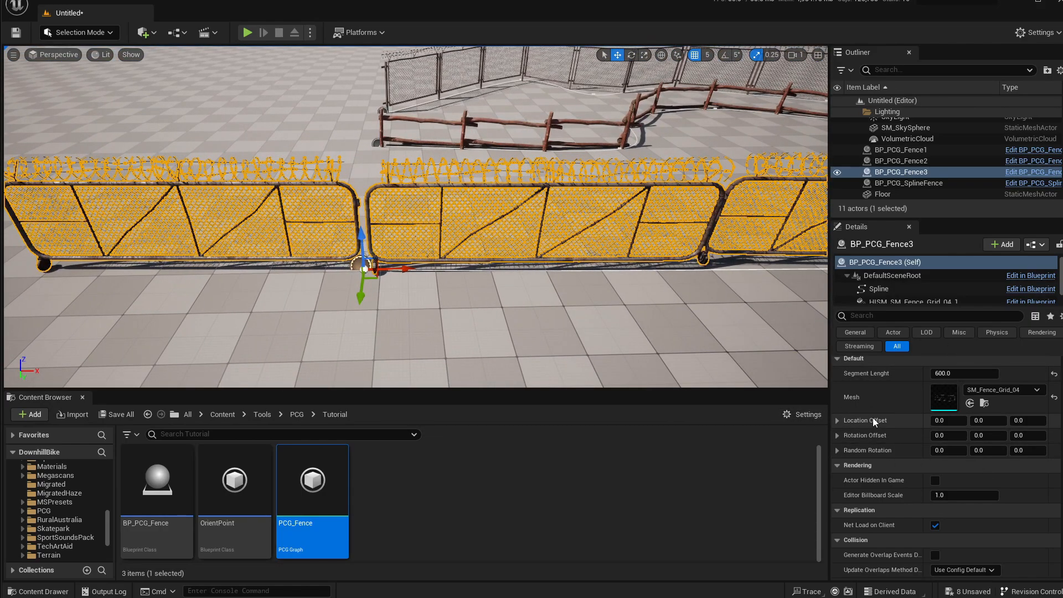
{"action": "right_click_drag", "start_coordinate": [311, 264], "coordinate": [298, 239]}
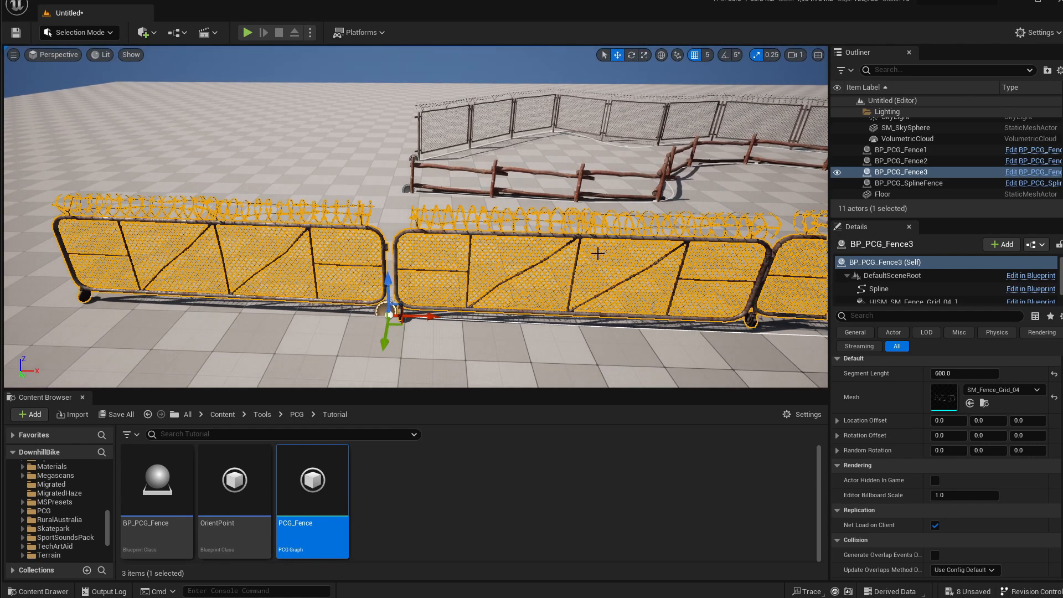
{"action": "left_click", "coordinate": [1017, 435]}
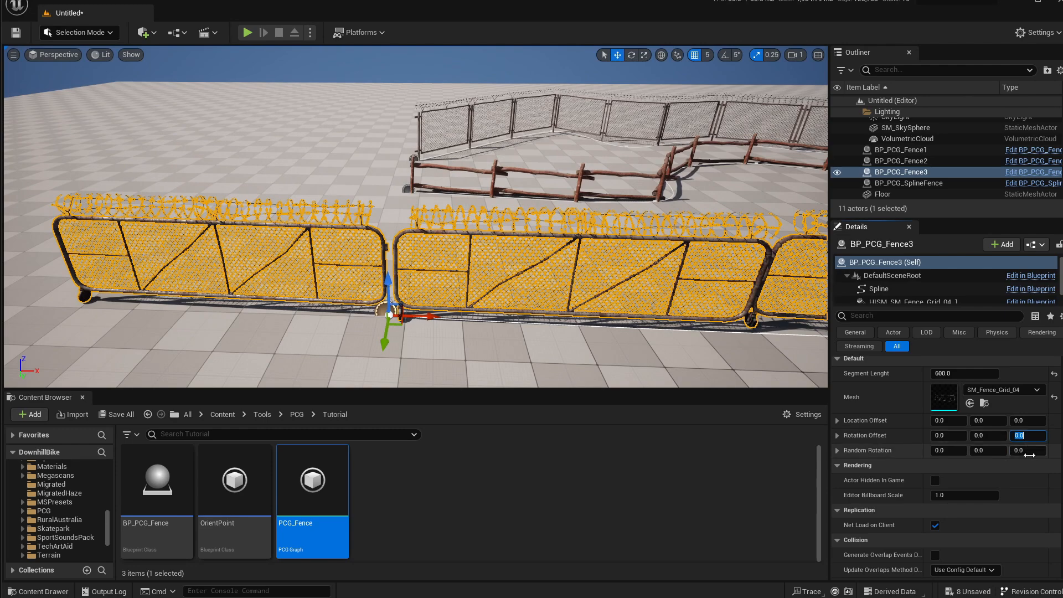
{"action": "type", "text": "180"}
{"action": "key", "text": "Return"}
{"action": "right_click_drag", "start_coordinate": [706, 304], "coordinate": [608, 366]}
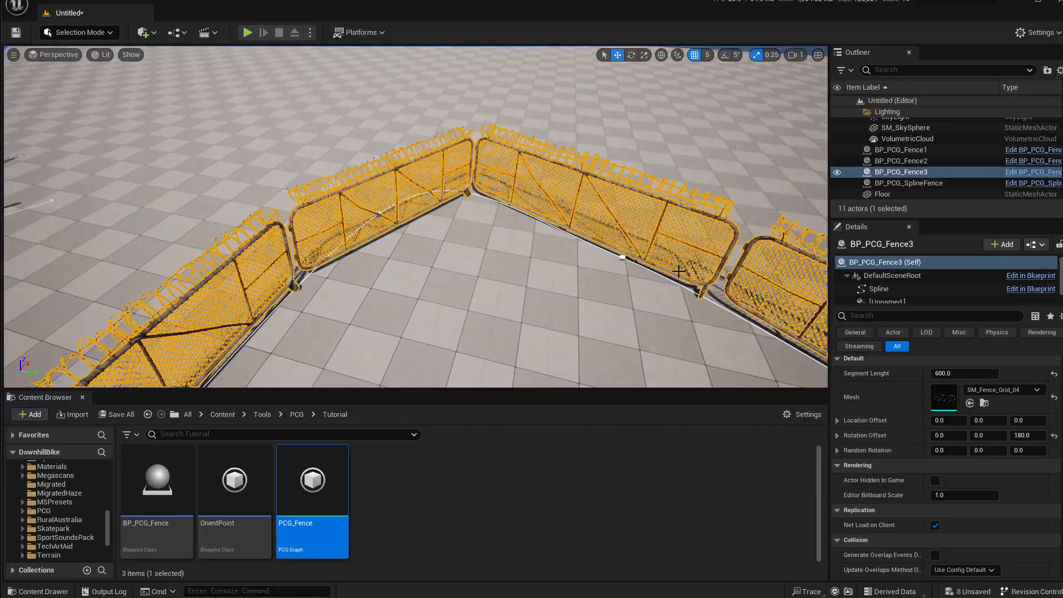
{"action": "mouse_move", "coordinate": [476, 197]}
{"action": "right_mouse_down"}
{"action": "mouse_move", "coordinate": [365, 199]}
{"action": "mouse_move", "coordinate": [476, 218]}
{"action": "right_mouse_up"}
{"action": "right_click_drag", "start_coordinate": [432, 268], "coordinate": [470, 252]}
Place a new BP_PCG_Fence instance on the floor beside the wooden fence
{"action": "left_click_drag", "start_coordinate": [157, 482], "coordinate": [397, 140]}
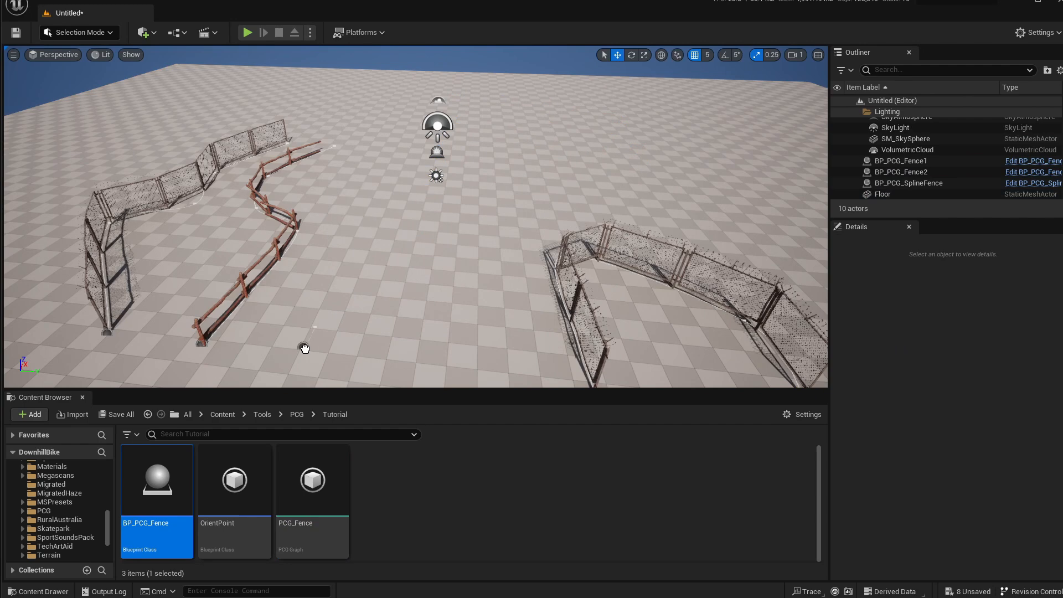
{"action": "left_click", "coordinate": [337, 322]}
{"action": "left_click", "coordinate": [300, 348]}
{"action": "left_click", "coordinate": [314, 328]}
{"action": "right_click_drag", "start_coordinate": [399, 254], "coordinate": [381, 287]}
{"action": "key", "text": "w"}
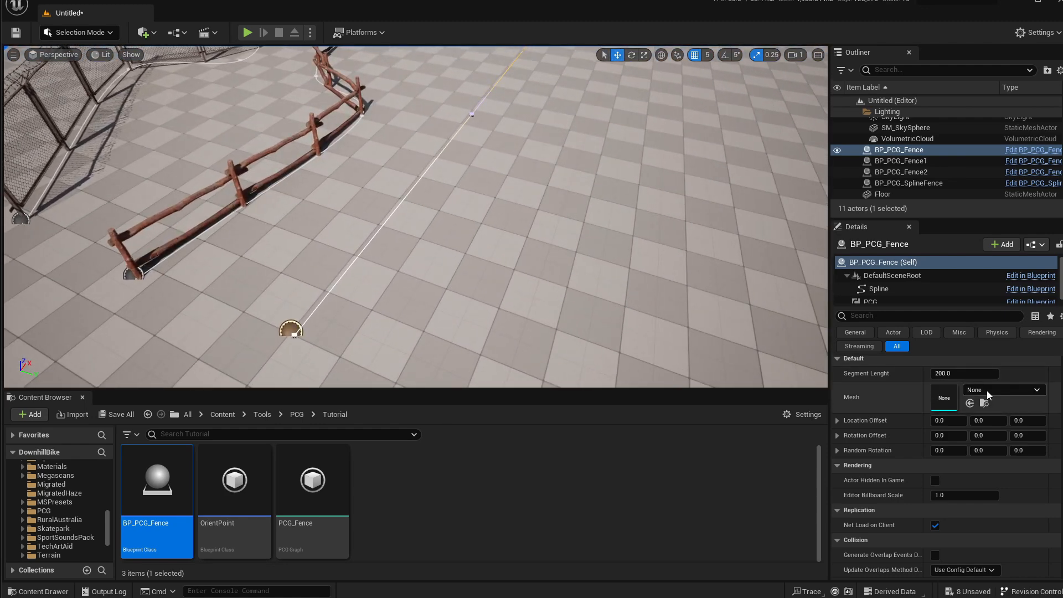
Search the meshes for "fence" and assign SM_Concrete_Block_01 as the new fence's Mesh
{"action": "left_click", "coordinate": [1000, 391]}
{"action": "type", "text": "fence"}
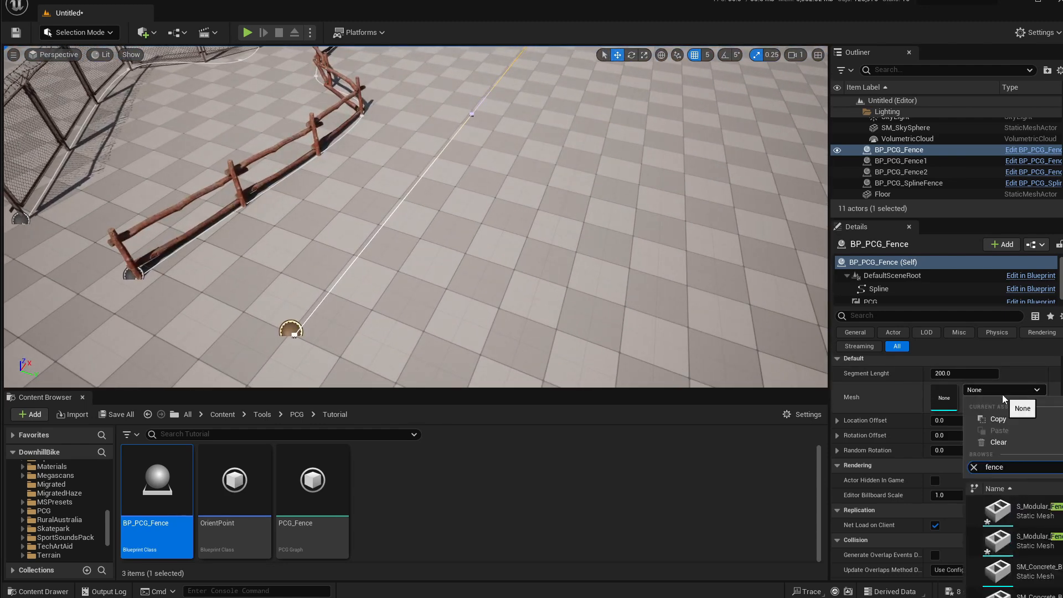
{"action": "left_click", "coordinate": [1055, 575]}
{"action": "right_click_drag", "start_coordinate": [529, 233], "coordinate": [513, 233]}
{"action": "key", "text": "w"}
{"action": "key", "text": "d"}
Try segment lengths of 400 and 350 on the concrete fence, and settle on 320
{"action": "left_click", "coordinate": [968, 373]}
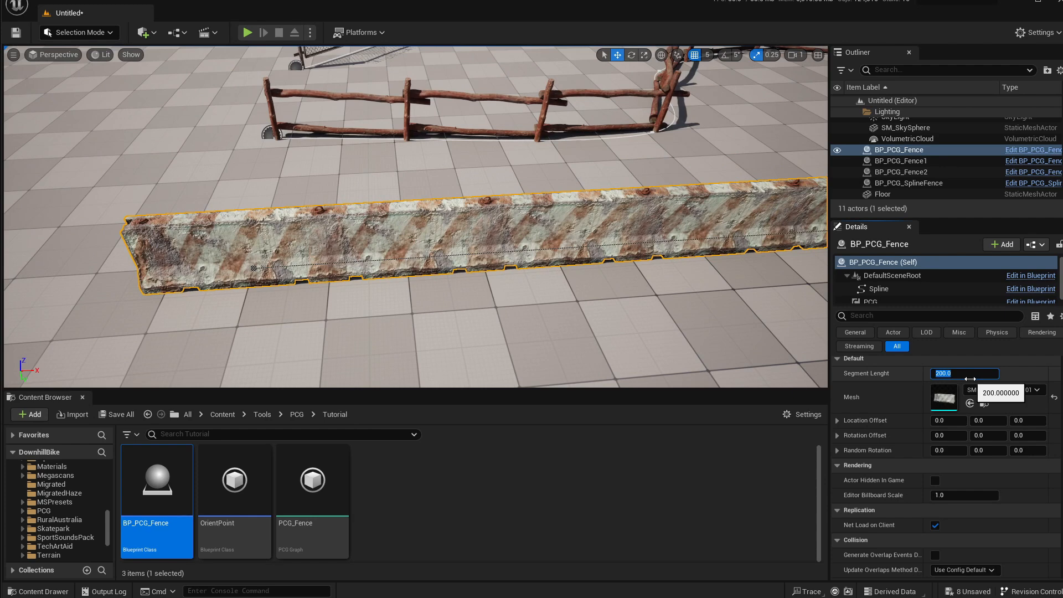
{"action": "type", "text": "400"}
{"action": "key", "text": "Return"}
{"action": "type", "text": "350"}
{"action": "key", "text": "Return"}
{"action": "type", "text": "320"}
{"action": "key", "text": "Return"}
Shift the concrete blocks along the spline by trying Location Offset X values of 150 and 120, ending with 125
{"action": "right_click_drag", "start_coordinate": [353, 120], "coordinate": [471, 133]}
{"action": "right_click_drag", "start_coordinate": [359, 175], "coordinate": [553, 176]}
{"action": "right_click_drag", "start_coordinate": [617, 218], "coordinate": [628, 195]}
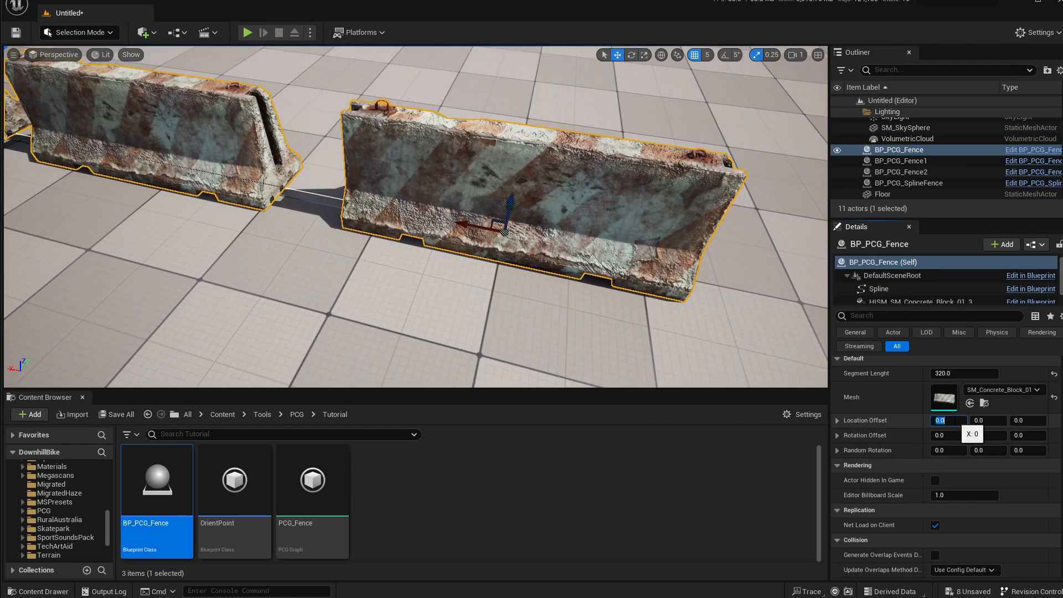
{"action": "type", "text": "0"}
{"action": "key", "text": "Return"}
{"action": "type", "text": "150"}
{"action": "key", "text": "Return"}
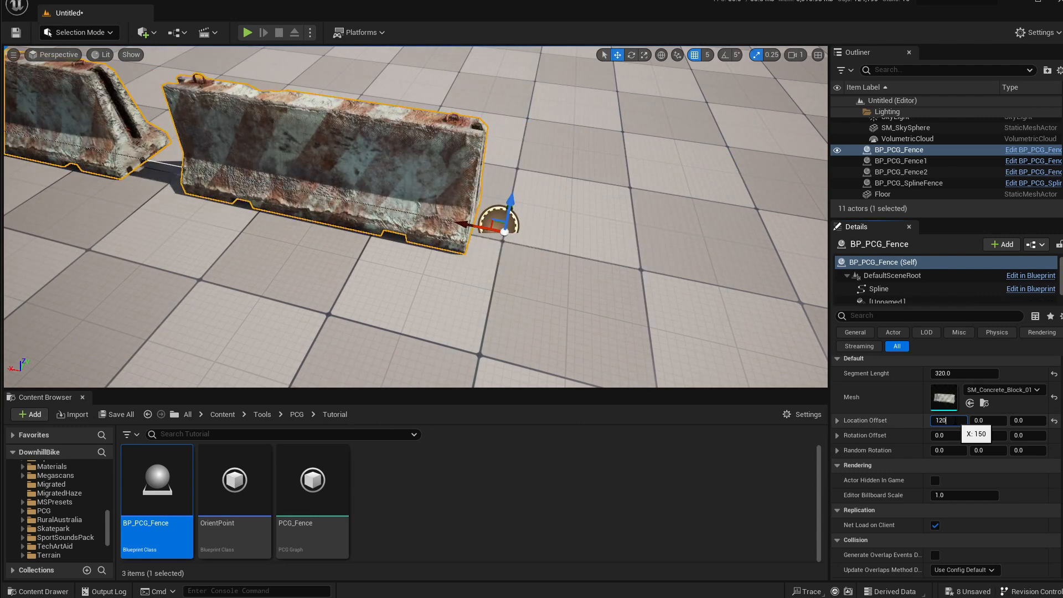
{"action": "key", "text": "Return"}
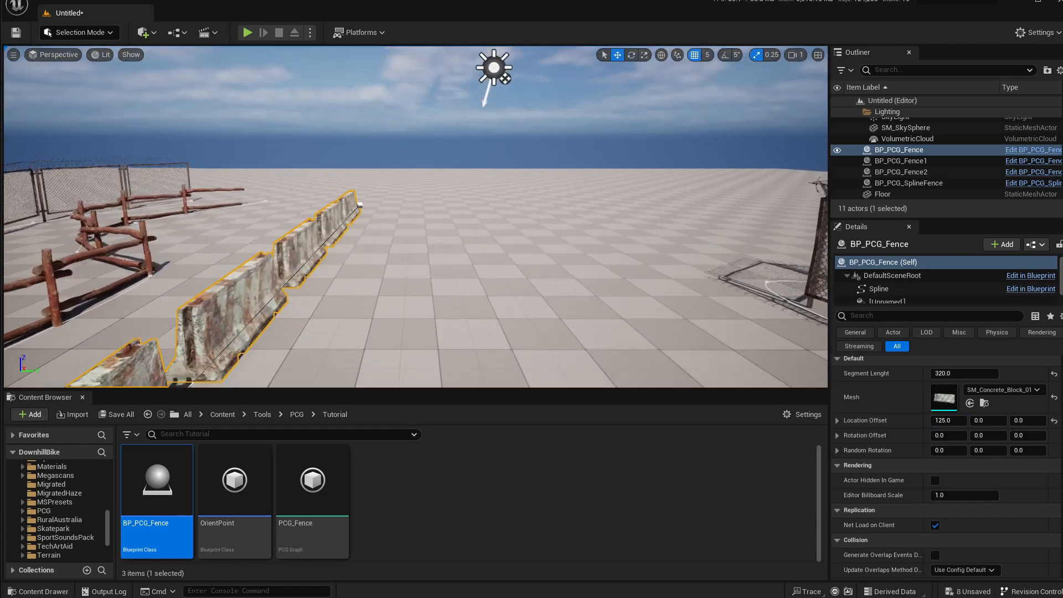
Move the concrete fence's far spline point sideways along Y to bend the barrier, and inspect the curve
{"action": "mouse_move", "coordinate": [311, 169]}
{"action": "right_mouse_down"}
{"action": "mouse_move", "coordinate": [311, 193]}
{"action": "mouse_move", "coordinate": [310, 169]}
{"action": "right_mouse_up"}
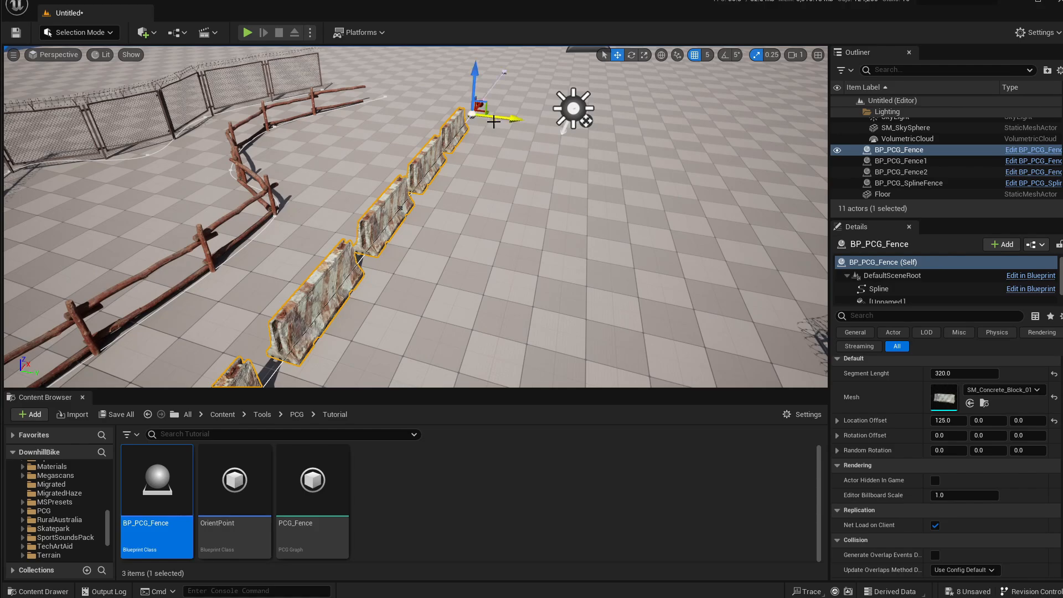
{"action": "left_click_drag", "start_coordinate": [503, 119], "coordinate": [706, 147]}
{"action": "right_click_drag", "start_coordinate": [706, 148], "coordinate": [681, 160]}
{"action": "right_click_drag", "start_coordinate": [506, 243], "coordinate": [506, 180]}
{"action": "left_click", "coordinate": [507, 179]}
{"action": "left_click", "coordinate": [481, 218]}
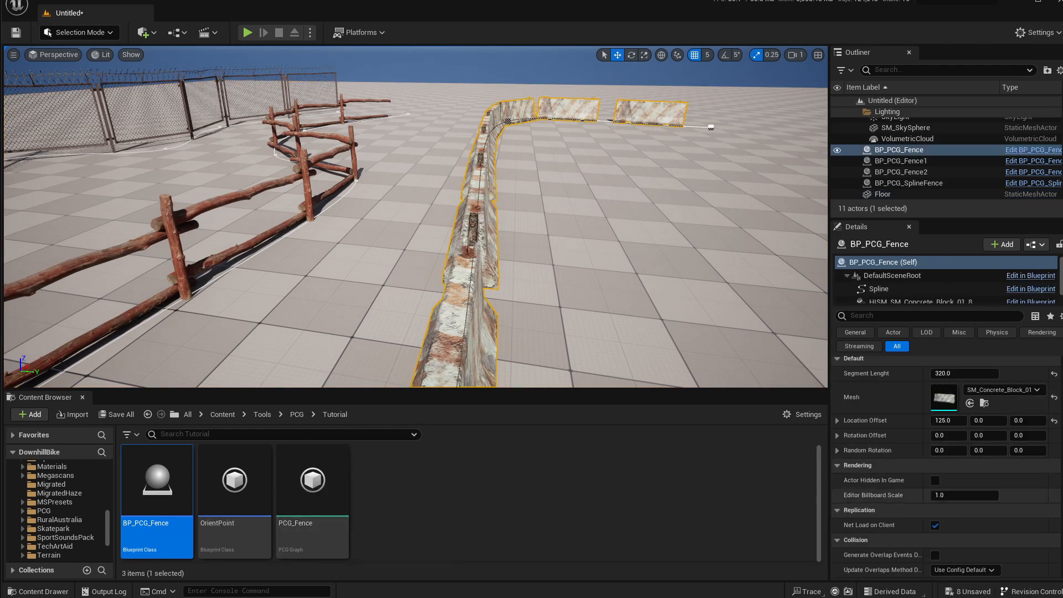
{"action": "right_click_drag", "start_coordinate": [374, 313], "coordinate": [366, 319]}
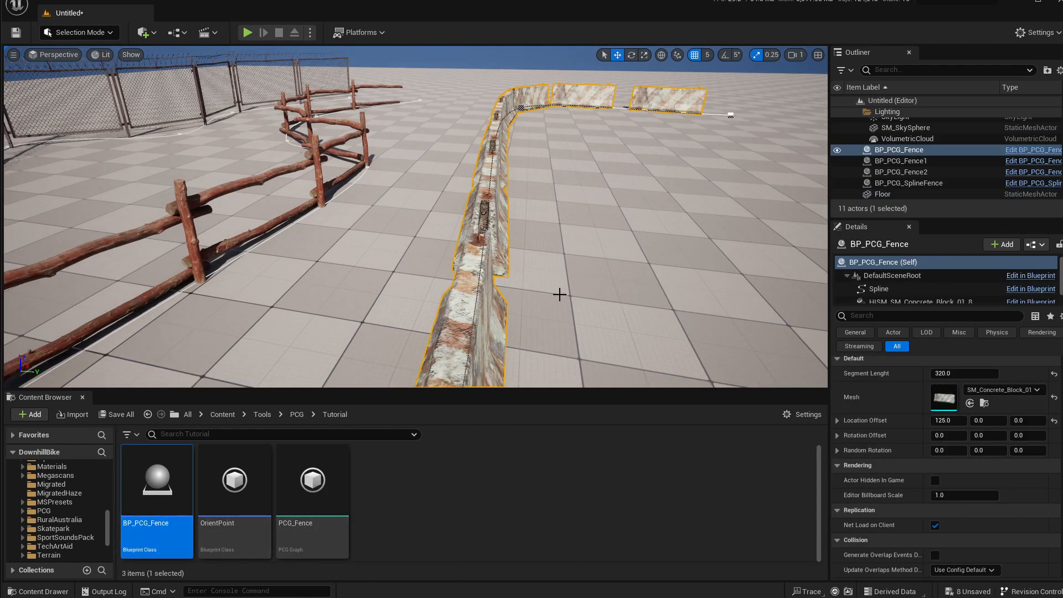
{"action": "right_click_drag", "start_coordinate": [576, 288], "coordinate": [590, 294]}
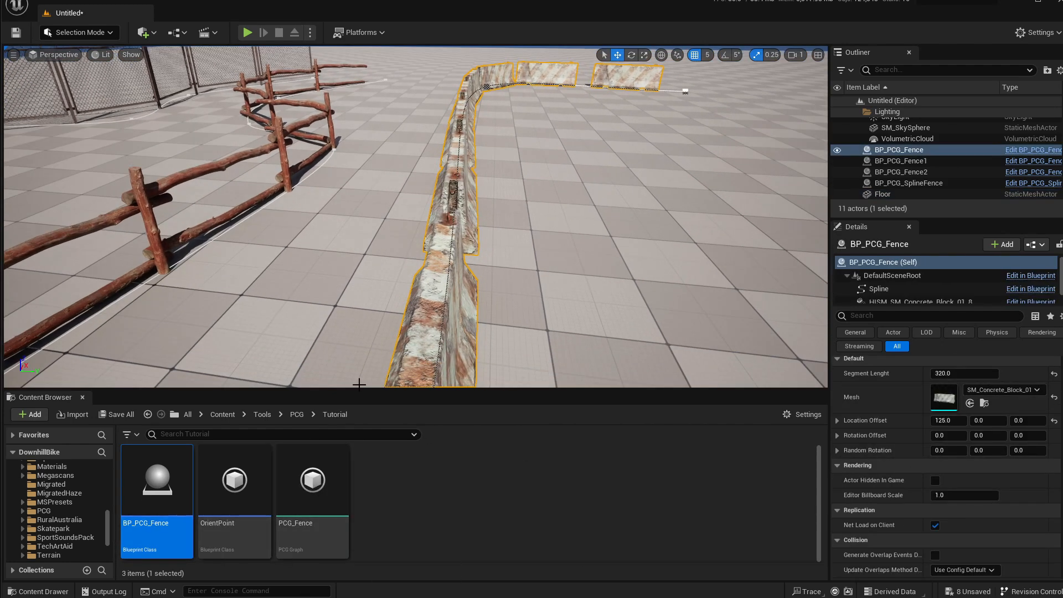
Open the BP_PCG_Fence blueprint, select the RandomRotation variable, and tidy the Construction Script node's position to make room for more nodes
{"action": "double_click", "coordinate": [157, 487]}
{"action": "left_click_drag", "start_coordinate": [526, 172], "coordinate": [557, 92]}
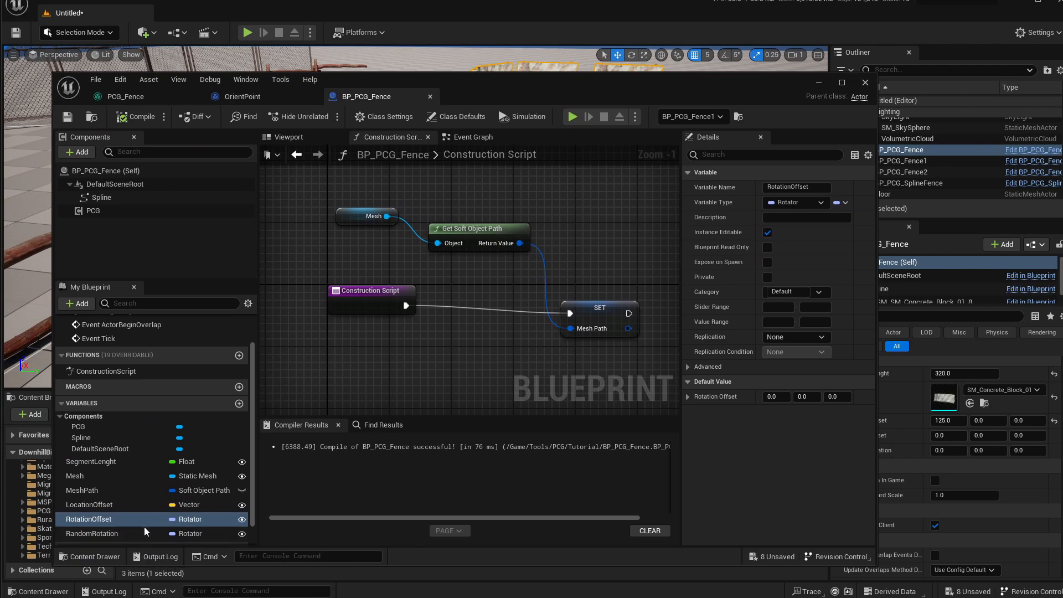
{"action": "left_click", "coordinate": [118, 533]}
{"action": "right_click_drag", "start_coordinate": [404, 370], "coordinate": [384, 371]}
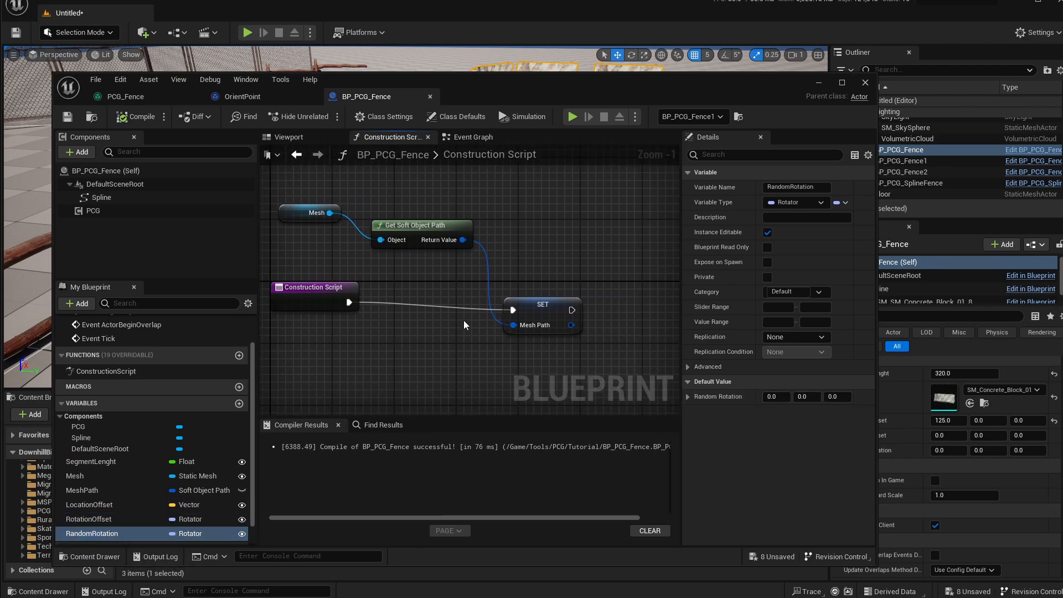
{"action": "right_click_drag", "start_coordinate": [464, 326], "coordinate": [549, 351]}
{"action": "left_click_drag", "start_coordinate": [398, 327], "coordinate": [359, 335]}
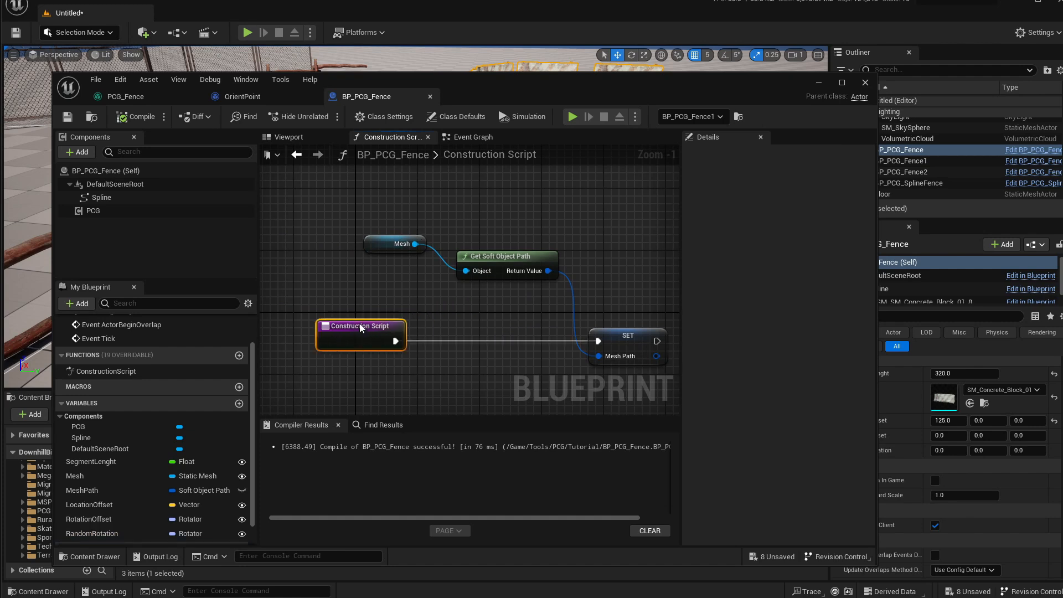
{"action": "right_click_drag", "start_coordinate": [509, 312], "coordinate": [426, 288]}
{"action": "left_click", "coordinate": [540, 311]}
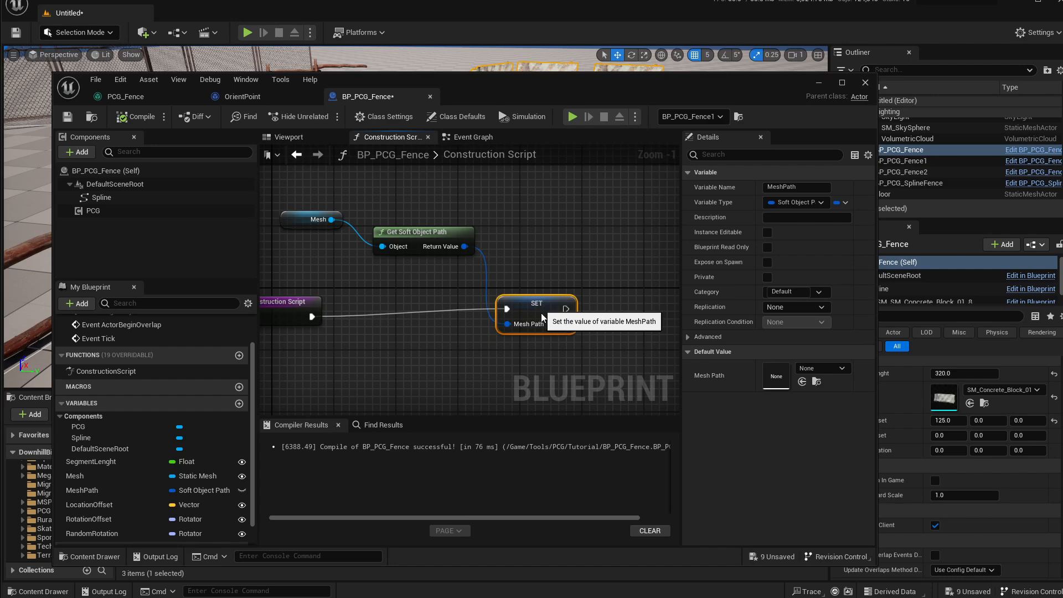
{"action": "right_click_drag", "start_coordinate": [574, 284], "coordinate": [507, 286]}
Add a RandomRotation getter to the construction script and split its pin into Roll, Pitch and Yaw
{"action": "left_click_drag", "start_coordinate": [100, 533], "coordinate": [500, 237]}
{"action": "left_click", "coordinate": [526, 250]}
{"action": "right_click_drag", "start_coordinate": [552, 277], "coordinate": [491, 273]}
{"action": "left_click_drag", "start_coordinate": [453, 258], "coordinate": [445, 273]}
{"action": "right_click", "coordinate": [493, 262]}
{"action": "left_click", "coordinate": [540, 307]}
{"action": "left_click_drag", "start_coordinate": [436, 269], "coordinate": [435, 229]}
{"action": "right_click_drag", "start_coordinate": [564, 224], "coordinate": [508, 237]}
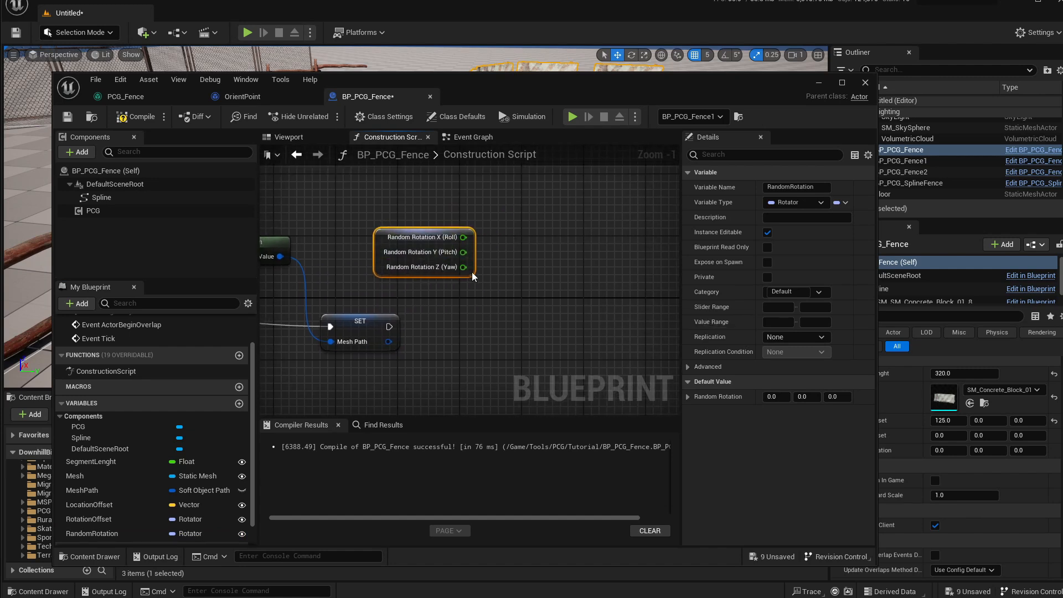
Divide the random rotation's Roll by 2.0 with a Divide node placed beside the getter
{"action": "left_click_drag", "start_coordinate": [470, 236], "coordinate": [536, 230]}
{"action": "type", "text": "/2"}
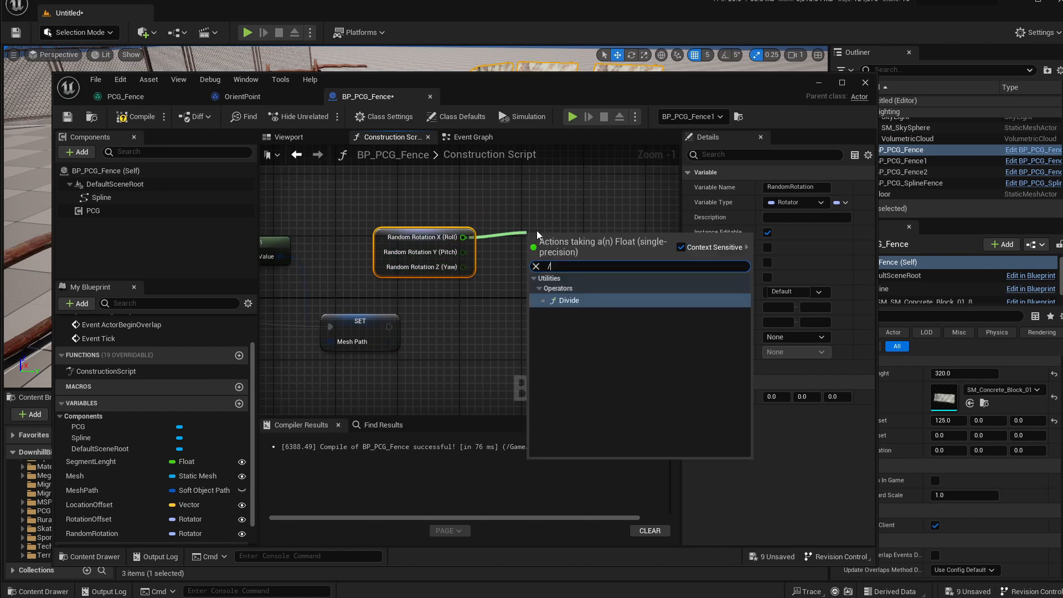
{"action": "key", "text": "Return"}
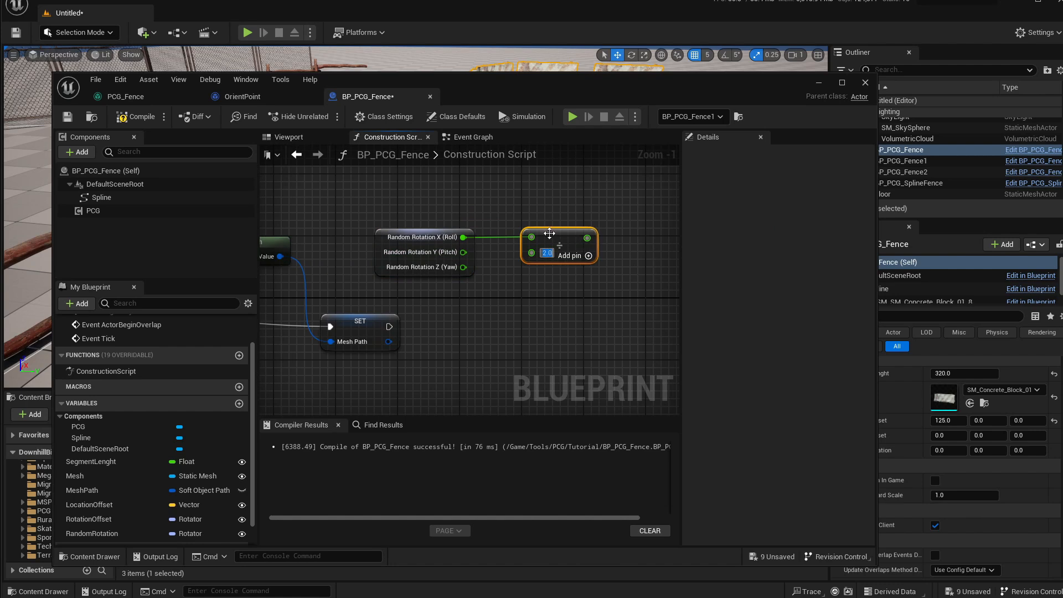
{"action": "left_click_drag", "start_coordinate": [547, 232], "coordinate": [566, 209]}
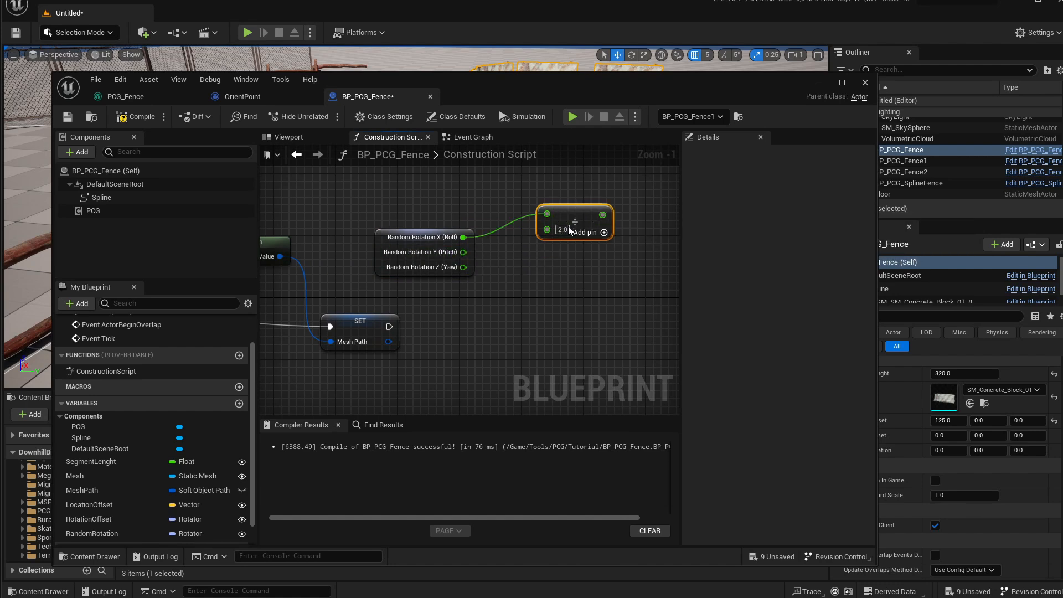
Duplicate the Divide node twice and wire the random rotation's Pitch and Yaw into the copies
{"action": "key", "text": "ctrl+c"}
{"action": "key", "text": "ctrl+v"}
{"action": "left_click_drag", "start_coordinate": [633, 255], "coordinate": [570, 254]}
{"action": "key", "text": "ctrl+v"}
{"action": "left_click_drag", "start_coordinate": [661, 266], "coordinate": [573, 294]}
{"action": "left_click_drag", "start_coordinate": [463, 252], "coordinate": [546, 292]}
{"action": "left_click_drag", "start_coordinate": [505, 201], "coordinate": [574, 263]}
{"action": "right_click_drag", "start_coordinate": [585, 224], "coordinate": [565, 241]}
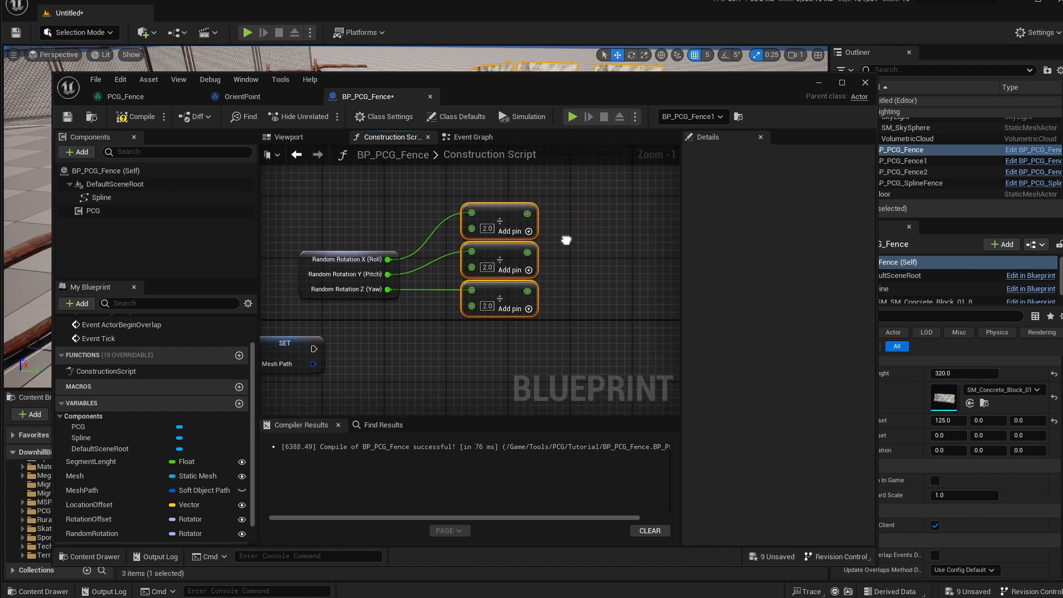
Combine the three halved values in a Make Rotator node as Roll, Pitch and Yaw, and arrange the nodes
{"action": "left_click_drag", "start_coordinate": [528, 215], "coordinate": [560, 250]}
{"action": "type", "text": "make rot"}
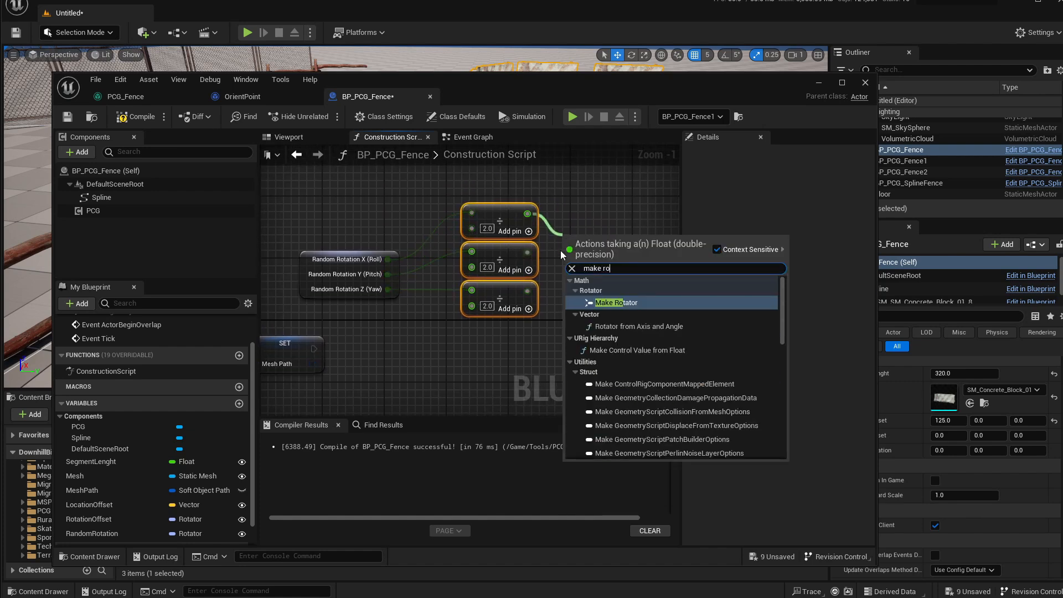
{"action": "key", "text": "Return"}
{"action": "left_click_drag", "start_coordinate": [527, 253], "coordinate": [574, 286]}
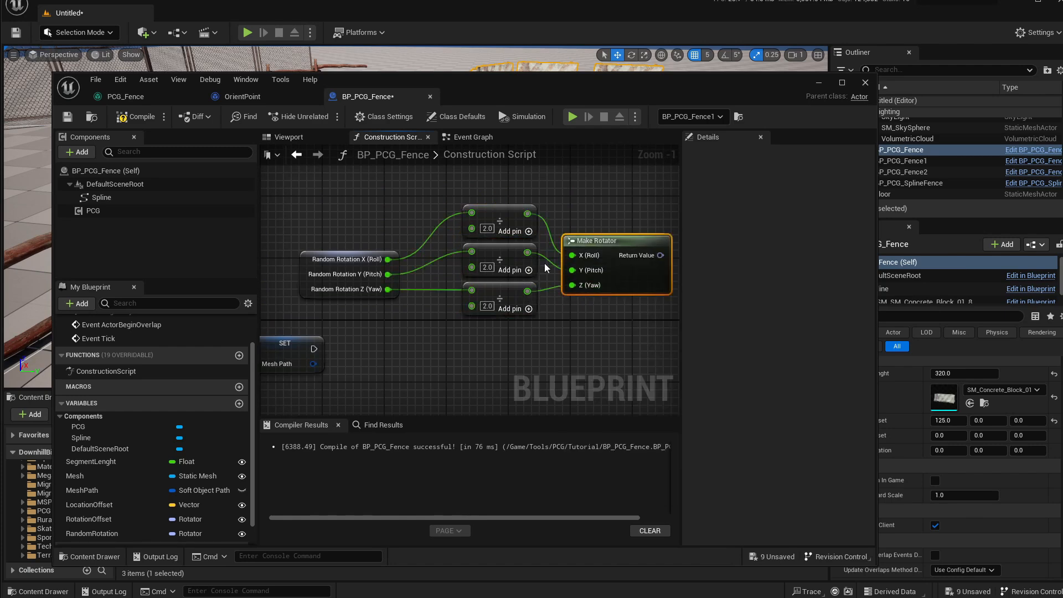
{"action": "left_click_drag", "start_coordinate": [348, 204], "coordinate": [594, 326]}
{"action": "left_click", "coordinate": [591, 313]}
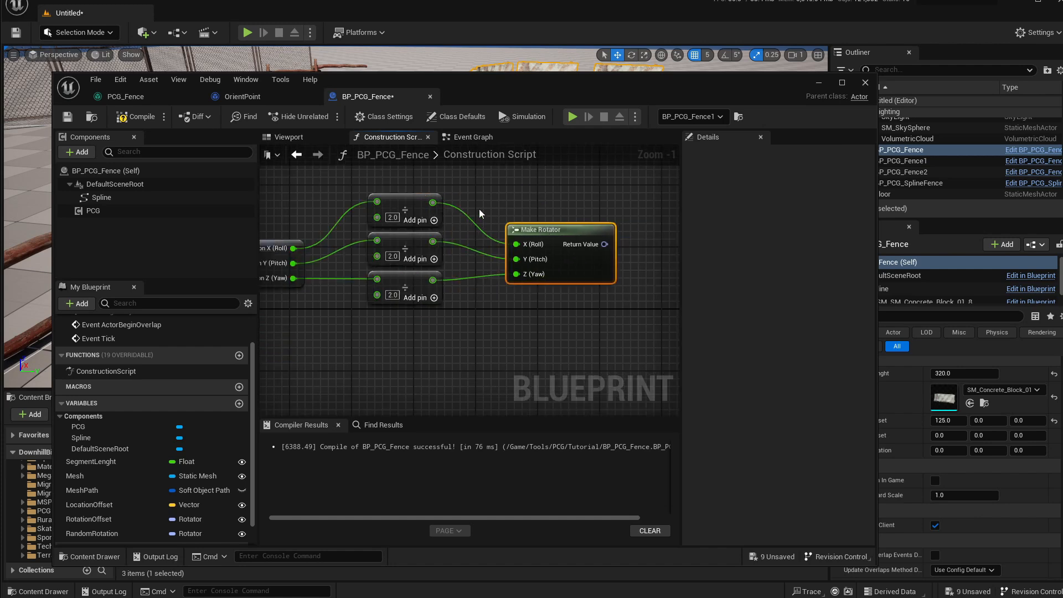
{"action": "right_click_drag", "start_coordinate": [475, 215], "coordinate": [487, 217]}
{"action": "left_click_drag", "start_coordinate": [565, 247], "coordinate": [540, 259]}
{"action": "left_click_drag", "start_coordinate": [347, 185], "coordinate": [388, 289]}
Multiply the Make Rotator result by -1 and place the Multiply node below it
{"action": "left_click_drag", "start_coordinate": [548, 256], "coordinate": [584, 275]}
{"action": "type", "text": "*"}
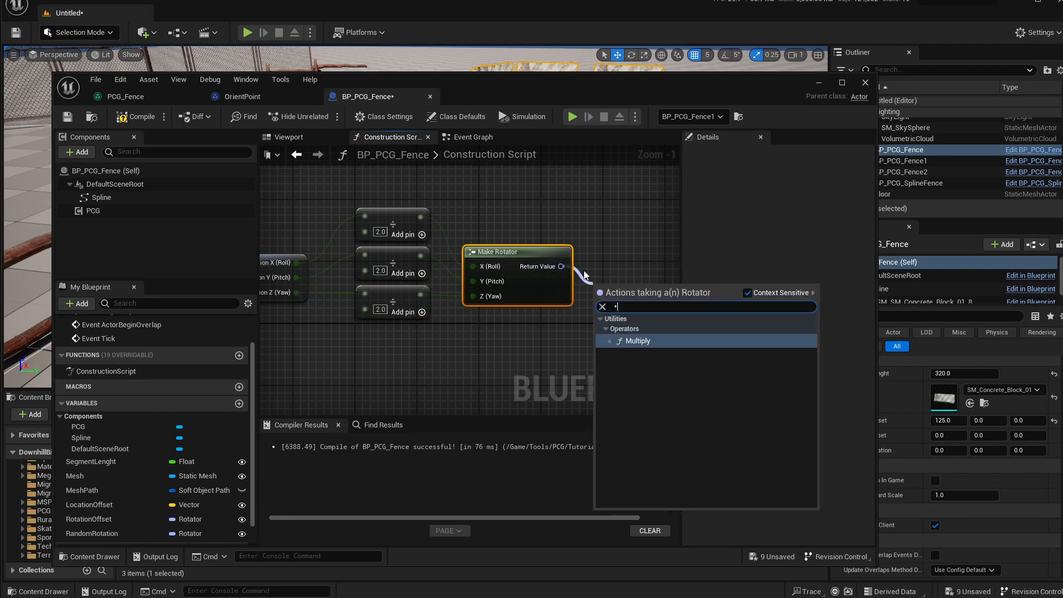
{"action": "key", "text": "Return"}
{"action": "type", "text": "-1"}
{"action": "key", "text": "Return"}
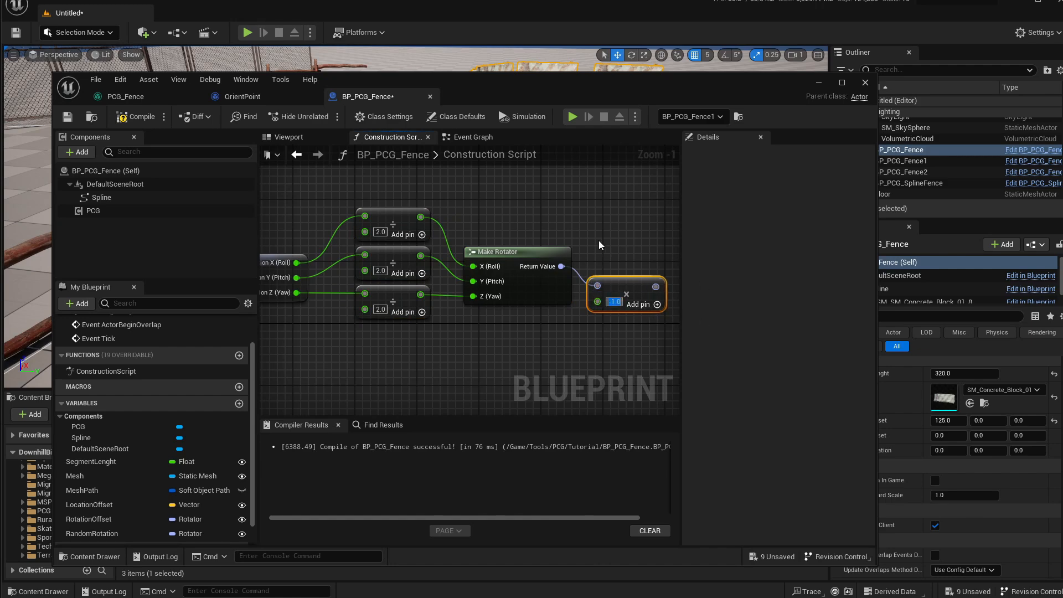
{"action": "right_click_drag", "start_coordinate": [616, 260], "coordinate": [576, 244]}
{"action": "left_click_drag", "start_coordinate": [600, 266], "coordinate": [615, 242]}
{"action": "right_click_drag", "start_coordinate": [590, 248], "coordinate": [605, 271]}
{"action": "scroll", "coordinate": [584, 320], "scroll_direction": "down", "scroll_amount": 3}
{"action": "right_click_drag", "start_coordinate": [580, 323], "coordinate": [595, 275]}
{"action": "left_click_drag", "start_coordinate": [619, 255], "coordinate": [616, 317]}
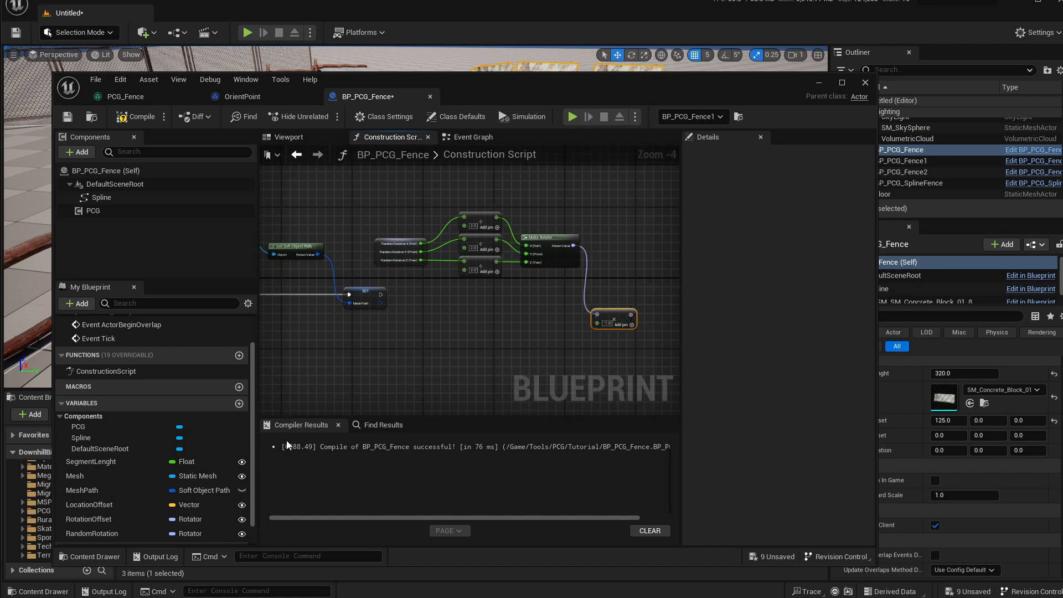
Add a Rotator variable named RotationMin to the BP_PCG_Fence blueprint
{"action": "left_click_drag", "start_coordinate": [490, 91], "coordinate": [535, 57]}
{"action": "scroll", "coordinate": [248, 328], "scroll_direction": "down", "scroll_amount": 2}
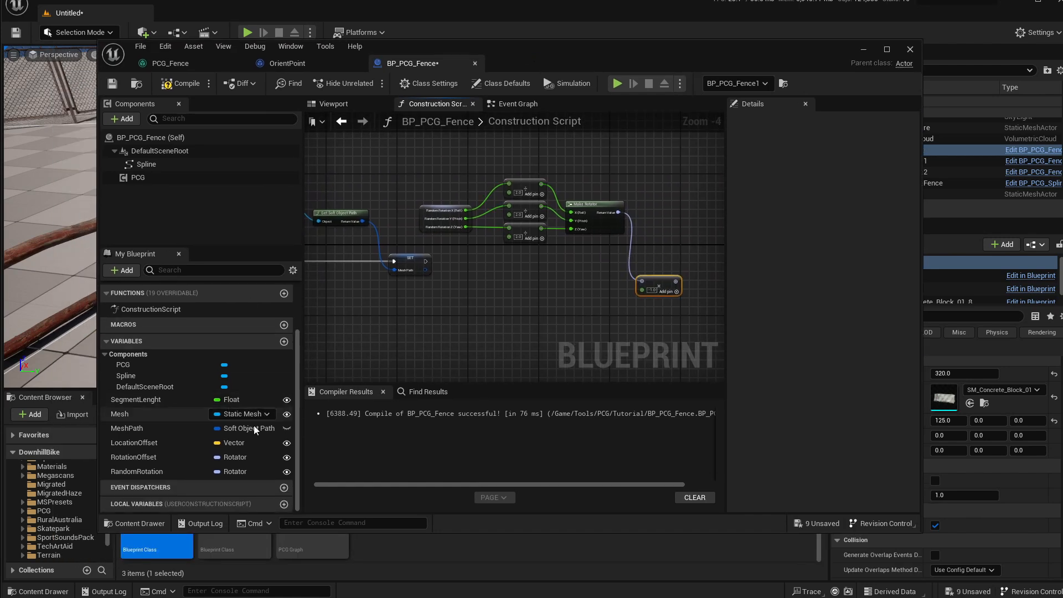
{"action": "left_click", "coordinate": [283, 341]}
{"action": "type", "text": "RotationMin"}
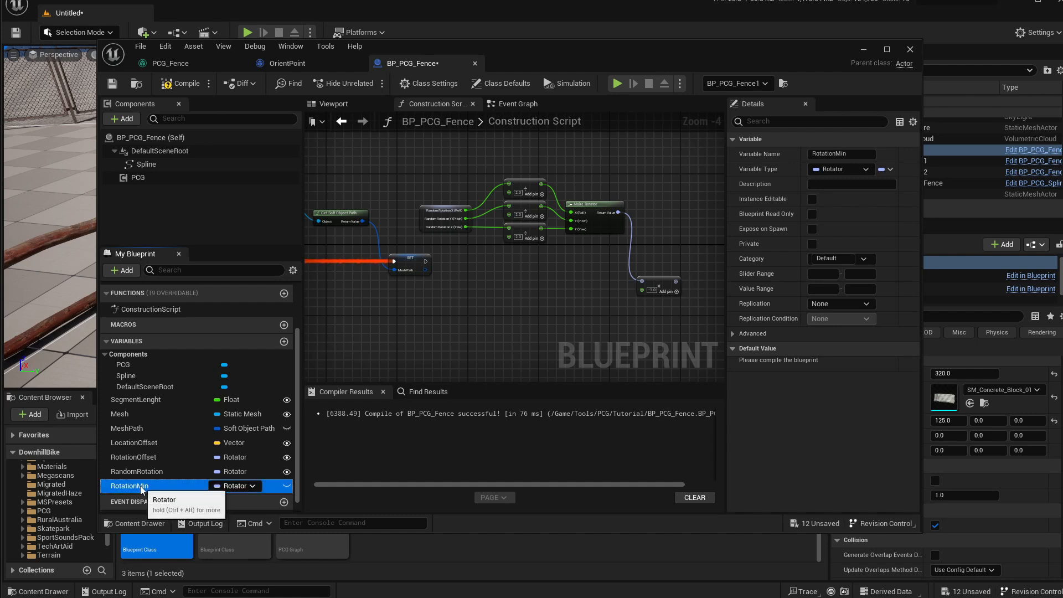
{"action": "key", "text": "Return"}
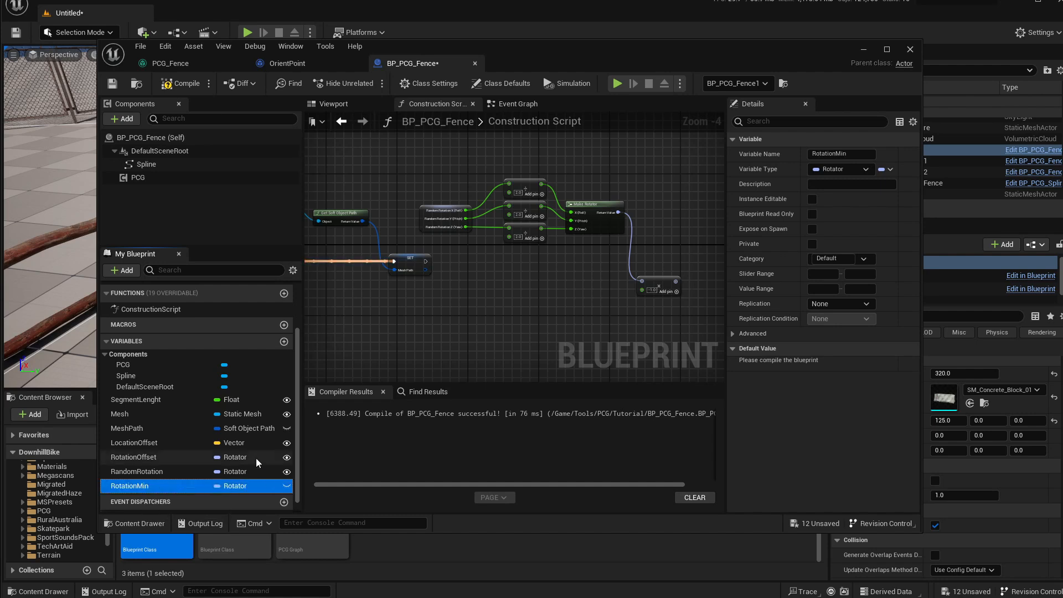
Add a second Rotator variable named RotationMax to the fence blueprint
{"action": "left_click", "coordinate": [283, 342]}
{"action": "type", "text": "Ro"}
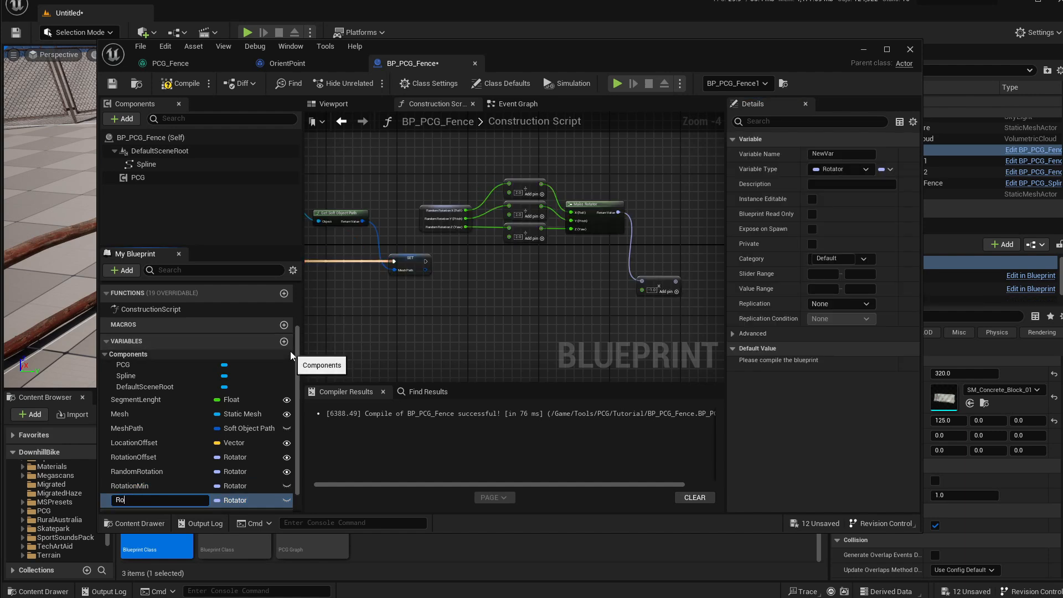
{"action": "type", "text": "tationMax"}
{"action": "key", "text": "Return"}
Place Set nodes for RotationMin and RotationMax, run execution into Set RotationMin, and feed it the Make Rotator result
{"action": "left_click_drag", "start_coordinate": [142, 487], "coordinate": [670, 323], "text": "alt"}
{"action": "scroll", "coordinate": [527, 268], "scroll_direction": "up", "scroll_amount": 2}
{"action": "left_click_drag", "start_coordinate": [381, 258], "coordinate": [513, 284]}
{"action": "left_click_drag", "start_coordinate": [544, 280], "coordinate": [551, 261]}
{"action": "right_click_drag", "start_coordinate": [640, 216], "coordinate": [520, 206]}
{"action": "left_click_drag", "start_coordinate": [609, 276], "coordinate": [622, 211]}
{"action": "left_click_drag", "start_coordinate": [549, 172], "coordinate": [614, 245]}
{"action": "left_click_drag", "start_coordinate": [621, 209], "coordinate": [688, 189]}
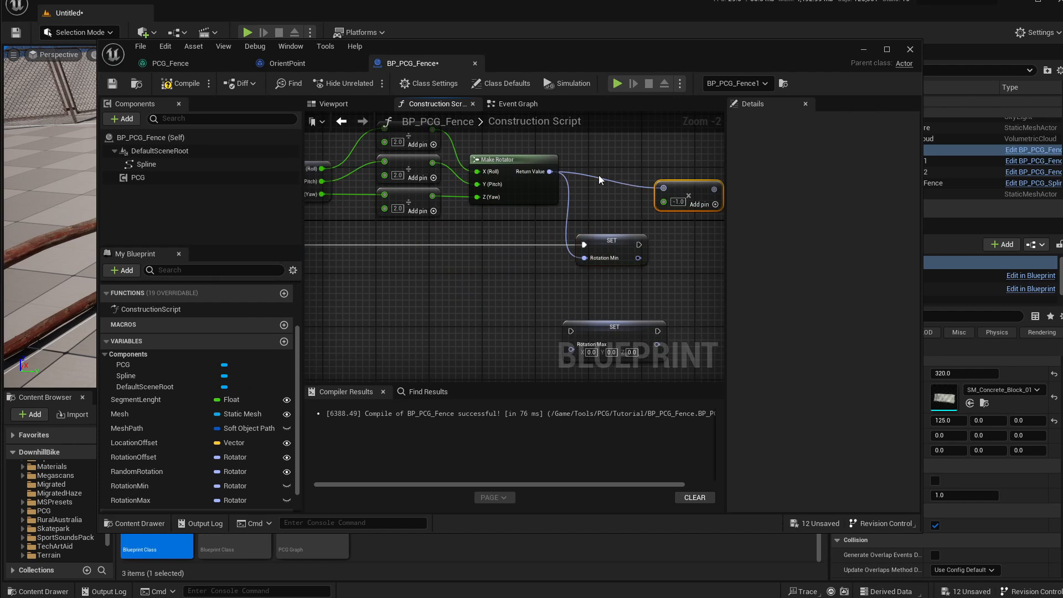
Chain Set RotationMax after Set RotationMin, feed it the Multiply result, align the nodes, and compile and save the blueprint
{"action": "right_click_drag", "start_coordinate": [584, 188], "coordinate": [483, 196]}
{"action": "left_click_drag", "start_coordinate": [515, 338], "coordinate": [654, 254]}
{"action": "right_click_drag", "start_coordinate": [618, 238], "coordinate": [545, 240]}
{"action": "left_click_drag", "start_coordinate": [545, 239], "coordinate": [543, 271]}
{"action": "left_click_drag", "start_coordinate": [470, 255], "coordinate": [543, 255]}
{"action": "left_click_drag", "start_coordinate": [531, 194], "coordinate": [499, 183]}
{"action": "left_click_drag", "start_coordinate": [558, 248], "coordinate": [572, 249]}
{"action": "left_click", "coordinate": [187, 90]}
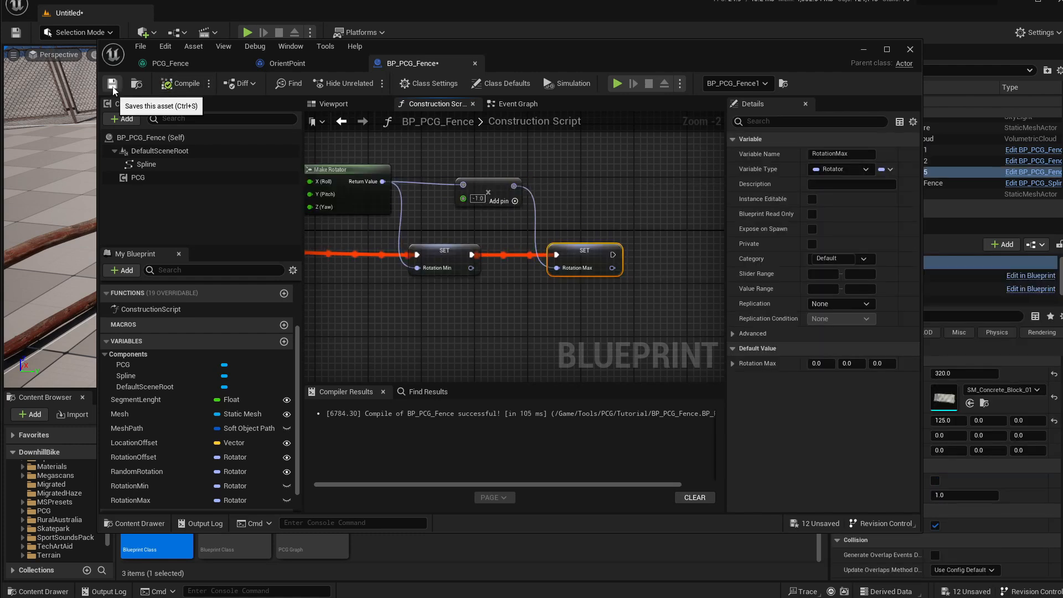
In the PCG_Fence graph, collapse the rotation Transform Points node, move the offset Transform Points node and its property node closer, and expand its pins
{"action": "left_click", "coordinate": [200, 63]}
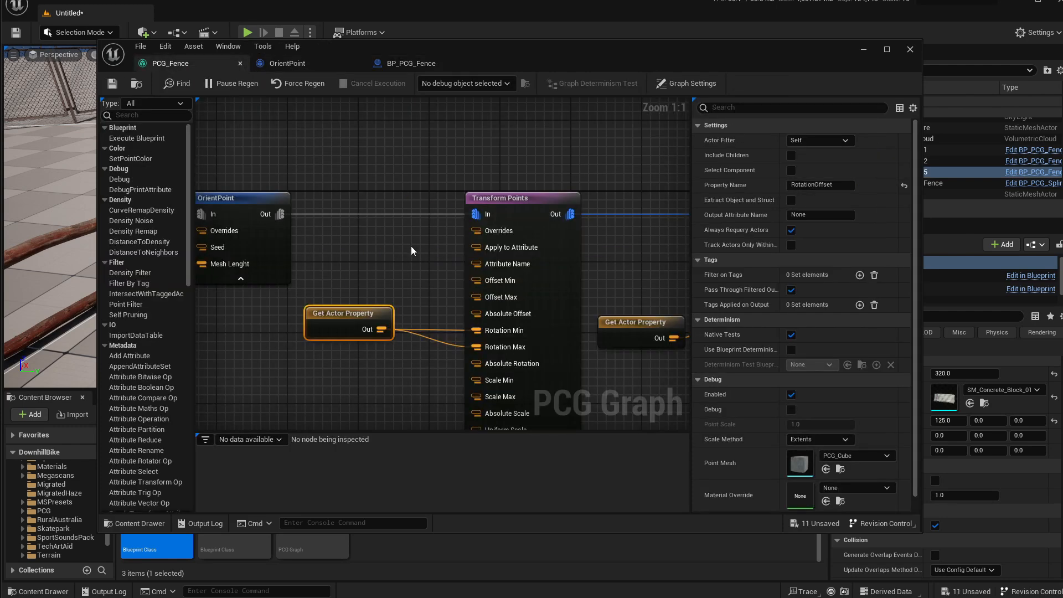
{"action": "scroll", "coordinate": [366, 247], "scroll_direction": "down", "scroll_amount": 2}
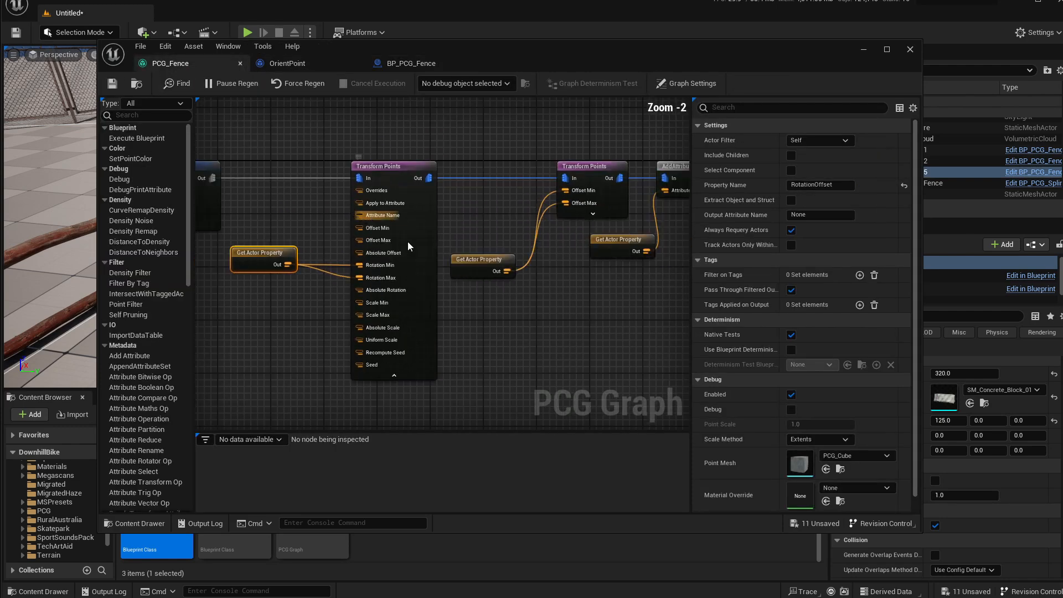
{"action": "left_click_drag", "start_coordinate": [247, 222], "coordinate": [399, 322]}
{"action": "left_click_drag", "start_coordinate": [268, 134], "coordinate": [390, 300]}
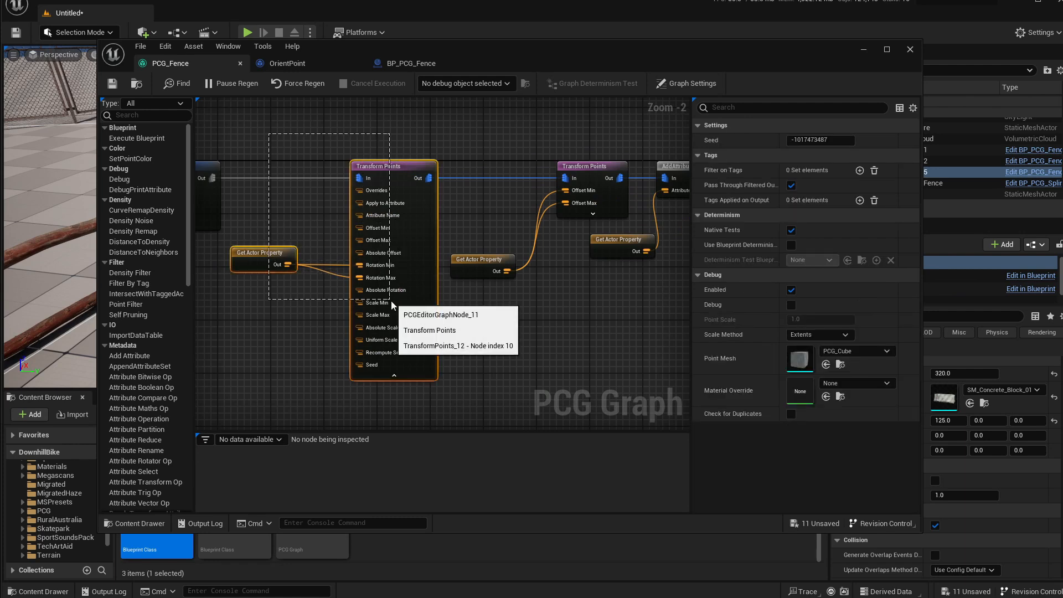
{"action": "left_click_drag", "start_coordinate": [390, 301], "coordinate": [391, 301]}
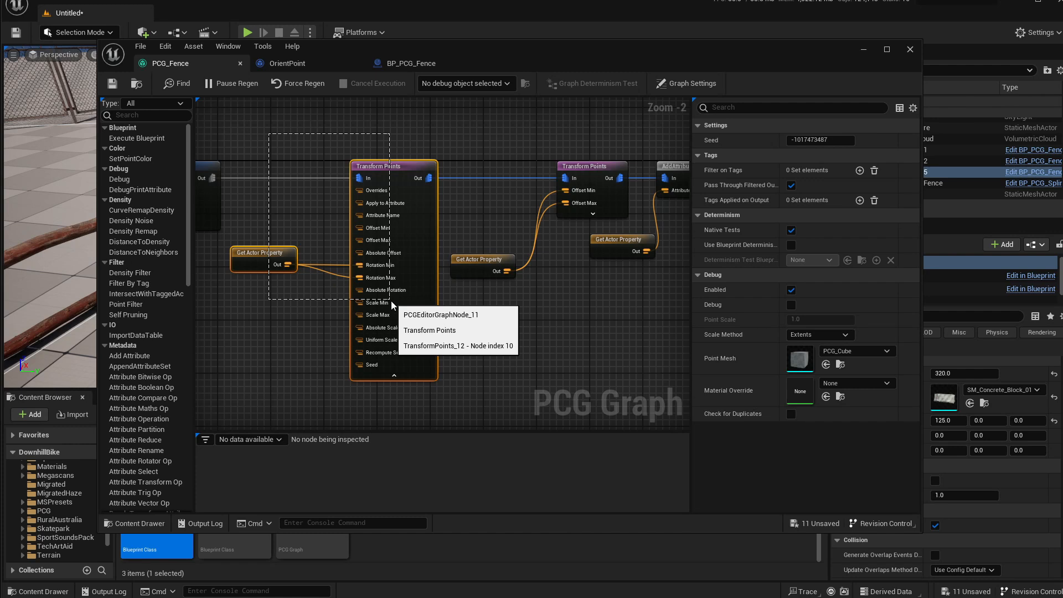
{"action": "left_click", "coordinate": [396, 380]}
{"action": "left_click", "coordinate": [394, 375]}
{"action": "right_click_drag", "start_coordinate": [486, 286], "coordinate": [345, 305]}
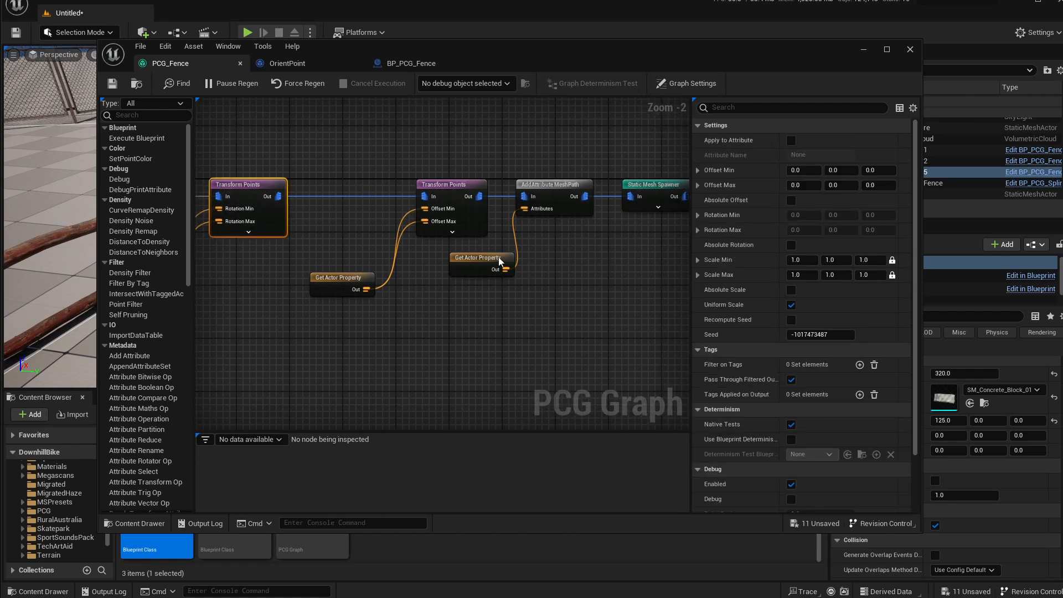
{"action": "left_click_drag", "start_coordinate": [405, 304], "coordinate": [406, 303]}
{"action": "left_click", "coordinate": [442, 180], "text": "shift"}
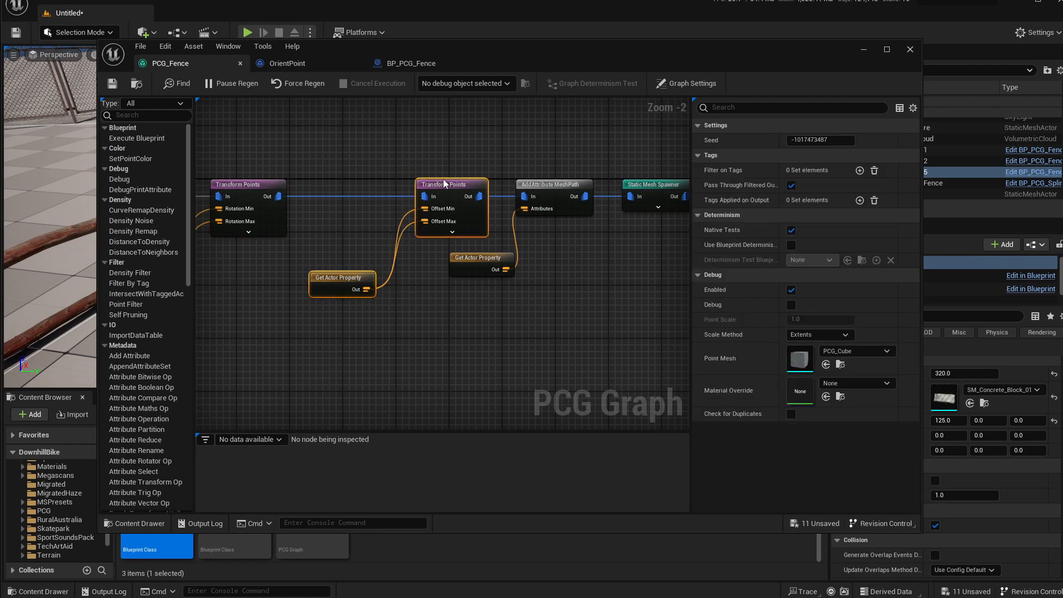
{"action": "left_click_drag", "start_coordinate": [443, 184], "coordinate": [357, 179]}
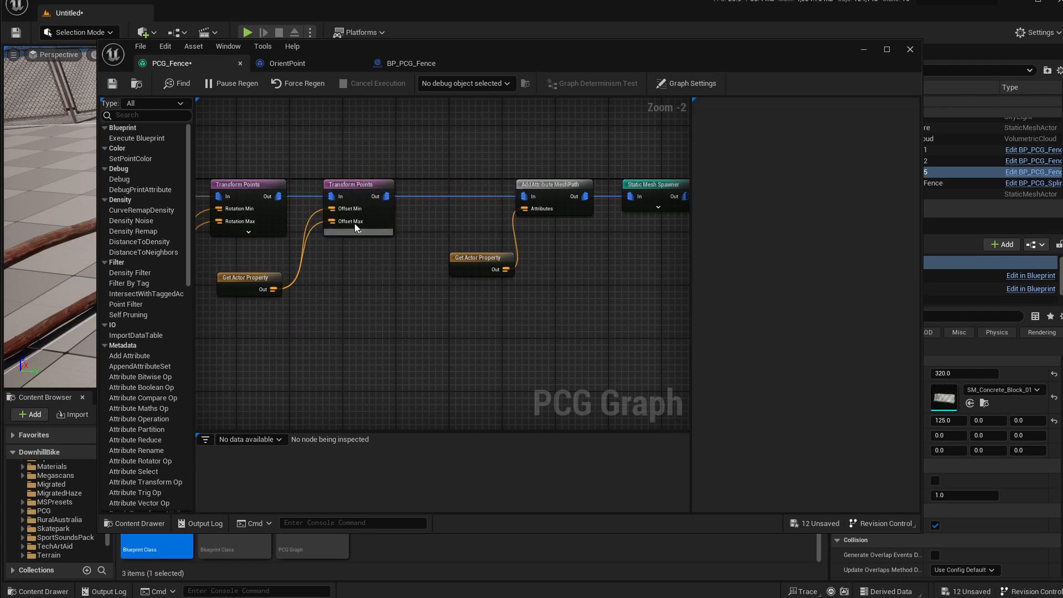
{"action": "left_click", "coordinate": [358, 232]}
Add a new Get Actor Property node below the one that feeds the offset pins
{"action": "right_click_drag", "start_coordinate": [235, 323], "coordinate": [375, 323]}
{"action": "right_click", "coordinate": [346, 323]}
{"action": "type", "text": "get"}
{"action": "key", "text": "Up"}
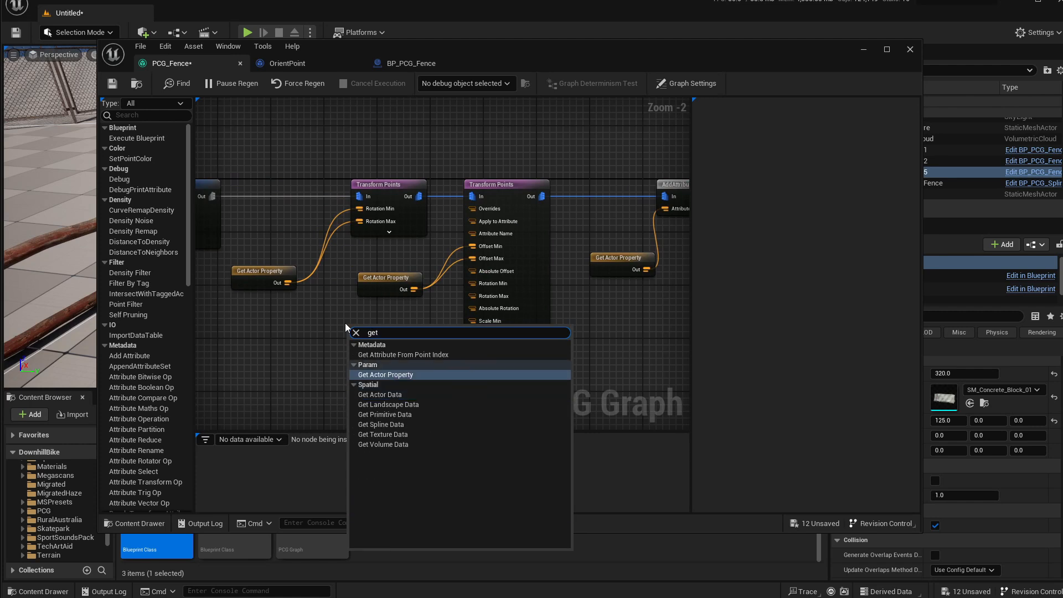
{"action": "key", "text": "Return"}
{"action": "scroll", "coordinate": [345, 323], "scroll_direction": "up", "scroll_amount": 2}
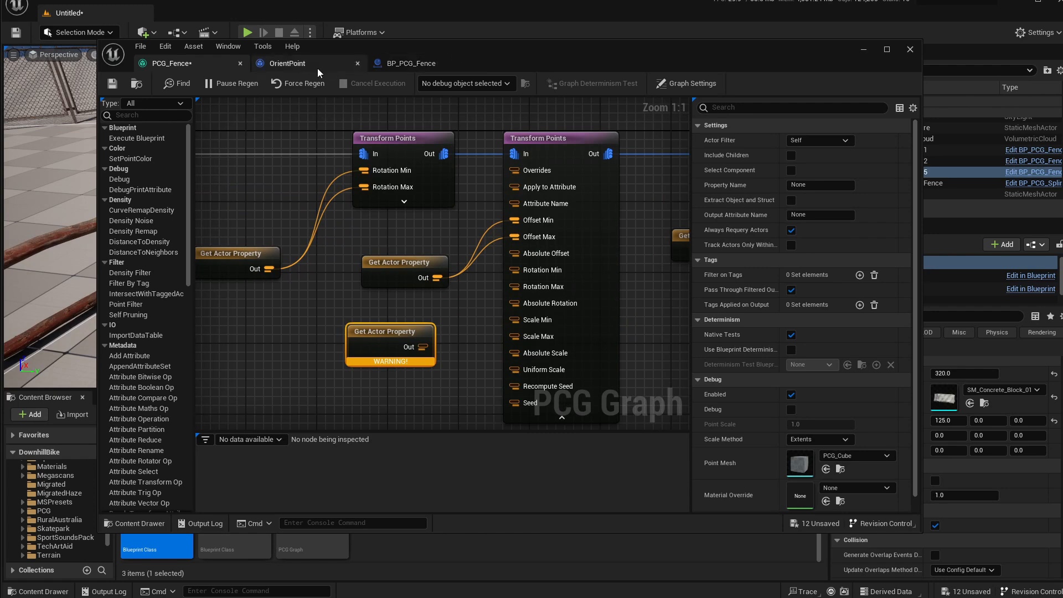
Set the new node's Property Name to RotationMin, copied from the blueprint variable, and wire it to Rotation Min on the expanded Transform Points node
{"action": "left_click", "coordinate": [411, 63]}
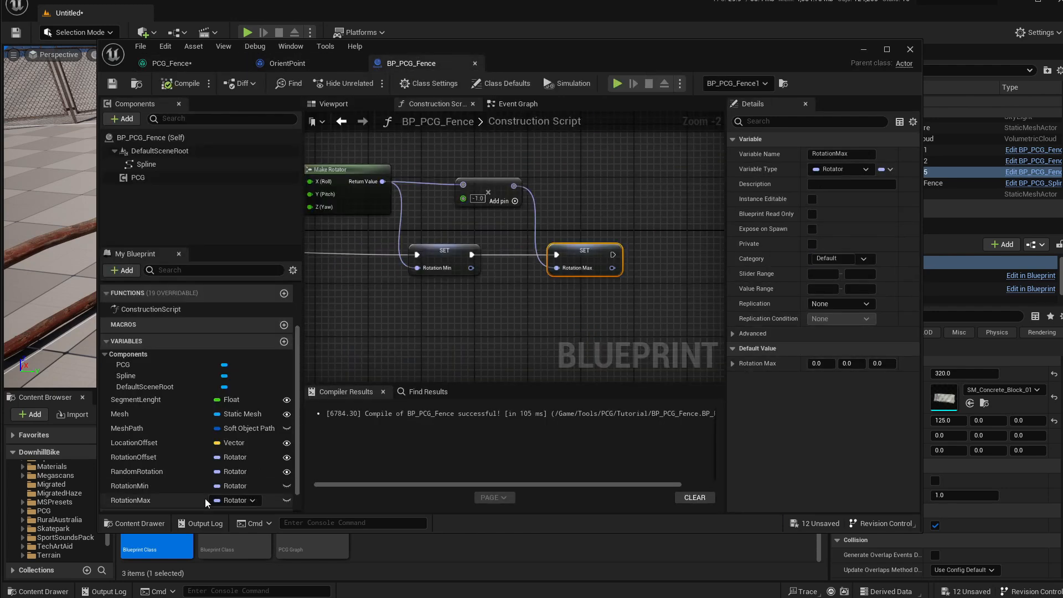
{"action": "double_click", "coordinate": [138, 485]}
{"action": "key", "text": "ctrl+c"}
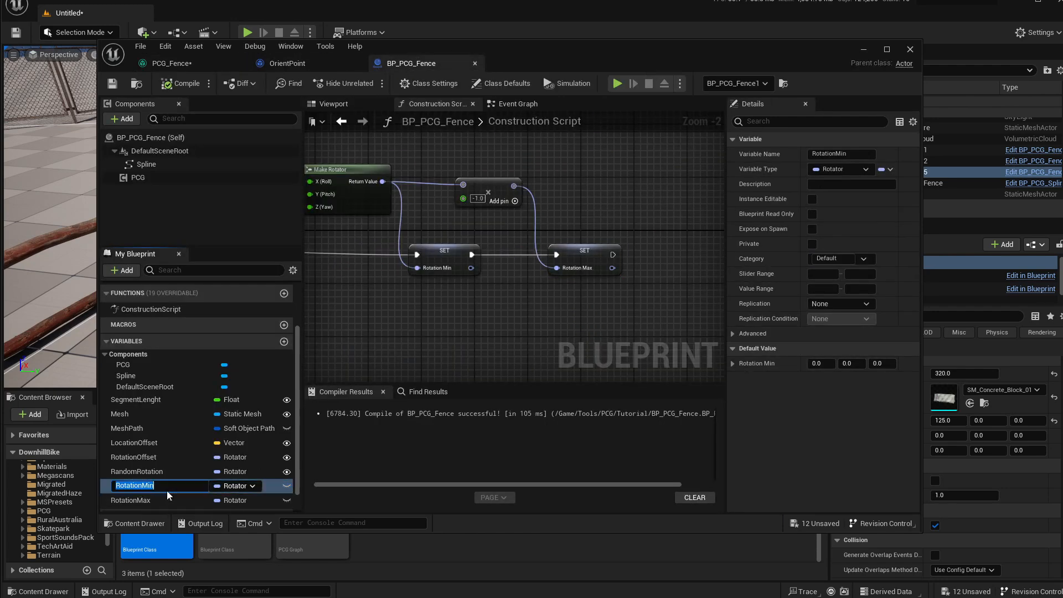
{"action": "left_click", "coordinate": [184, 64]}
{"action": "left_click", "coordinate": [820, 185]}
{"action": "key", "text": "ctrl+v"}
{"action": "key", "text": "Return"}
{"action": "left_click_drag", "start_coordinate": [423, 347], "coordinate": [520, 270]}
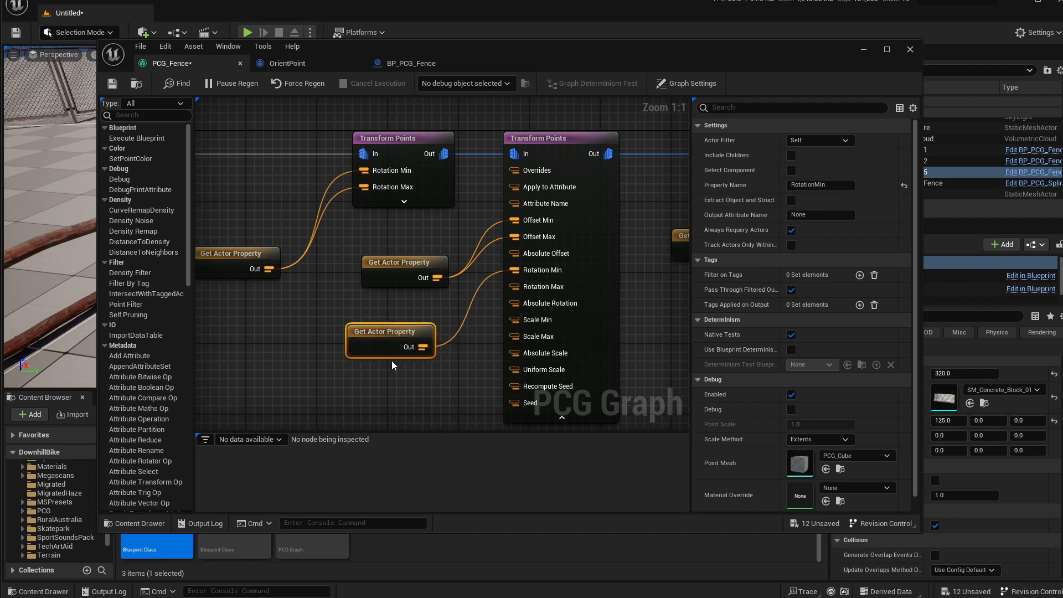
Duplicate the RotationMin property node, set its Property Name to RotationMax, wire it to Rotation Max, save the graph and return to the level
{"action": "key", "text": "ctrl+d"}
{"action": "left_click_drag", "start_coordinate": [436, 380], "coordinate": [374, 381]}
{"action": "left_click", "coordinate": [837, 186]}
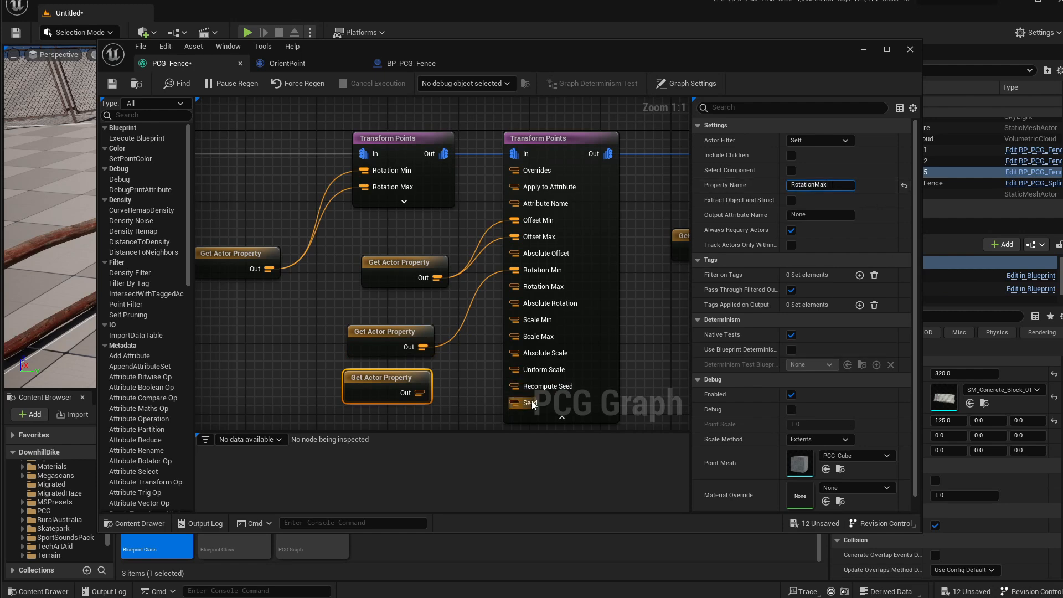
{"action": "left_click_drag", "start_coordinate": [414, 394], "coordinate": [514, 286]}
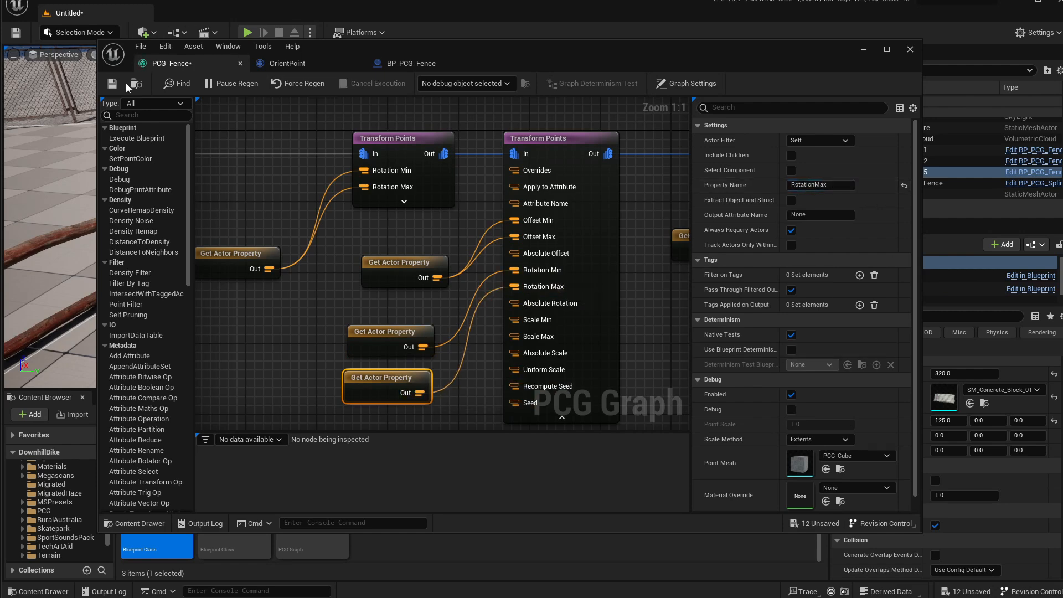
{"action": "left_click", "coordinate": [861, 50]}
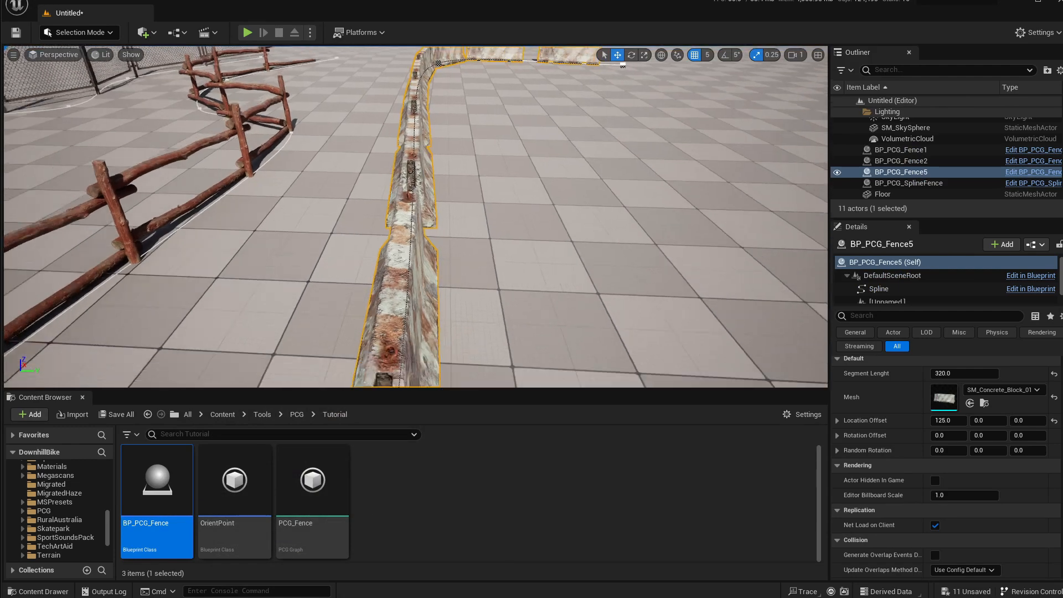
Try Random Rotation Z values of 10, 50 and 90 on the concrete block fence
{"action": "right_click_drag", "start_coordinate": [415, 215], "coordinate": [215, 164]}
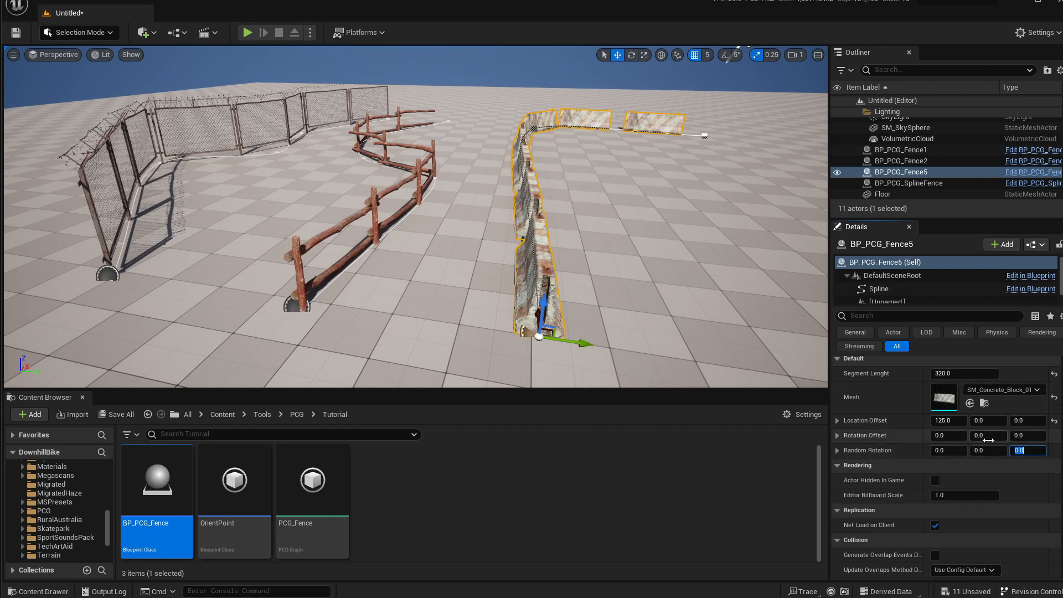
{"action": "type", "text": "10"}
{"action": "key", "text": "Return"}
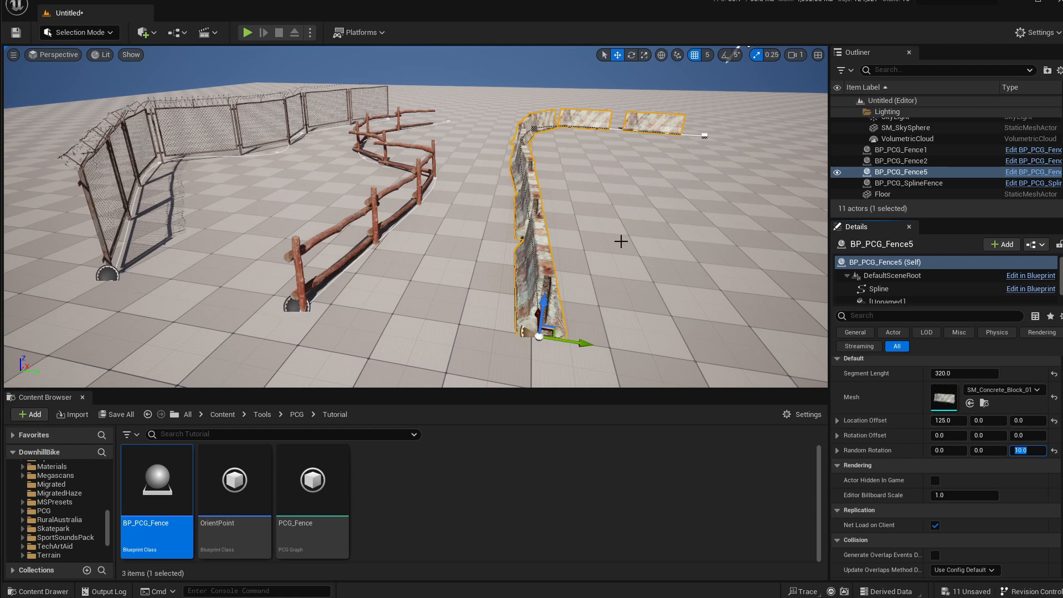
{"action": "type", "text": "50"}
{"action": "key", "text": "Return"}
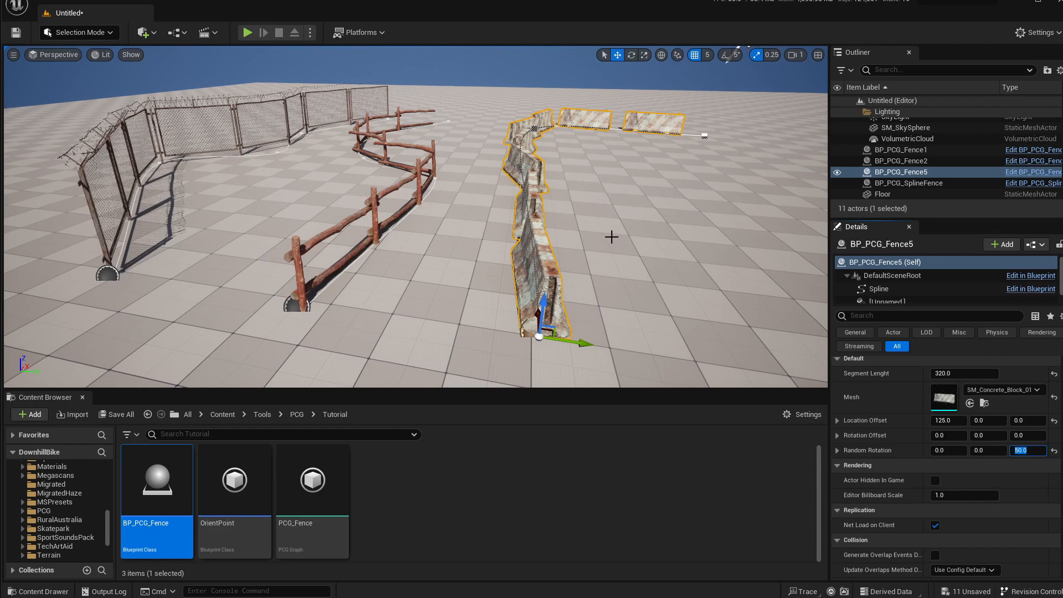
{"action": "type", "text": "90"}
{"action": "key", "text": "Return"}
{"action": "key", "text": "w"}
{"action": "right_click_drag", "start_coordinate": [483, 178], "coordinate": [376, 207]}
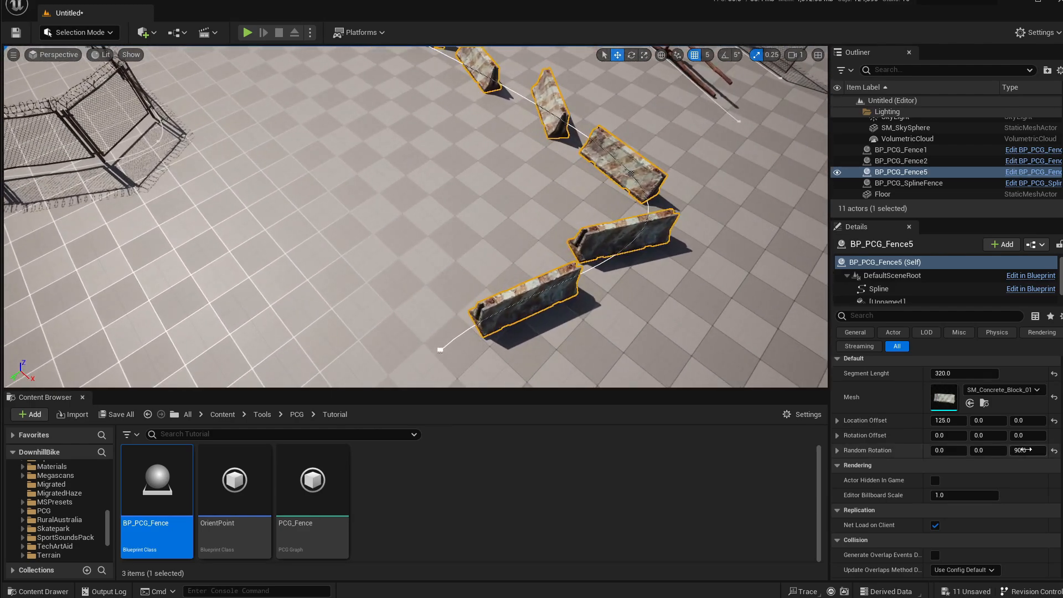
Set the concrete block fence's Random Rotation Z to 20
{"action": "right_click_drag", "start_coordinate": [415, 215], "coordinate": [443, 212]}
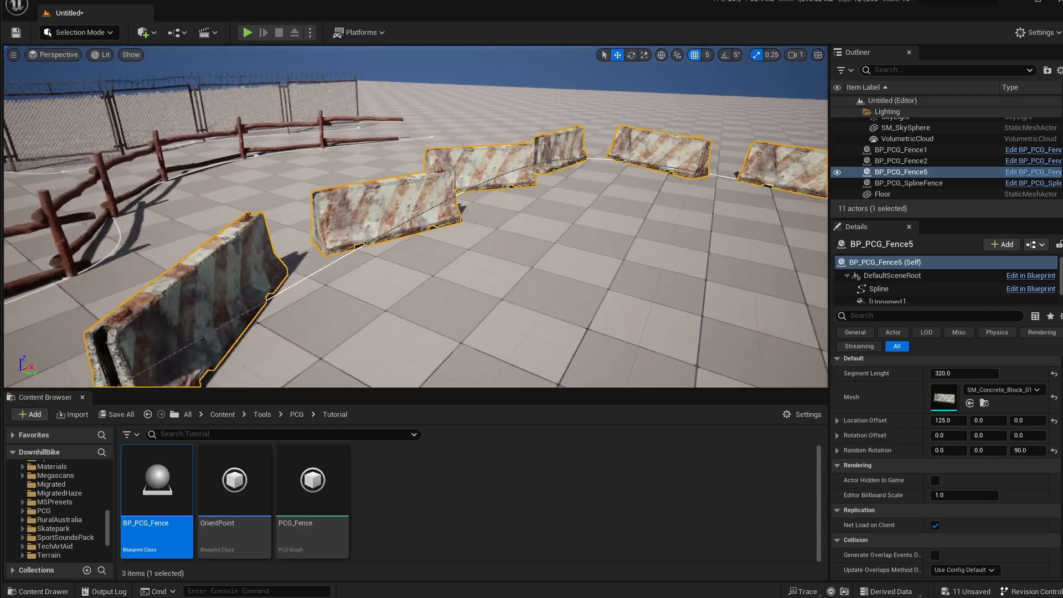
{"action": "left_click", "coordinate": [1027, 451]}
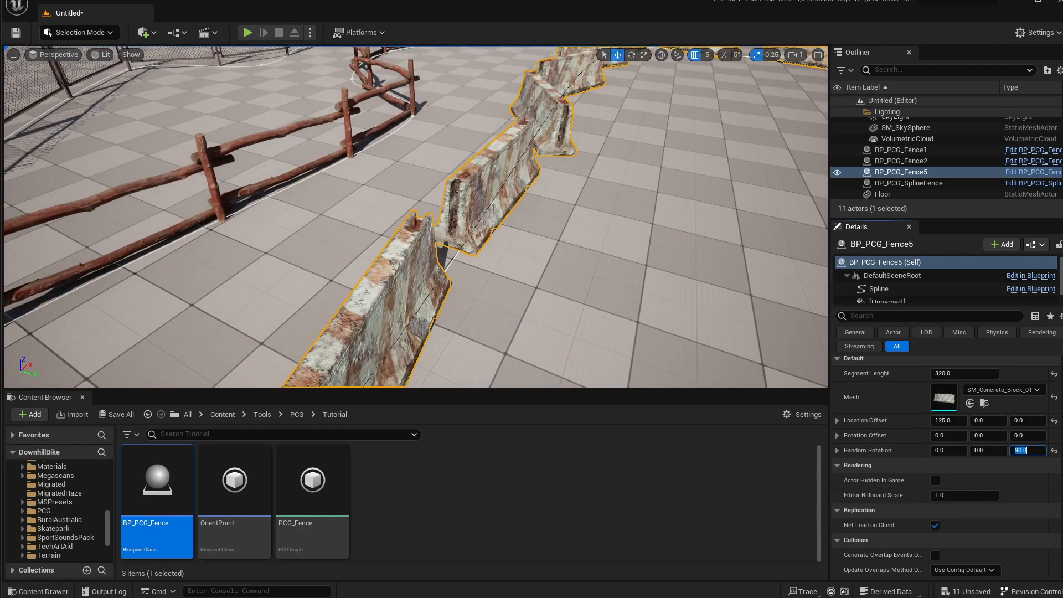
{"action": "type", "text": "20"}
{"action": "key", "text": "Return"}
Select the chain-link fence and examine its segment joints and property values up close
{"action": "right_click_drag", "start_coordinate": [692, 299], "coordinate": [692, 290]}
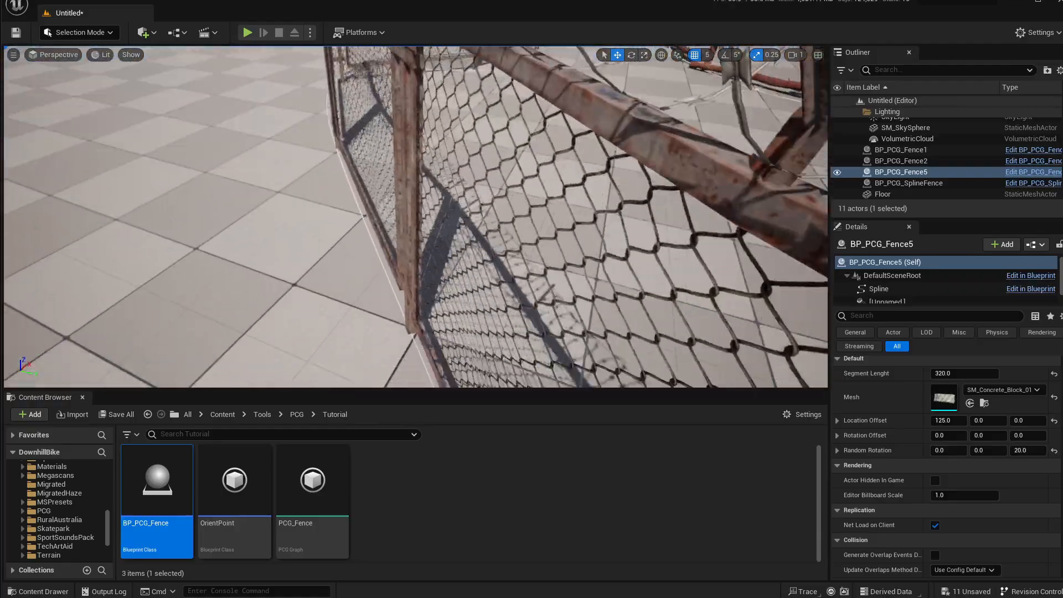
{"action": "right_click_drag", "start_coordinate": [554, 233], "coordinate": [458, 219]}
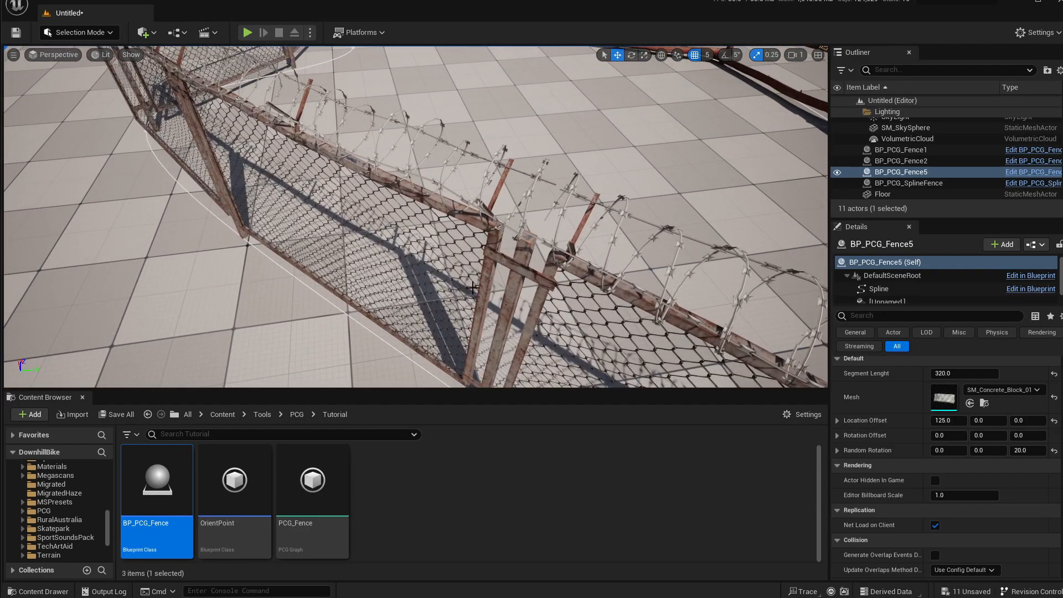
{"action": "left_click", "coordinate": [513, 269]}
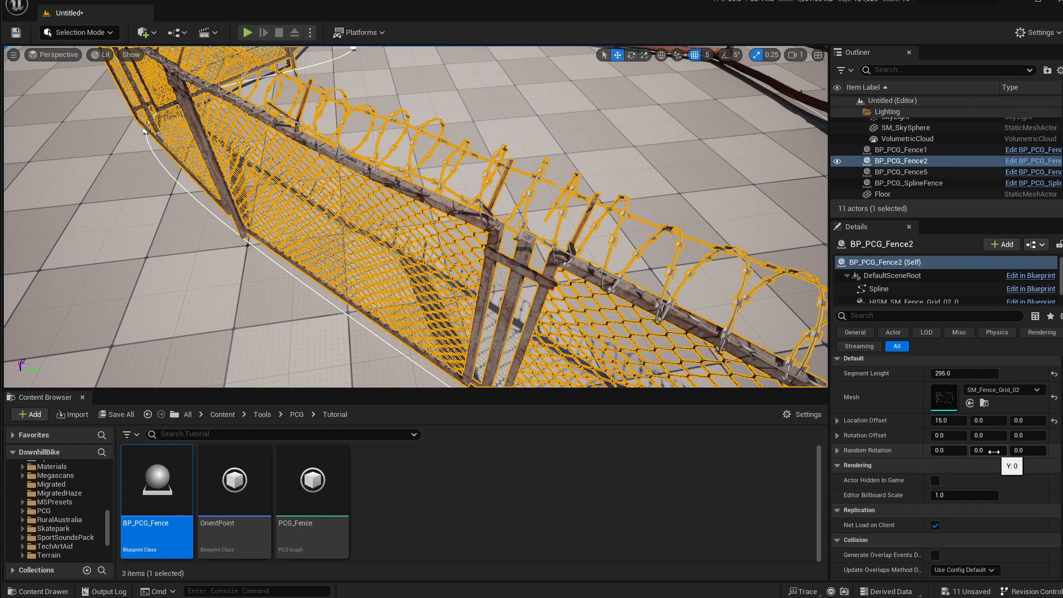
{"action": "right_click_drag", "start_coordinate": [482, 301], "coordinate": [476, 263]}
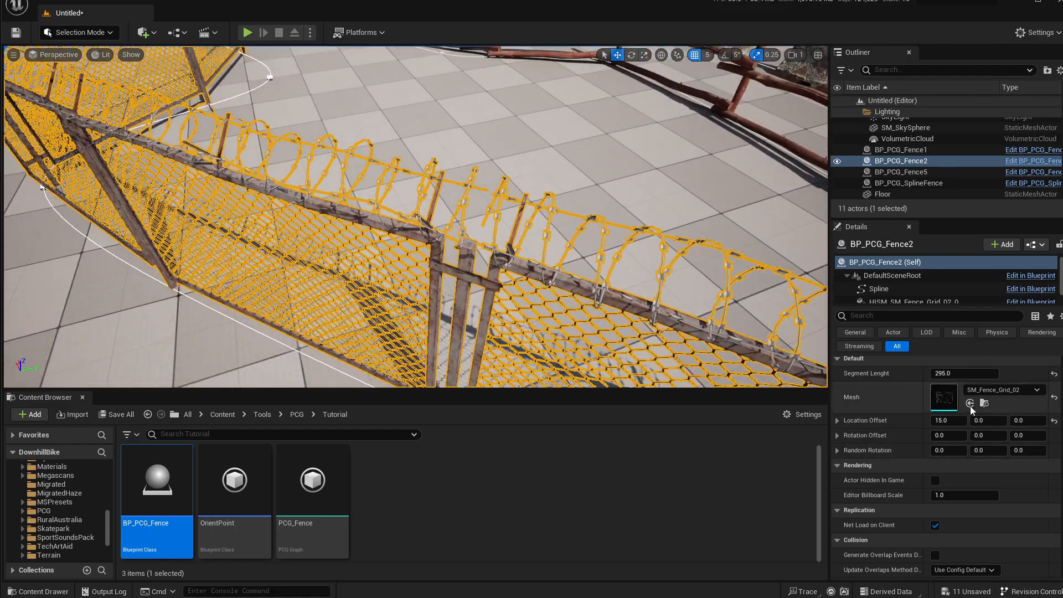
{"action": "right_click_drag", "start_coordinate": [615, 271], "coordinate": [625, 205]}
{"action": "scroll", "coordinate": [614, 252], "scroll_direction": "down", "scroll_amount": 4}
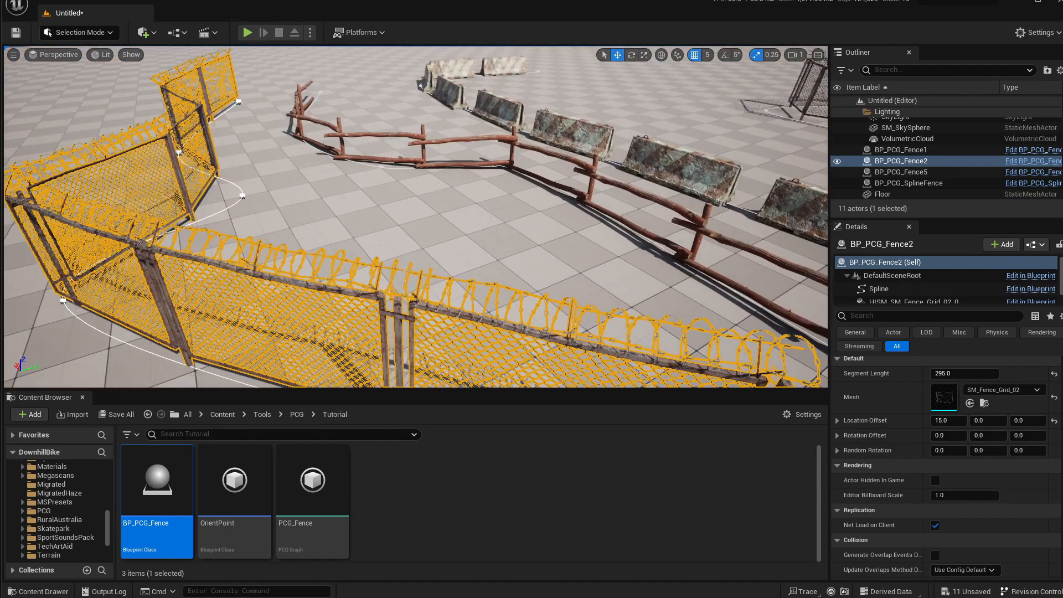
{"action": "scroll", "coordinate": [594, 272], "scroll_direction": "down", "scroll_amount": 2}
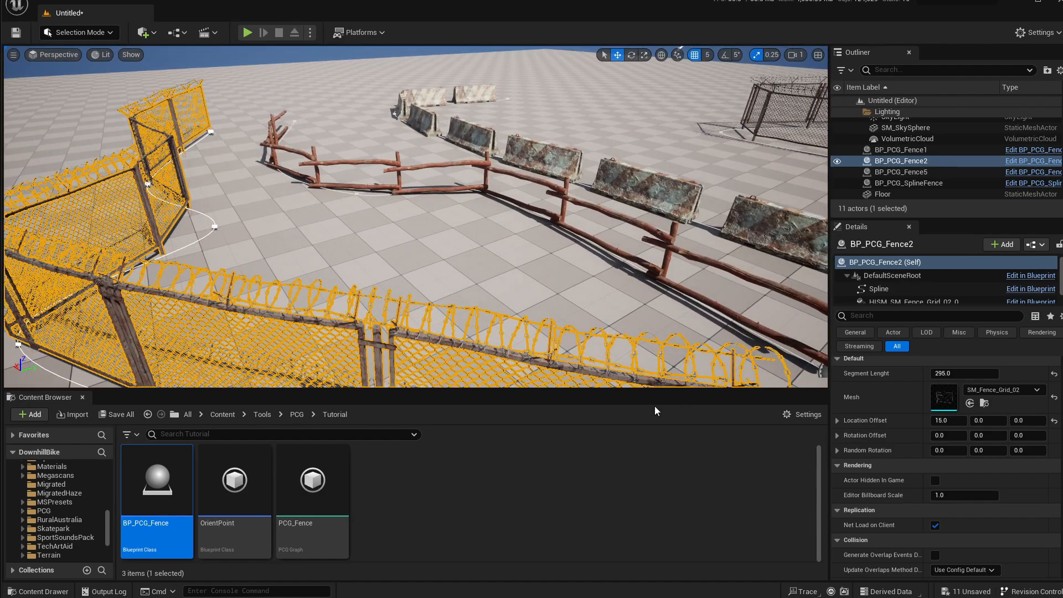
{"action": "right_click_drag", "start_coordinate": [205, 300], "coordinate": [157, 287]}
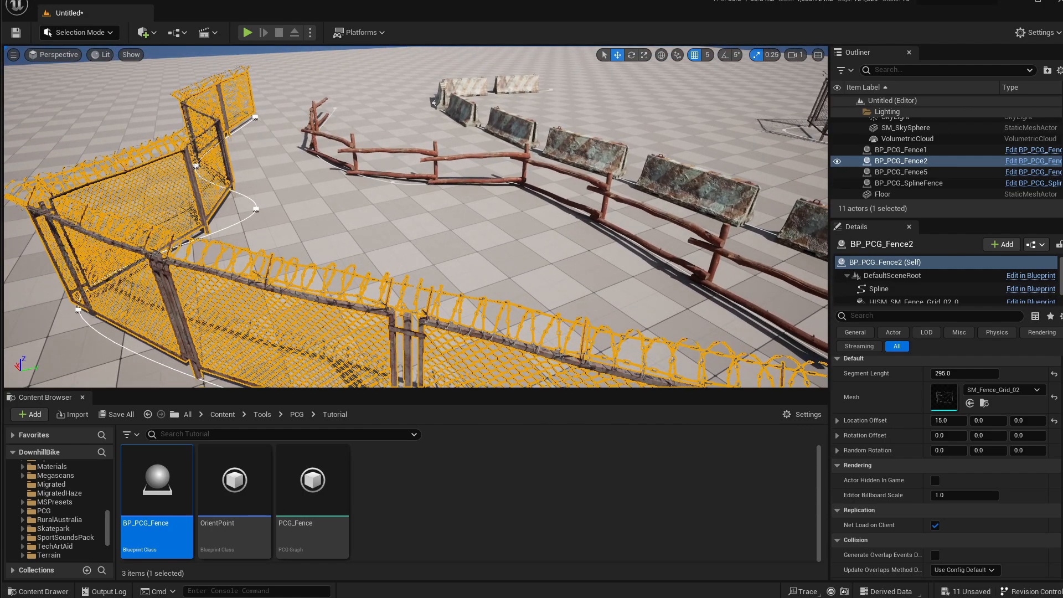
{"action": "right_click_drag", "start_coordinate": [329, 276], "coordinate": [352, 289]}
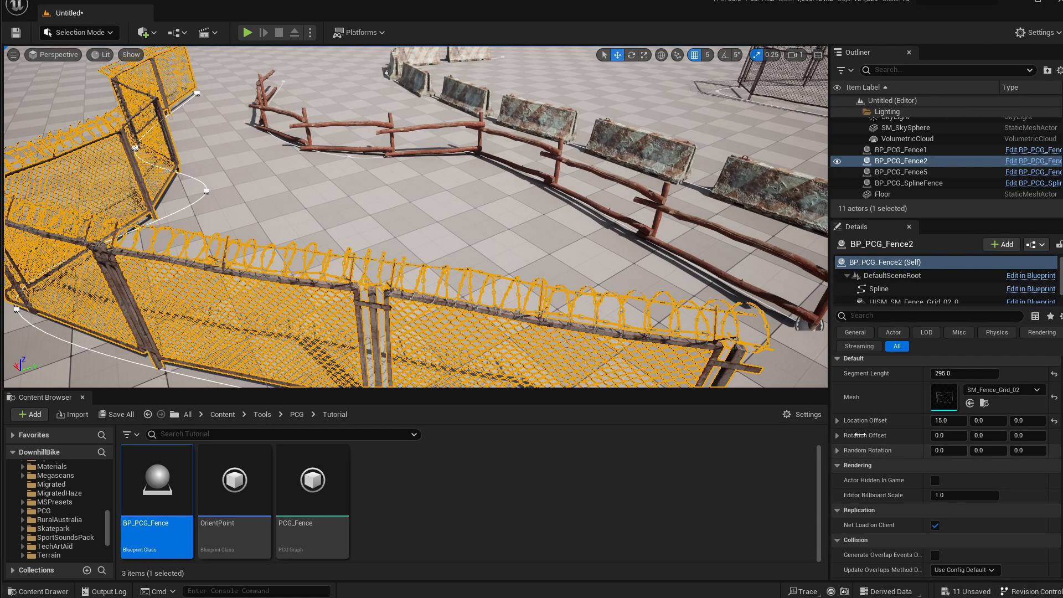
Deselect the chain-link fence by selecting the floor, and examine all three fences side by side from several viewpoints
{"action": "left_click", "coordinate": [472, 278]}
{"action": "right_click_drag", "start_coordinate": [698, 327], "coordinate": [465, 303]}
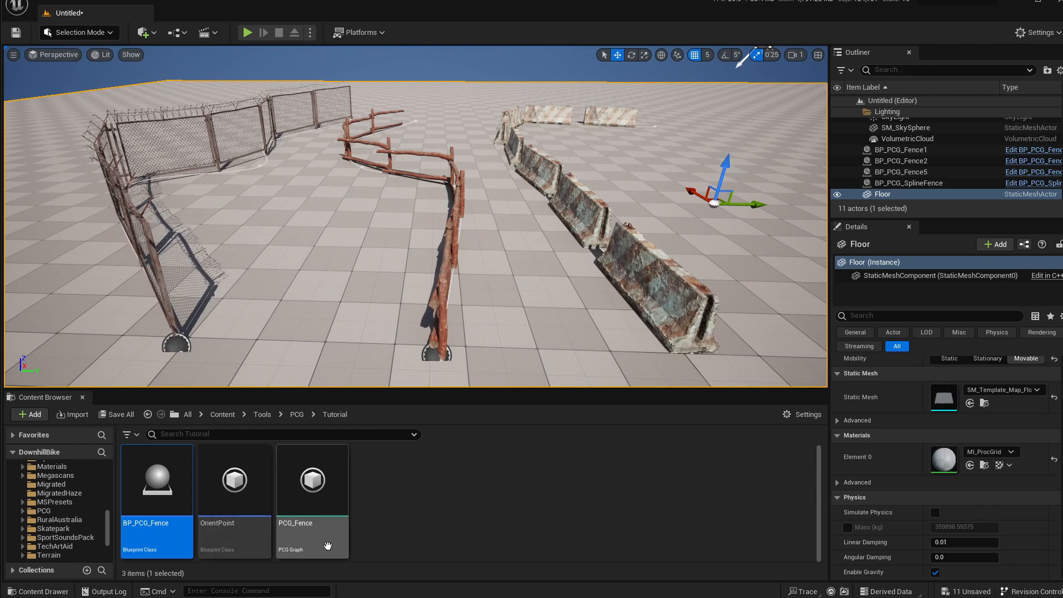
{"action": "right_click_drag", "start_coordinate": [413, 307], "coordinate": [424, 313]}
{"action": "right_click_drag", "start_coordinate": [668, 255], "coordinate": [633, 252]}
{"action": "key", "text": "d"}
{"action": "key", "text": "s"}
{"action": "key", "text": "a"}
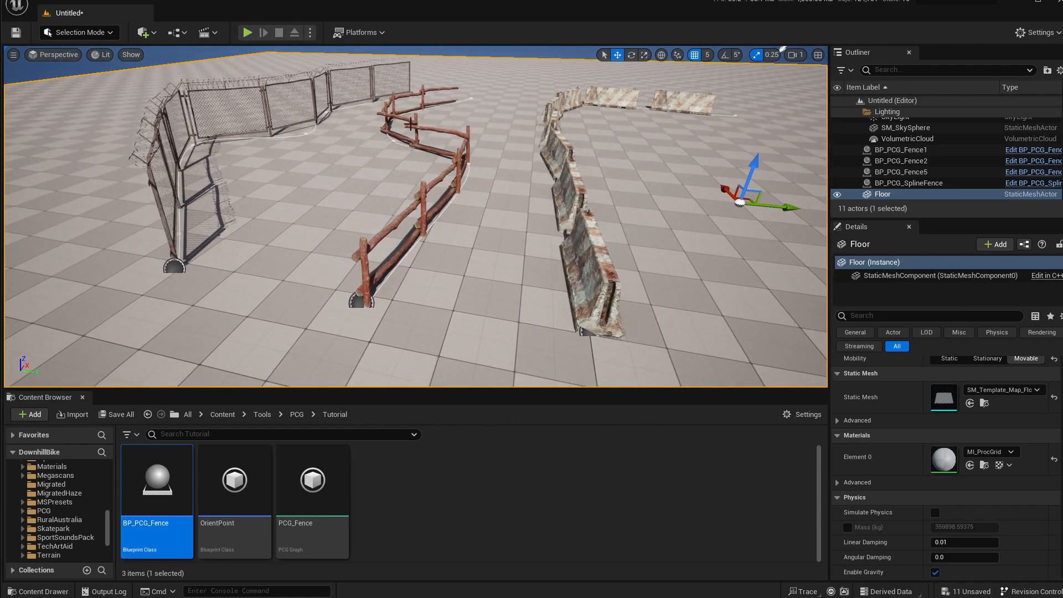
{"action": "key", "text": "w"}
{"action": "right_click_drag", "start_coordinate": [221, 219], "coordinate": [193, 219]}
{"action": "key", "text": "s"}
{"action": "key", "text": "d"}
{"action": "key", "text": "a"}
{"action": "key", "text": "s"}
{"action": "key", "text": "w"}
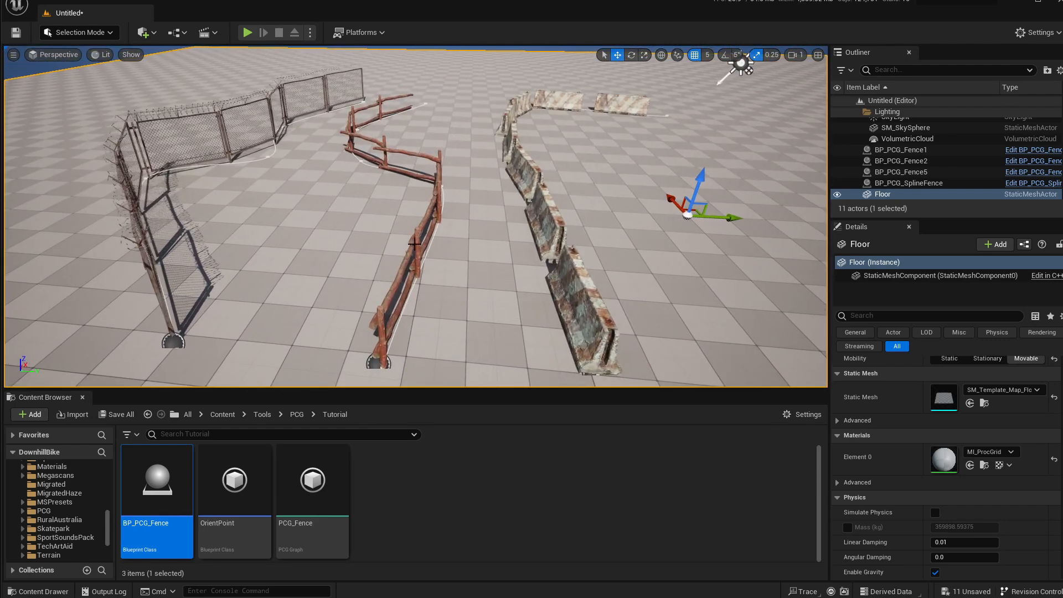
Place a new BP_PCG_Fence actor on the floor beside the concrete block fence and set its Mesh to SM_Power_Pole_03
{"action": "right_click_drag", "start_coordinate": [480, 224], "coordinate": [495, 246]}
{"action": "left_click_drag", "start_coordinate": [143, 491], "coordinate": [598, 302]}
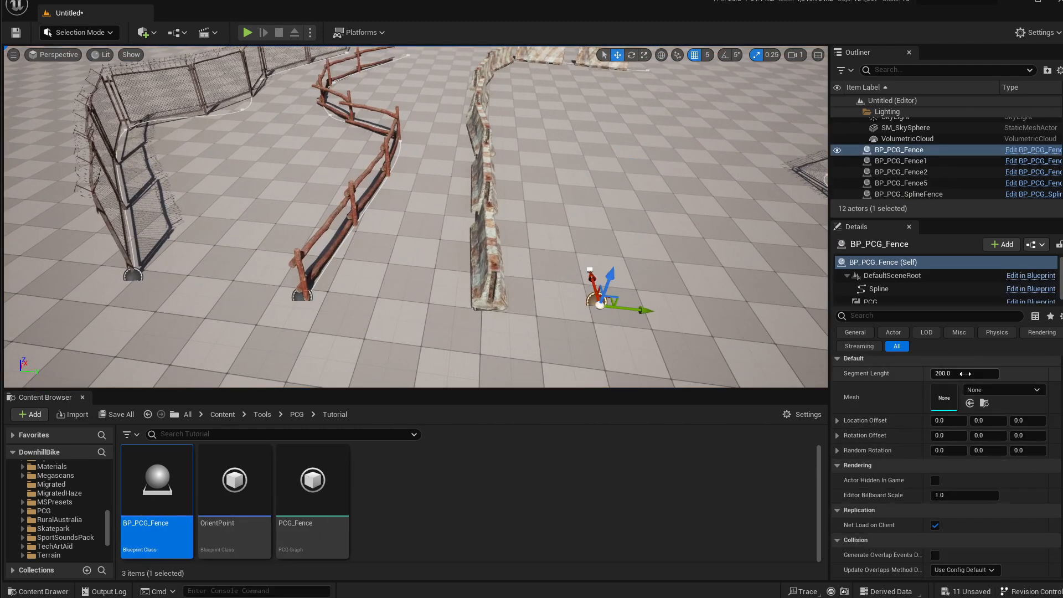
{"action": "left_click", "coordinate": [1002, 390]}
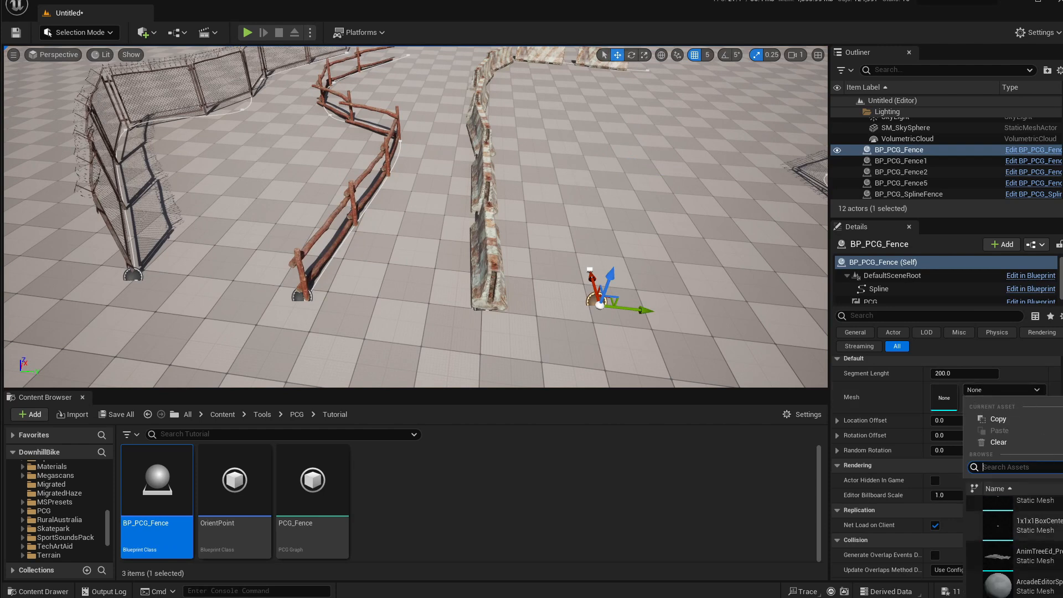
{"action": "type", "text": "fence"}
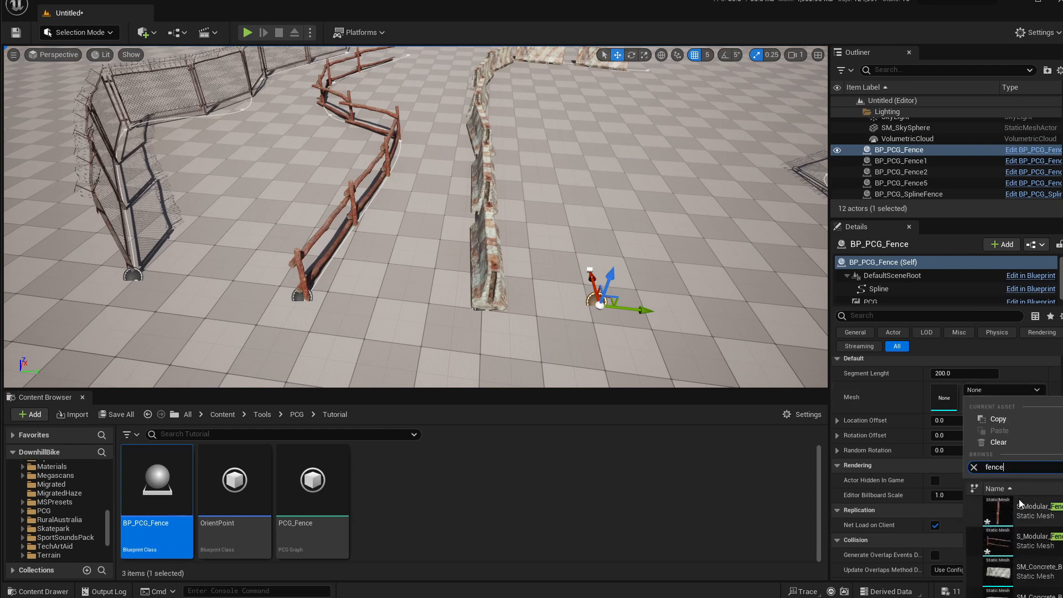
{"action": "key", "text": "ctrl+a"}
{"action": "type", "text": "pole"}
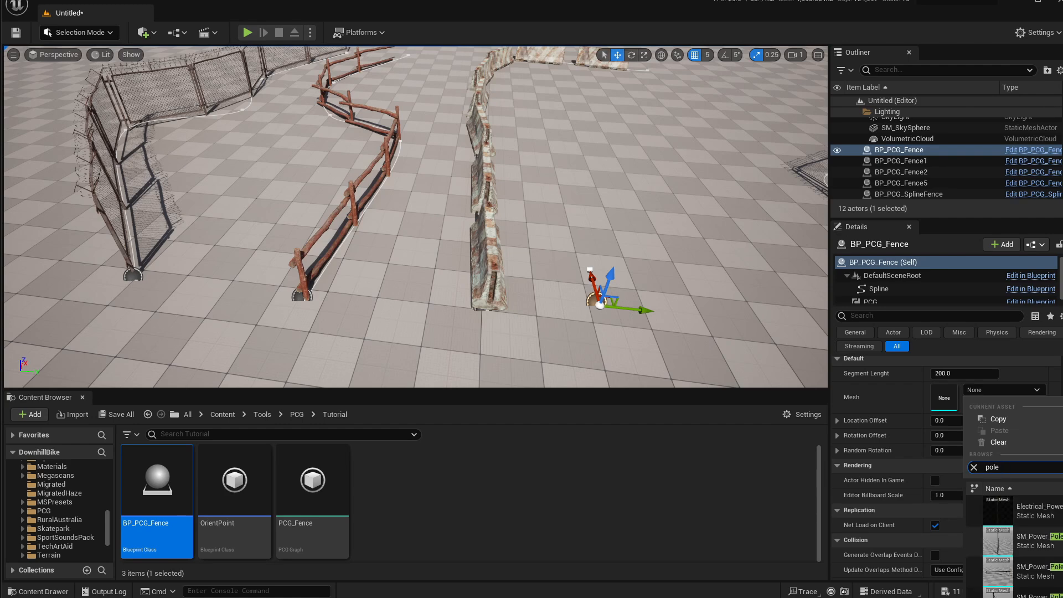
{"action": "scroll", "coordinate": [1052, 590], "scroll_direction": "down", "scroll_amount": 1}
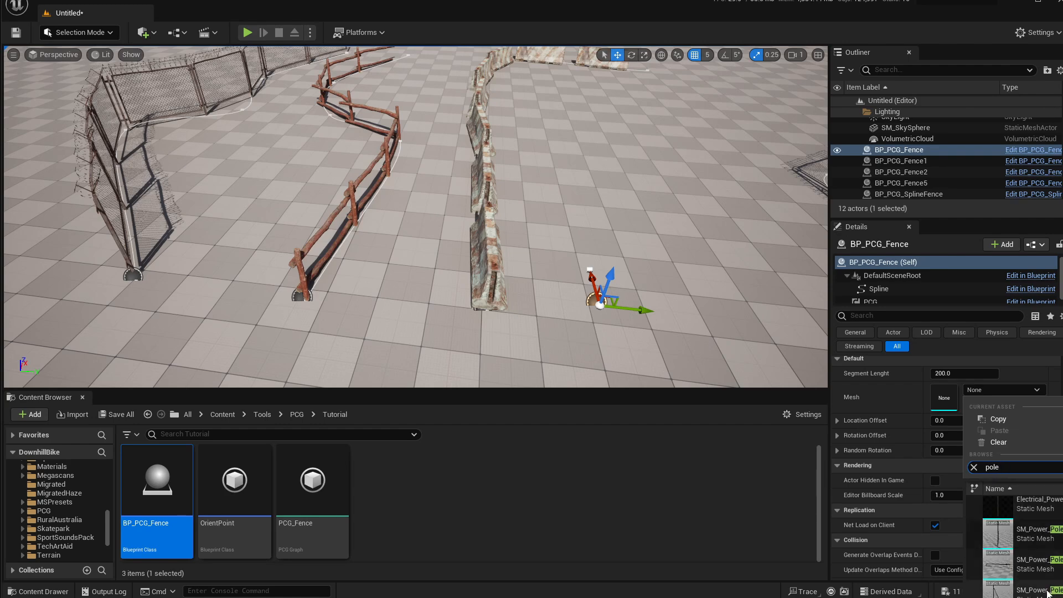
{"action": "left_click", "coordinate": [1048, 590]}
Stretch the power pole fence's spline across the floor by moving its points, and try a Segment Lenght of 10000
{"action": "right_click_drag", "start_coordinate": [713, 265], "coordinate": [543, 276]}
{"action": "left_click", "coordinate": [451, 290]}
{"action": "left_click_drag", "start_coordinate": [476, 279], "coordinate": [772, 262]}
{"action": "right_click_drag", "start_coordinate": [772, 263], "coordinate": [707, 260]}
{"action": "left_click", "coordinate": [993, 375]}
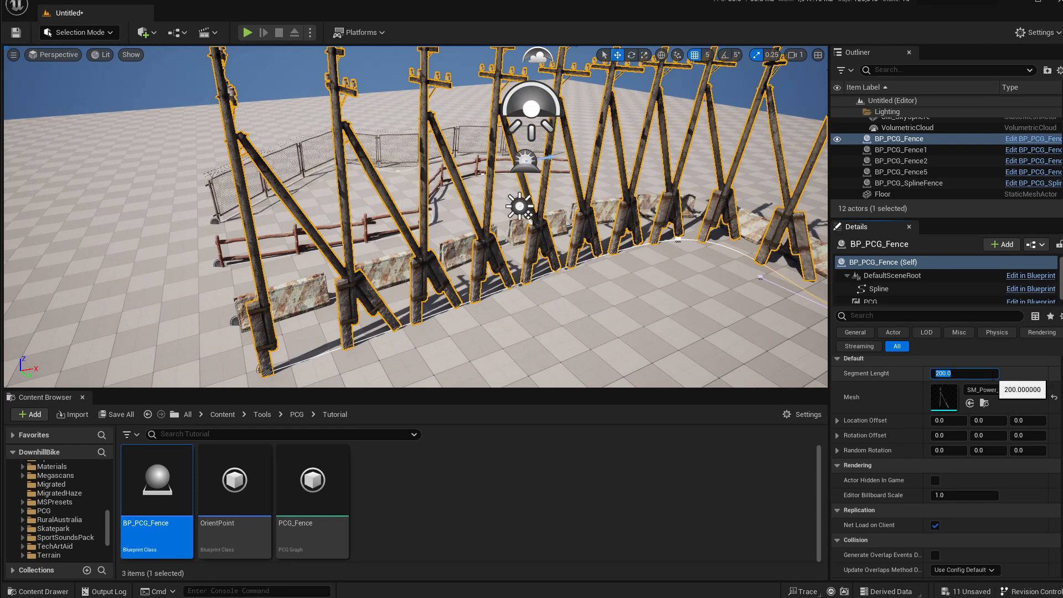
{"action": "key", "text": "Return"}
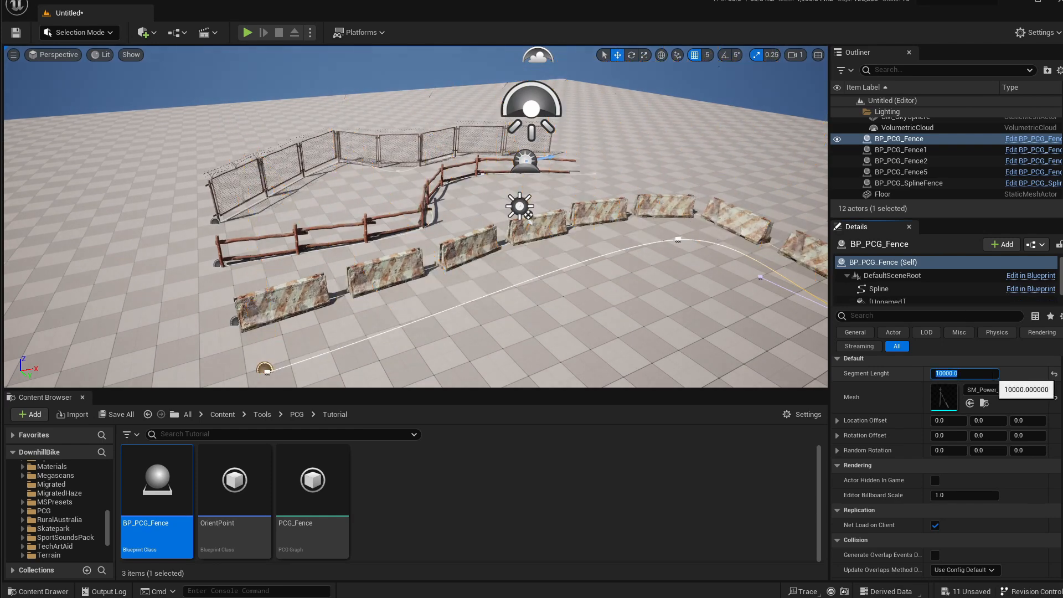
Extend the power pole fence's spline farther with another point to form a long curve
{"action": "mouse_move", "coordinate": [560, 301]}
{"action": "right_mouse_down"}
{"action": "mouse_move", "coordinate": [587, 295]}
{"action": "mouse_move", "coordinate": [561, 301]}
{"action": "right_mouse_up"}
{"action": "left_click_drag", "start_coordinate": [540, 275], "coordinate": [791, 321]}
{"action": "mouse_move", "coordinate": [607, 313]}
{"action": "right_mouse_down"}
{"action": "mouse_move", "coordinate": [607, 349]}
{"action": "mouse_move", "coordinate": [607, 314]}
{"action": "right_mouse_up"}
{"action": "left_click_drag", "start_coordinate": [657, 217], "coordinate": [642, 124], "text": "alt"}
Set the power pole fence's Segment Lenght to 1000 and deselect it by selecting the floor
{"action": "left_click", "coordinate": [966, 374]}
{"action": "type", "text": "1000"}
{"action": "key", "text": "Return"}
{"action": "mouse_move", "coordinate": [579, 181]}
{"action": "right_mouse_down"}
{"action": "mouse_move", "coordinate": [576, 163]}
{"action": "mouse_move", "coordinate": [531, 172]}
{"action": "mouse_move", "coordinate": [570, 193]}
{"action": "right_mouse_up"}
{"action": "key", "text": "w"}
{"action": "left_click", "coordinate": [409, 263]}
{"action": "key", "text": "a"}
{"action": "right_click_drag", "start_coordinate": [408, 262], "coordinate": [515, 282]}
{"action": "key", "text": "s"}
{"action": "key", "text": "d"}
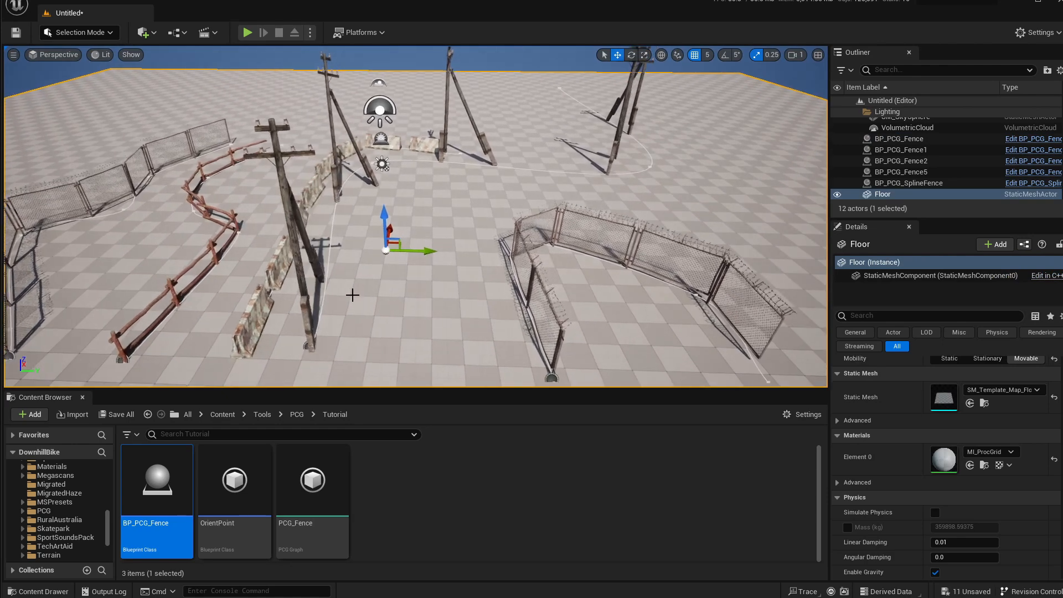
Select the power pole fence and try a Random Rotation Z of 50
{"action": "left_click", "coordinate": [297, 322]}
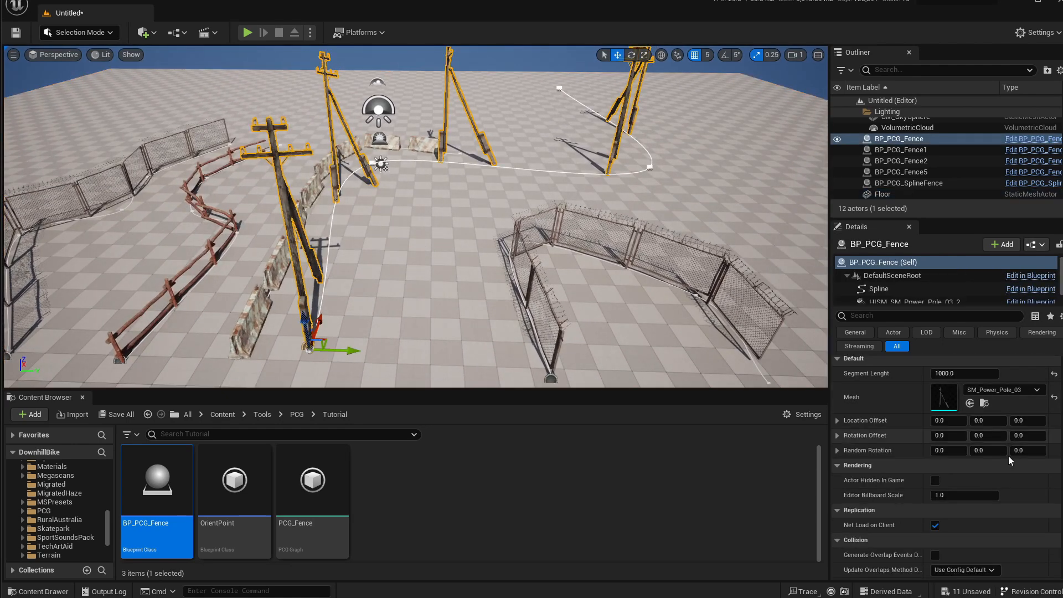
{"action": "left_click", "coordinate": [1027, 449]}
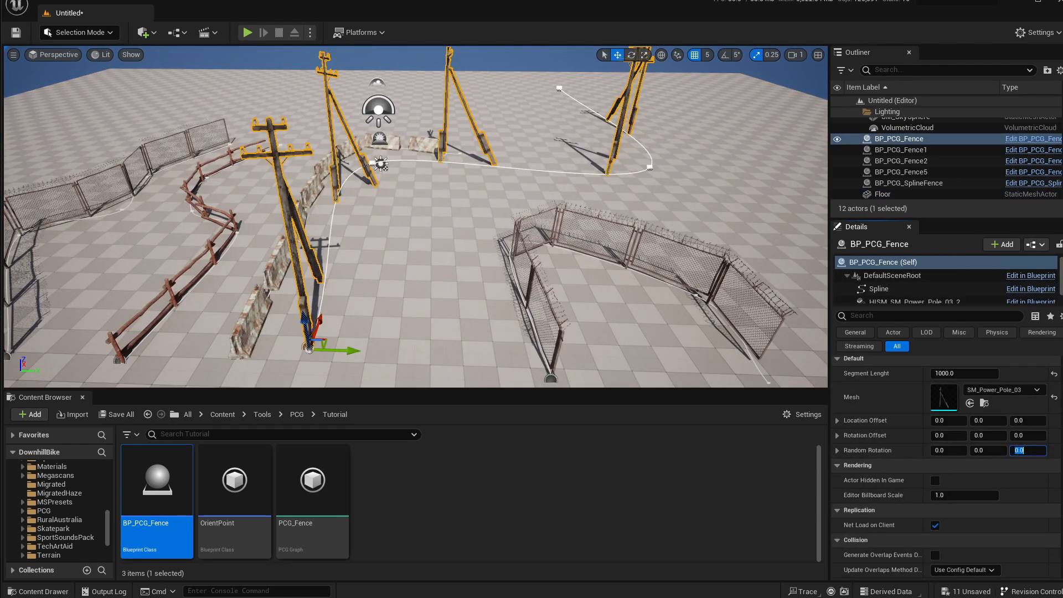
{"action": "type", "text": "50"}
{"action": "key", "text": "Return"}
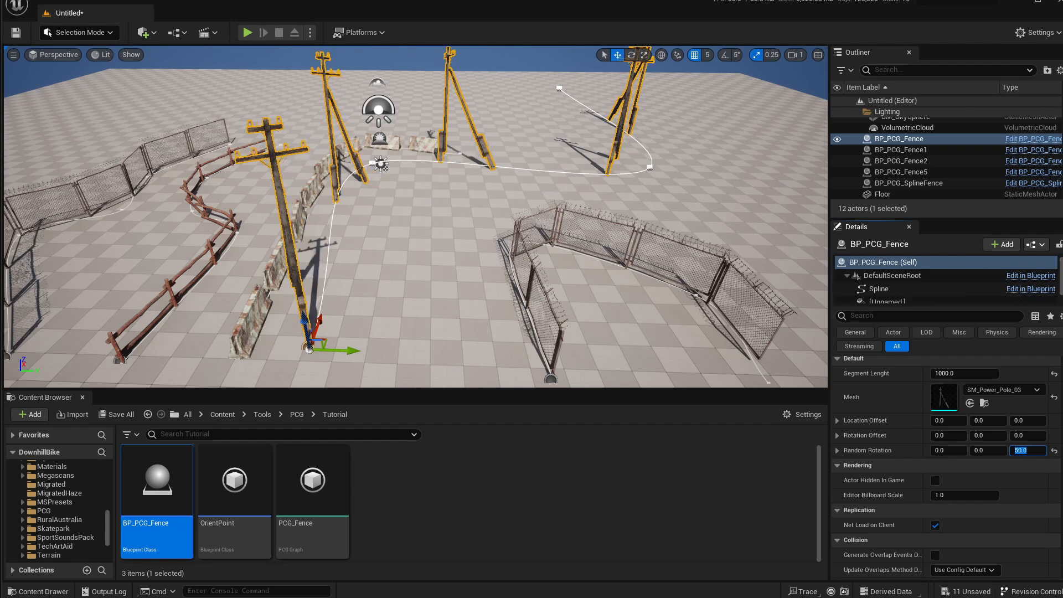
Set the power pole fence's Rotation Offset Z to 90 and Random Rotation Z to 10, and select the floor
{"action": "left_click", "coordinate": [1027, 435]}
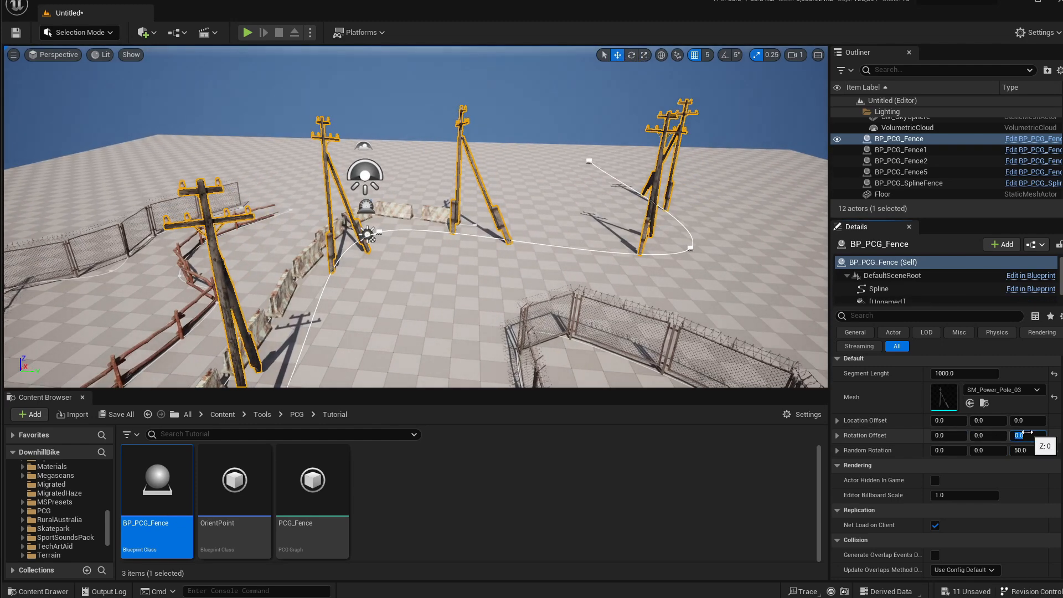
{"action": "type", "text": "90"}
{"action": "key", "text": "Return"}
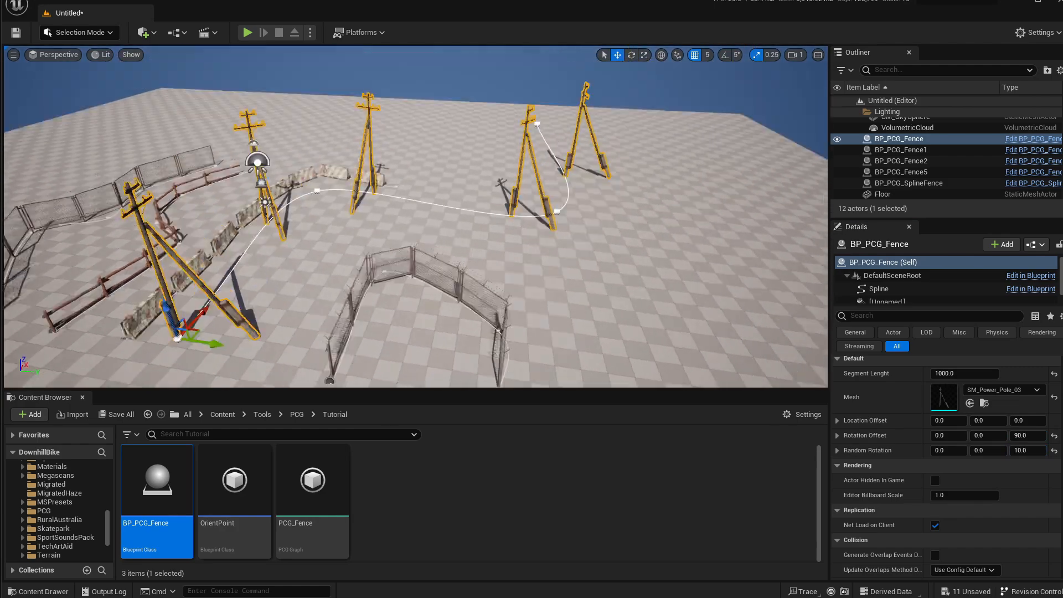
{"action": "right_click_drag", "start_coordinate": [415, 216], "coordinate": [369, 249]}
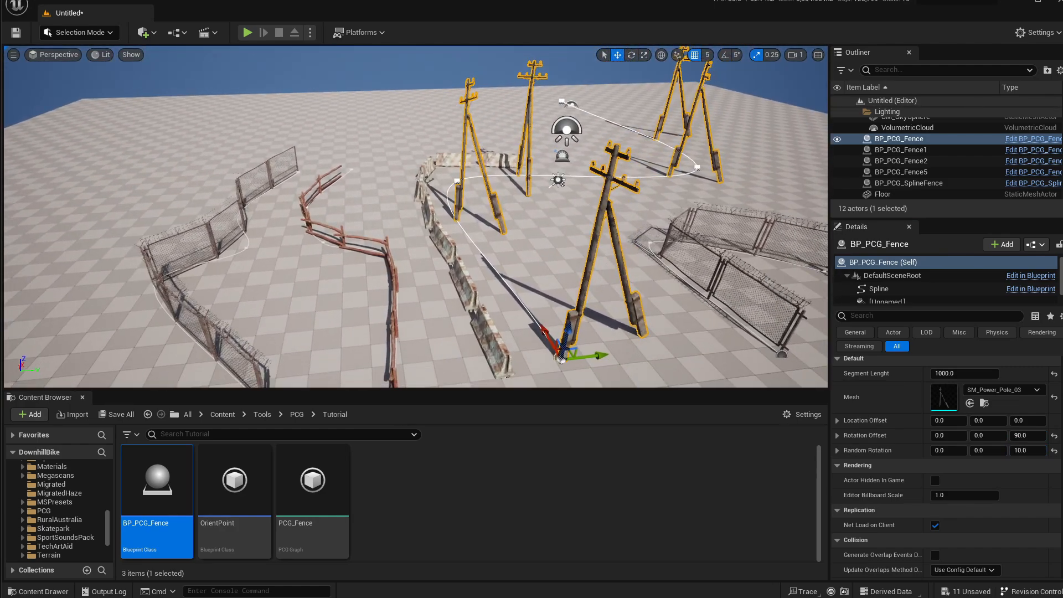
{"action": "left_click", "coordinate": [548, 235]}
Duplicate the chain-link fence straight upward so the copy stands above the original, and deselect it
{"action": "right_click_drag", "start_coordinate": [504, 235], "coordinate": [382, 221]}
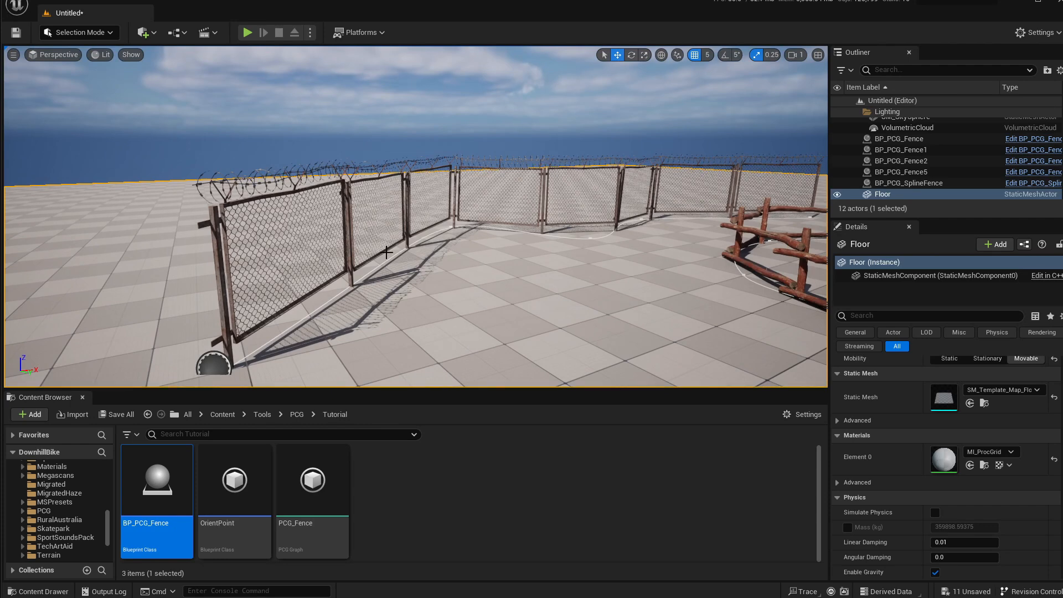
{"action": "left_click", "coordinate": [349, 263]}
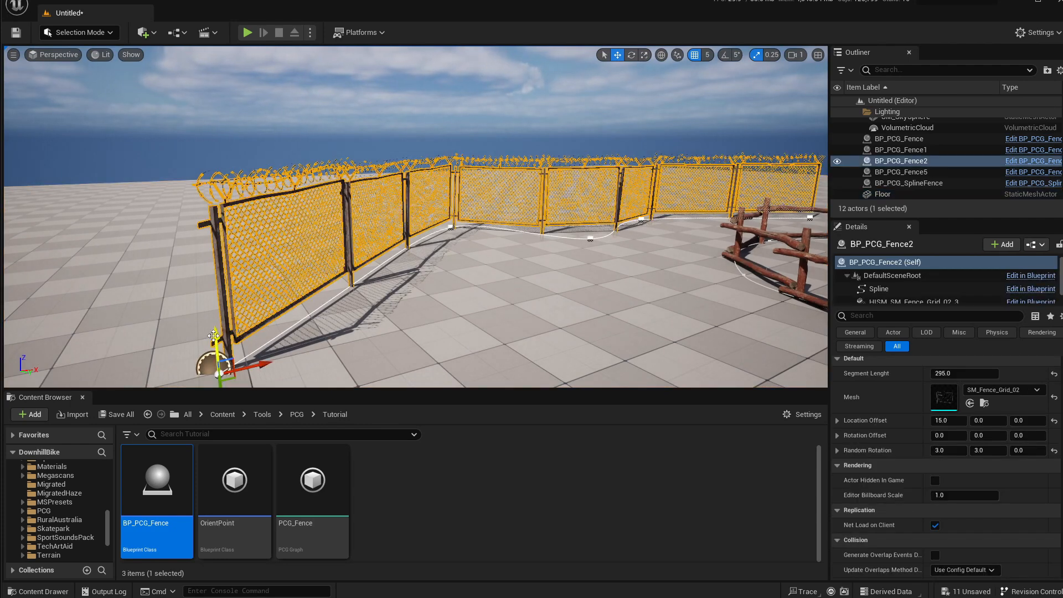
{"action": "left_click_drag", "start_coordinate": [214, 336], "coordinate": [214, 295], "text": "alt"}
{"action": "left_click", "coordinate": [321, 282]}
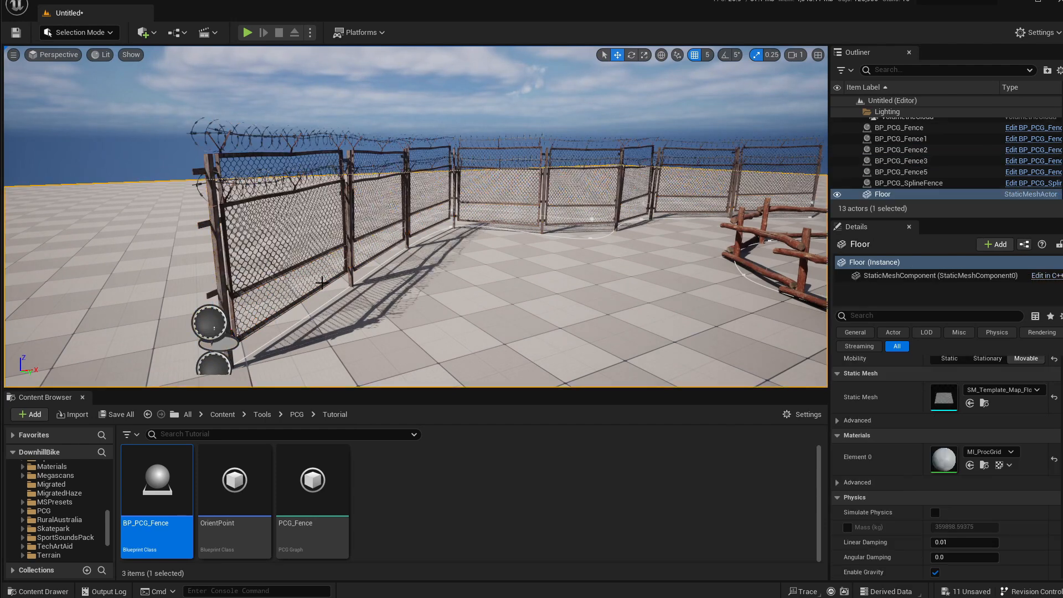
Change the lower chain-link fence's Mesh to SM_Foundation_Fence
{"action": "left_click", "coordinate": [214, 327]}
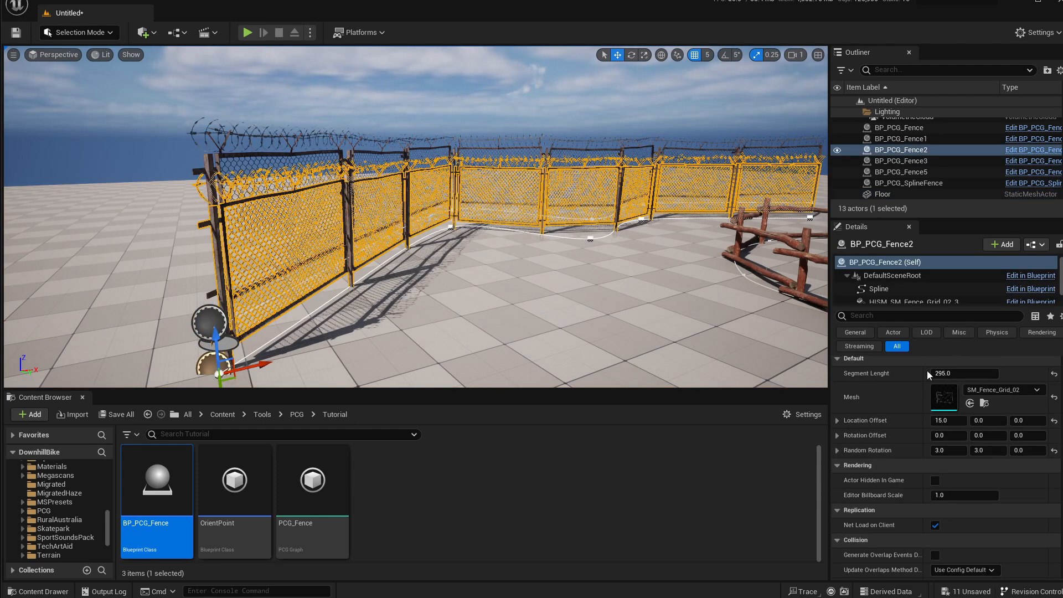
{"action": "left_click", "coordinate": [998, 393]}
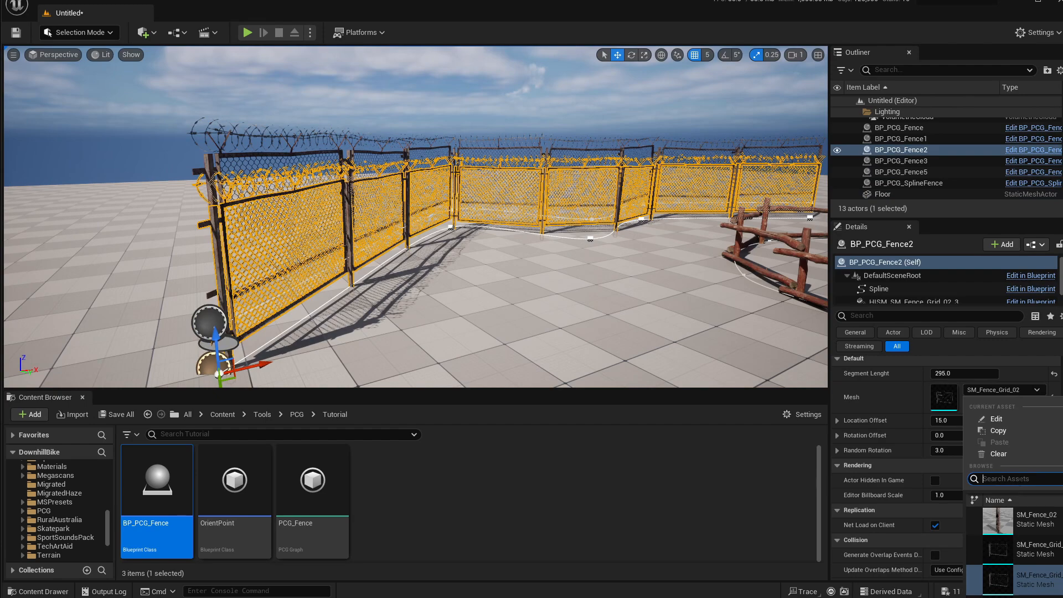
{"action": "type", "text": "found"}
{"action": "left_click", "coordinate": [1038, 563]}
{"action": "right_click_drag", "start_coordinate": [587, 310], "coordinate": [555, 268]}
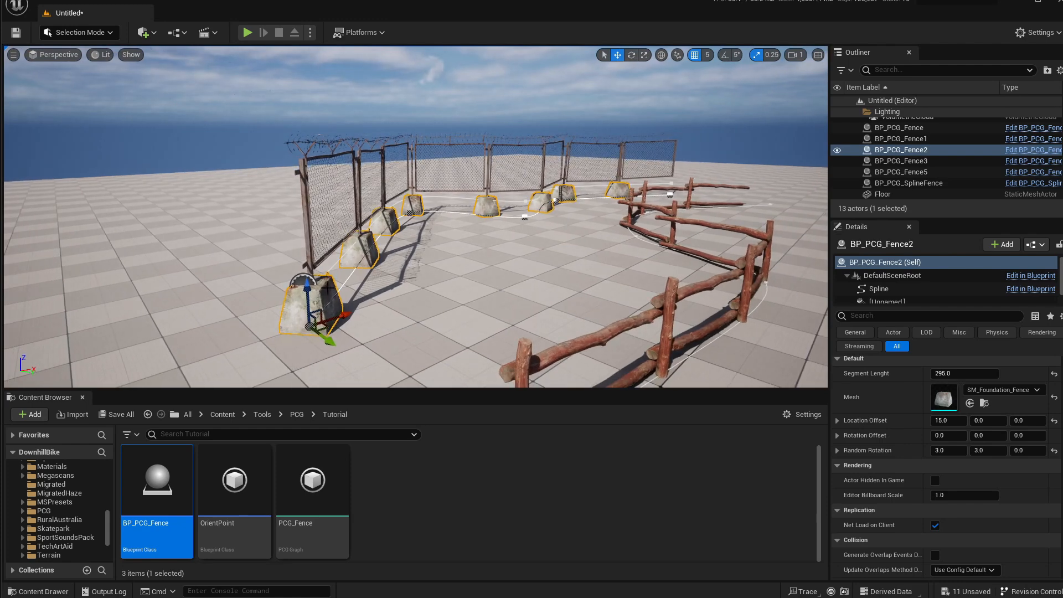
{"action": "right_click_drag", "start_coordinate": [362, 276], "coordinate": [346, 278]}
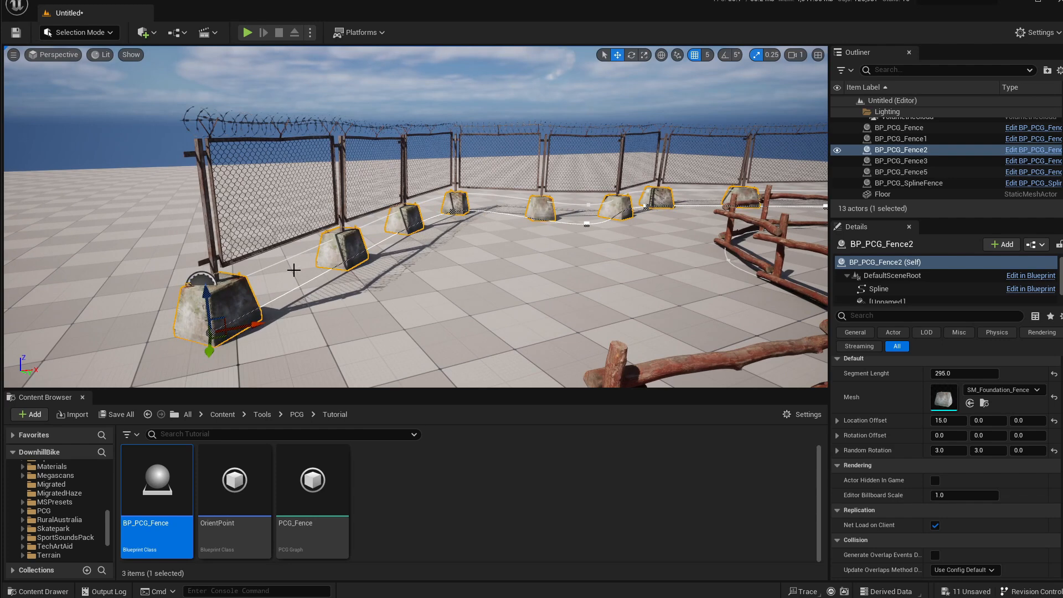
Duplicate the foundation row slightly upward and set the copy's Mesh to SM_Concrete_Block_02
{"action": "left_click_drag", "start_coordinate": [210, 296], "coordinate": [209, 289], "text": "alt"}
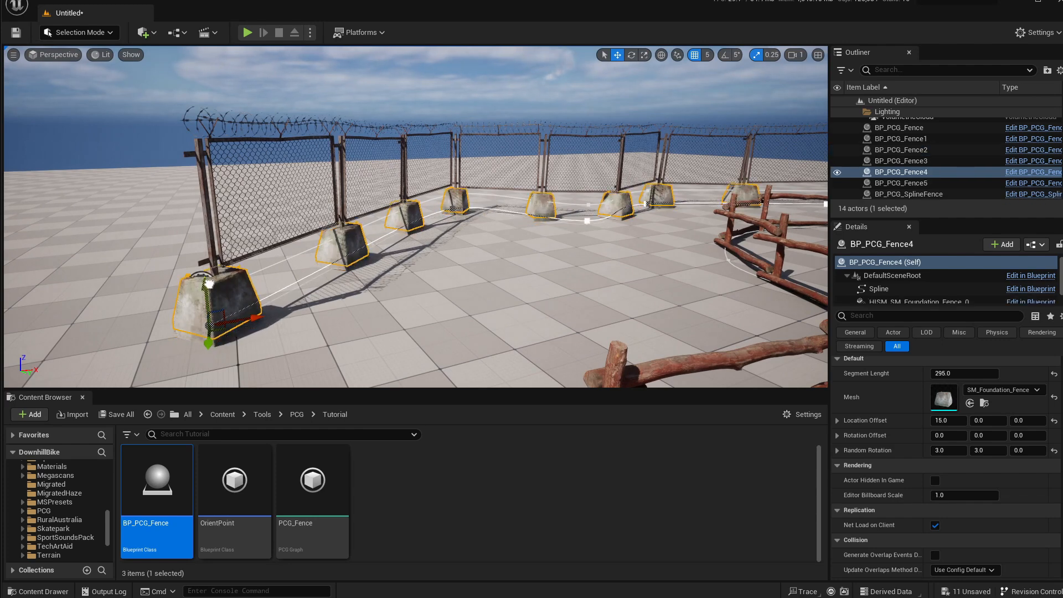
{"action": "left_click", "coordinate": [1000, 390]}
{"action": "left_click", "coordinate": [1019, 577]}
{"action": "right_click_drag", "start_coordinate": [506, 296], "coordinate": [453, 310]}
{"action": "mouse_move", "coordinate": [553, 310]}
{"action": "right_mouse_down"}
{"action": "mouse_move", "coordinate": [553, 320]}
{"action": "mouse_move", "coordinate": [553, 310]}
{"action": "right_mouse_up"}
{"action": "right_click_drag", "start_coordinate": [724, 328], "coordinate": [724, 328]}
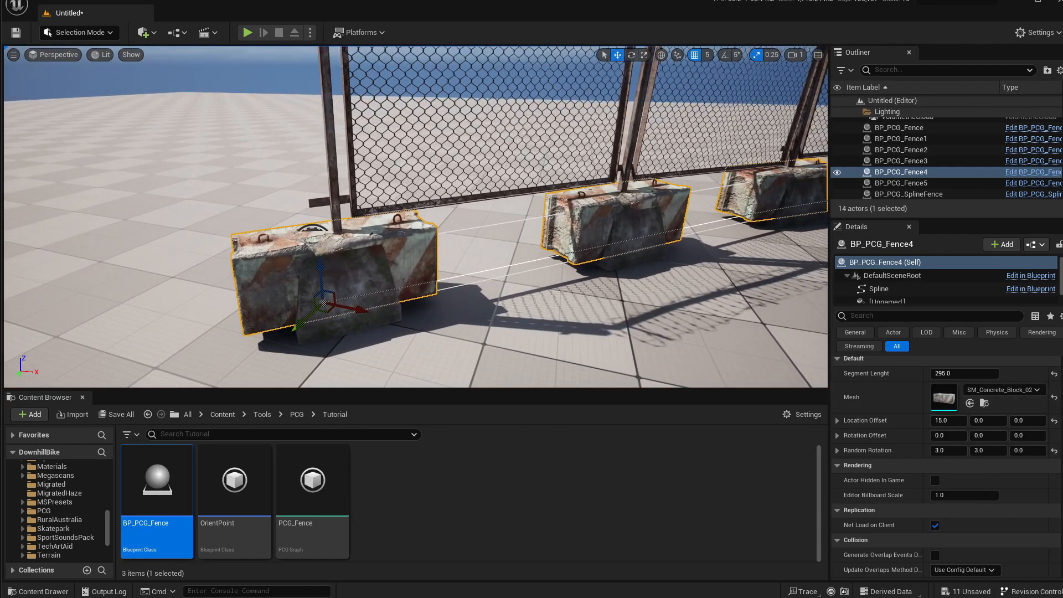
Try Location Offset X values of 100 and 170 on the concrete blocks under the chain-link fence
{"action": "left_click", "coordinate": [963, 424]}
{"action": "type", "text": "150"}
{"action": "key", "text": "Return"}
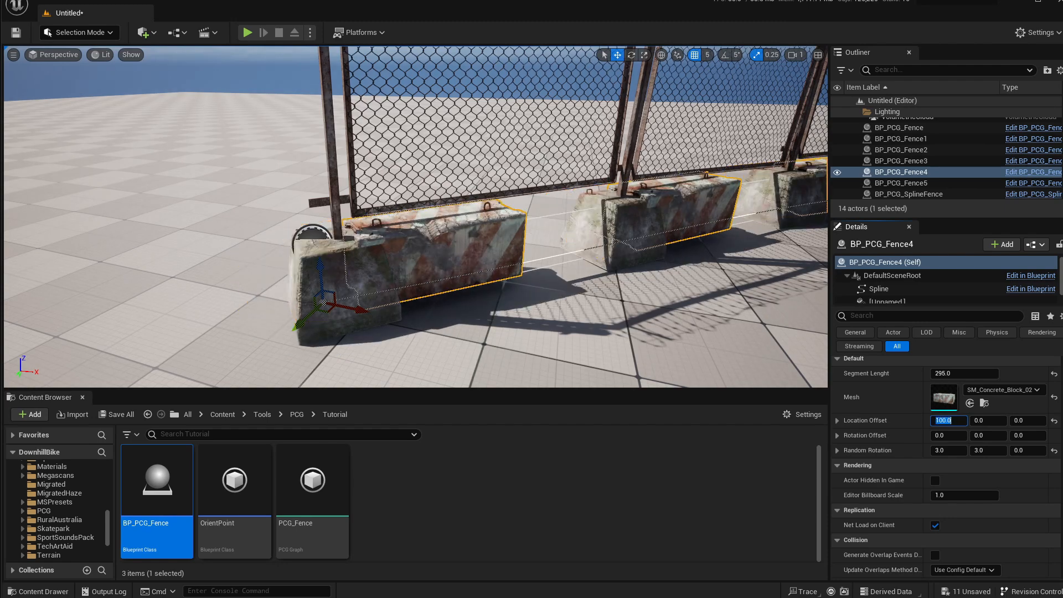
{"action": "type", "text": "170"}
{"action": "key", "text": "Return"}
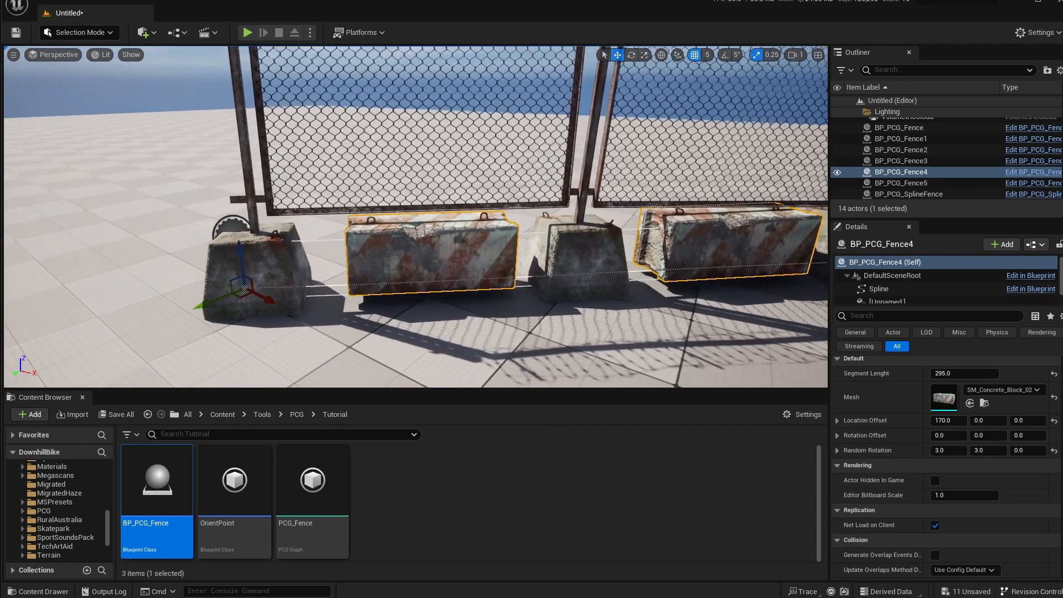
{"action": "right_click_drag", "start_coordinate": [415, 216], "coordinate": [450, 217]}
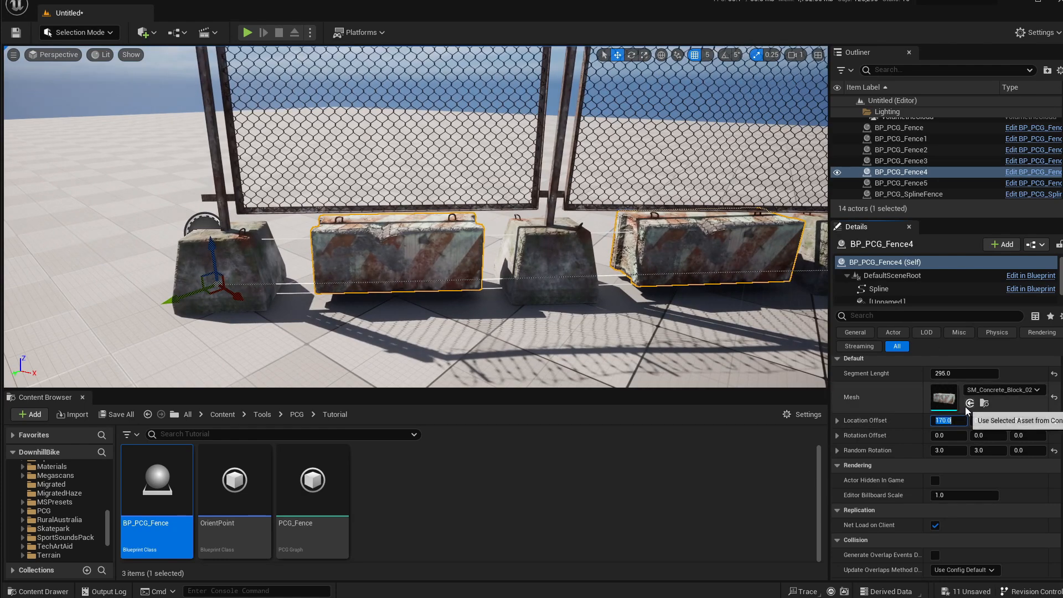
Set the Location Offset X of the concrete blocks under the chain-link fence to 160 and select the floor
{"action": "type", "text": "160"}
{"action": "key", "text": "Return"}
{"action": "right_click_drag", "start_coordinate": [653, 282], "coordinate": [731, 283]}
{"action": "left_click", "coordinate": [586, 301]}
{"action": "right_click_drag", "start_coordinate": [586, 301], "coordinate": [659, 303]}
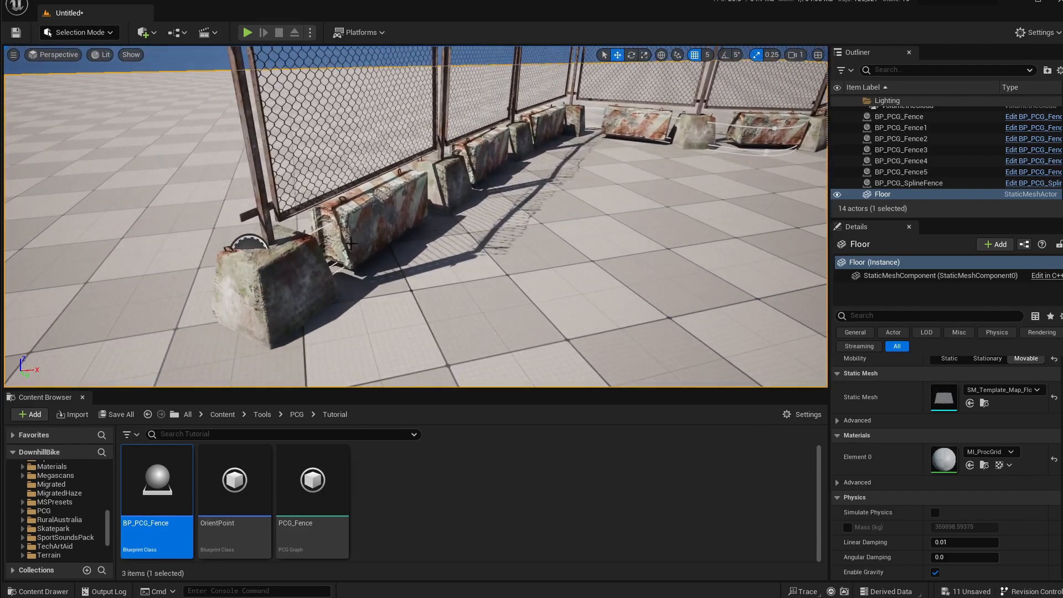
Set the Random Rotation Z of the concrete blocks under the chain-link fence to 50
{"action": "left_click", "coordinate": [351, 242]}
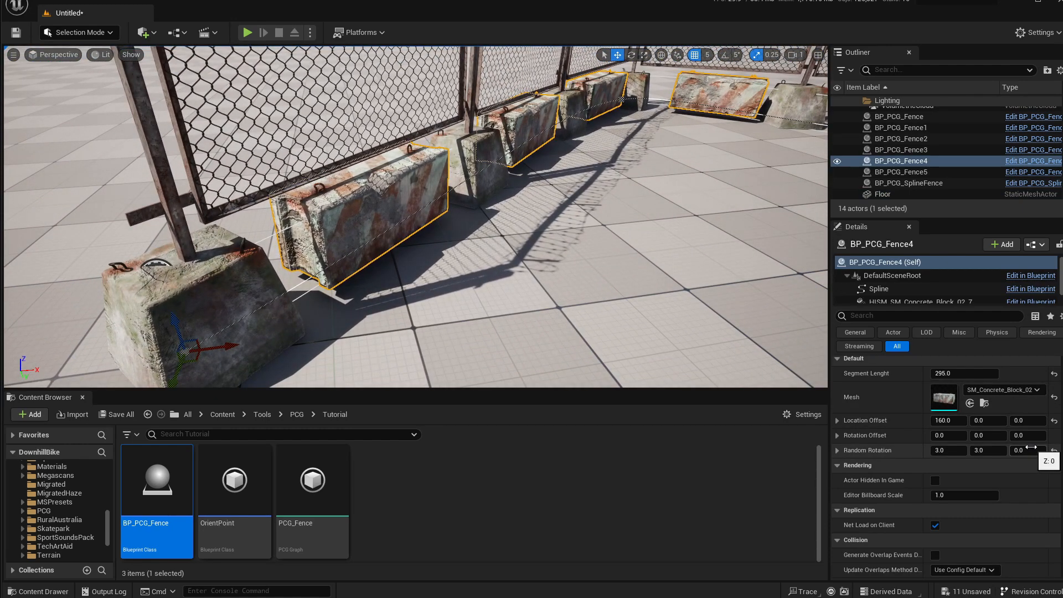
{"action": "type", "text": "50"}
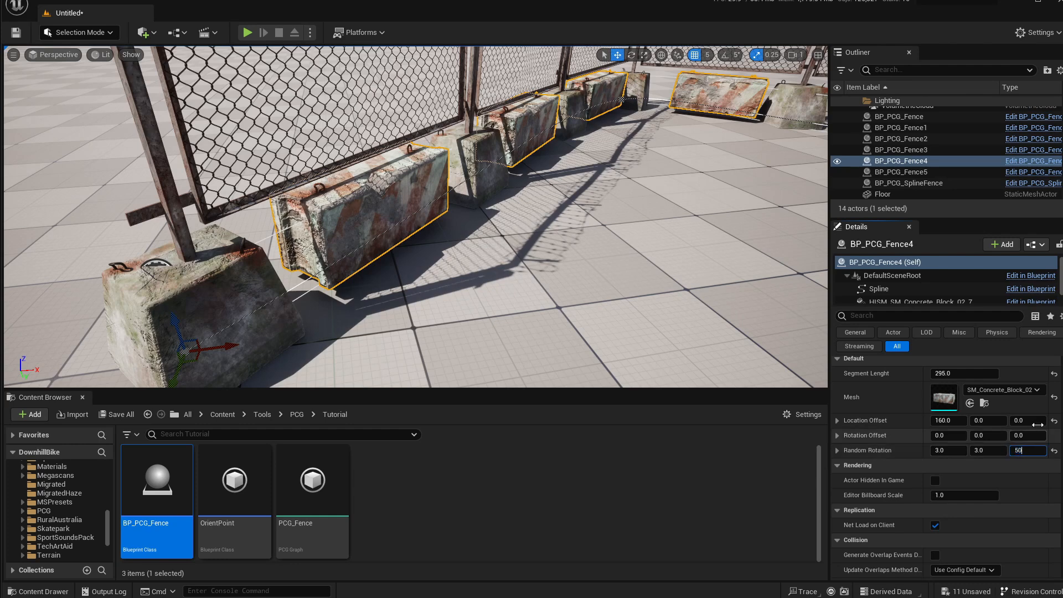
{"action": "key", "text": "Return"}
Select the foundation row and set its Rotation Offset Z to 90 and Location Offset X to 0
{"action": "left_click", "coordinate": [483, 175]}
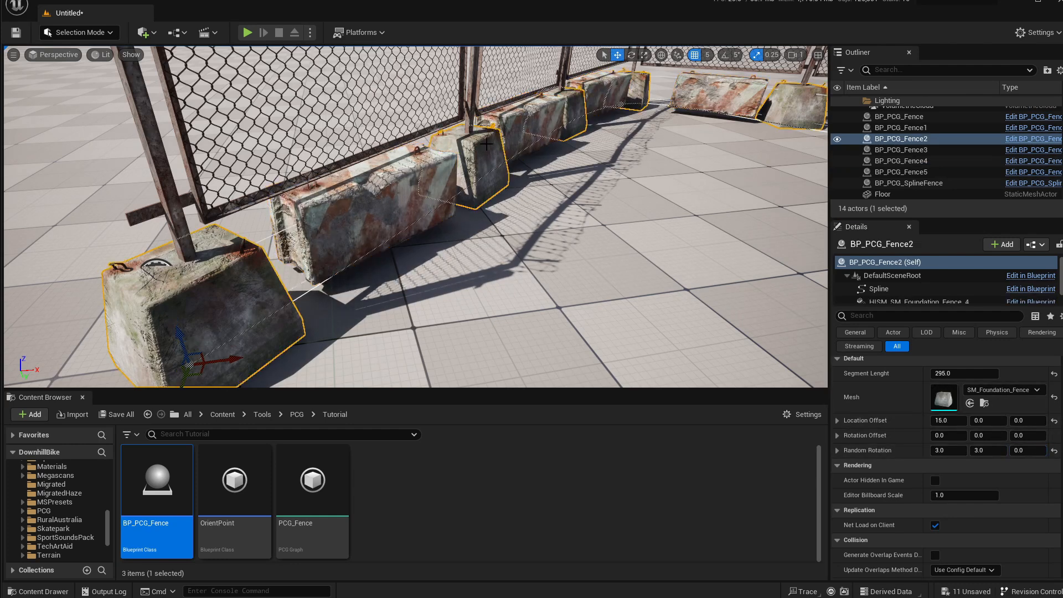
{"action": "left_click", "coordinate": [1027, 436]}
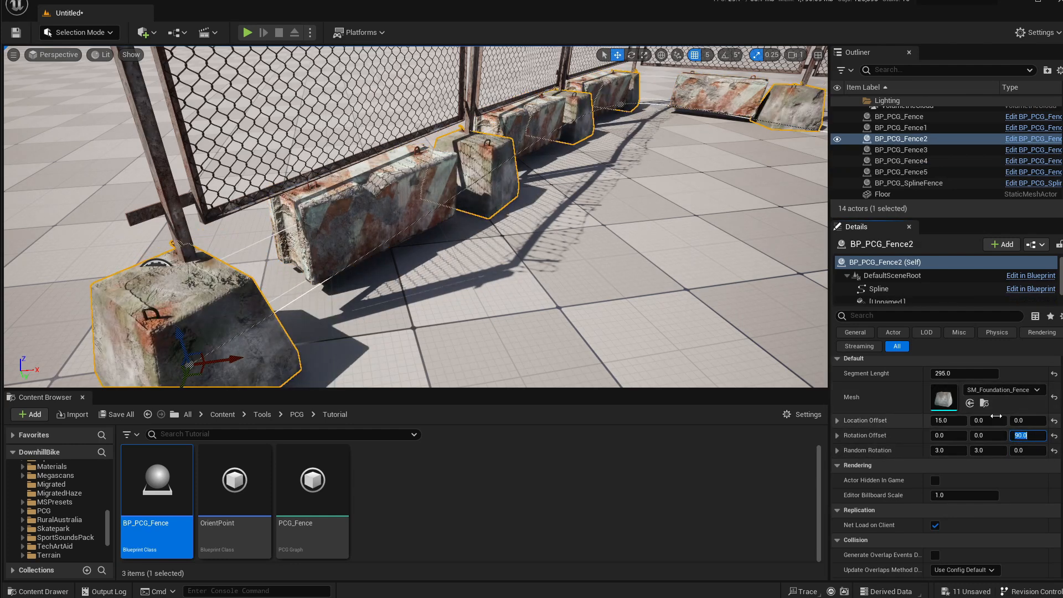
{"action": "left_click", "coordinate": [947, 420]}
{"action": "type", "text": "10"}
{"action": "key", "text": "Return"}
{"action": "type", "text": "0"}
{"action": "key", "text": "Return"}
Set the foundation row's Location Offset Y to -10 and deselect it by selecting the floor
{"action": "left_click", "coordinate": [998, 420]}
{"action": "type", "text": "-"}
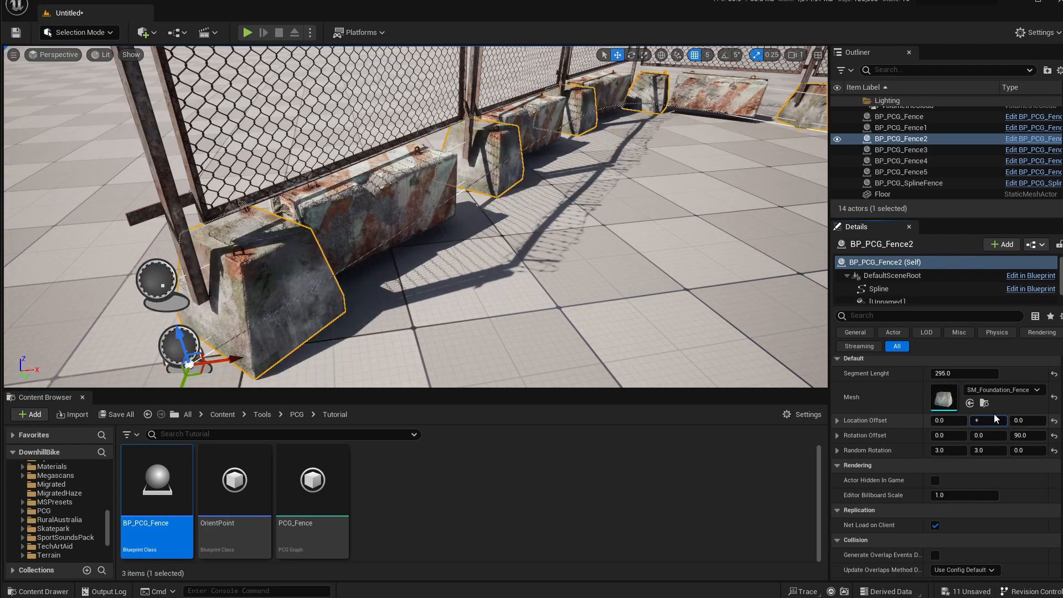
{"action": "type", "text": "10"}
{"action": "key", "text": "Return"}
{"action": "right_click_drag", "start_coordinate": [636, 277], "coordinate": [744, 275]}
{"action": "left_click", "coordinate": [636, 277]}
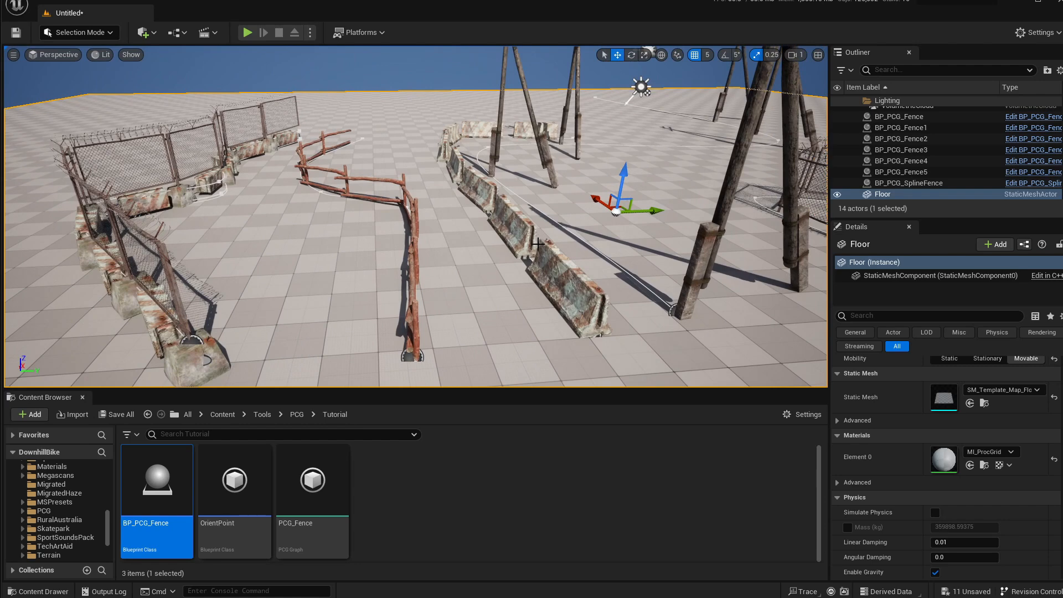